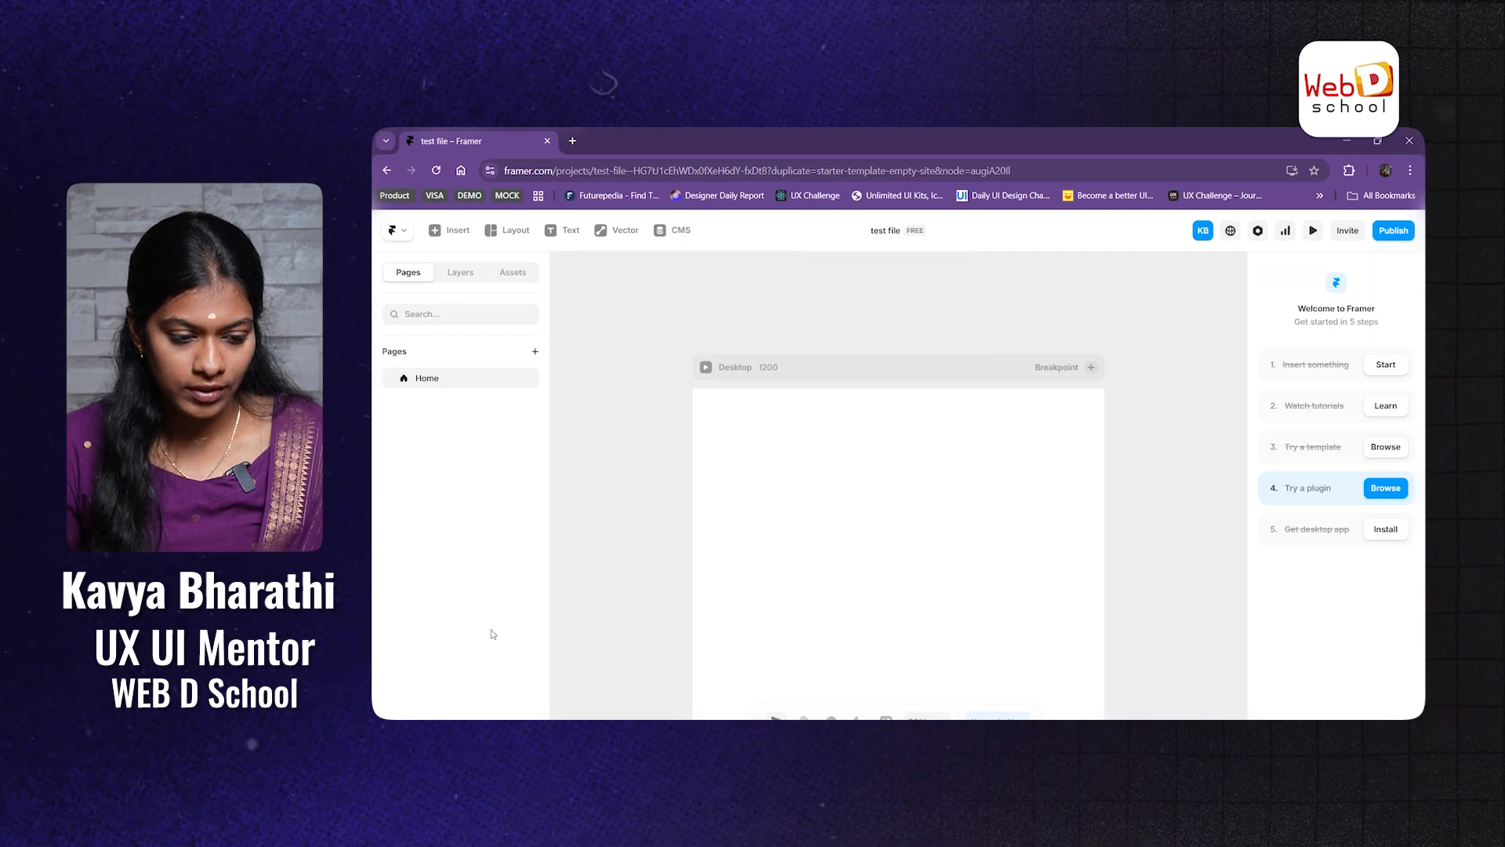
Step: Review the site's pages, layers and assets, and open the plugin suggestion in the getting-started list
left_click(452, 274)
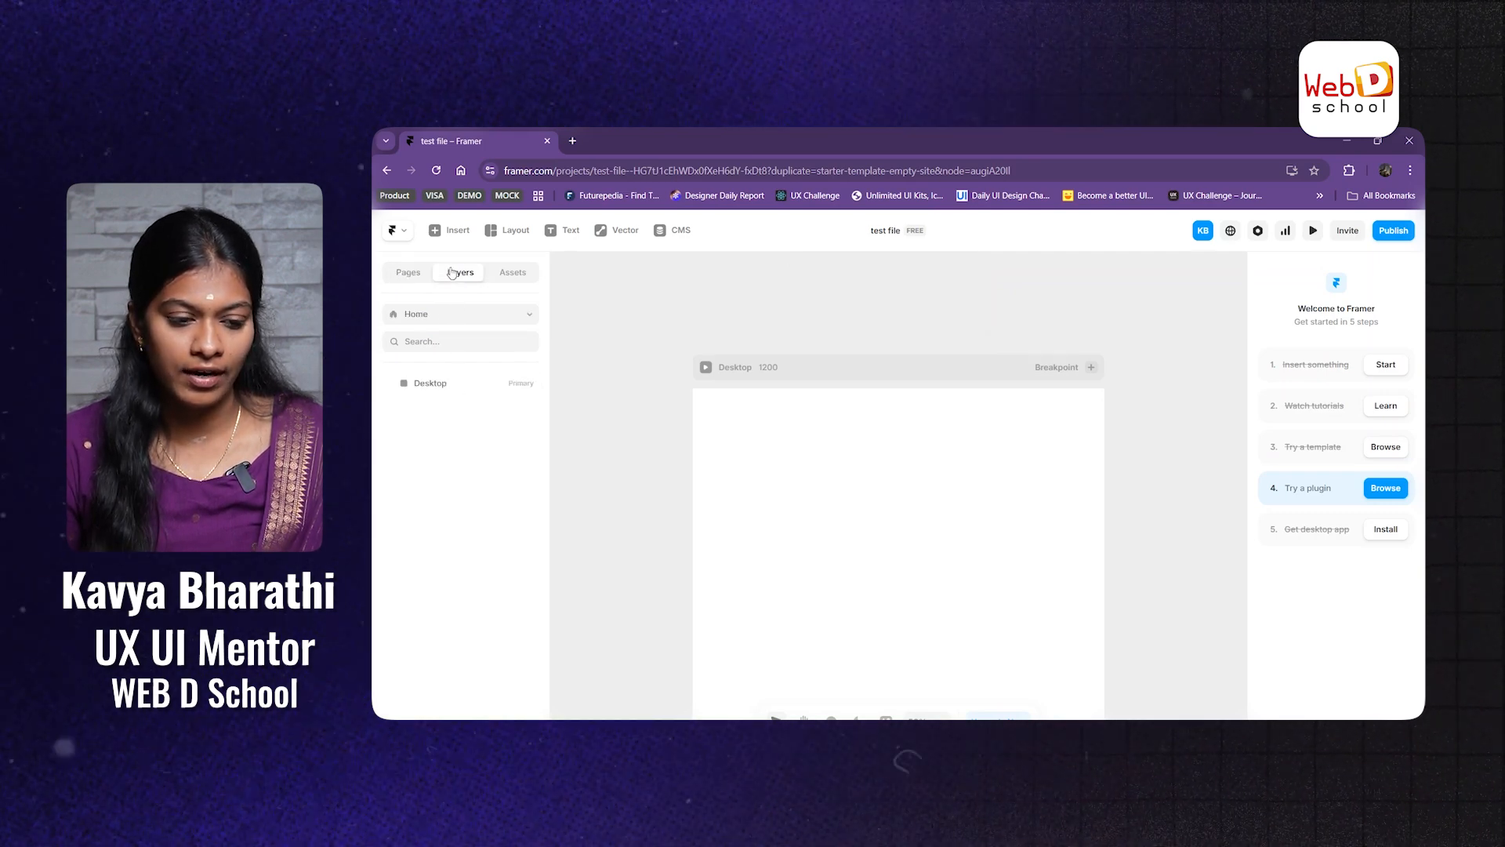
left_click(409, 275)
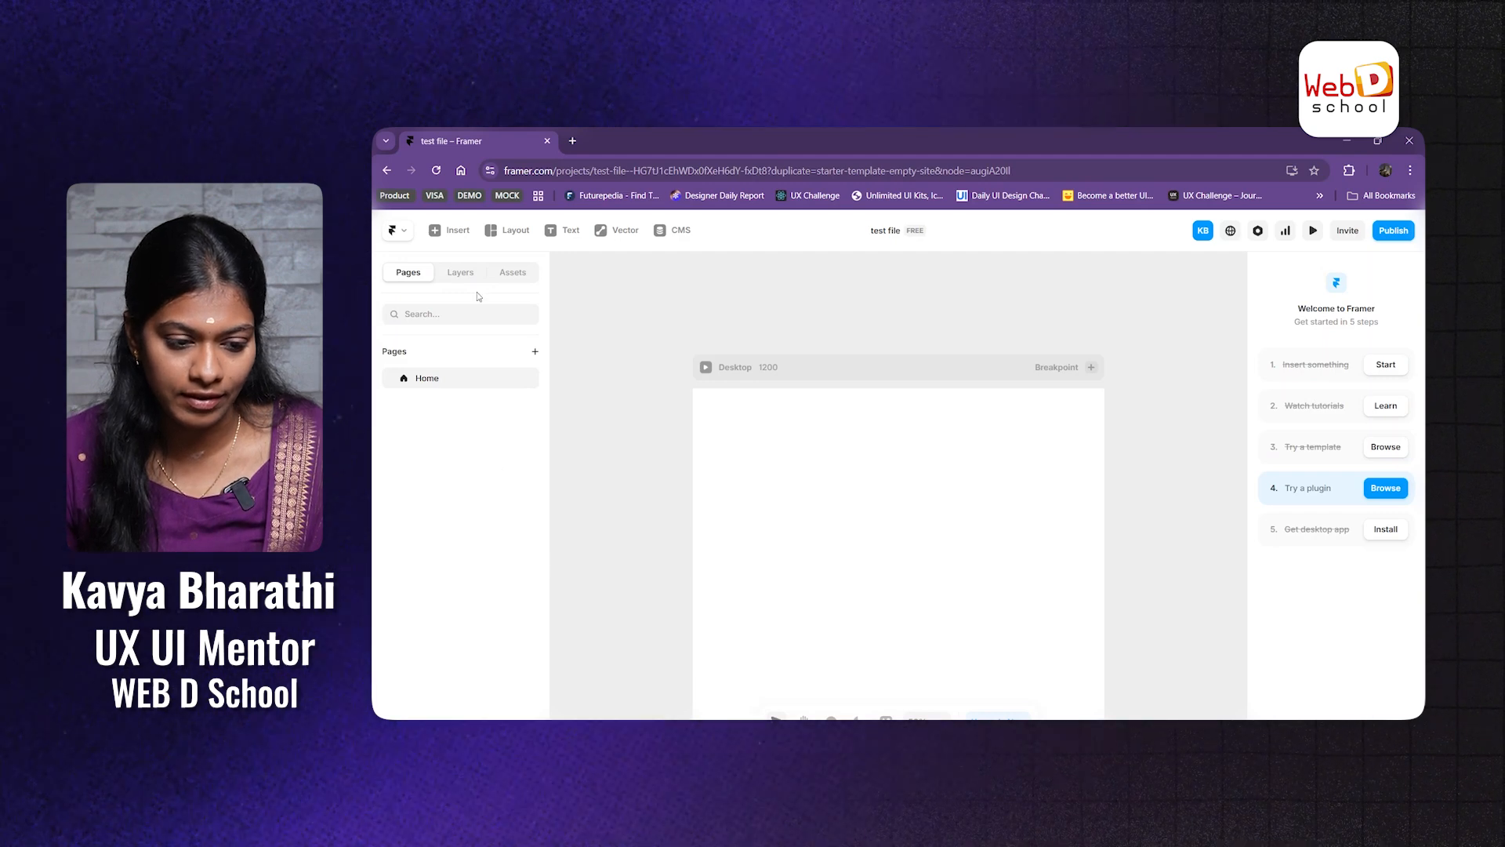
left_click(450, 276)
left_click(513, 274)
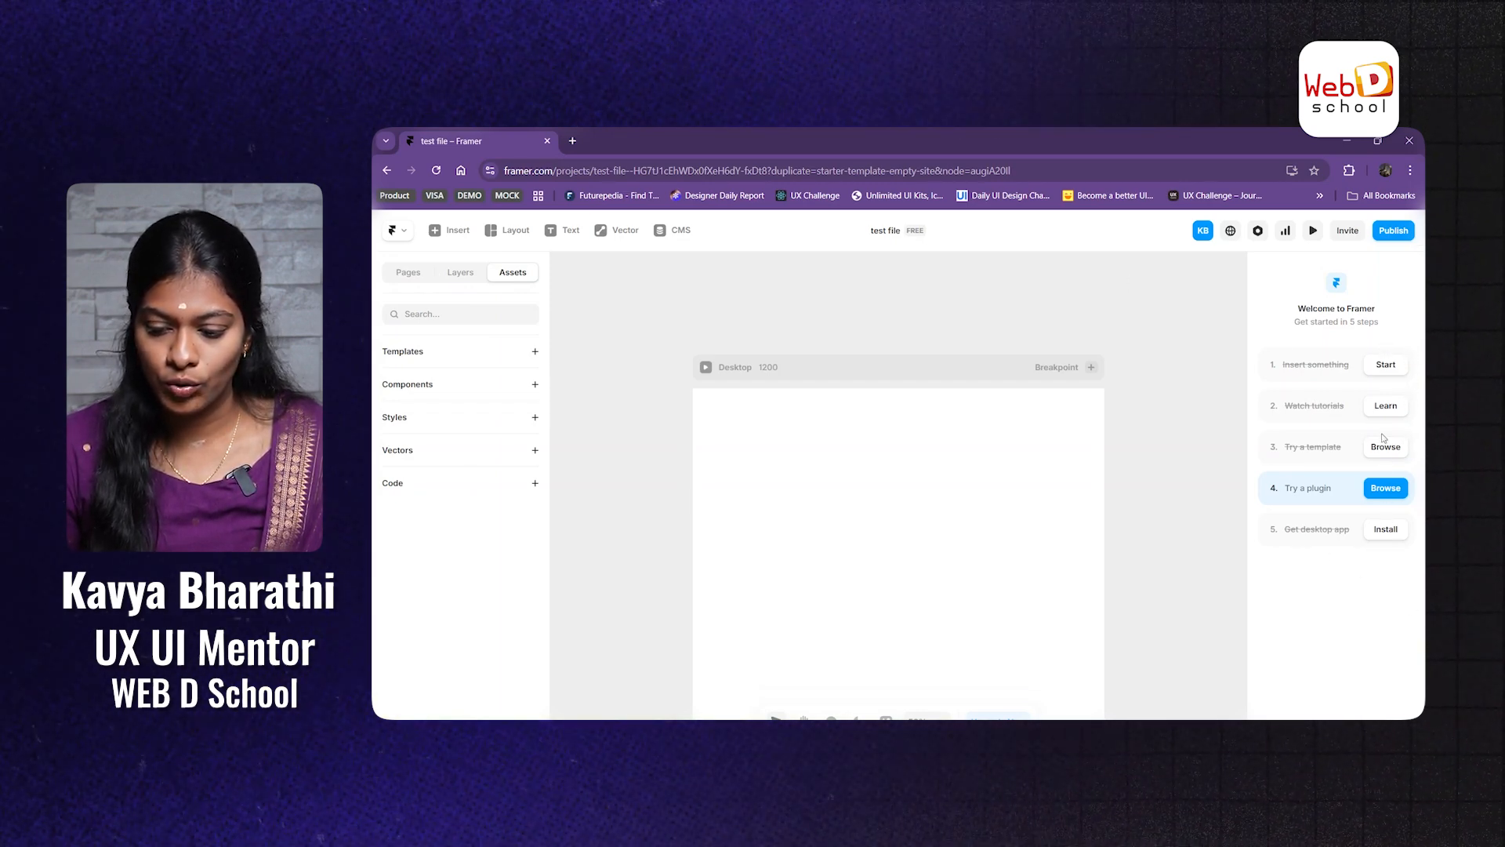
left_click(1384, 488)
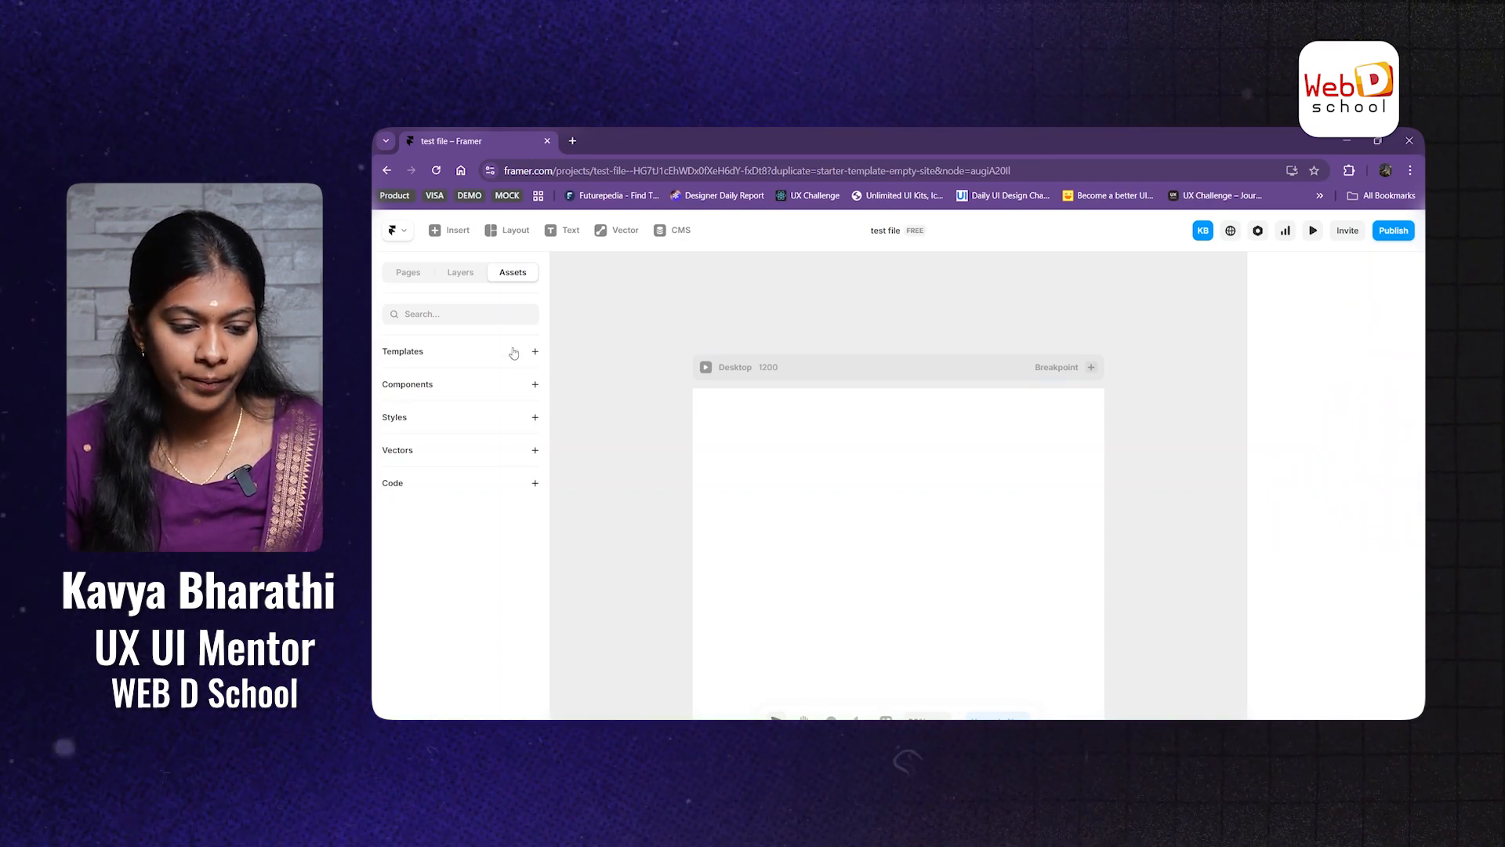
Step: Look through the main menu's command groups, including the File and Code commands
left_click(402, 231)
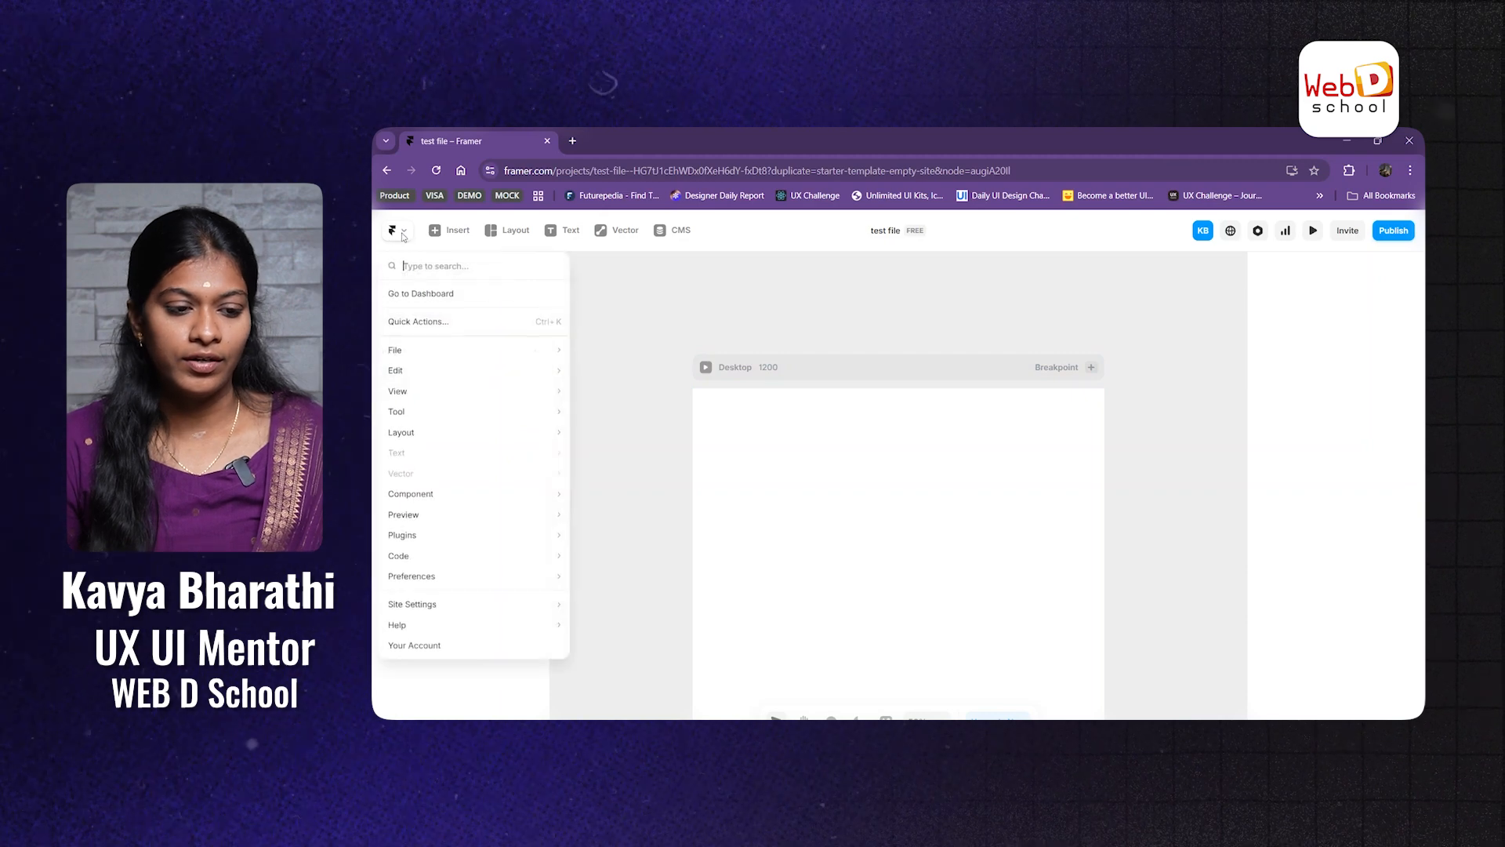
left_click(405, 234)
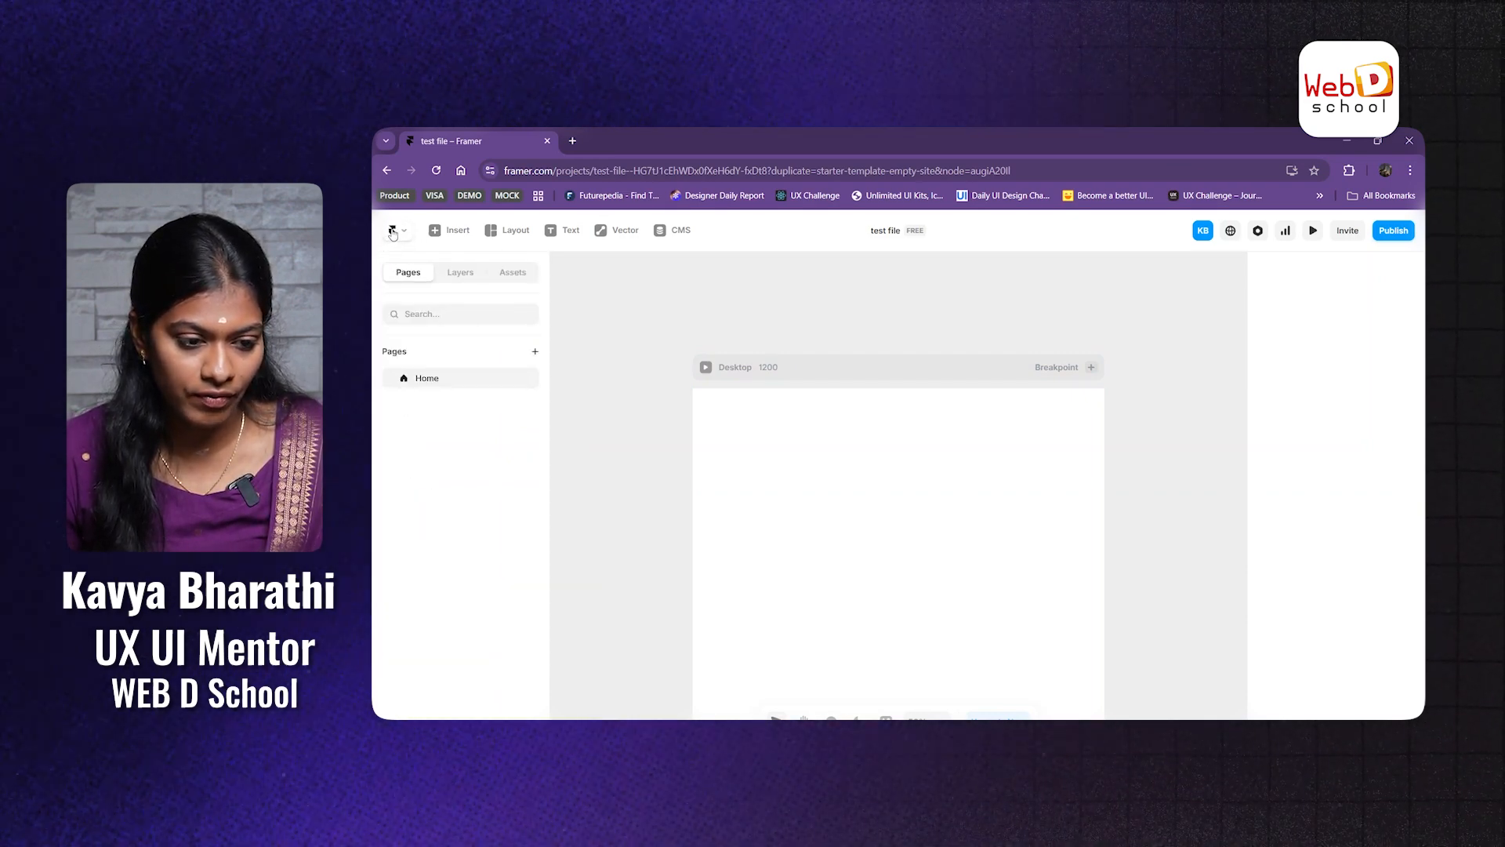
left_click(404, 234)
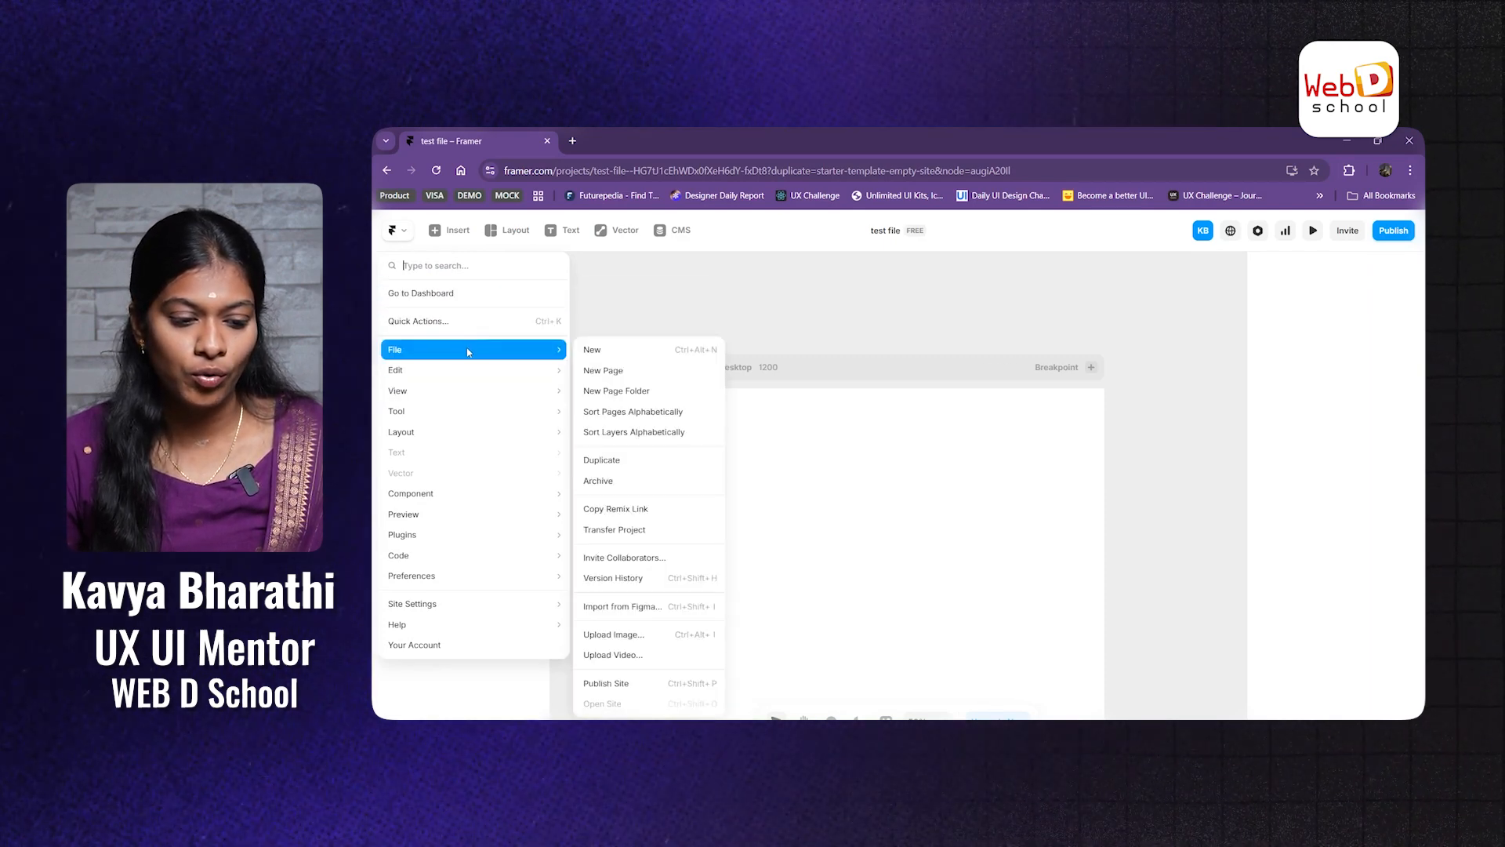
mouse_move(468, 425)
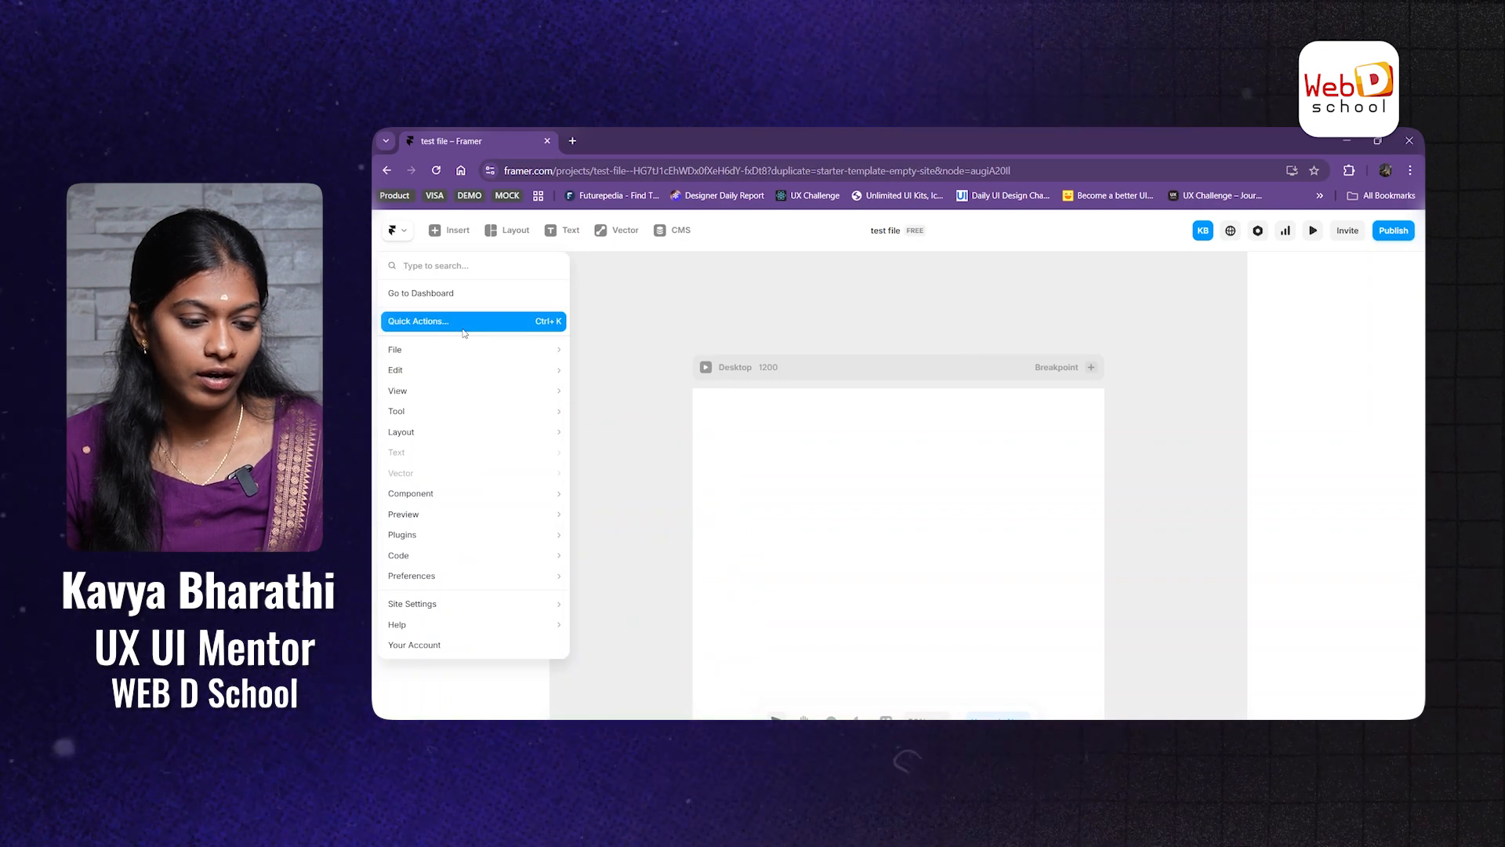
mouse_move(450, 353)
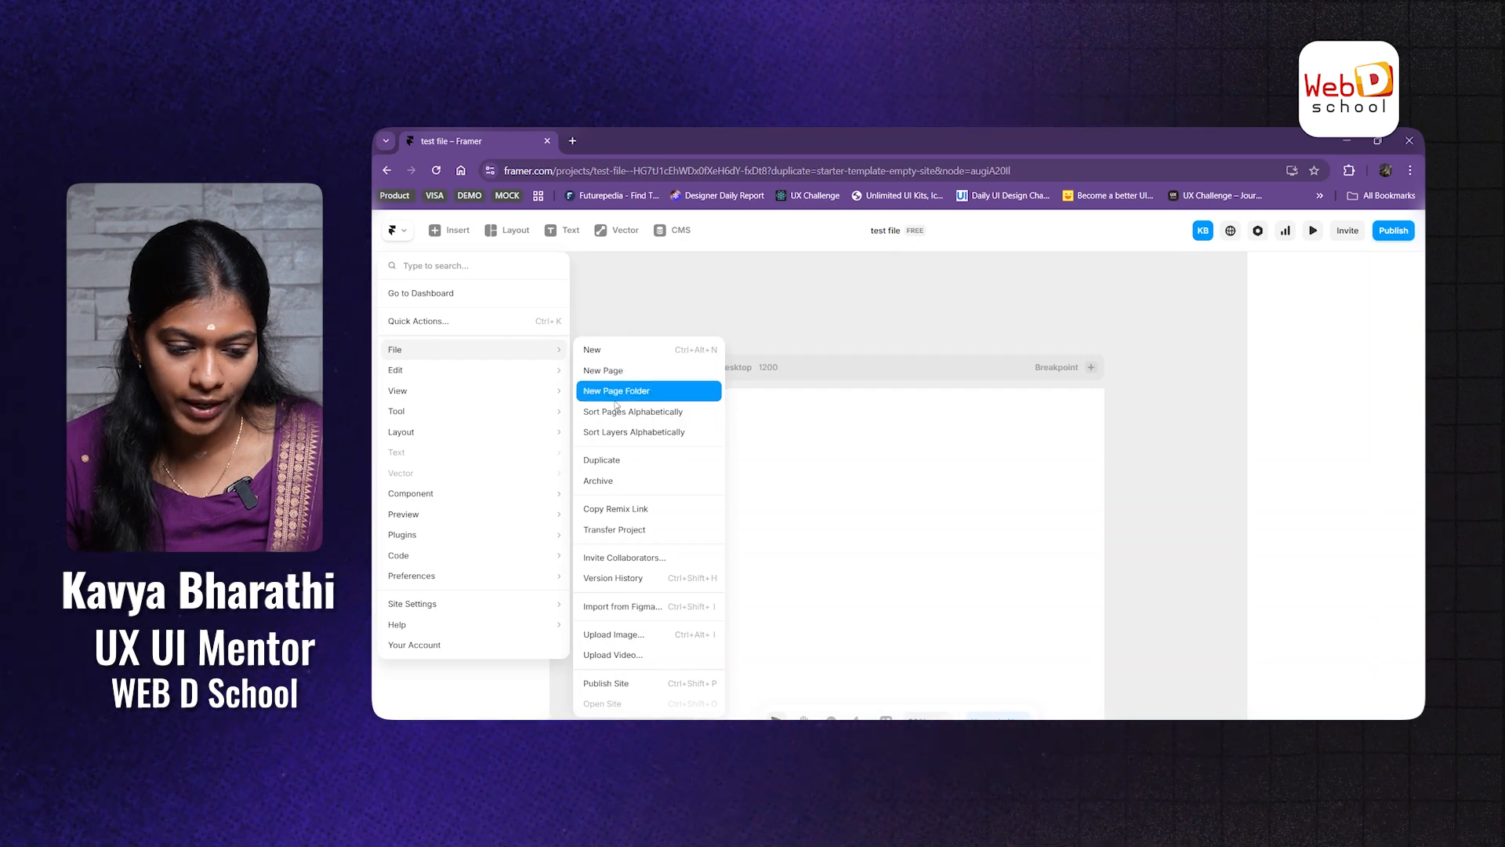
mouse_move(400, 368)
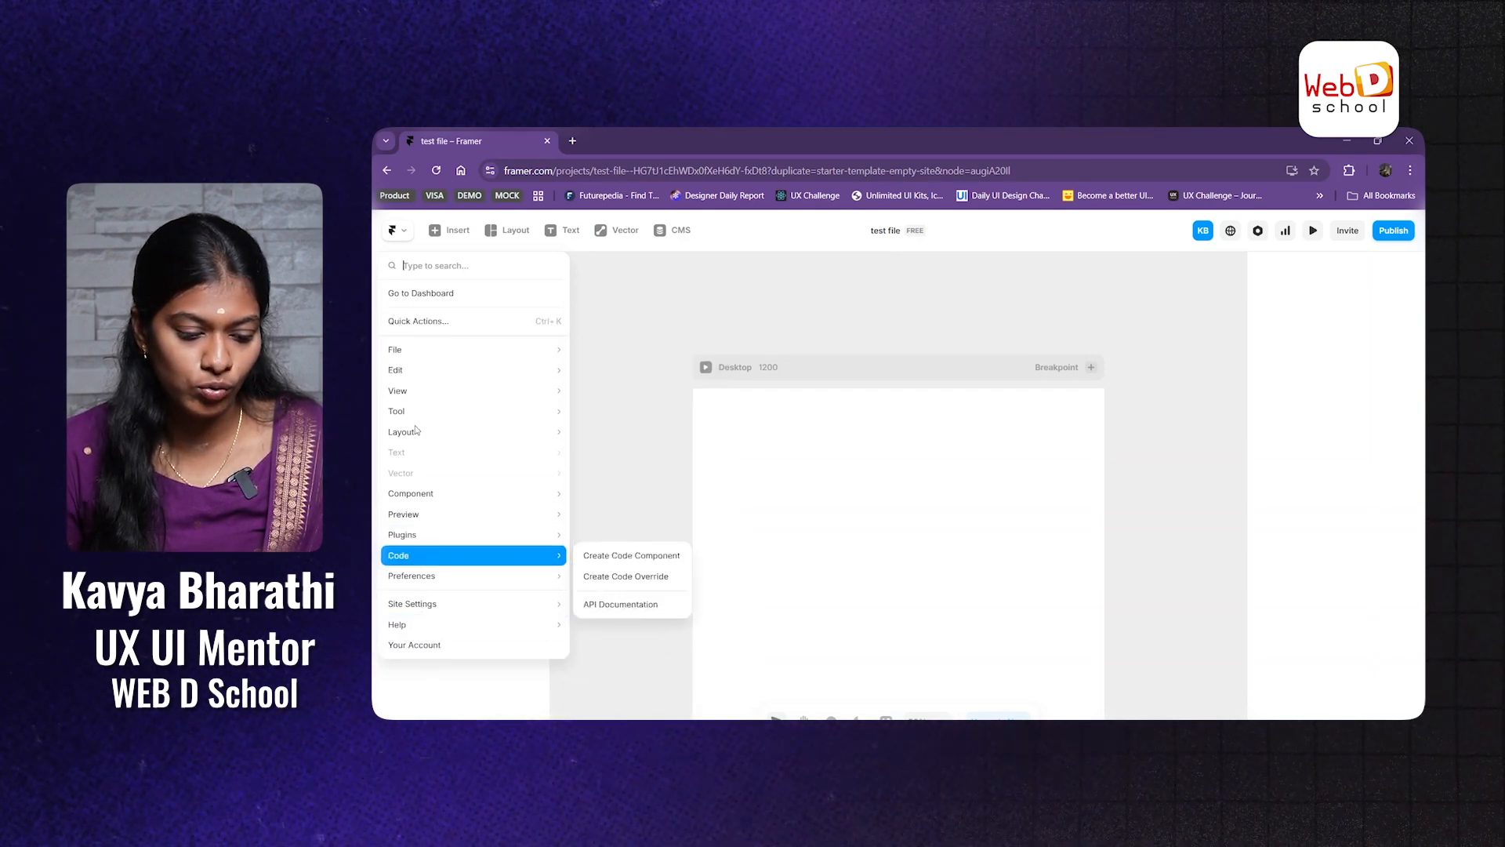
left_click(619, 275)
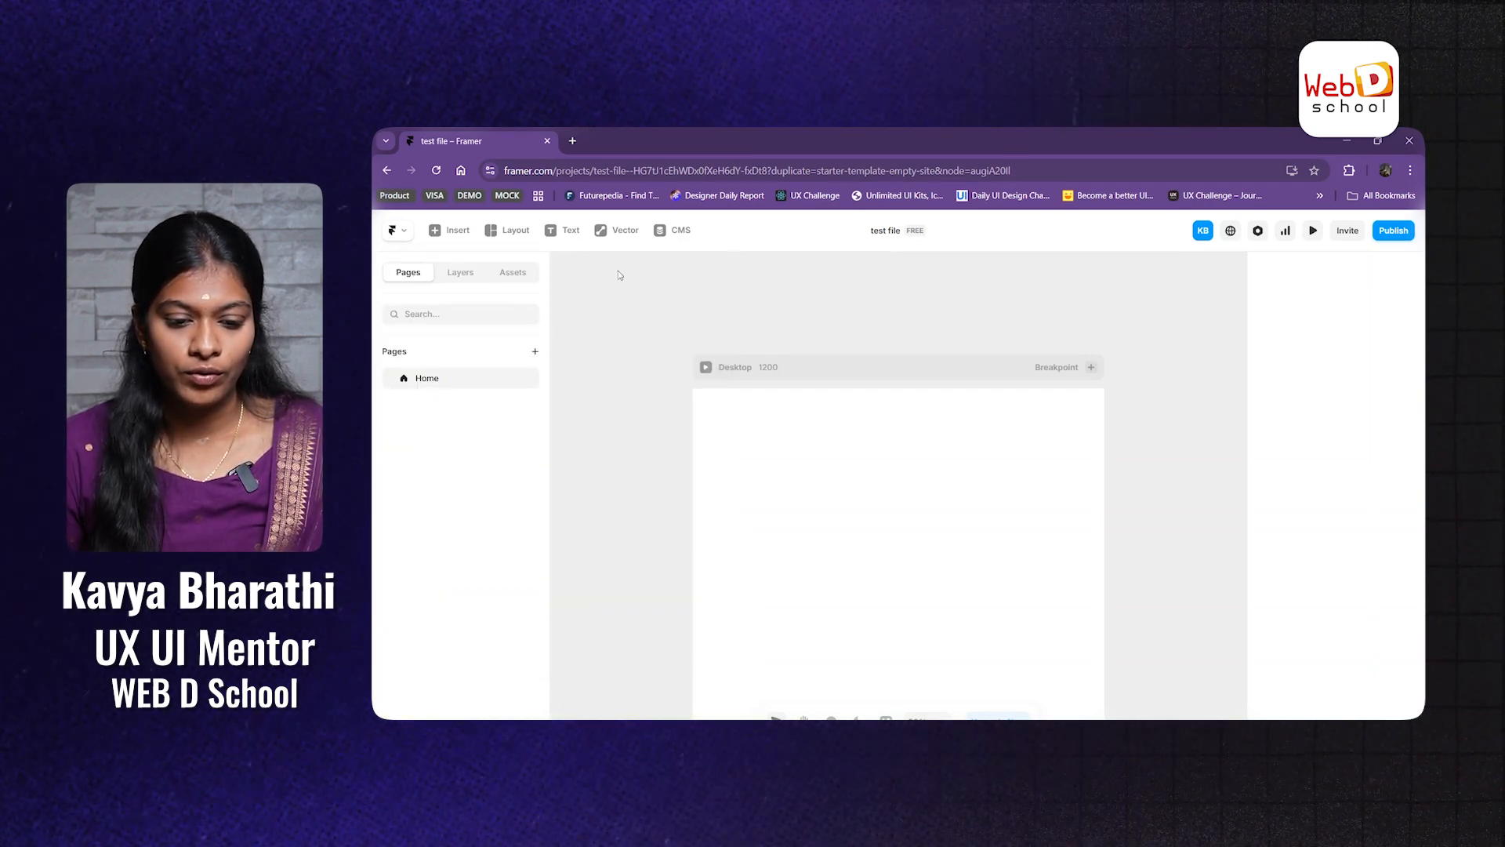
Step: Examine the Desktop frame on the canvas, along with its breakpoint properties
scroll(1023, 399, "down", 1)
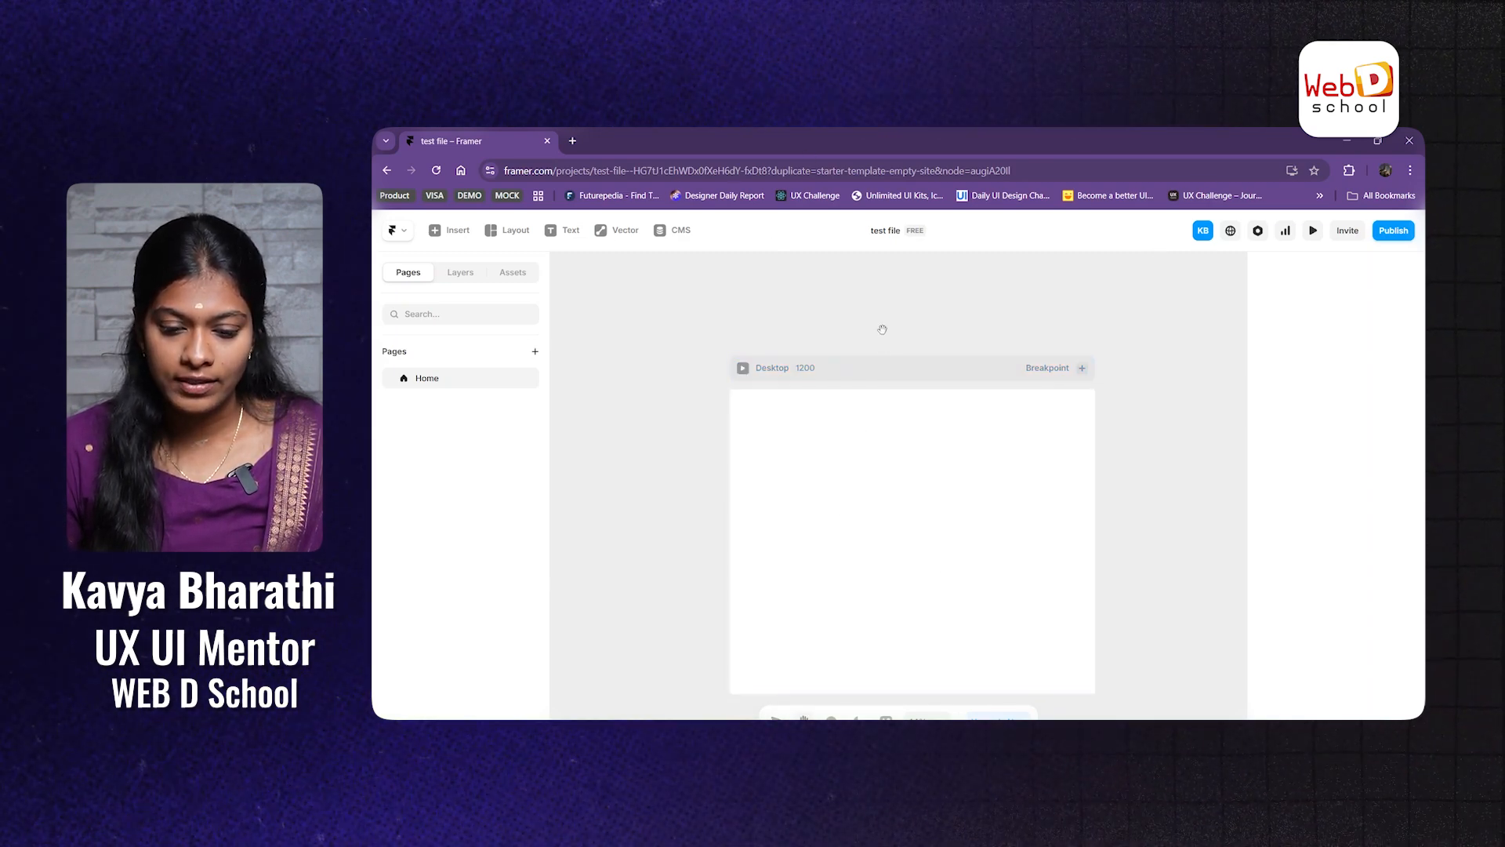
scroll(847, 329, "down", 3)
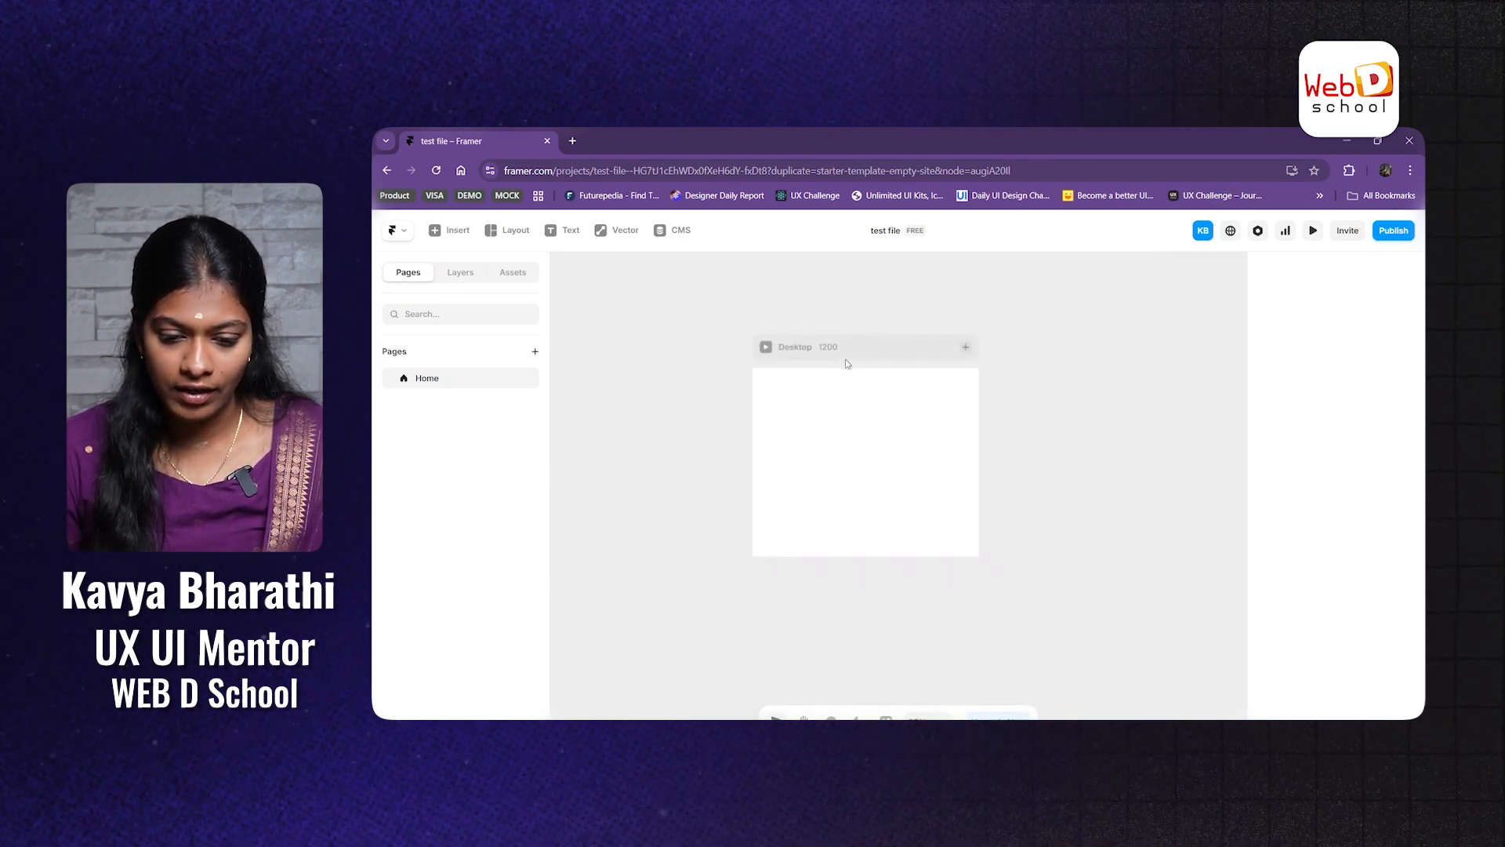
scroll(845, 362, "down", 3)
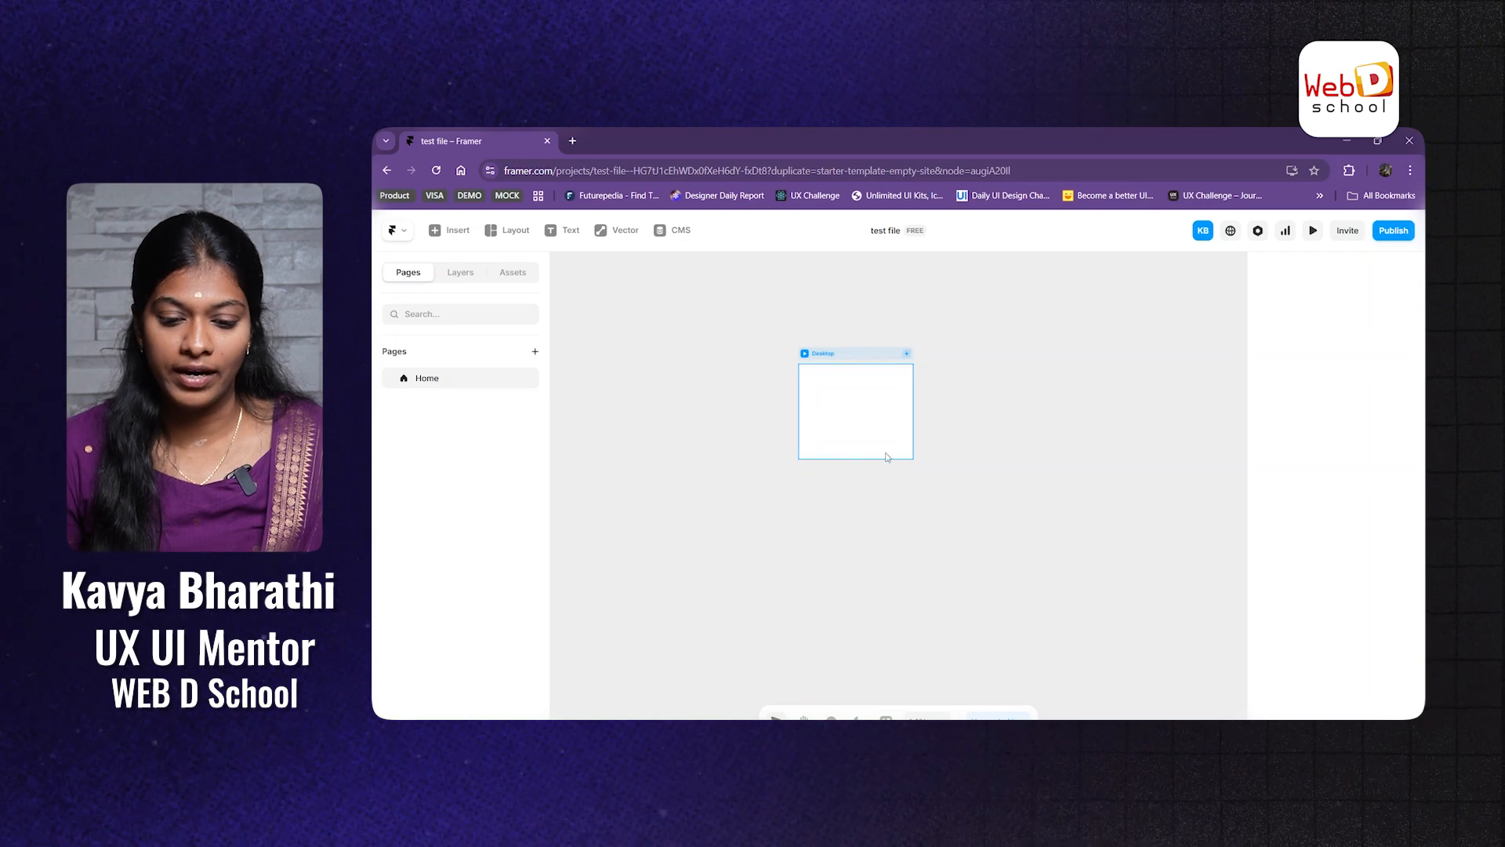
scroll(886, 457, "down", 2)
scroll(884, 447, "up", 4)
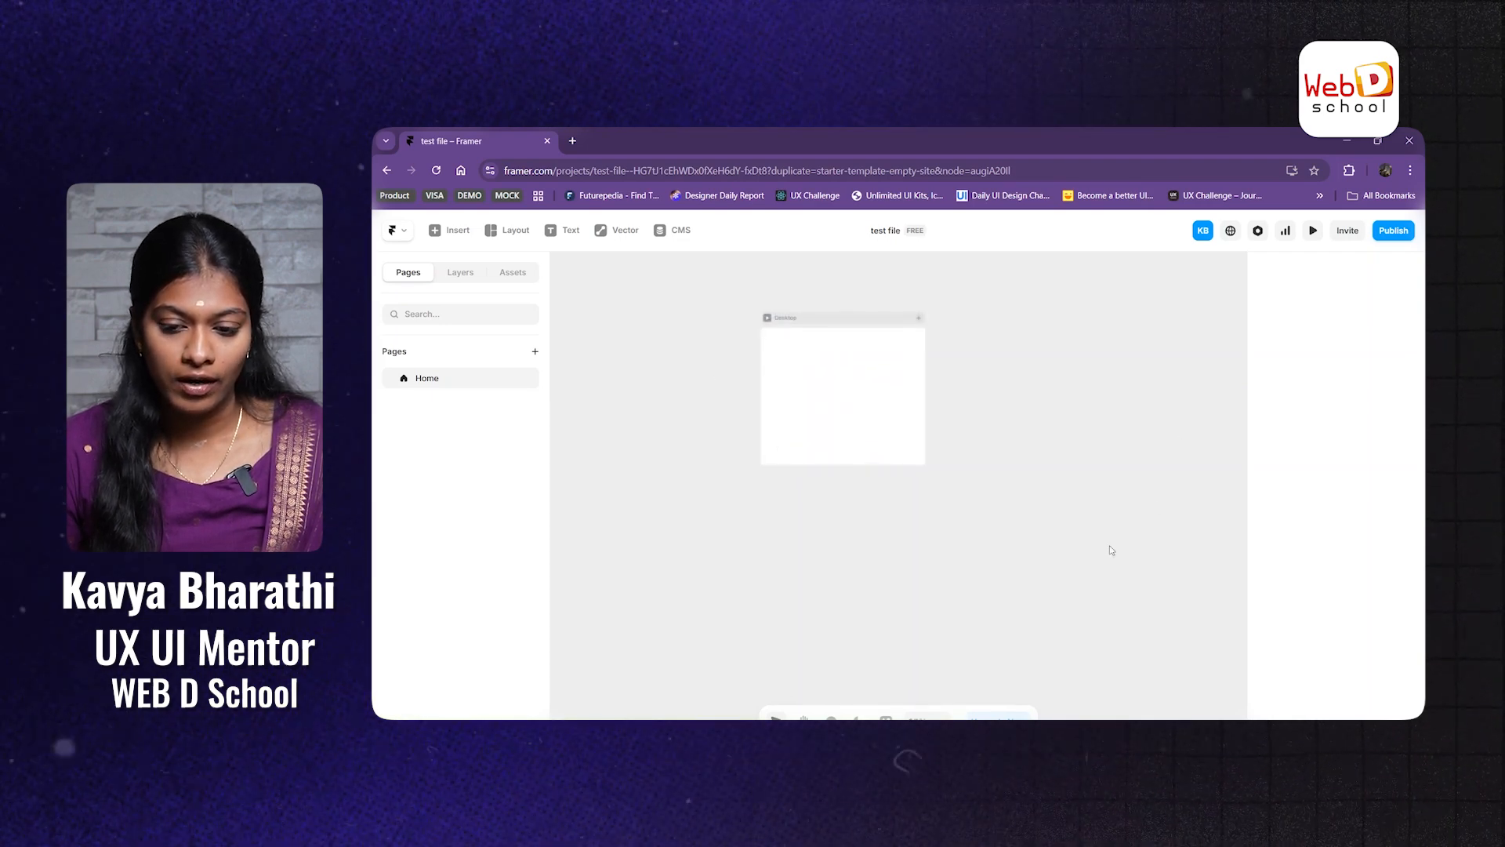
left_click(839, 357)
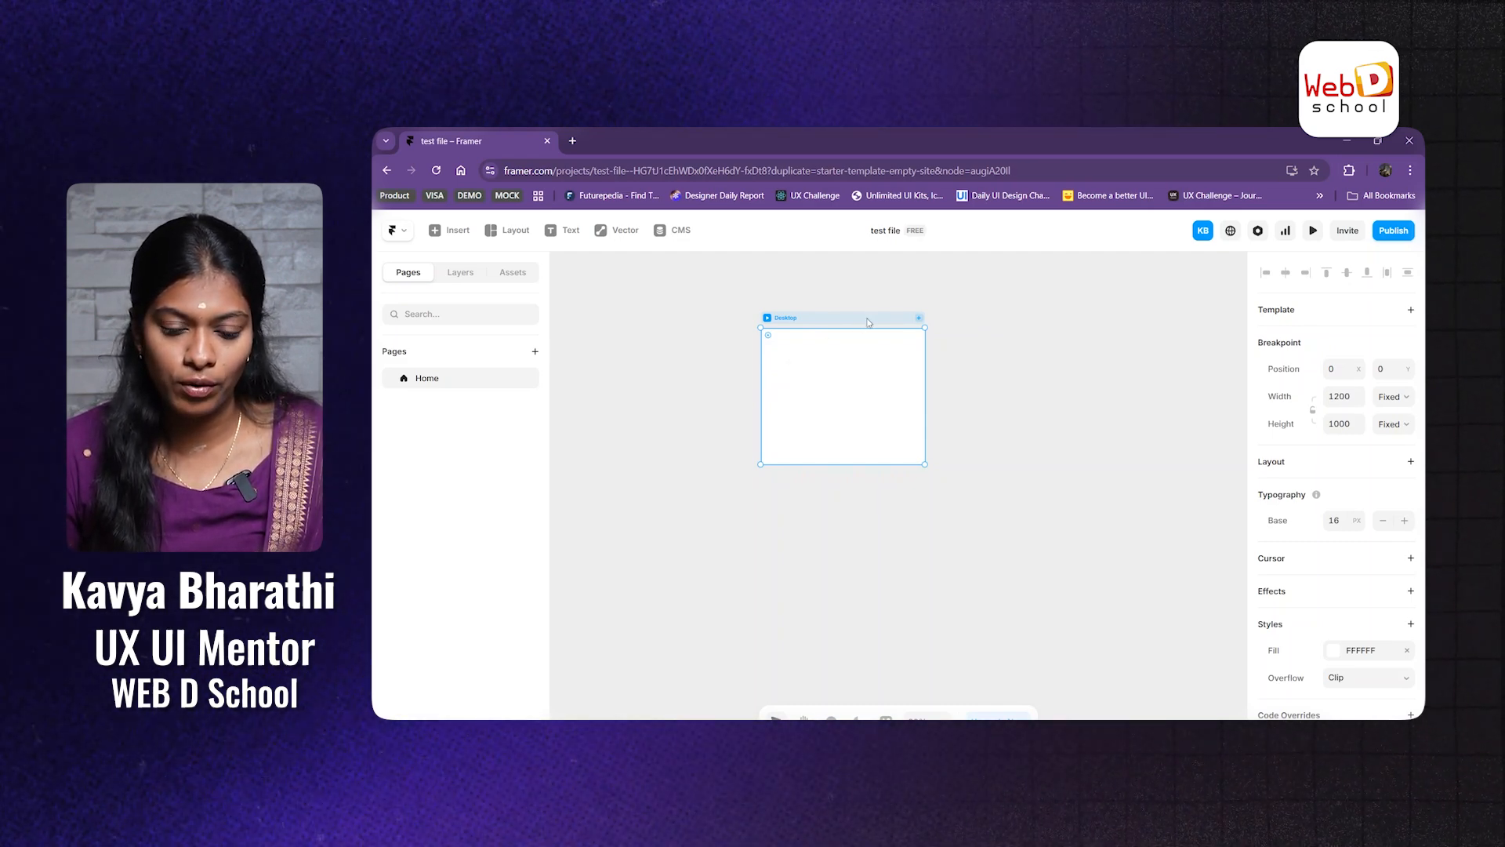
left_click_drag(869, 351, 877, 350)
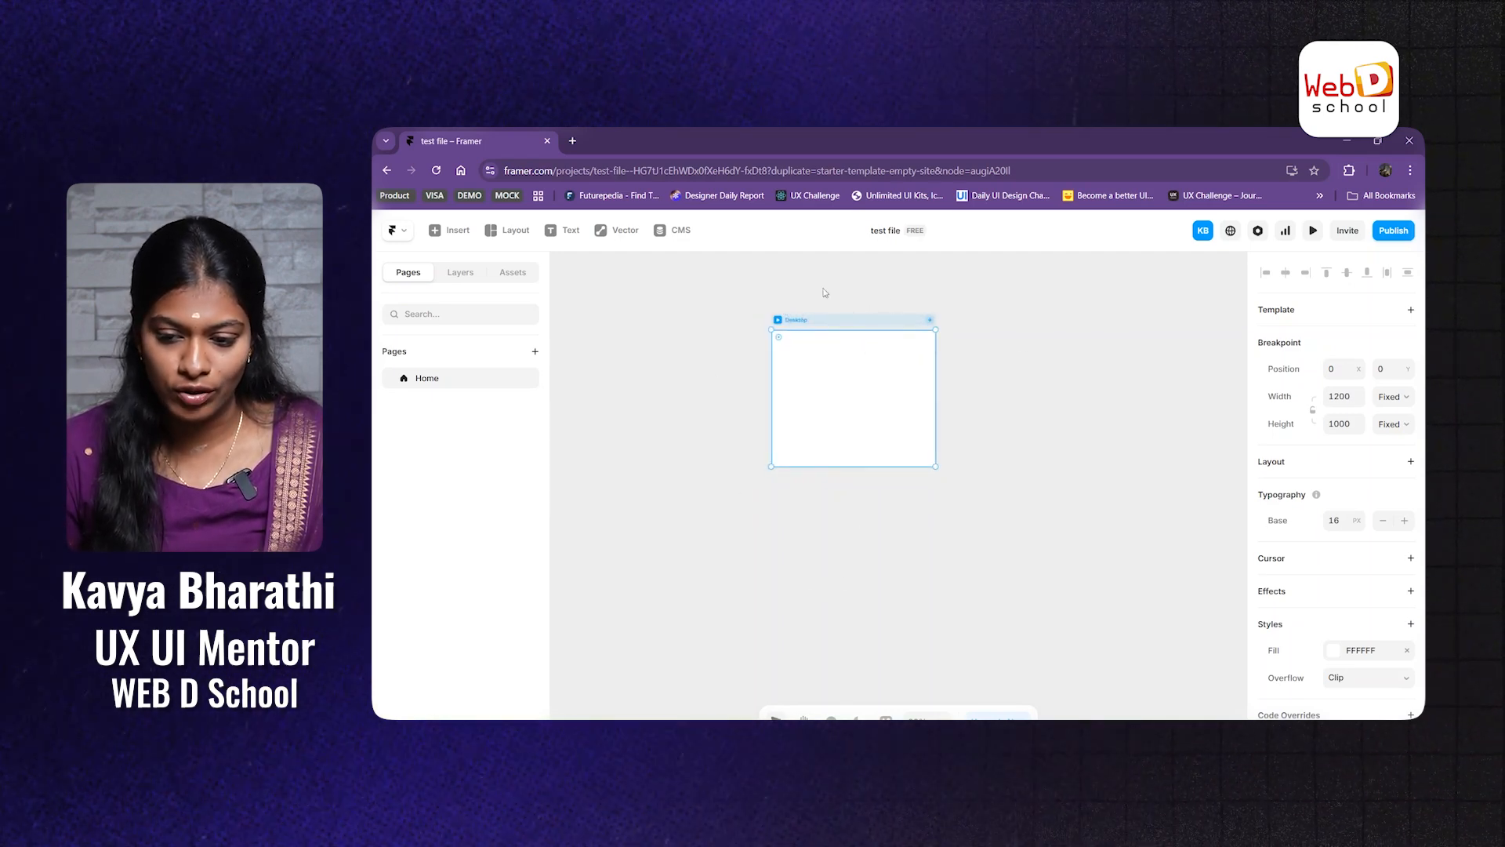
scroll(901, 345, "up", 4)
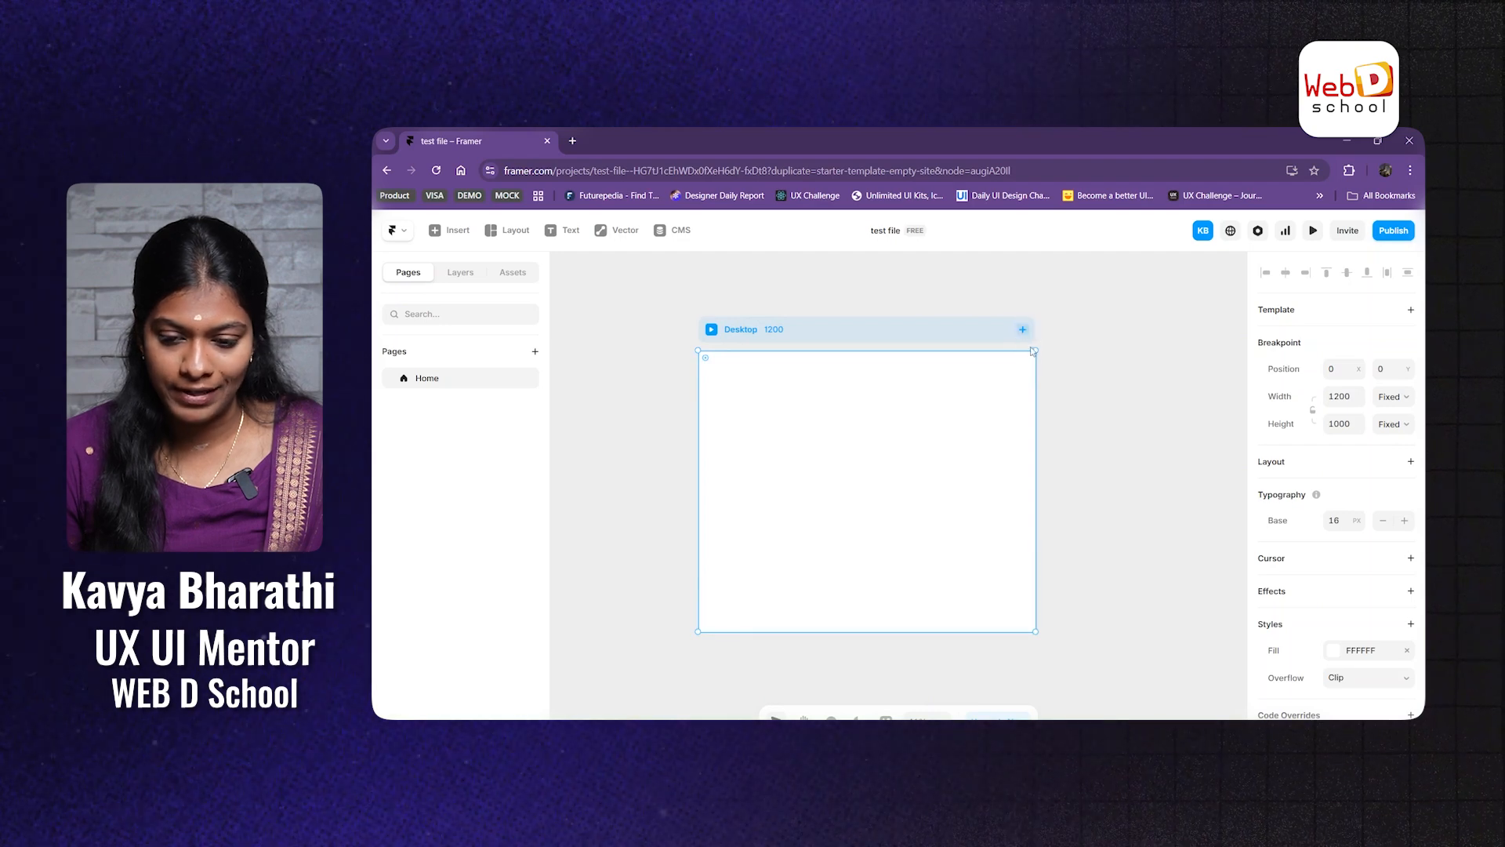
scroll(1033, 352, "up", 3)
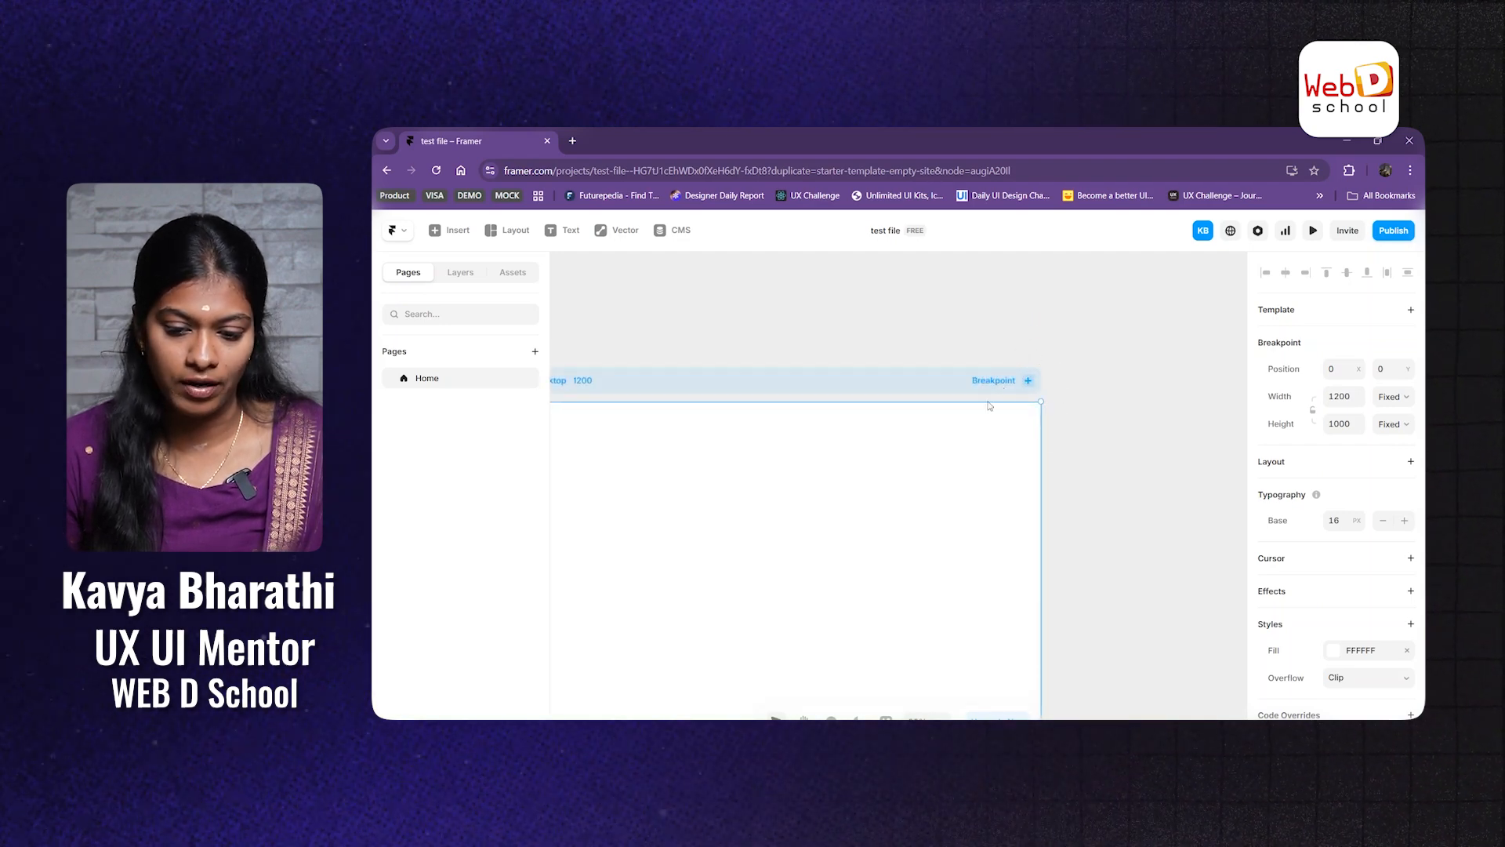
scroll(1043, 384, "down", 4)
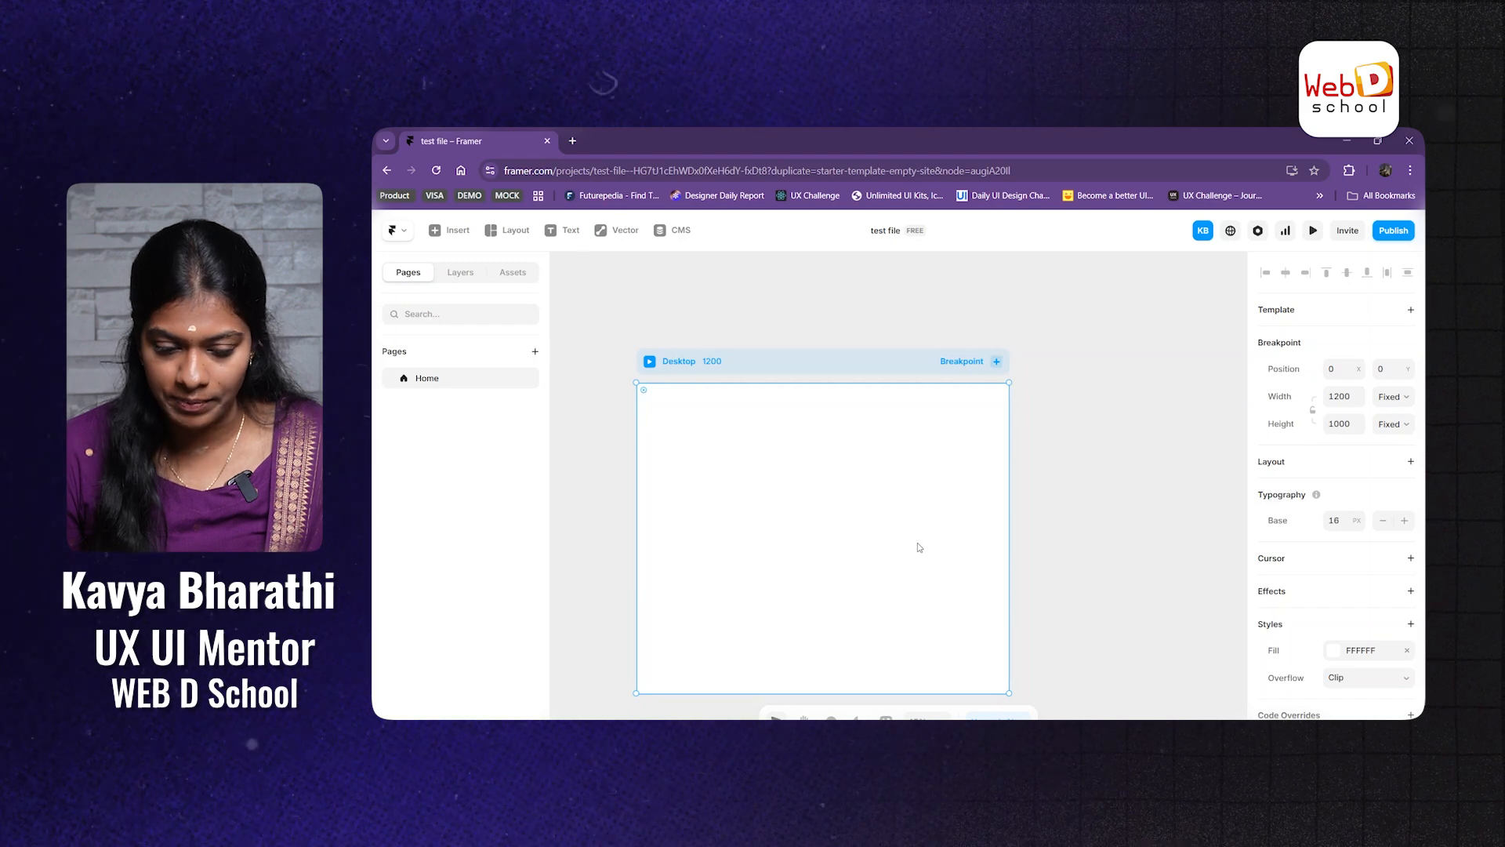
scroll(919, 547, "down", 2)
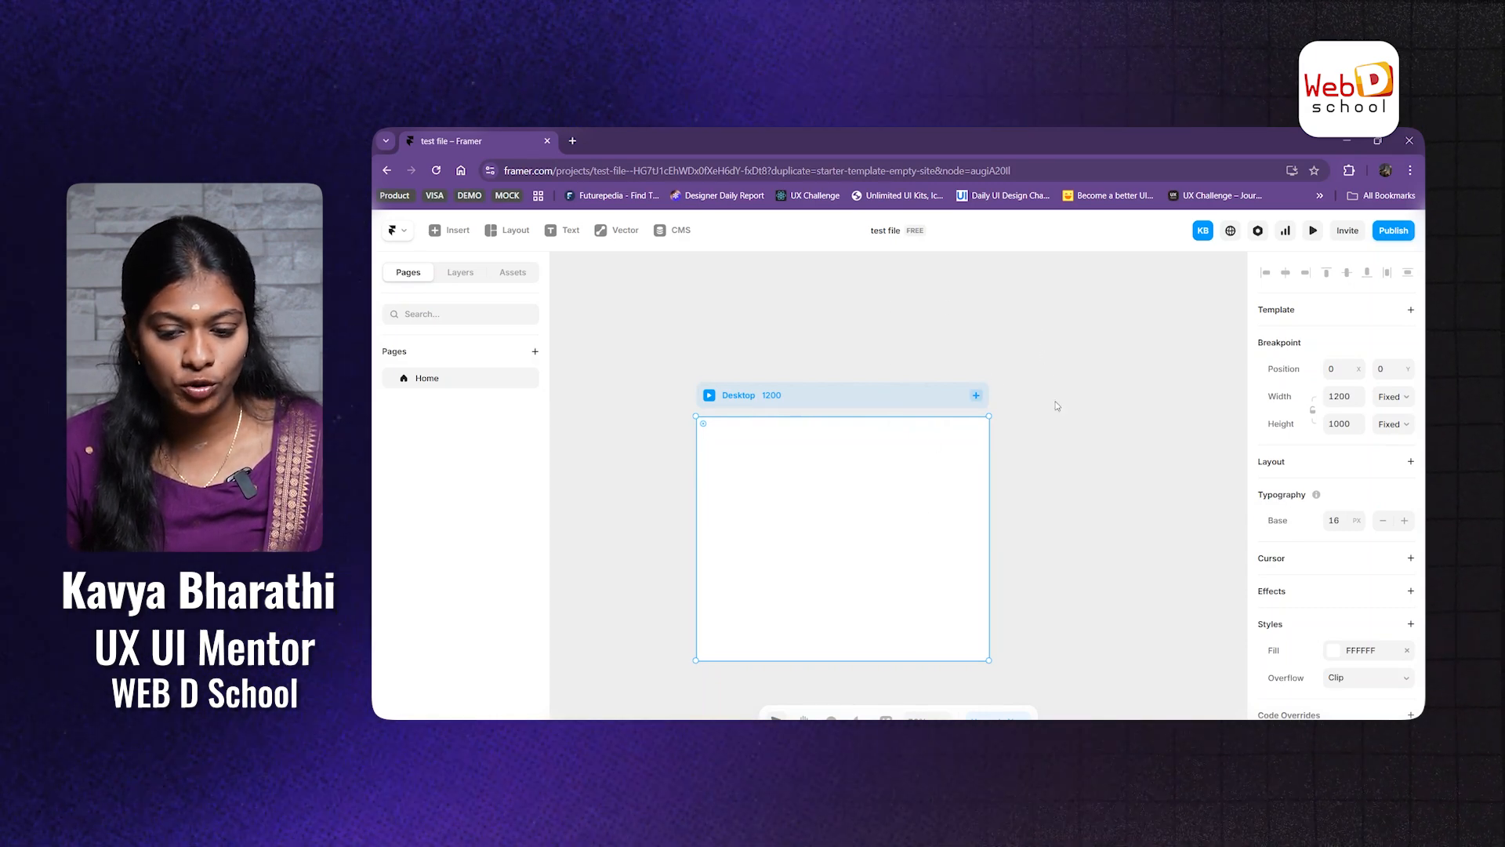
scroll(1060, 444, "right", 1)
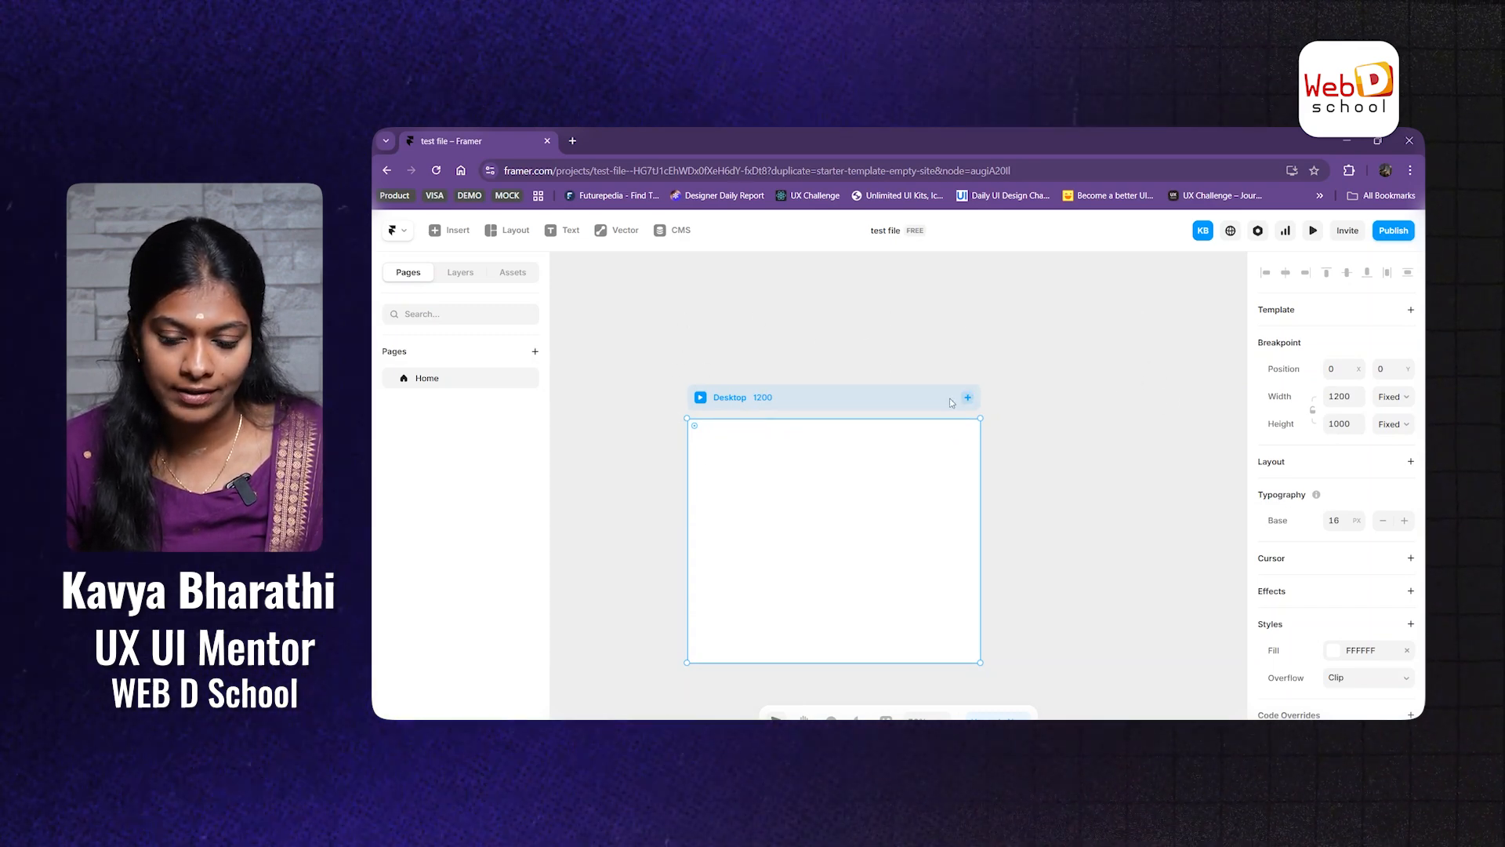
Step: Add a Tablet breakpoint (810) and a Phone breakpoint (390) to the page
scroll(989, 455, "up", 3)
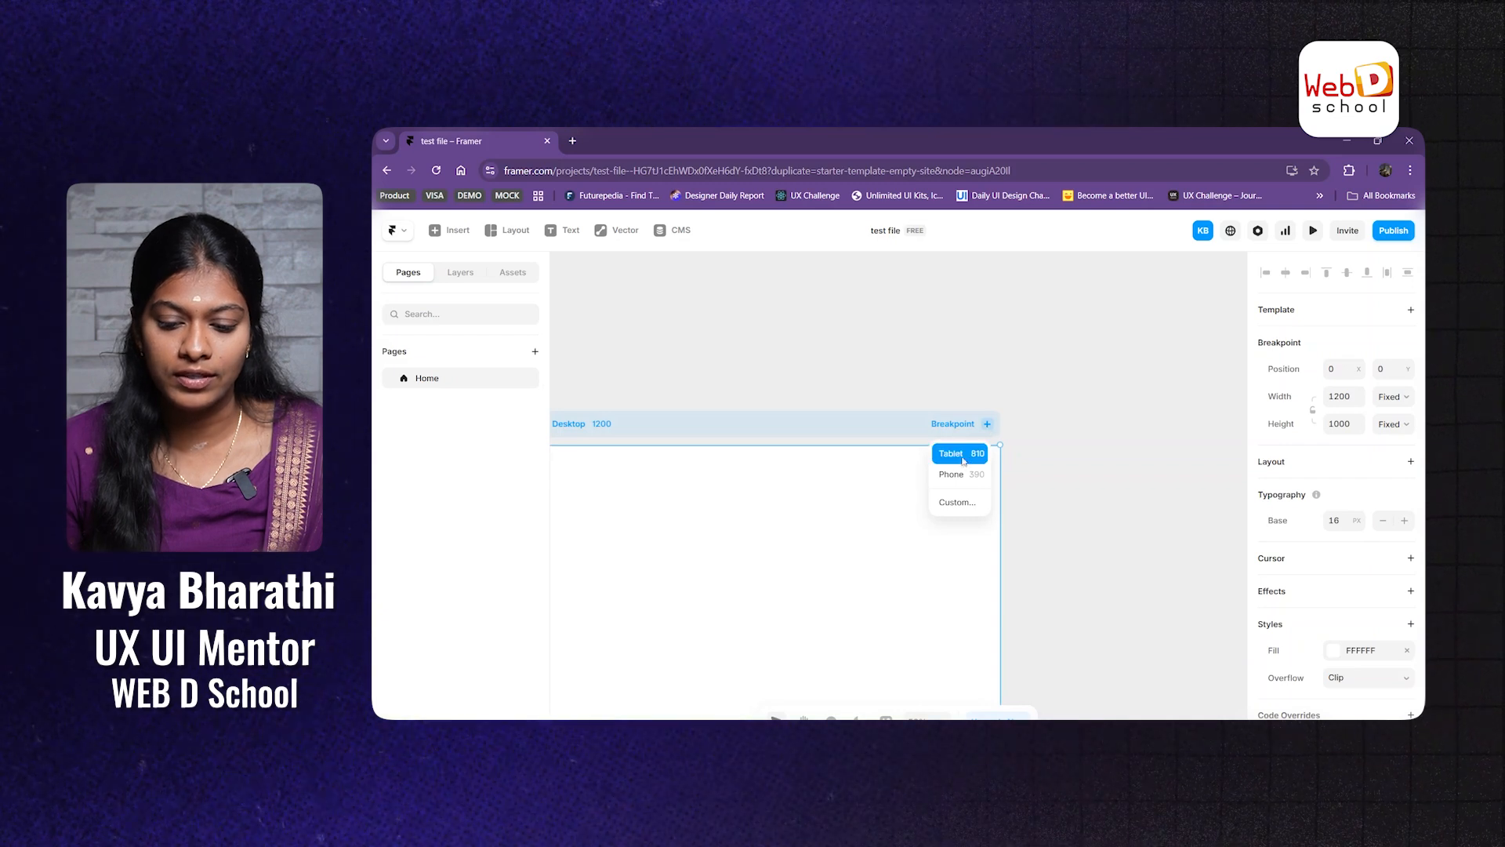
left_click(963, 461)
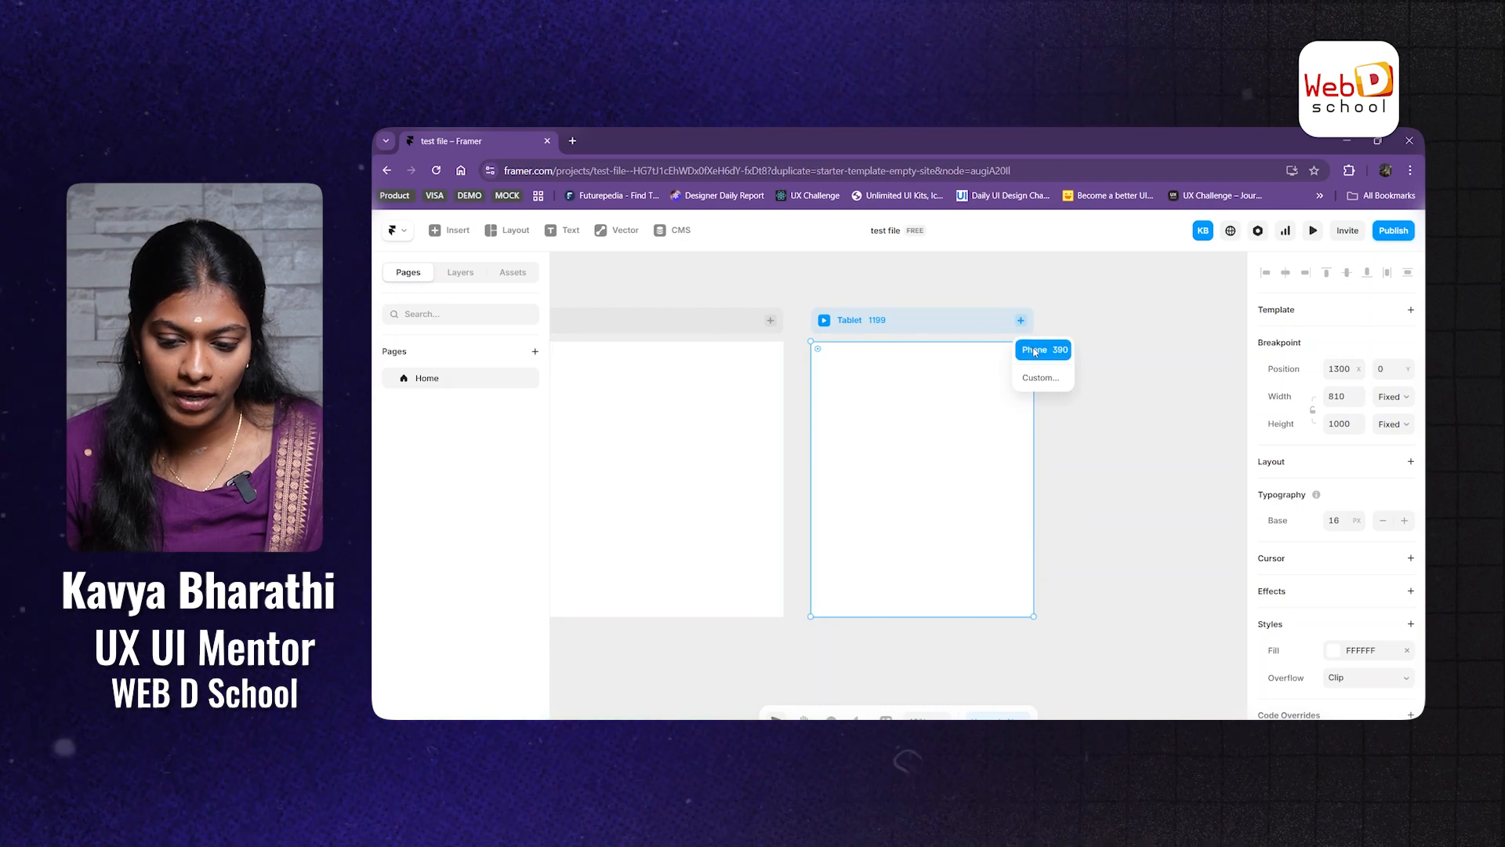
left_click(1036, 349)
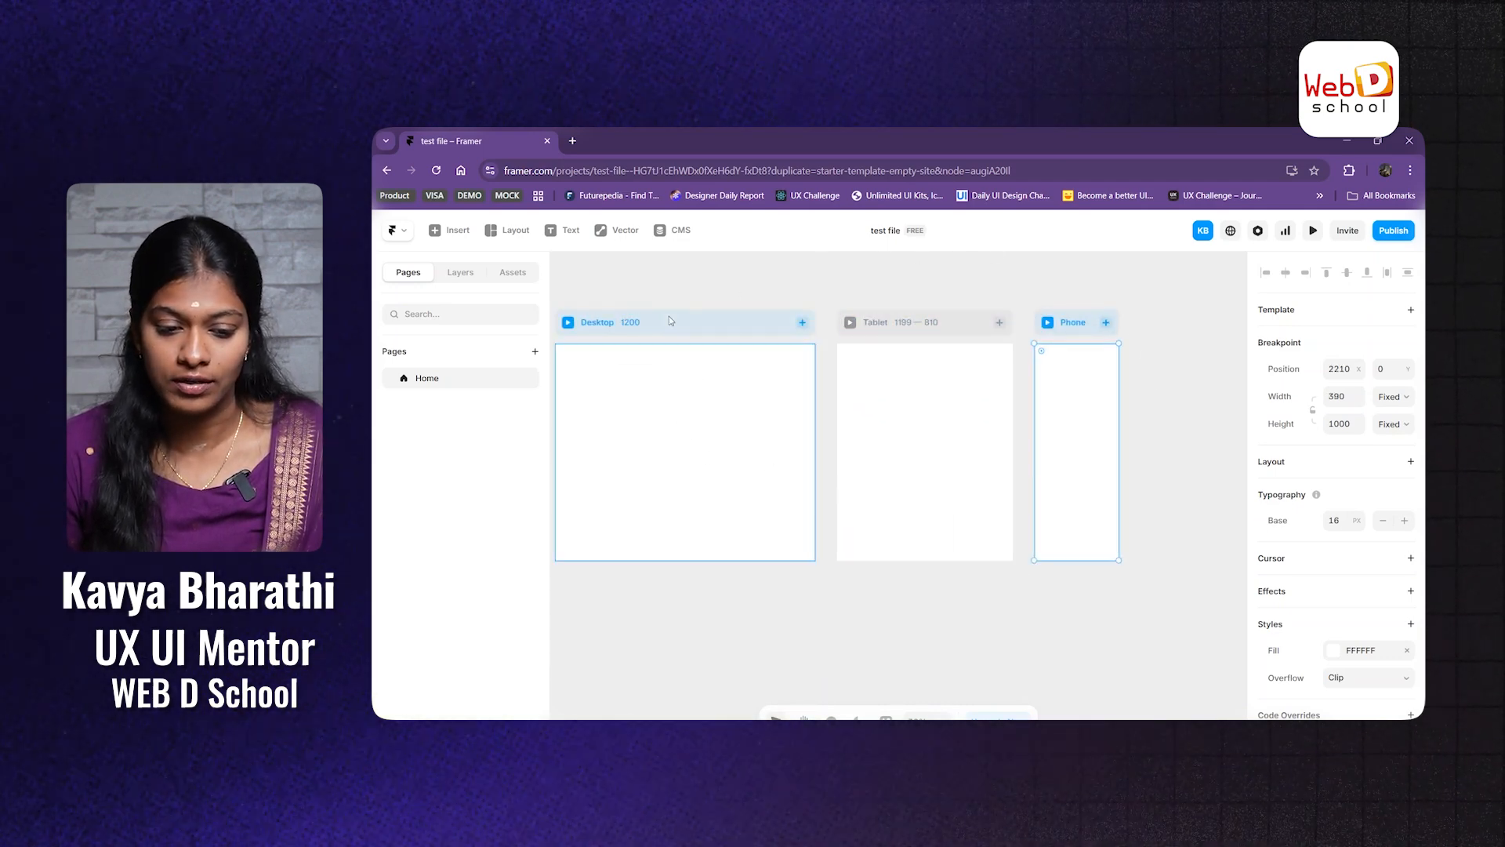
Step: Draw a rectangle about 1200 × 455 spanning the full width of the Desktop frame
key("space")
left_click_drag(567, 359, 691, 367)
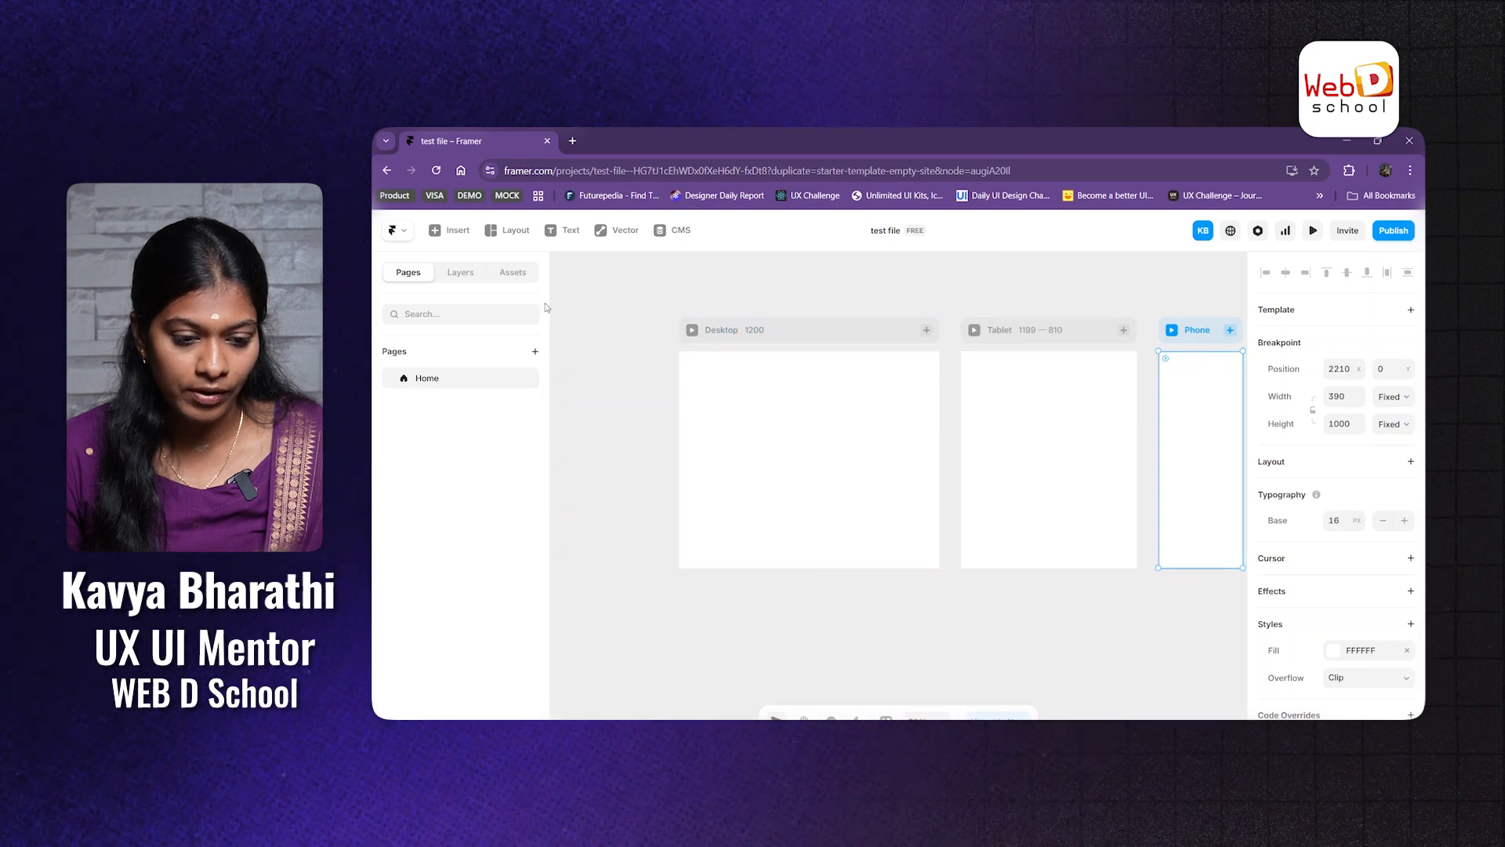
key("p")
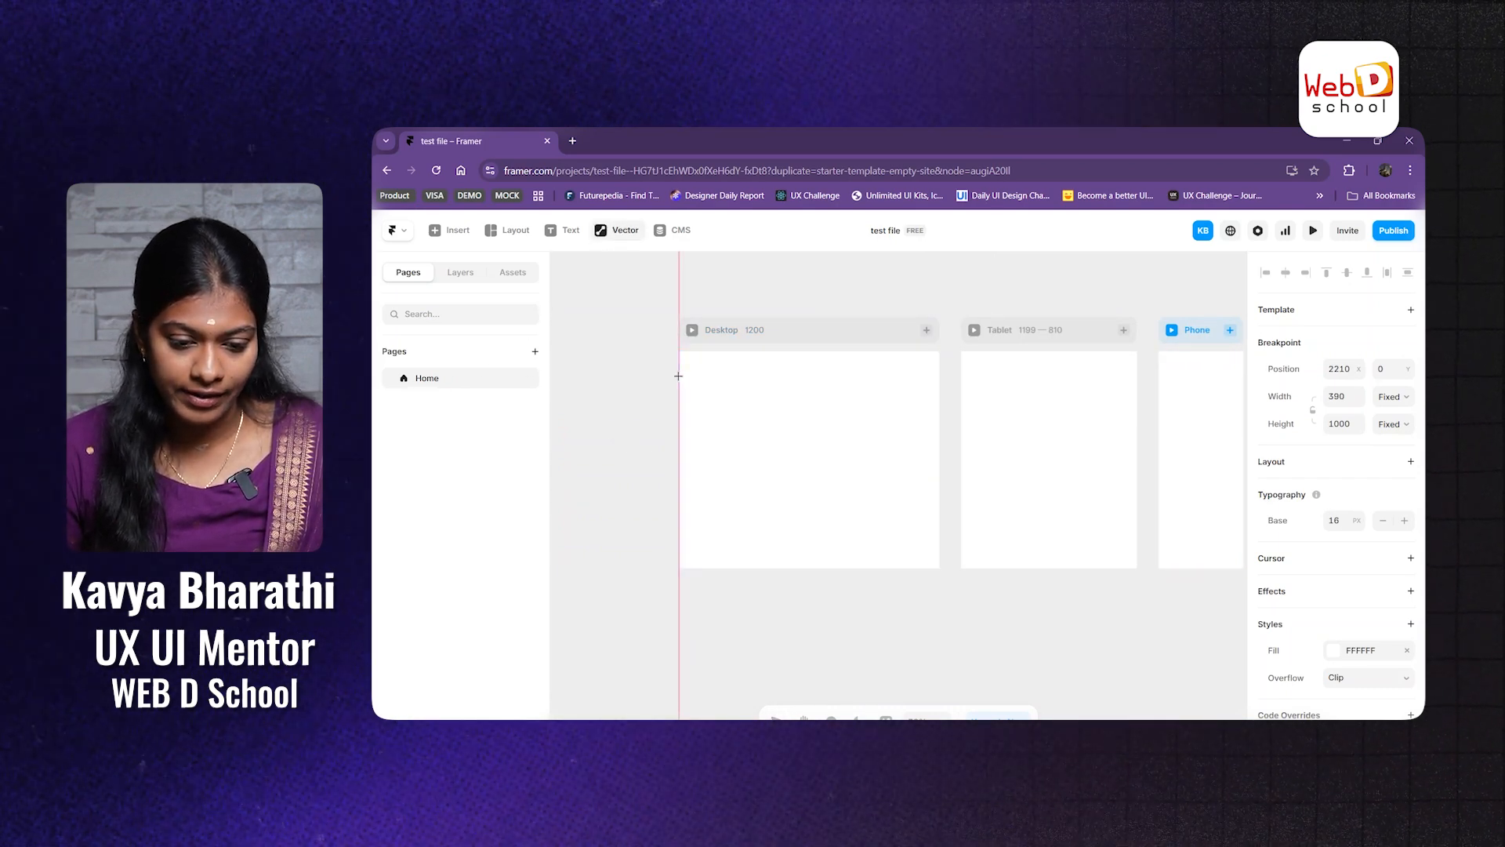
left_click_drag(680, 374, 937, 472)
scroll(936, 472, "down", 3)
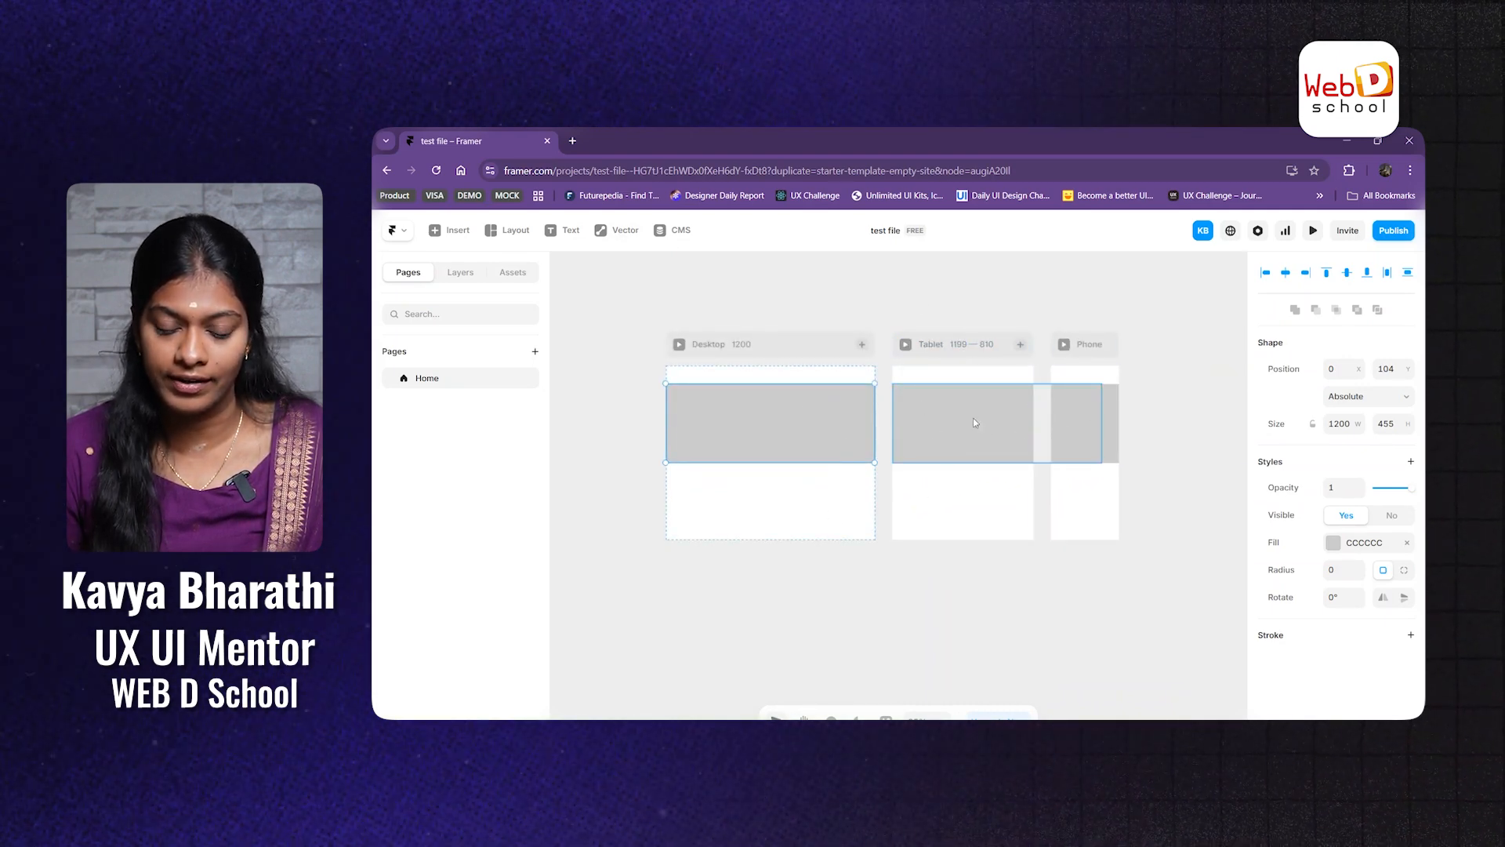
Step: Preview the Desktop page, test it at a narrower preview width, and return to the canvas
left_click(681, 345)
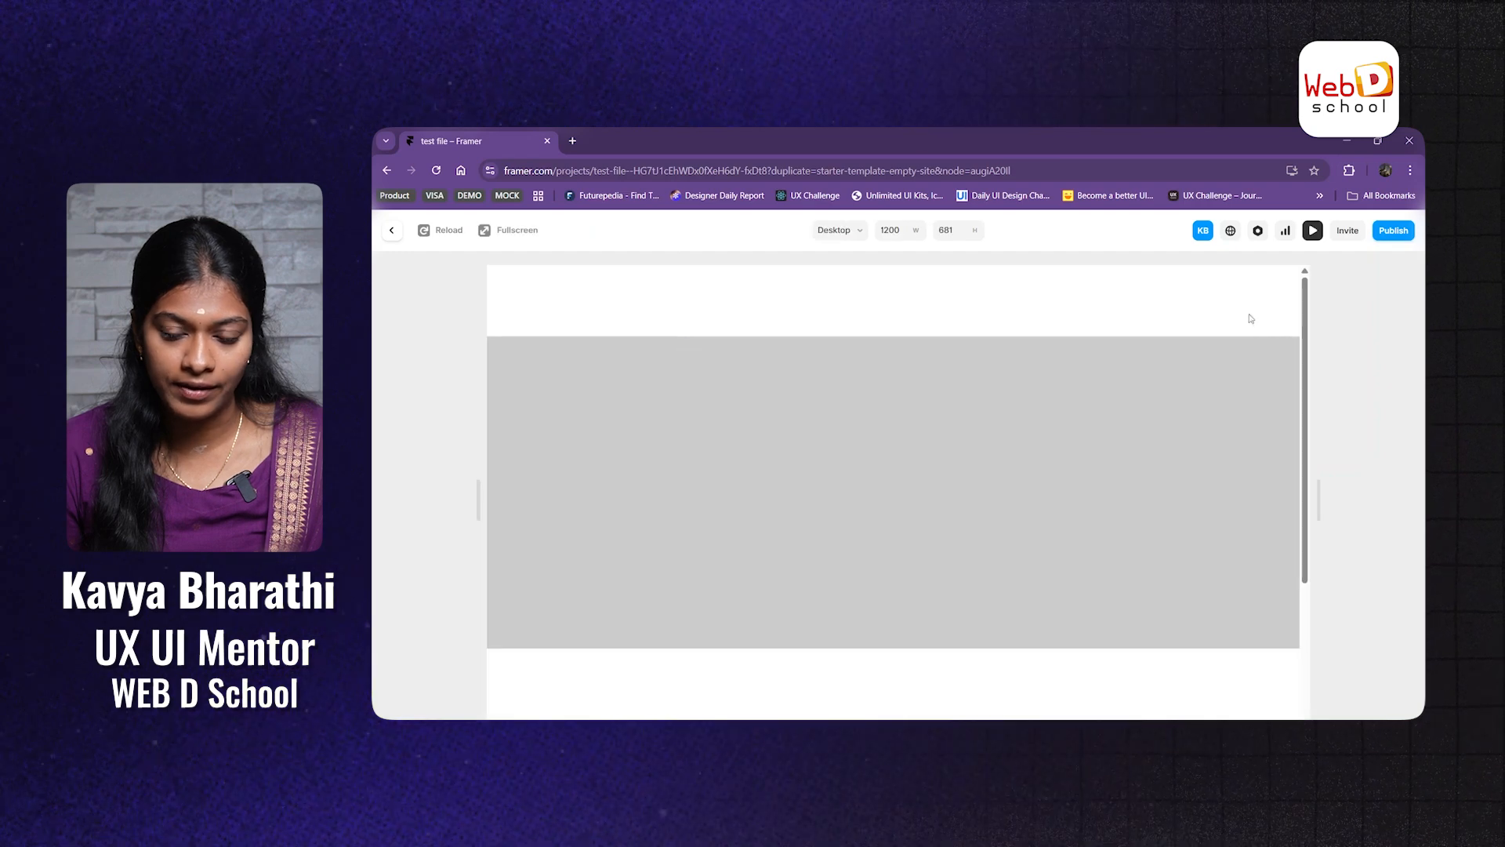
left_click_drag(1318, 511, 1240, 520)
key("Escape")
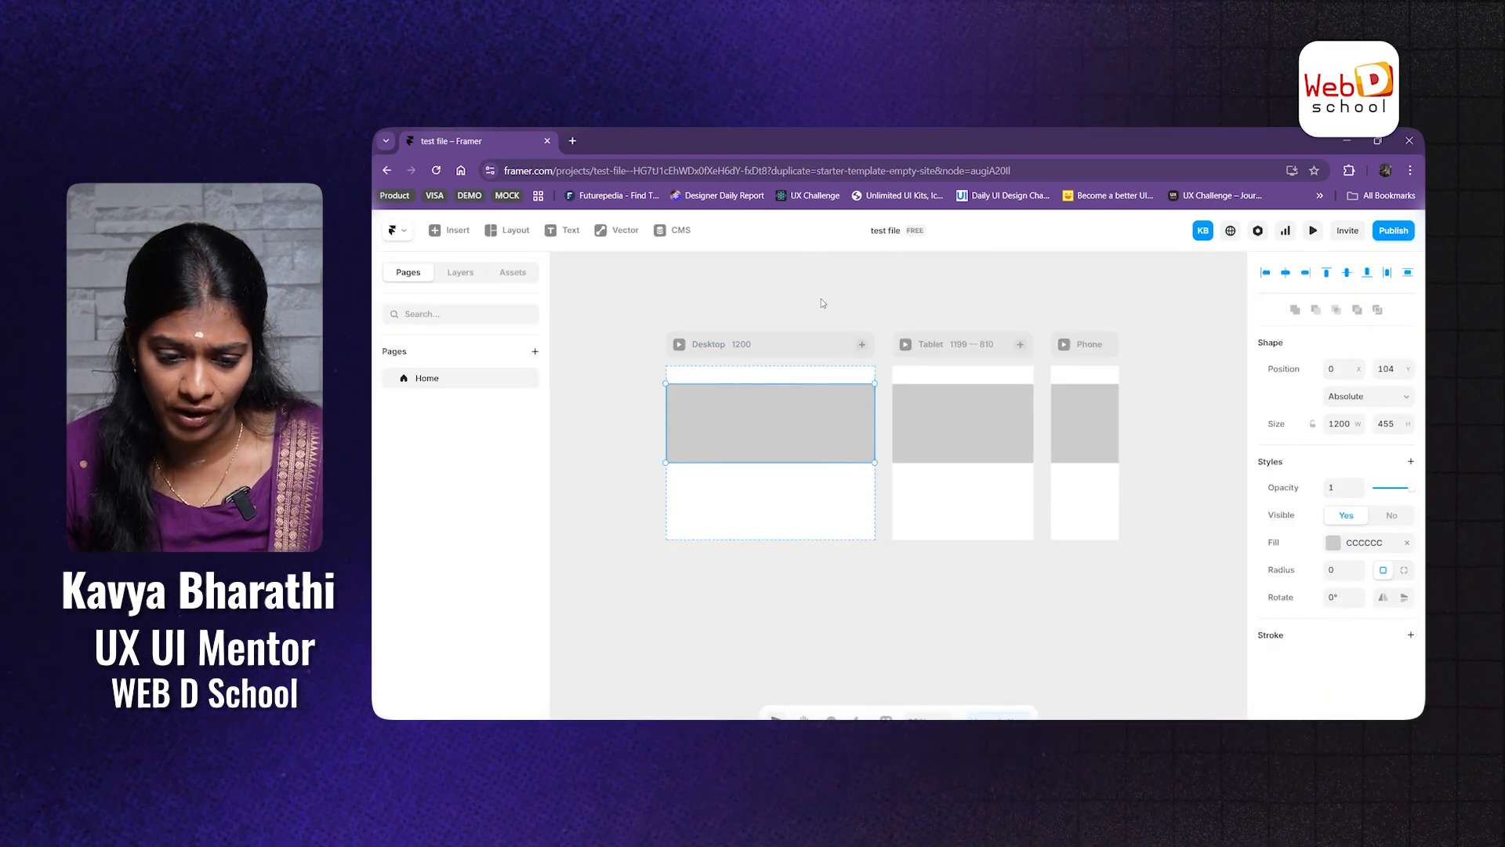
Step: Undo the rectangle and the added Phone and Tablet breakpoints, leaving only the Desktop frame
key("ctrl+z")
key("ctrl+z")
key("ctrl+z")
key("space")
left_click_drag(821, 303, 897, 309)
scroll(768, 382, "up", 5)
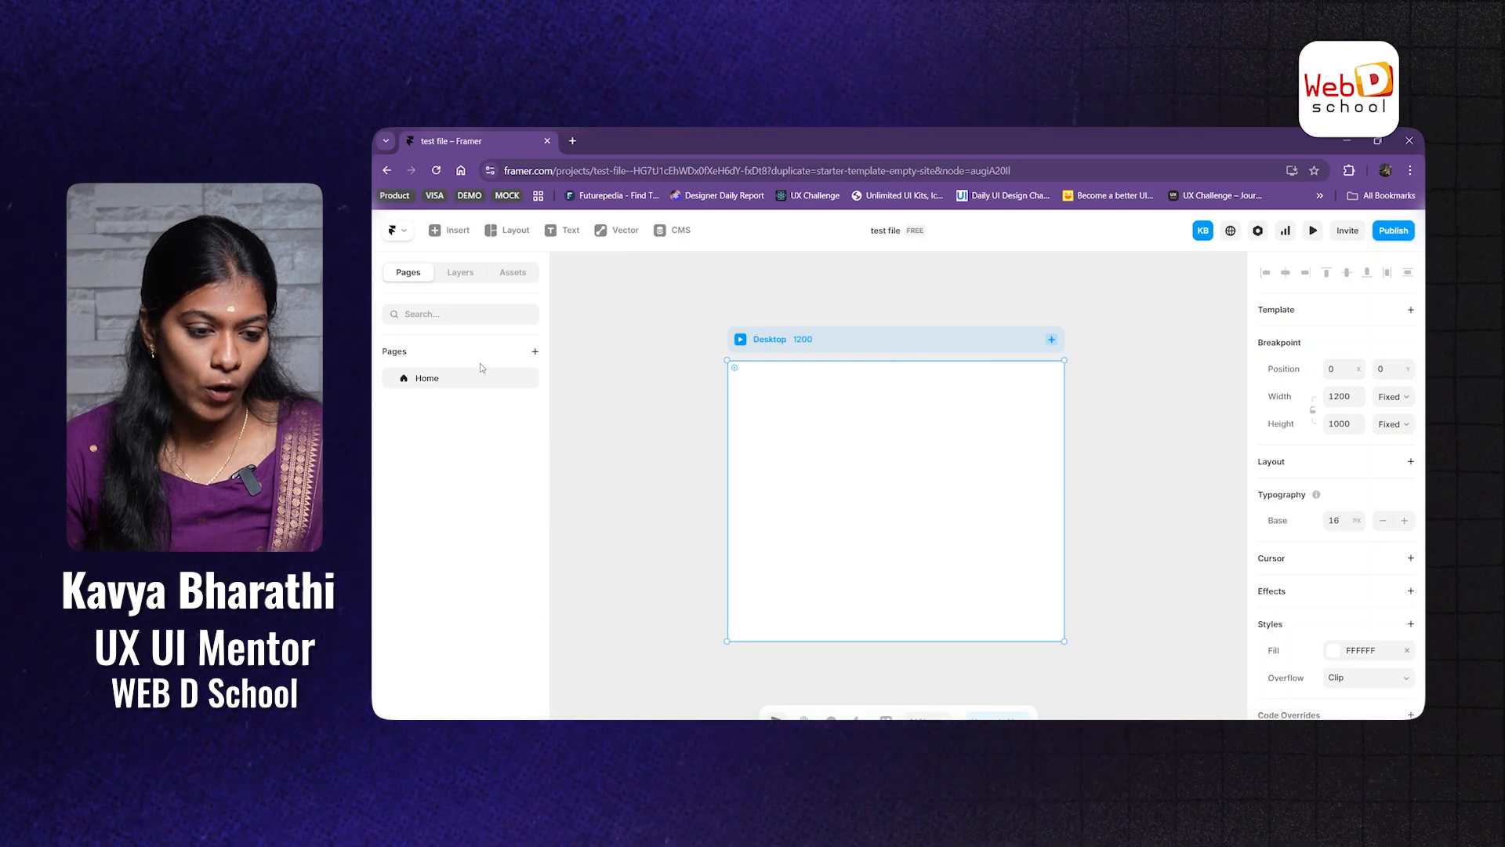
Step: Browse the insertable Sections, Navigation and Menus presets in the element library
left_click(450, 230)
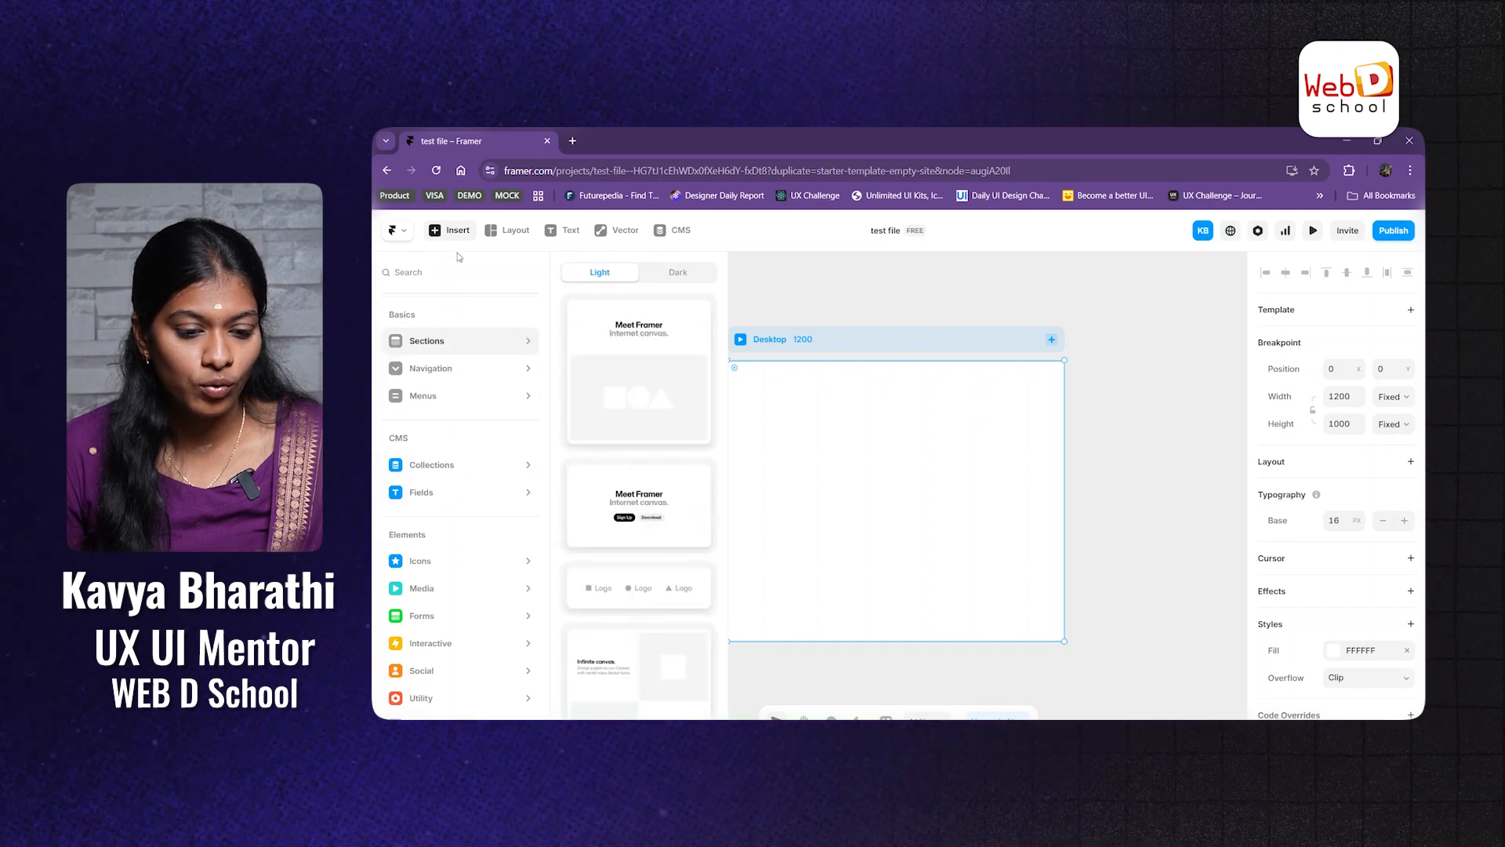
mouse_move(451, 372)
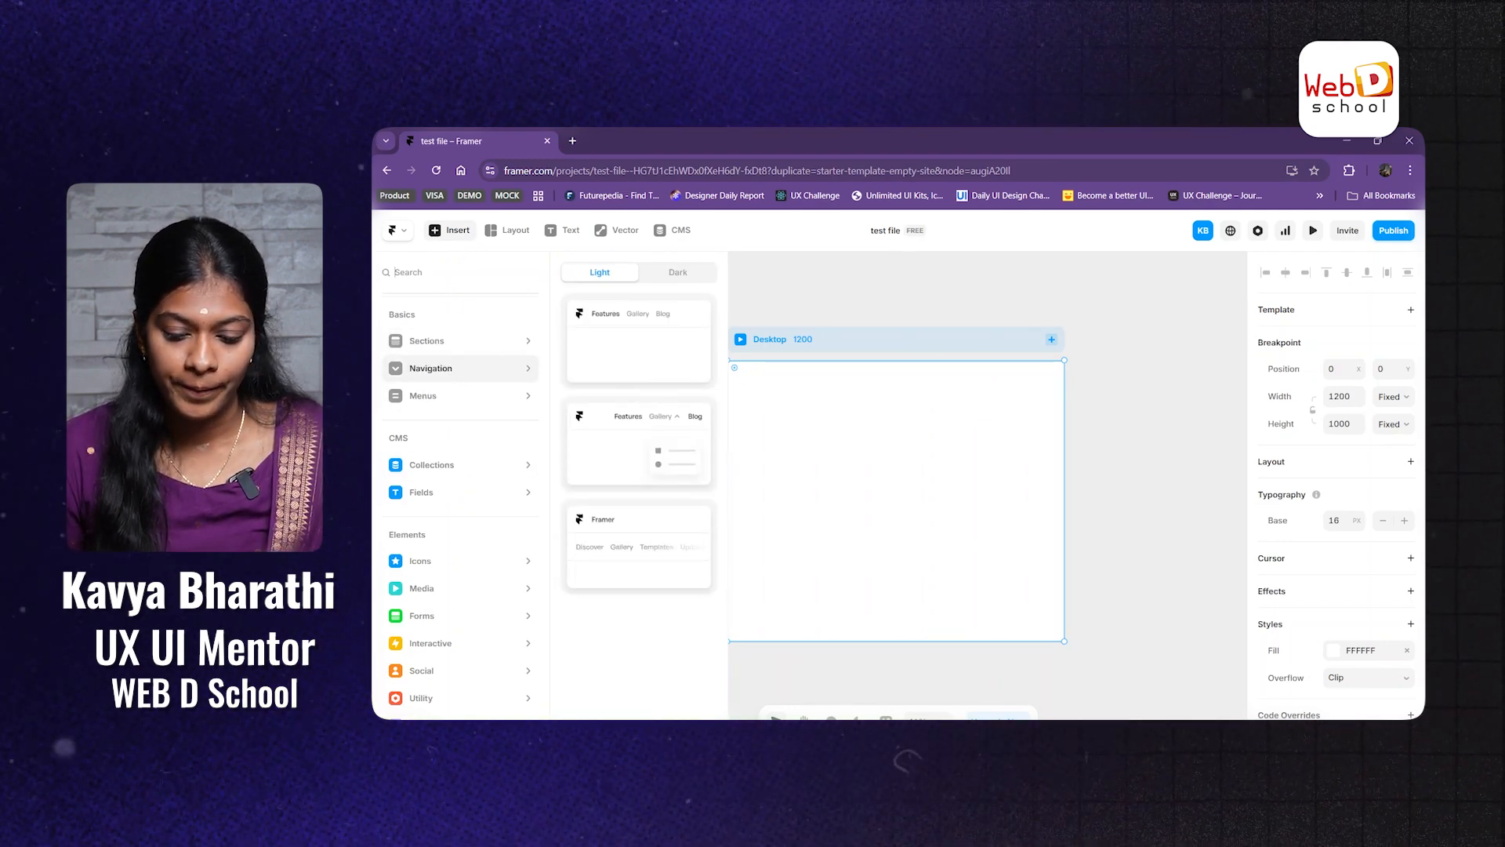
left_click(1021, 317)
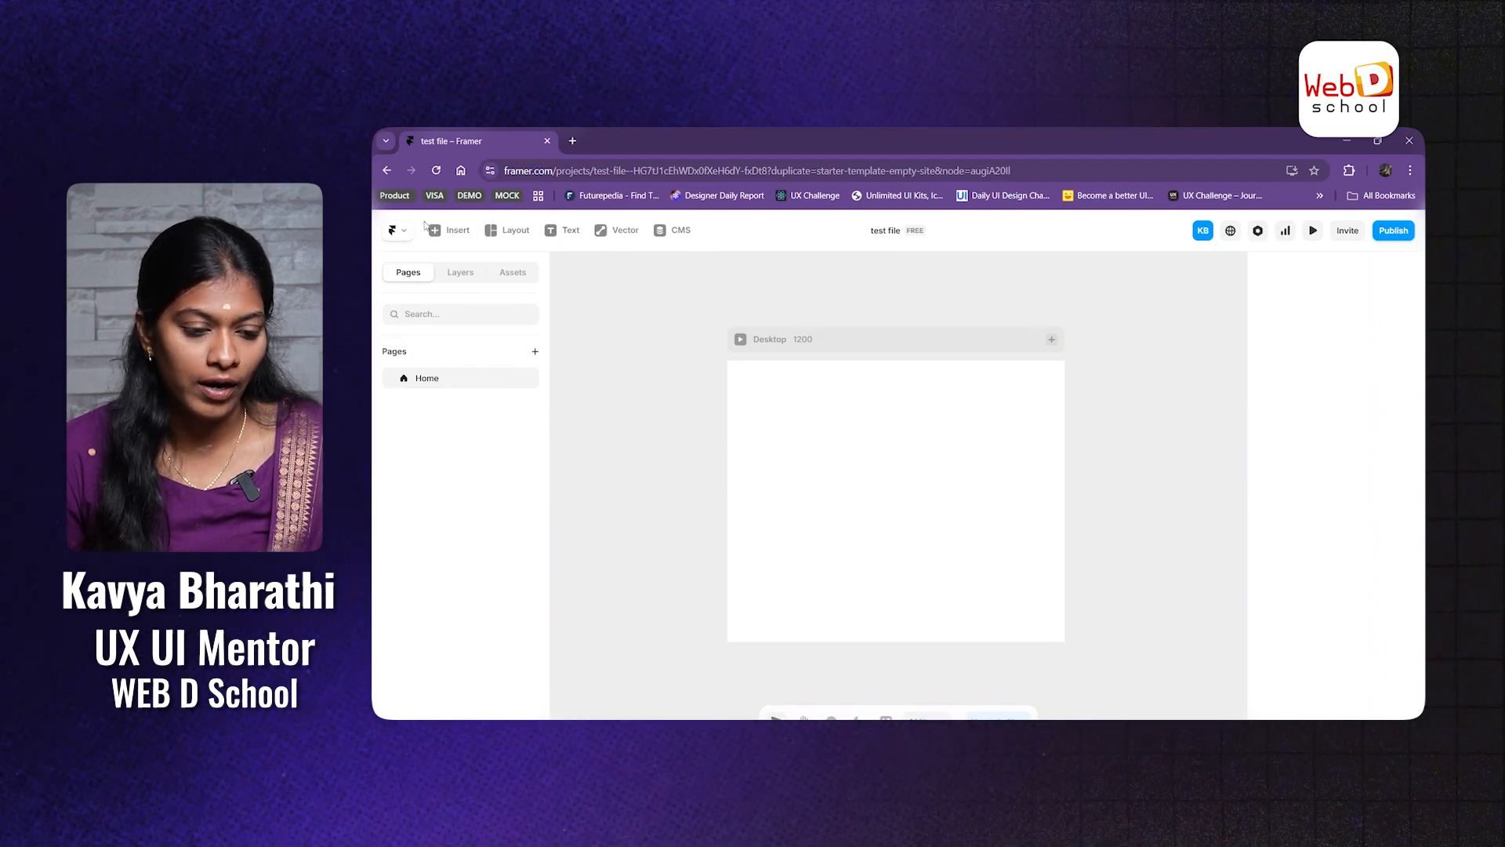
left_click(446, 238)
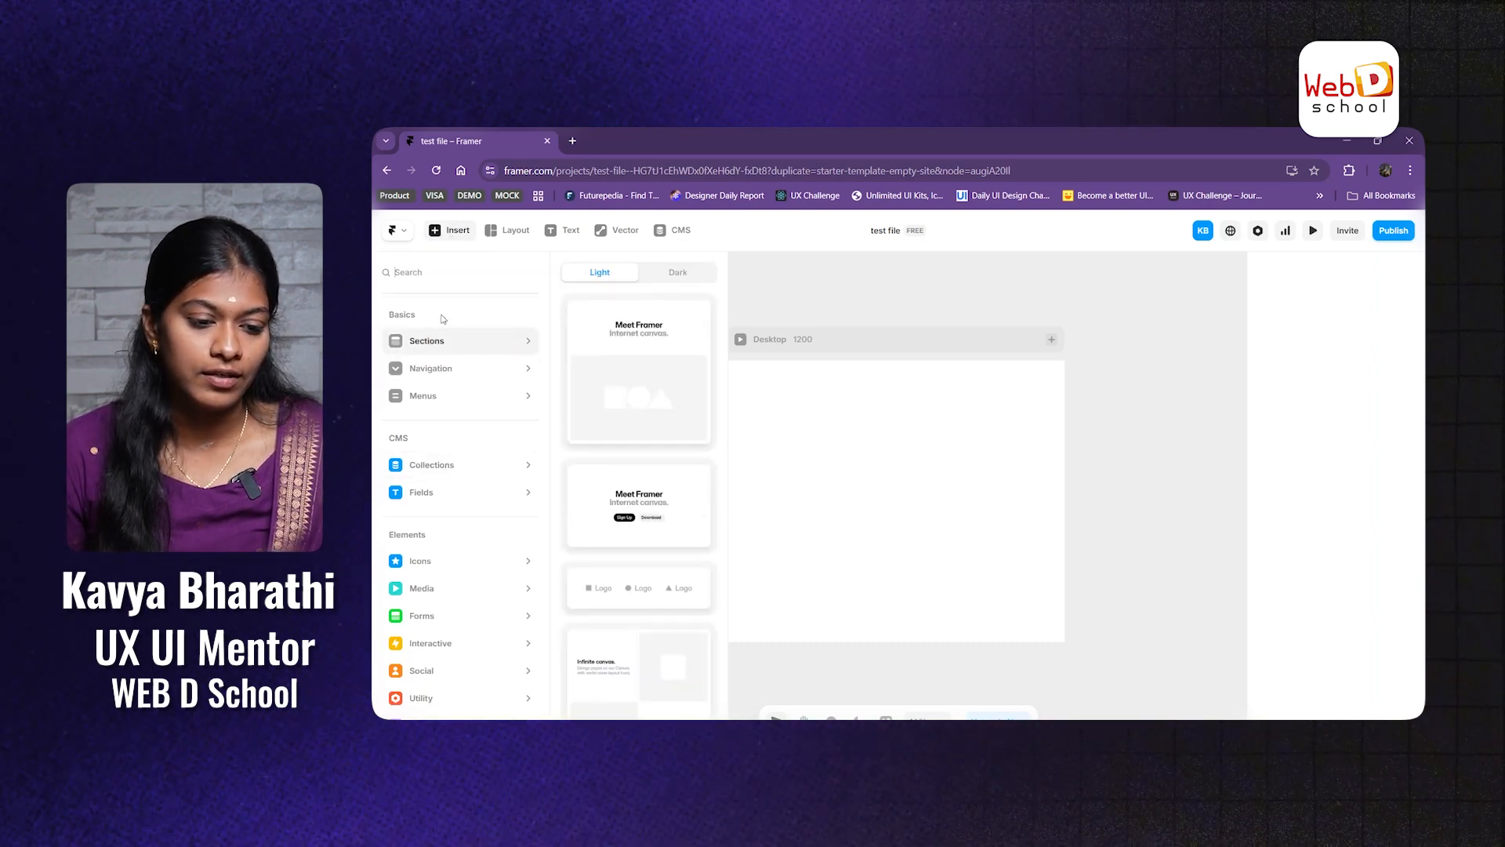
mouse_move(429, 396)
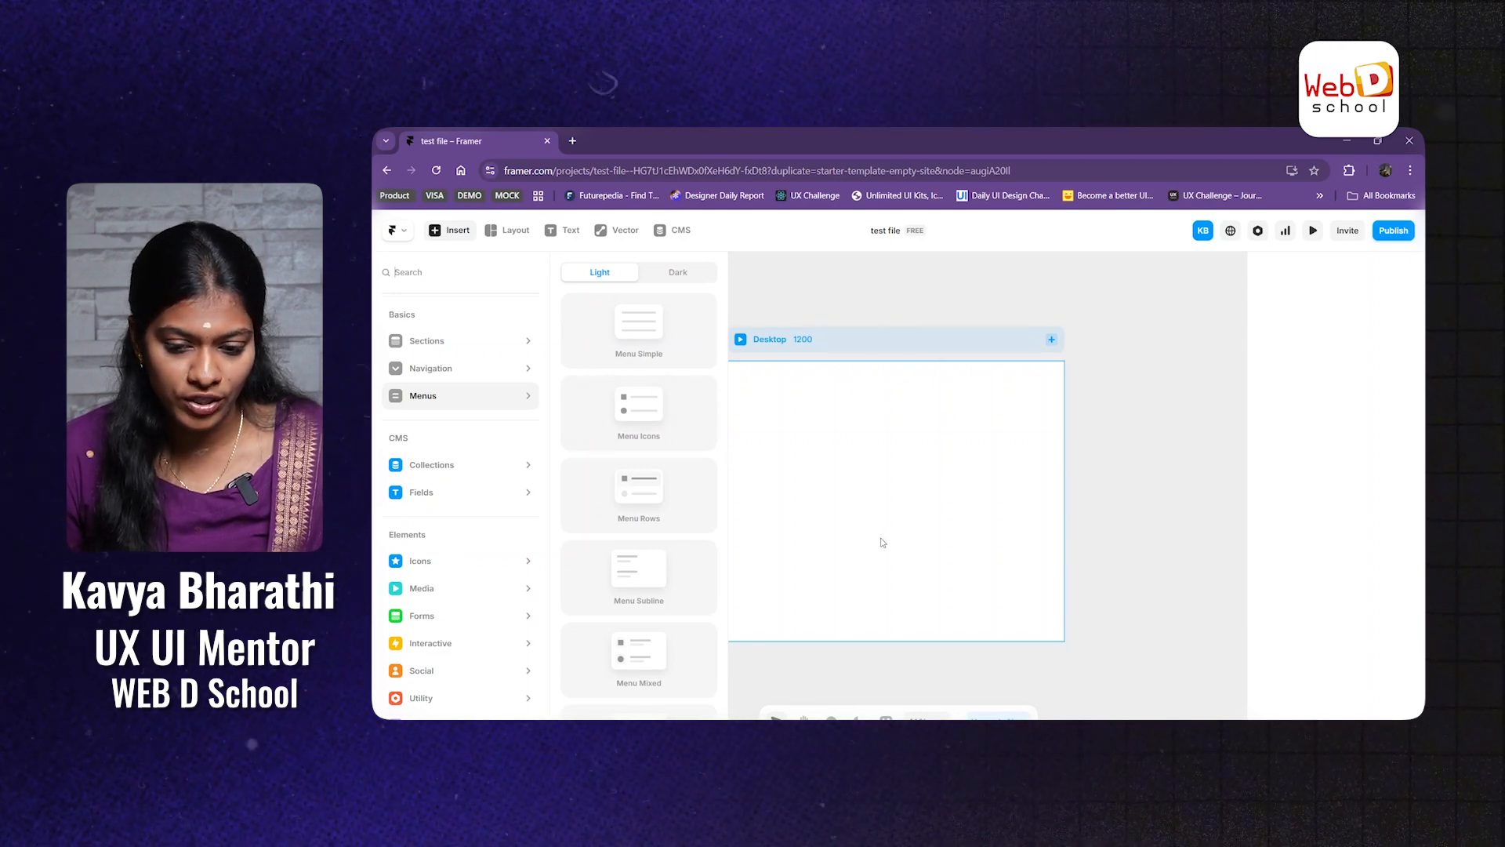
left_click(427, 338)
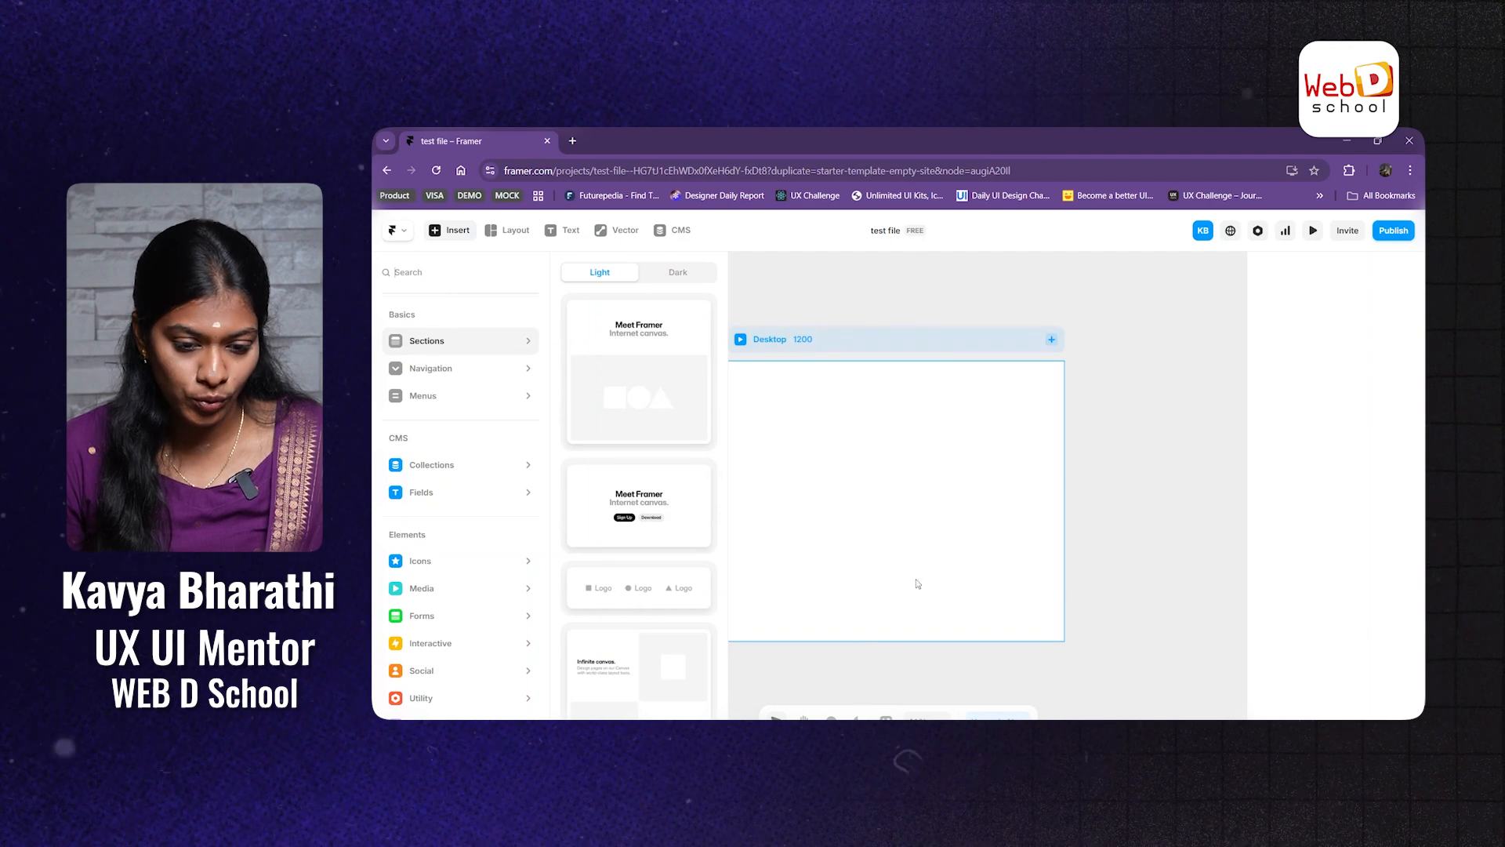
mouse_move(385, 372)
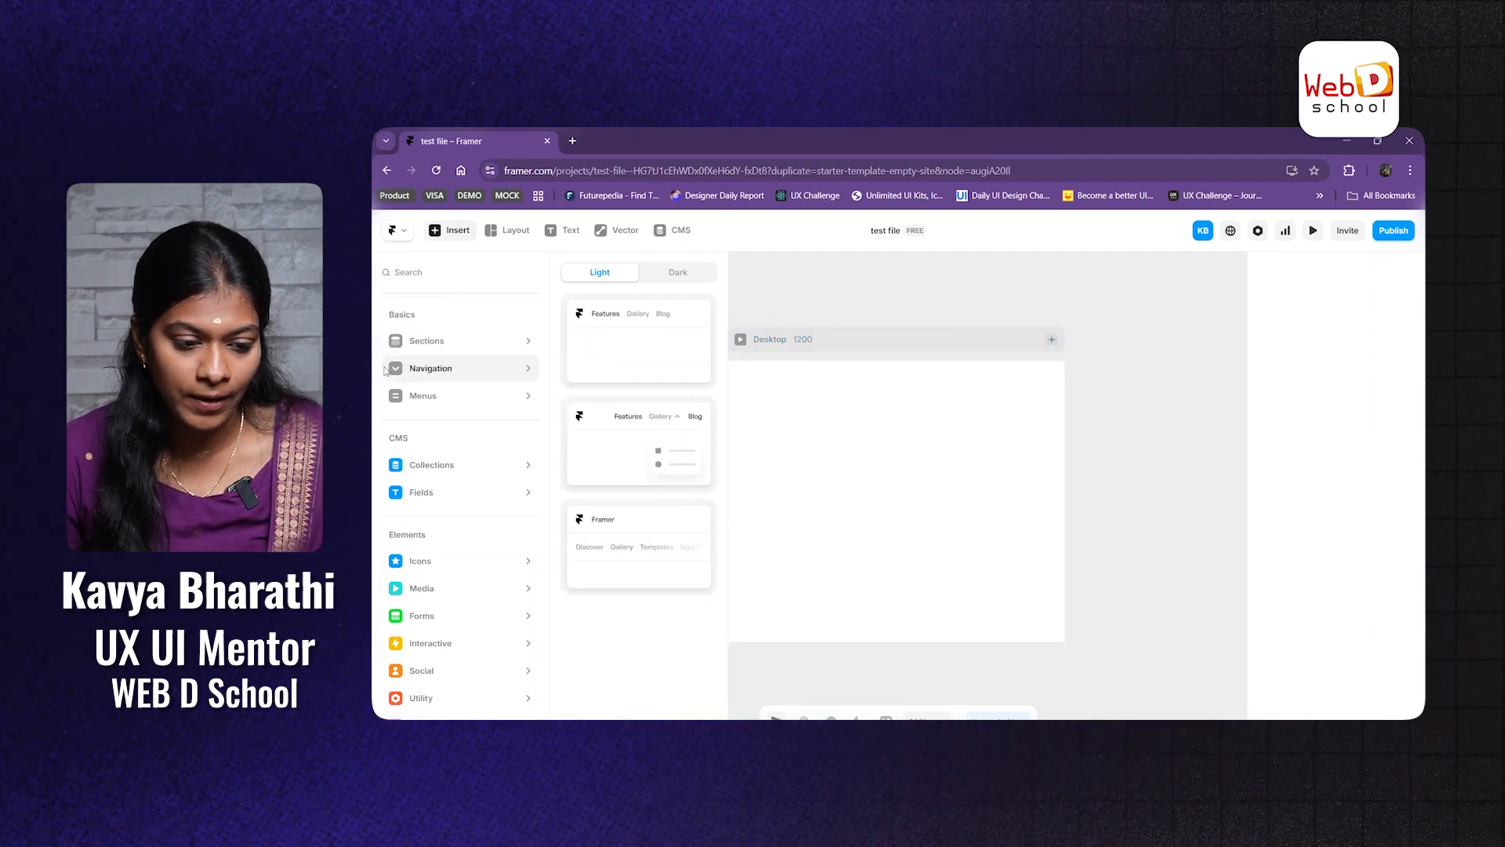
mouse_move(432, 348)
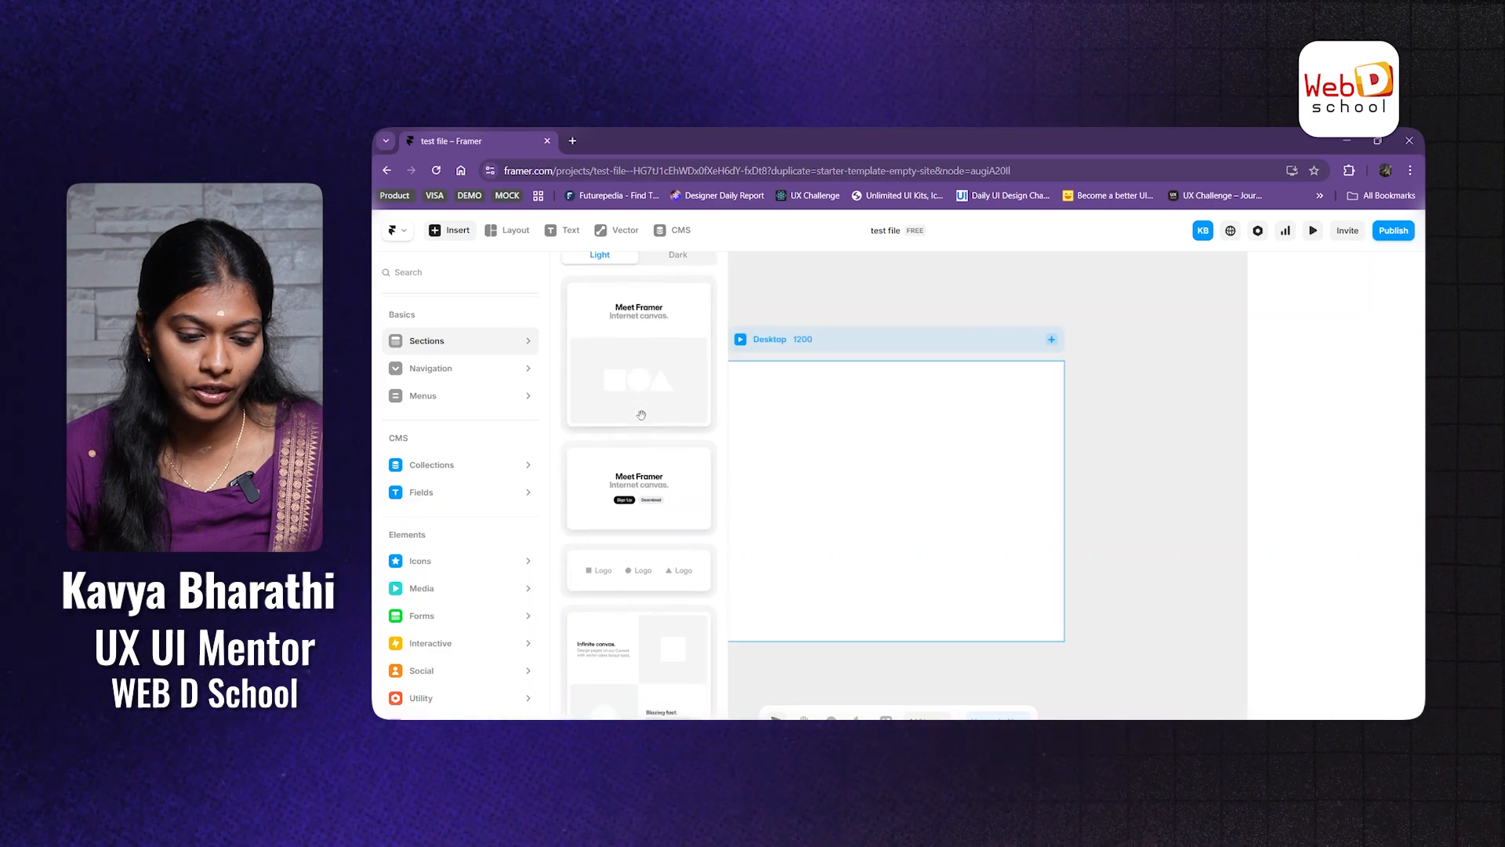
Step: Compare the Dark and Light versions of the section presets, returning to the Light set
left_click(677, 273)
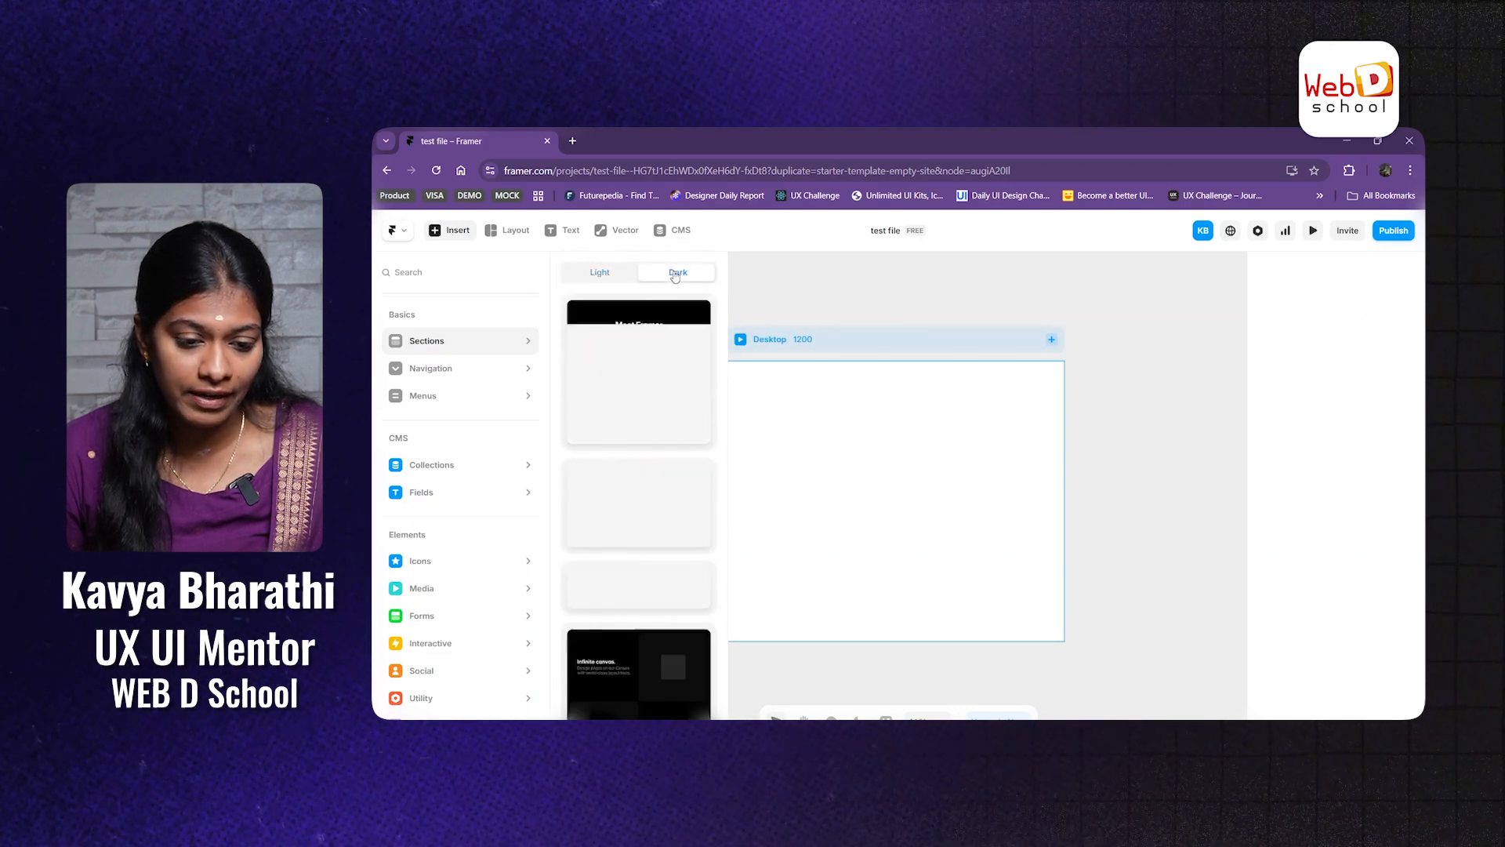
left_click(619, 277)
left_click(695, 280)
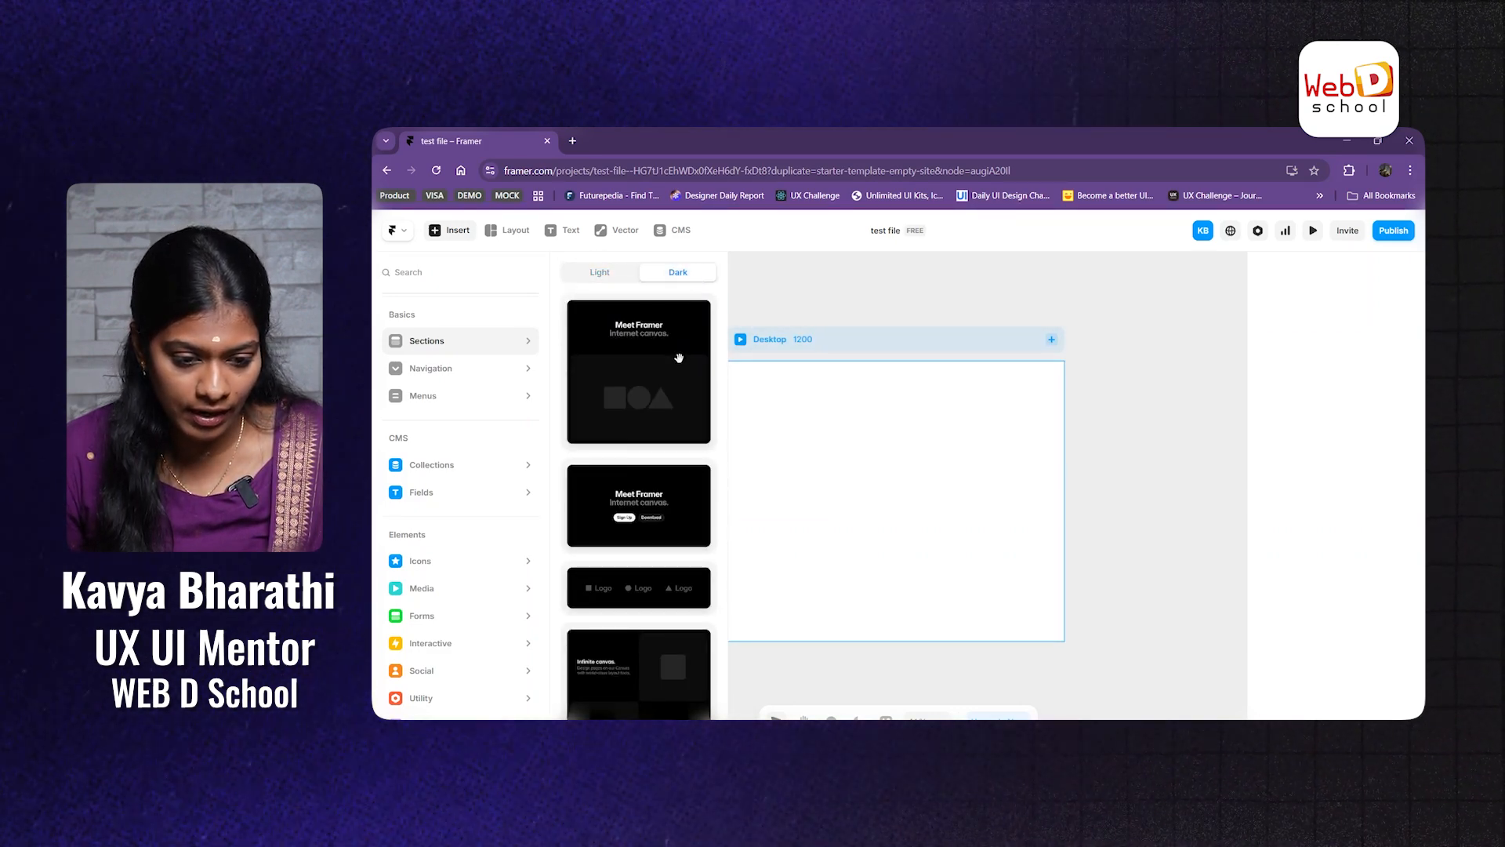
scroll(666, 426, "down", 5)
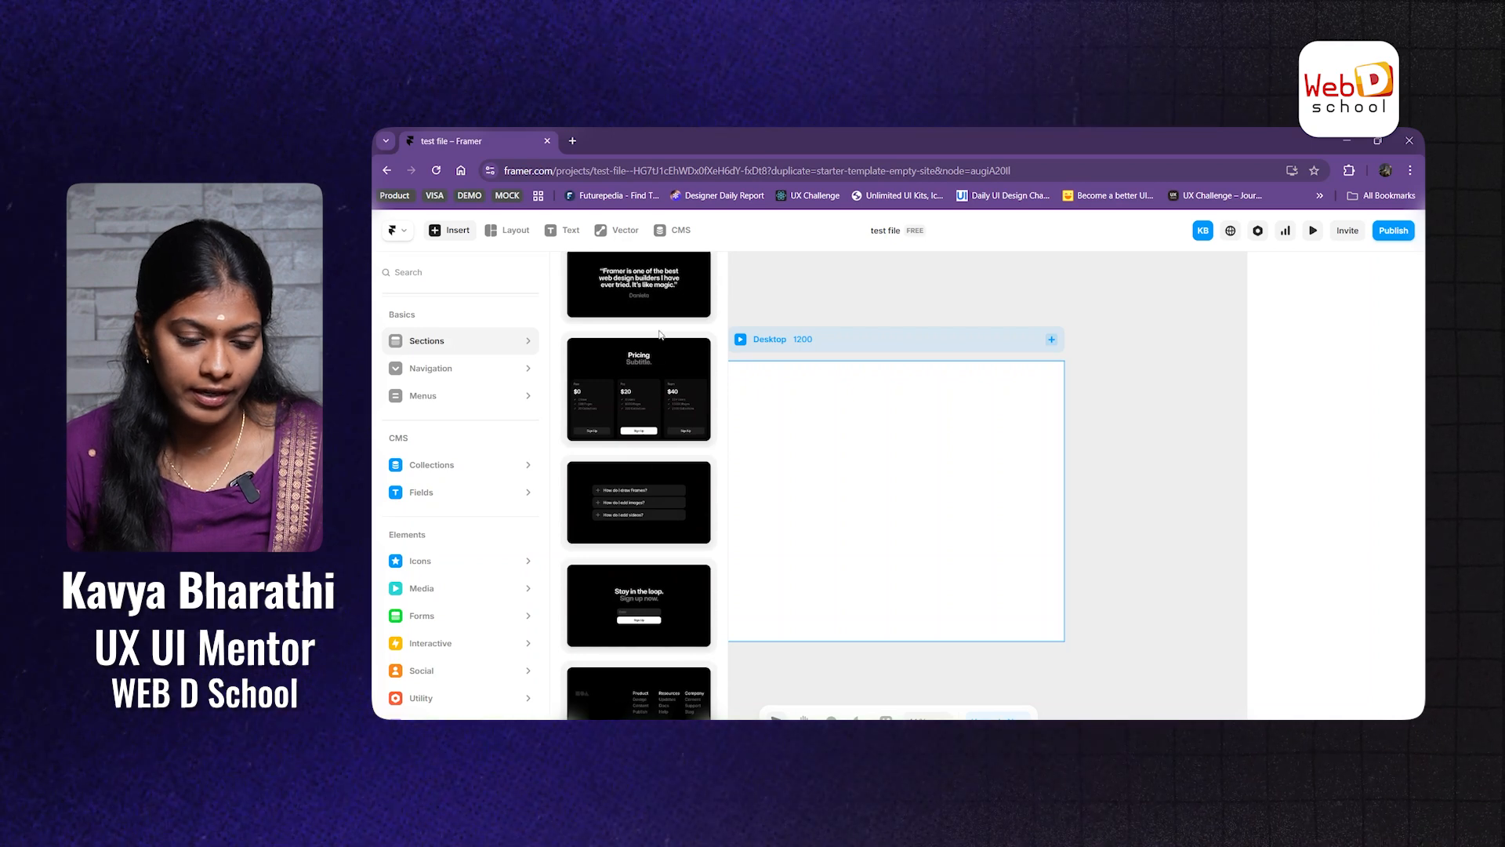
scroll(666, 425, "up", 10)
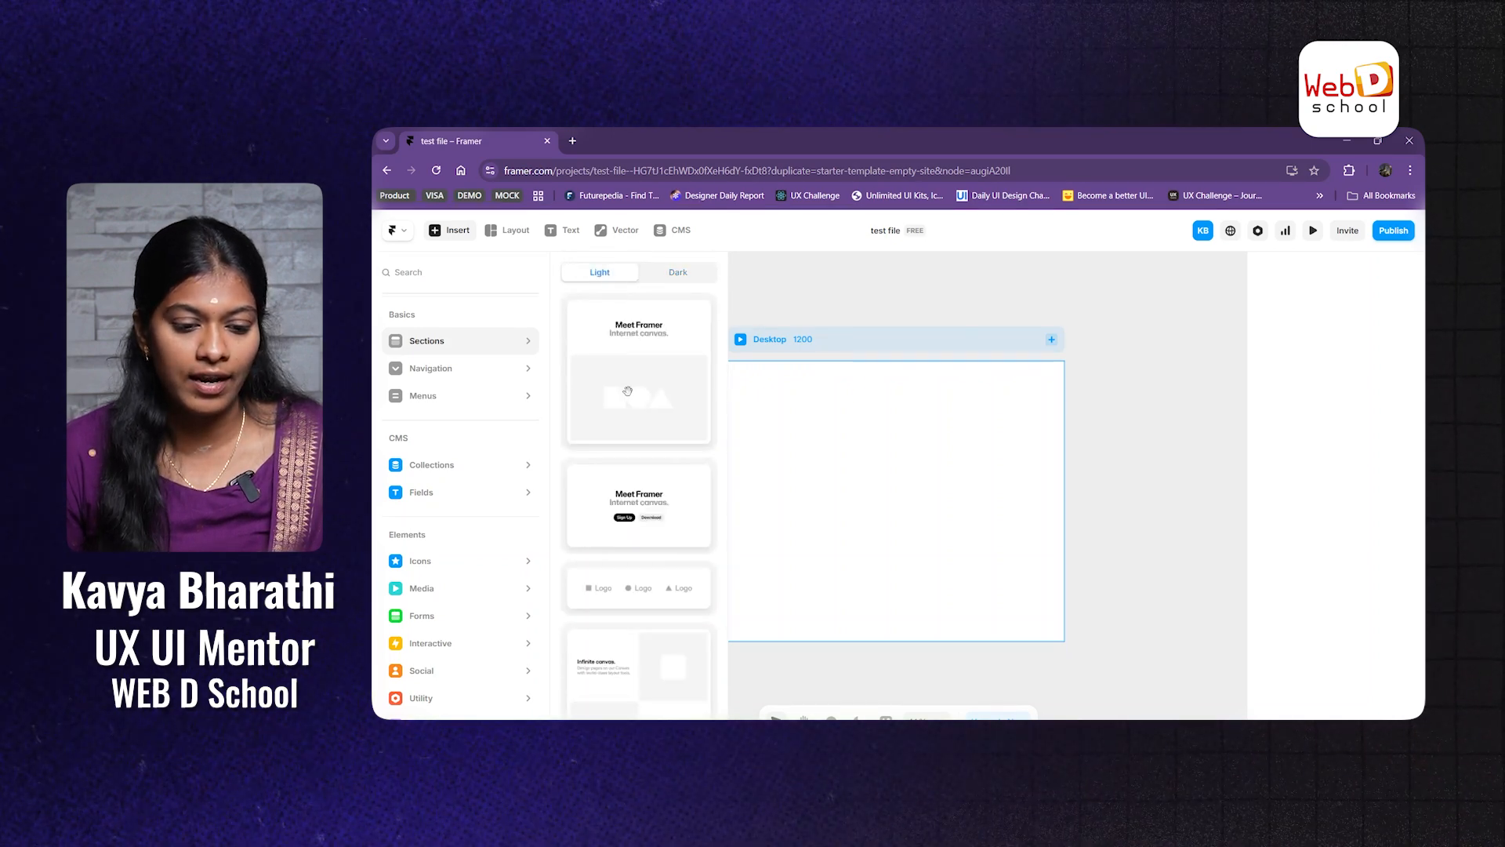
Step: Insert the light Pricing section with three plan cards into the Desktop page
scroll(628, 391, "down", 5)
scroll(662, 526, "down", 3)
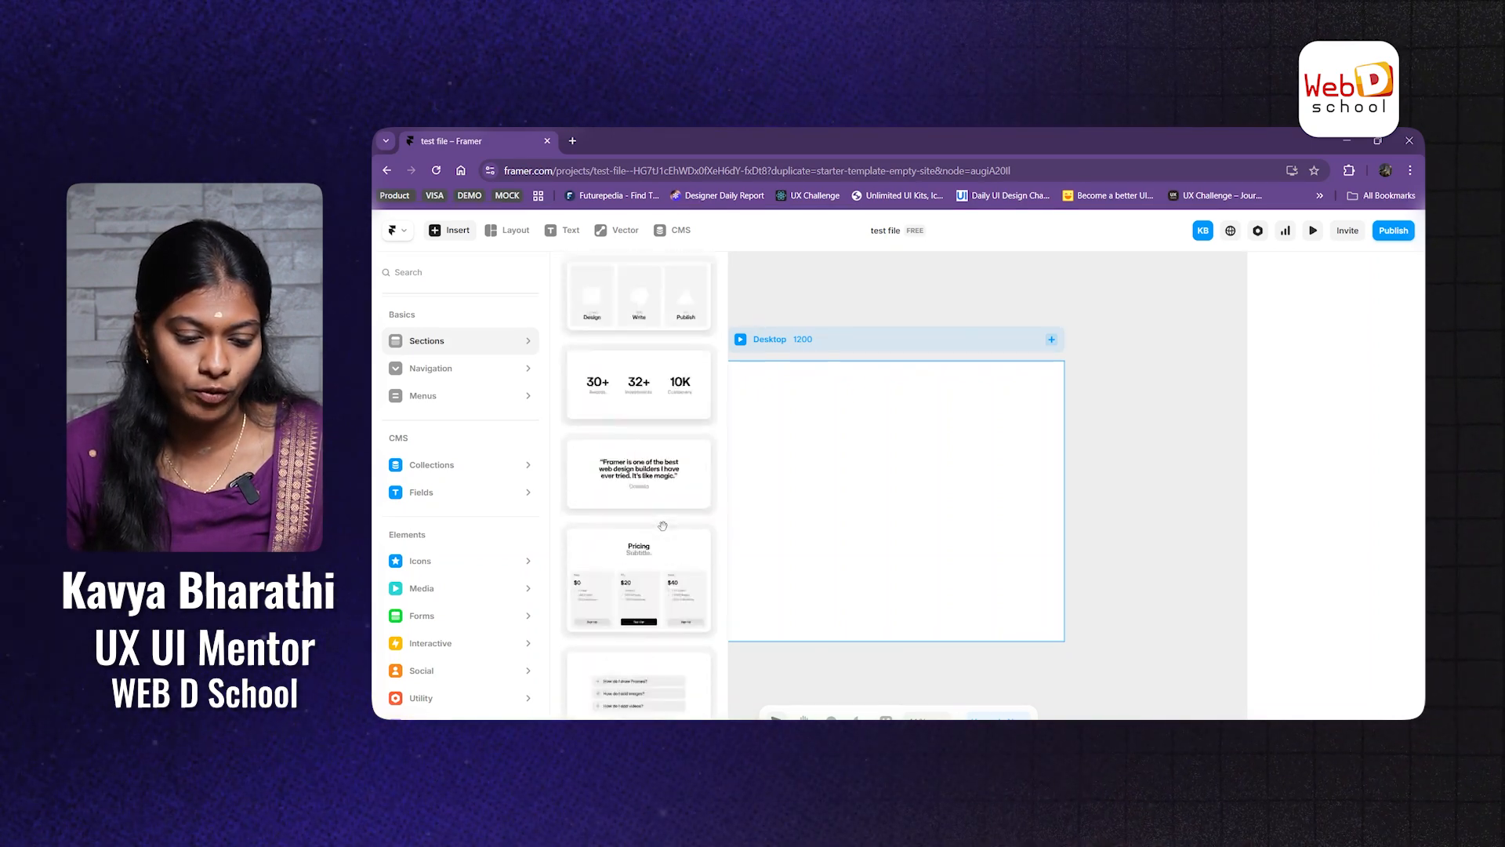
scroll(663, 525, "down", 2)
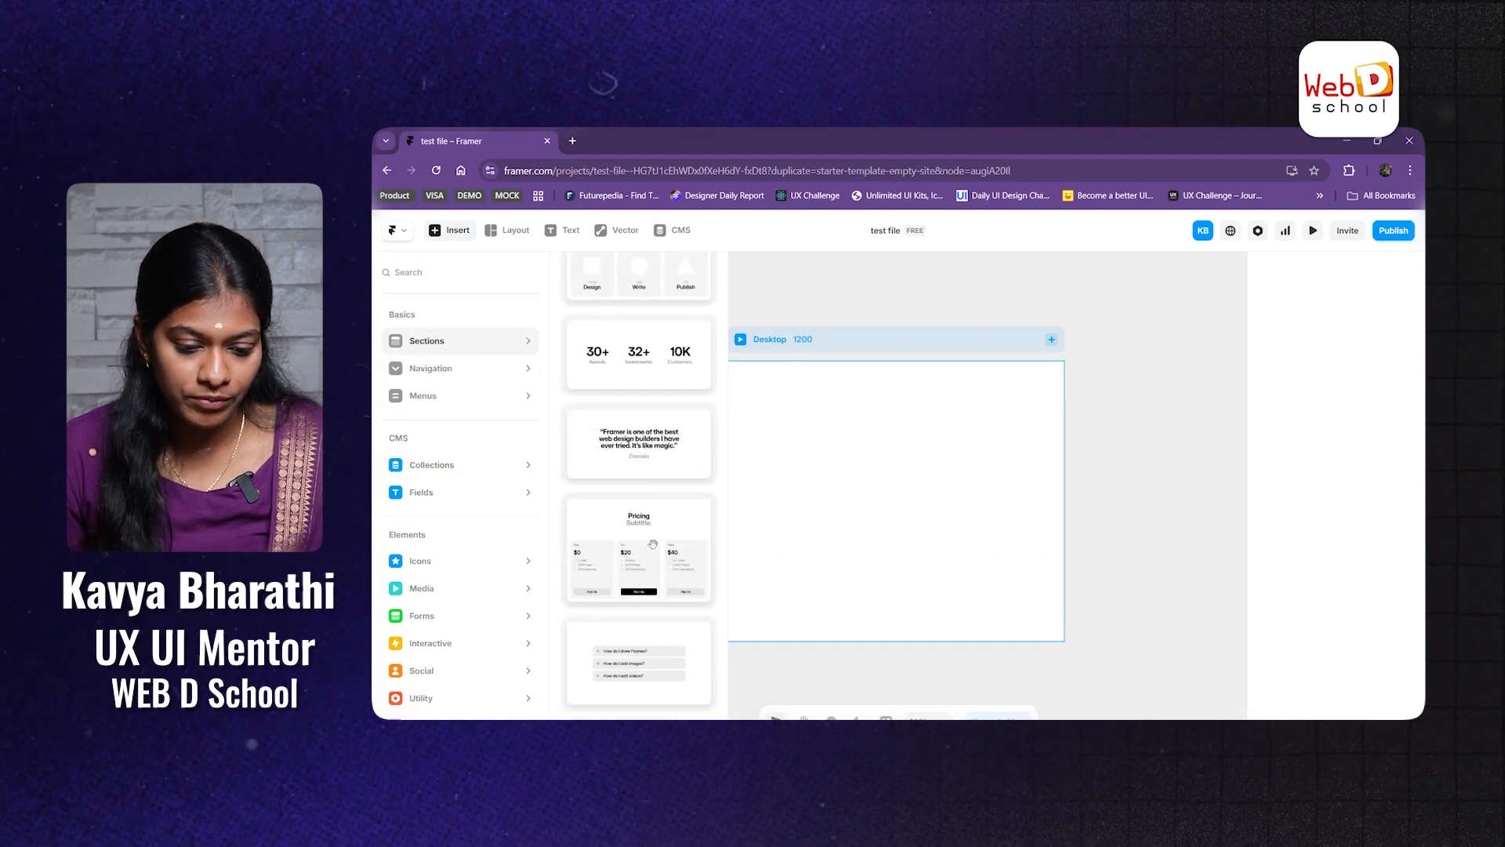
left_click(653, 544)
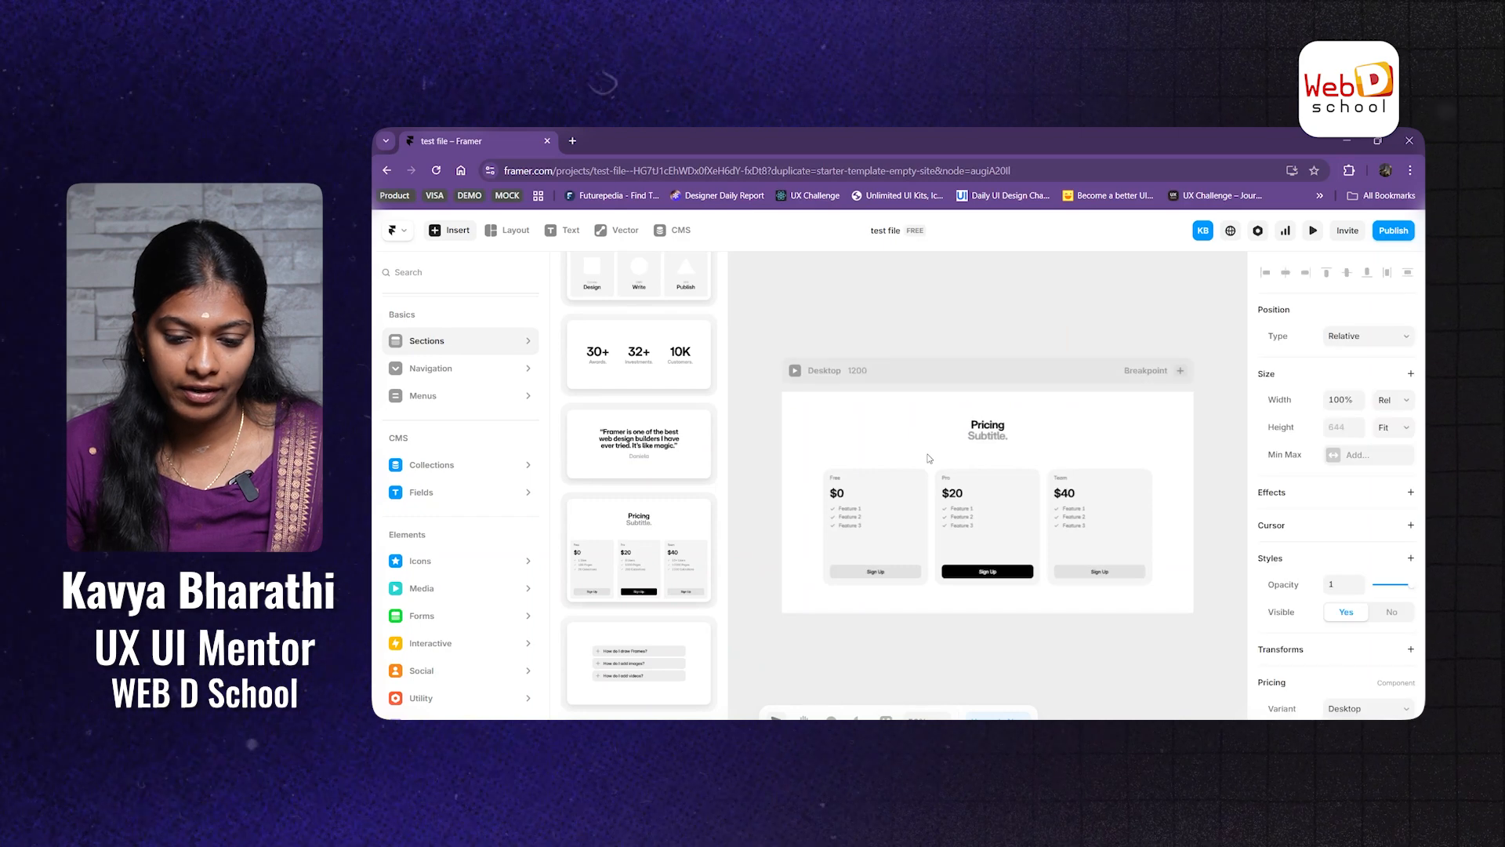
scroll(933, 451, "down", 3)
left_click_drag(878, 468, 788, 499)
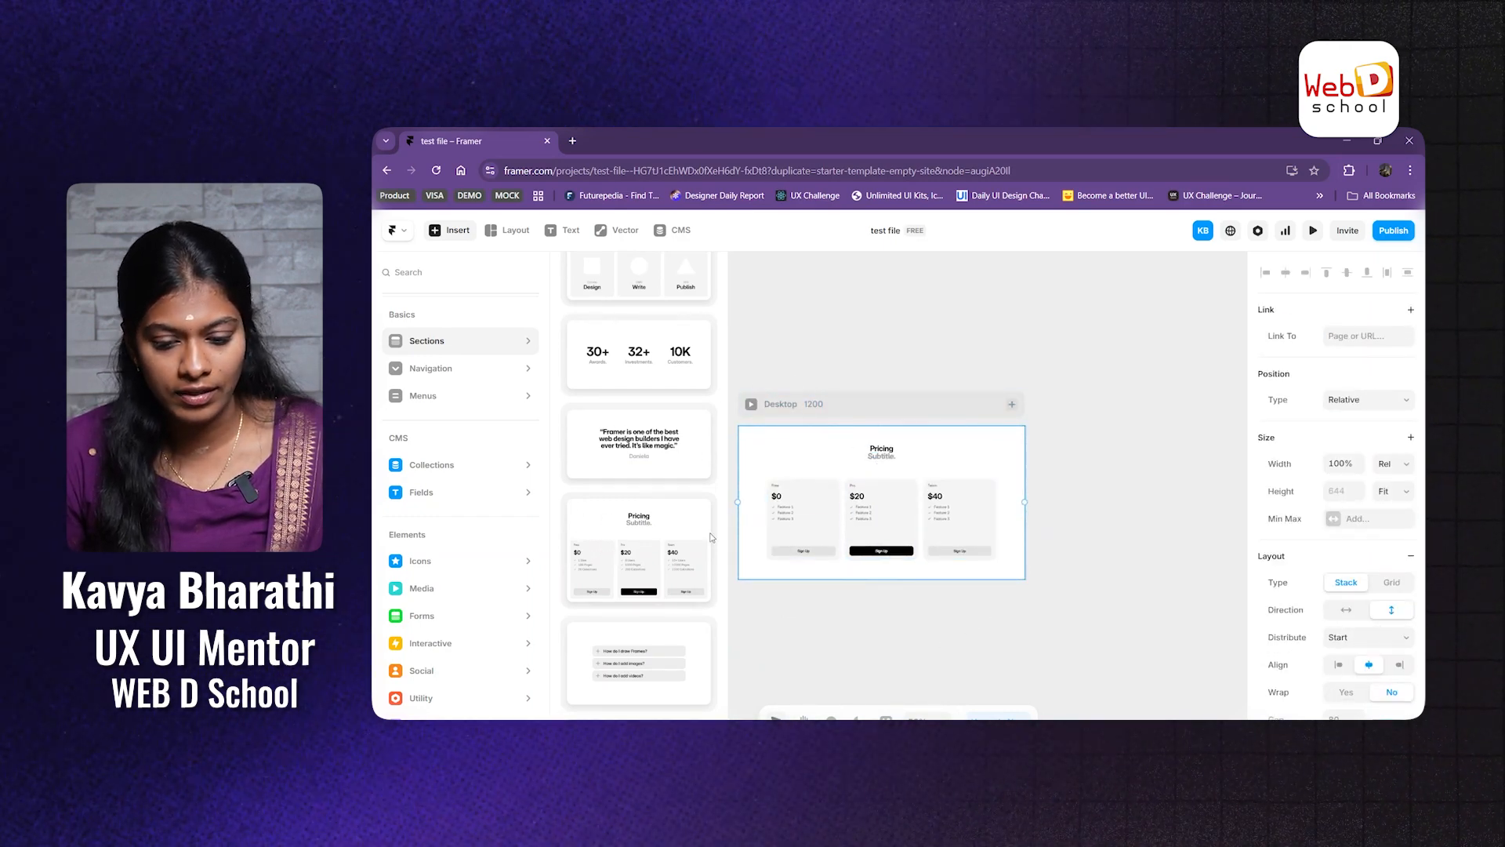
Step: Insert the light Meet Framer hero section below the Pricing section and move its image placeholder above the heading
scroll(643, 521, "down", 2)
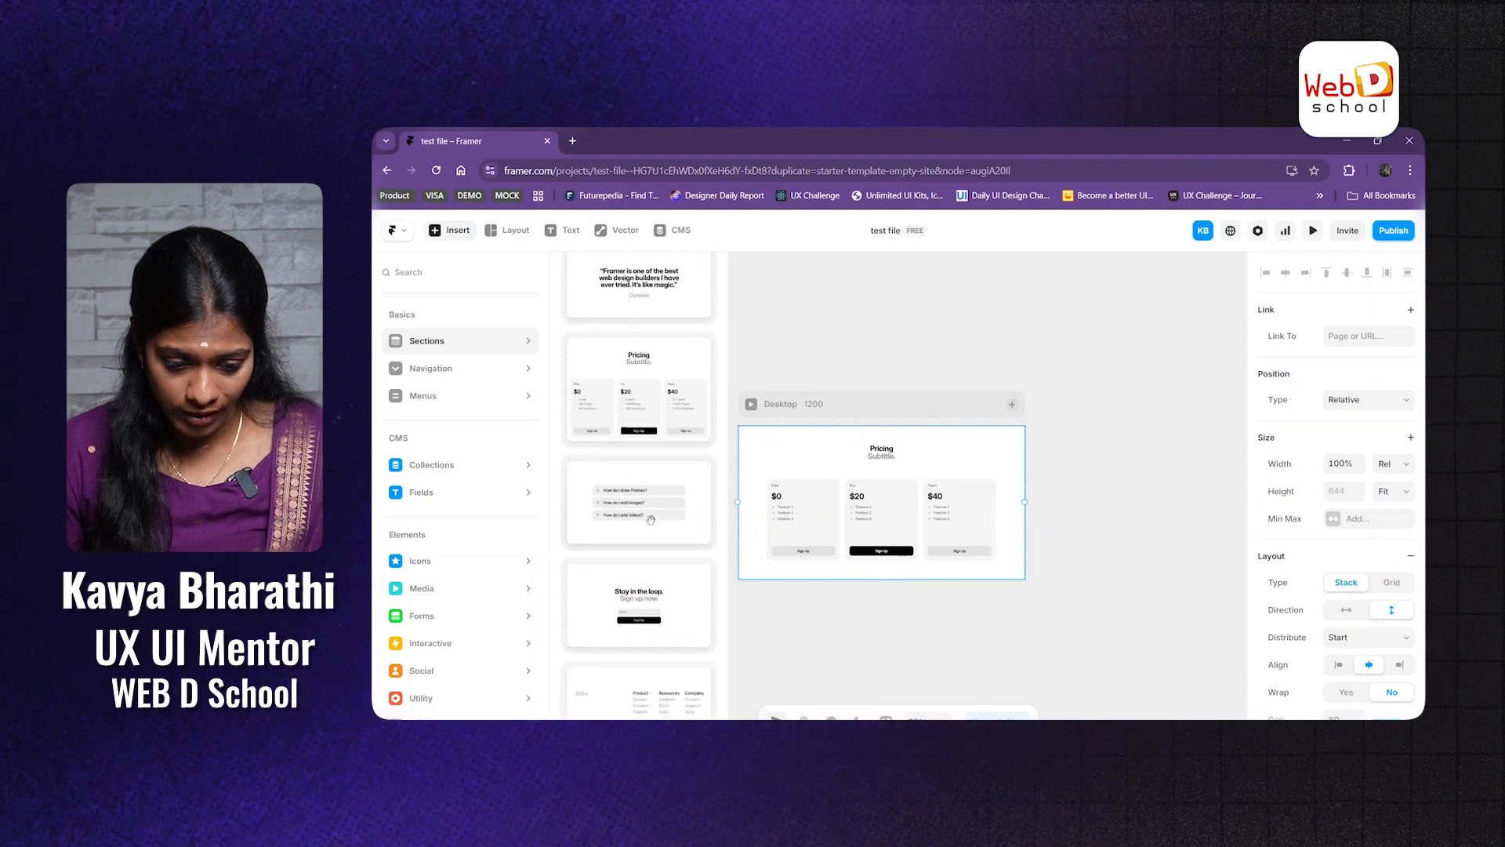
scroll(628, 427, "up", 6)
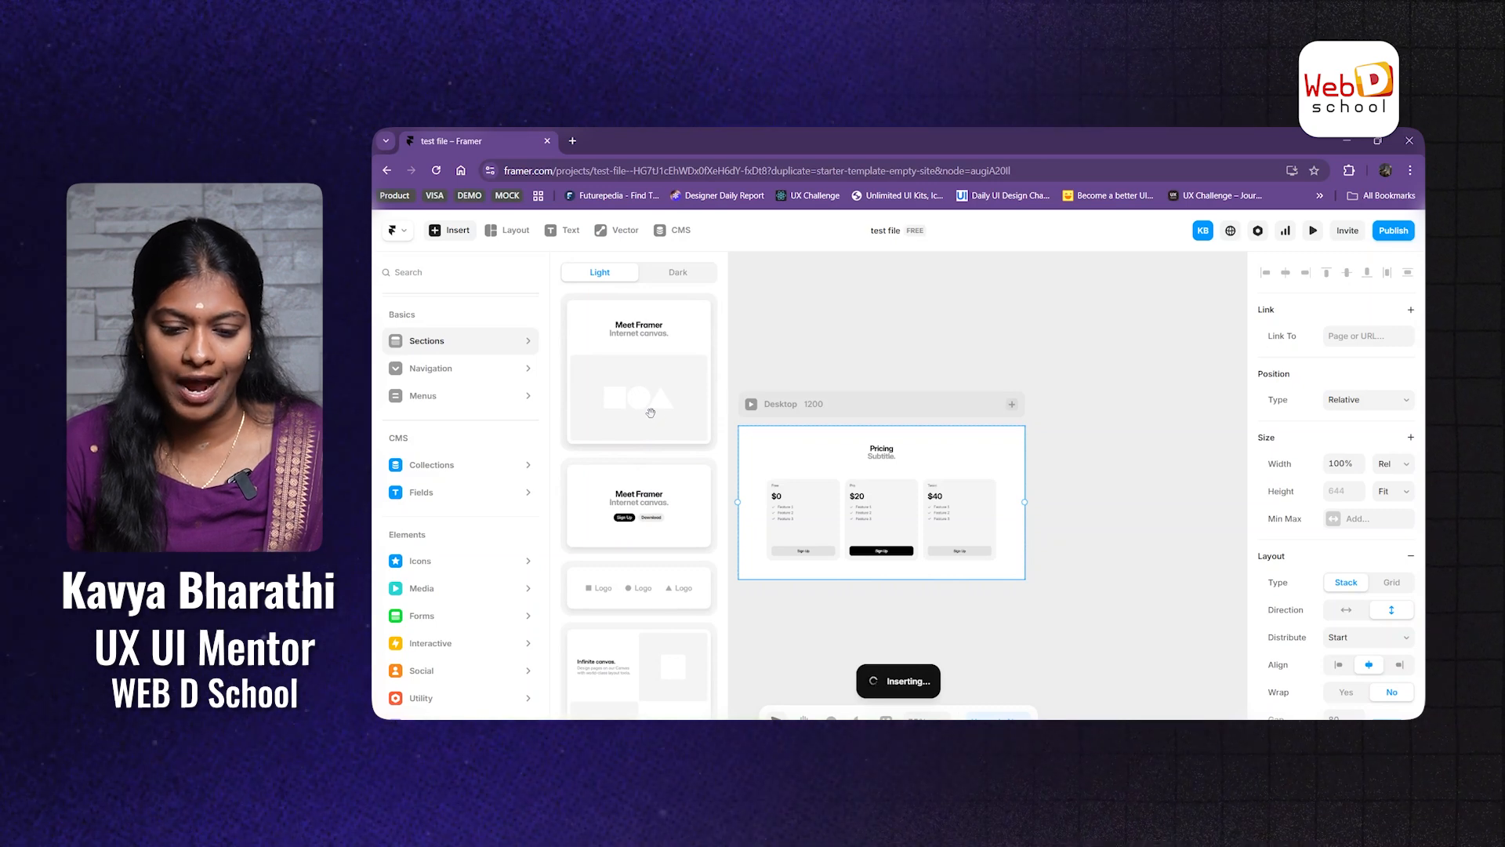
scroll(998, 573, "down", 5)
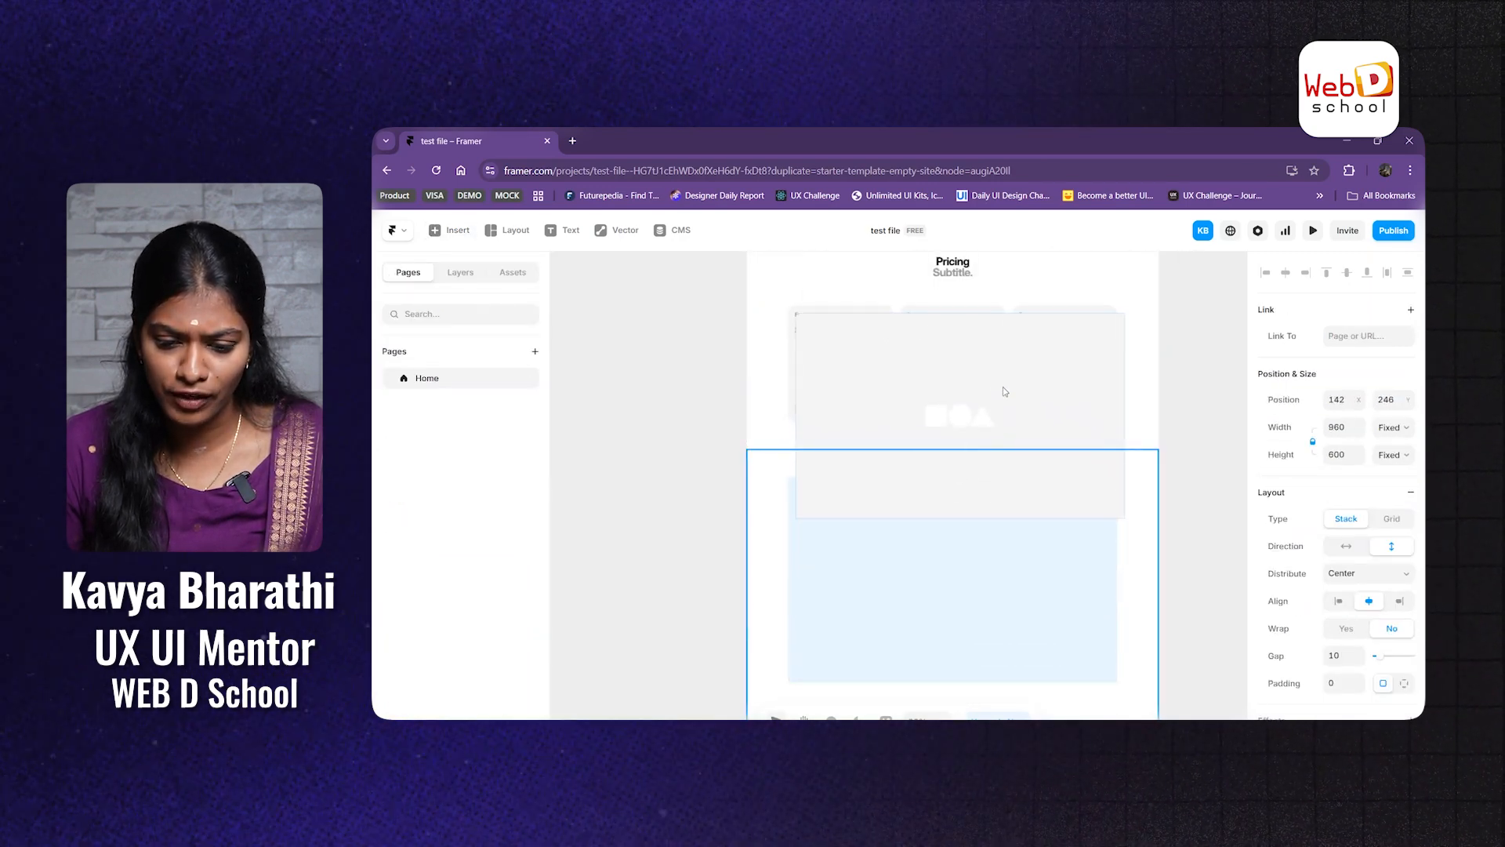
left_click(972, 652)
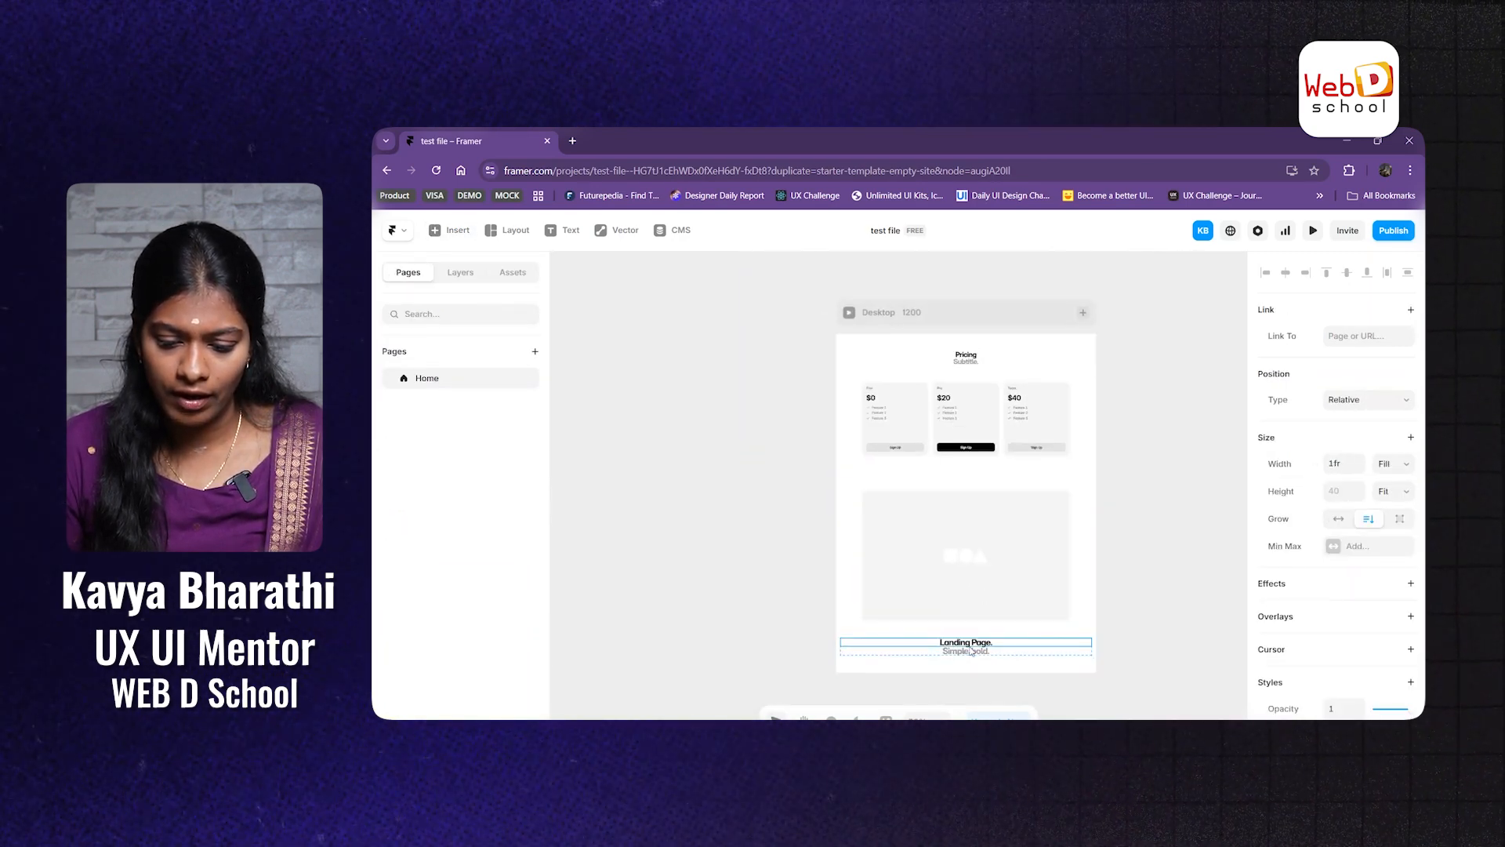
Step: Try repositioning the hero's heading and image, and move the whole hero section above the Pricing section
left_click(970, 645)
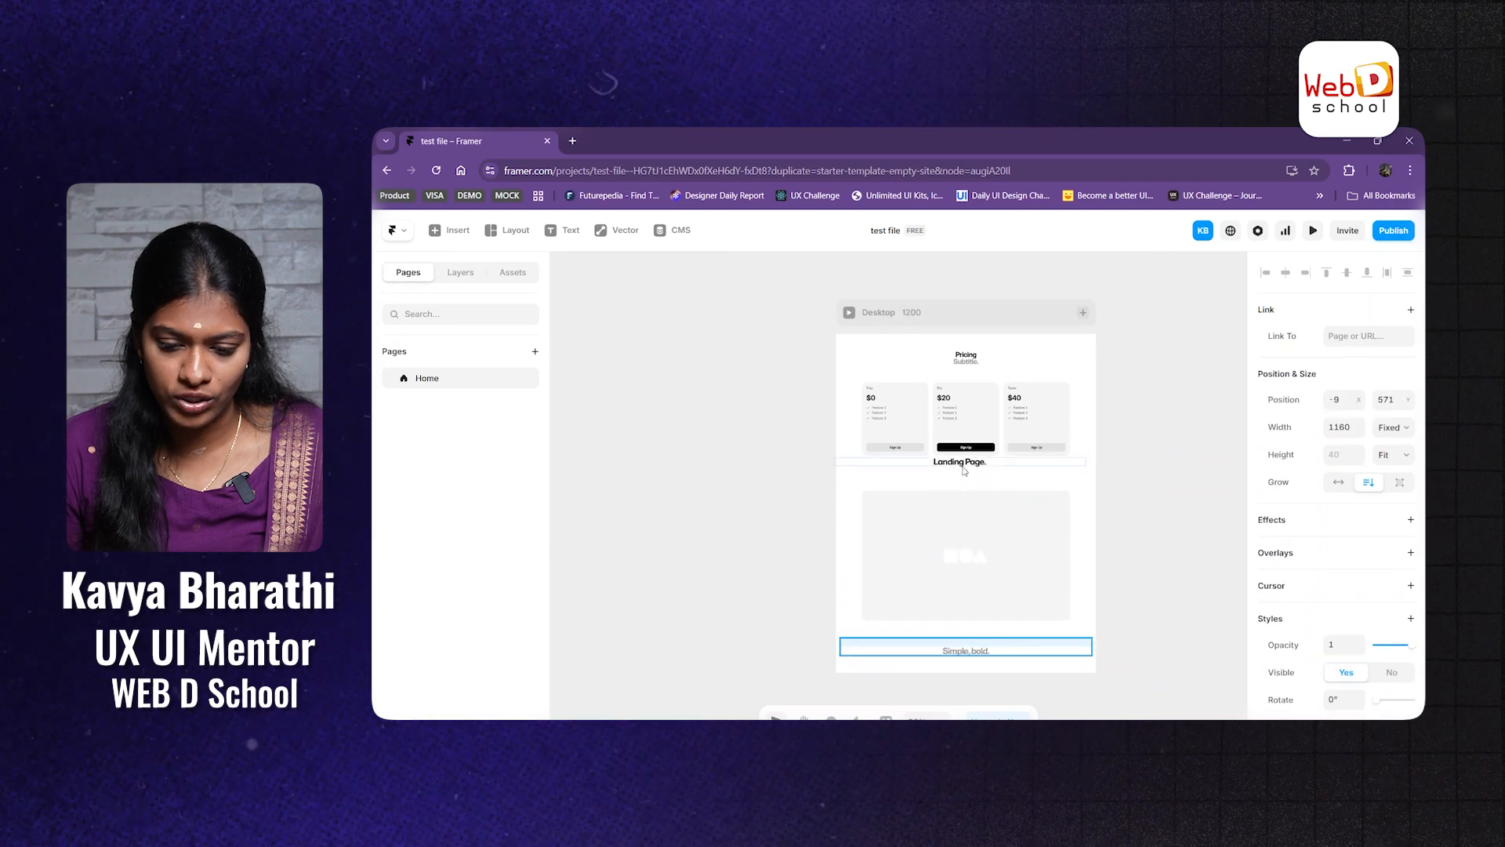
left_click(878, 488)
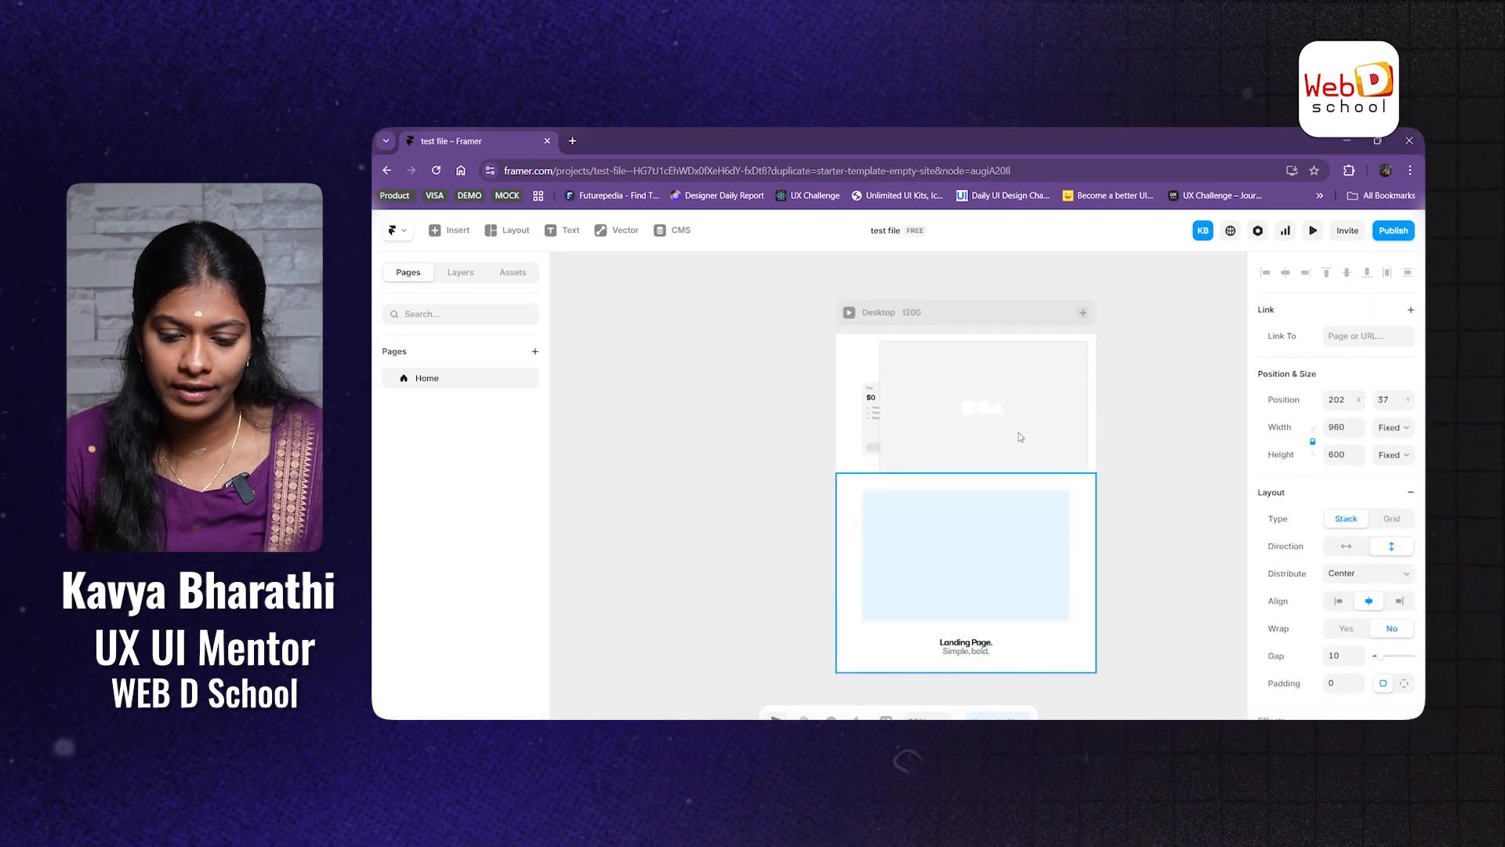
left_click_drag(878, 489, 882, 352)
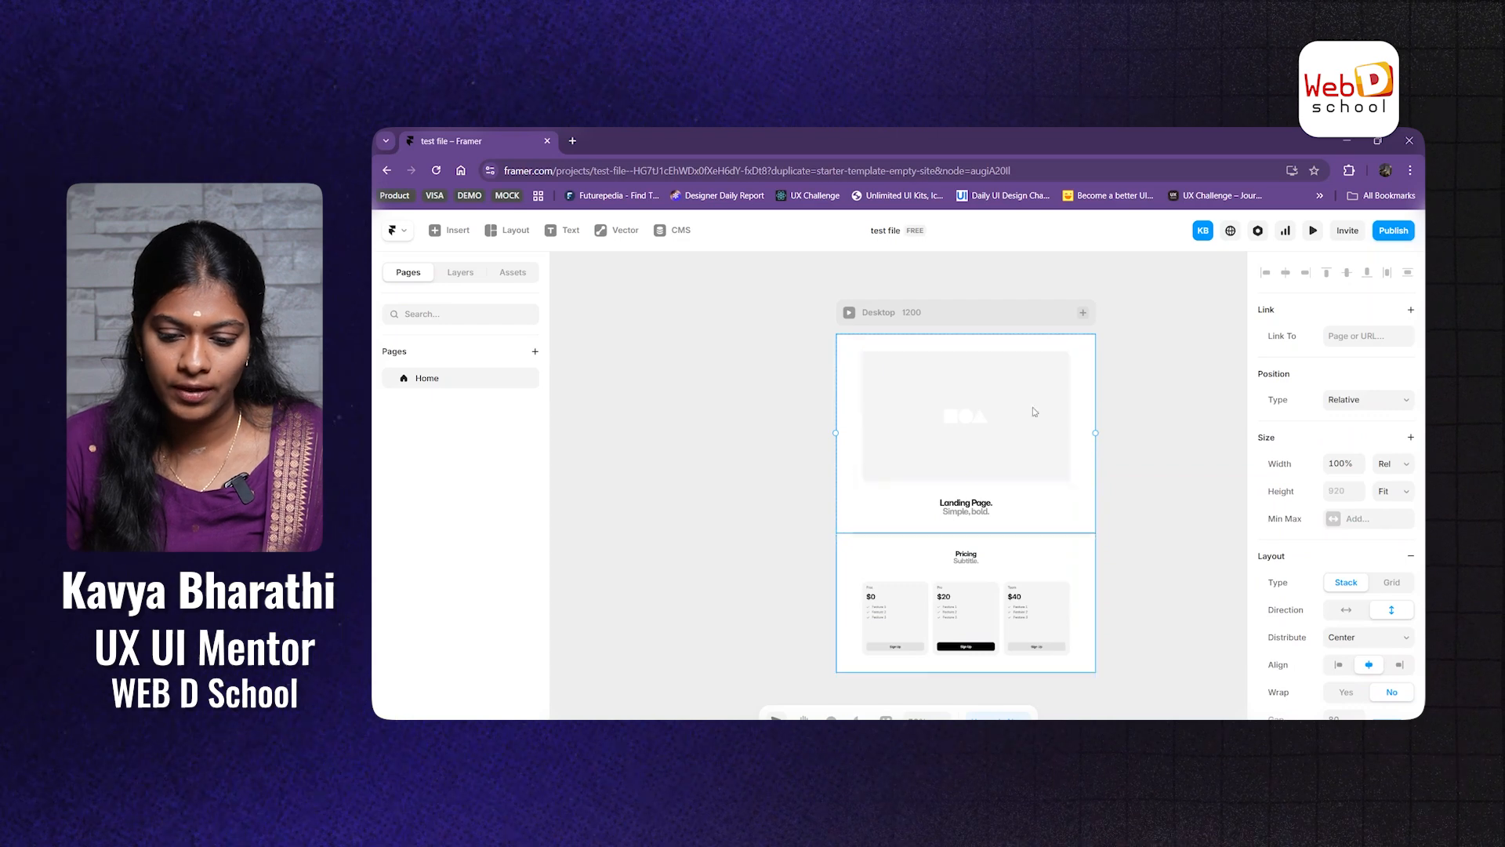
left_click(679, 426)
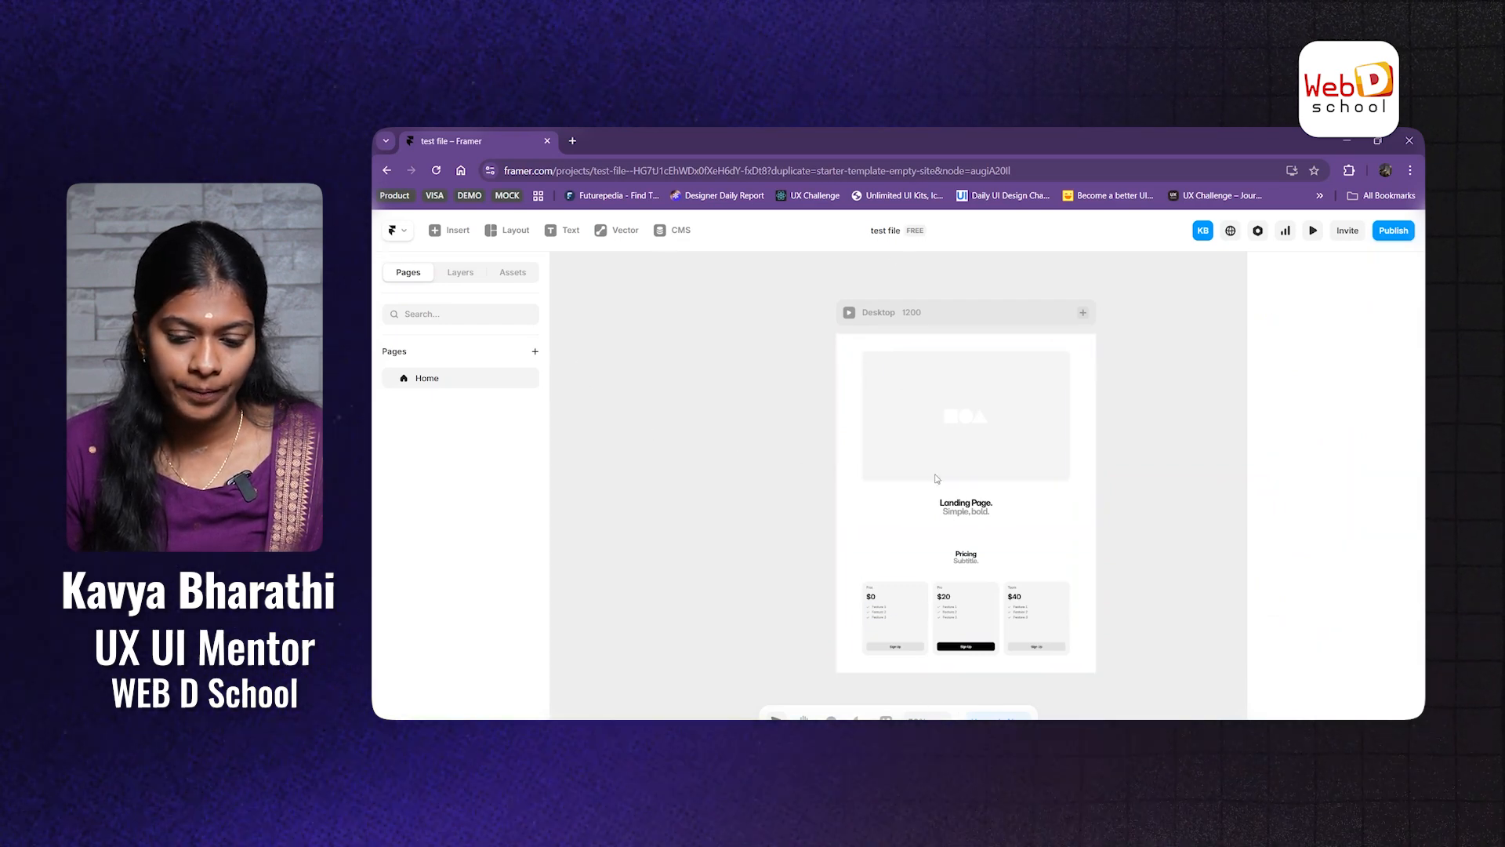
Step: Undo the hero section's rearrangement and insertion, leaving only the Pricing section on the Desktop page
key("ctrl+z")
key("ctrl+z")
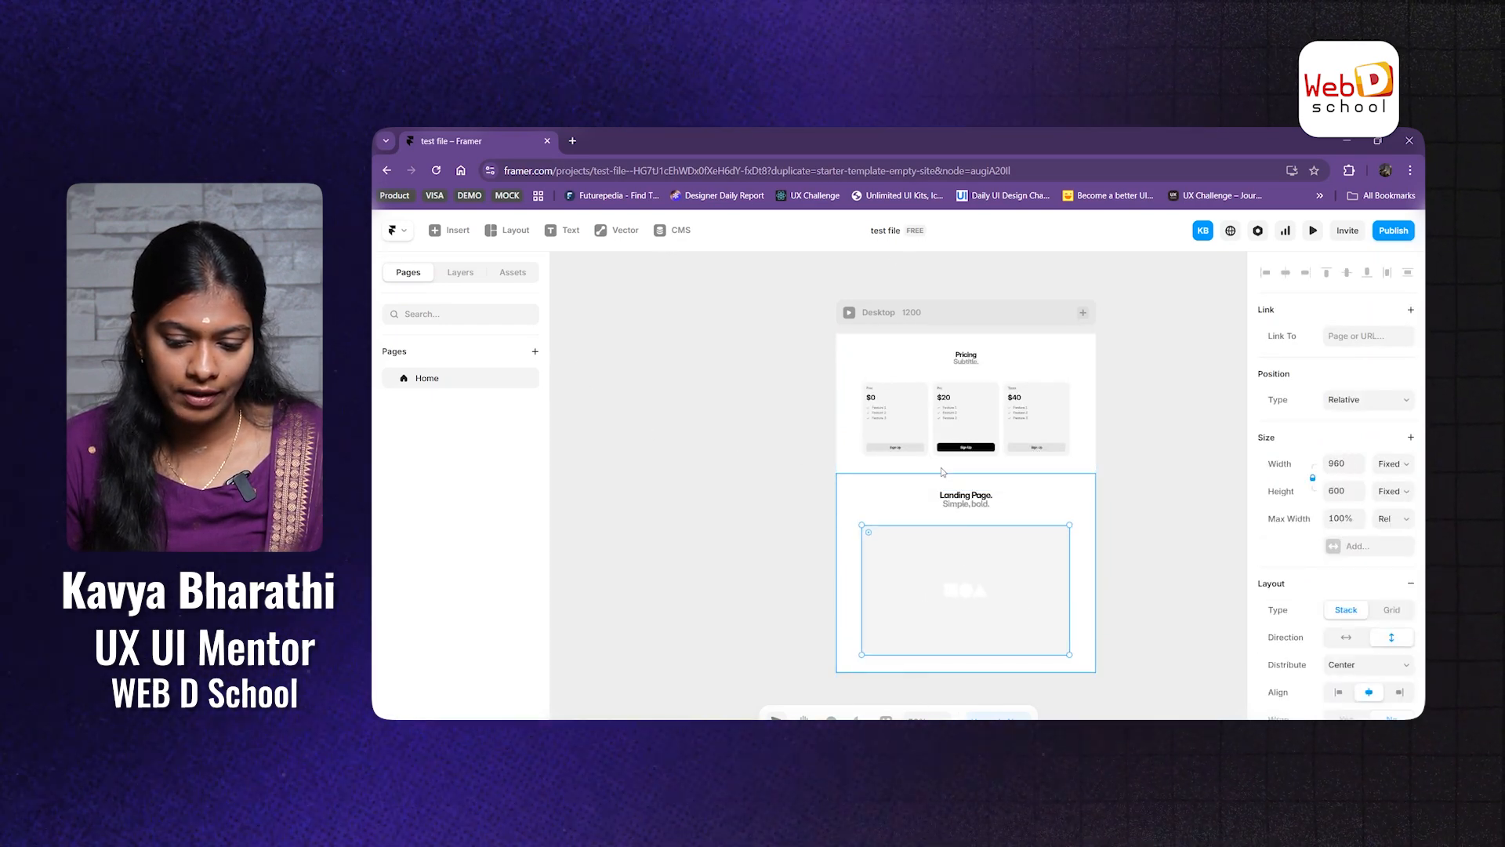
key("ctrl+z")
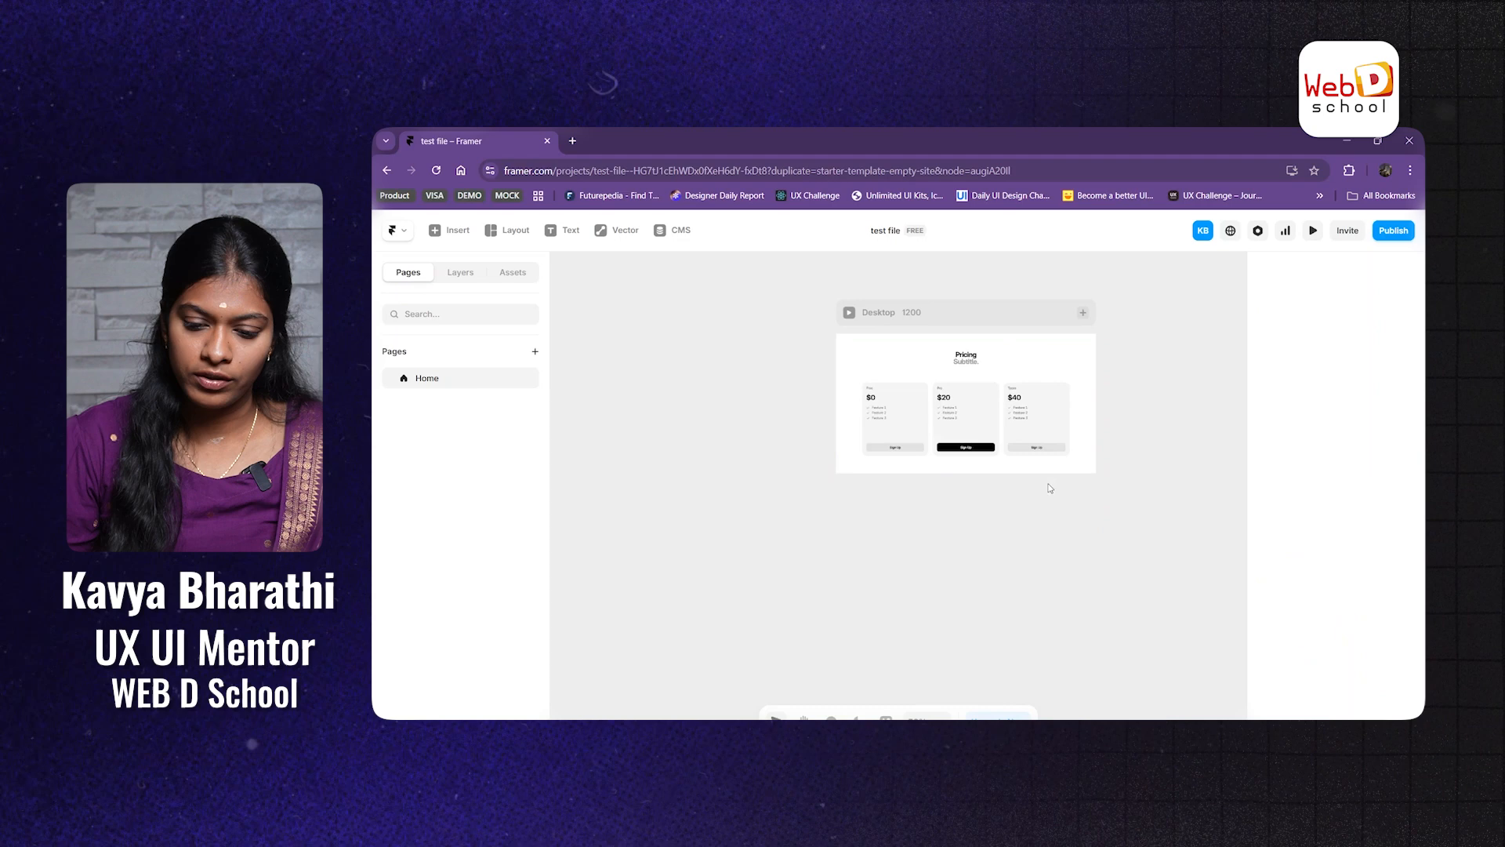
Step: Insert the light navigation bar with Features, Gallery and Blog links and place it above the Pricing section
left_click(856, 306)
left_click(451, 230)
mouse_move(416, 368)
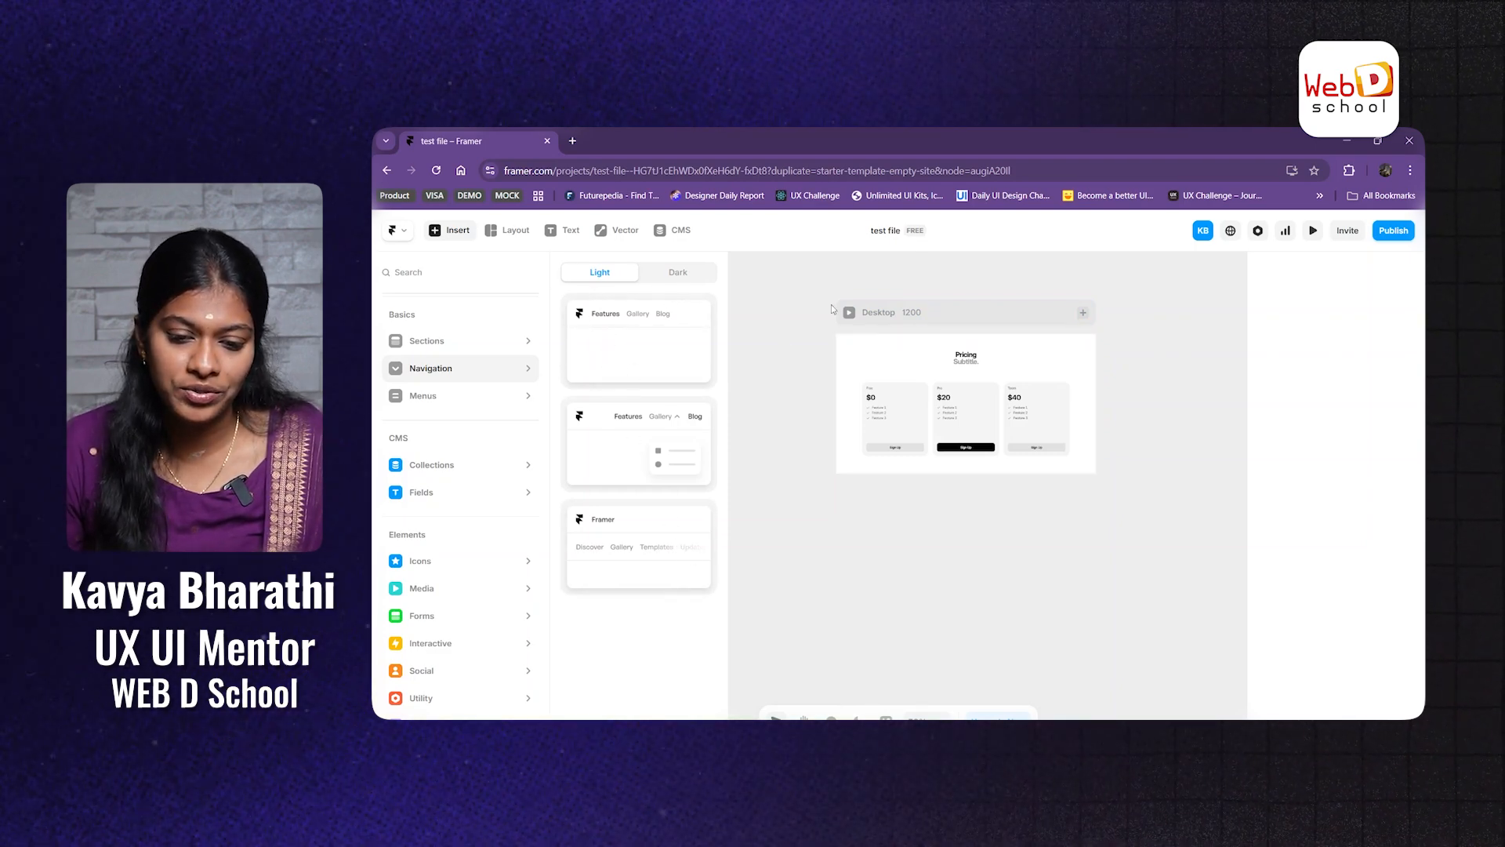
left_click(422, 395)
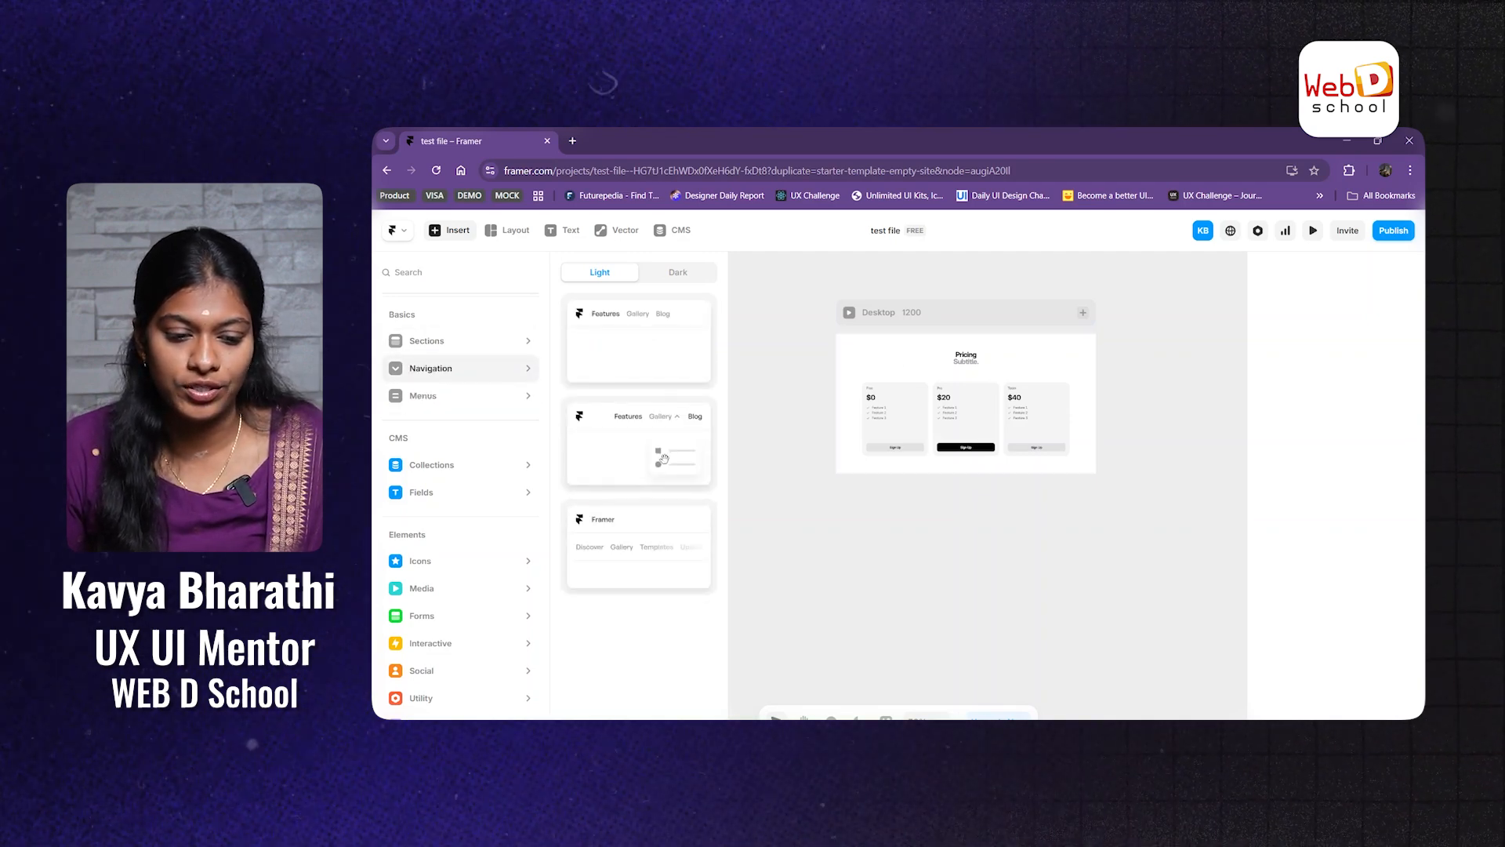
left_click(619, 362)
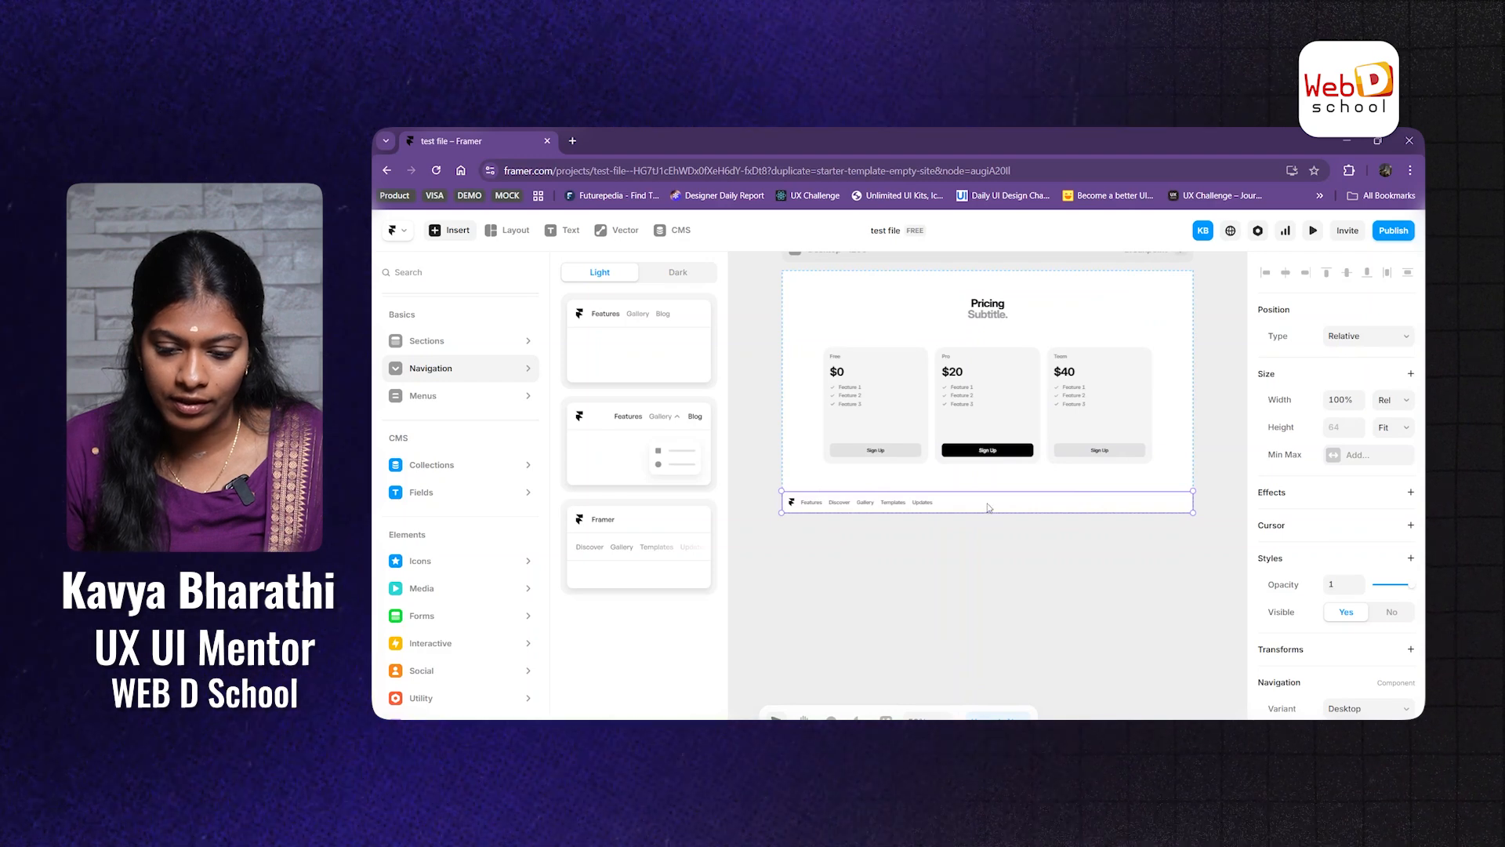
left_click_drag(990, 511, 996, 272)
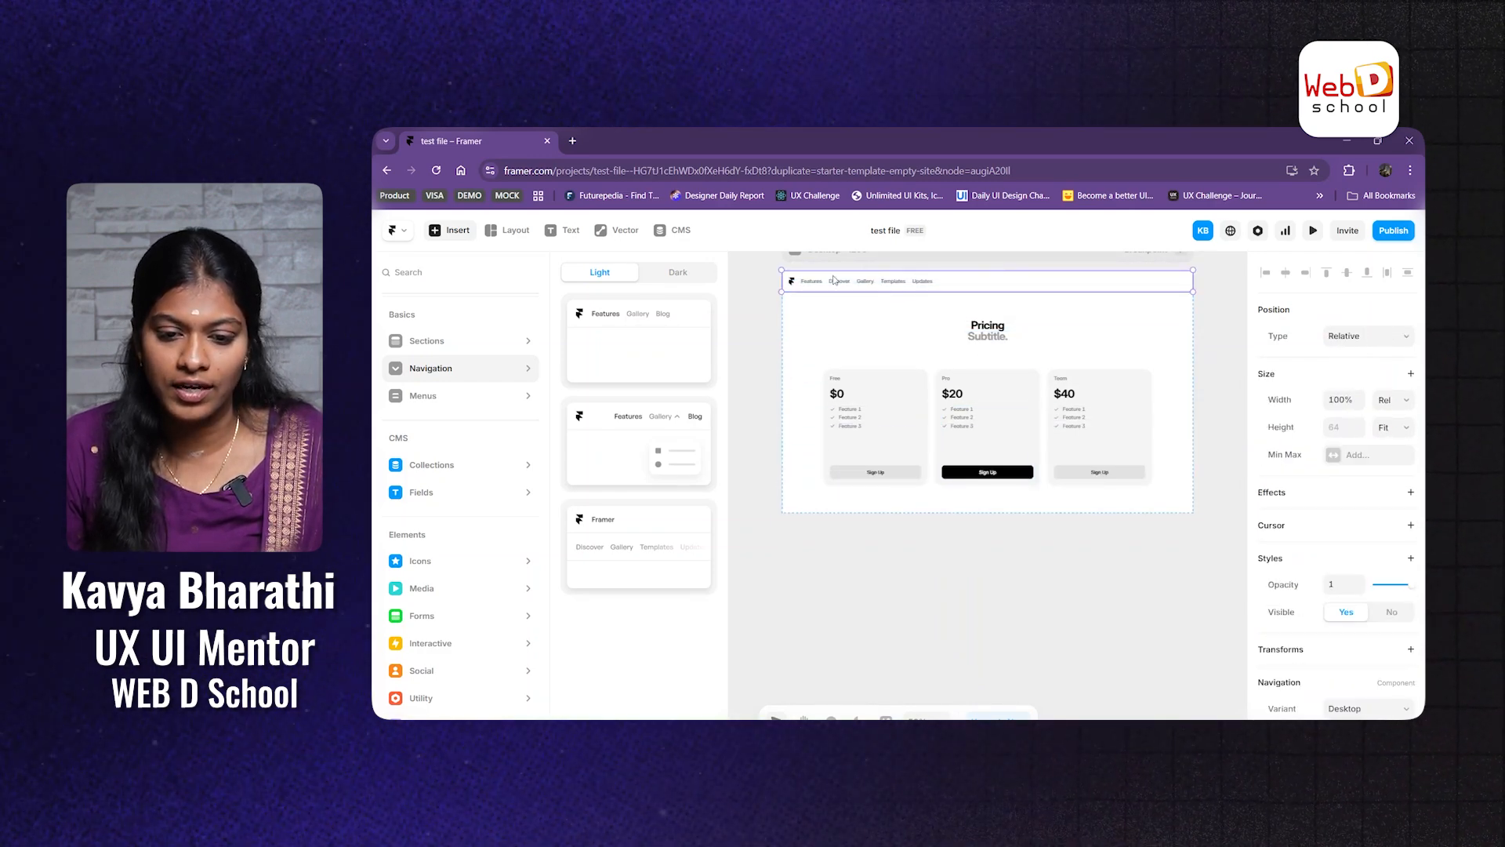
left_click(1041, 542)
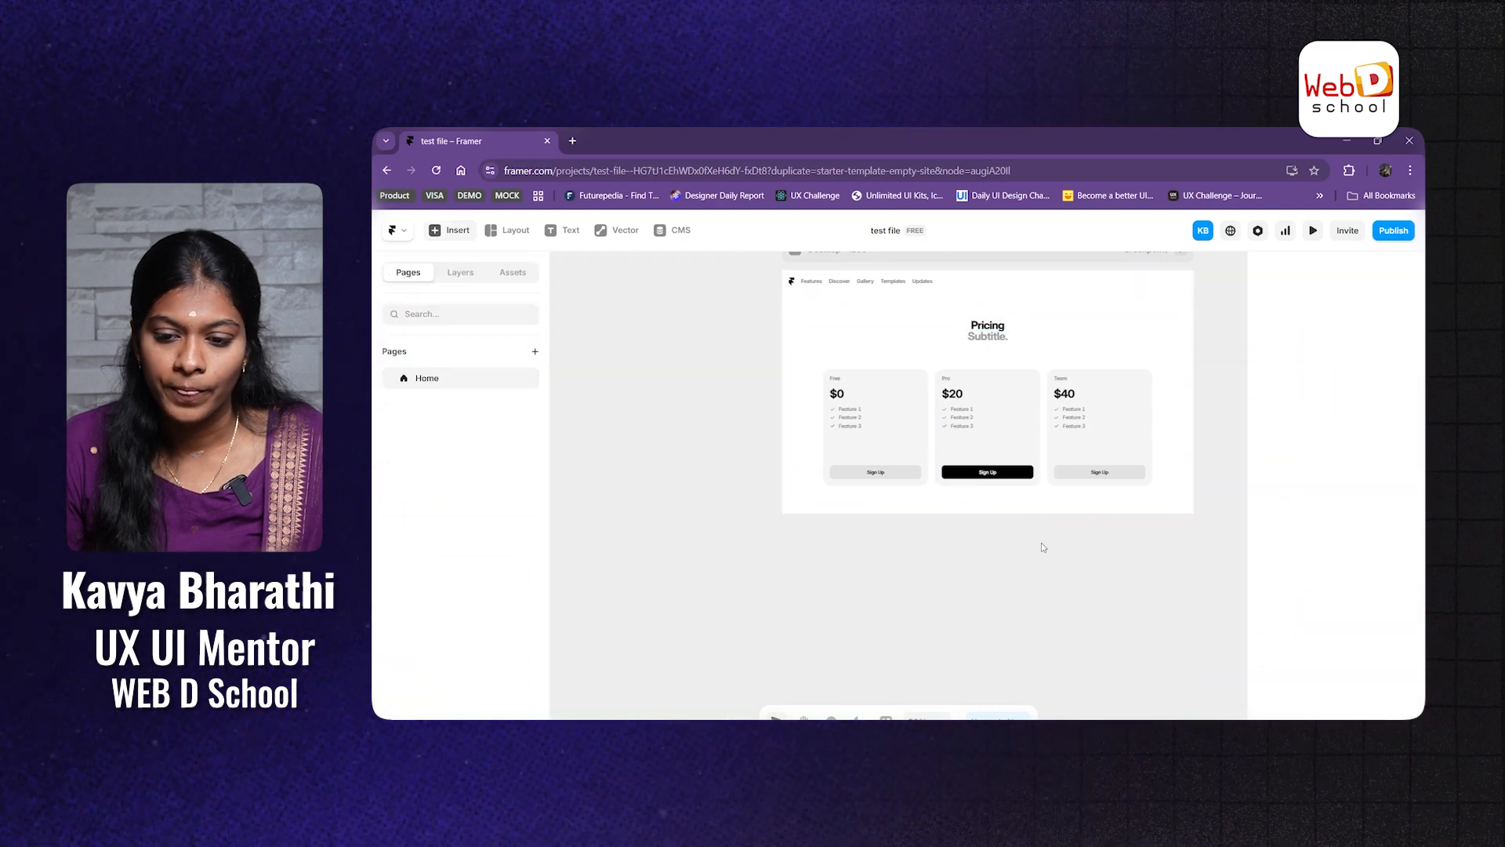
Step: Open the Navigation component for editing, dismiss the welcome message, and view its Desktop, Phone and Phone Open variants
left_click(837, 288)
scroll(1019, 267, "up", 2)
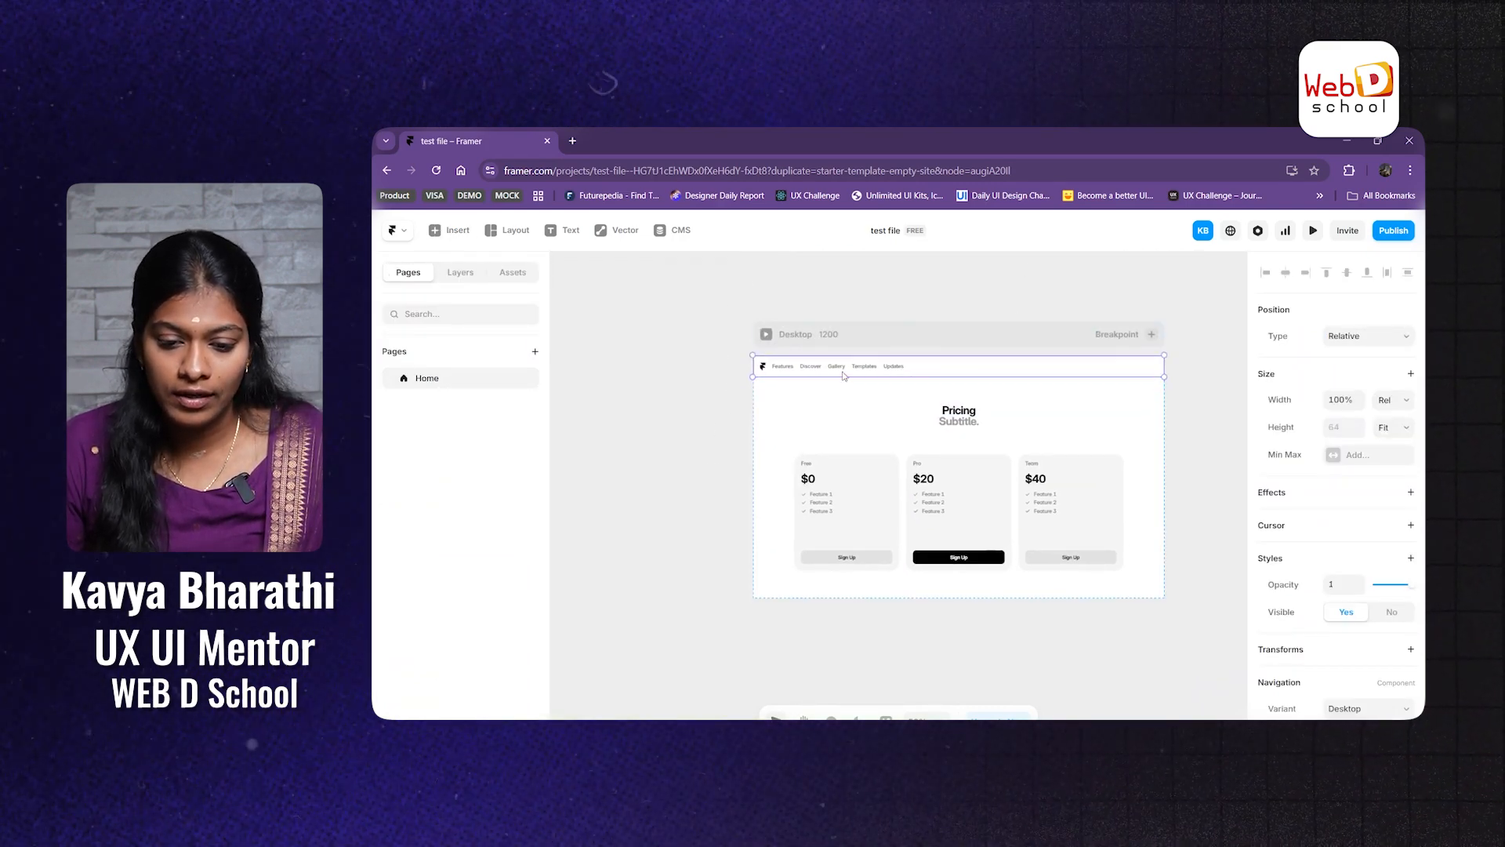
double_click(919, 366)
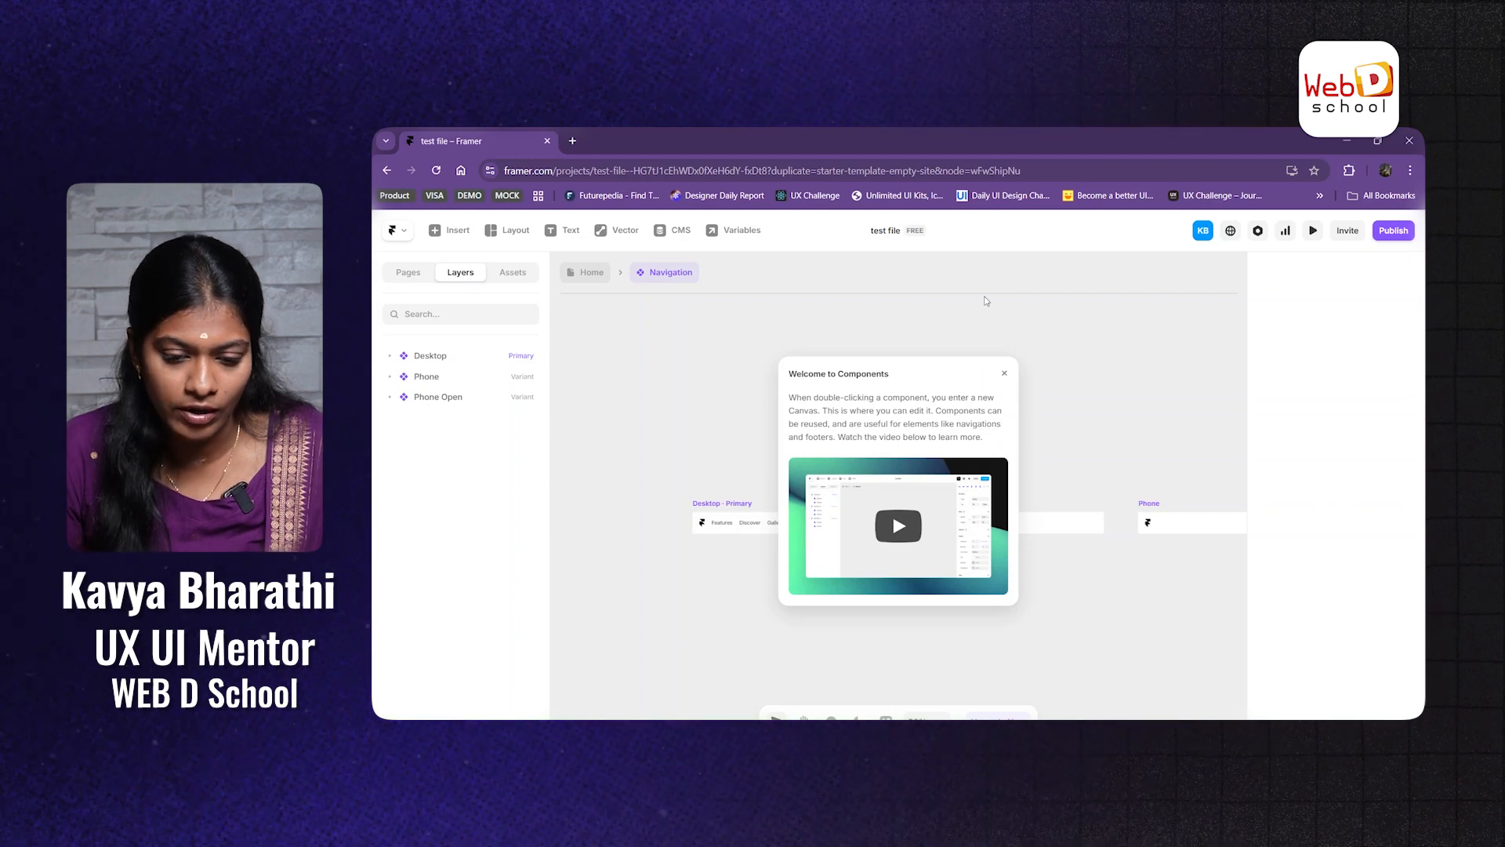
left_click(1005, 375)
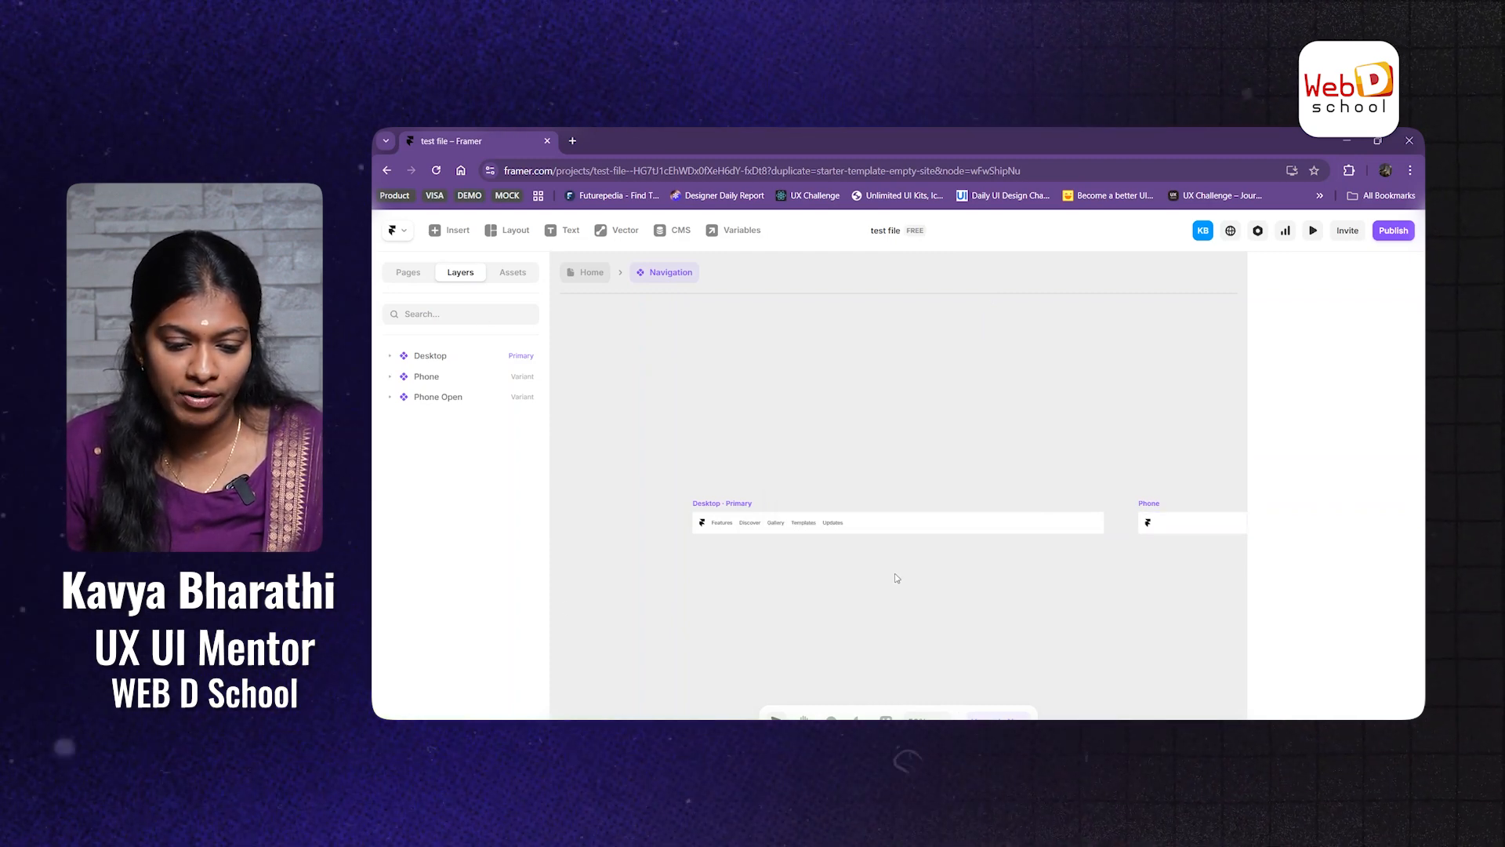
scroll(787, 574, "right", 3)
left_click_drag(919, 608, 880, 568)
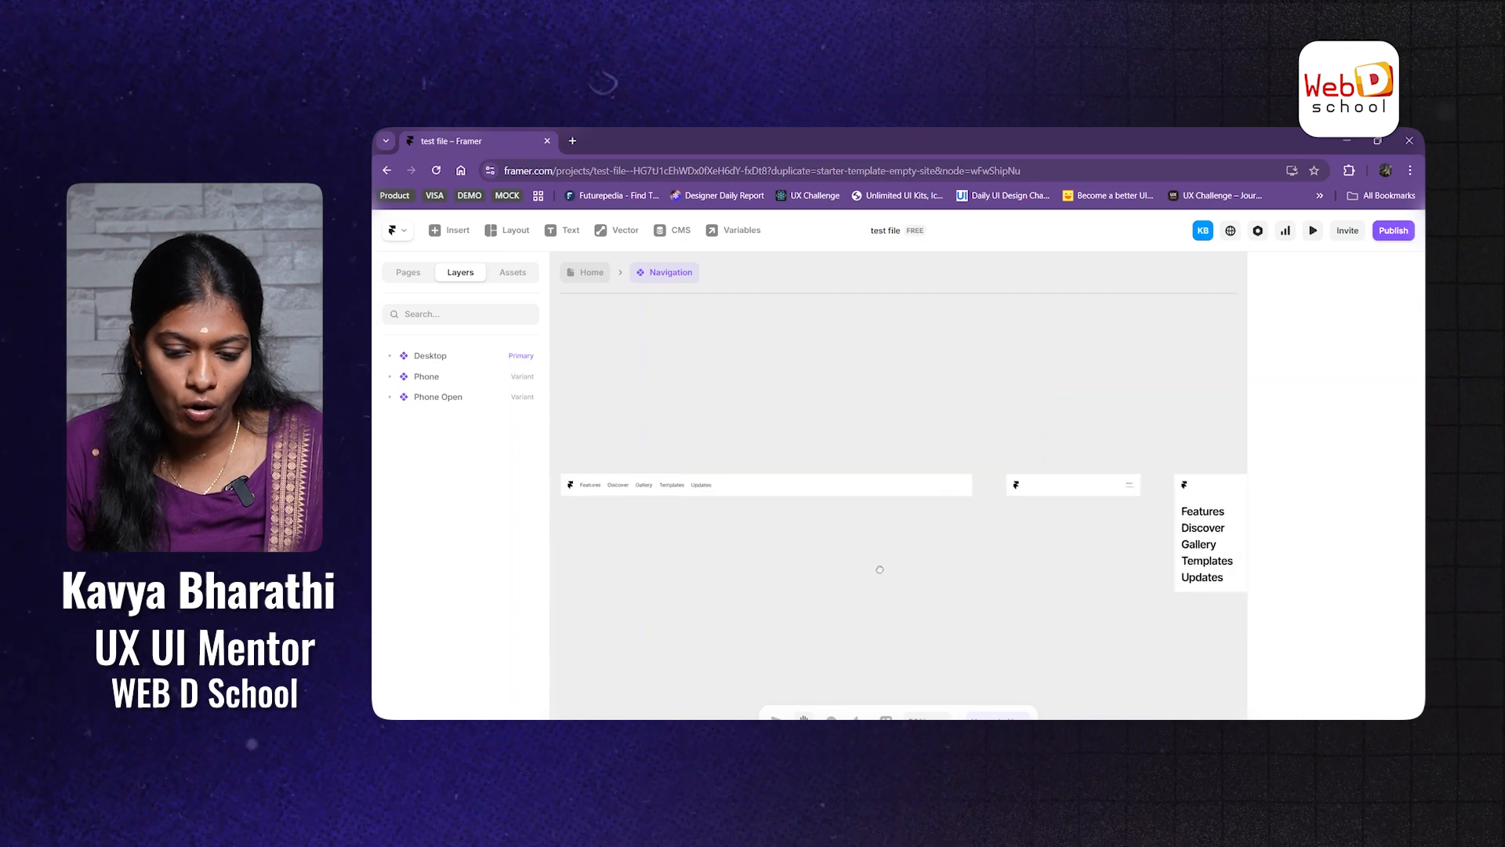
Step: Examine the Navigation component's Desktop, Phone and Phone Open variants up close and return to the Home page
left_click_drag(783, 570, 842, 571)
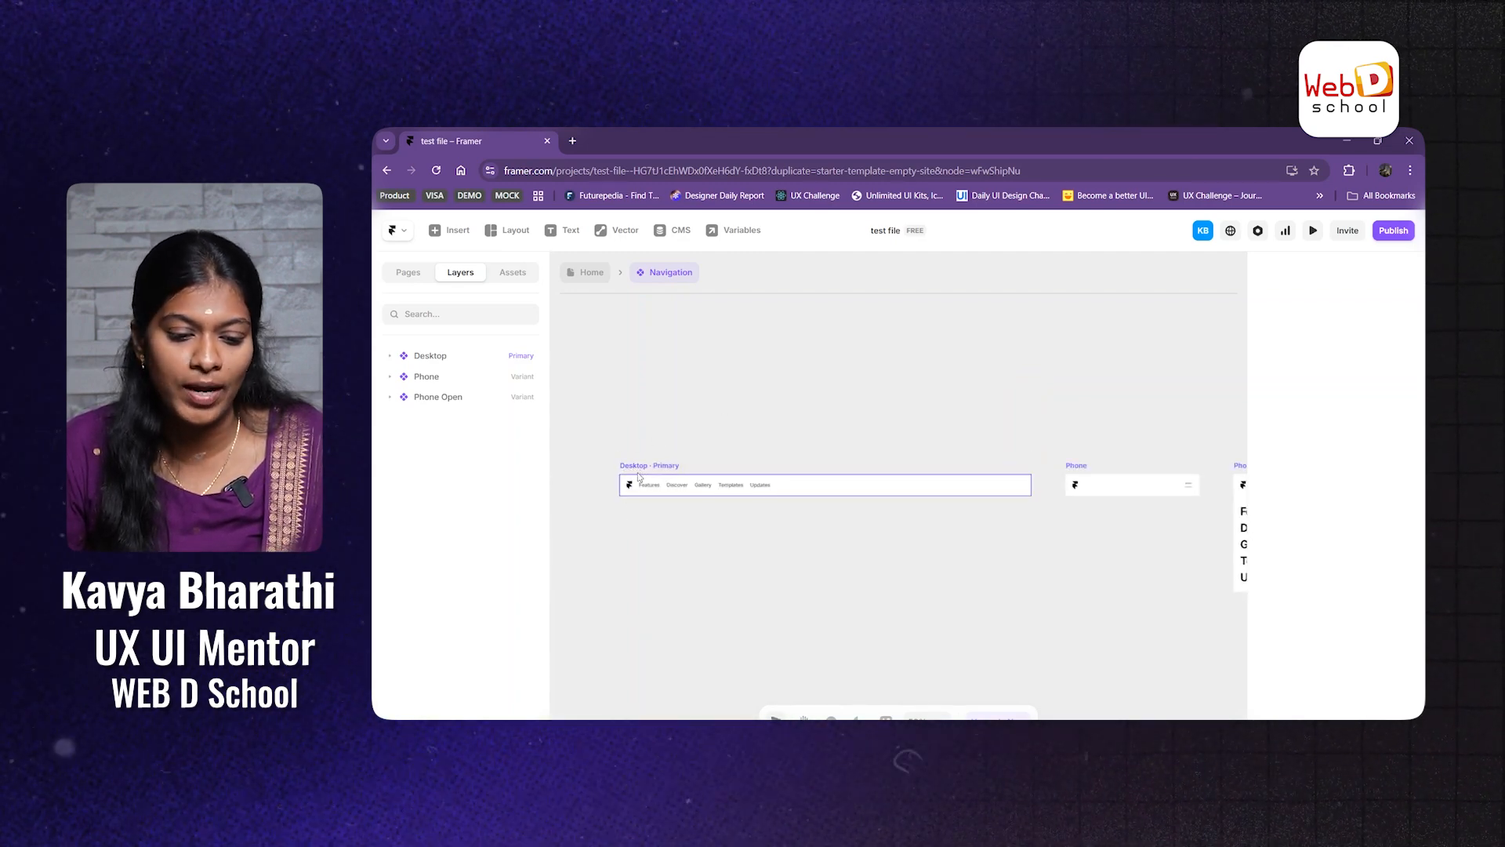
scroll(639, 476, "up", 5)
left_click_drag(1098, 558, 731, 562)
left_click_drag(1213, 540, 883, 524)
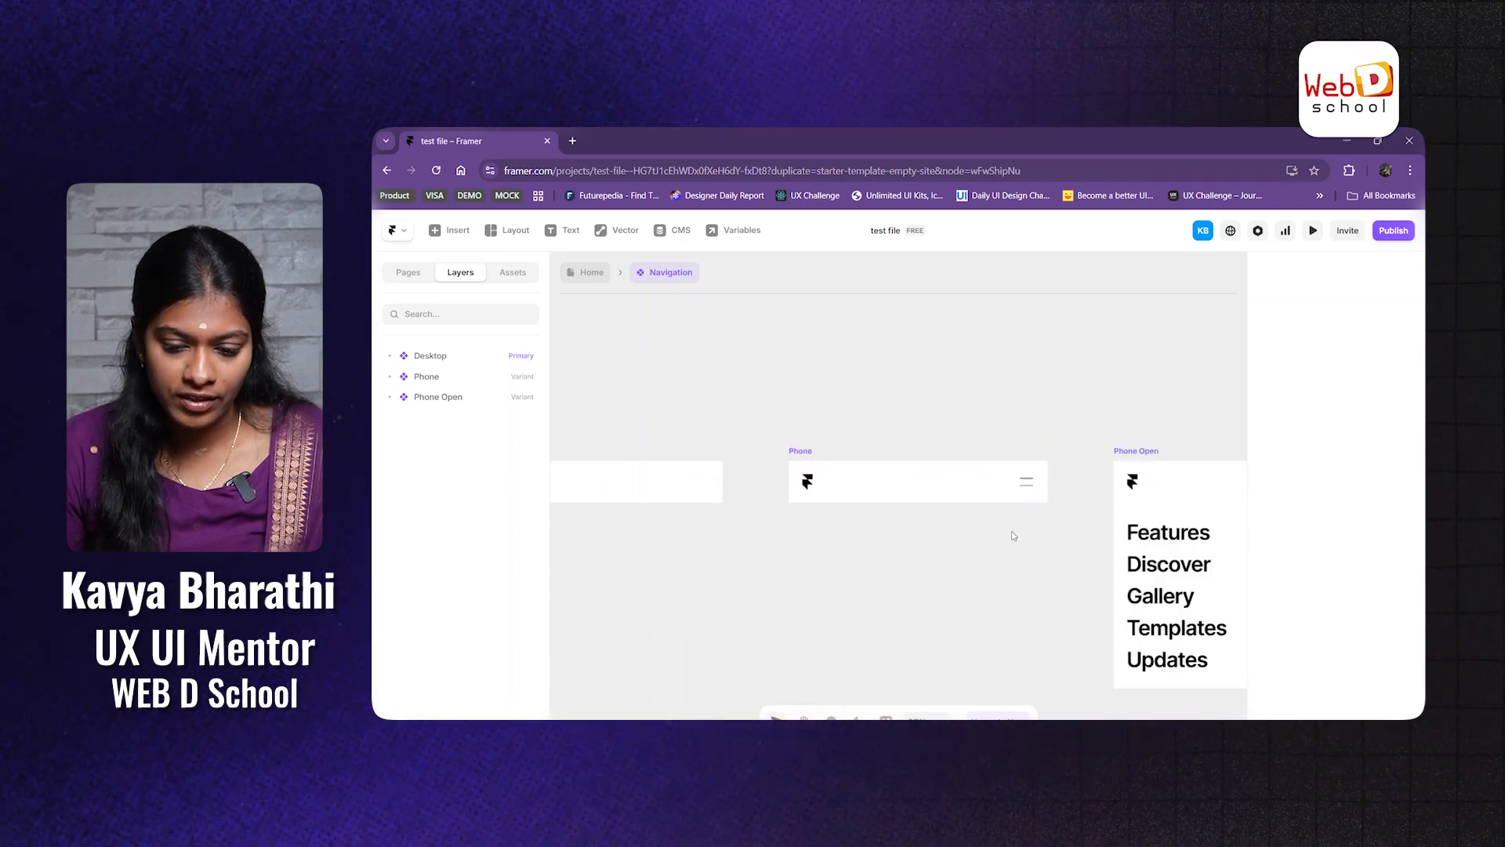
left_click_drag(1117, 555, 855, 541)
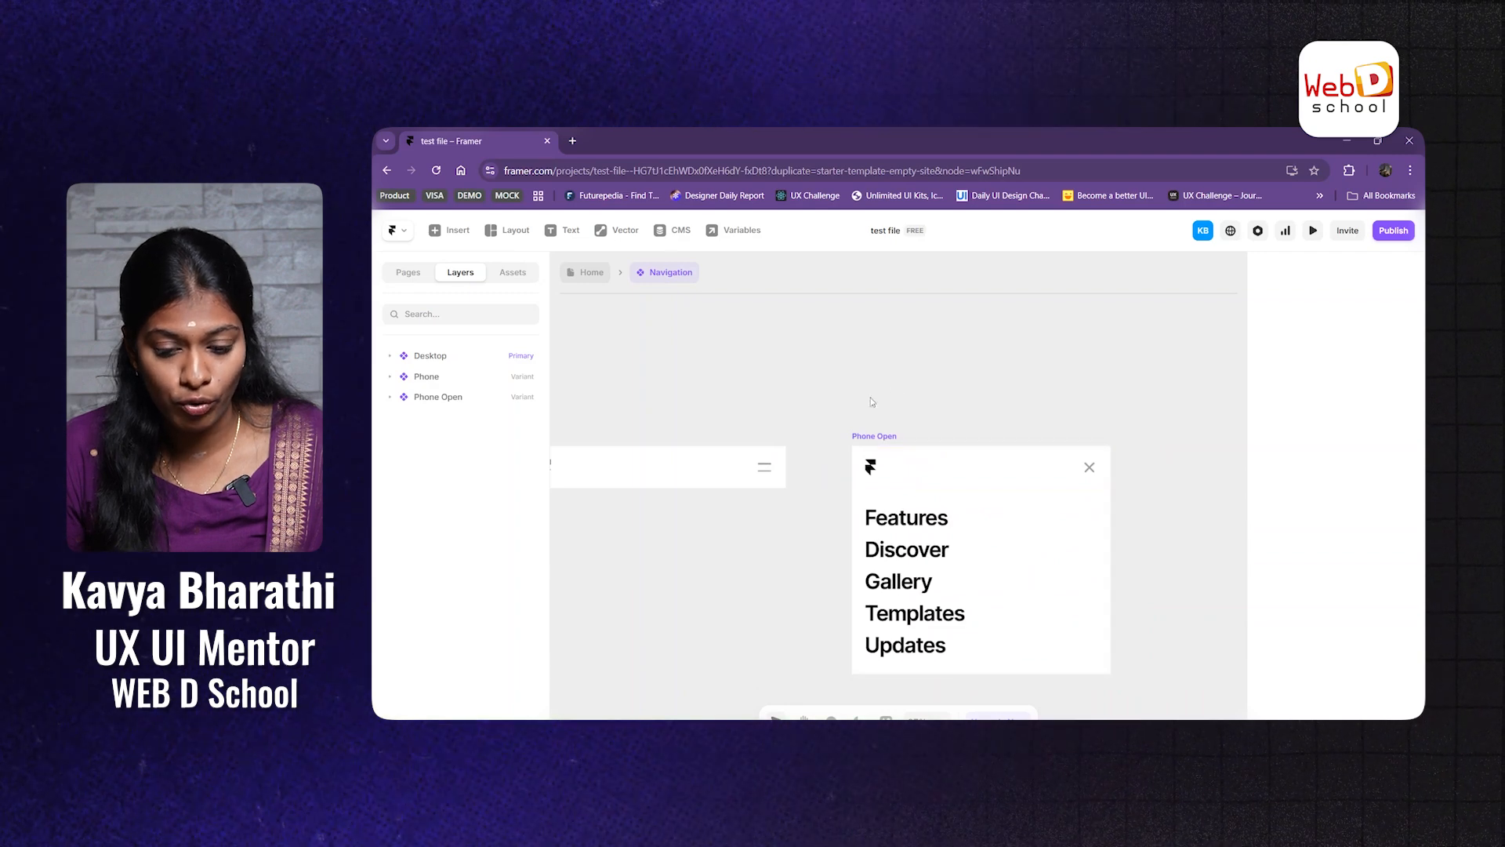
scroll(803, 594, "down", 3)
left_click_drag(553, 499, 839, 496)
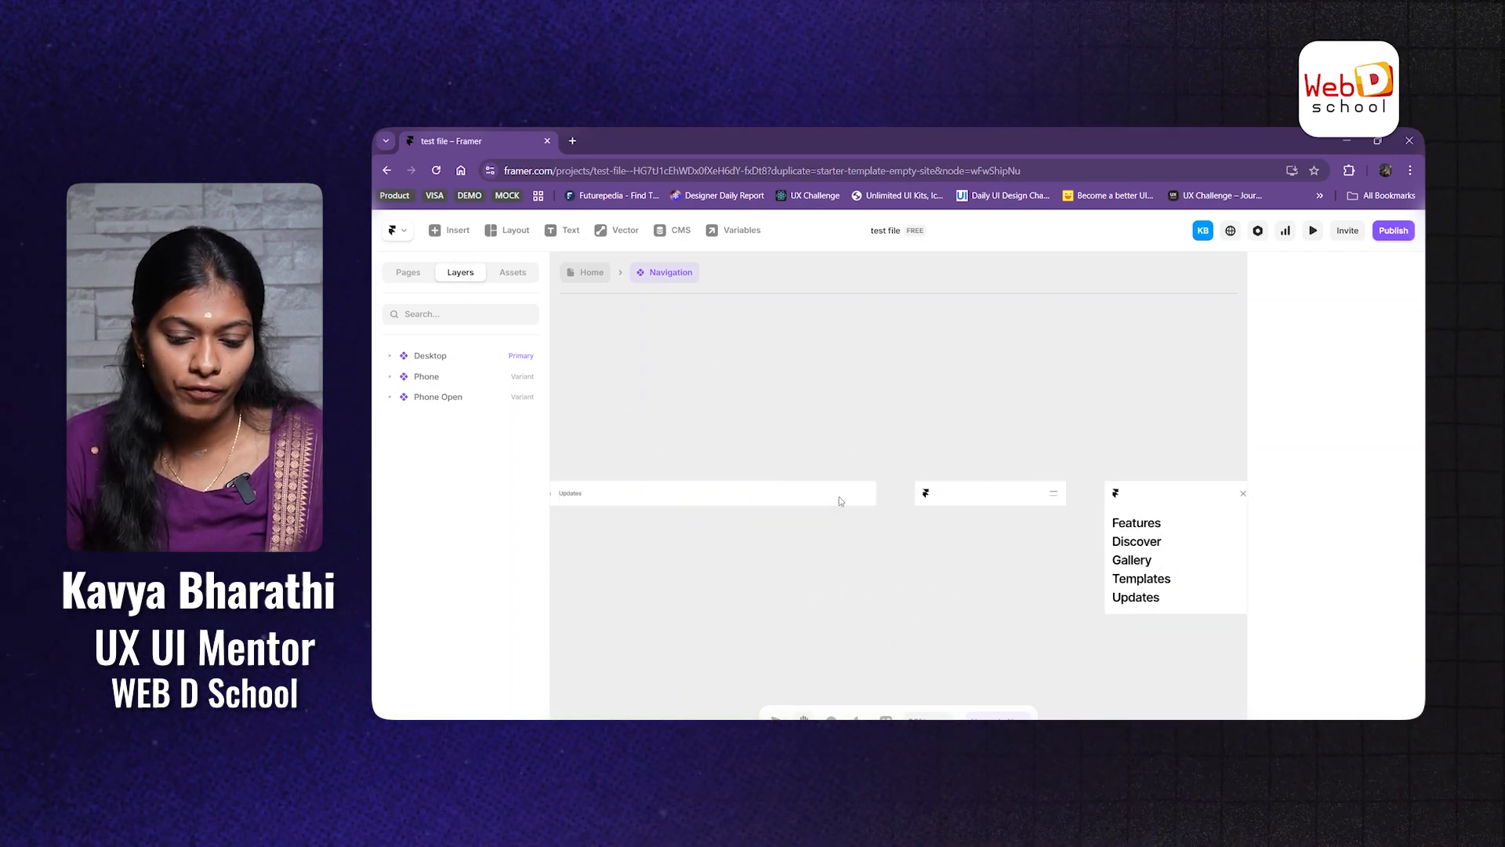
left_click(592, 272)
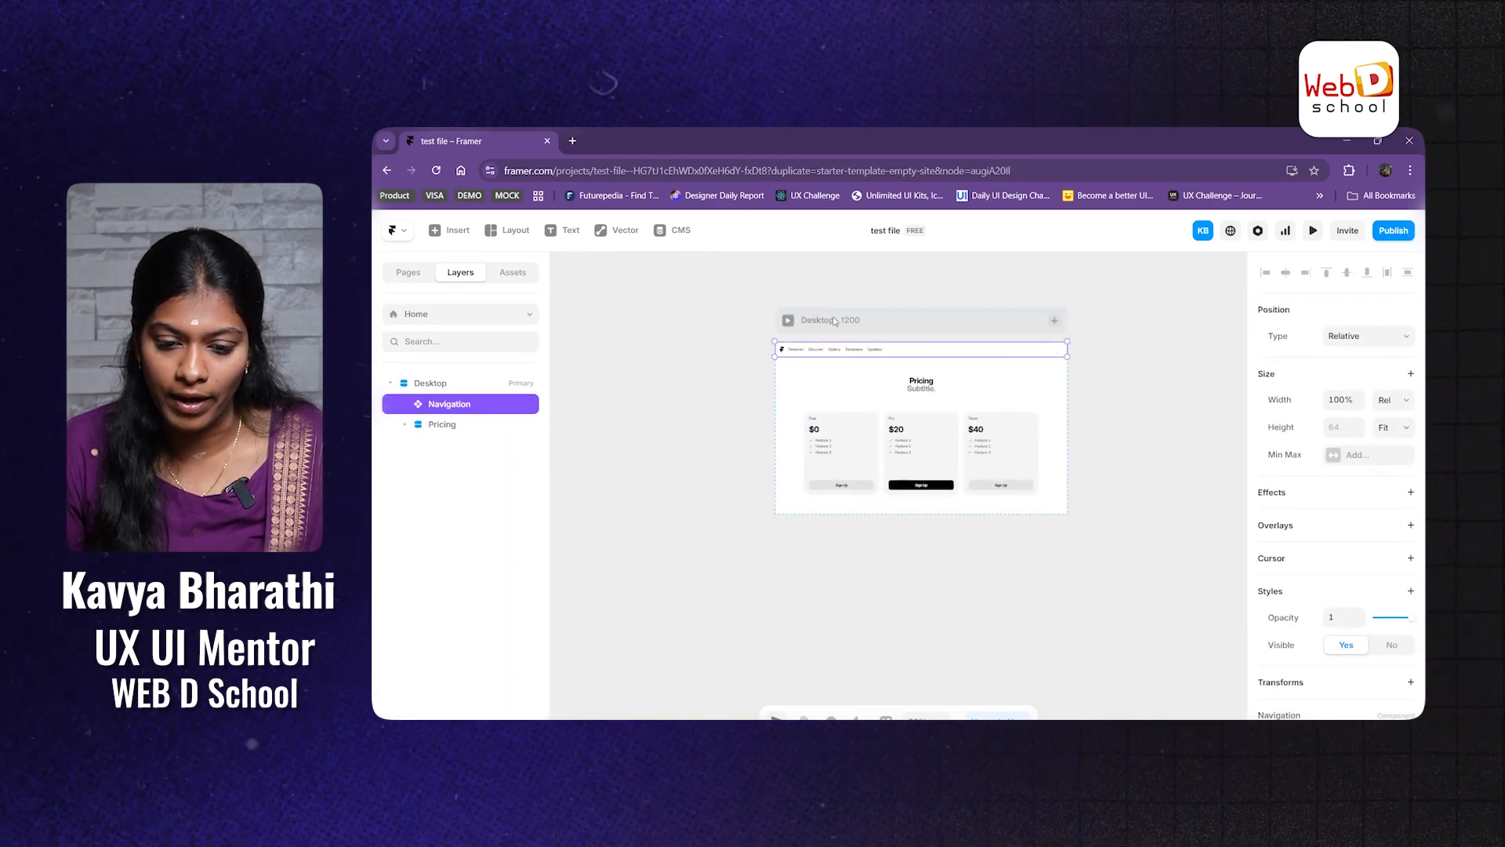
Step: Preview the Desktop page, narrow the preview width to 906, and return to the editor
left_click(787, 322)
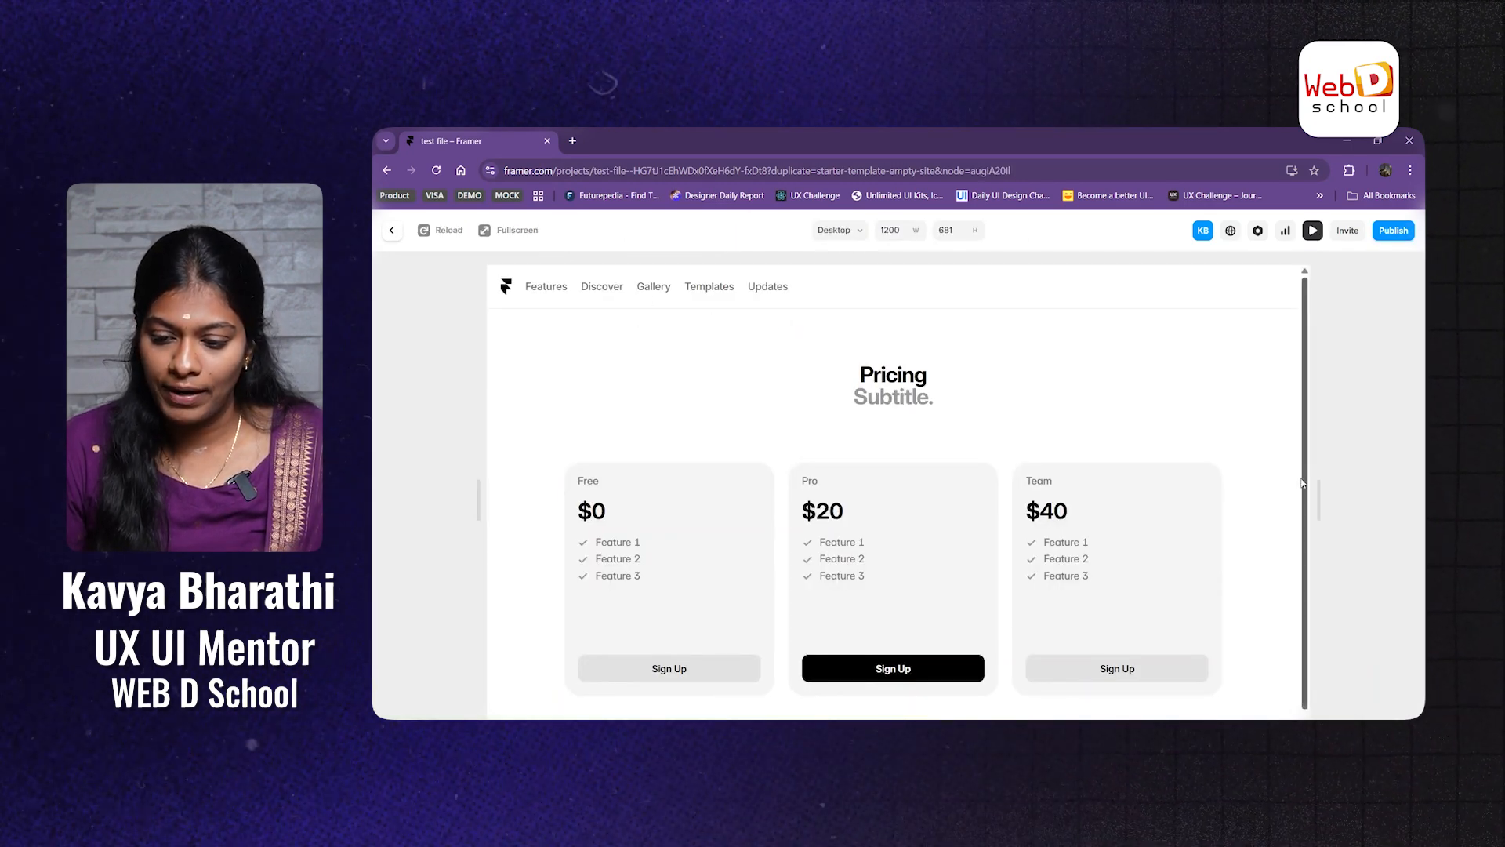
left_click_drag(1301, 483, 1215, 494)
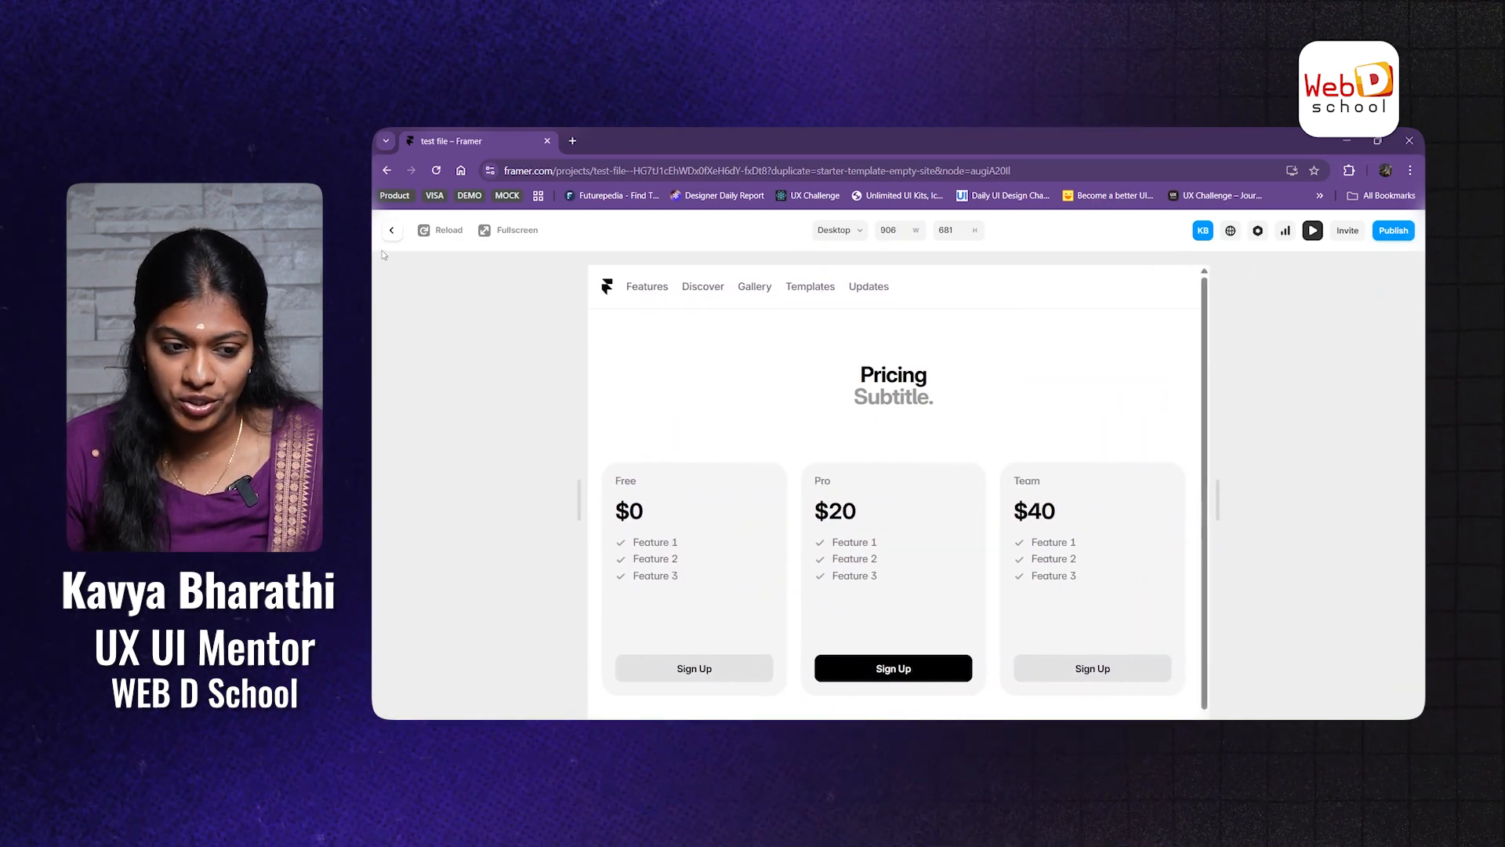
left_click(391, 230)
Step: Look through the insertable menus, CMS elements and icon sets, and open and dismiss the quick-action search
left_click(450, 229)
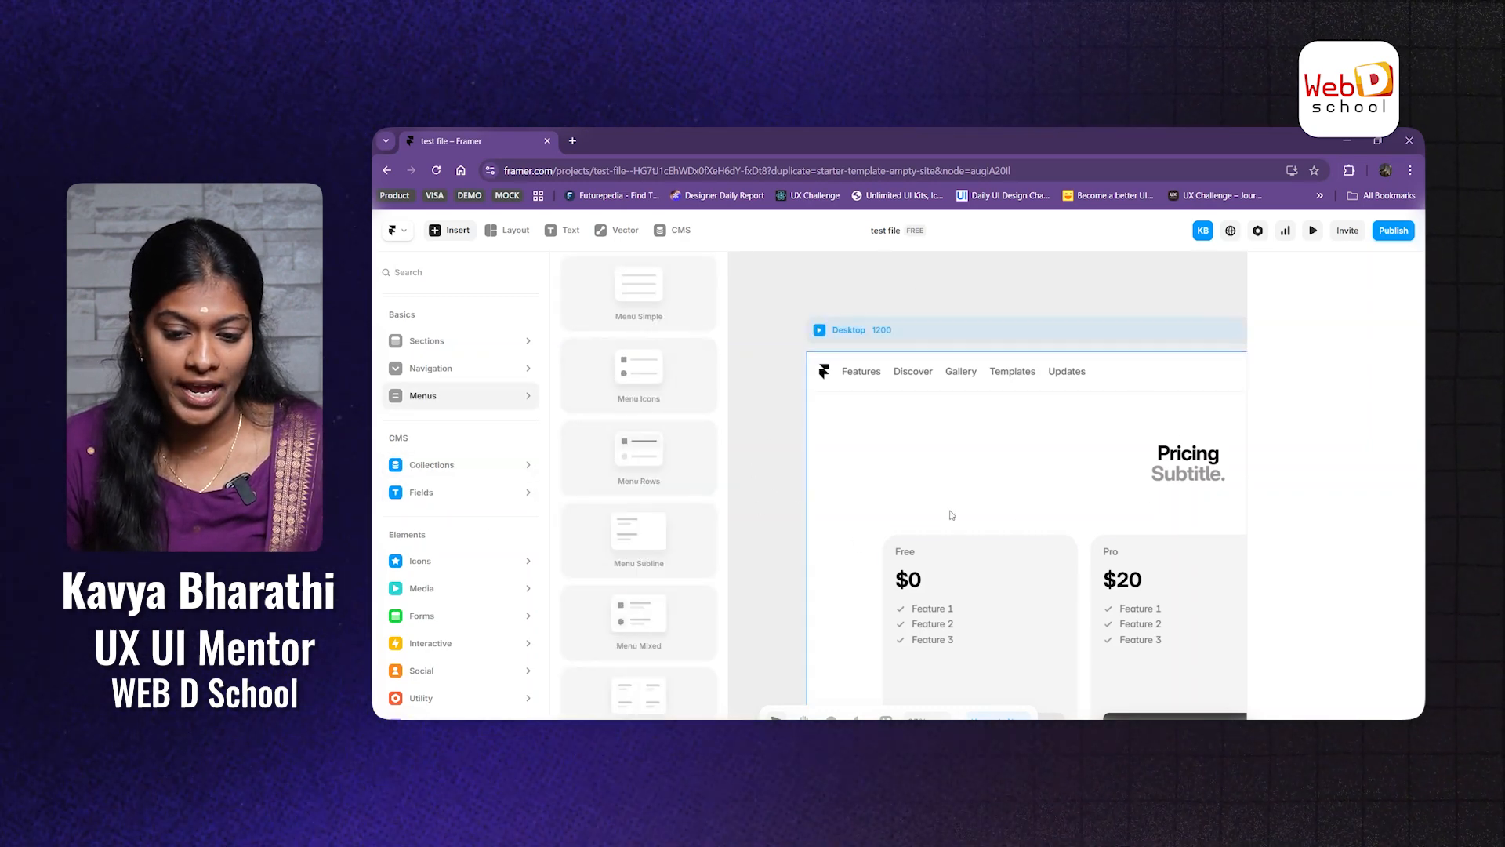
key("space")
left_click_drag(963, 482, 920, 477)
left_click_drag(1078, 444, 1033, 427)
scroll(639, 484, "down", 2)
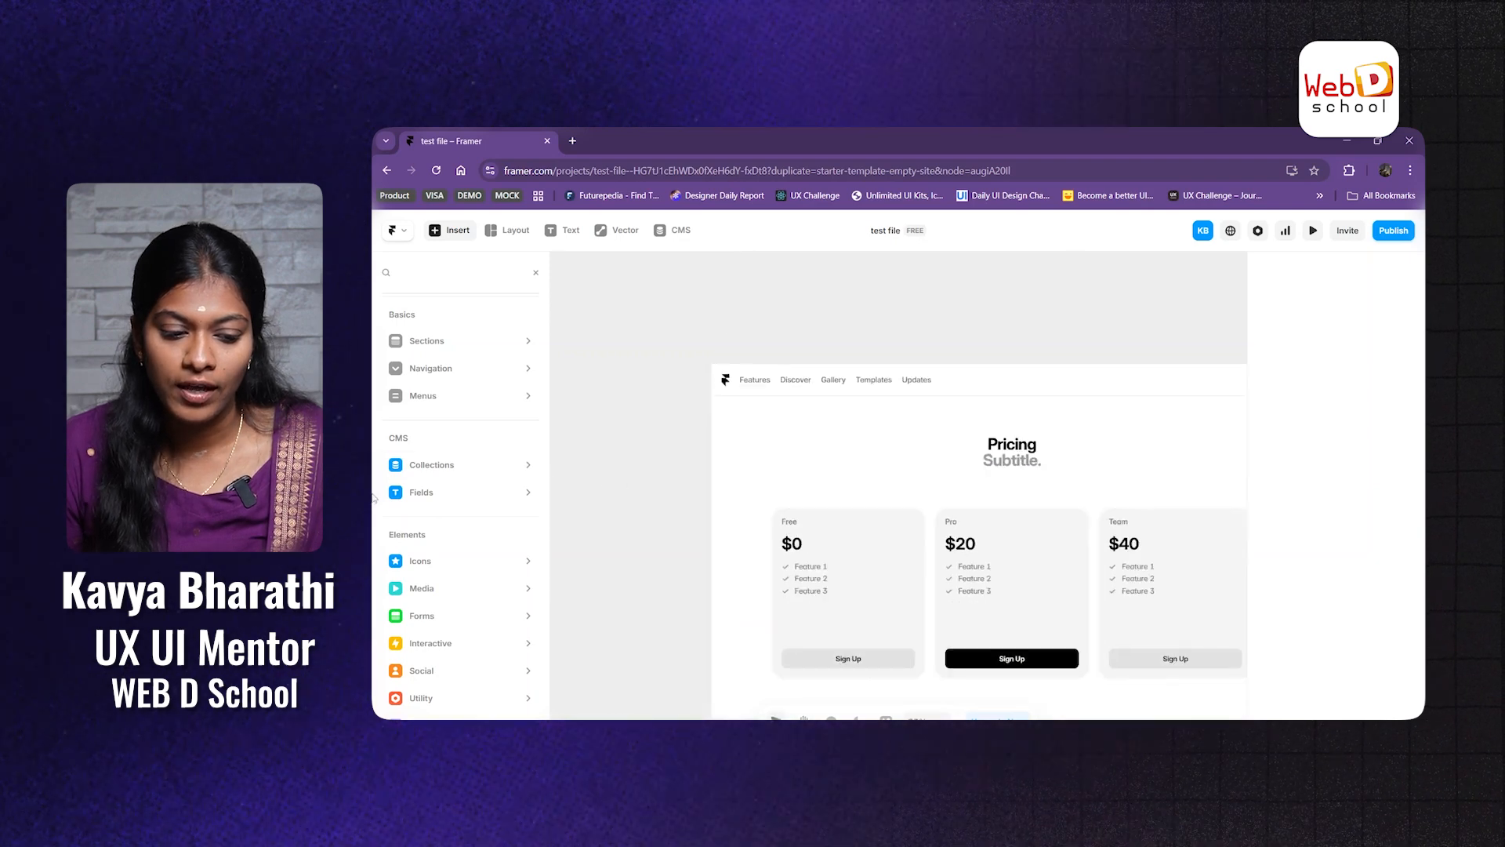
mouse_move(421, 470)
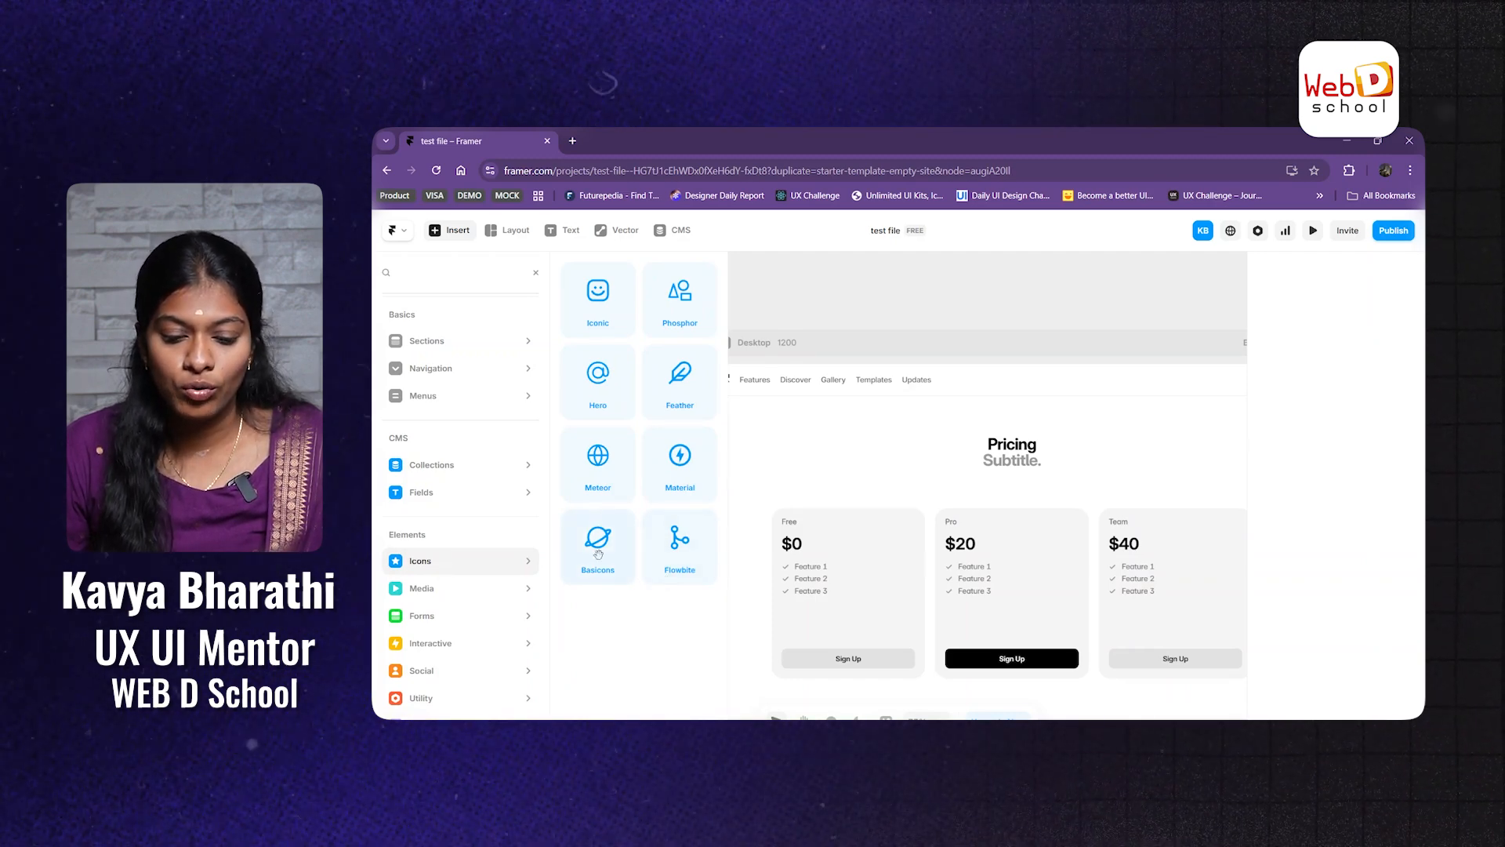
key("ctrl+k")
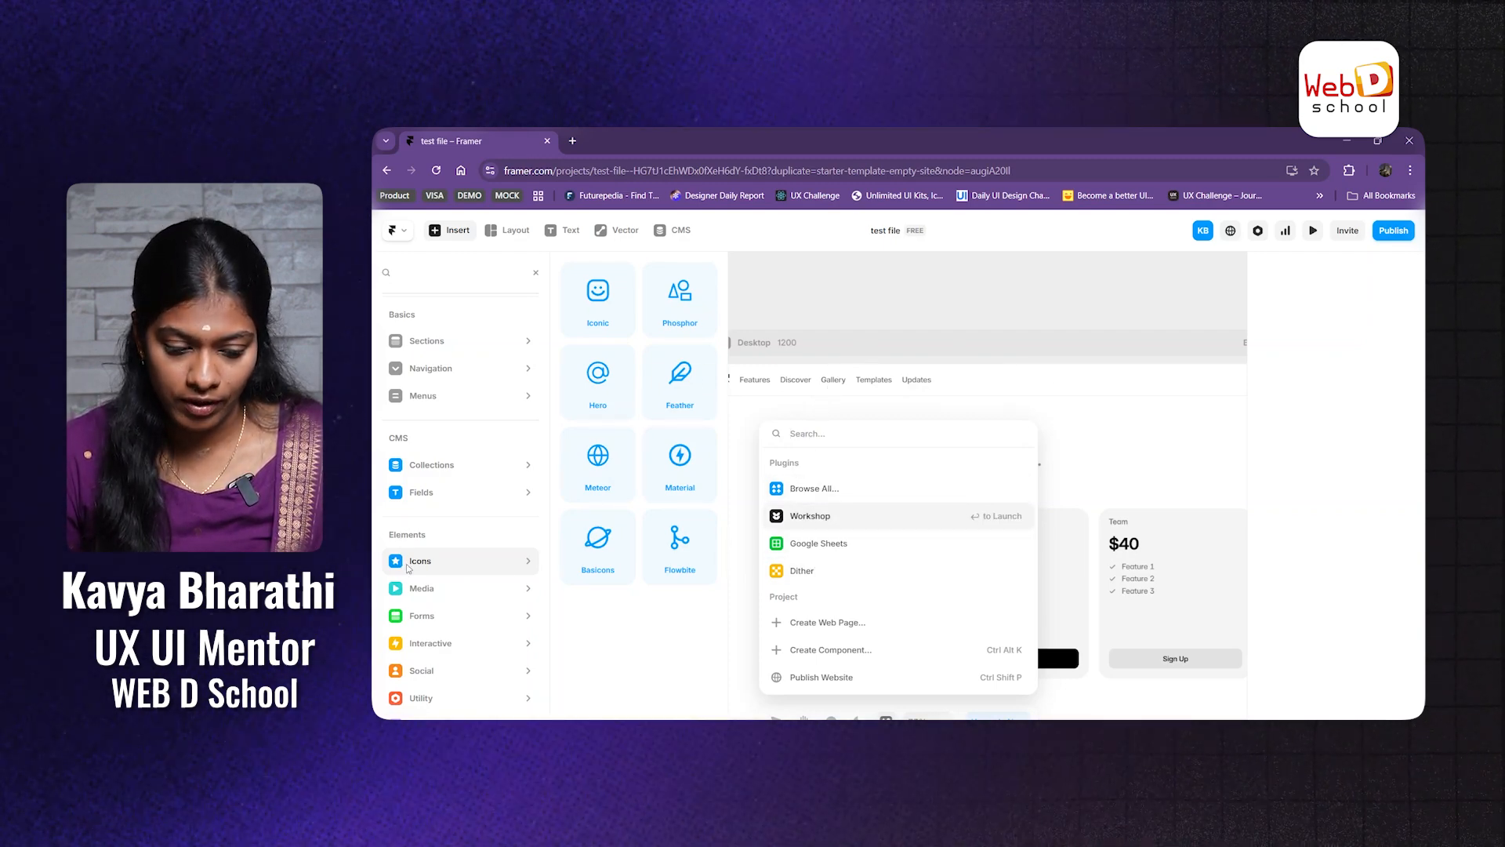
key("Escape")
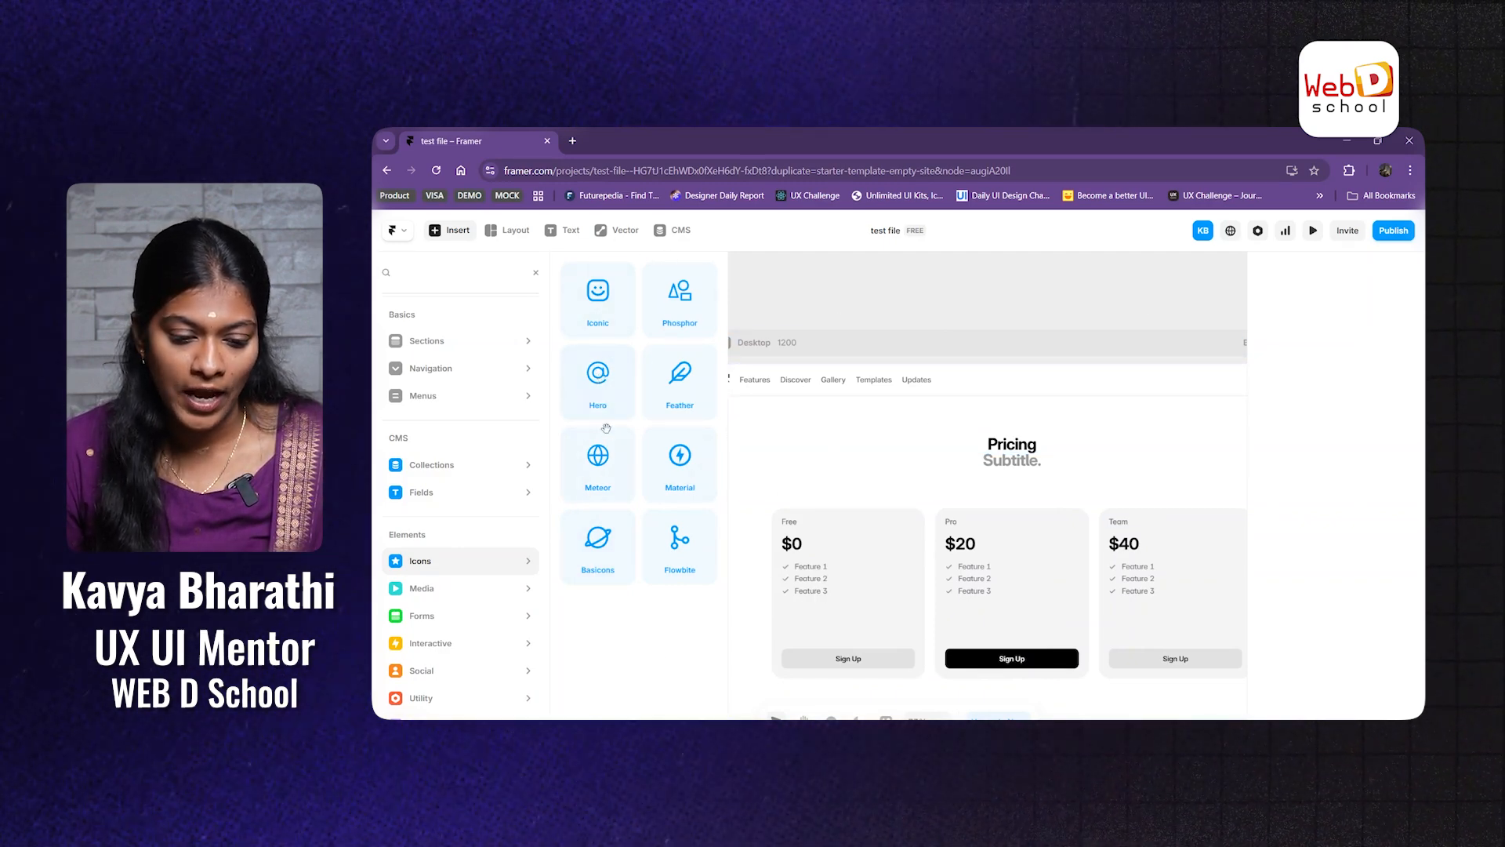
Step: Insert a Phosphor icon and place it directly above the Pricing heading inside its text stack
left_click(687, 324)
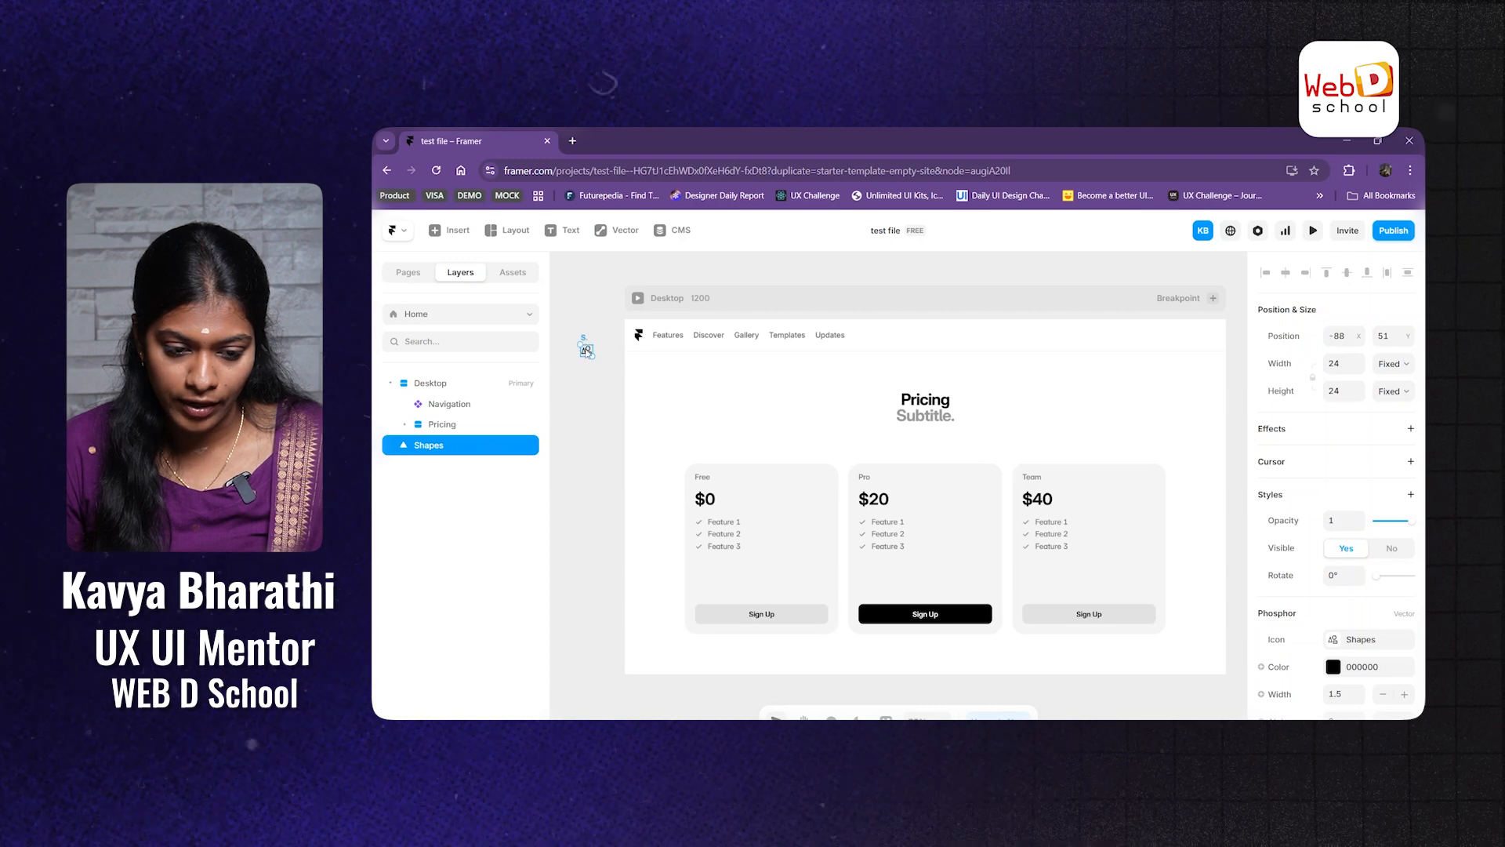
left_click_drag(586, 350, 929, 391)
scroll(938, 402, "up", 3)
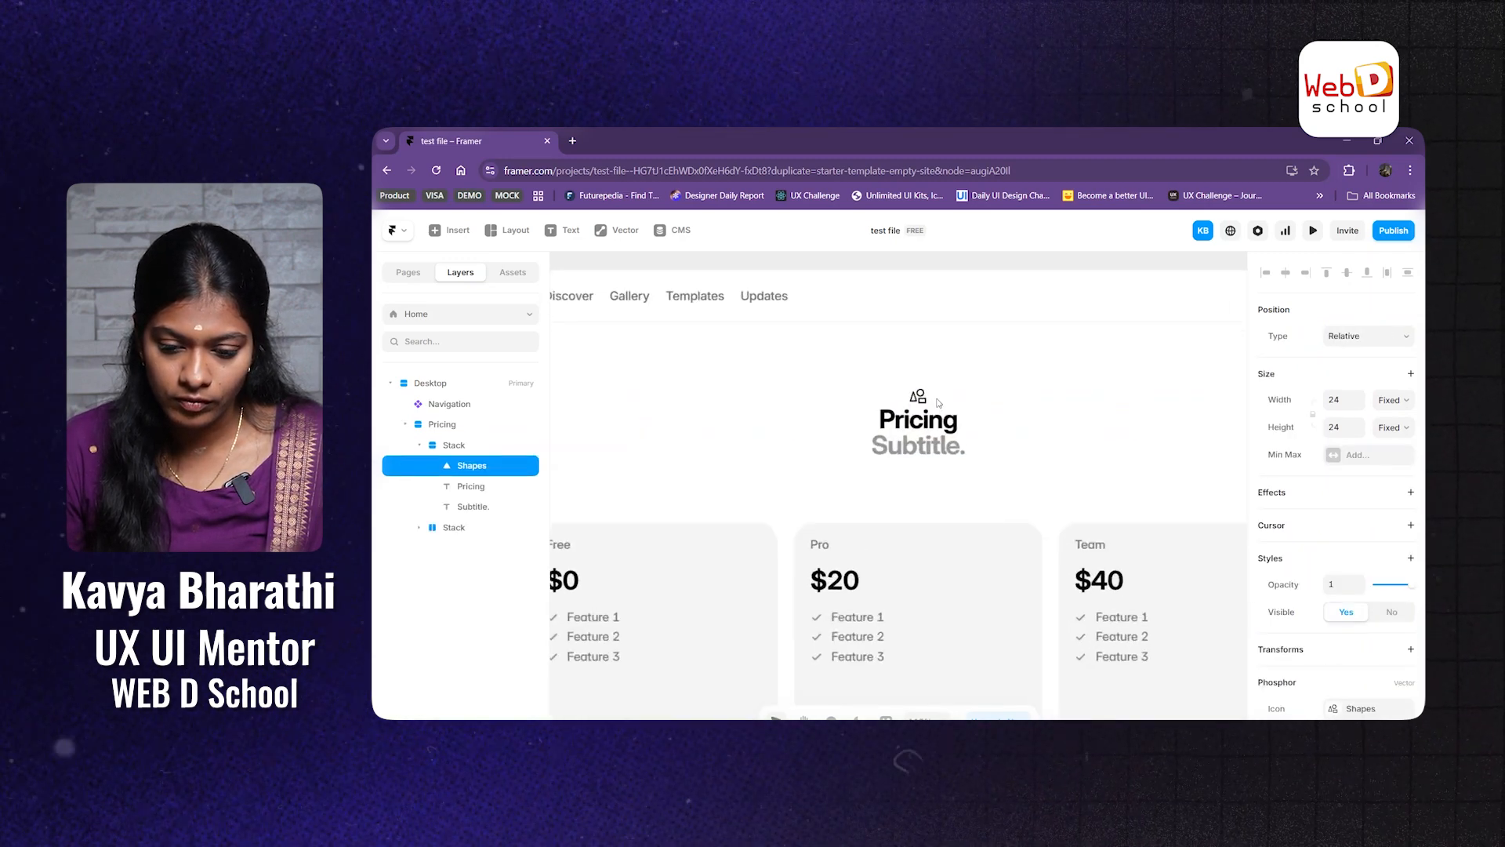
scroll(938, 403, "up", 3)
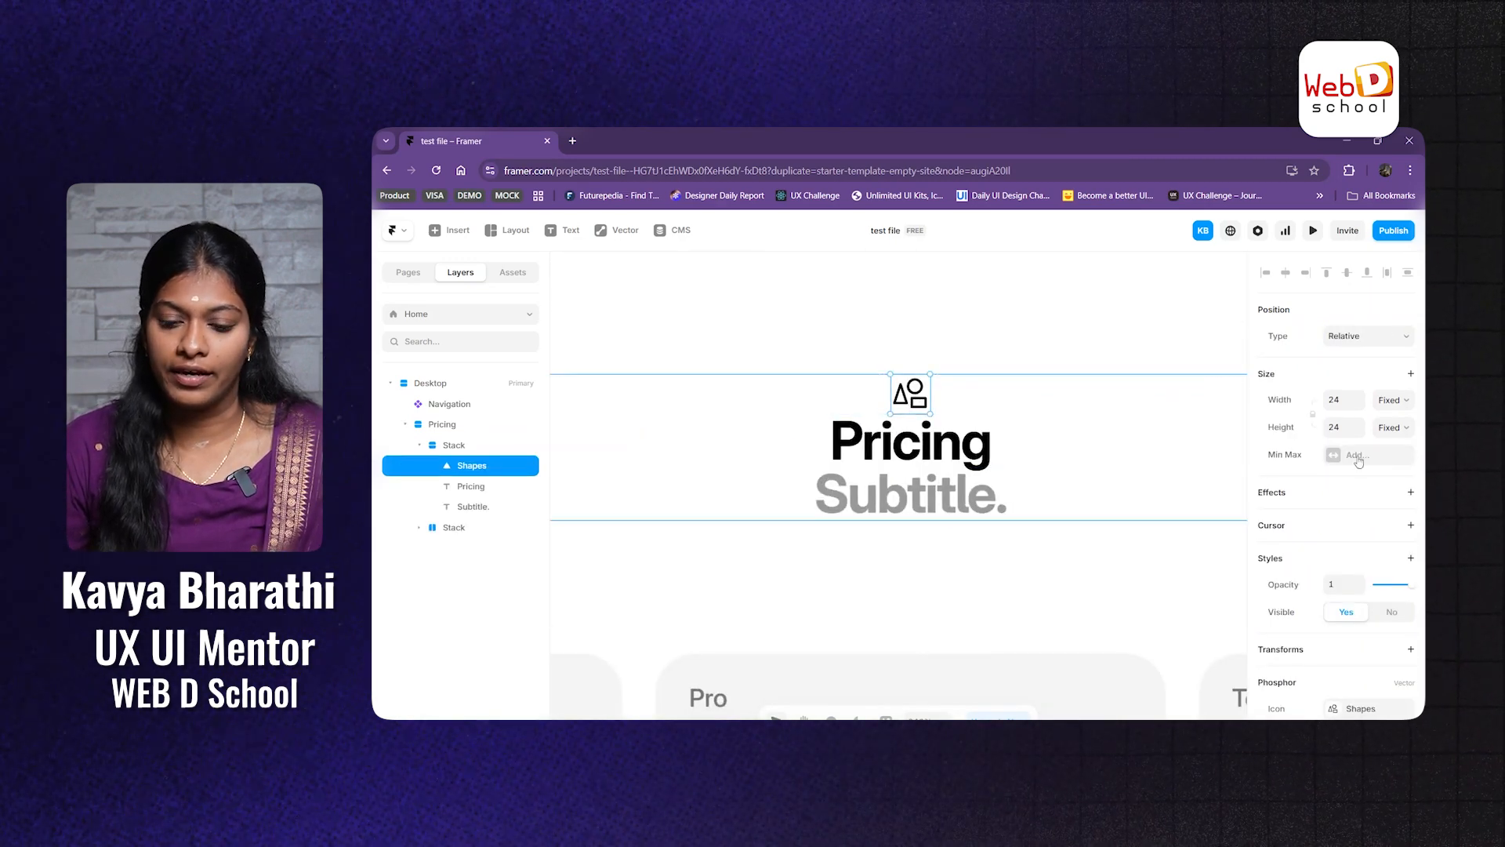
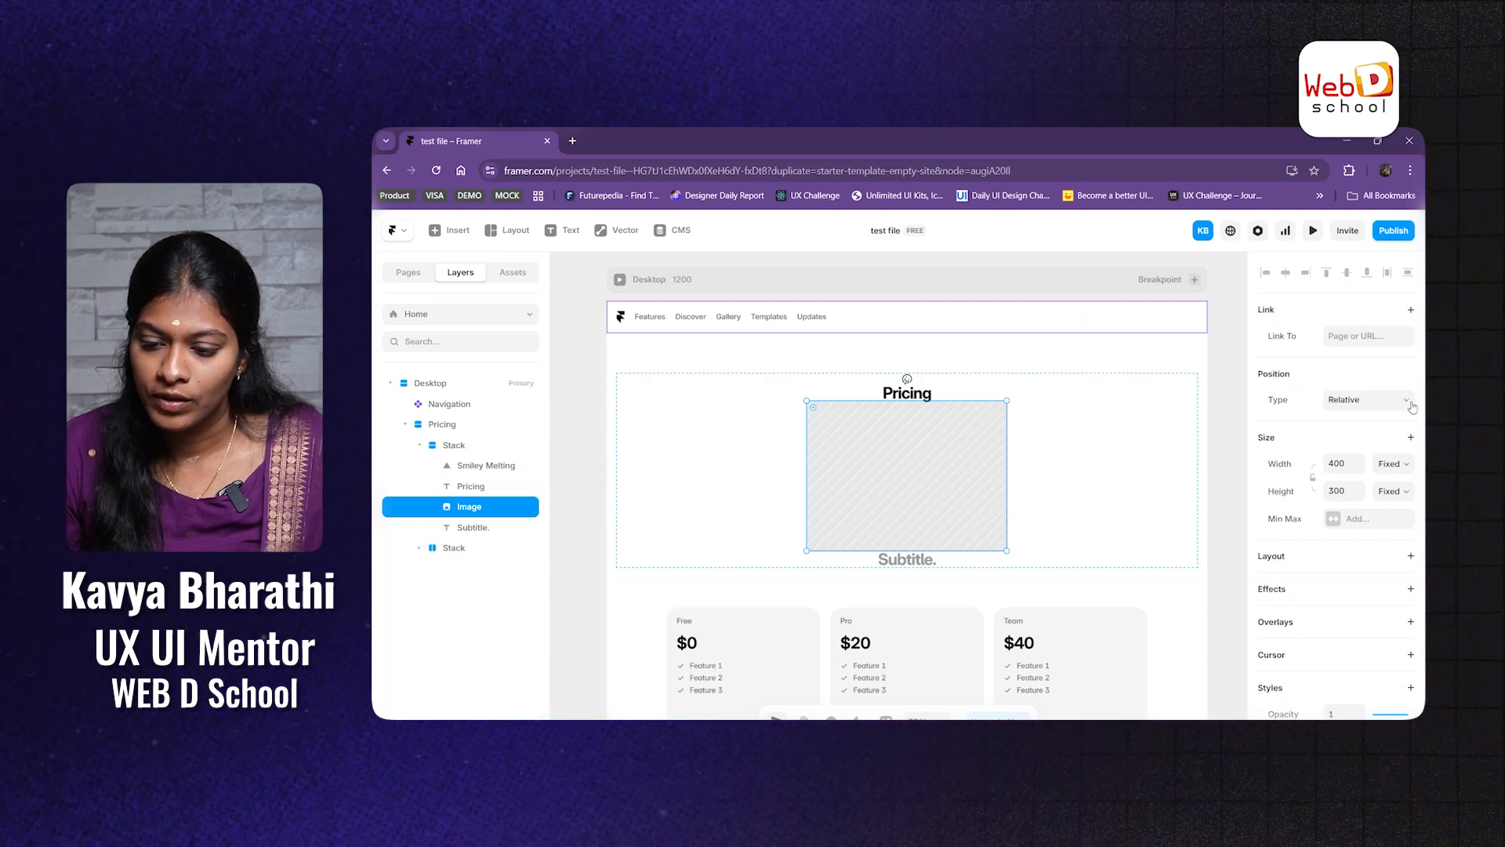
Step: Set the width of the image below the Pricing heading to Fill and upload DSC01290.JPG as its picture
left_click(1373, 404)
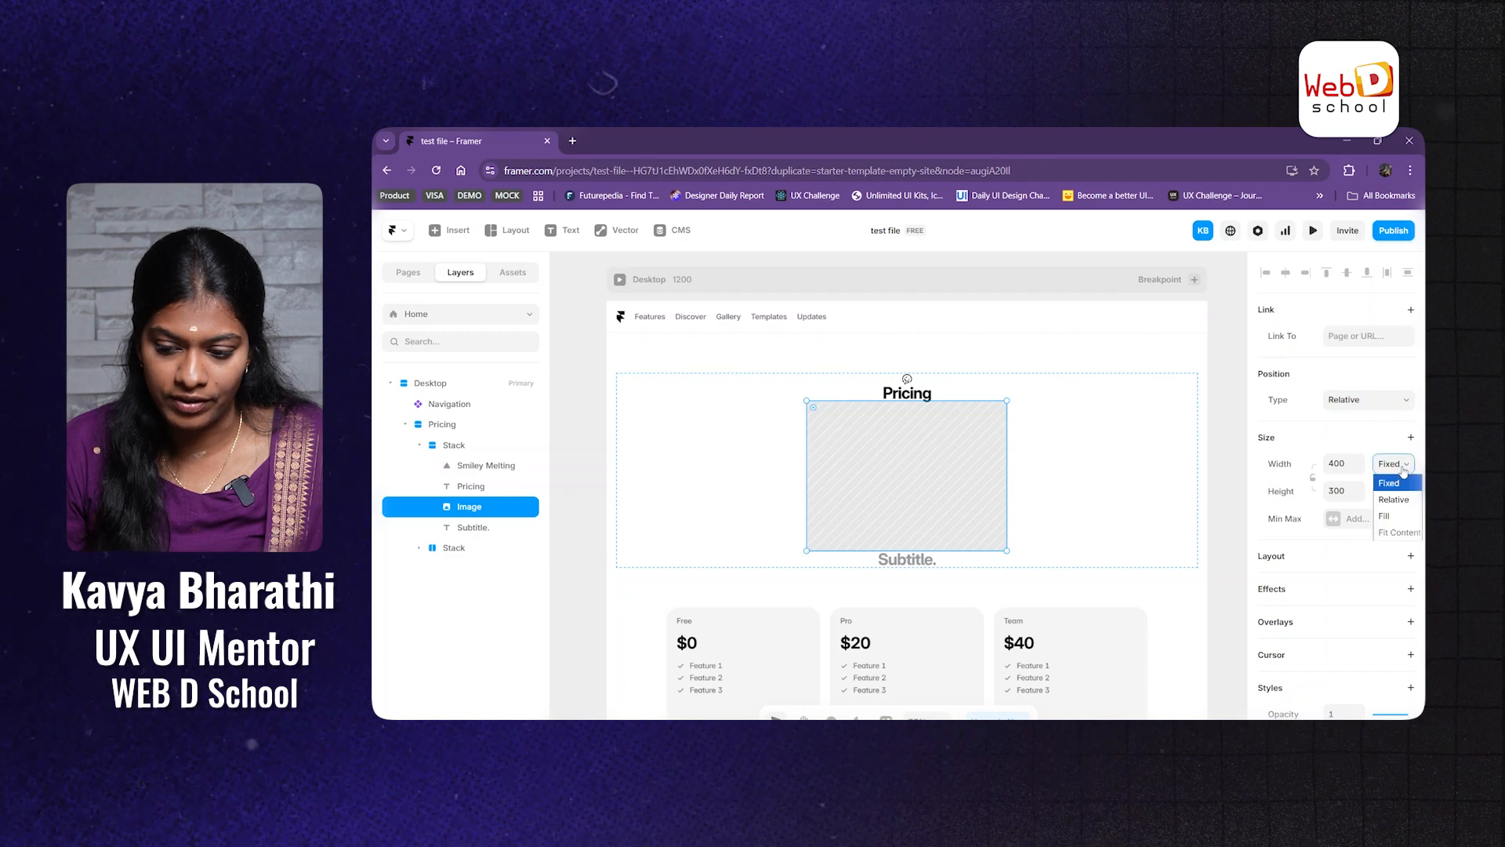
left_click(1399, 516)
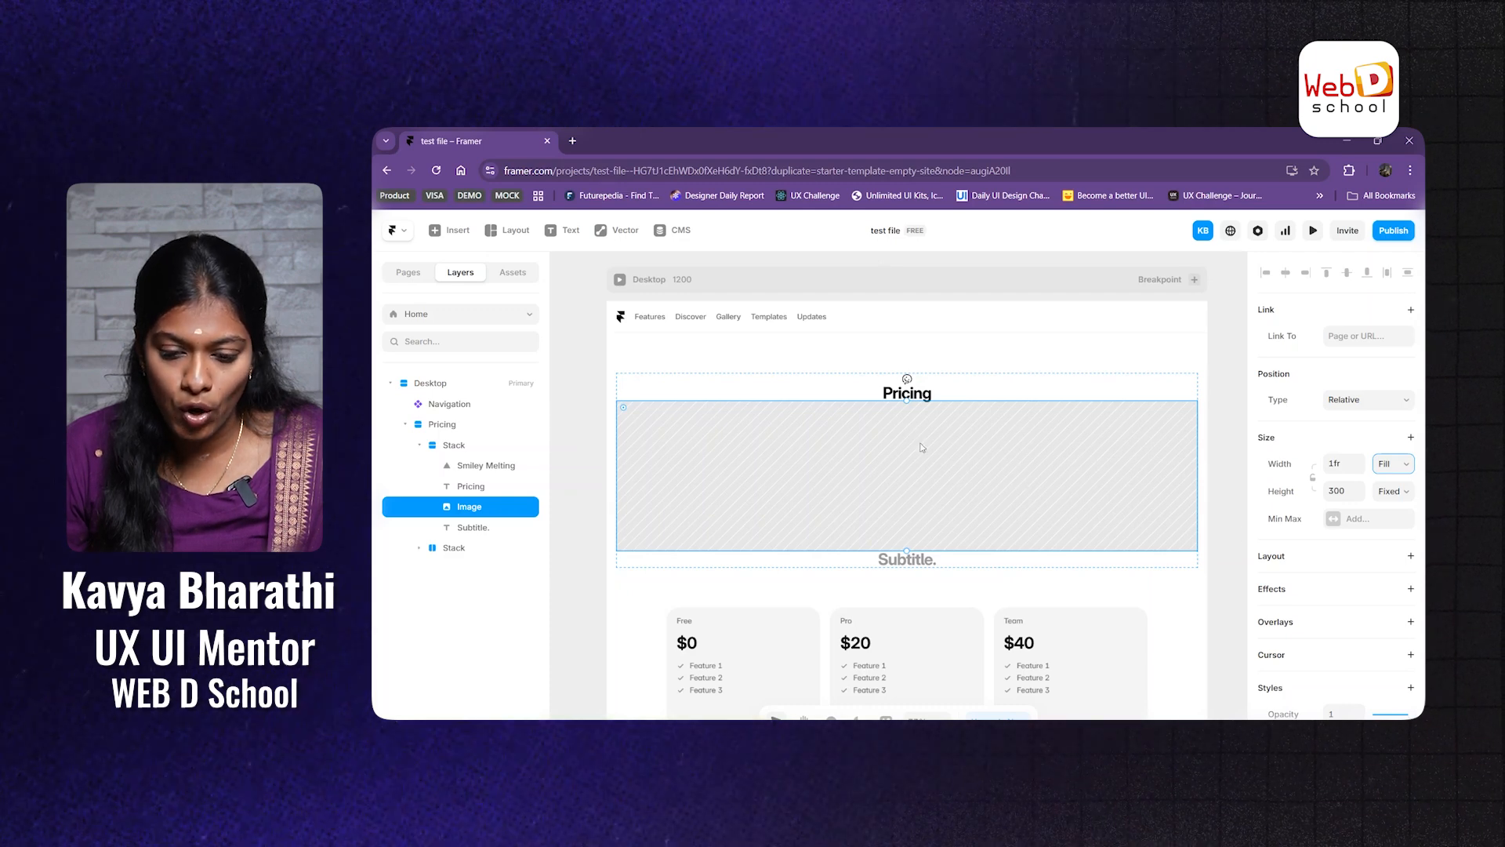
double_click(921, 472)
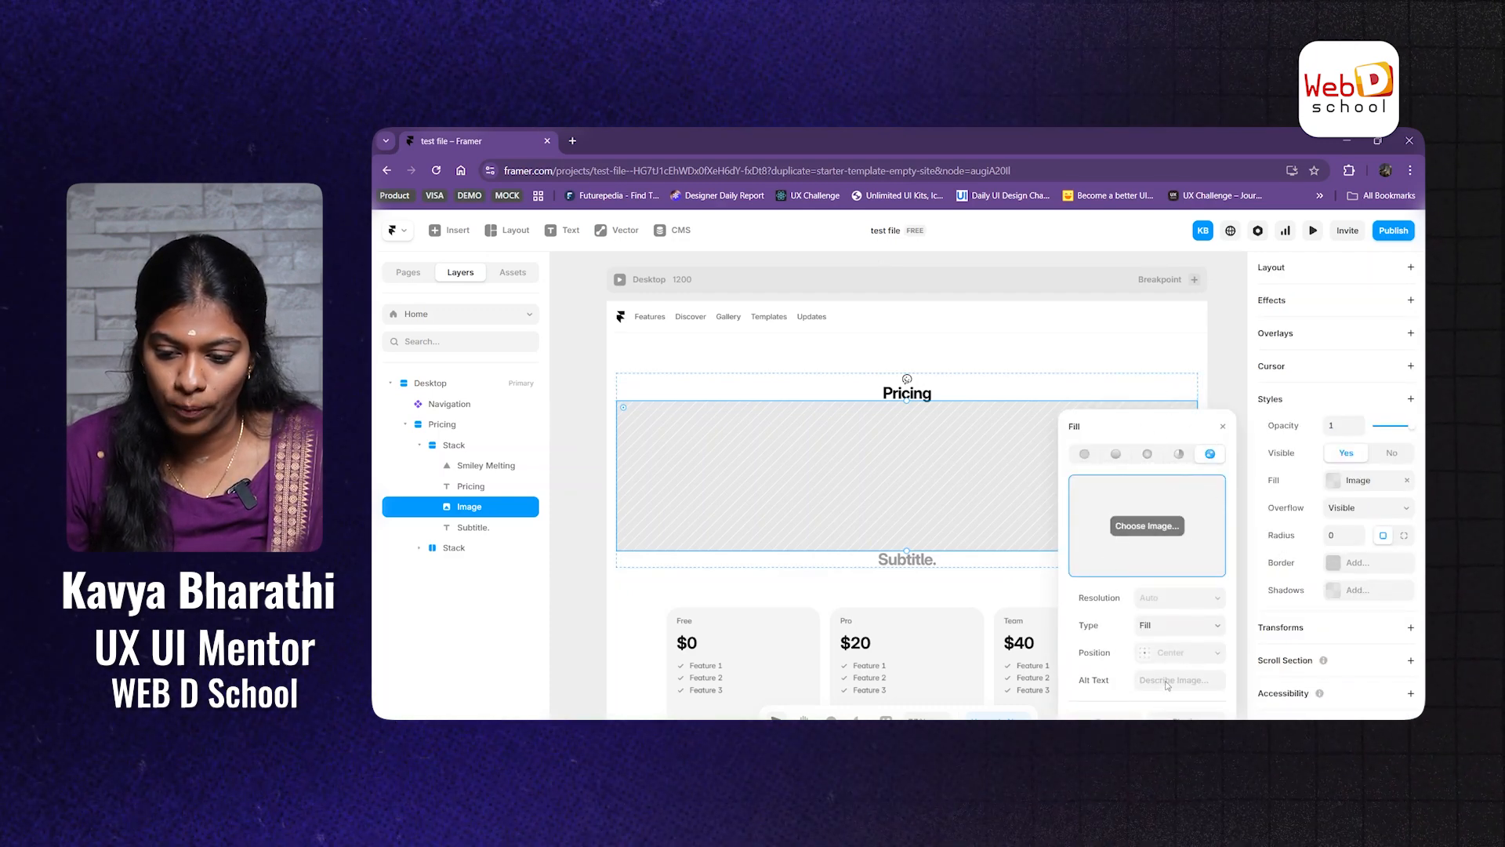
left_click(1138, 528)
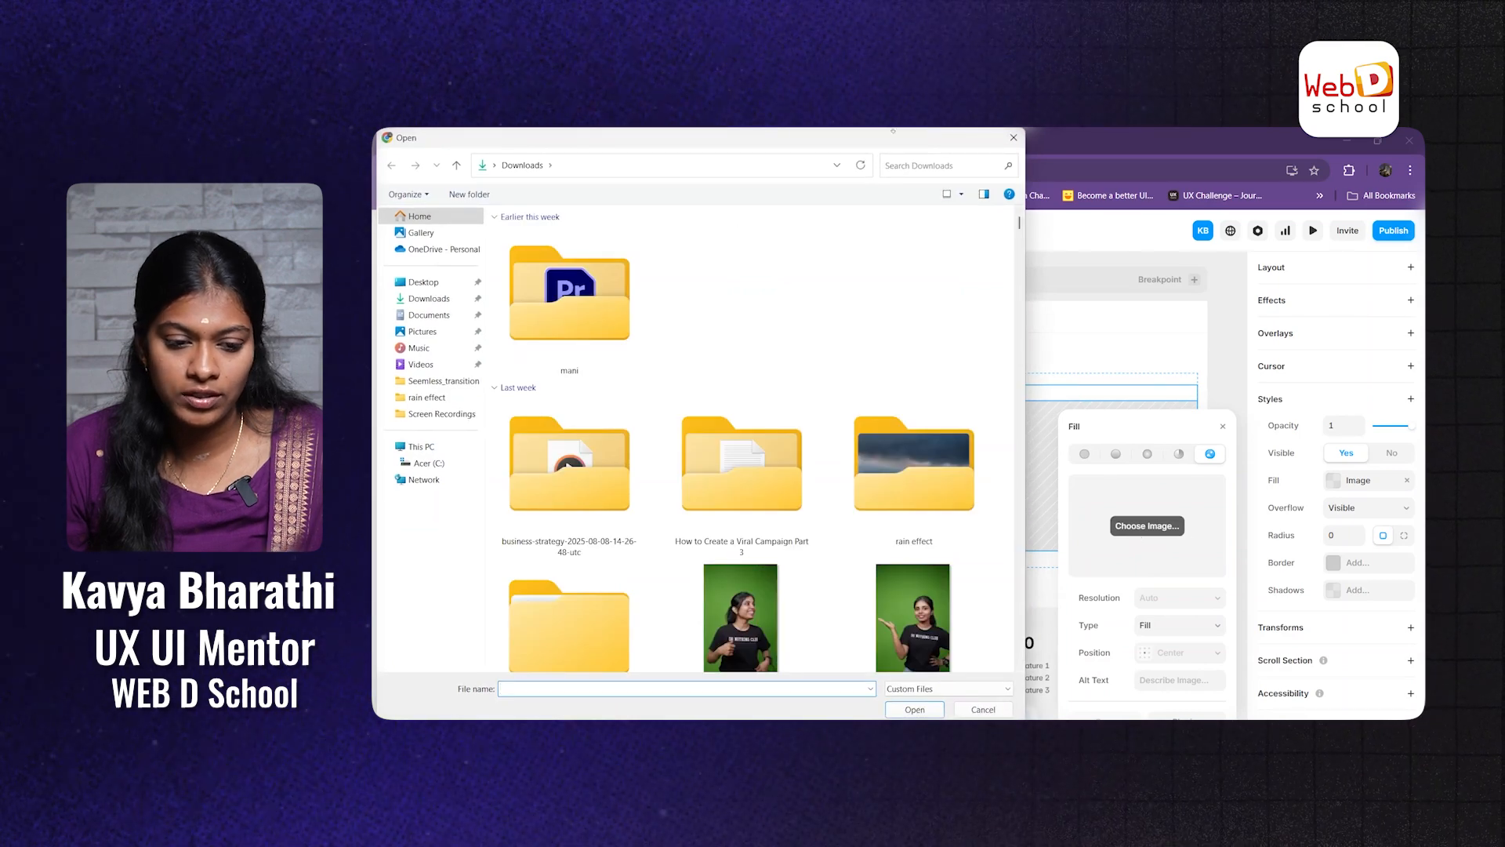
scroll(773, 424, "down", 10)
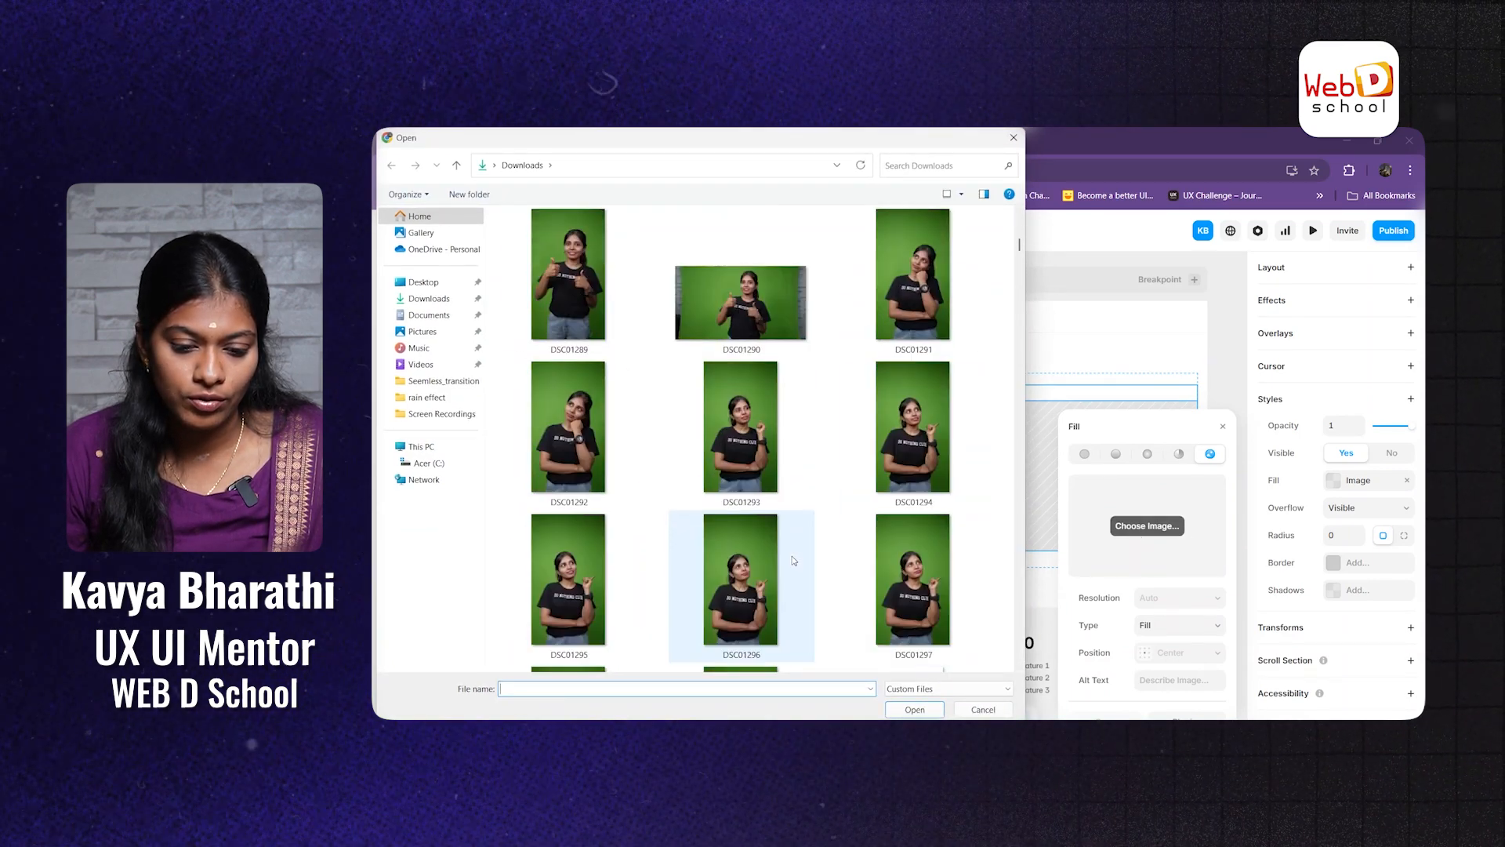
scroll(764, 540, "up", 4)
double_click(759, 314)
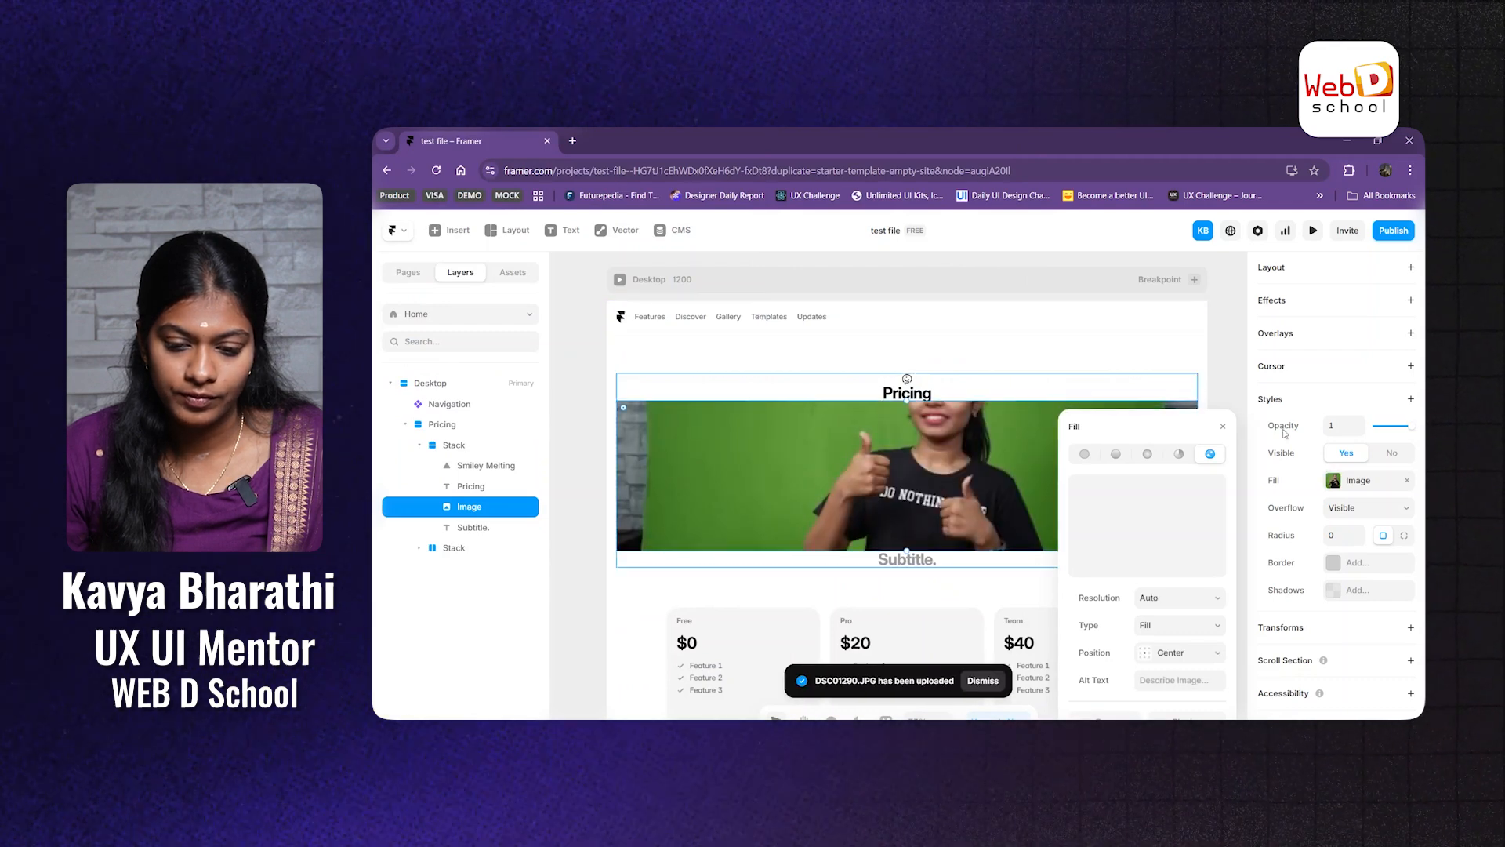
Step: Set the image fill's position to Top Center, and change it to Top Left
mouse_move(1092, 492)
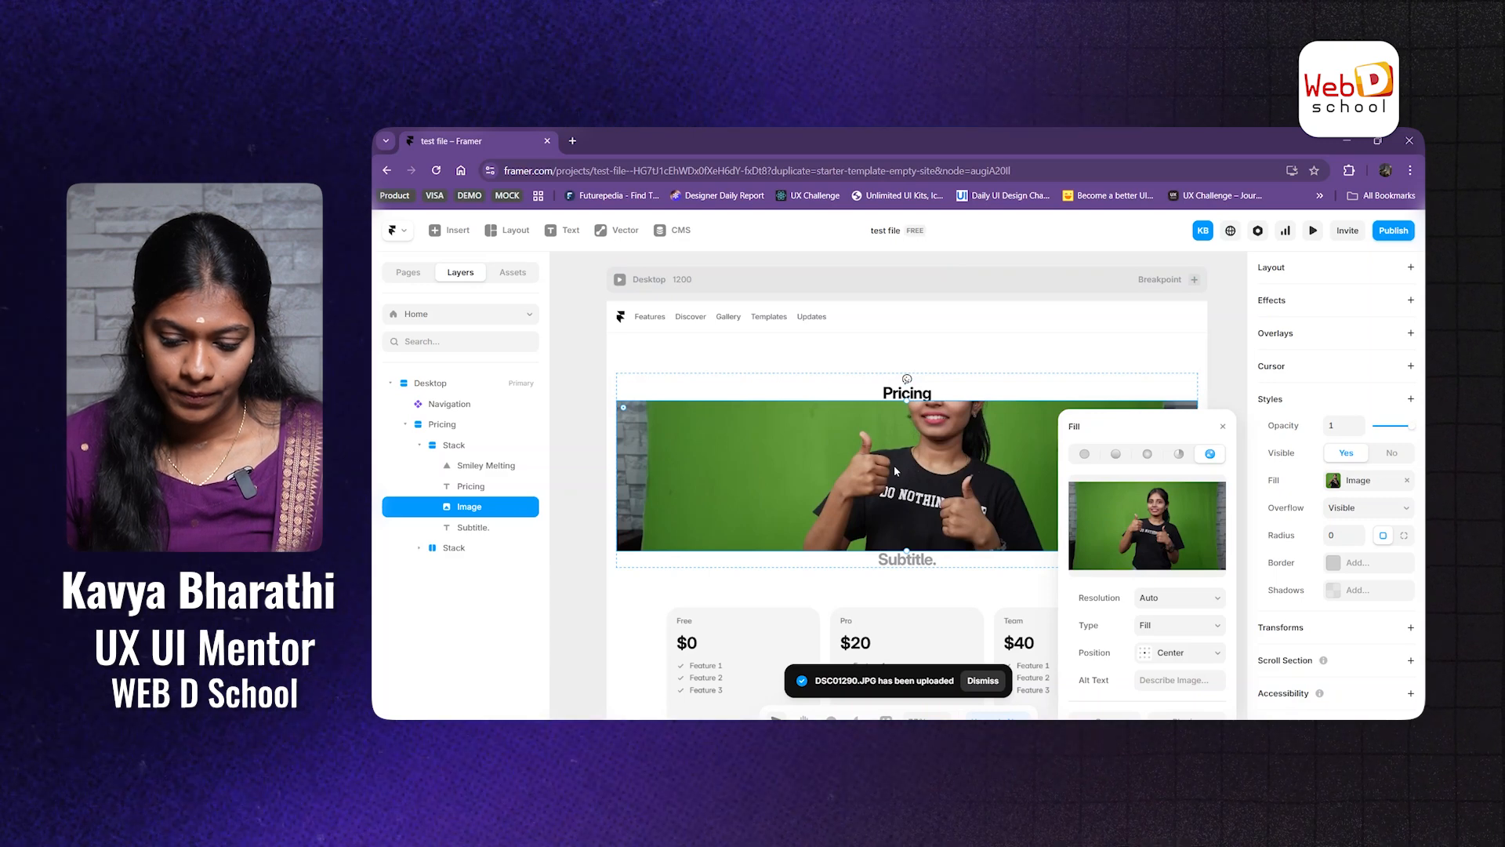
left_click(1204, 654)
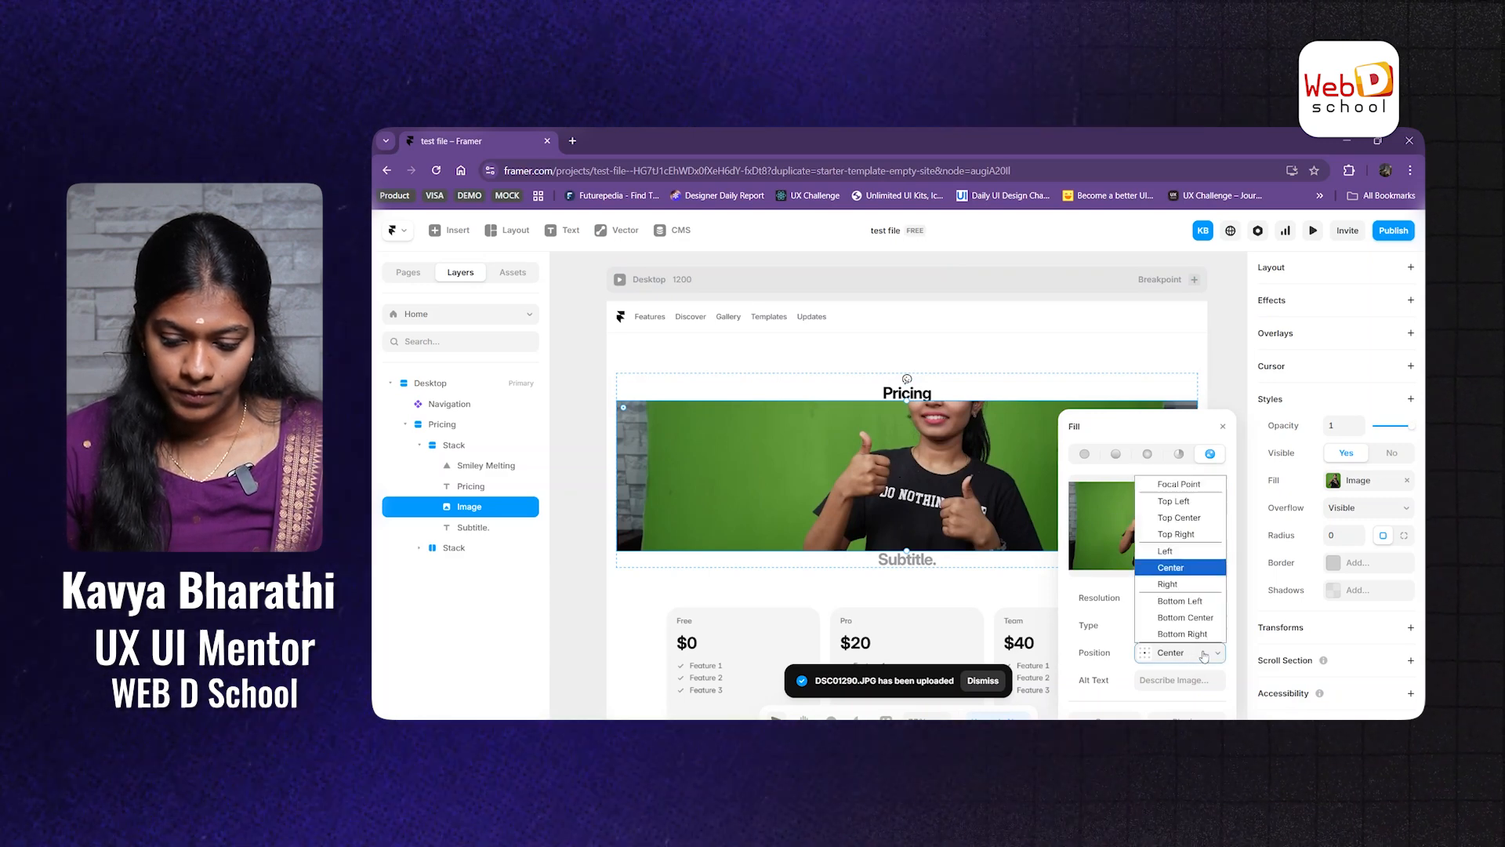
left_click(1179, 517)
left_click(1194, 657)
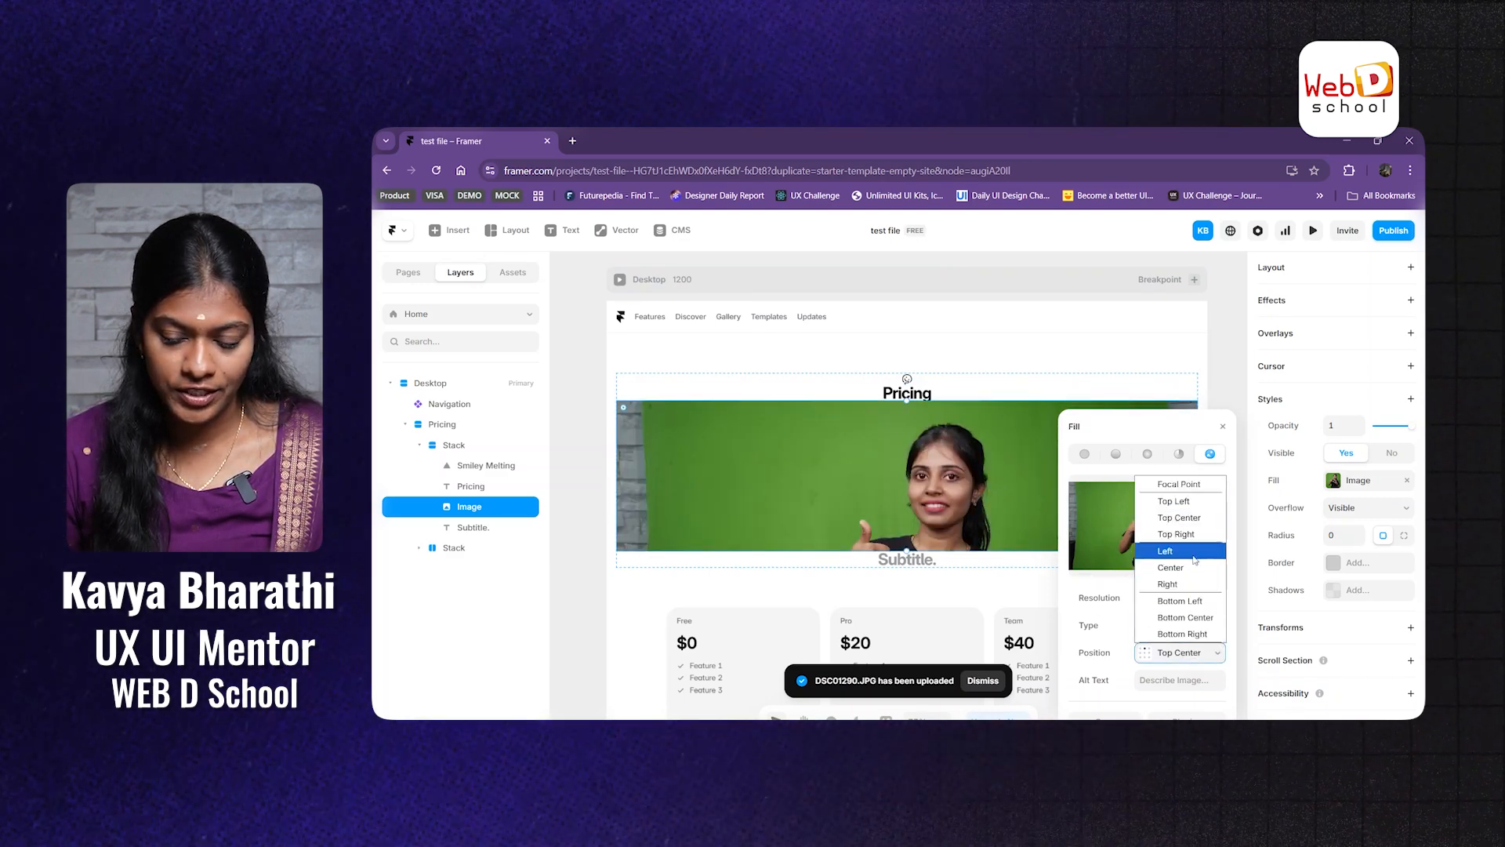
left_click(1191, 503)
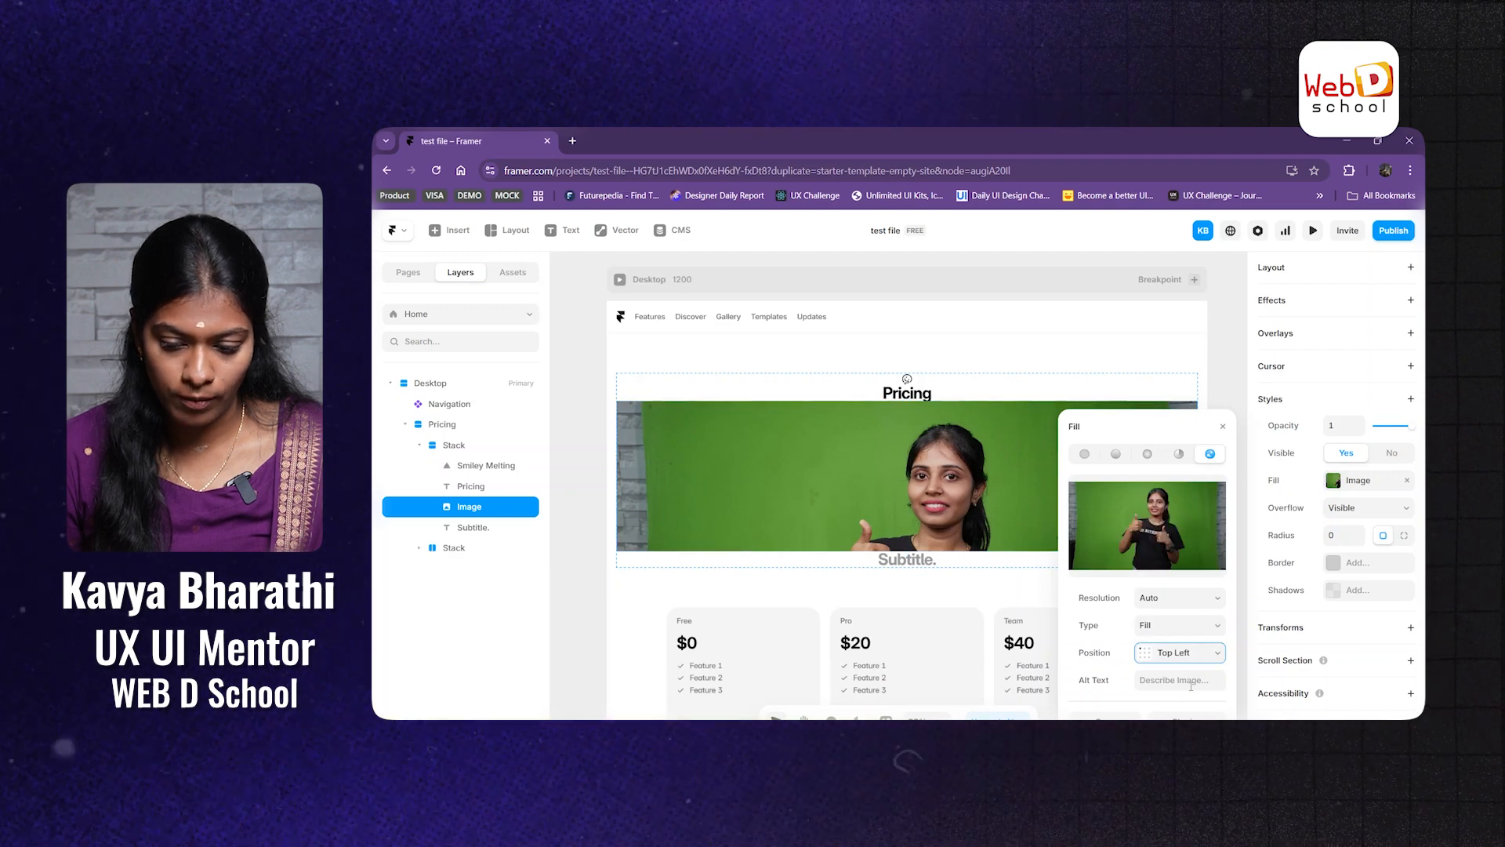
Step: Try the Center and Left positions for the image fill, undo both changes, and close the fill settings
left_click(1189, 654)
left_click(1186, 567)
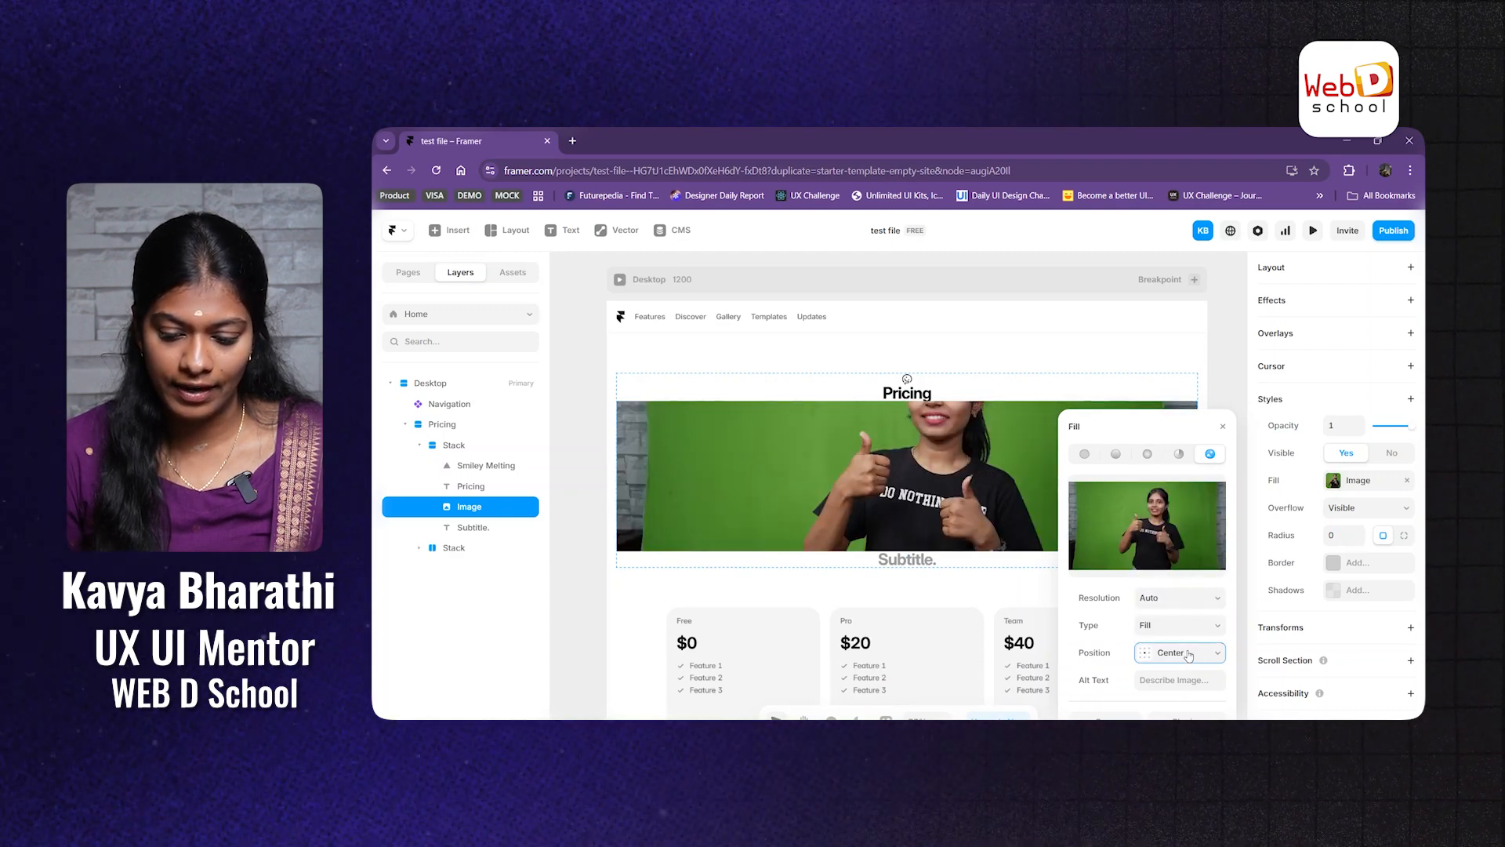
left_click(1189, 656)
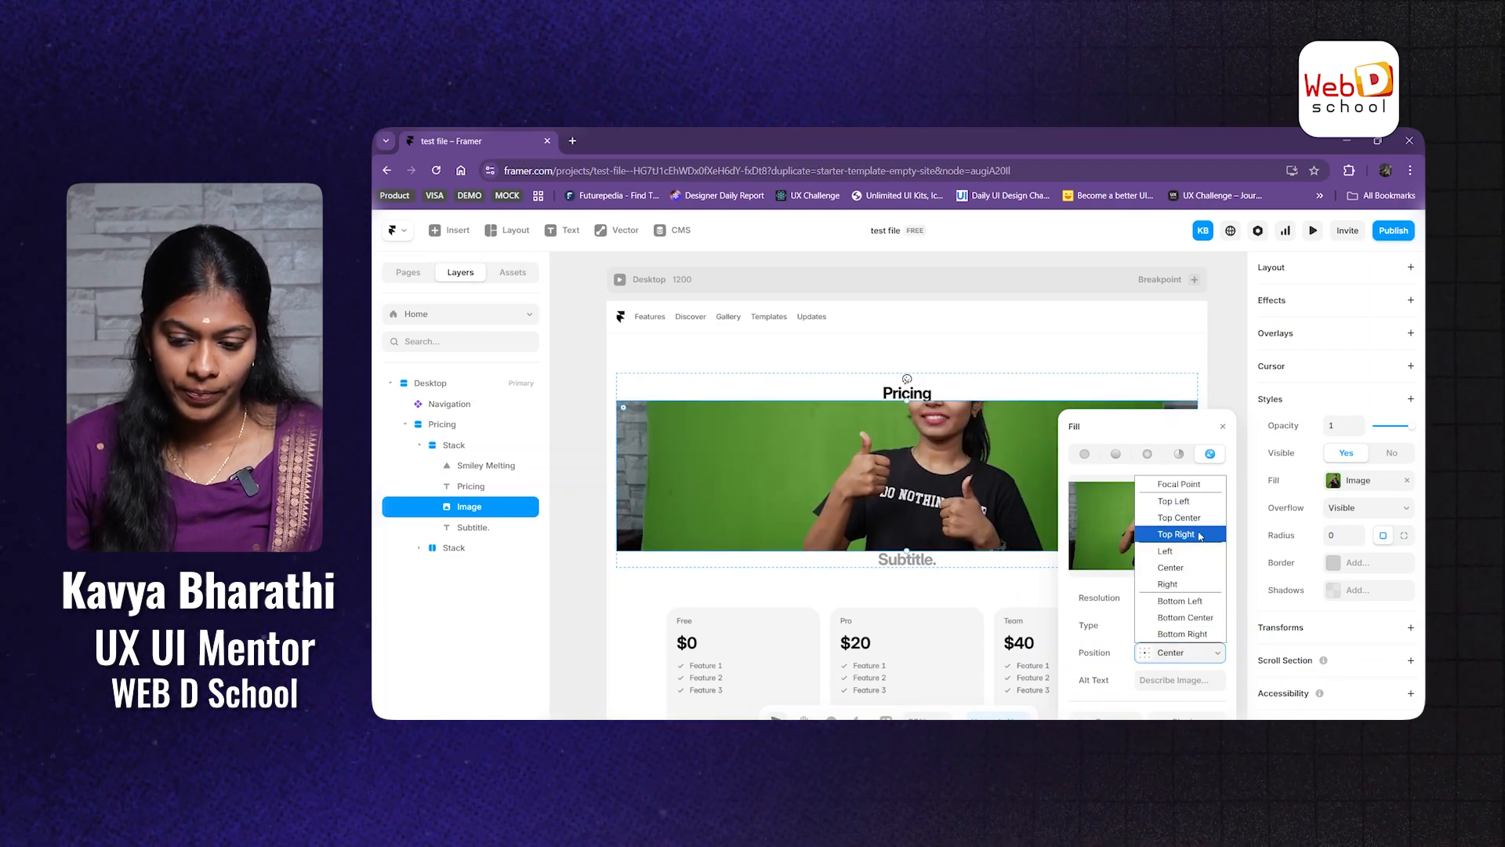
left_click(1166, 551)
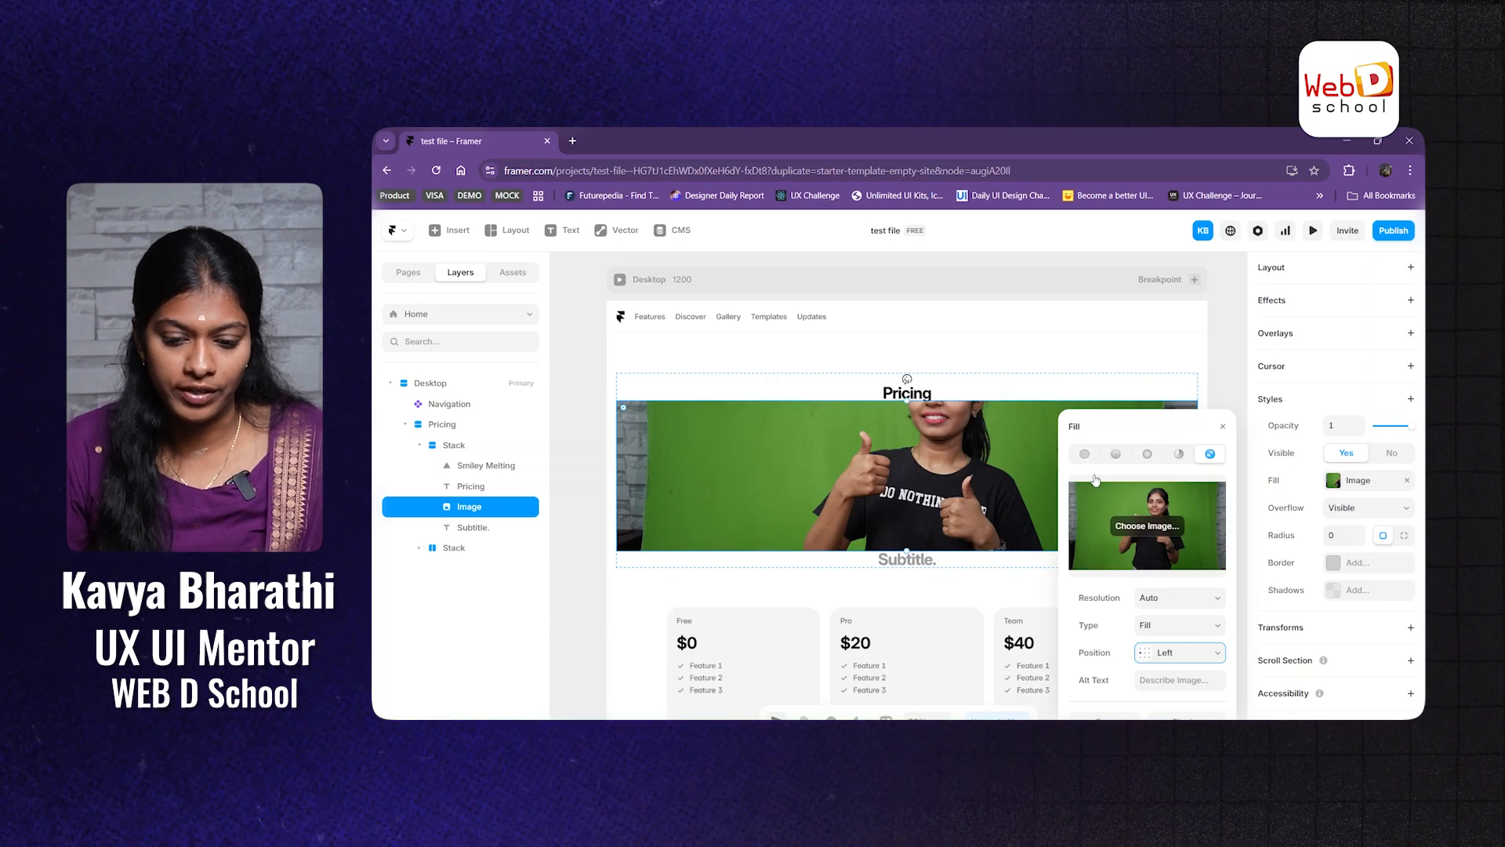
key("ctrl+z")
key("ctrl+z")
left_click(1225, 383)
scroll(1050, 428, "down", 1)
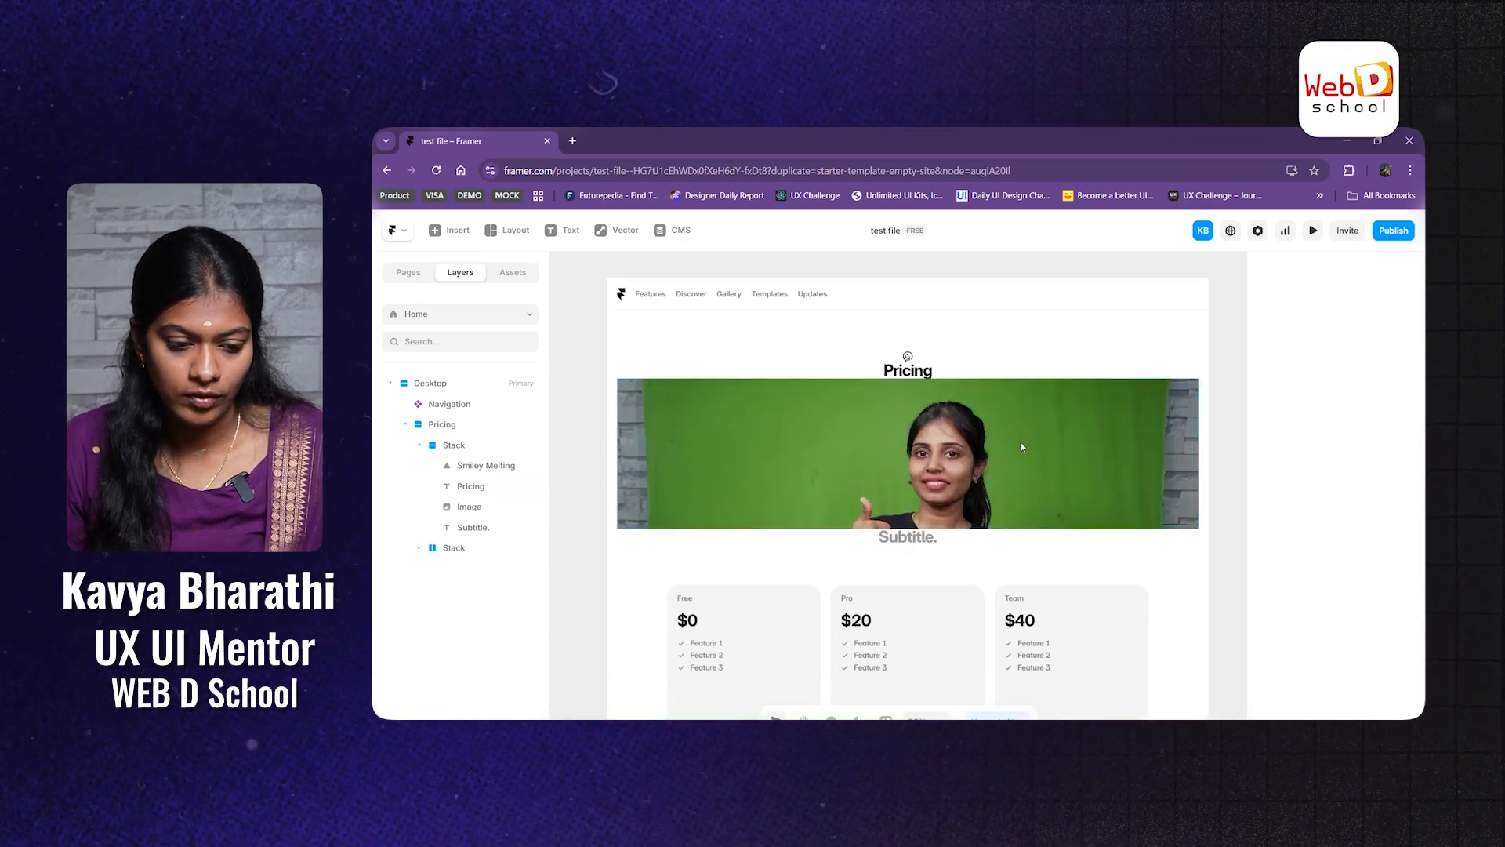
Step: Look through the insertable Media elements, covering the image, video, animation and audio options
left_click(439, 230)
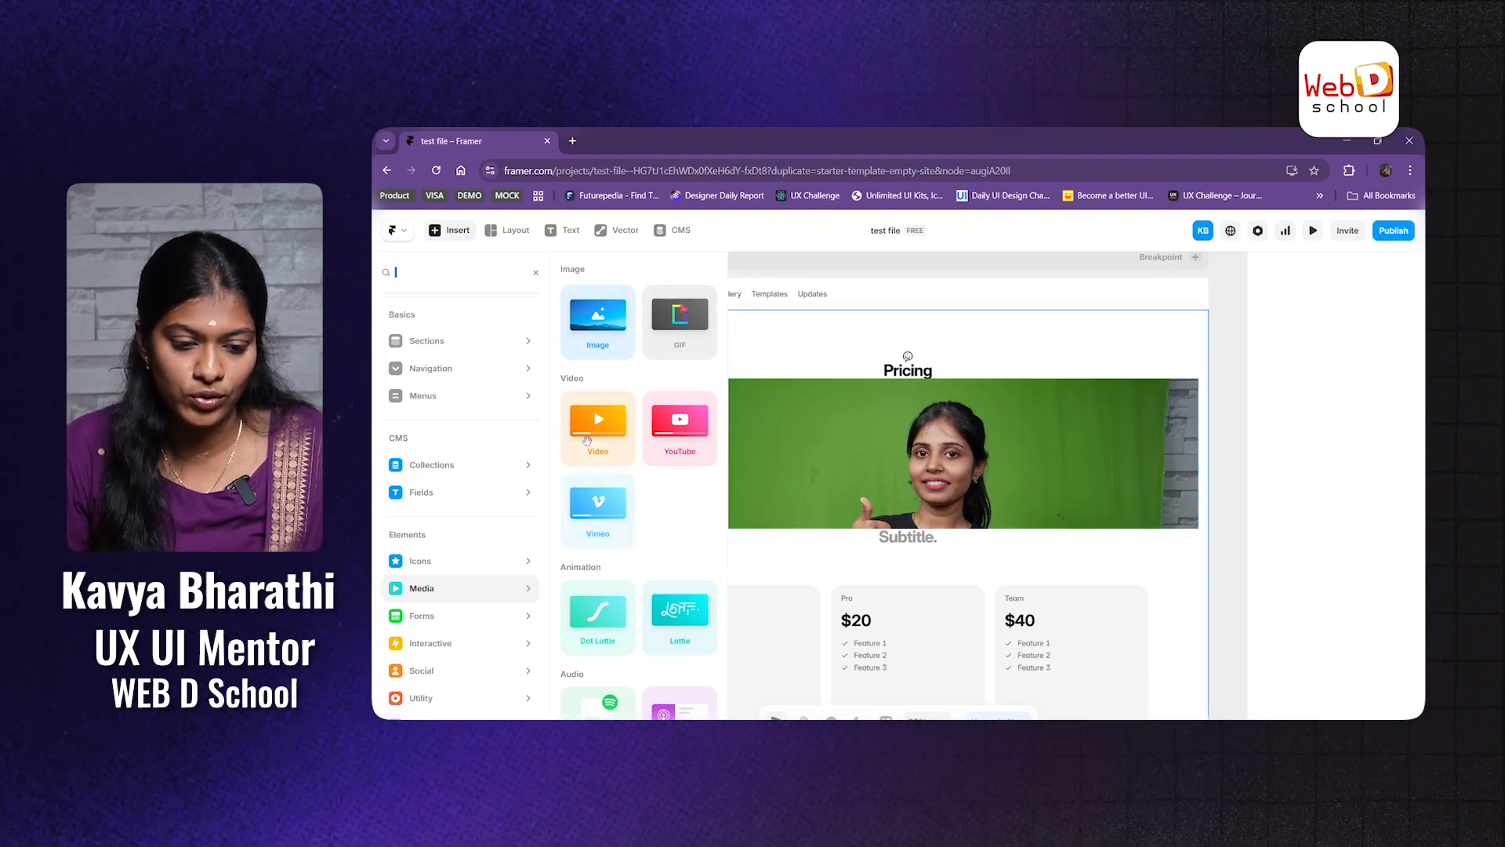
scroll(690, 392, "down", 1)
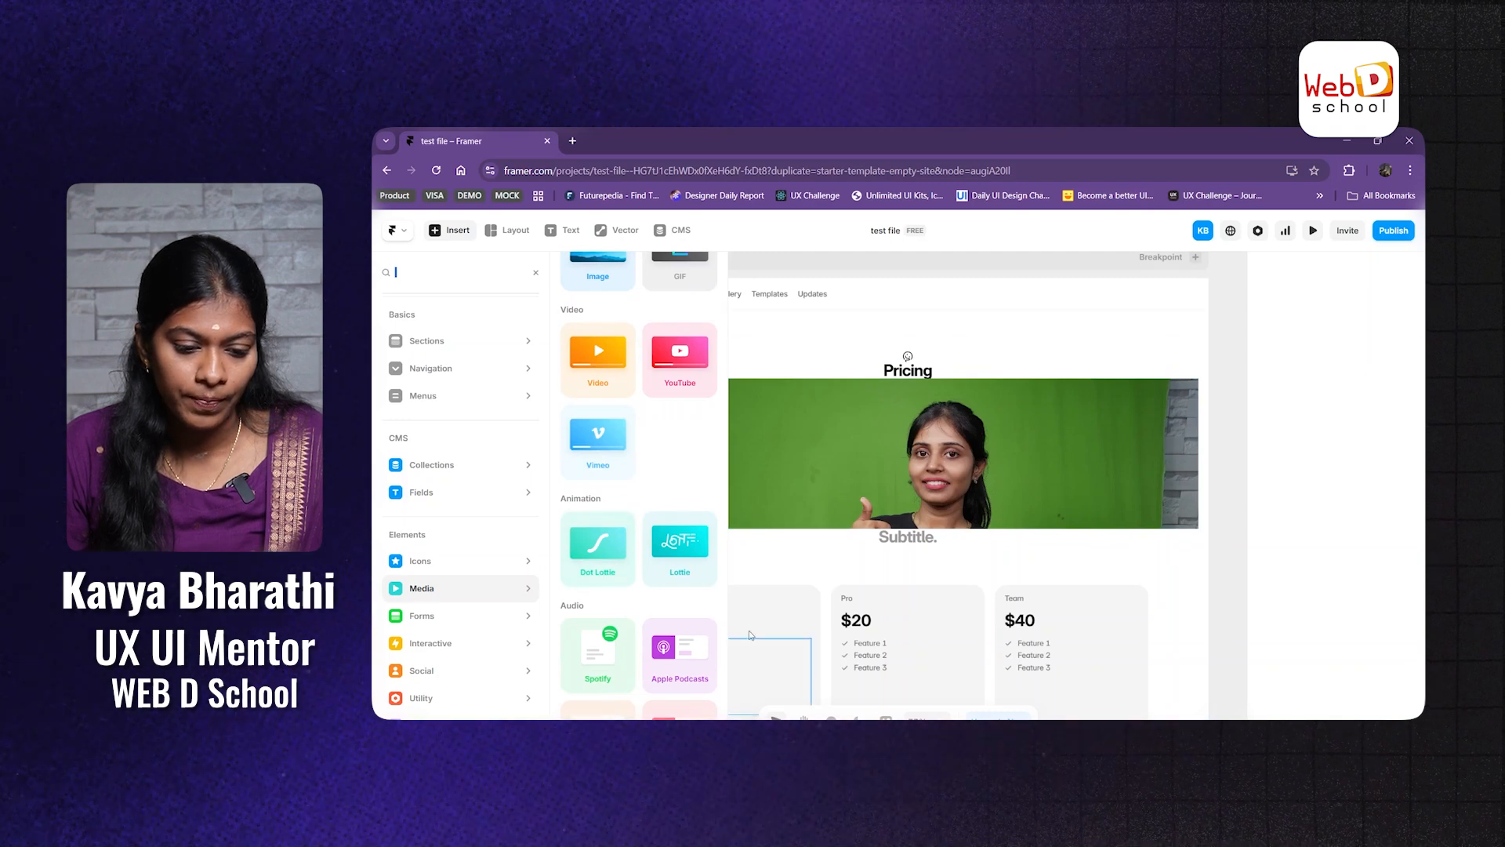
scroll(609, 524, "down", 2)
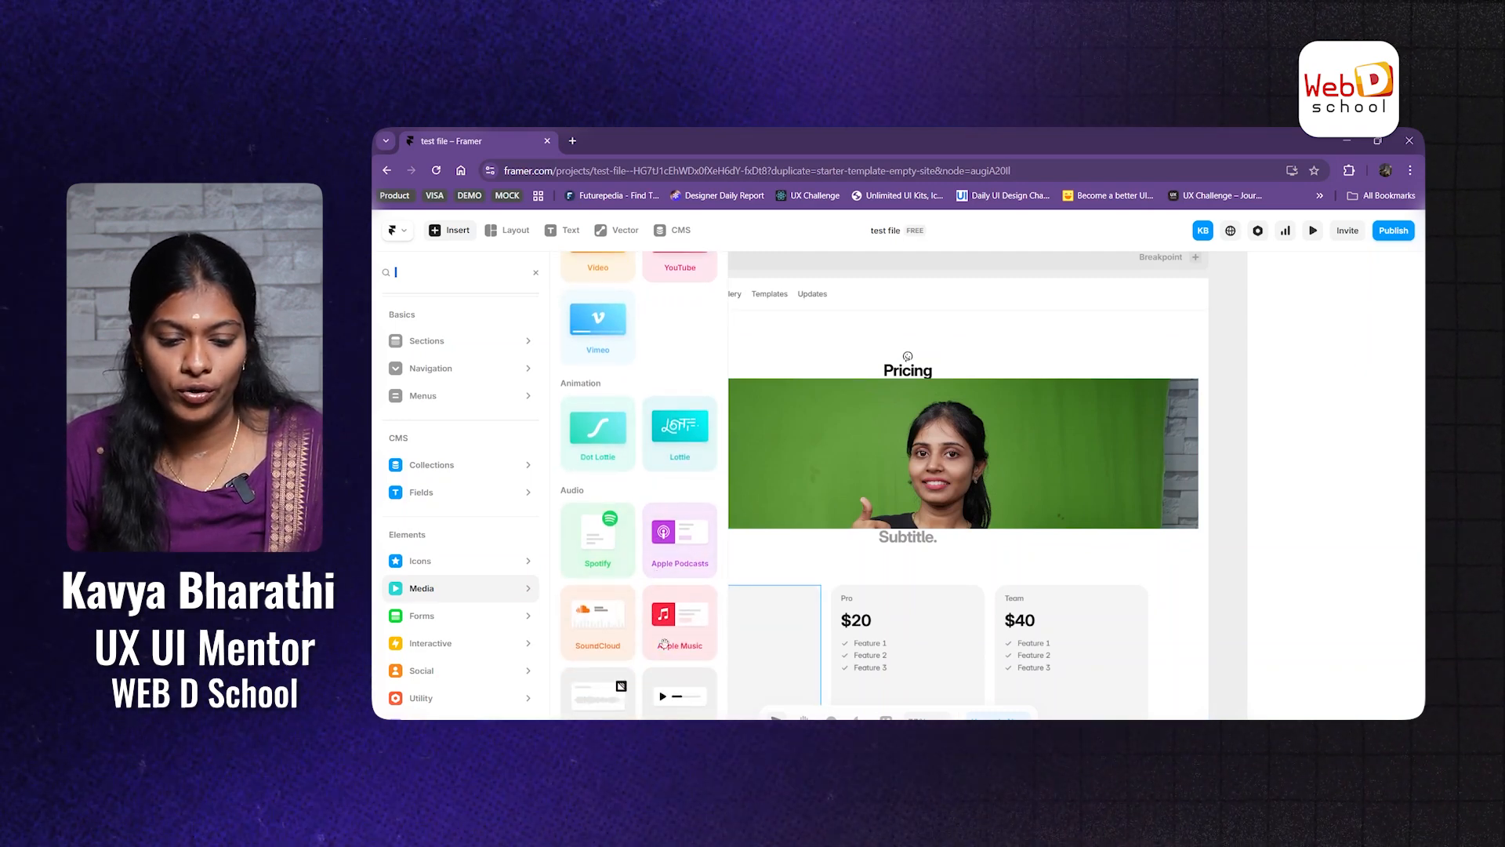
scroll(664, 644, "down", 10)
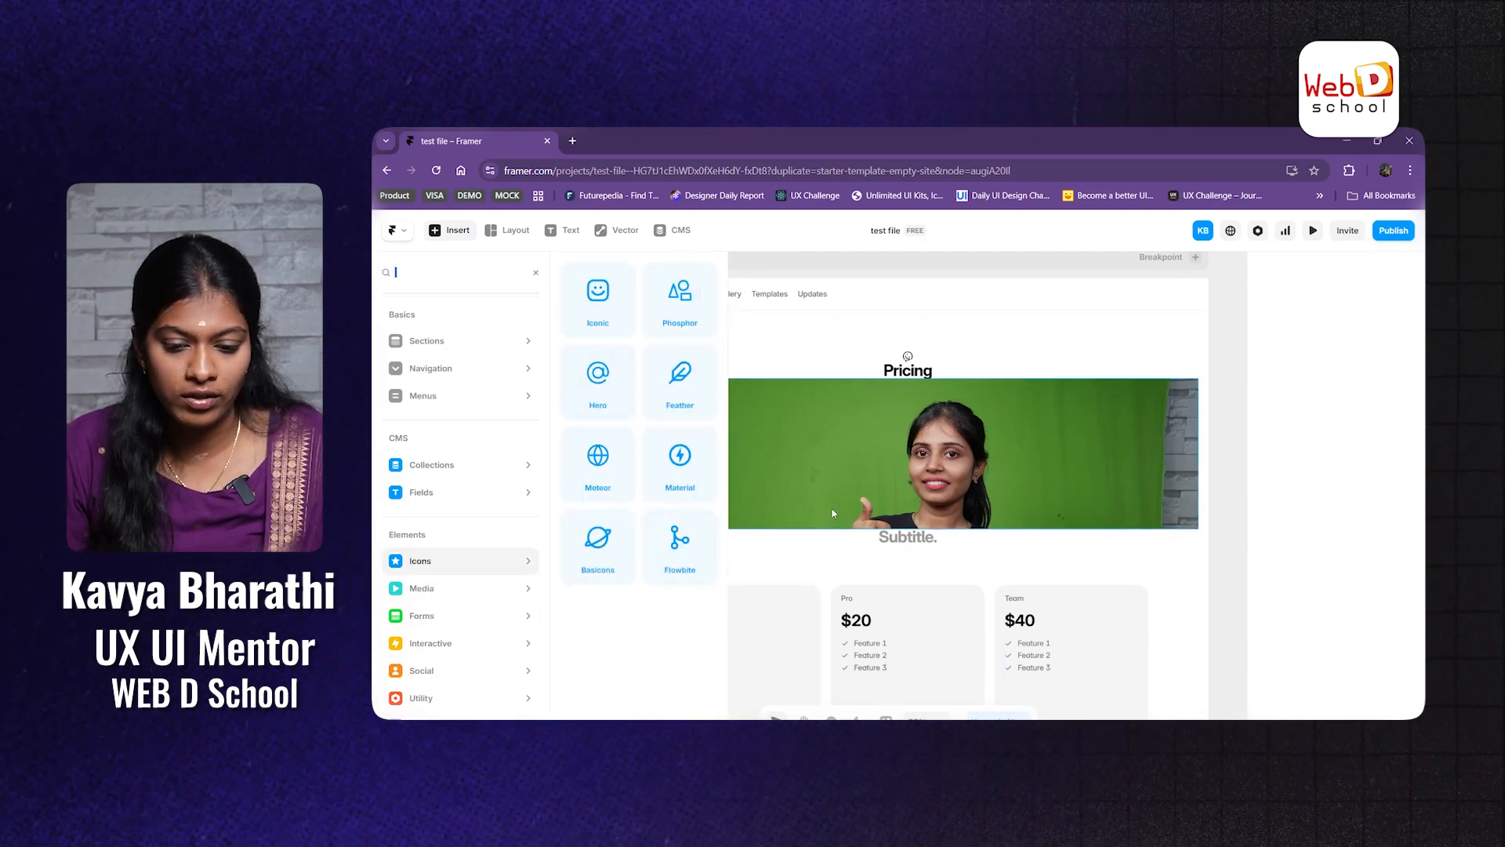
left_click(426, 600)
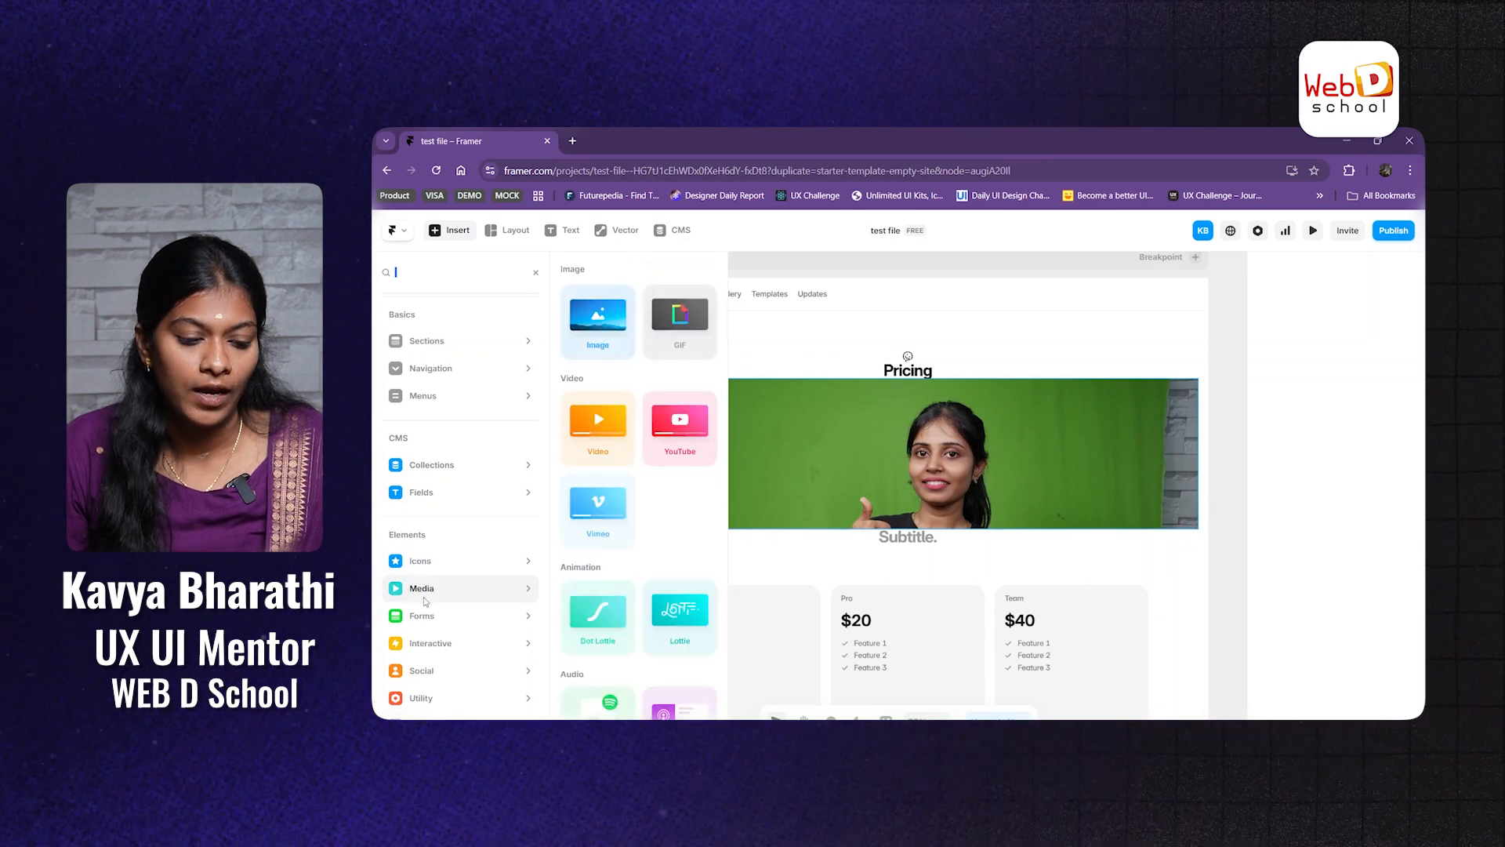
Step: Look through the Forms elements and insert a Mailchimp signup form onto the canvas
left_click(416, 617)
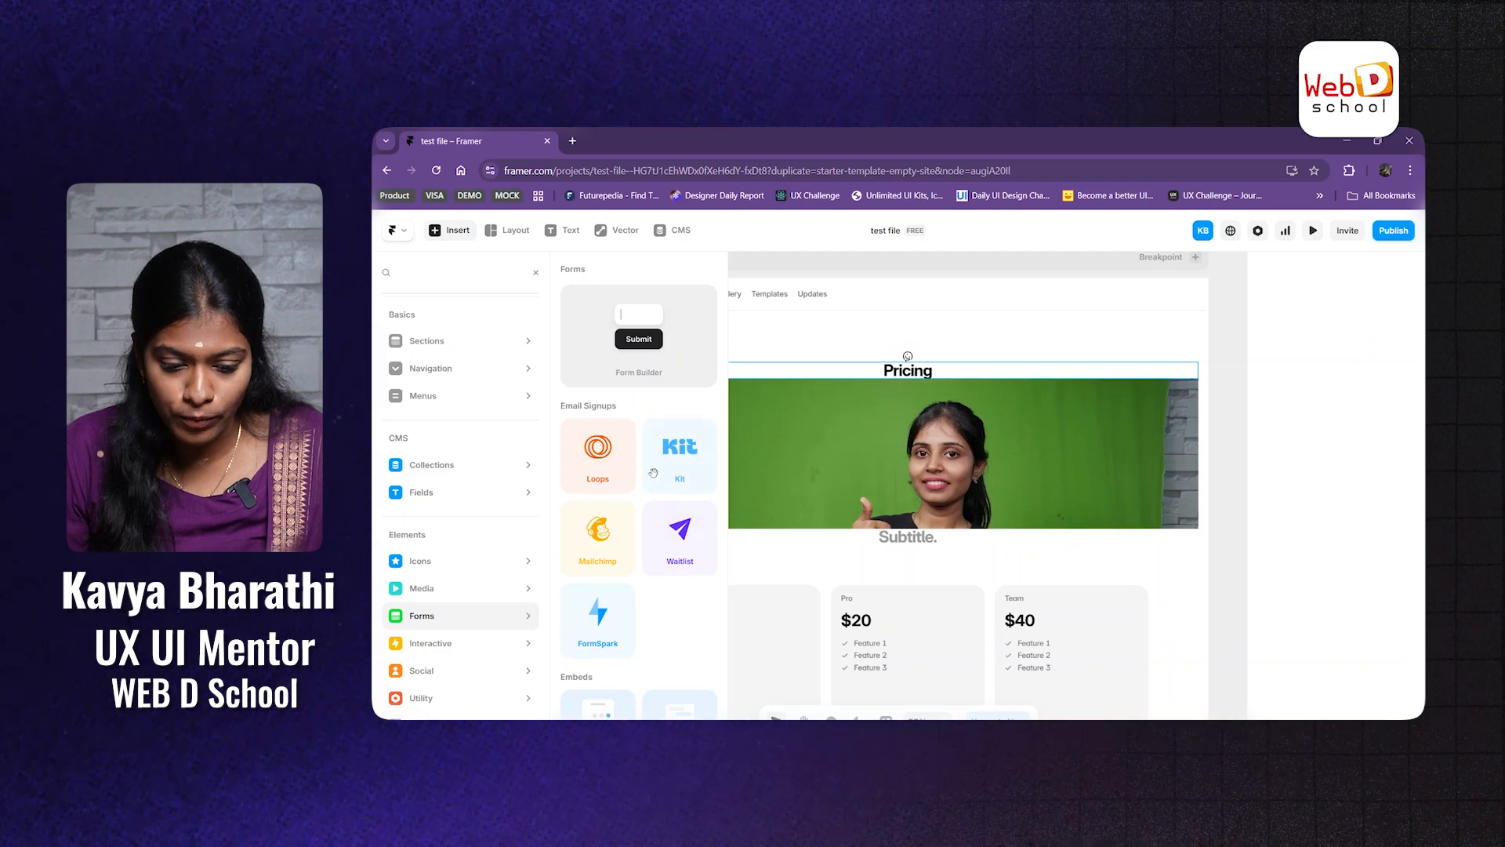
scroll(640, 585, "down", 1)
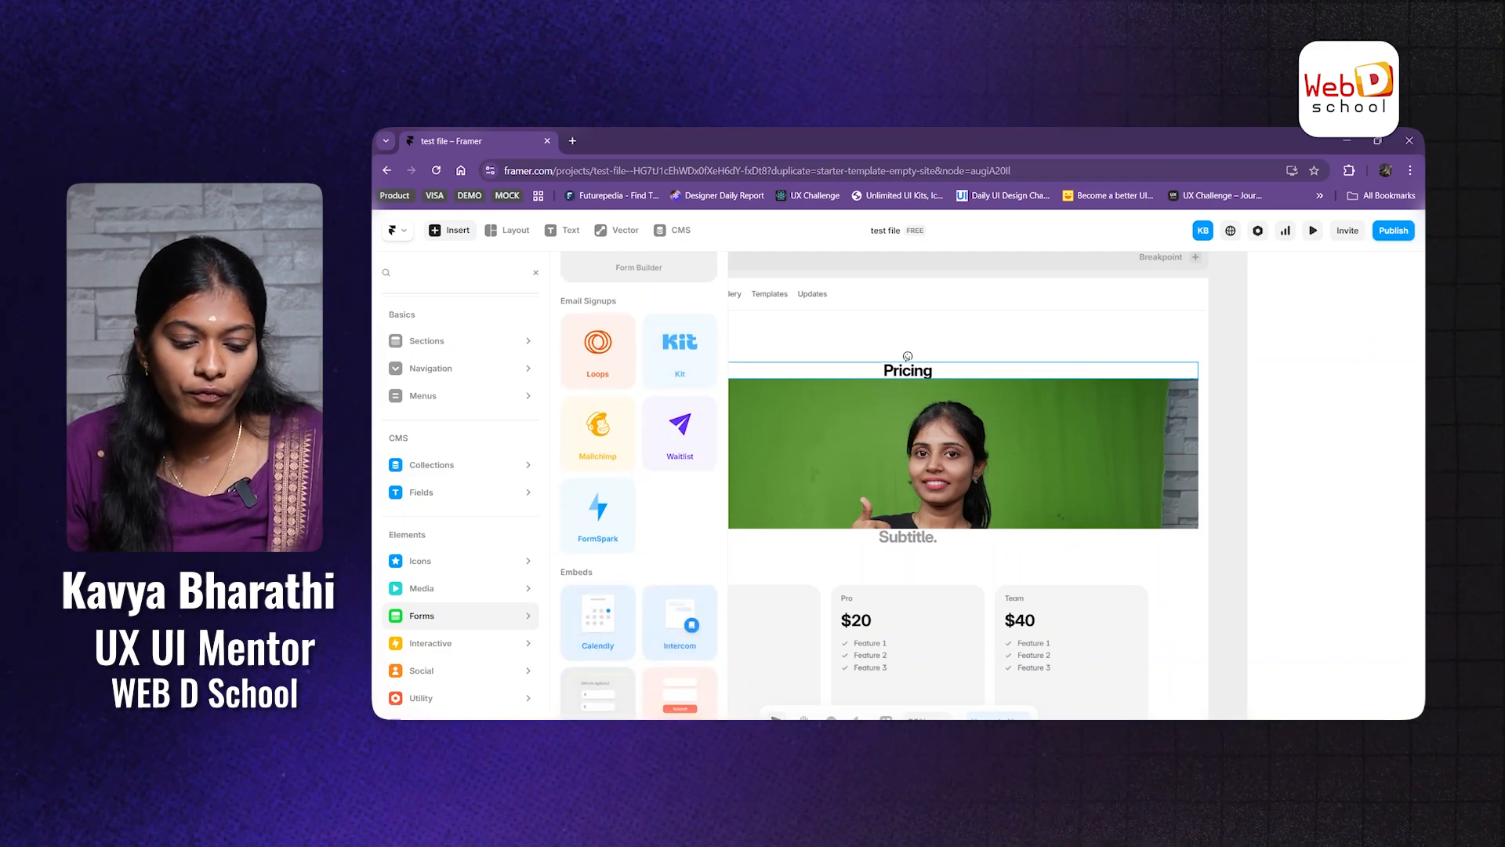
scroll(605, 630, "up", 1)
left_click(594, 556)
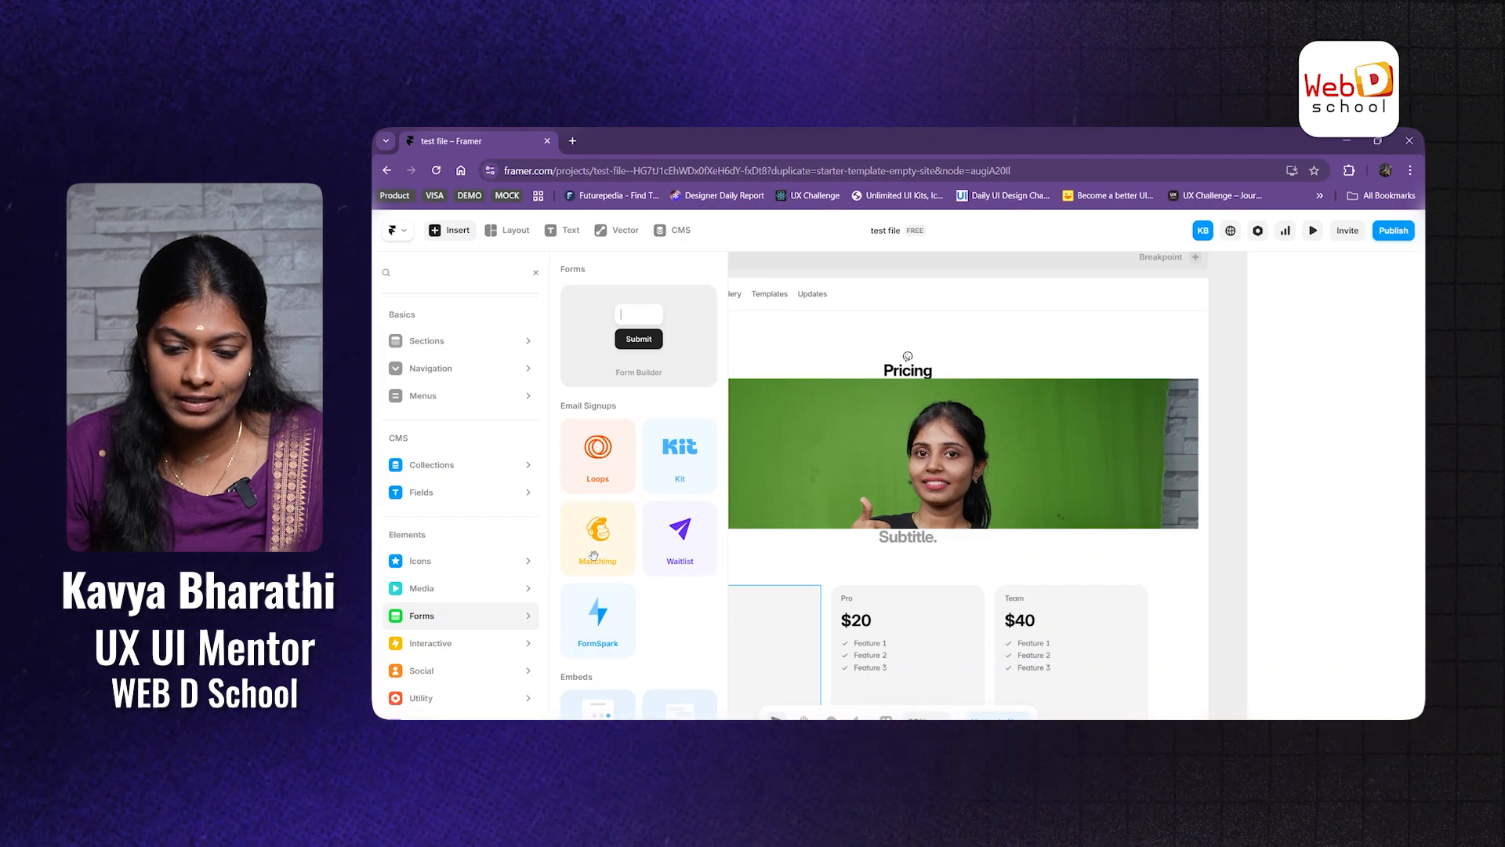
scroll(958, 541, "down", 1)
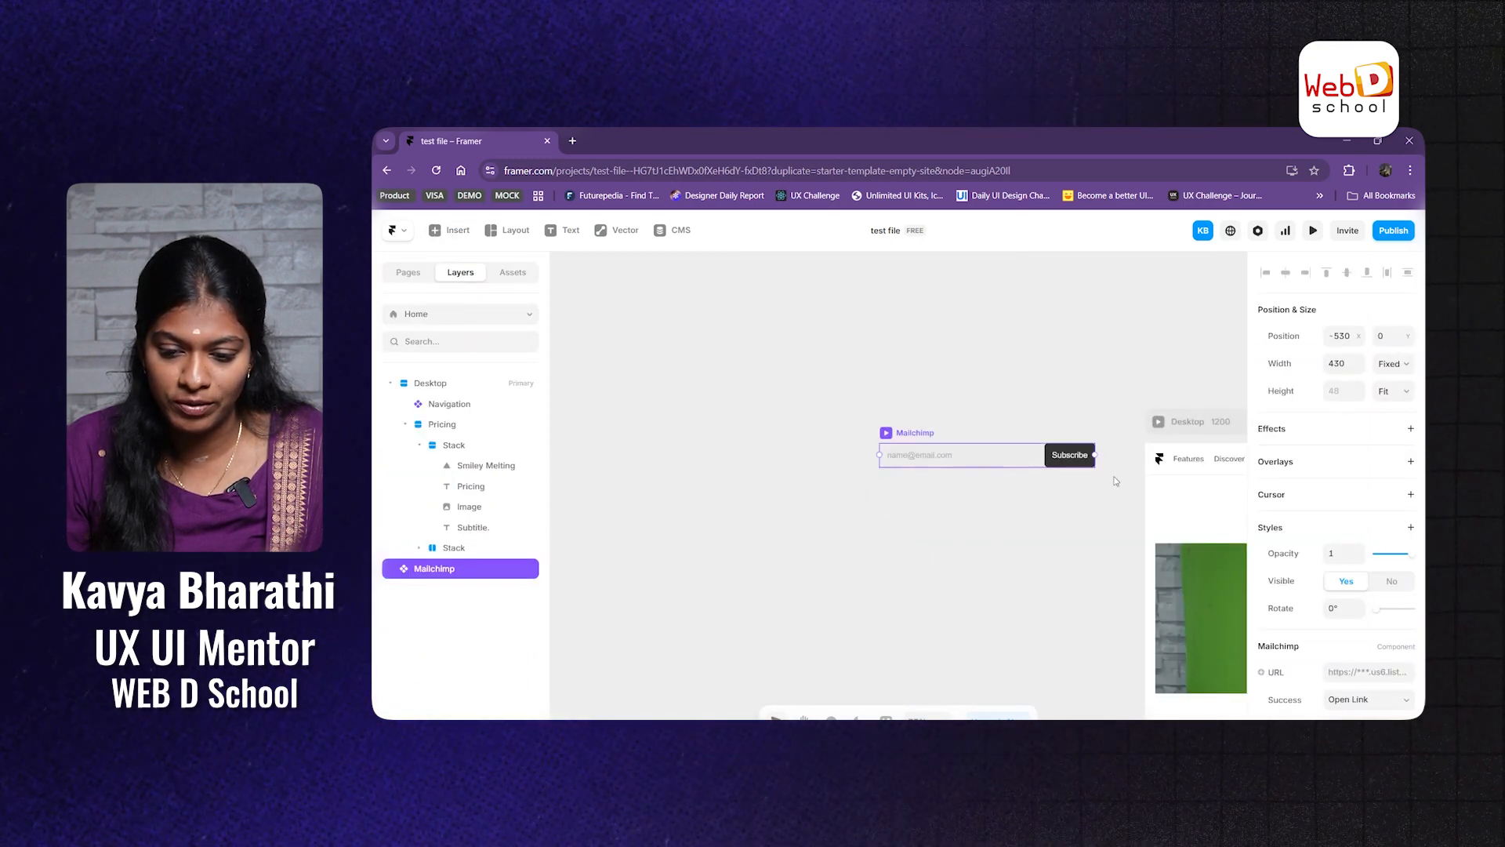
Step: Try placing the Mailchimp form inside the Pricing section above the heading, and undo the move
left_click_drag(1014, 572, 861, 579)
left_click_drag(745, 447, 1085, 494)
left_click_drag(847, 444, 651, 361)
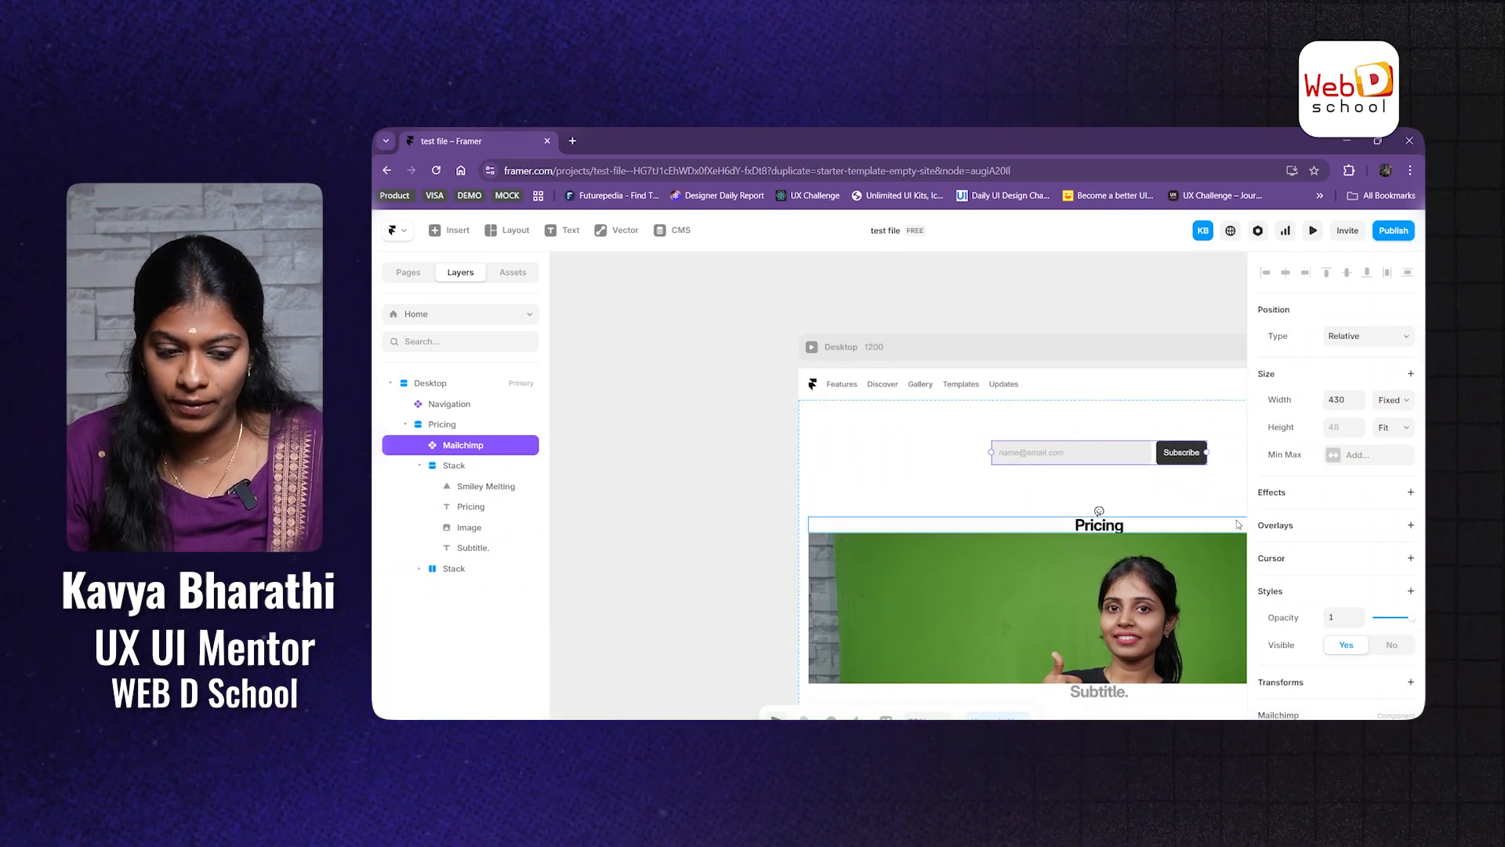
key("ctrl+z")
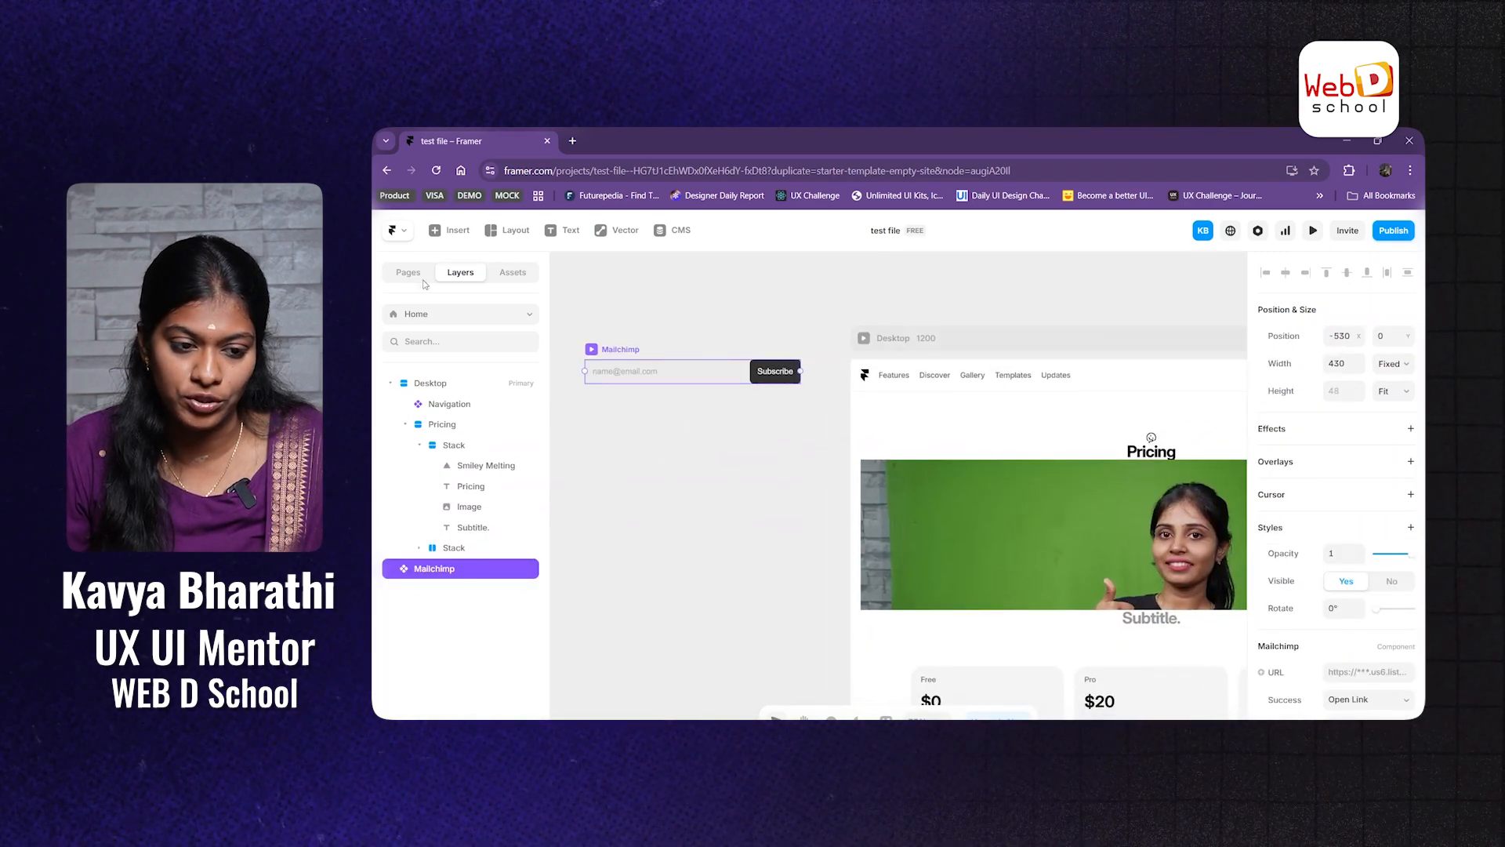
Step: Look through the remaining Forms embeds and the insertable Interactive elements, from the Locale Selector to the Slideshow
left_click(449, 230)
mouse_move(517, 615)
scroll(664, 646, "down", 2)
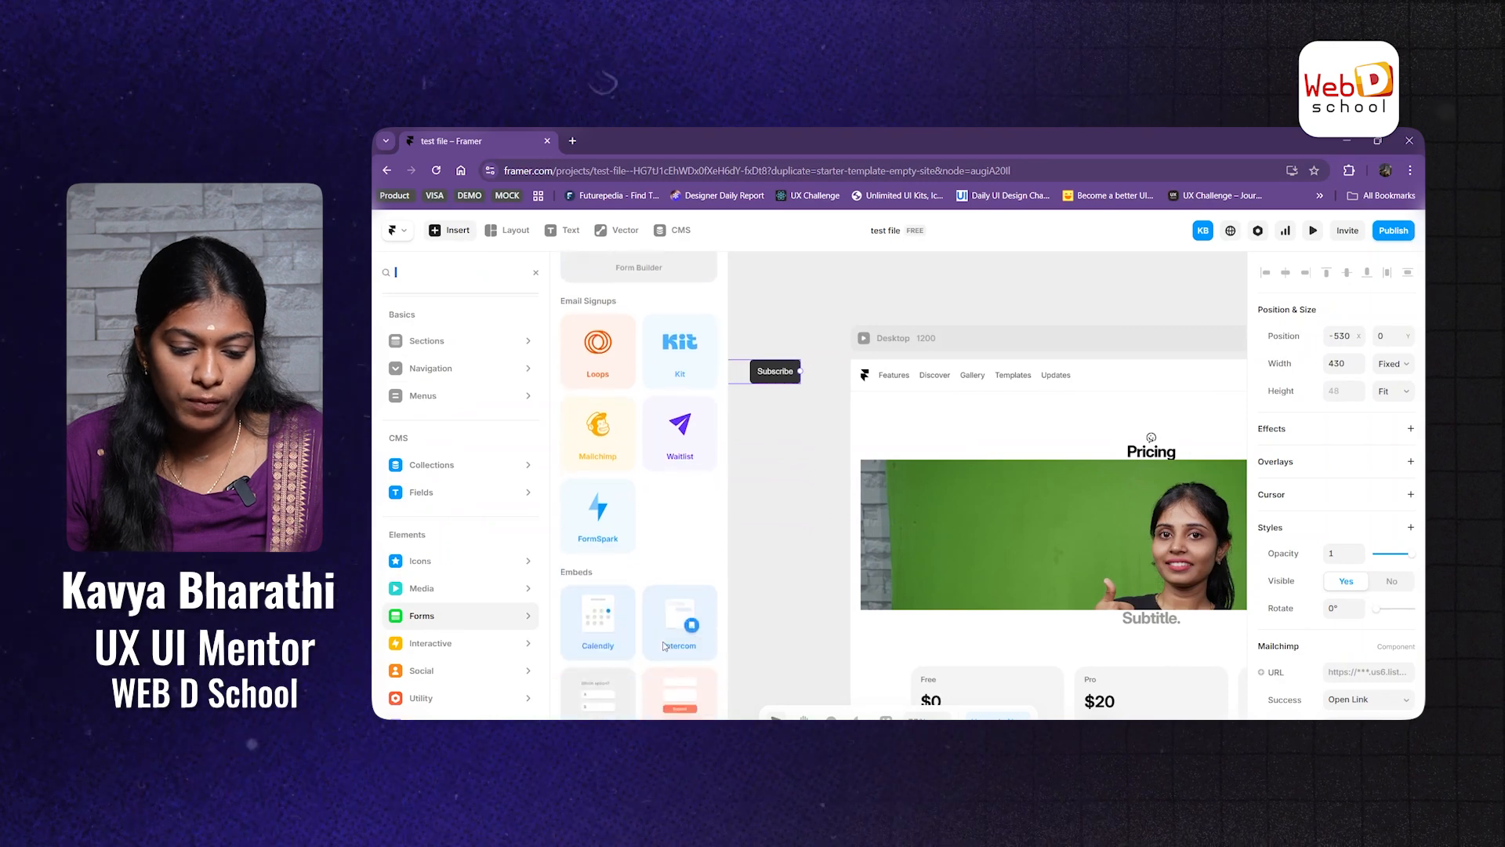
mouse_move(476, 644)
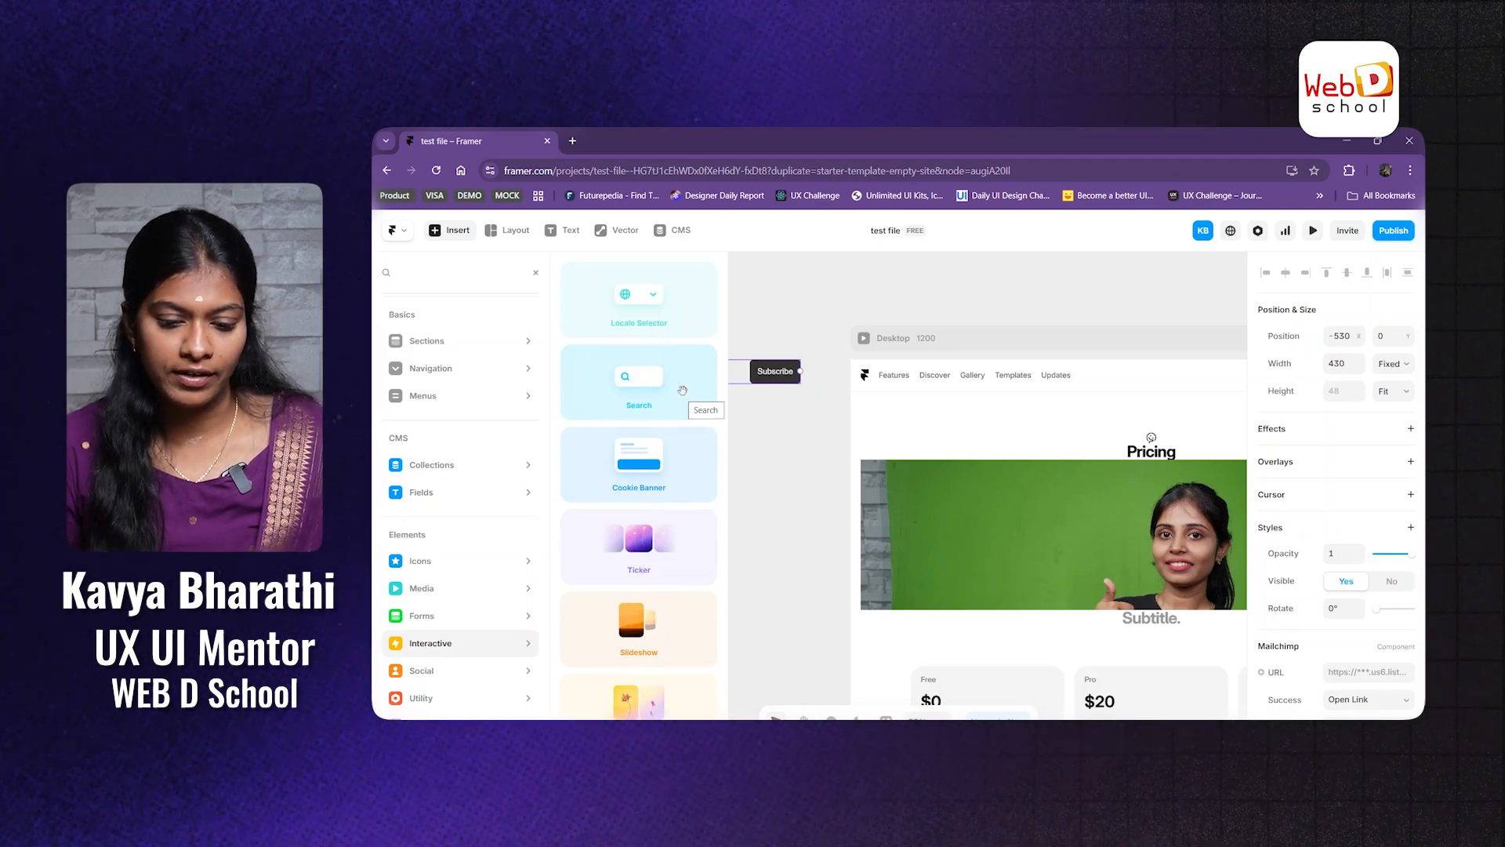
scroll(668, 606, "down", 1)
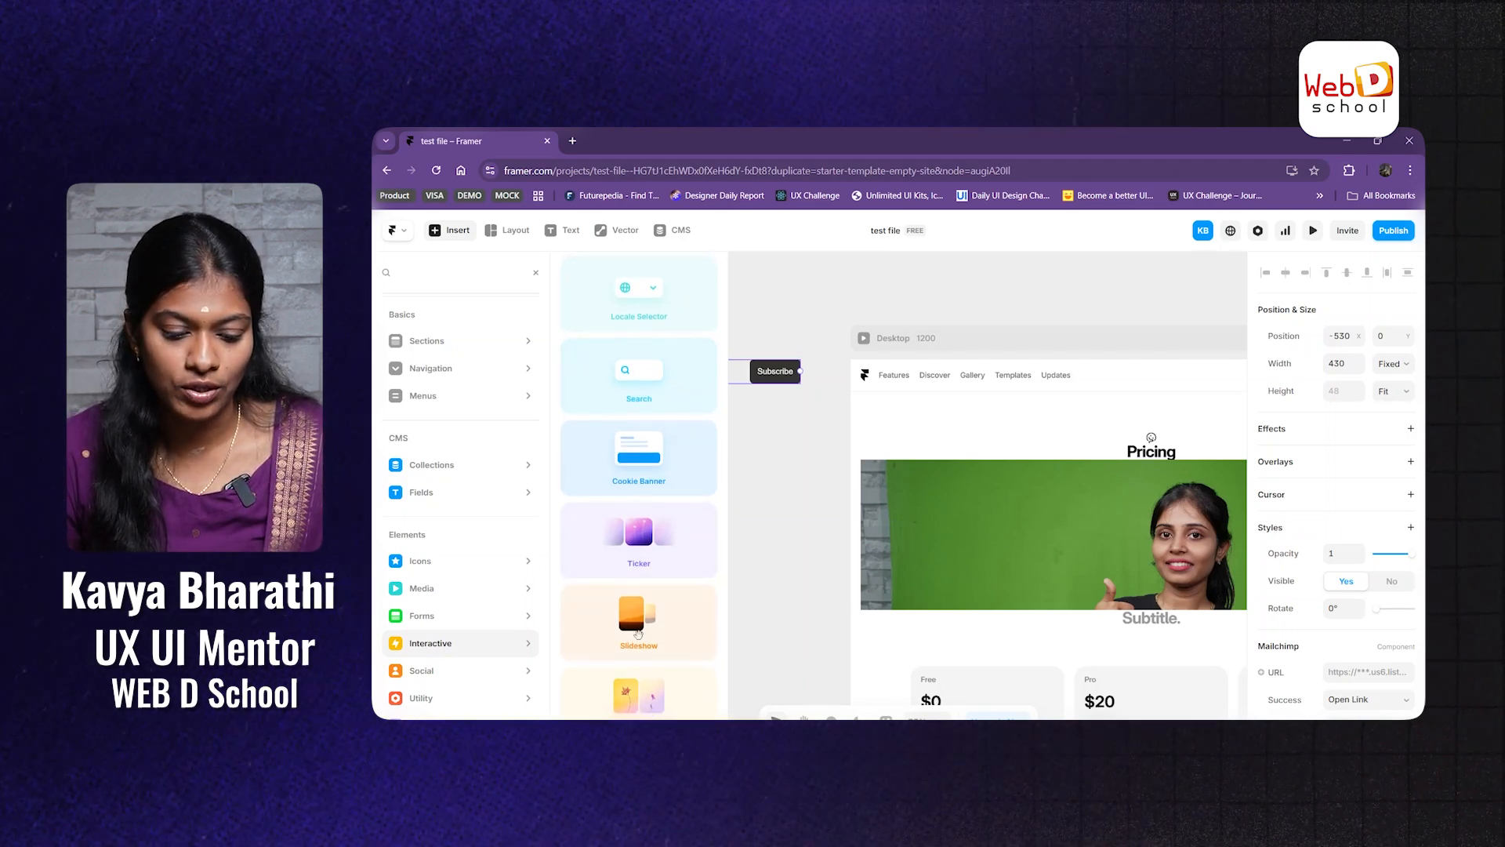
scroll(638, 636, "up", 1)
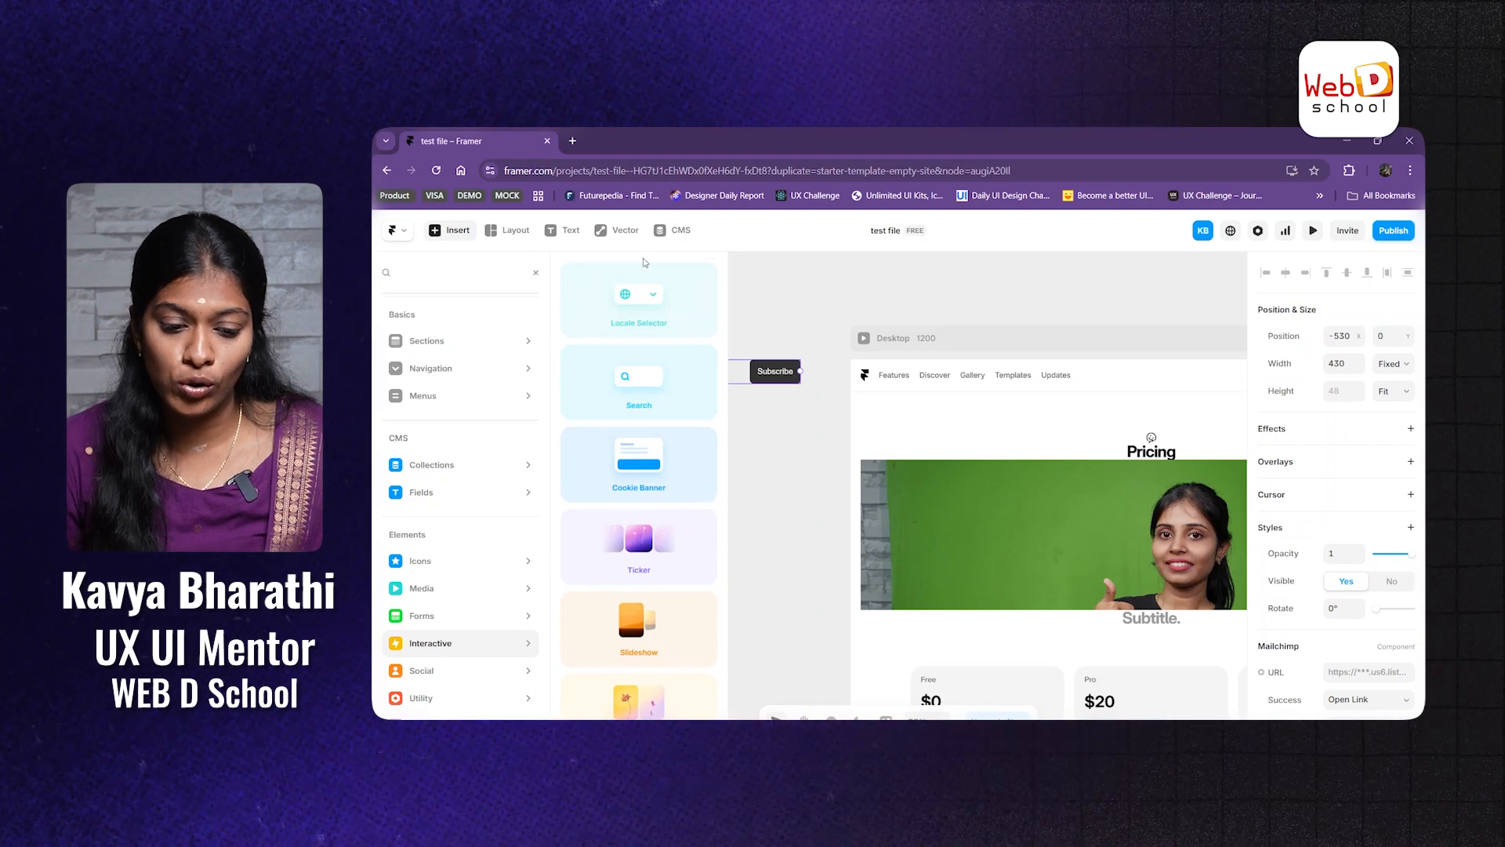
scroll(645, 263, "down", 1)
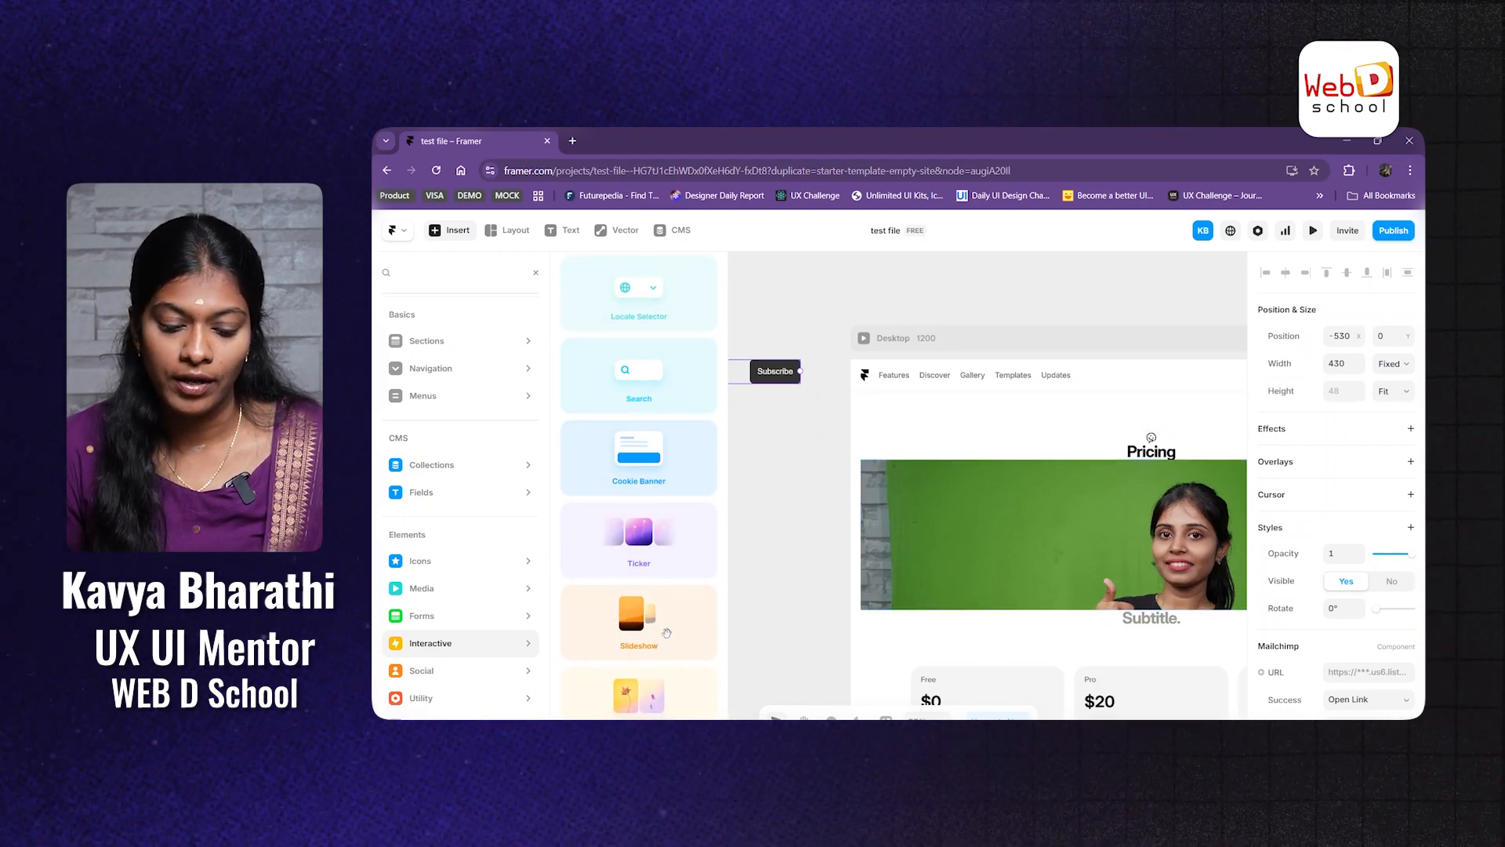
Step: Insert a Slideshow between the smiley icon and the Pricing heading, with its width set to Fill and its height to about 375
left_click_drag(638, 623, 831, 439)
left_click(1124, 470)
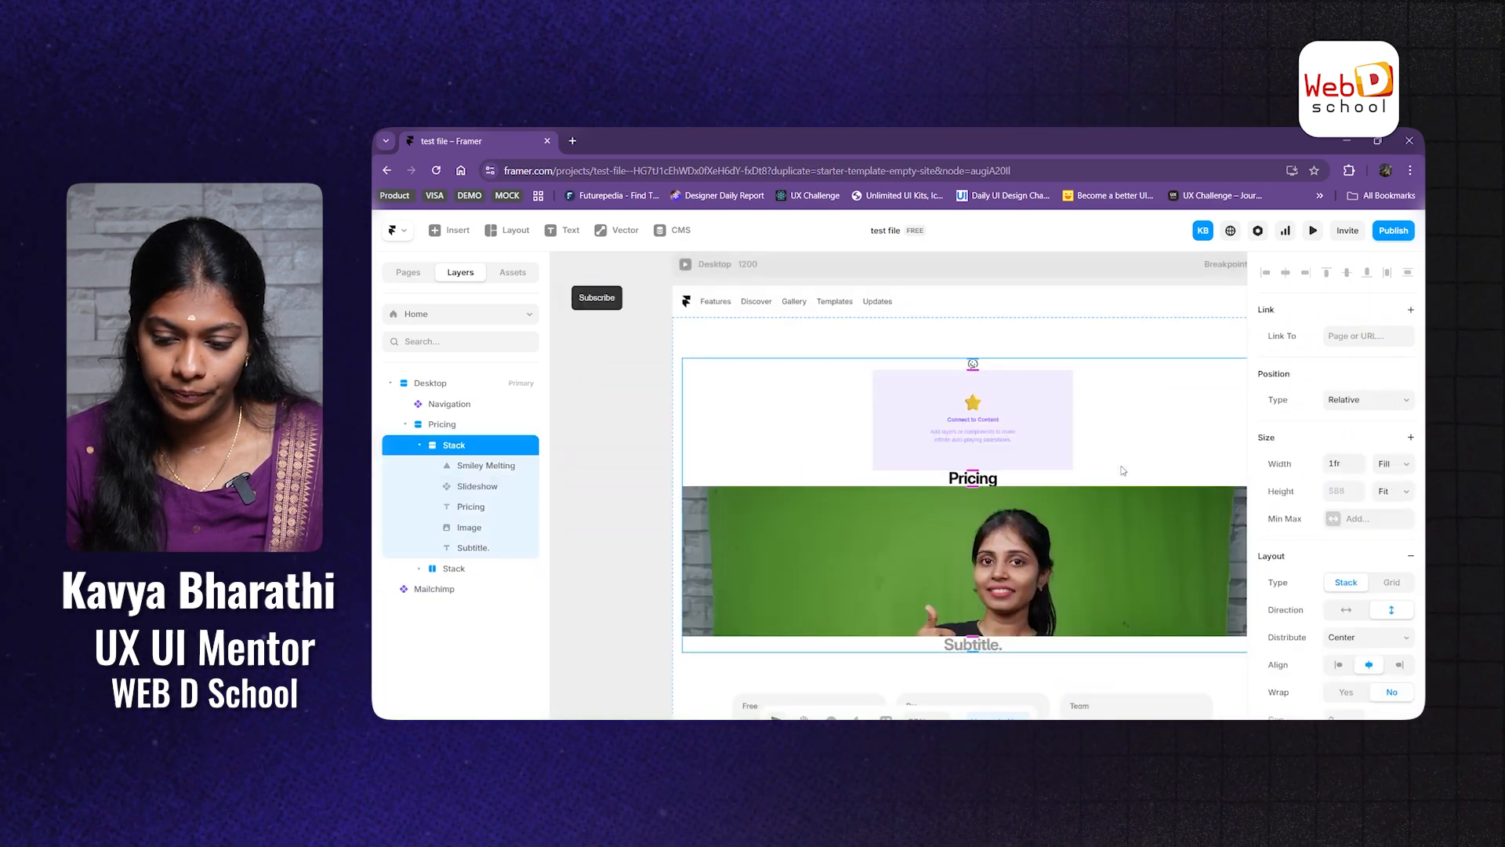
left_click(1026, 415)
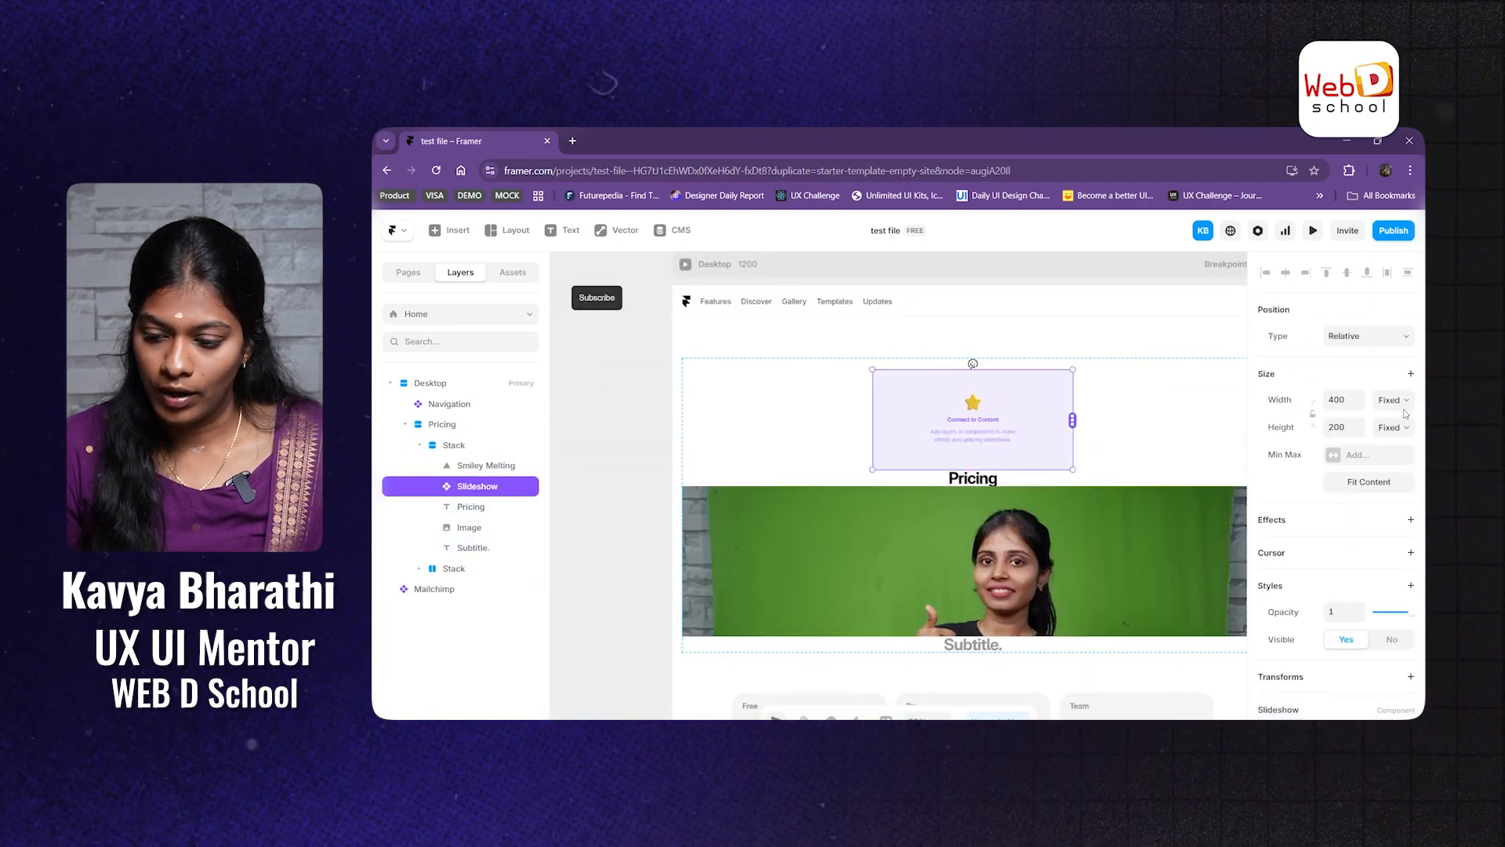
left_click(1402, 455)
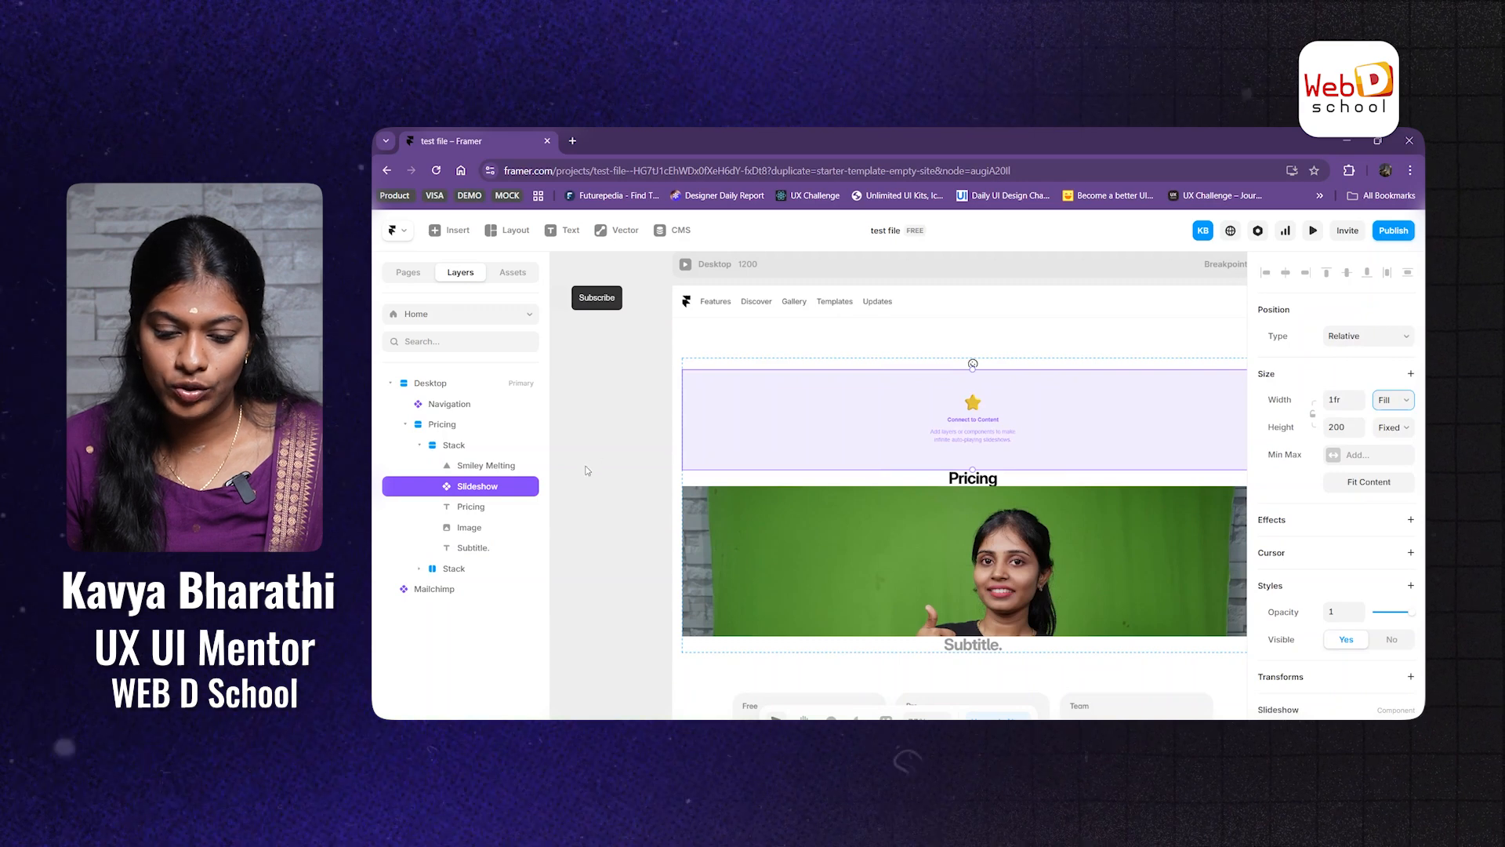
left_click_drag(975, 468, 968, 557)
scroll(610, 425, "down", 4)
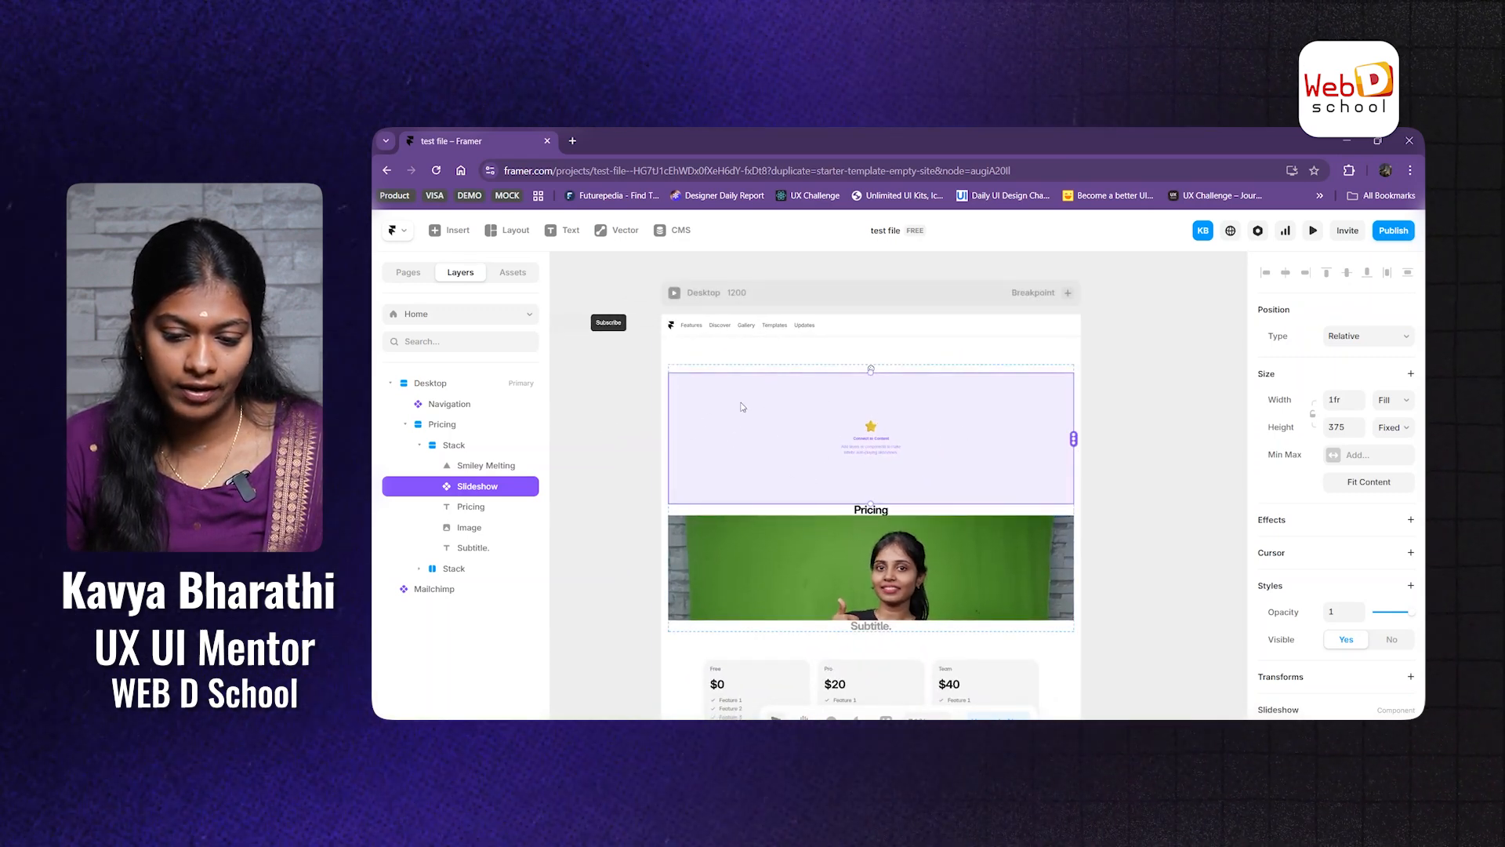
scroll(743, 406, "down", 2)
scroll(803, 463, "left", 1)
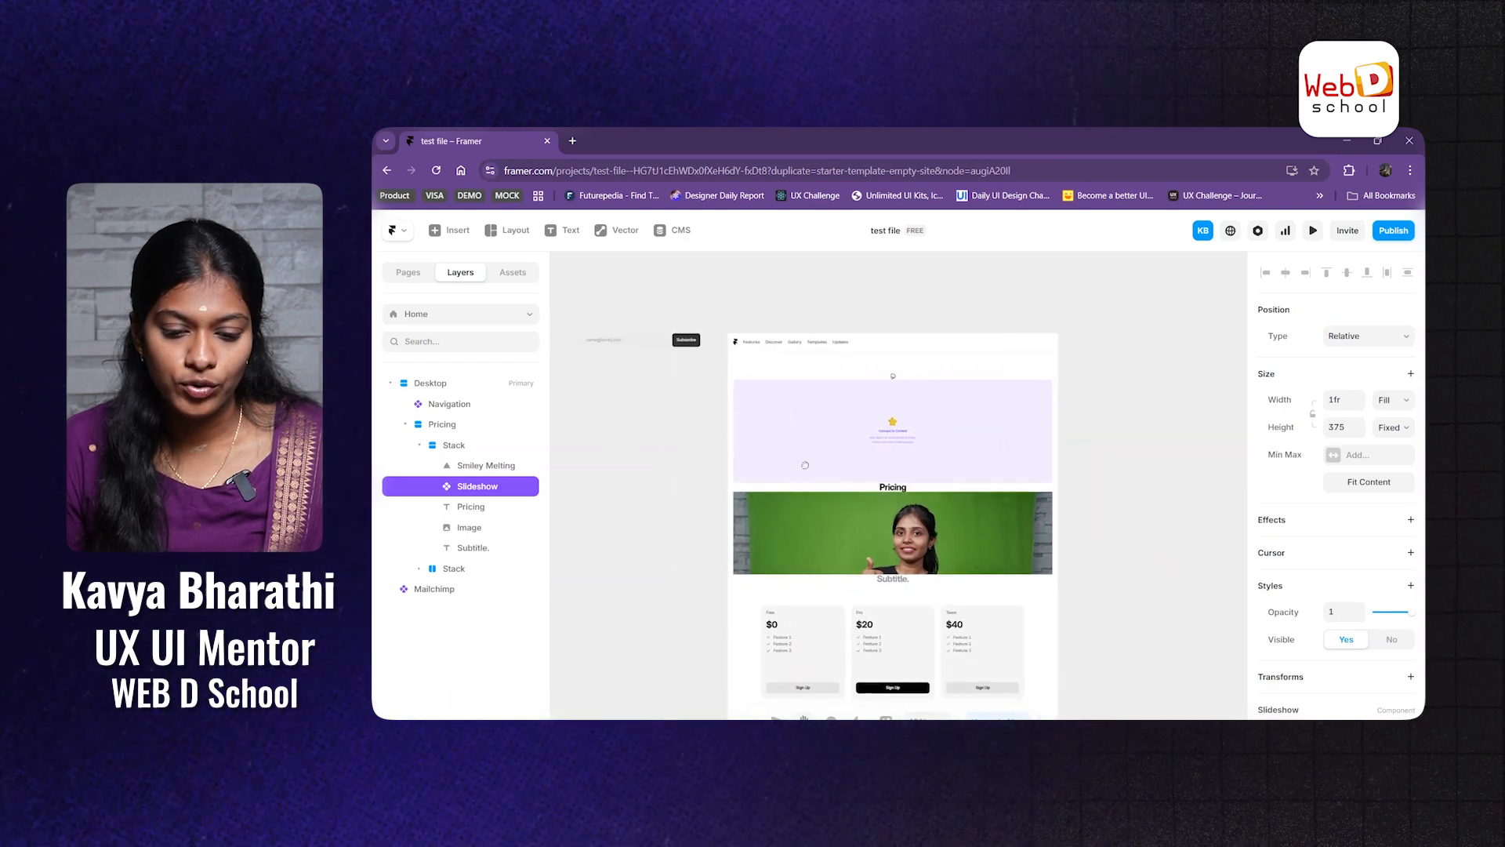
scroll(803, 472, "left", 1)
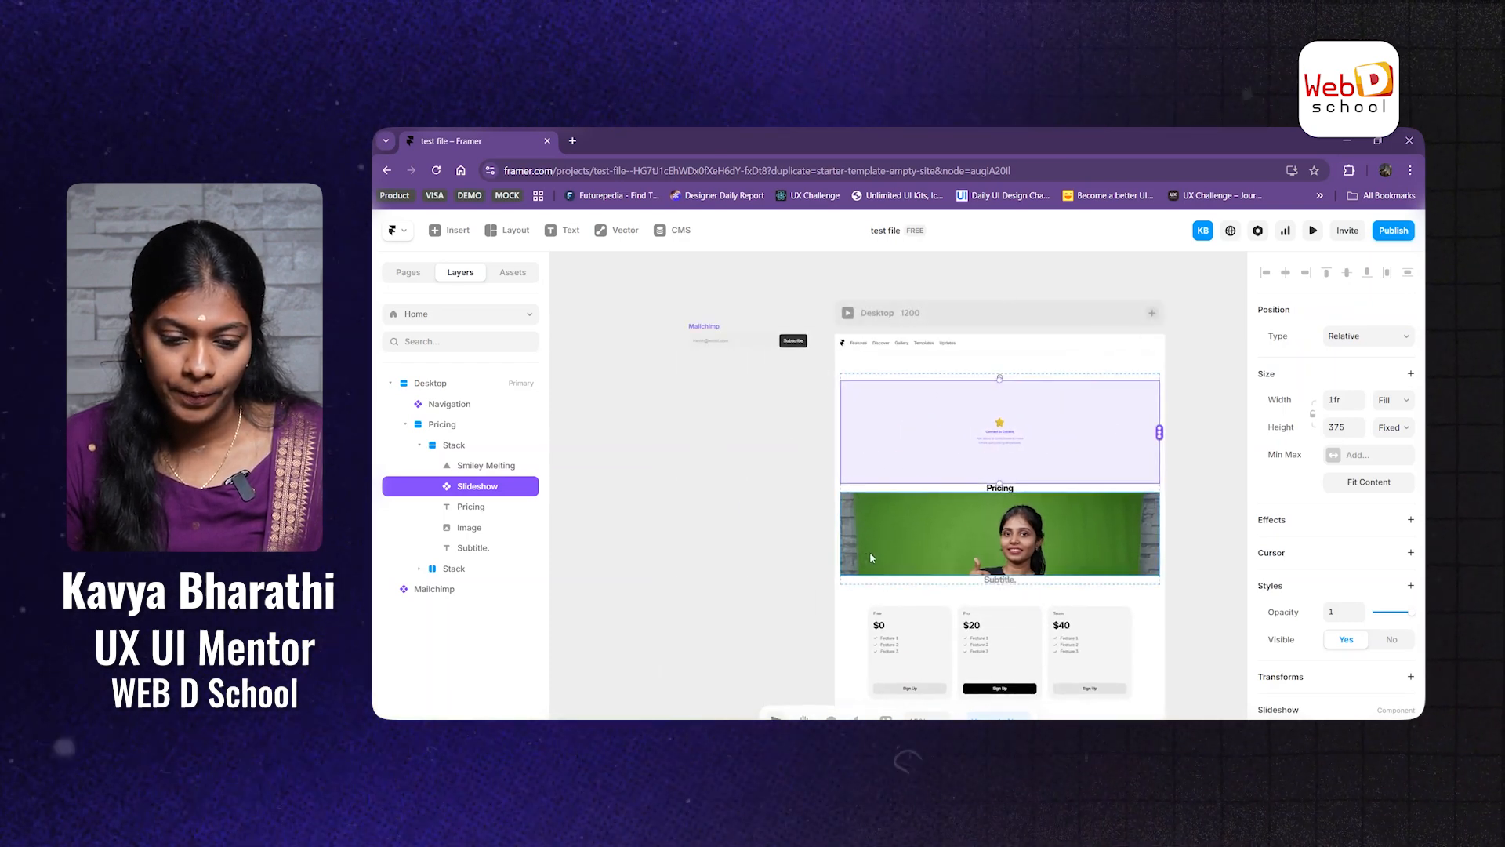
scroll(758, 480, "left", 2)
left_click(758, 480)
scroll(758, 480, "left", 1)
scroll(1153, 490, "right", 2)
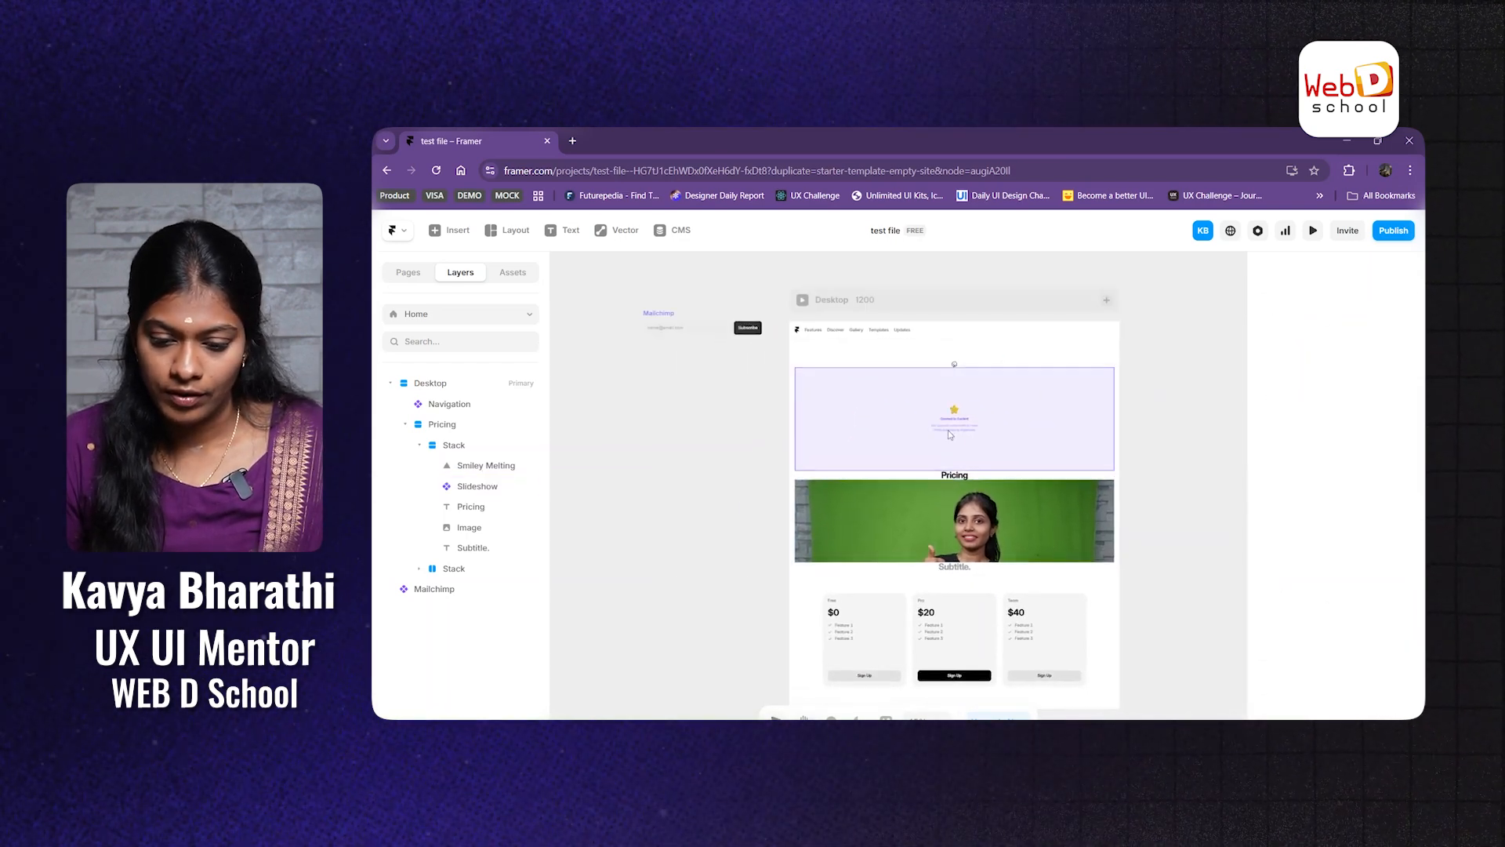
left_click(948, 429)
scroll(1051, 440, "left", 1)
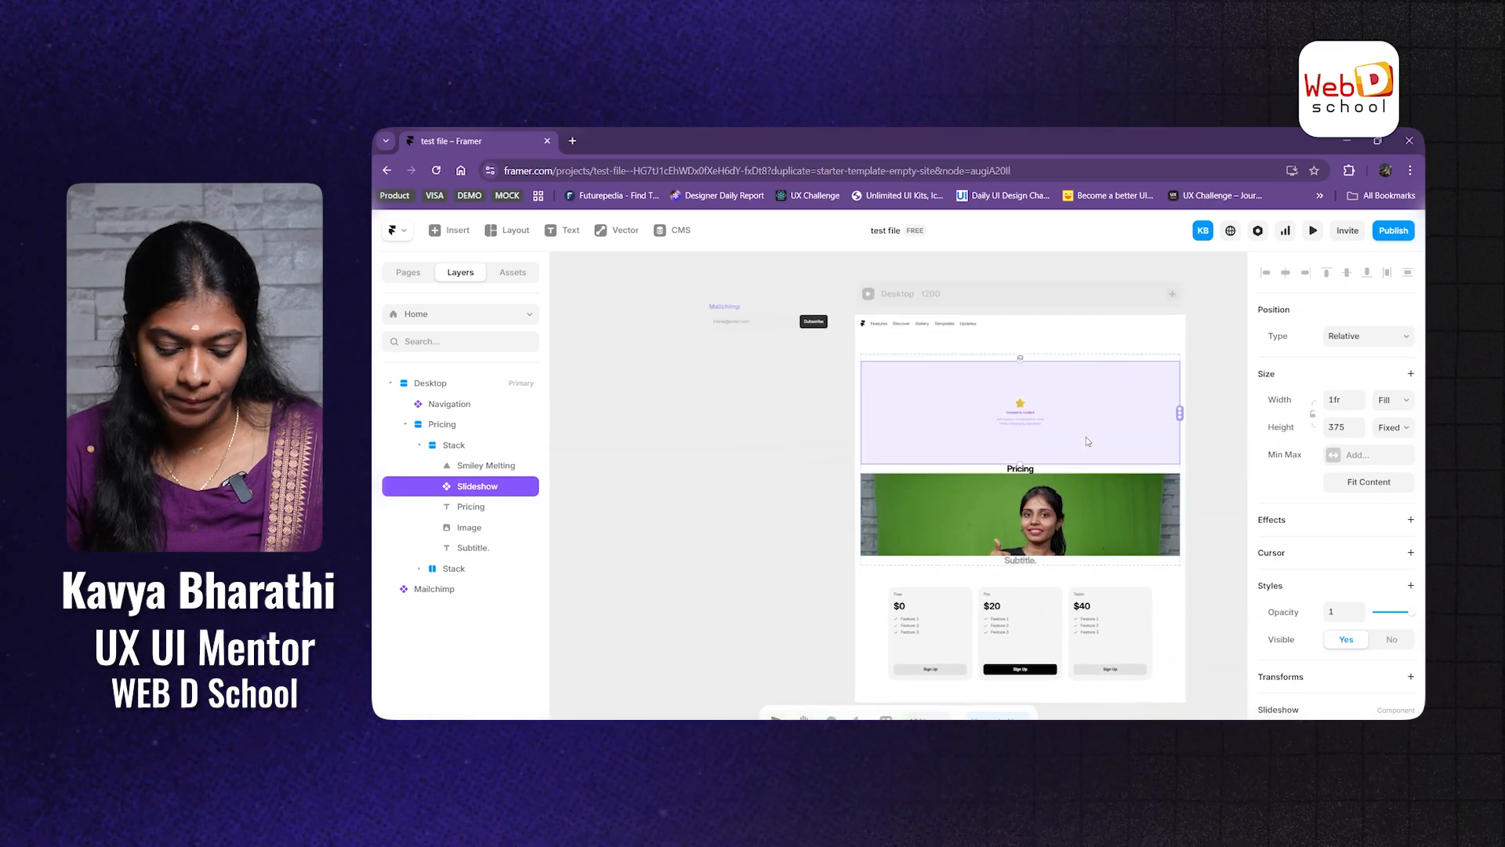
Step: Draw a frame on the empty canvas beside the Desktop page and enlarge it to about 1346 by 457
key("f")
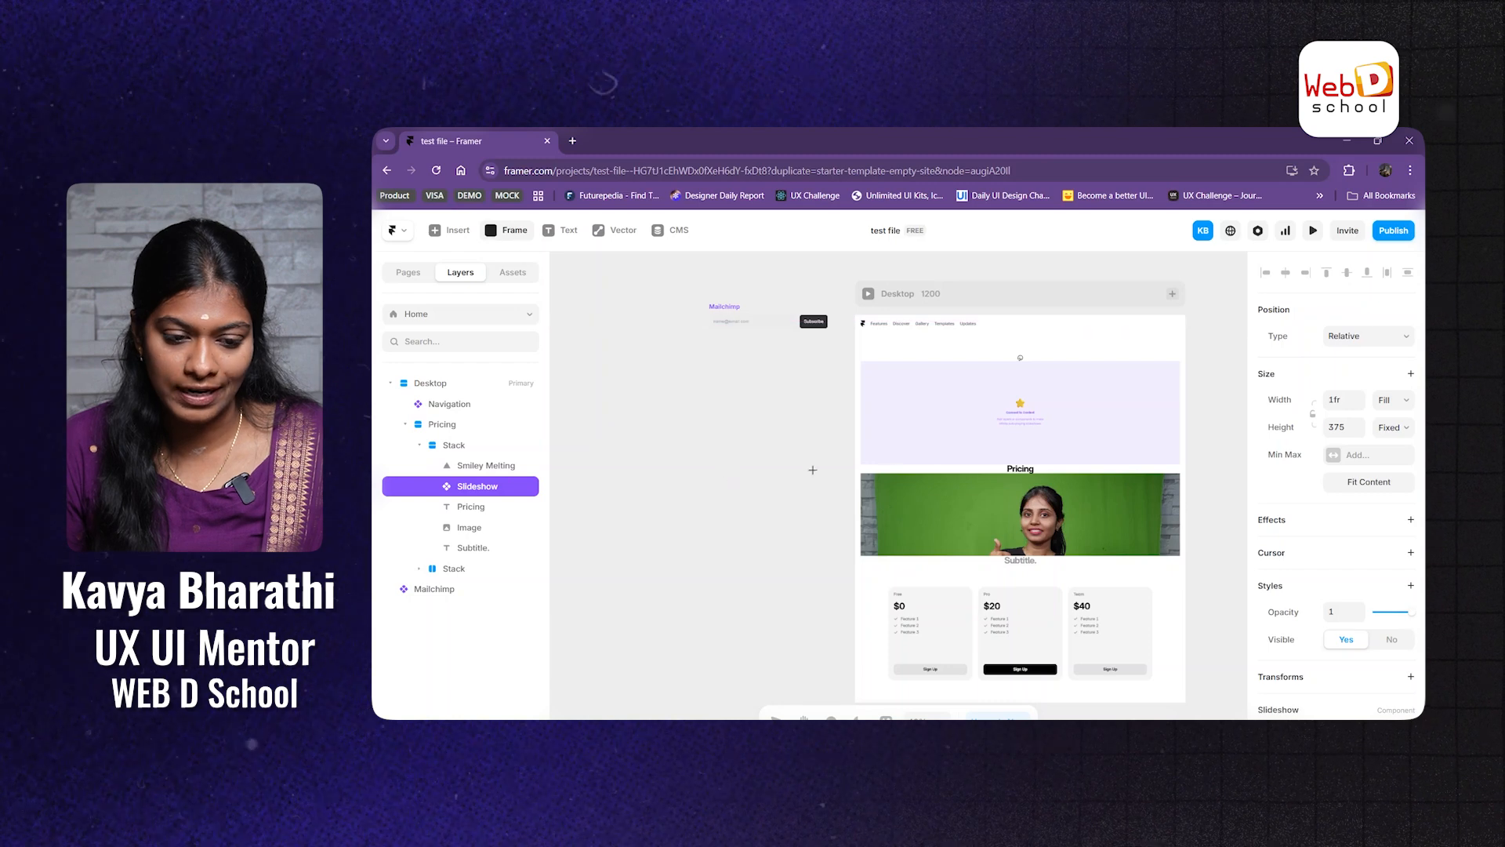
mouse_move(568, 350)
left_mouse_down()
mouse_move(648, 474)
mouse_move(792, 482)
mouse_move(847, 461)
left_mouse_up()
scroll(772, 416, "left", 3)
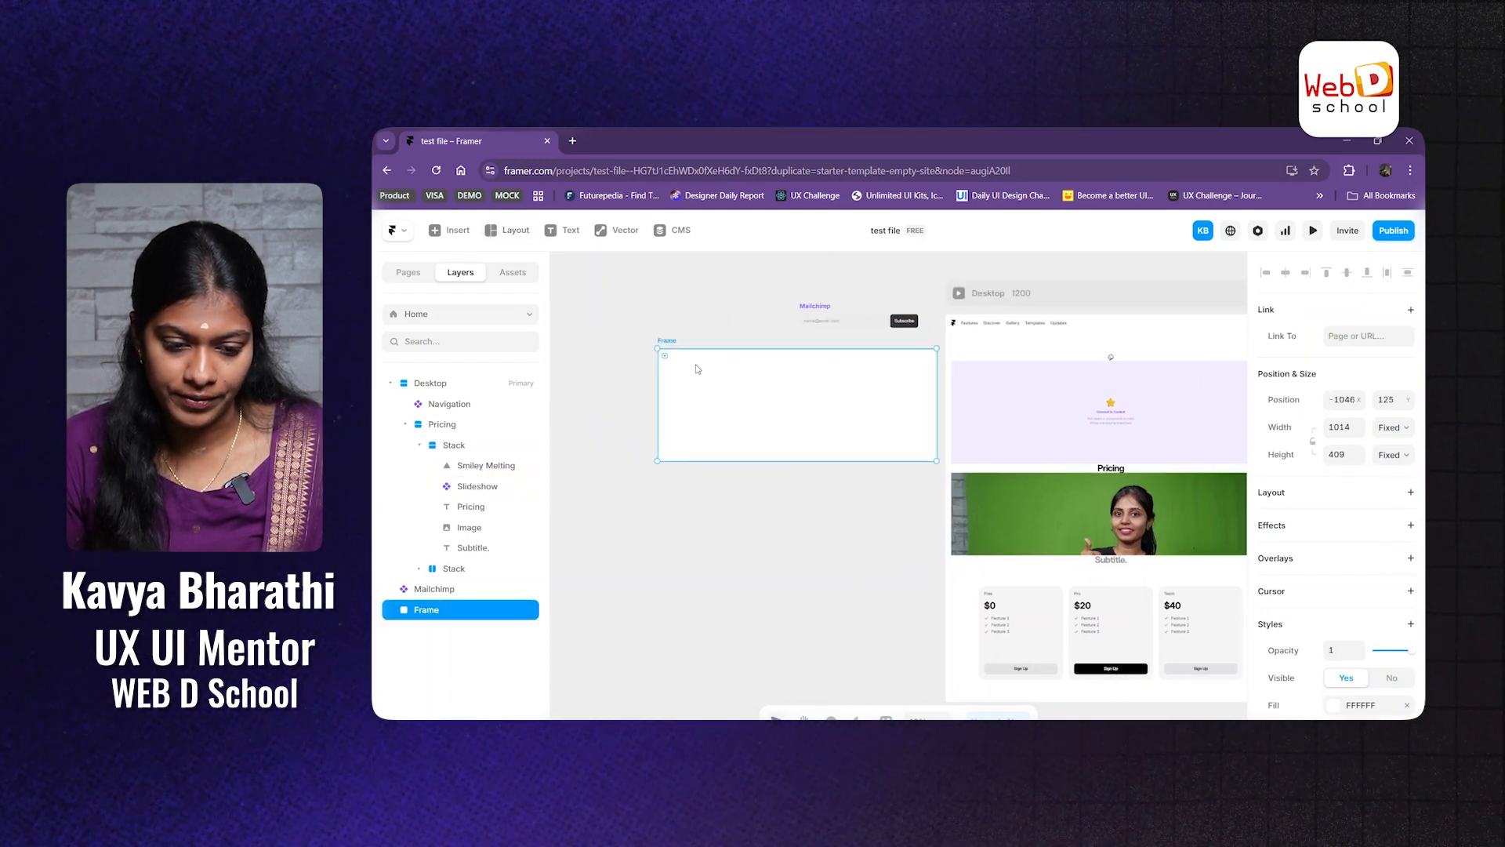
left_click_drag(657, 347, 573, 335)
left_click(705, 437)
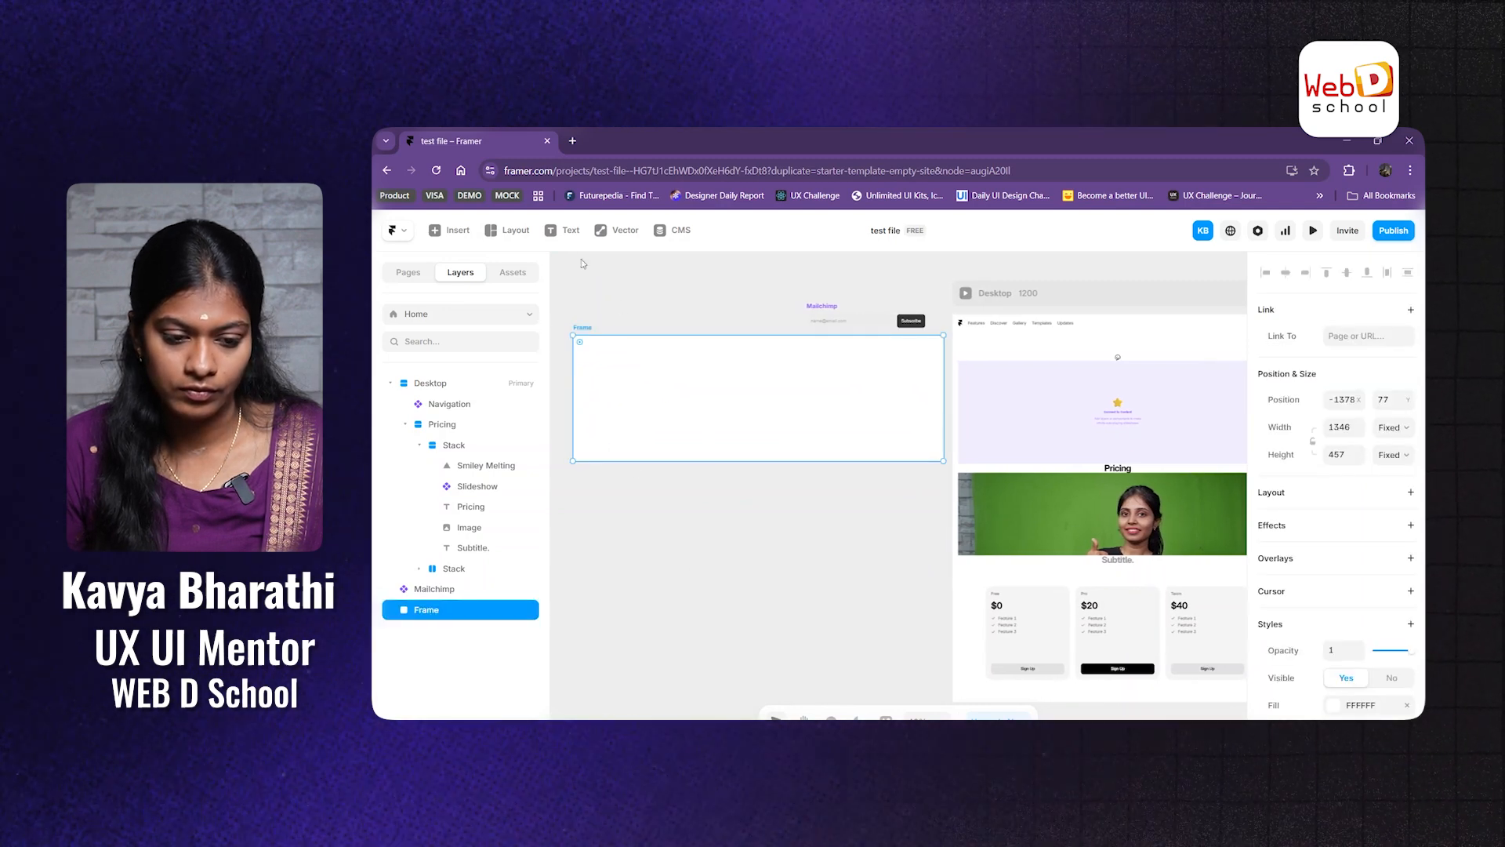
Step: Insert an Image element from the Media elements and move it inside the new frame
left_click(438, 236)
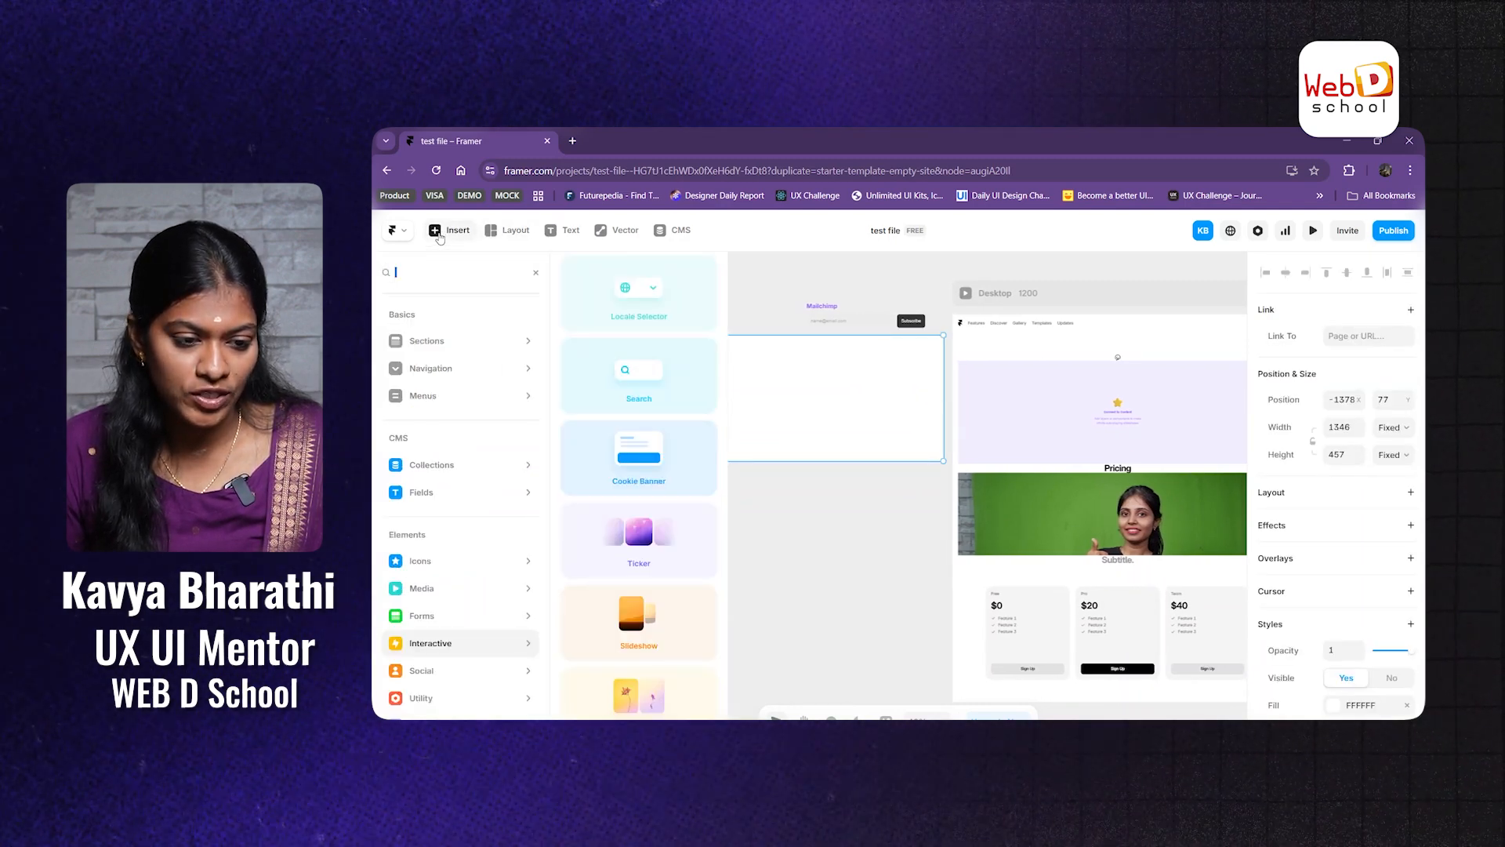
mouse_move(413, 600)
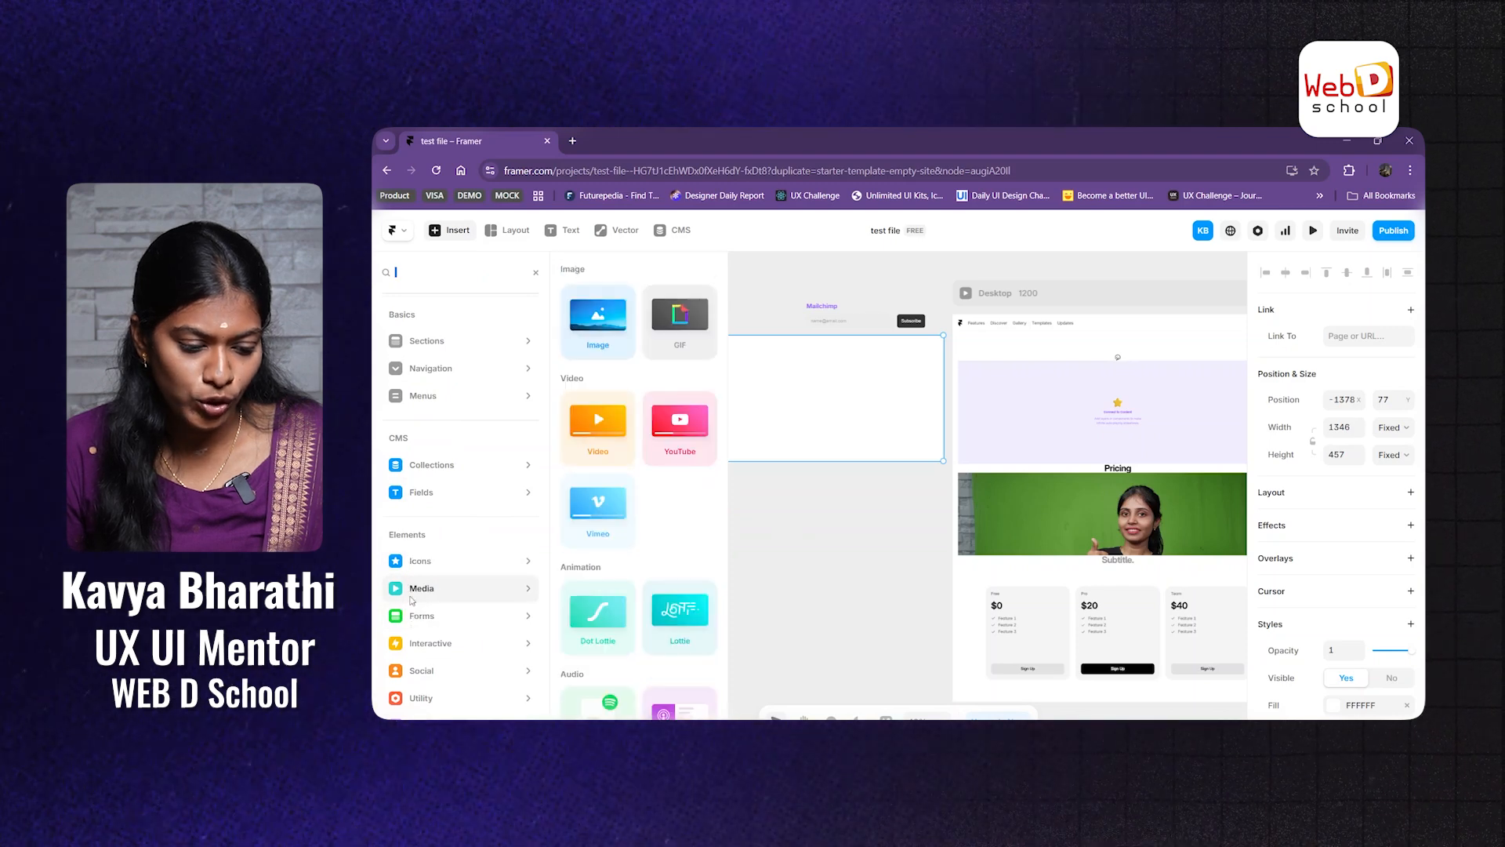
left_click(600, 323)
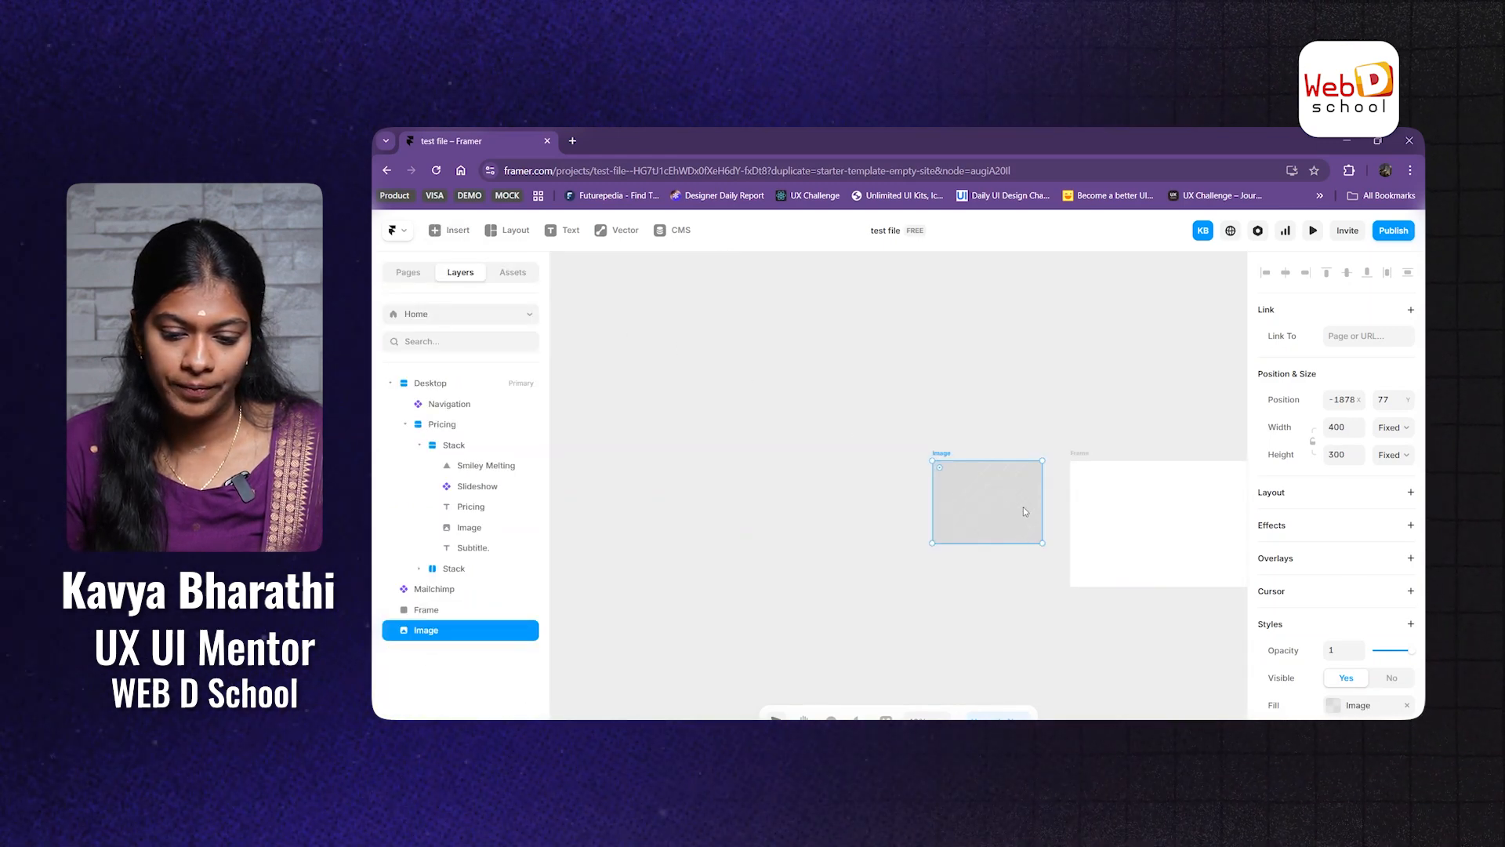
left_click_drag(1021, 507, 1152, 518)
scroll(1152, 518, "right", 10)
scroll(726, 359, "left", 2)
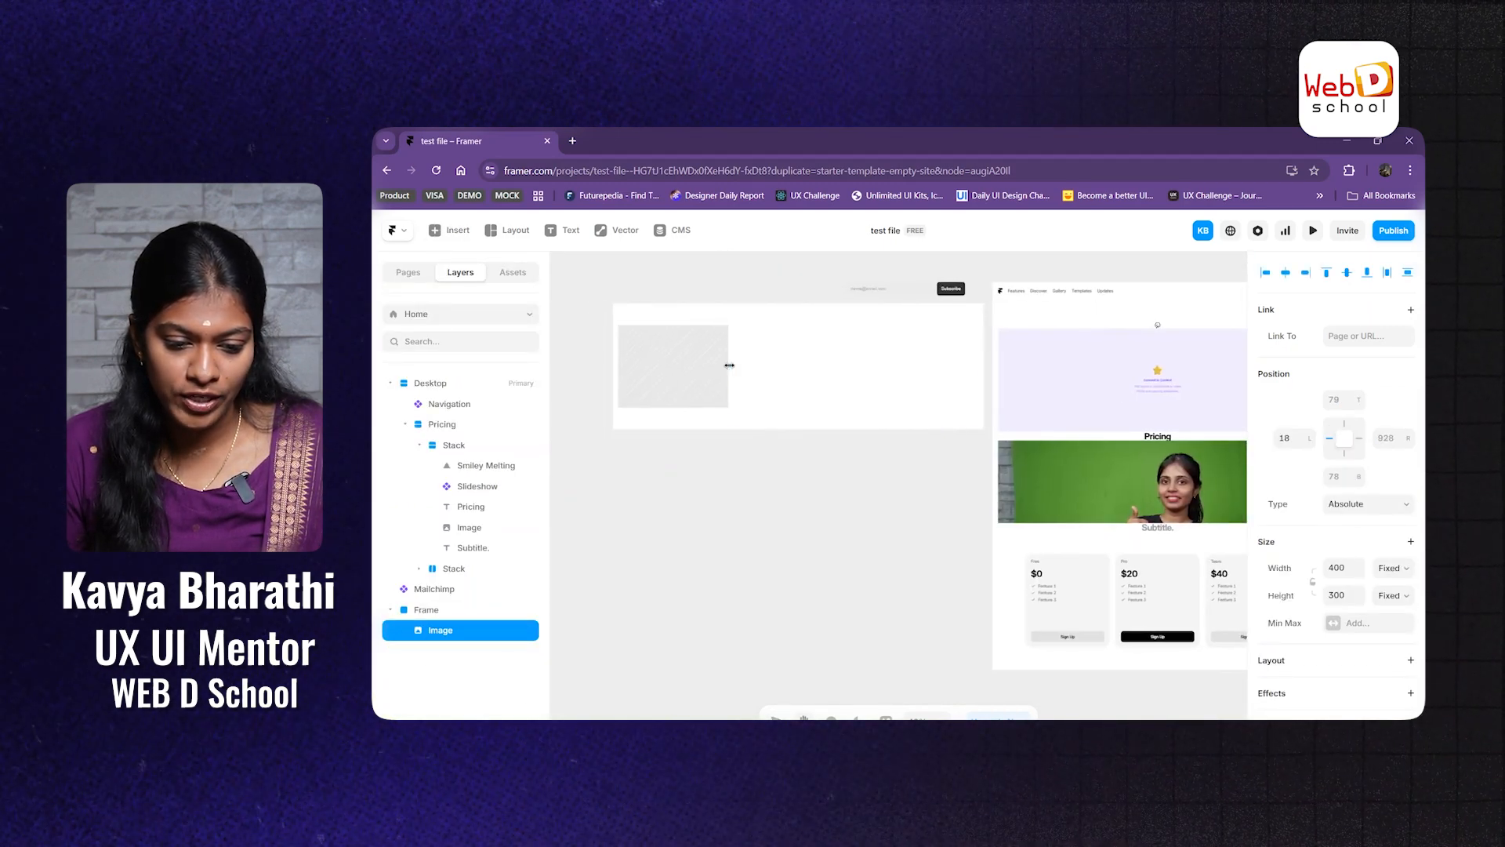
Step: Stretch the image inside the frame to cover the frame's full width and height
left_click_drag(726, 366, 981, 357)
left_click_drag(856, 325, 845, 303)
left_click_drag(786, 408, 788, 429)
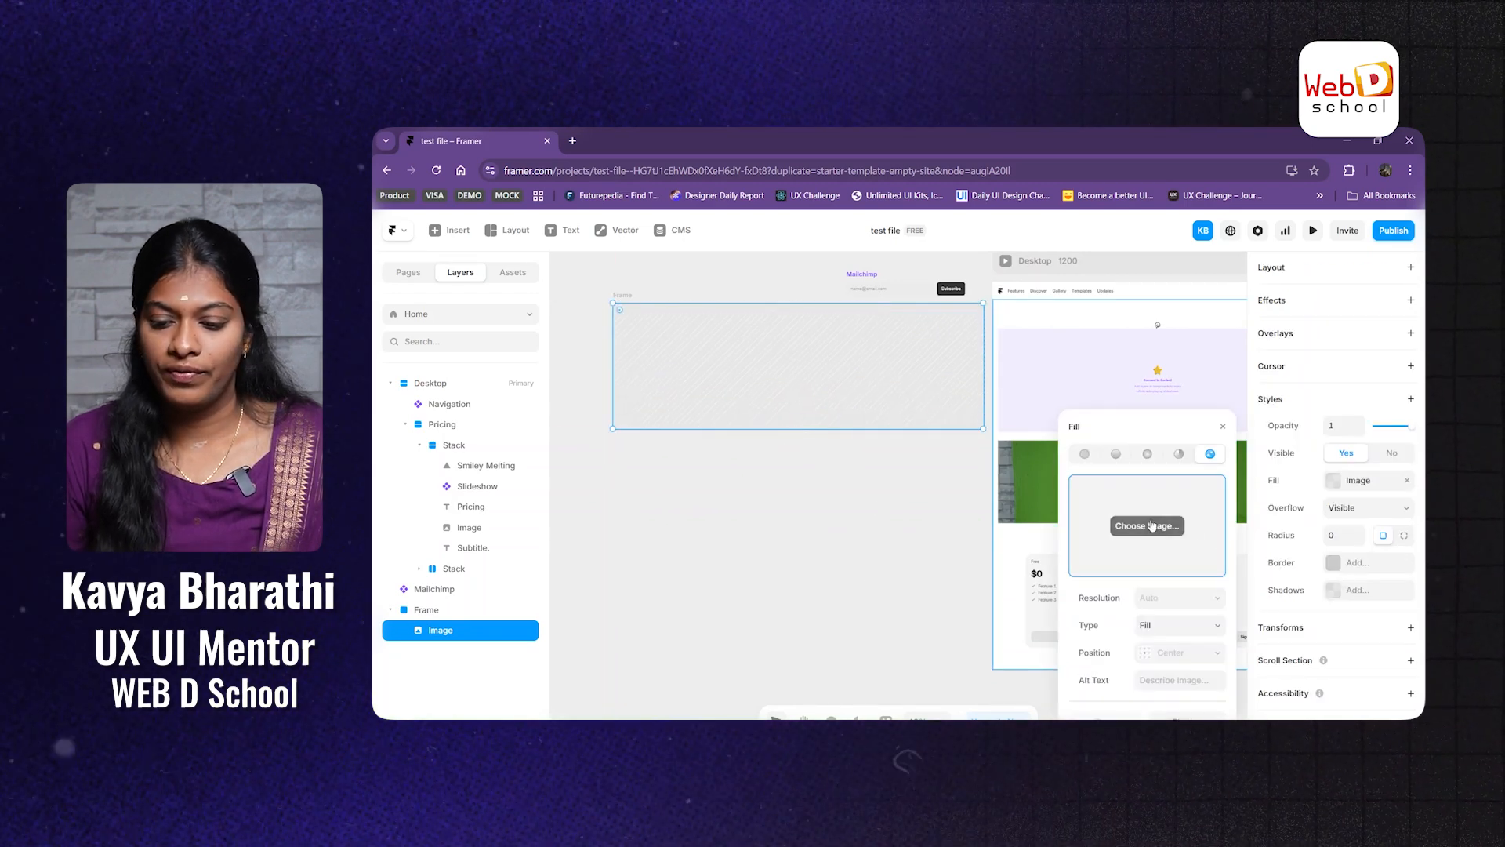
Step: Upload DSC01285.JPG as the fill picture of the image in the frame, and close the fill settings
left_click(1147, 525)
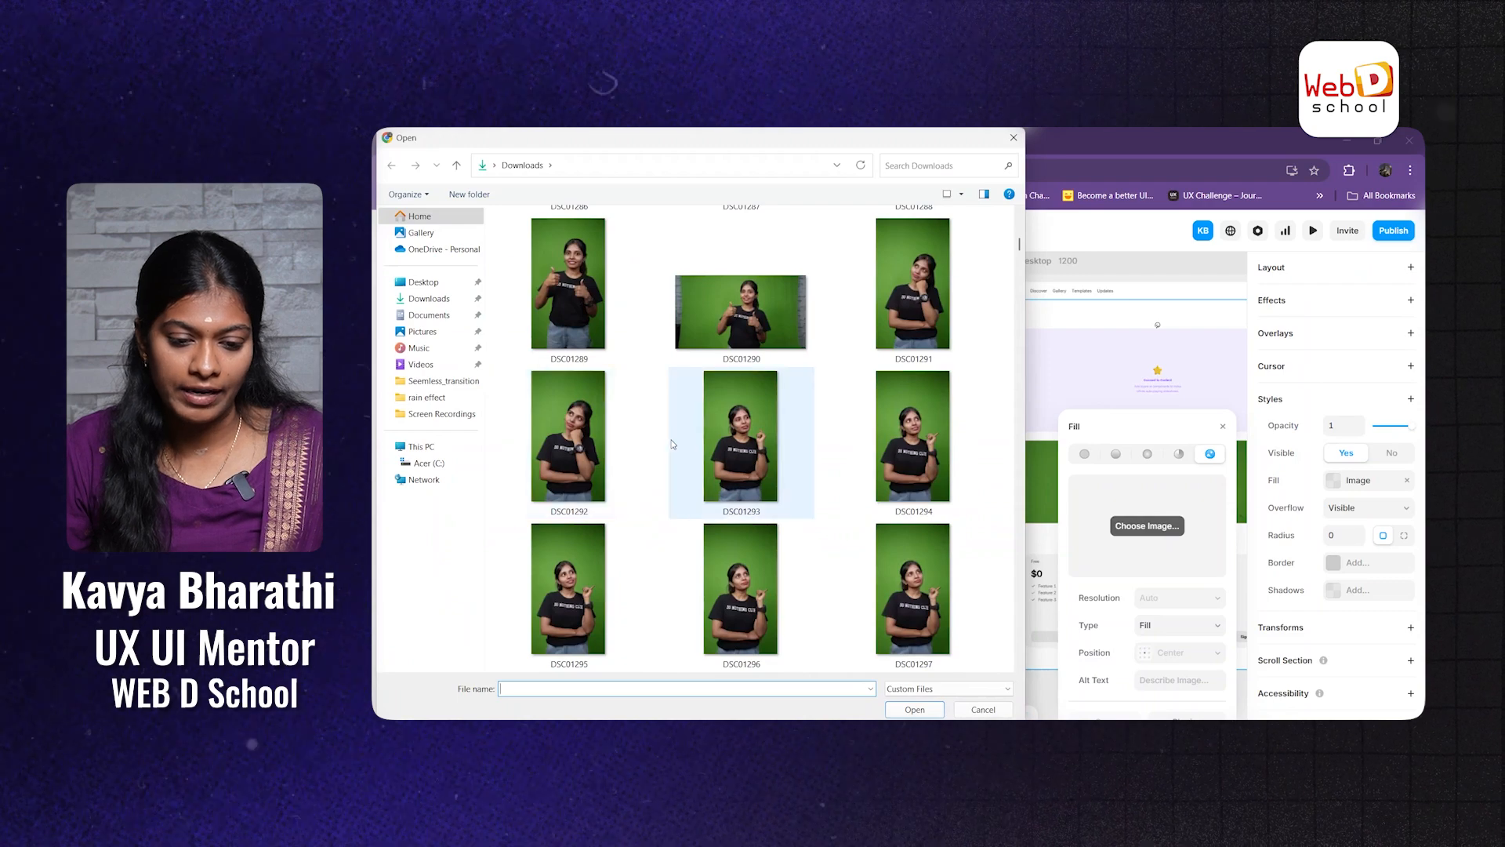
scroll(671, 444, "up", 10)
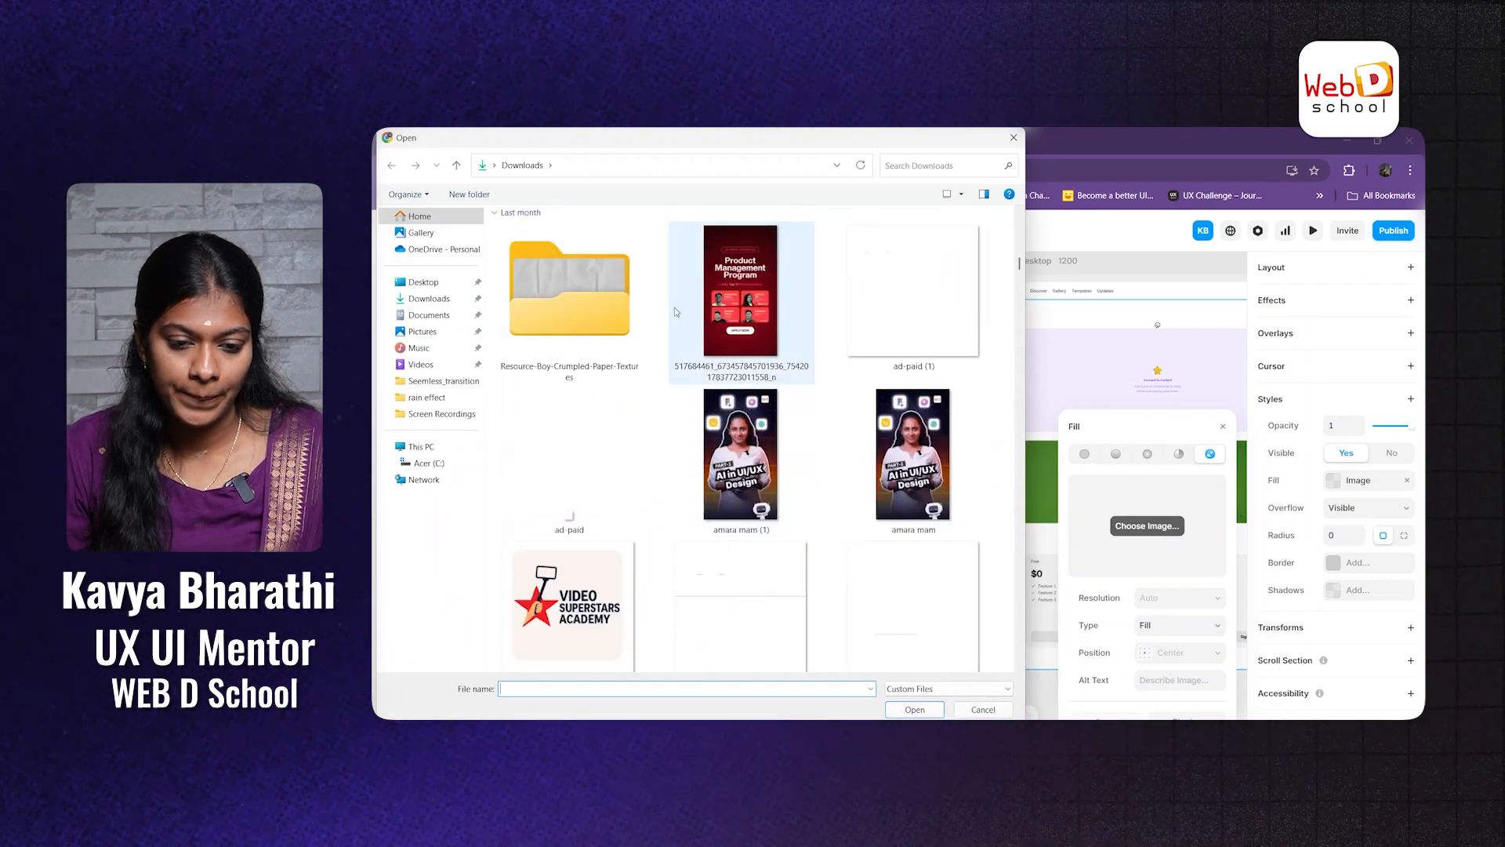
scroll(741, 314, "up", 5)
scroll(758, 329, "up", 10)
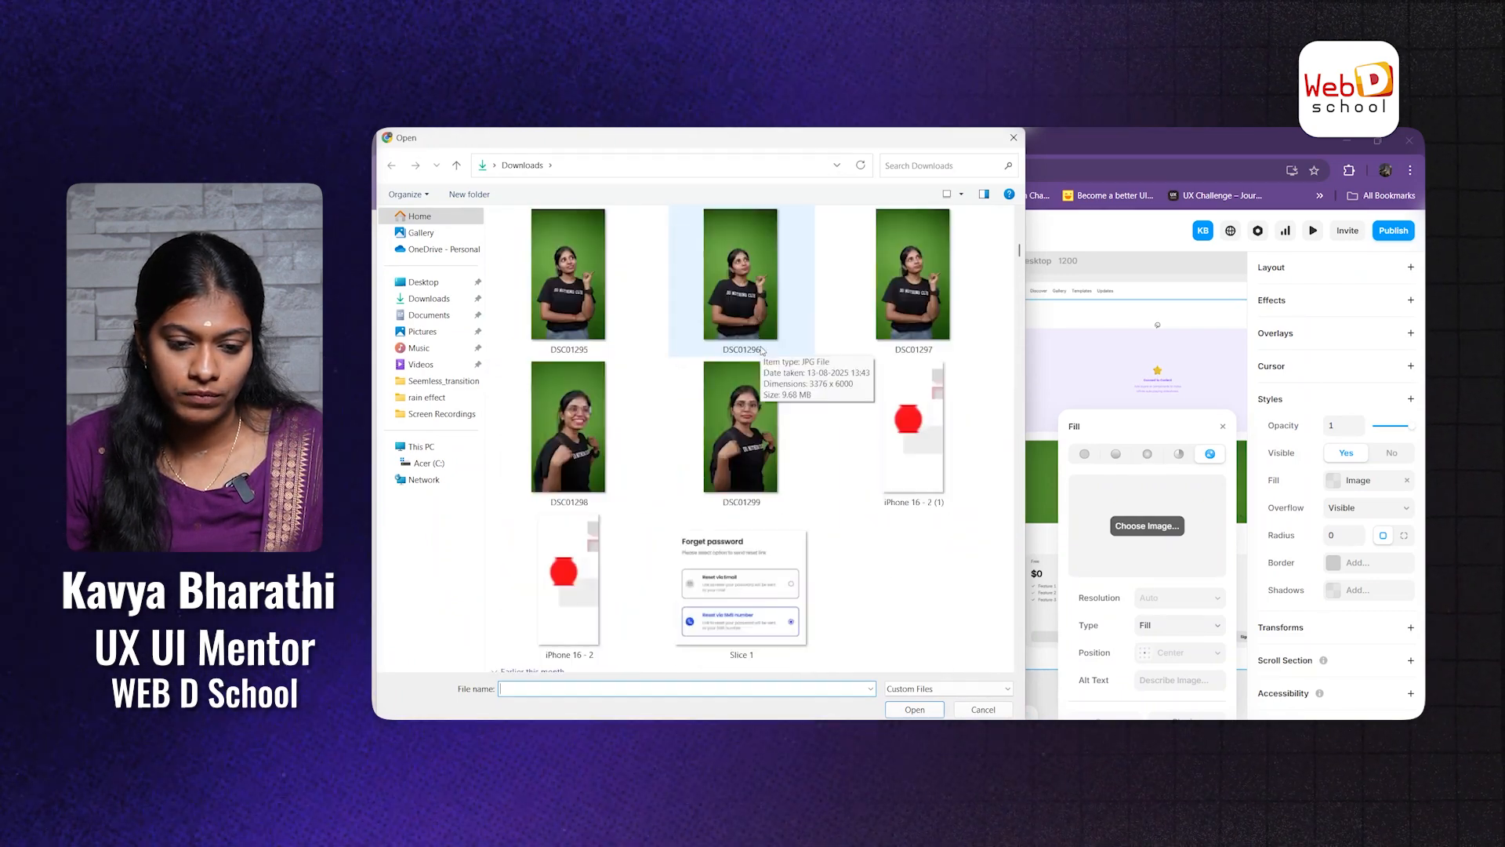
double_click(900, 301)
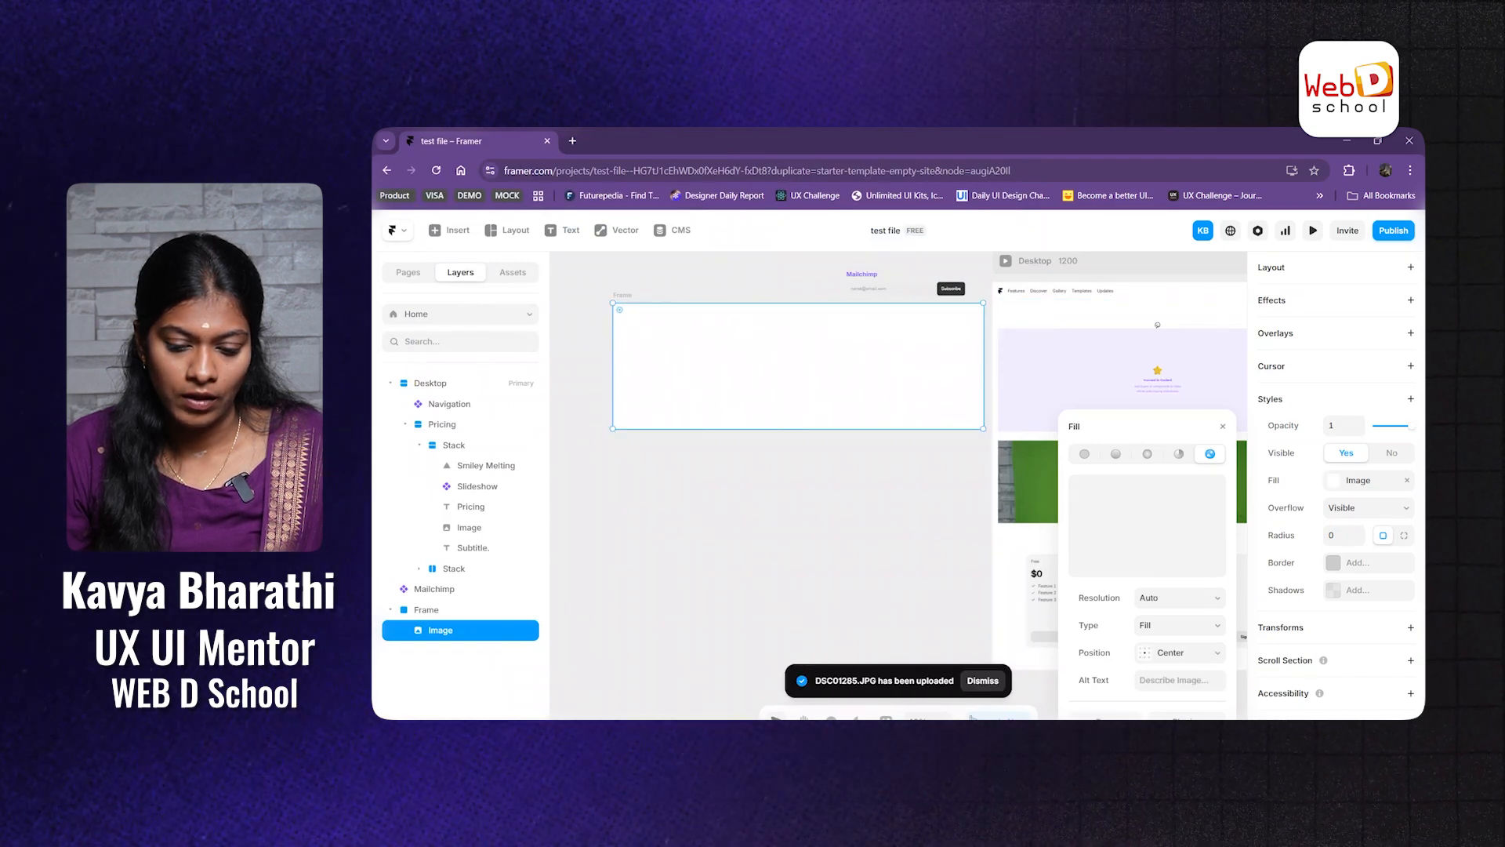
left_click(735, 546)
Step: Duplicate the image directly below the frame and upload DSC01282.JPG as the copy's fill picture
left_click(687, 403)
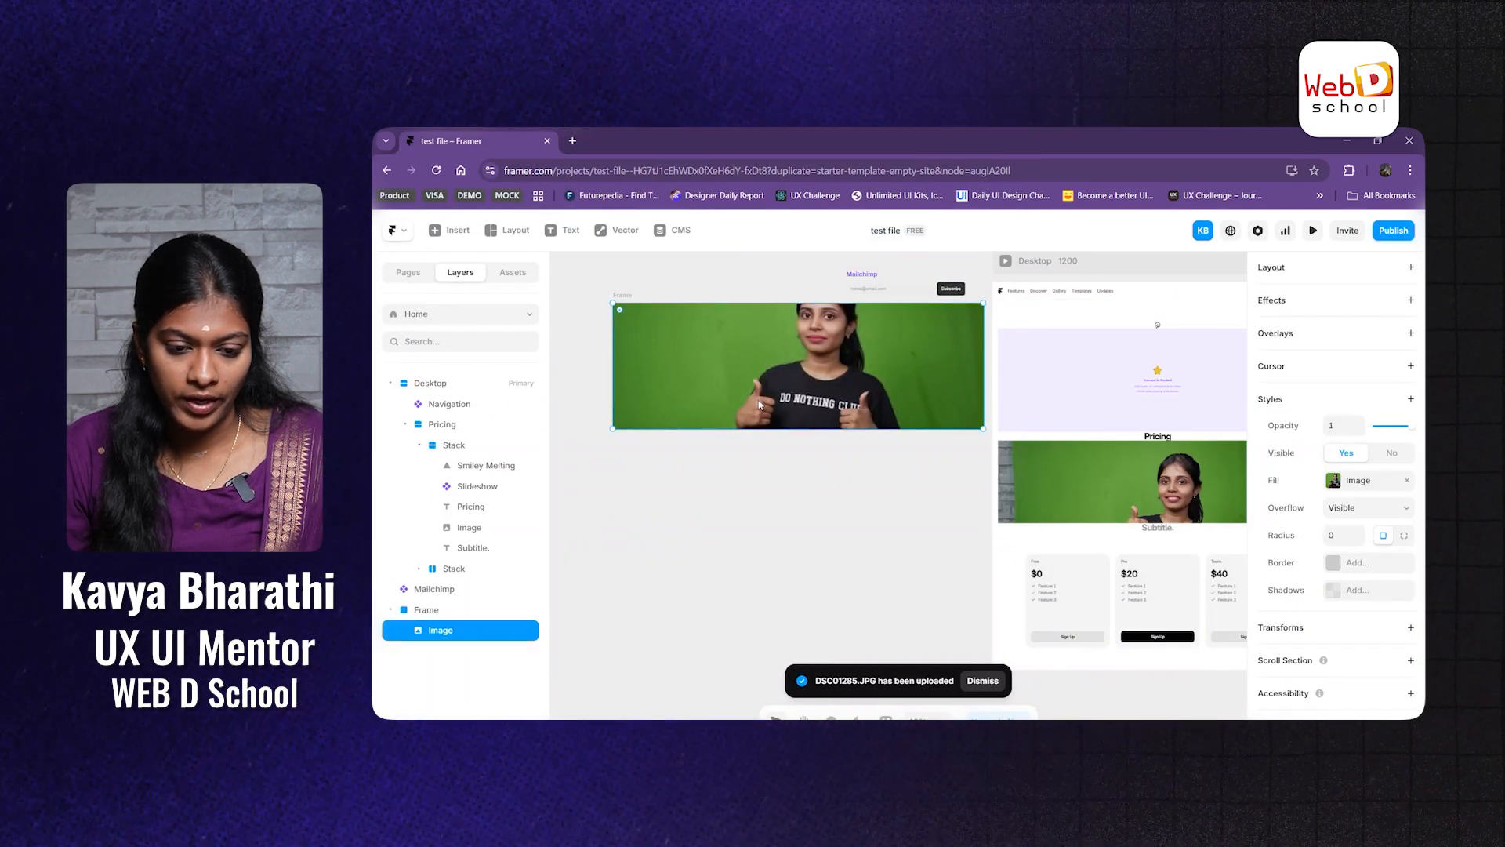
left_click_drag(759, 405, 757, 548)
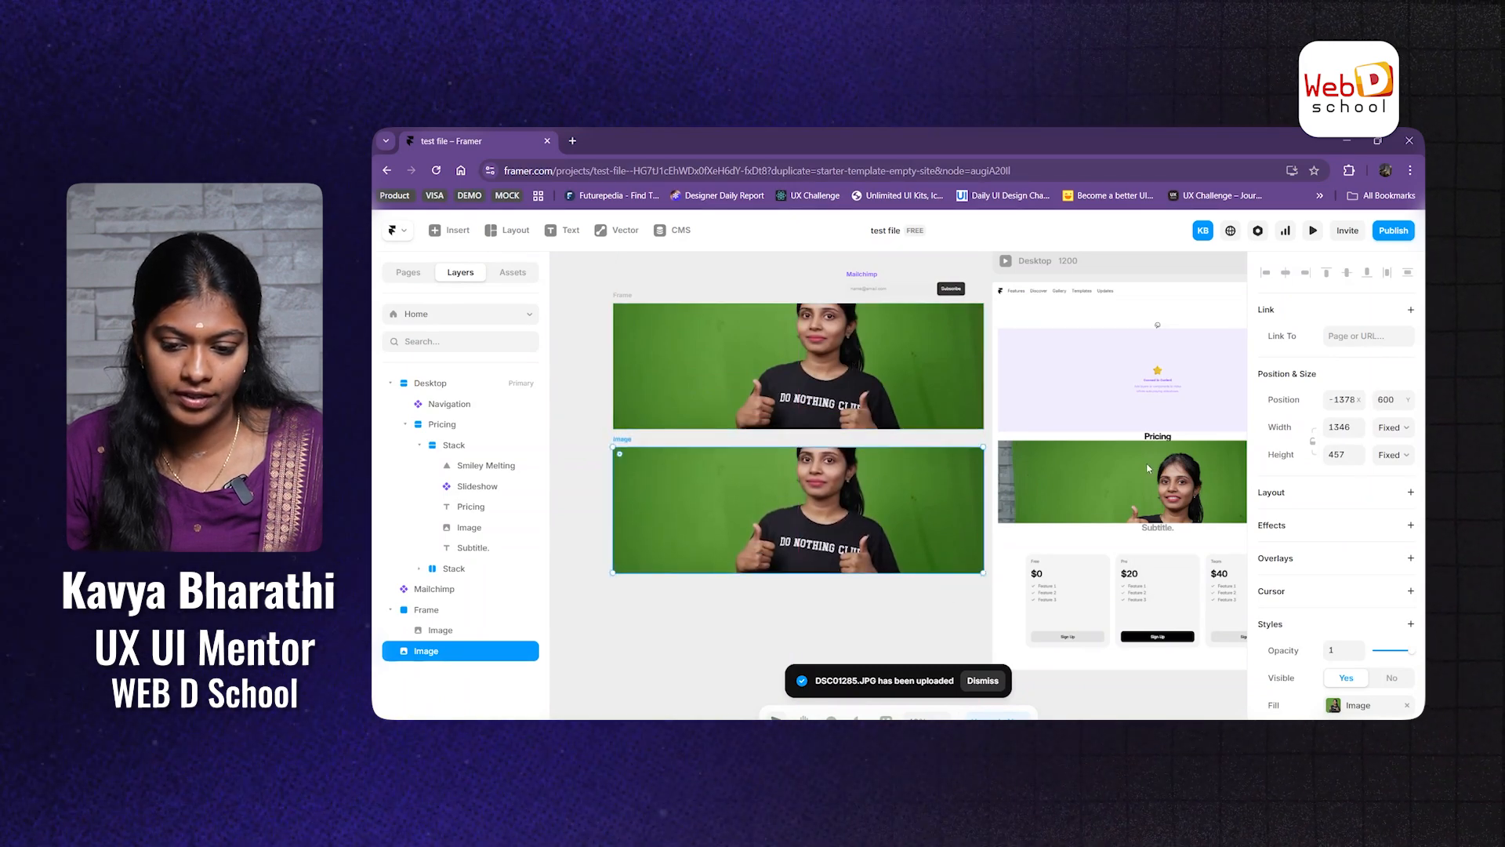
left_click(1368, 705)
left_click(1147, 525)
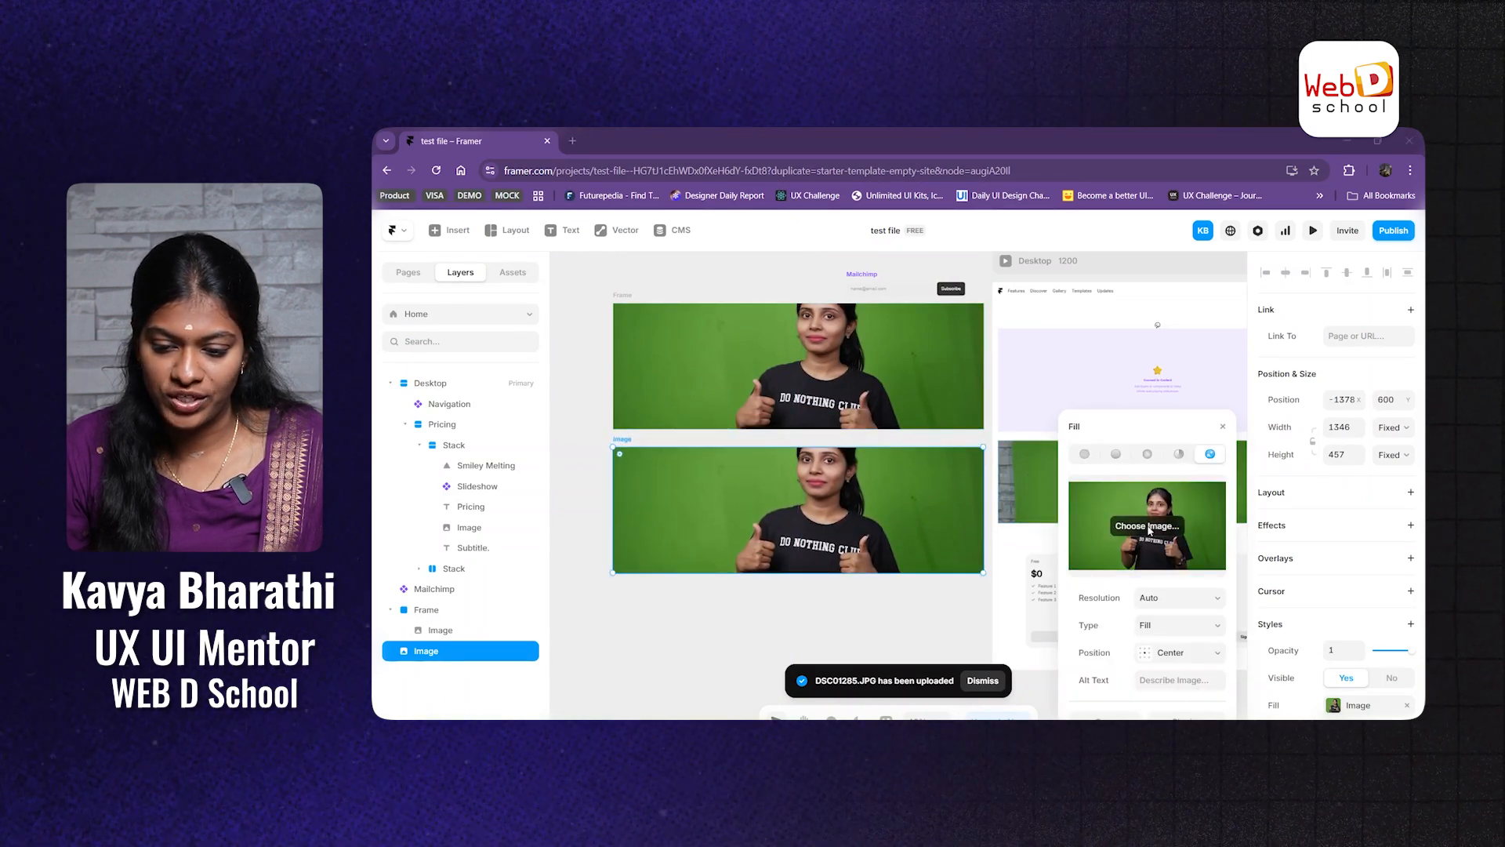
double_click(751, 510)
double_click(592, 590)
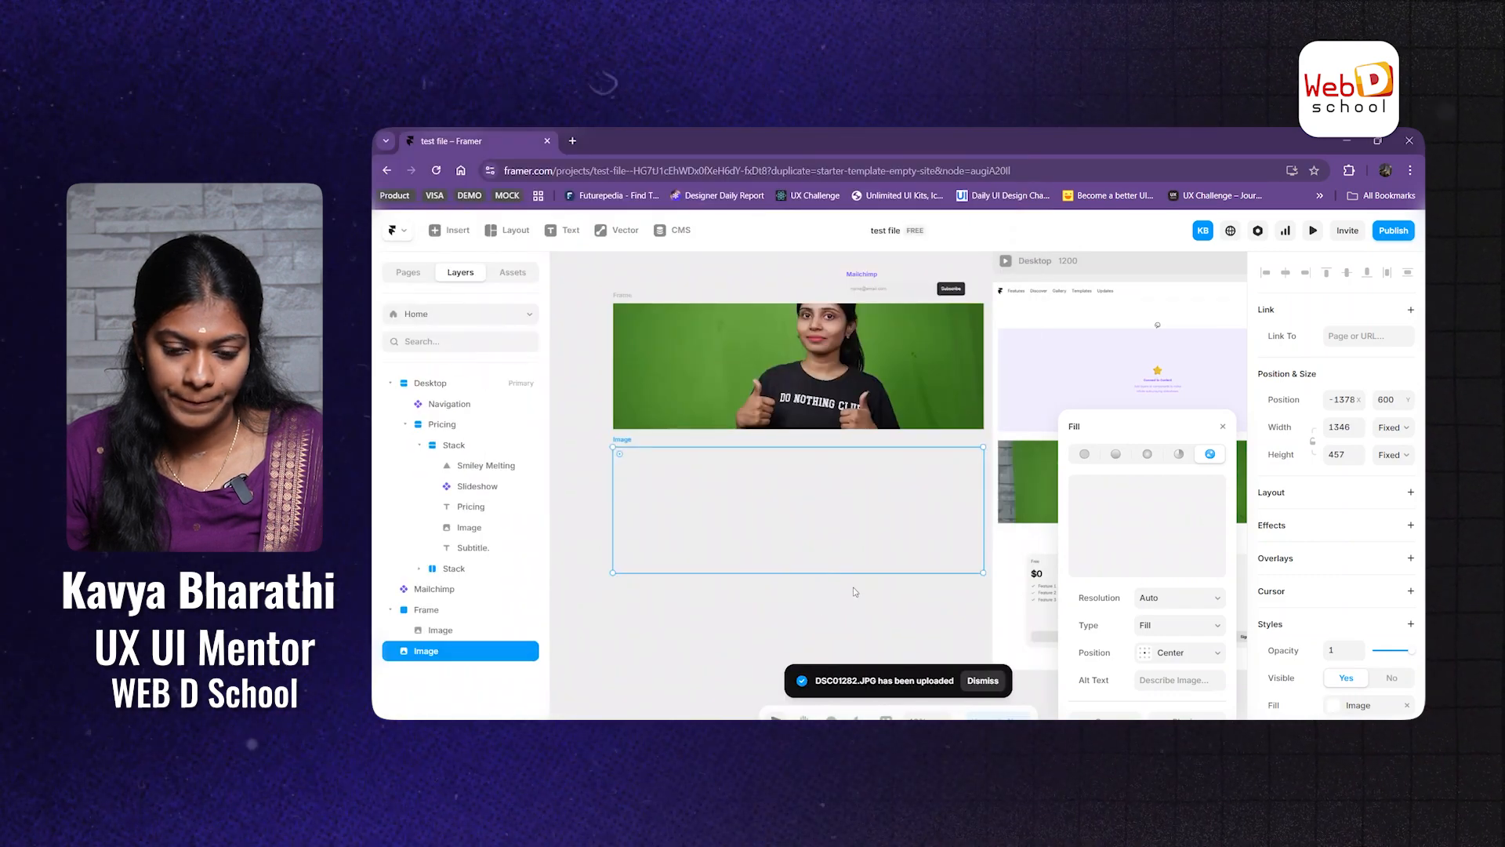
Step: Try the Left and Top Left positions for the fill picture of the image below the frame
left_click(737, 603)
scroll(858, 425, "down", 2)
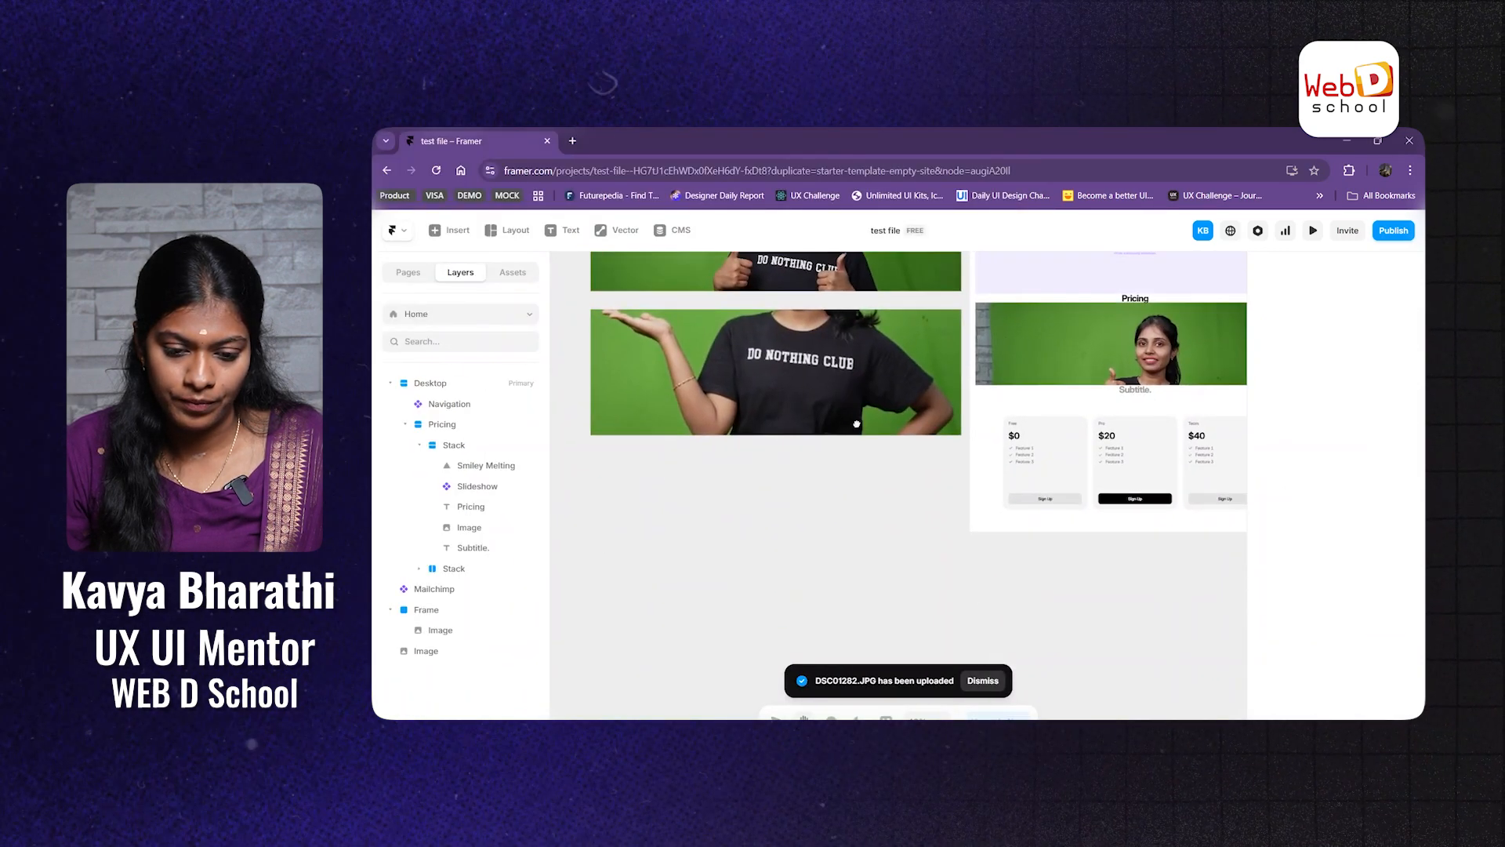
left_click(858, 423)
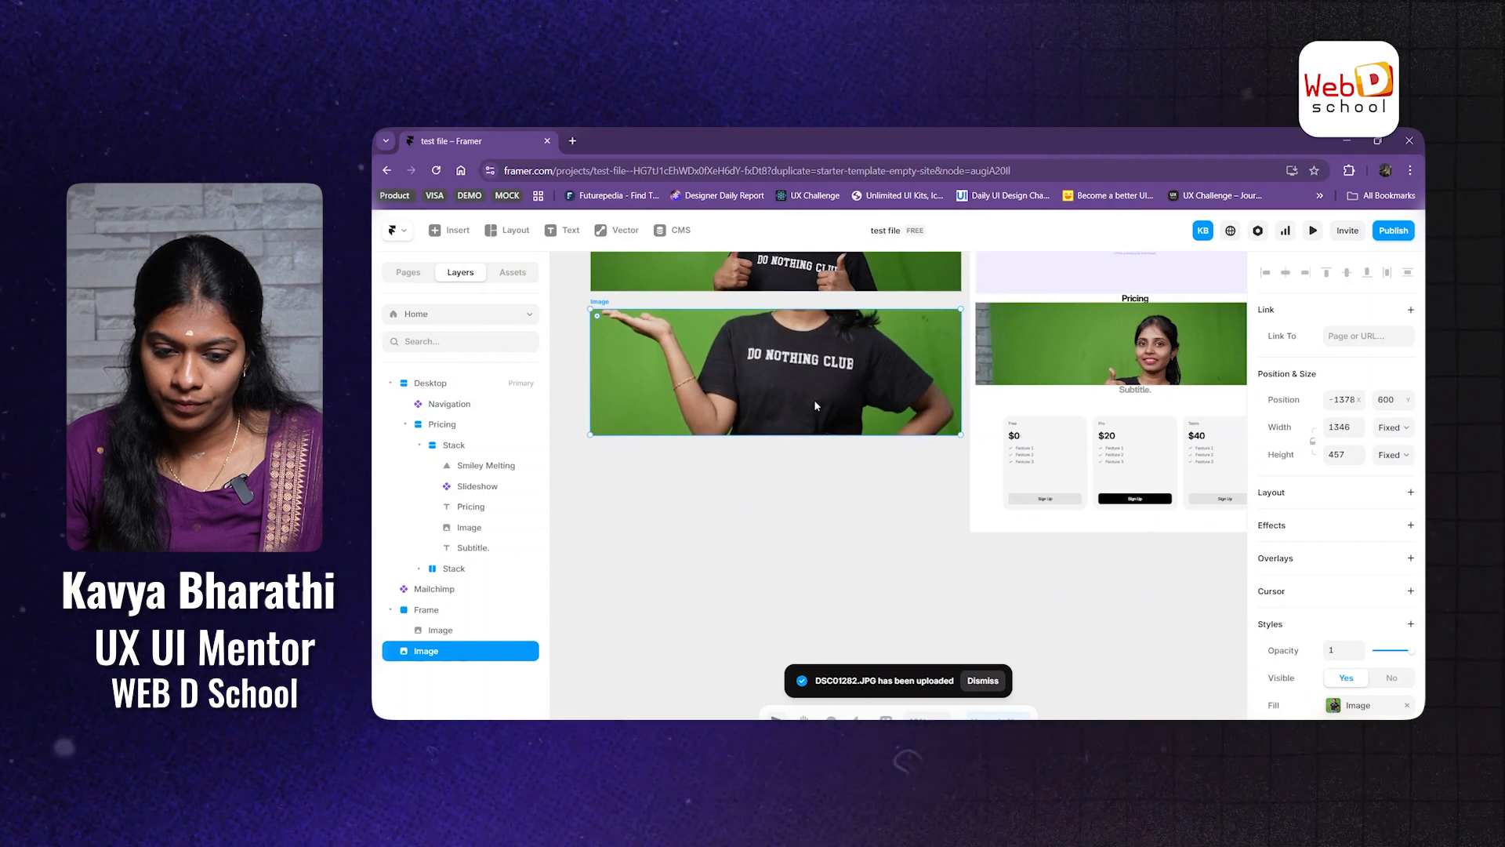
left_click(1364, 705)
left_click(1180, 653)
left_click(1183, 553)
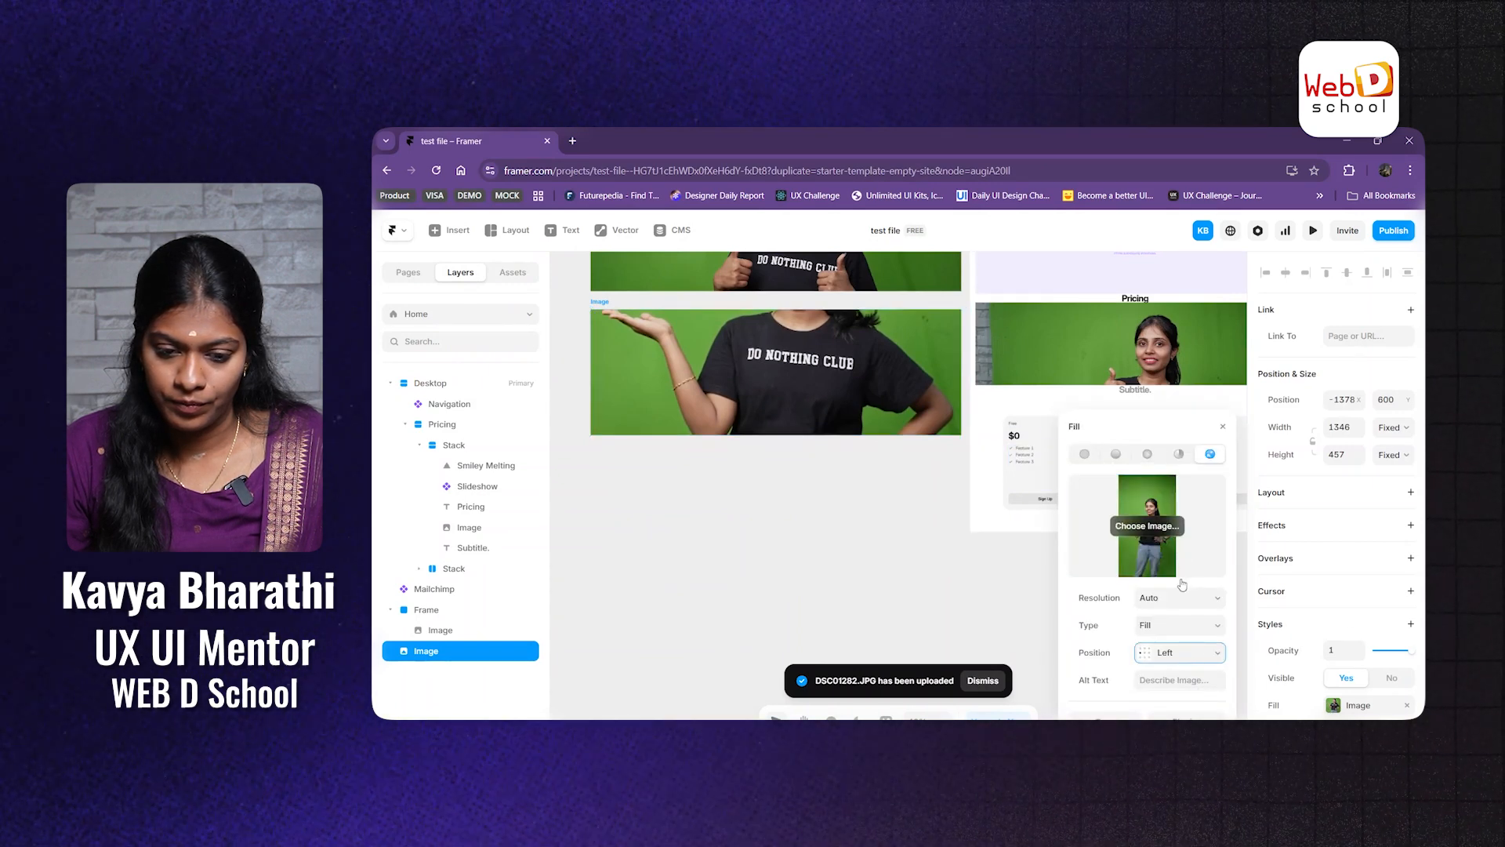
left_click(1184, 654)
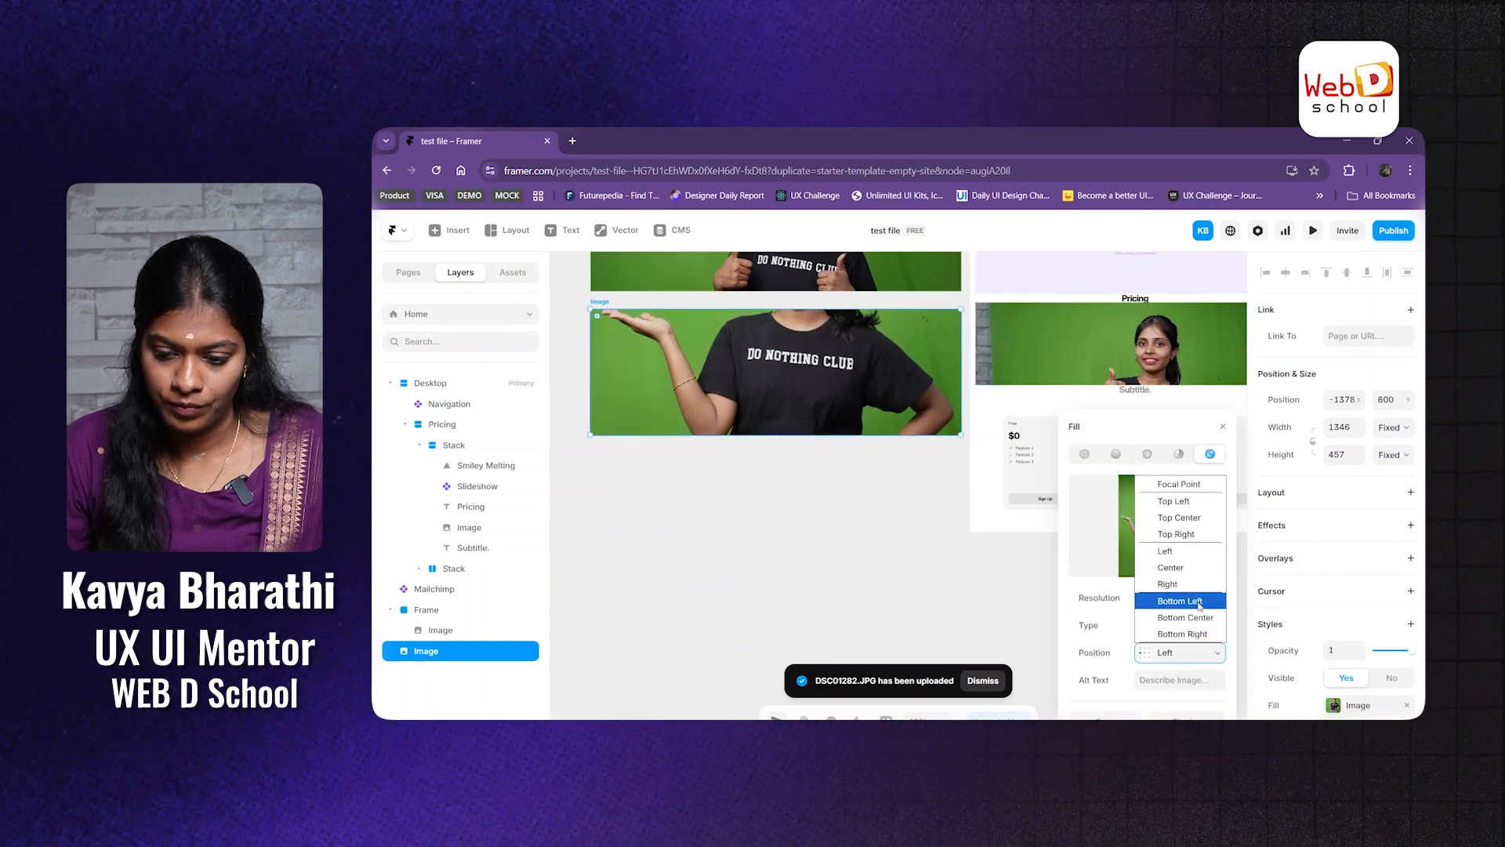
left_click(1191, 506)
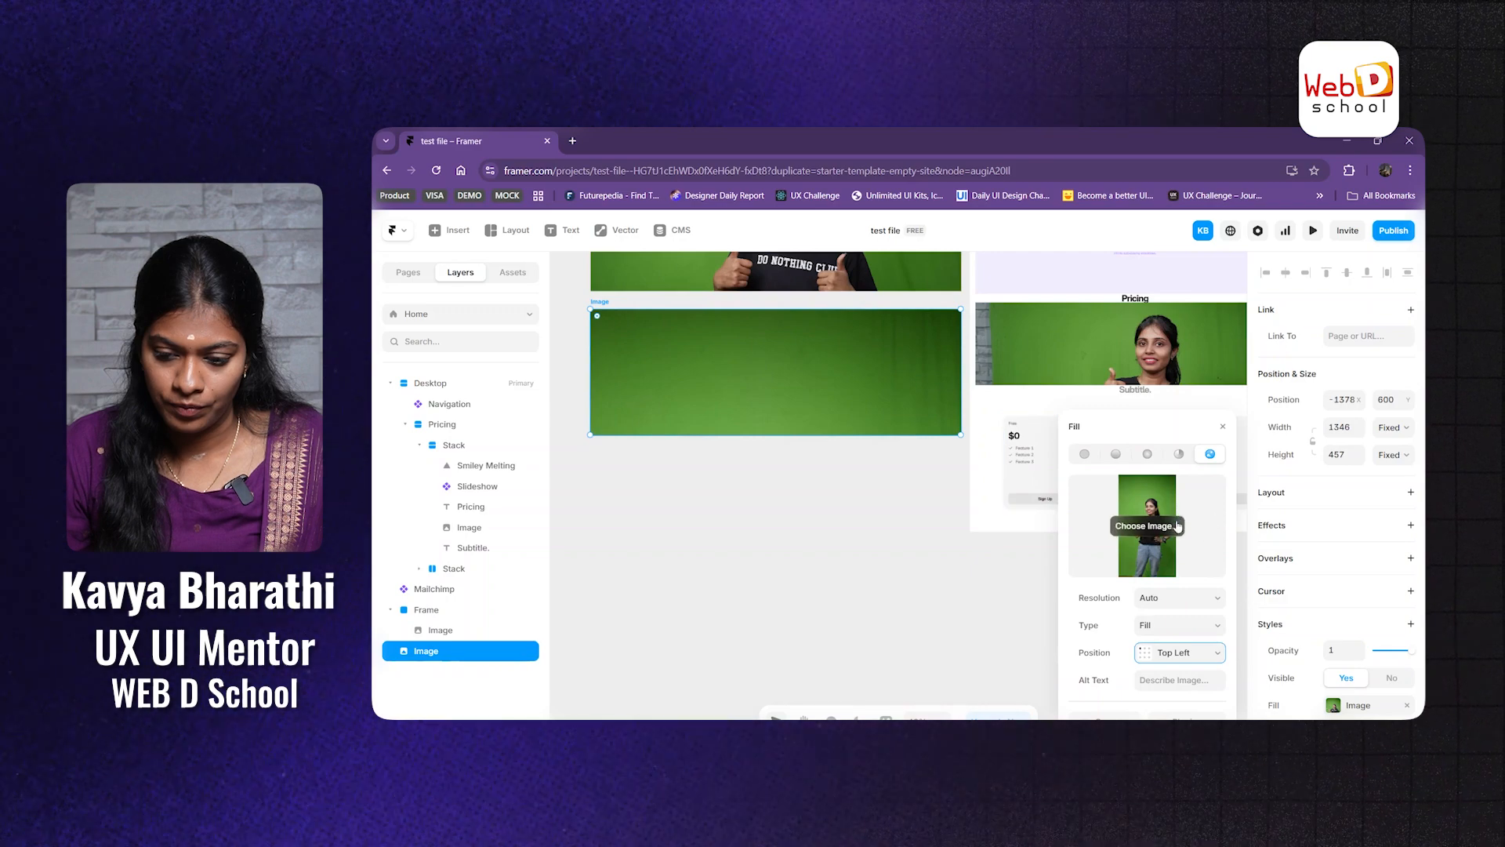
Step: Set the image's fill position to a Focal Point on the woman's face, save it, and close the fill settings
left_click(1172, 655)
left_click(1180, 484)
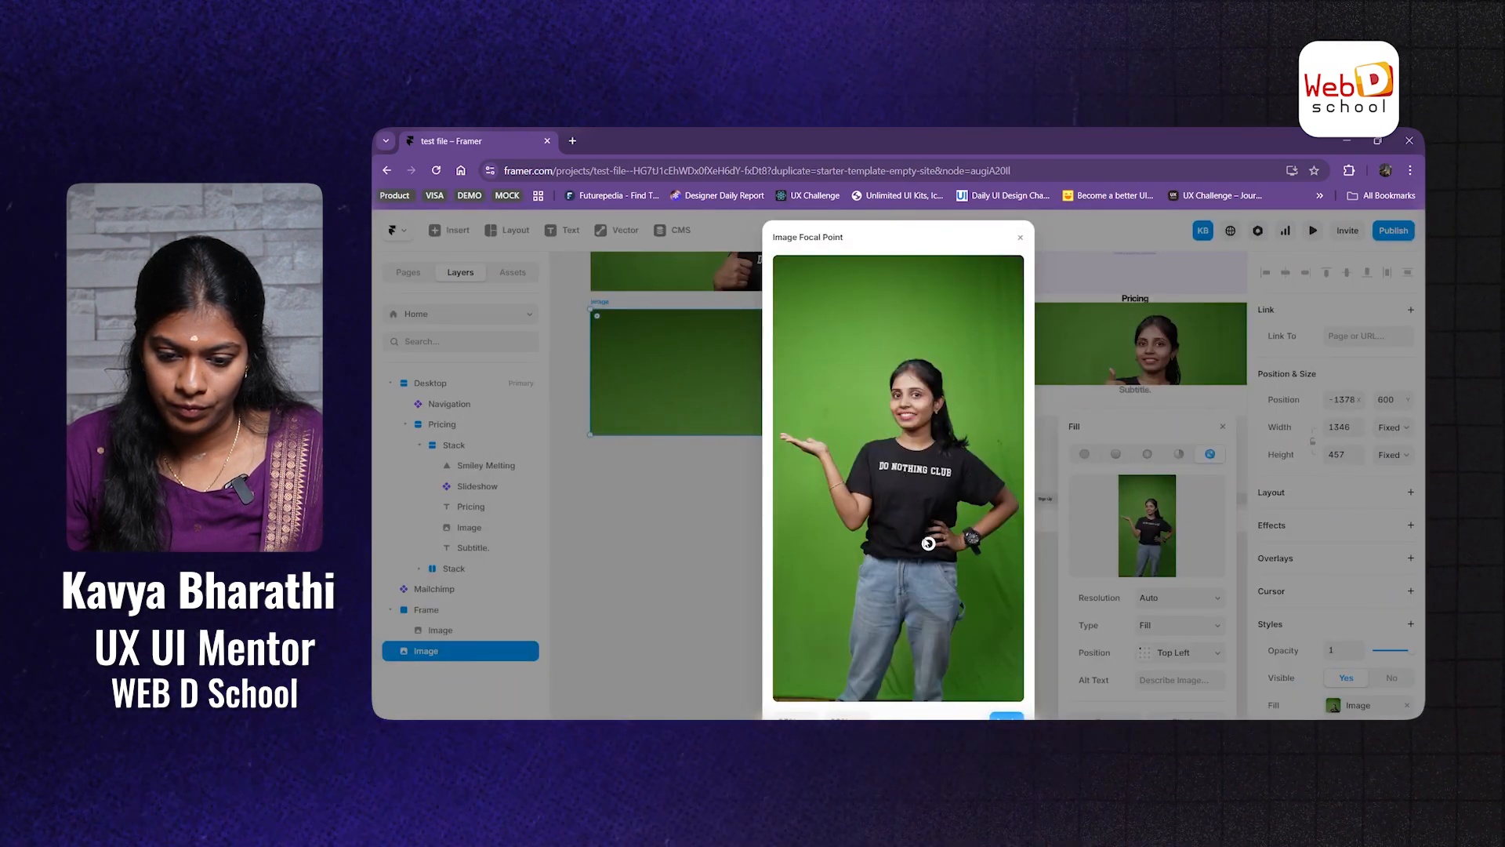
left_click(915, 404)
mouse_move(910, 401)
left_mouse_down()
mouse_move(902, 392)
mouse_move(909, 405)
left_mouse_up()
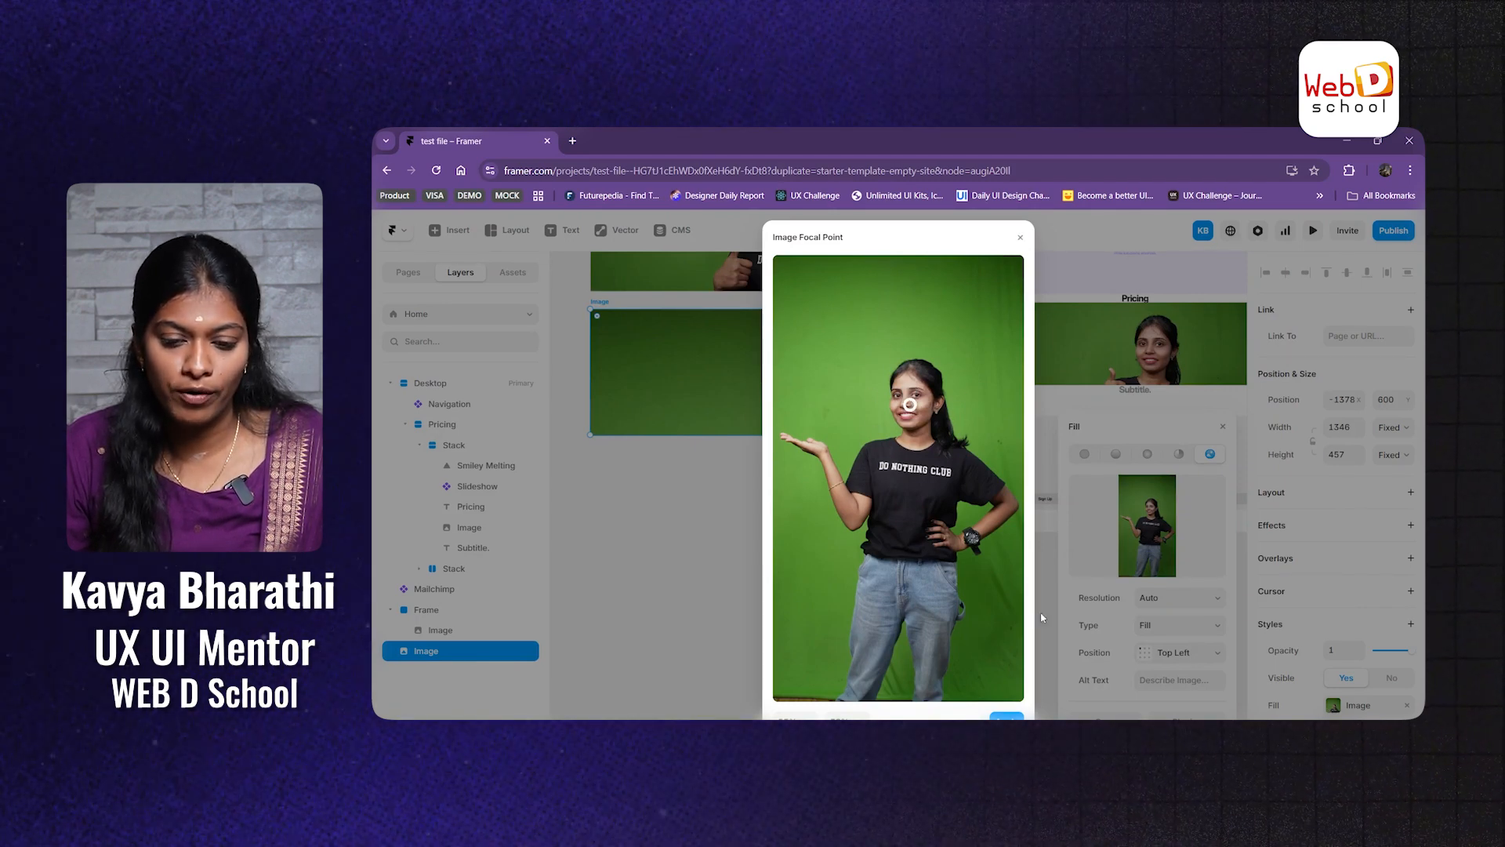
left_click_drag(912, 404, 906, 392)
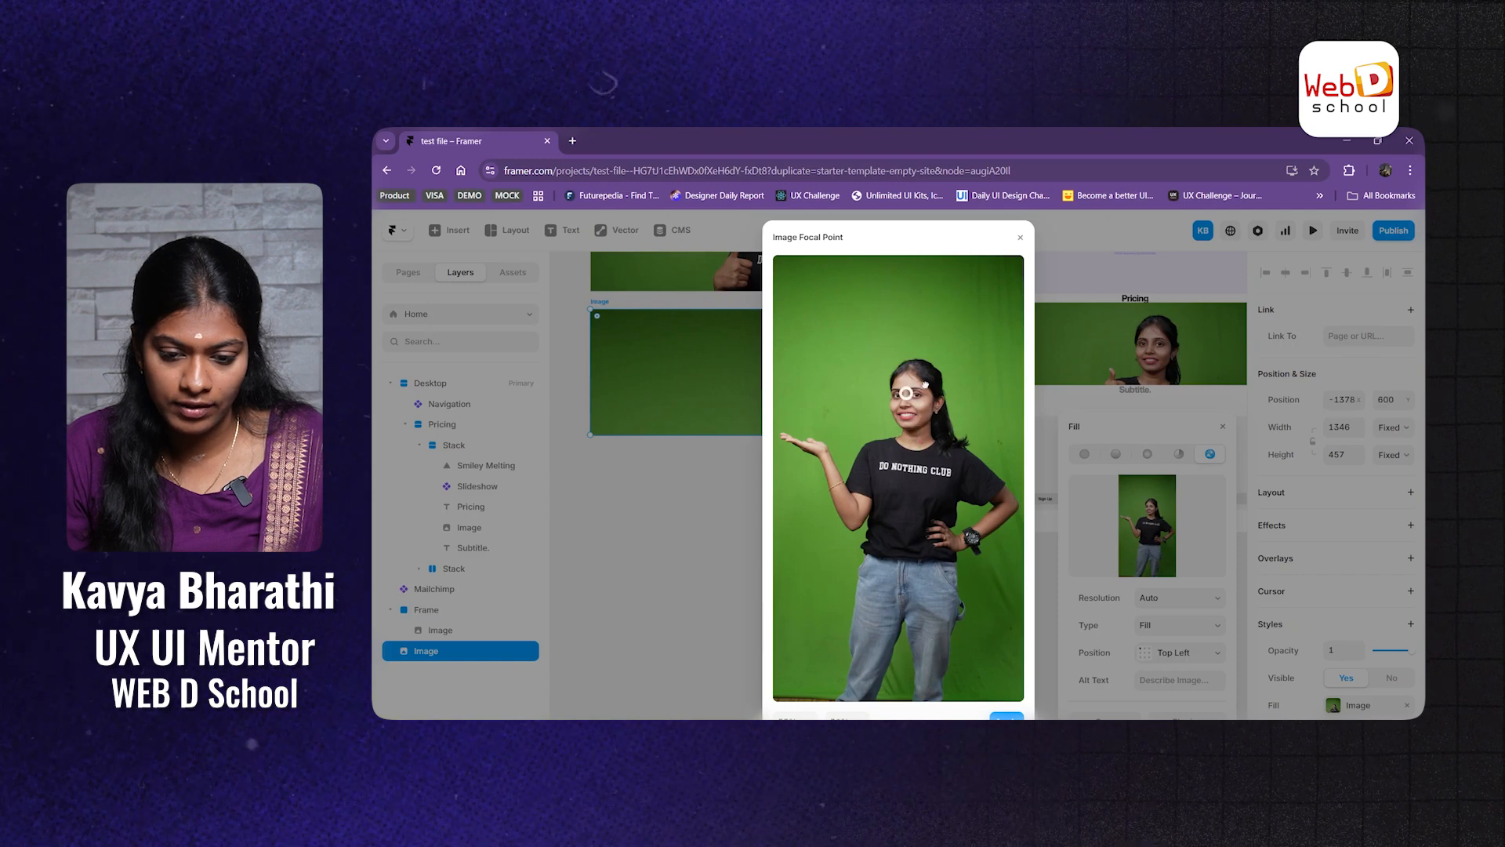
left_click(1006, 716)
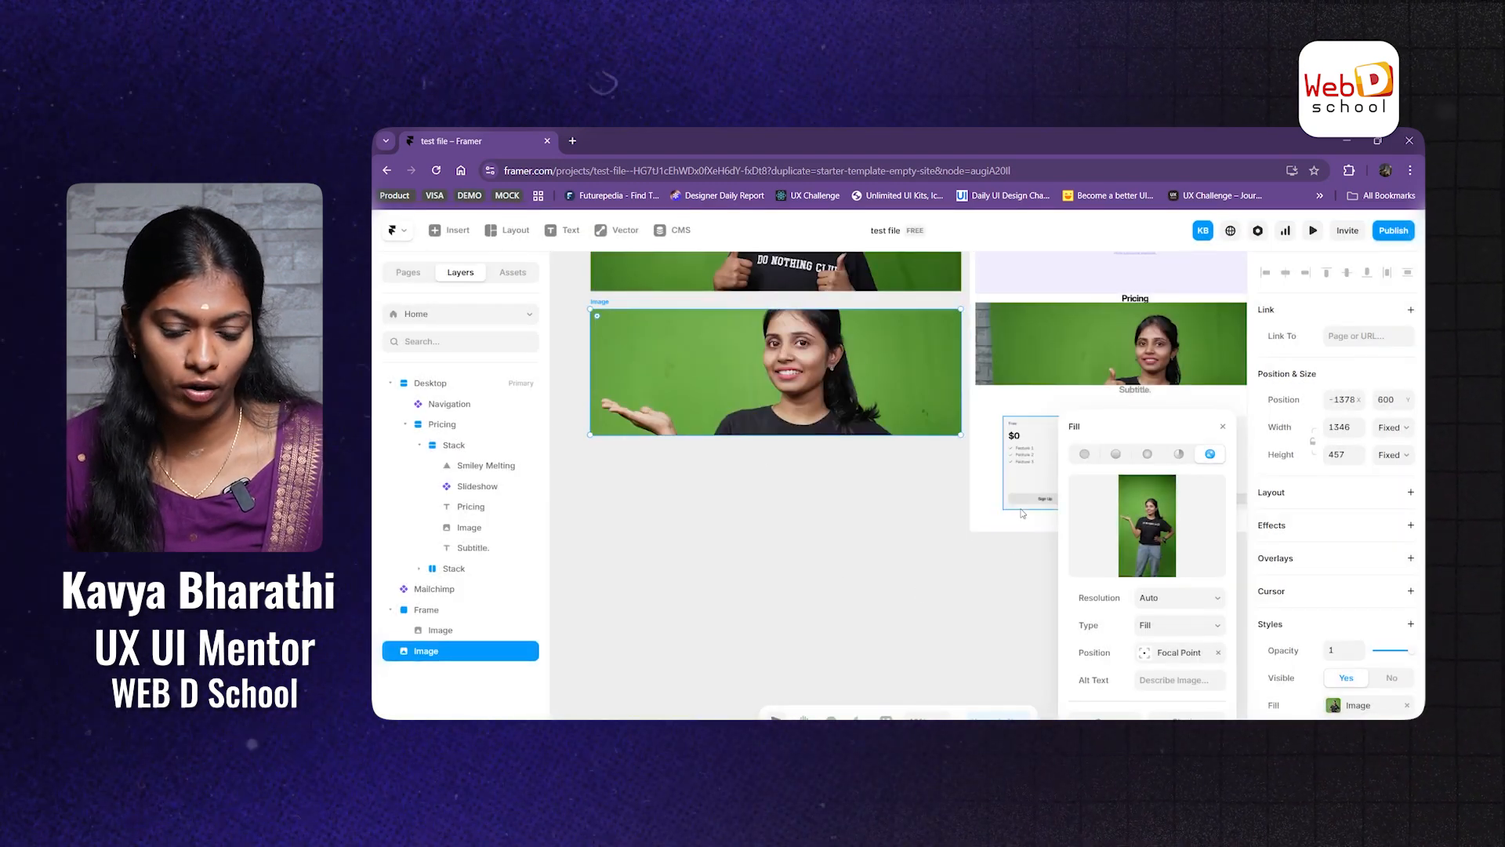
left_click(715, 534)
Step: Duplicate the image directly below itself and upload Slice 1.png as the copy's fill picture, closing the fill settings
left_click(806, 392)
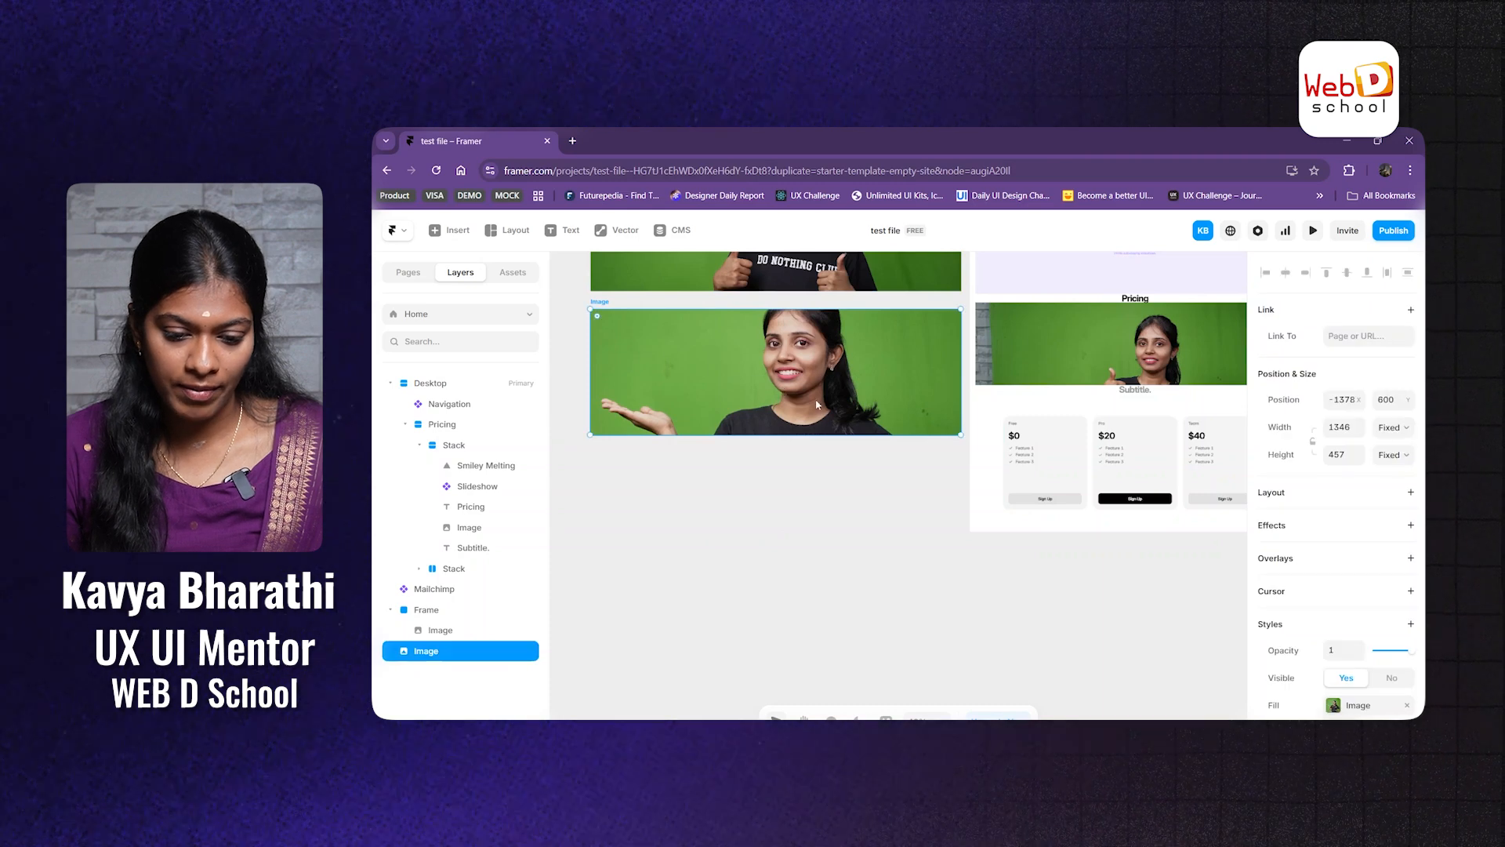
left_click_drag(806, 392, 808, 539)
left_click(1360, 705)
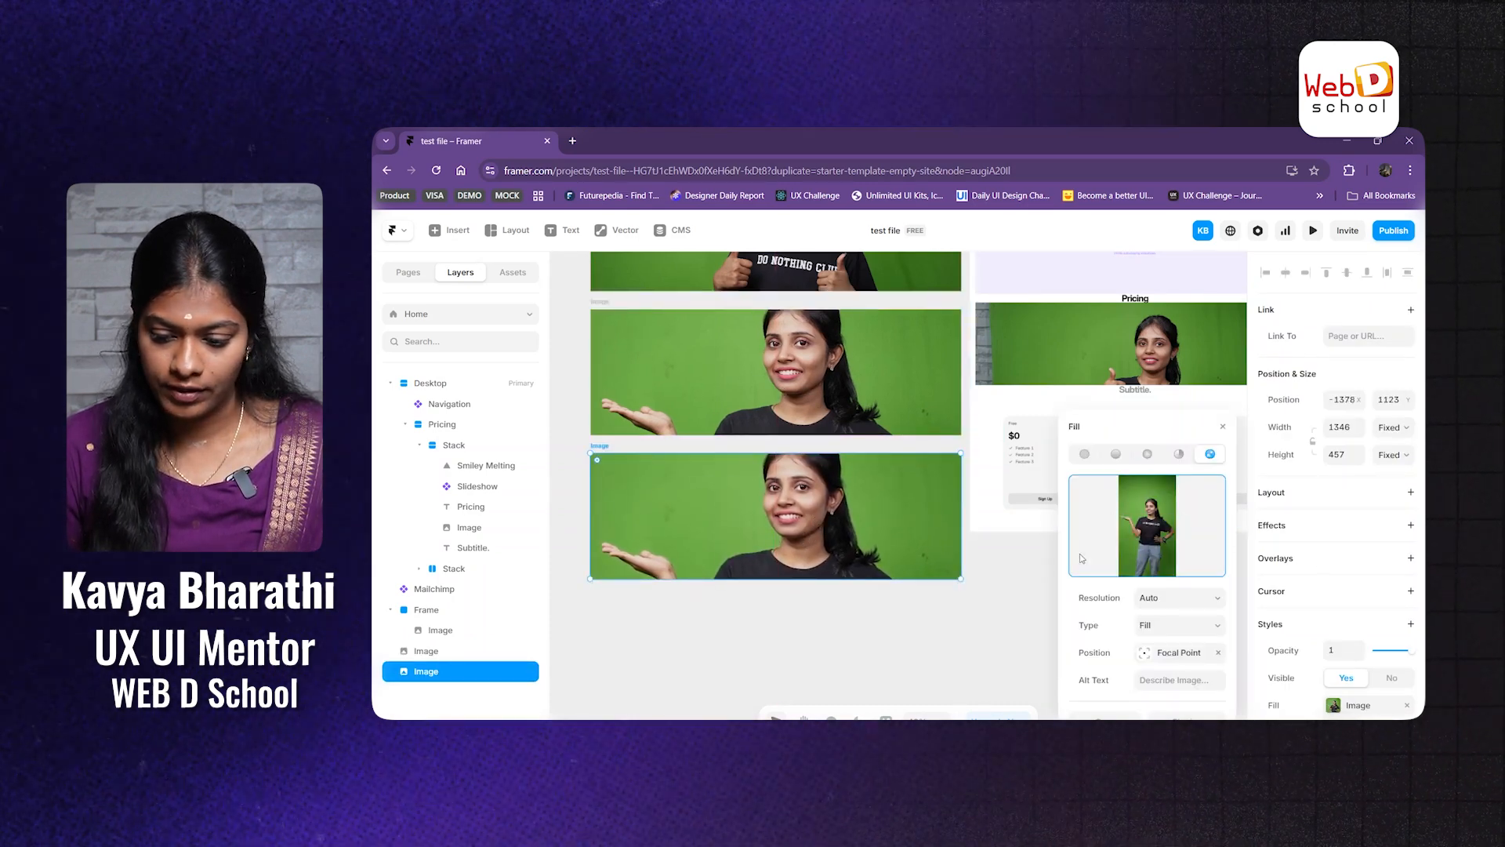
left_click(1126, 530)
scroll(733, 458, "down", 5)
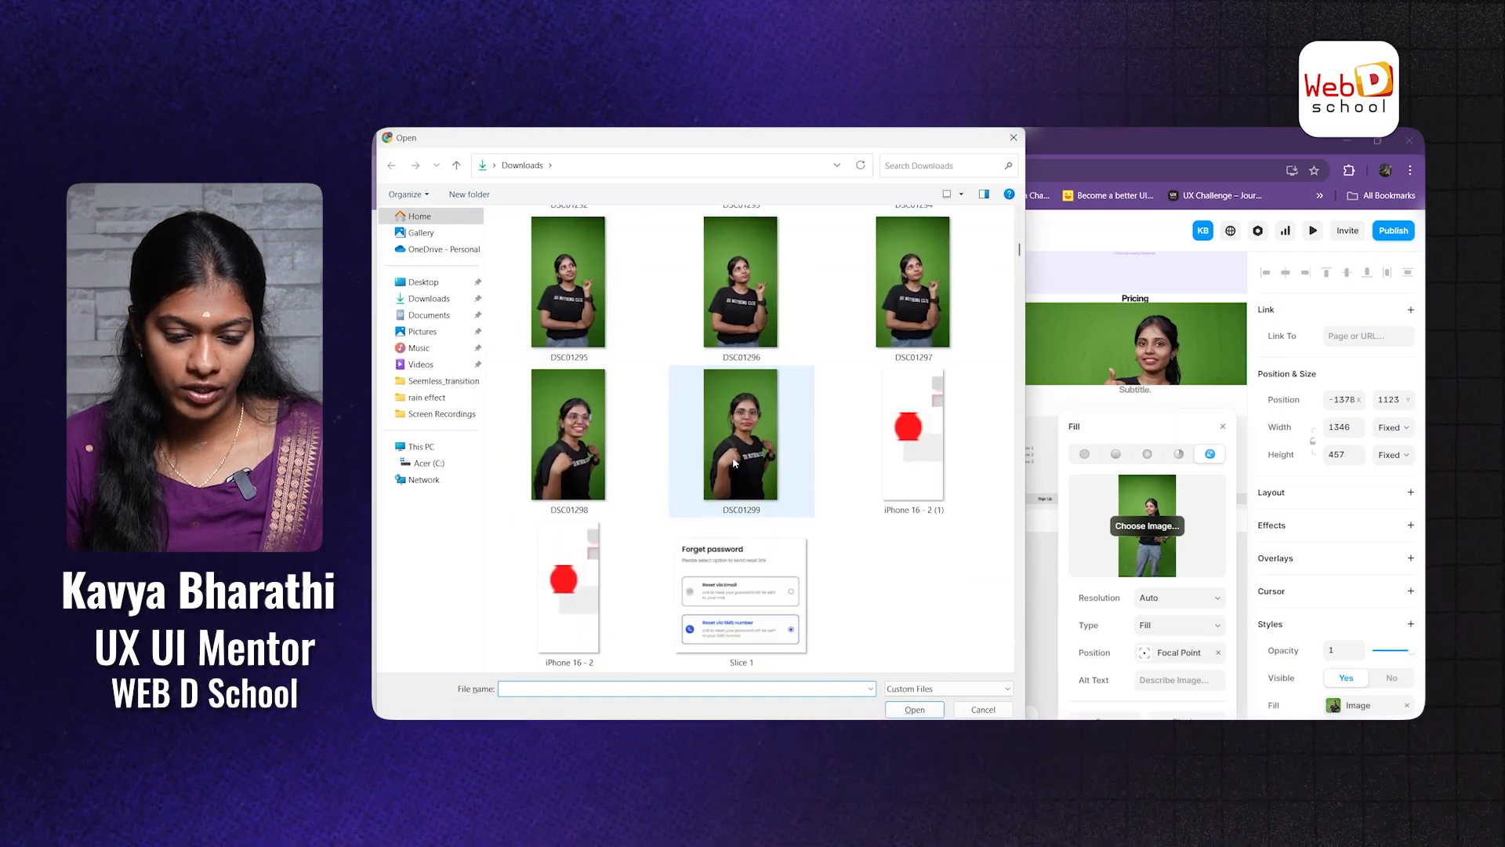
left_click(569, 435)
double_click(759, 598)
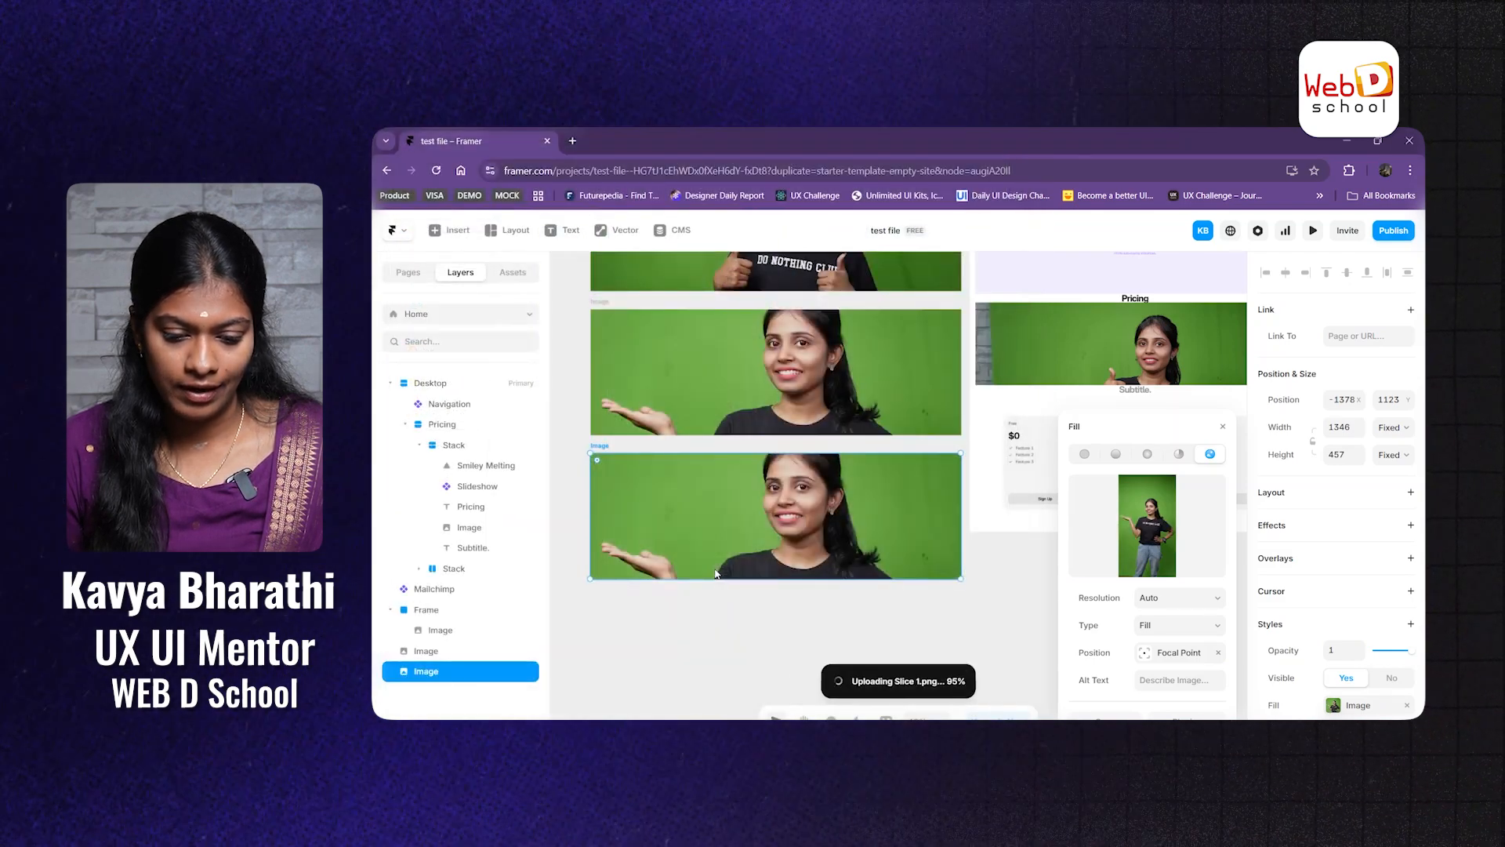
left_click(759, 597)
Step: Connect the Slideshow's content to the frame and the two images below it
scroll(776, 603, "down", 3)
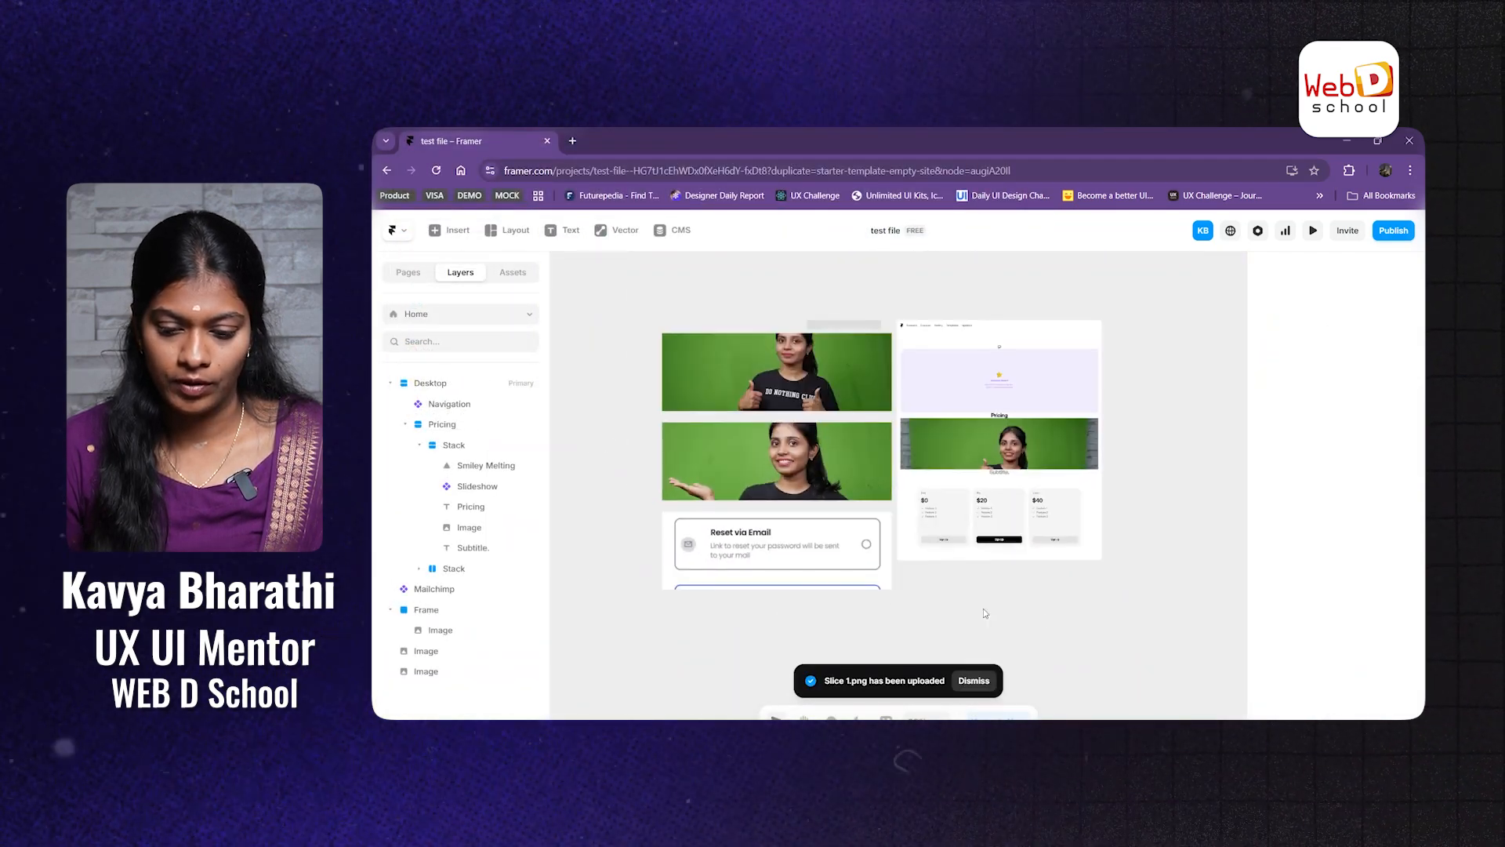
left_click(1004, 379)
scroll(901, 337, "left", 4)
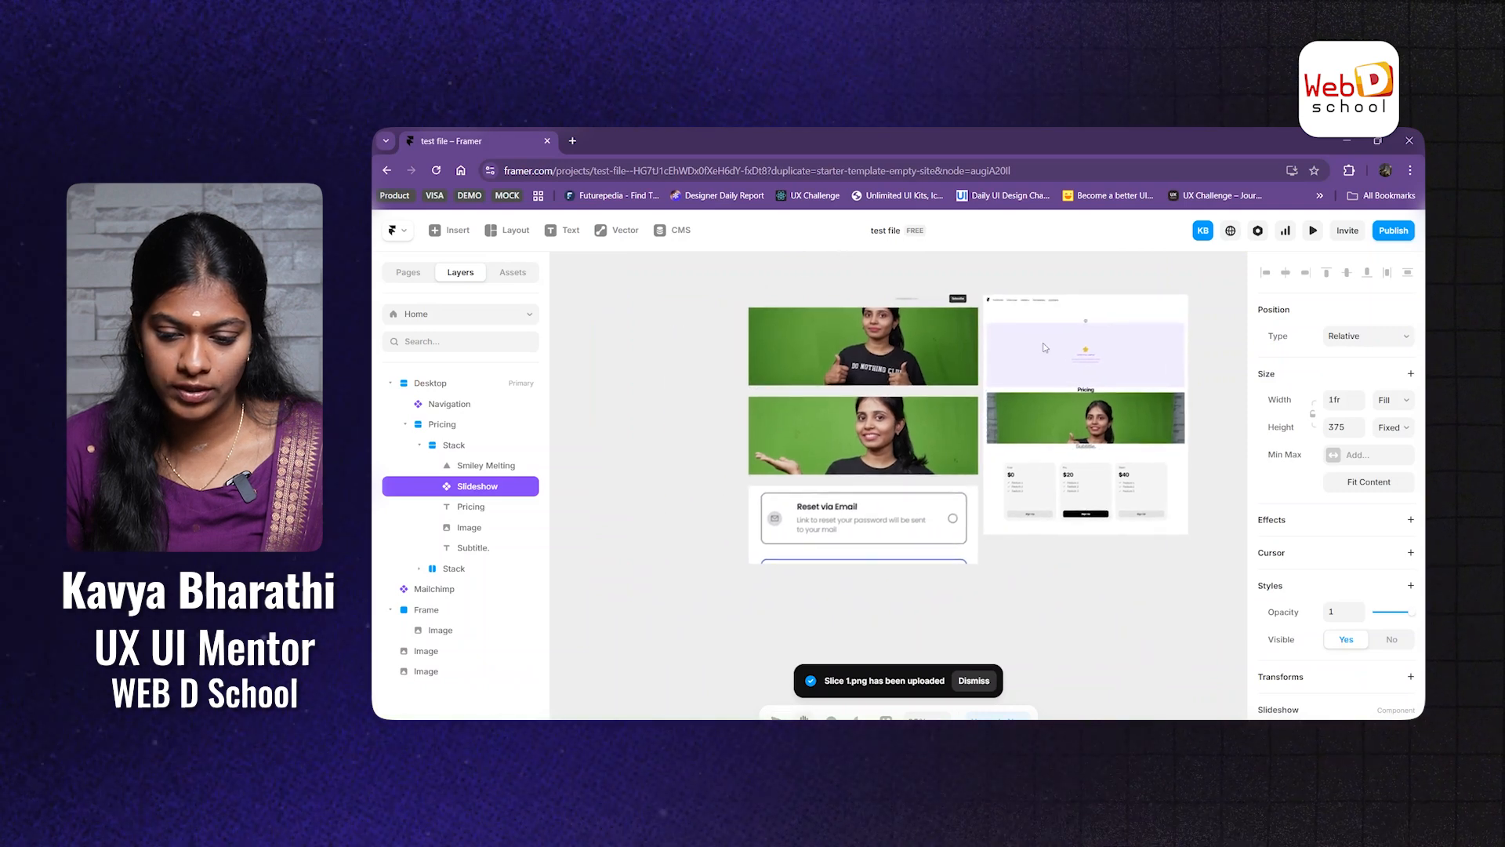
left_click_drag(1175, 398, 950, 473)
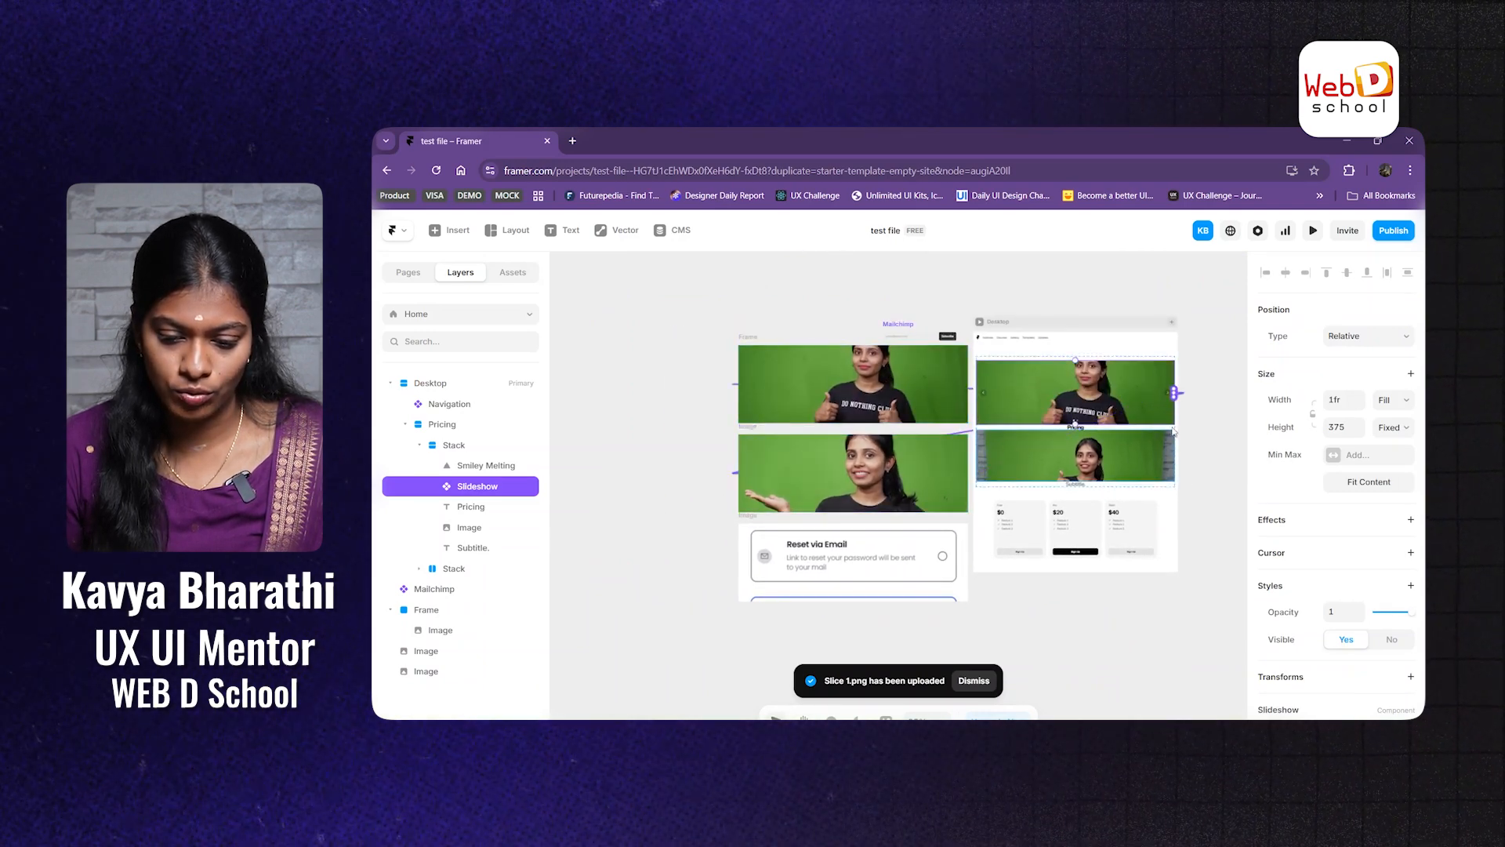
left_click_drag(1175, 397, 947, 563)
left_click(1208, 499)
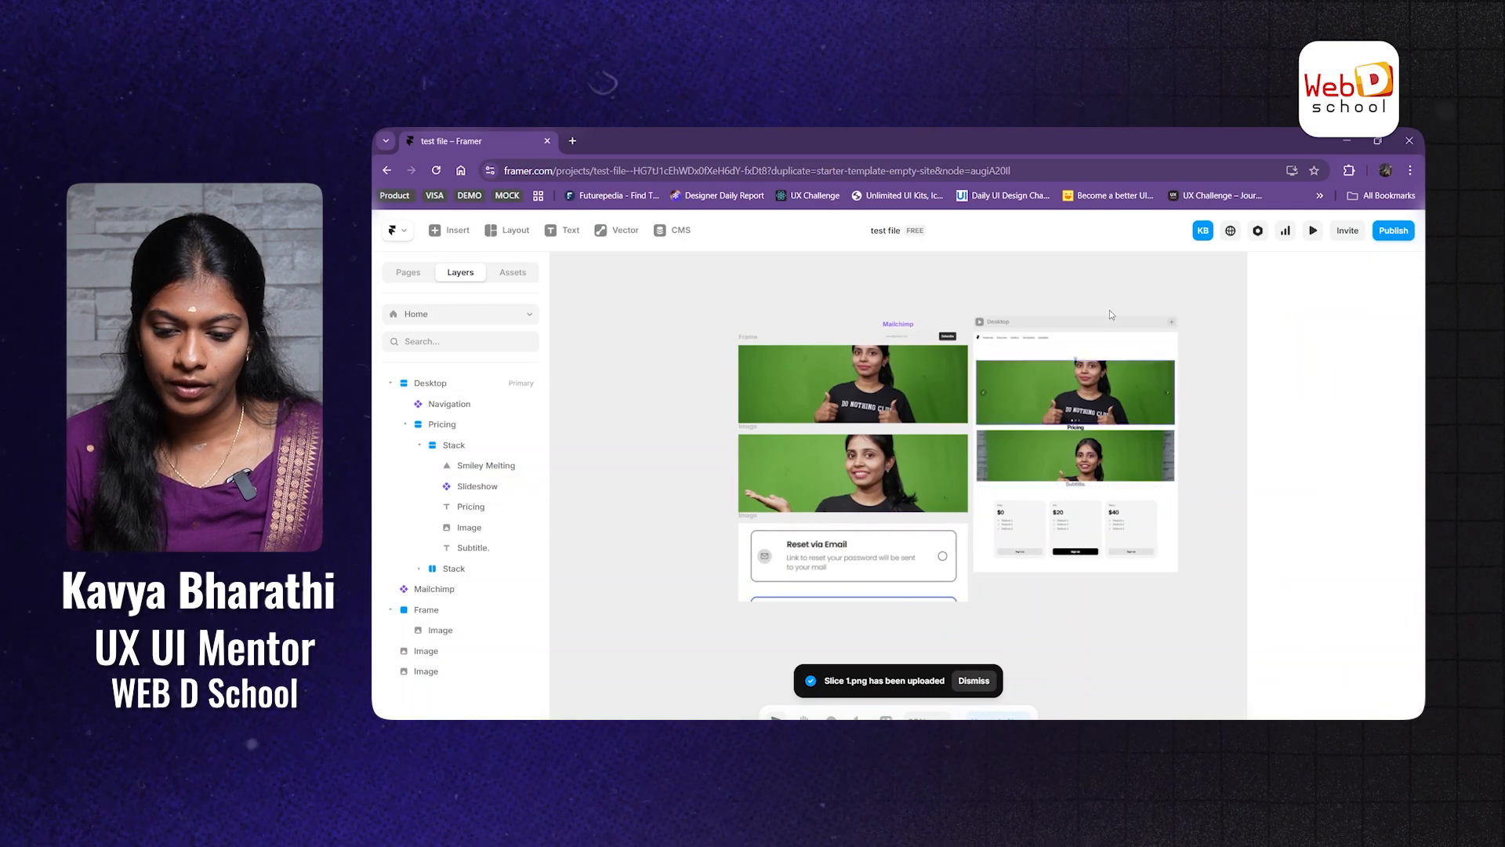
Step: Preview the desktop page, advance through all the slideshow's slides, and return to the canvas
scroll(948, 353, "right", 3)
scroll(937, 354, "up", 5)
left_click(768, 317)
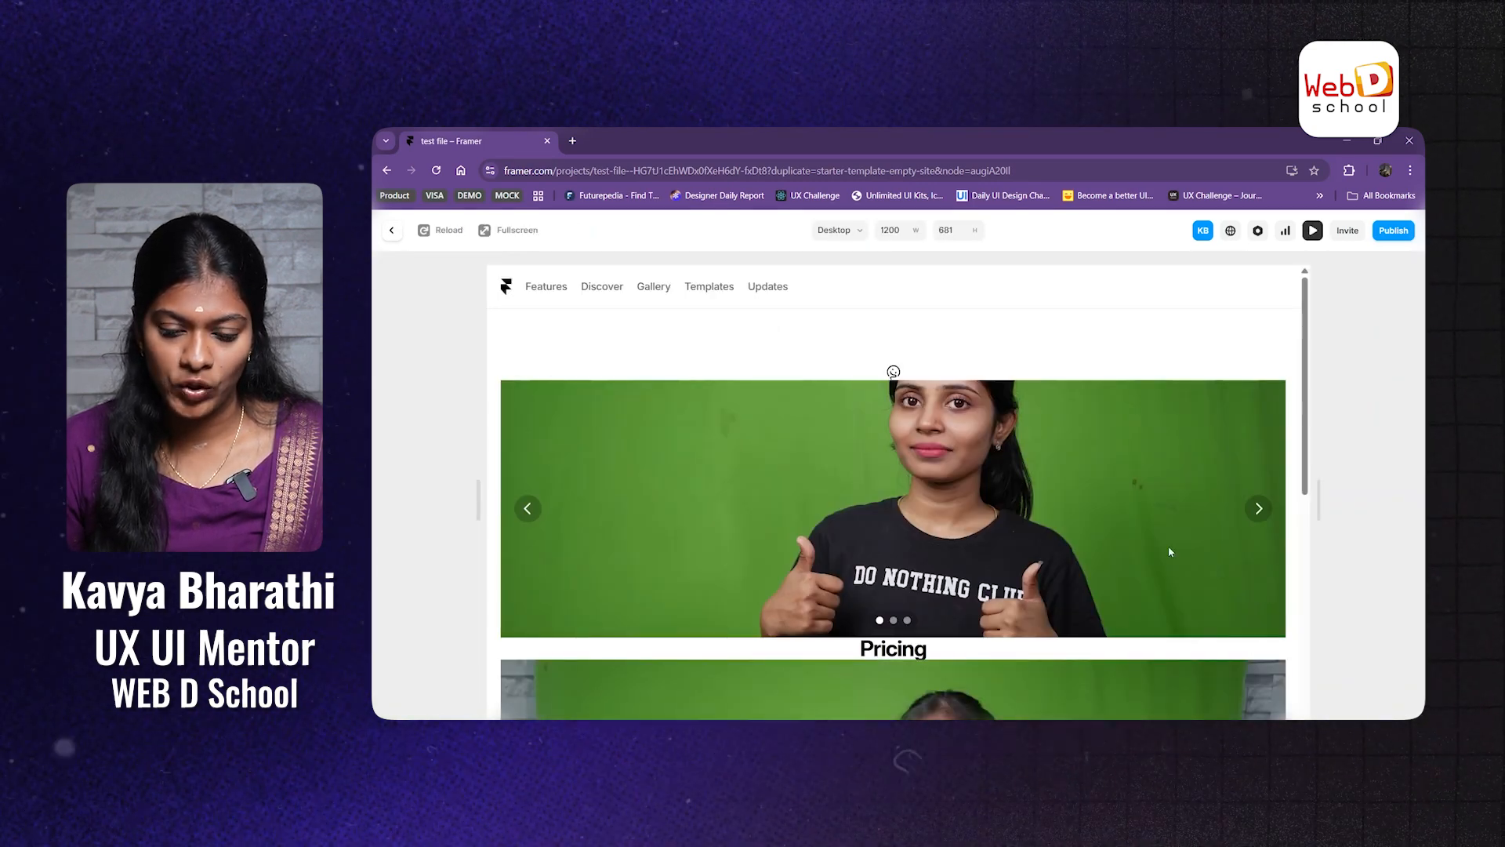
left_click(1260, 510)
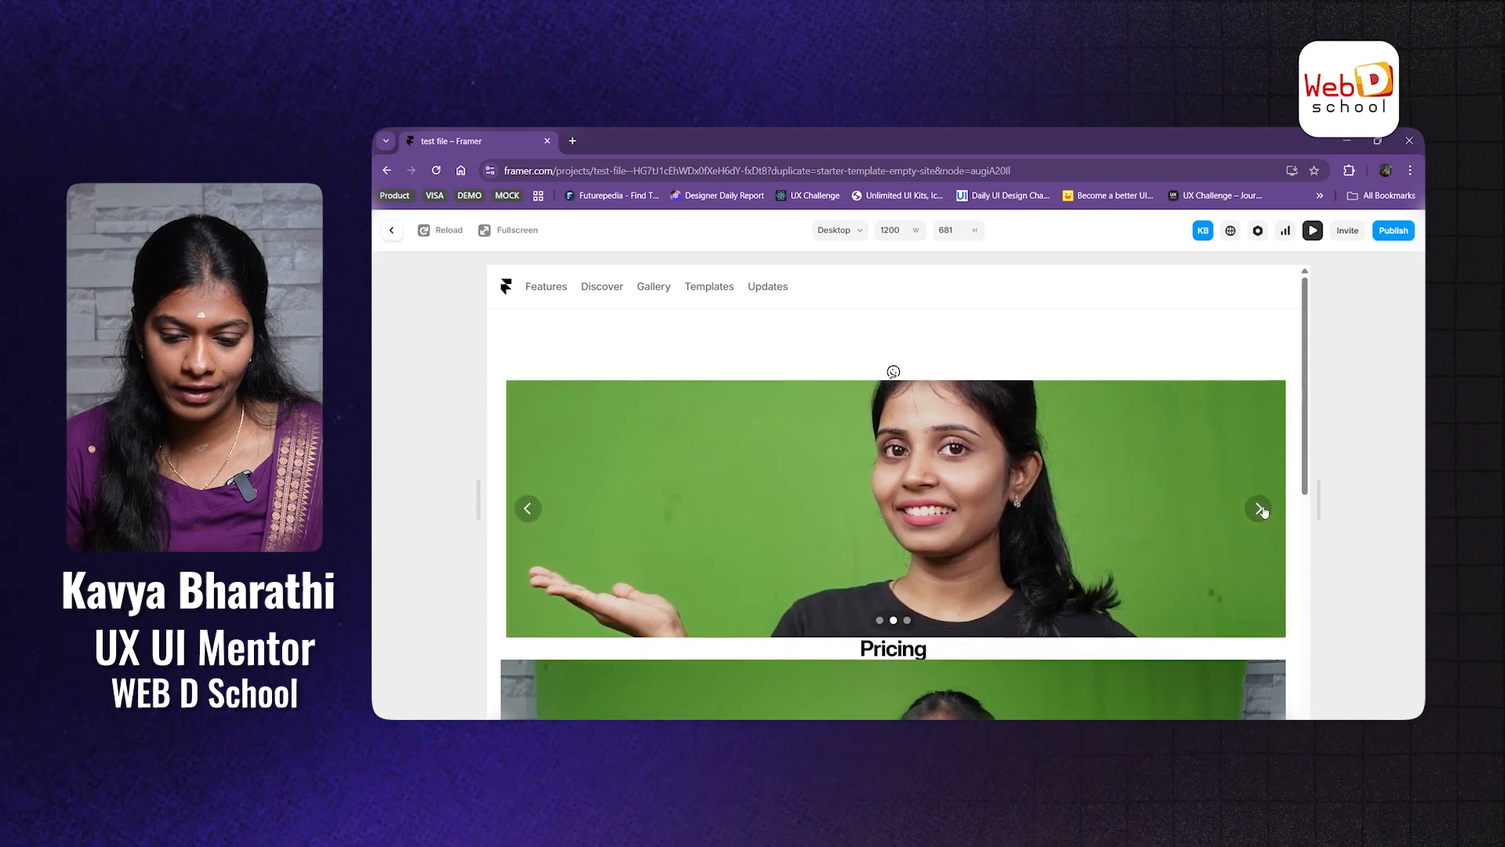
left_click(1260, 510)
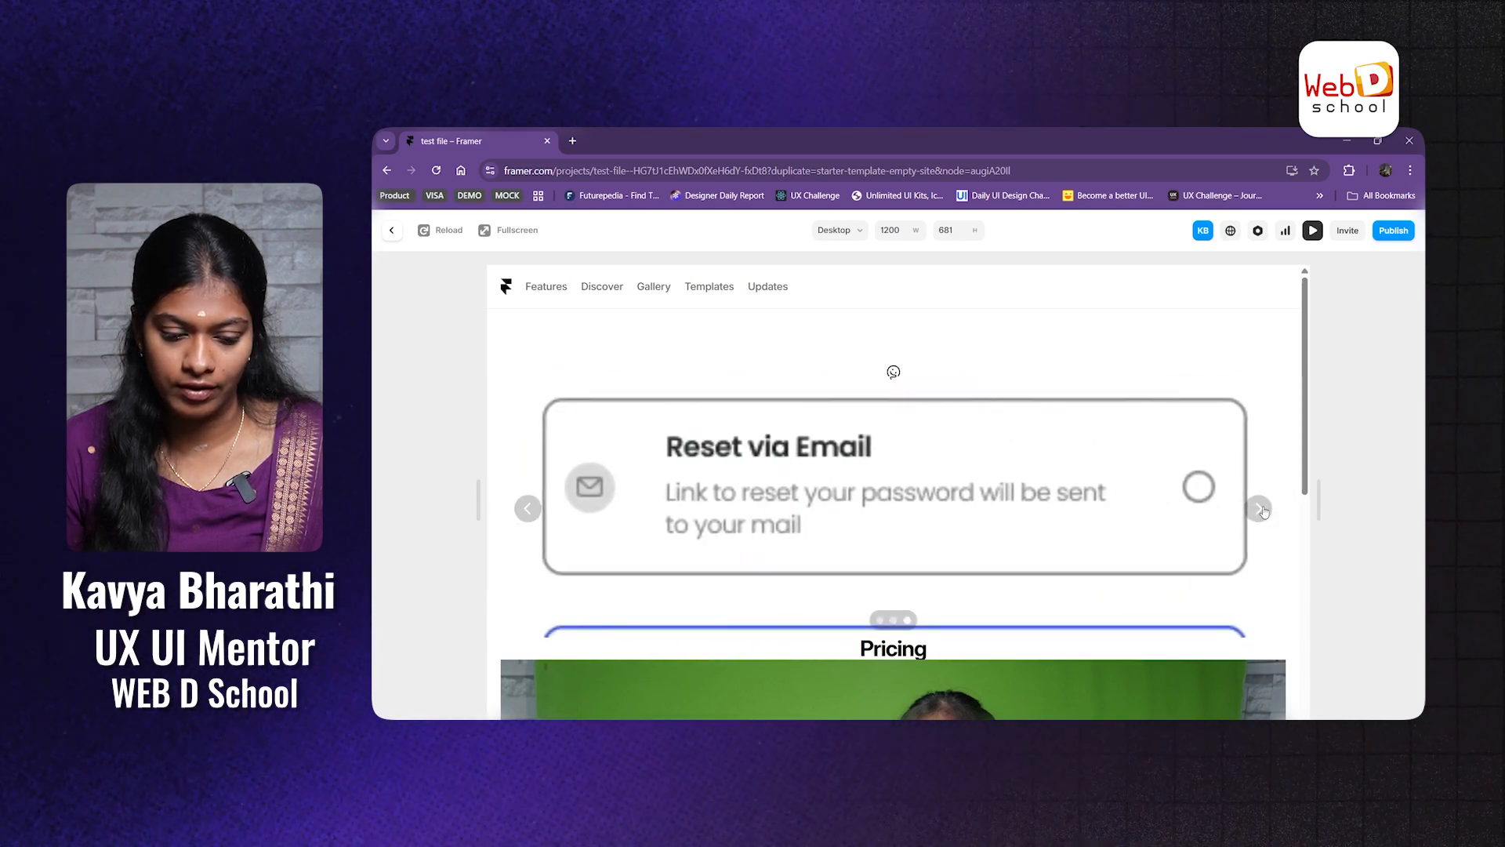
left_click(1259, 509)
left_click(1260, 510)
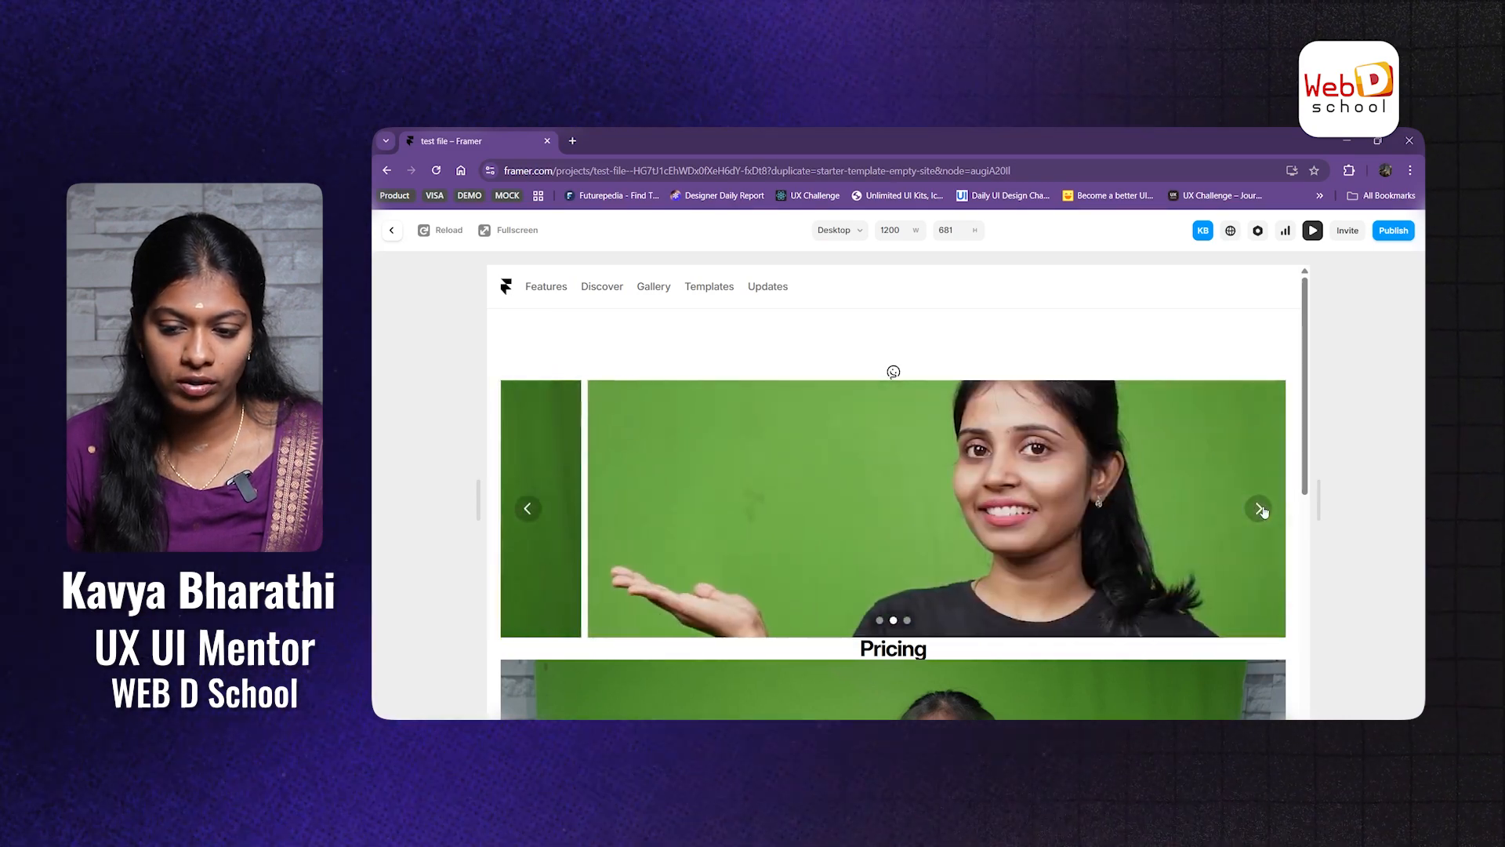
left_click(392, 229)
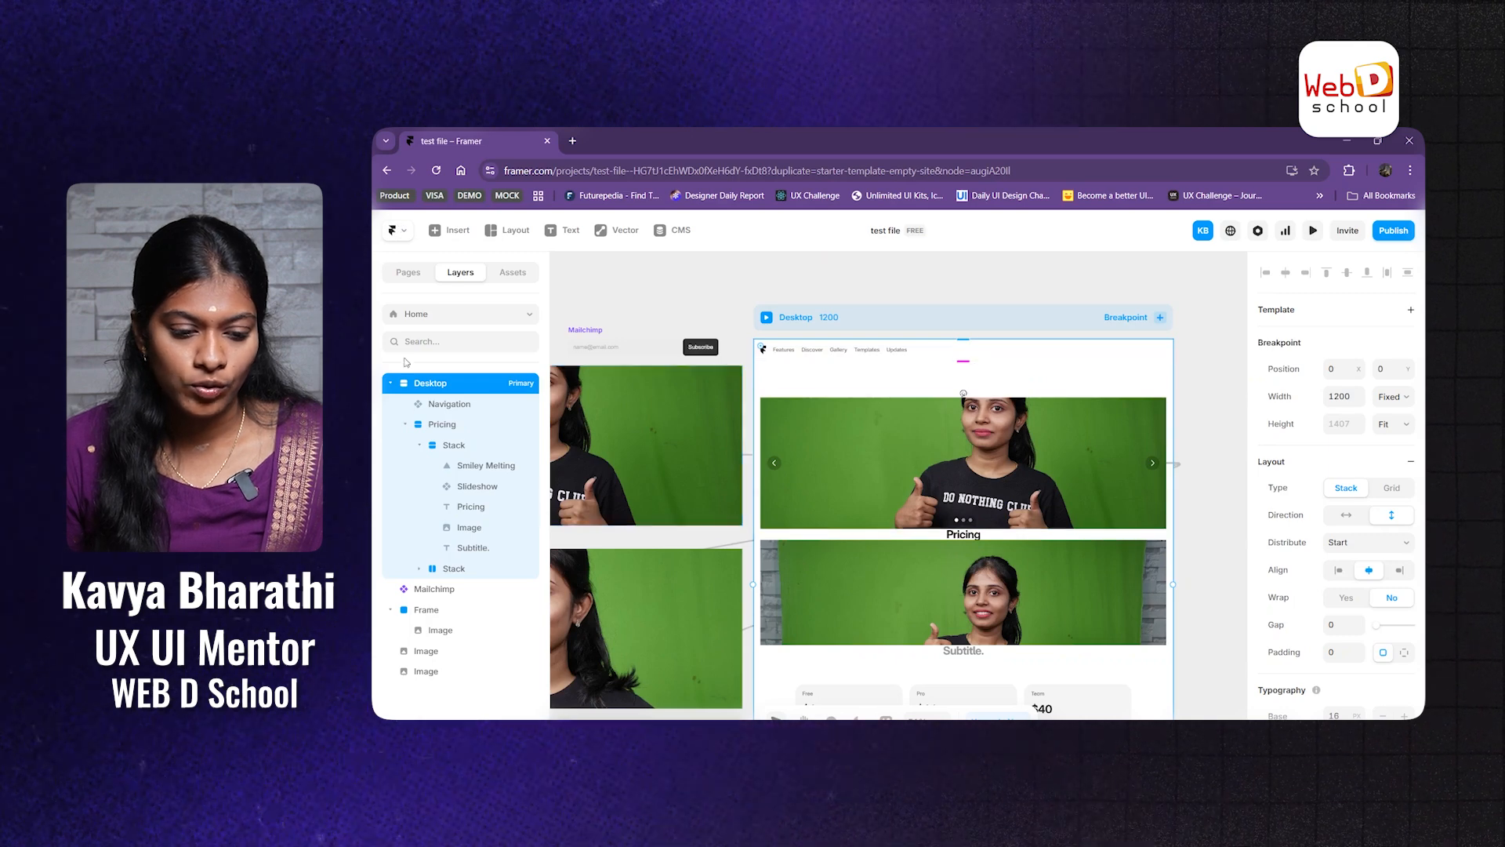
Step: Look through the insertable Social and Utility elements and the group with Fit Text, Scribbles, Countdown and Wave Pattern
left_click(430, 234)
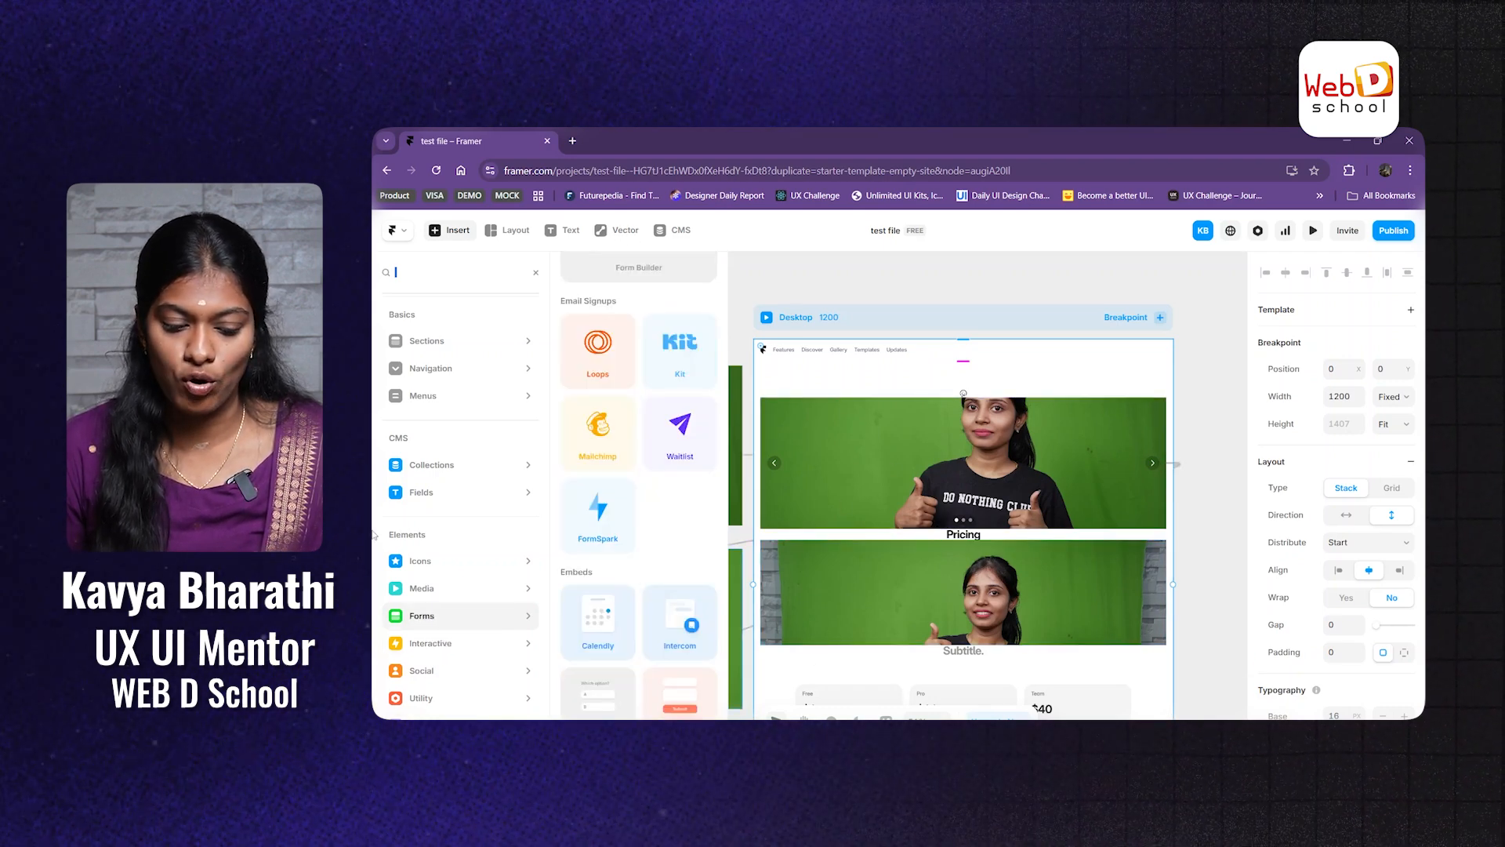
mouse_move(412, 671)
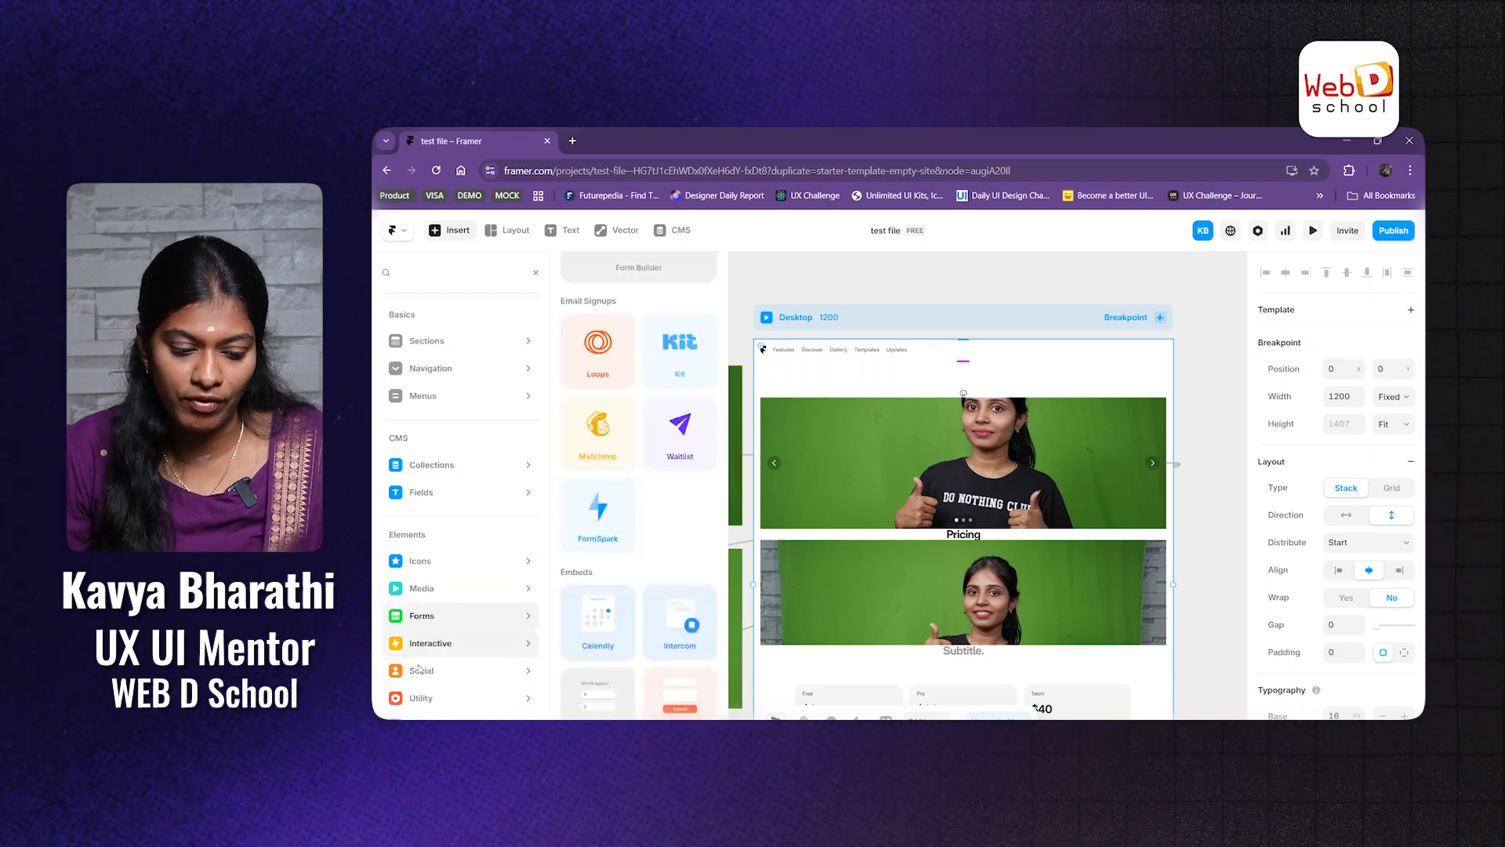
mouse_move(415, 700)
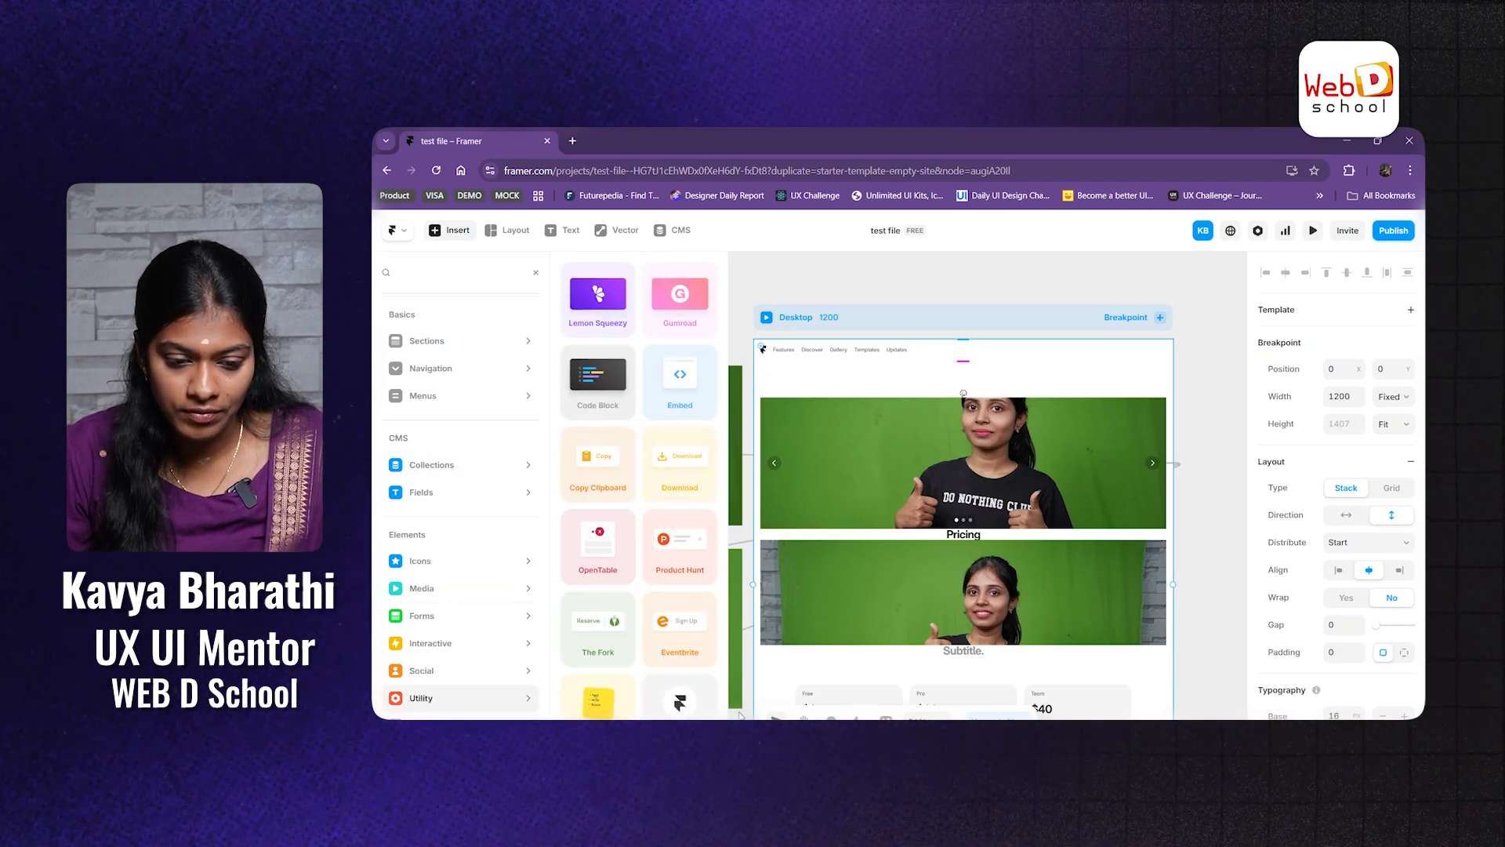
scroll(695, 502, "down", 1)
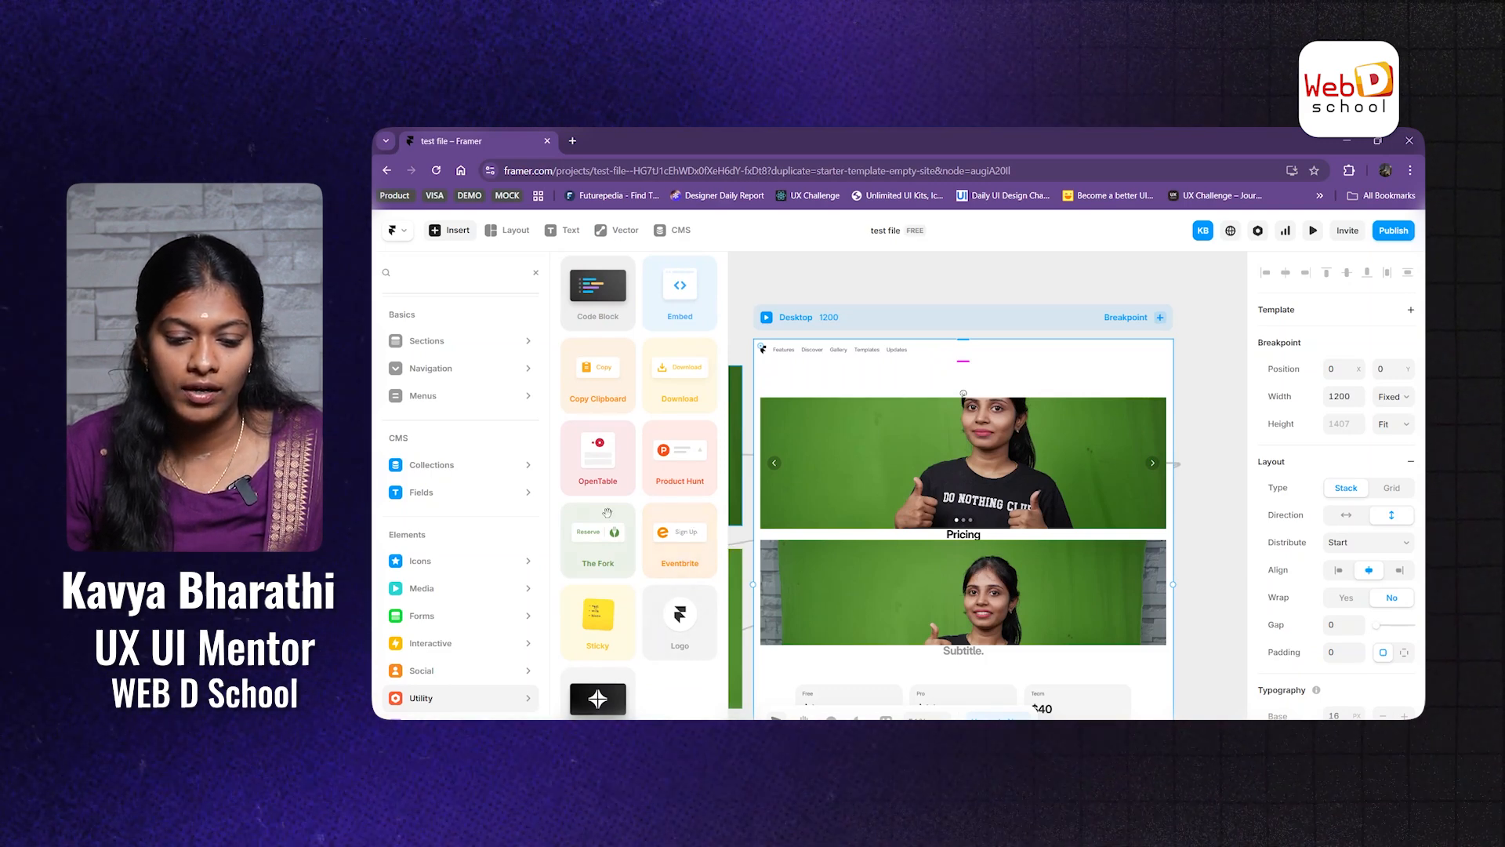
scroll(623, 421, "up", 1)
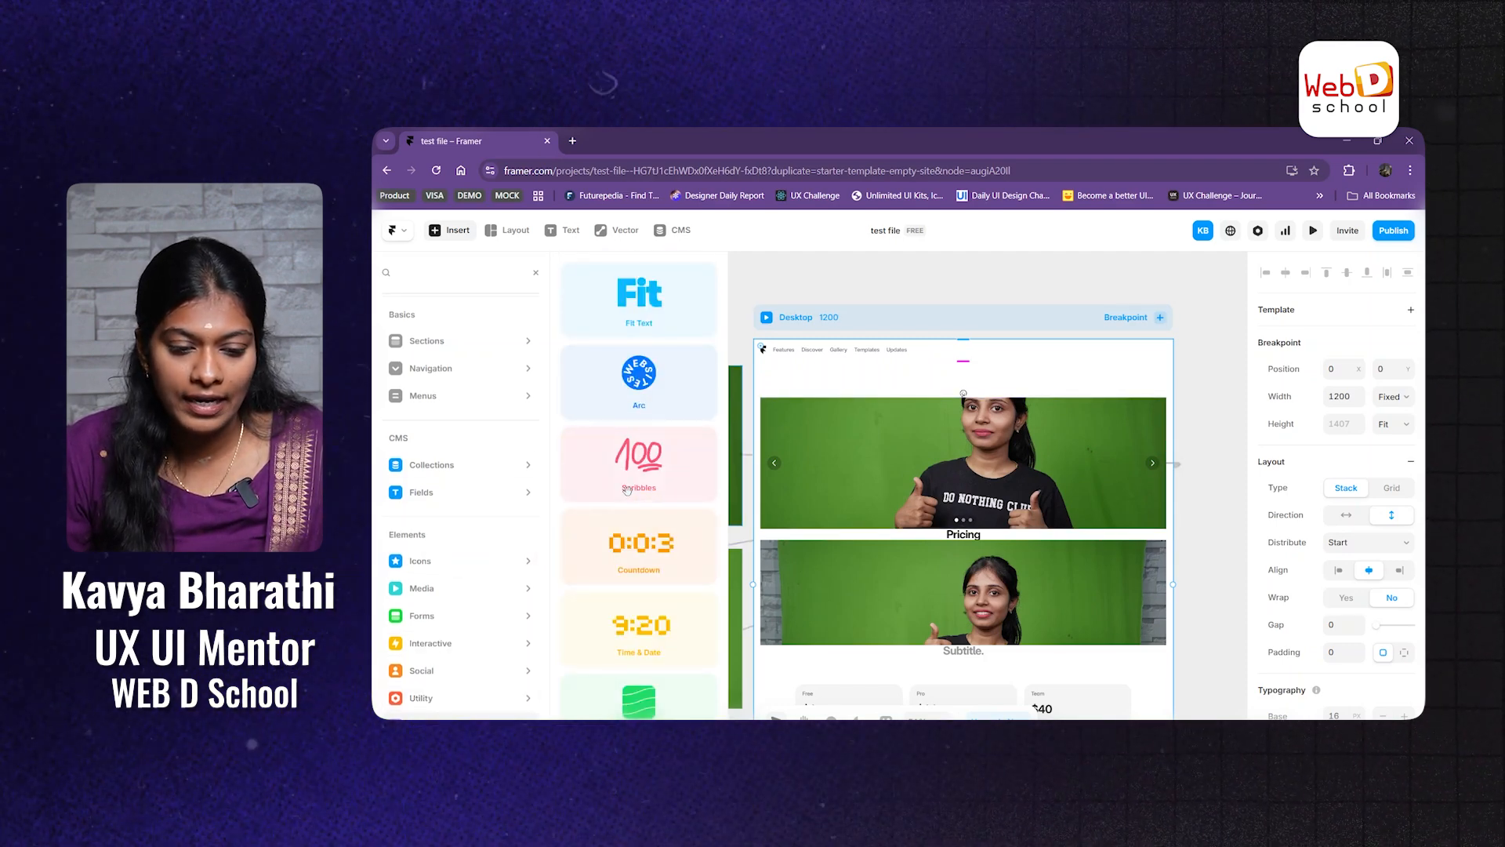
scroll(627, 490, "down", 2)
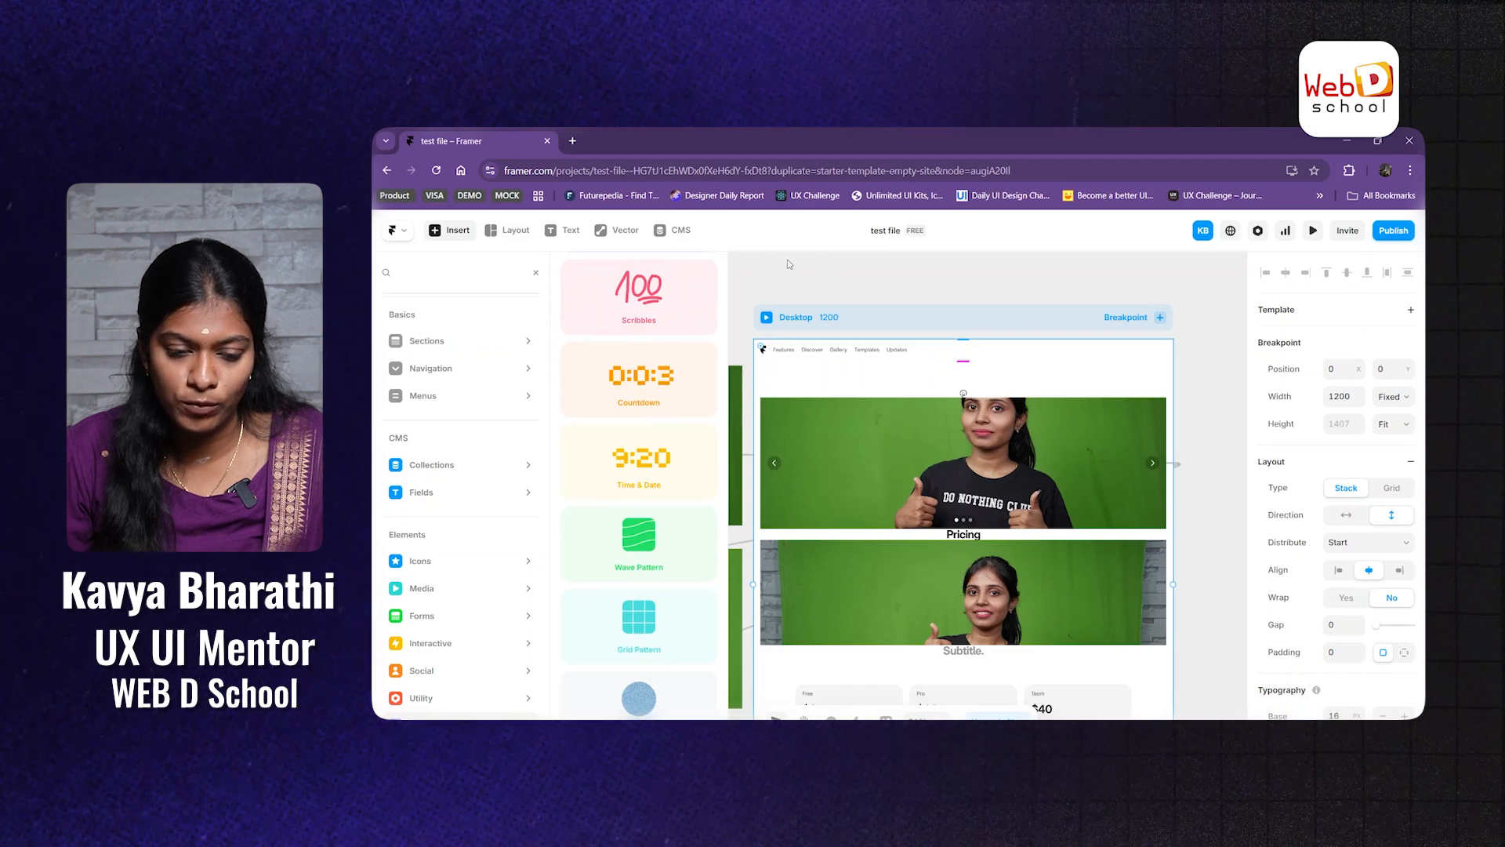
left_click(822, 265)
Step: Draw a nested frame about 441 by 422 near the upper-left corner inside the large white frame
scroll(729, 348, "down", 5)
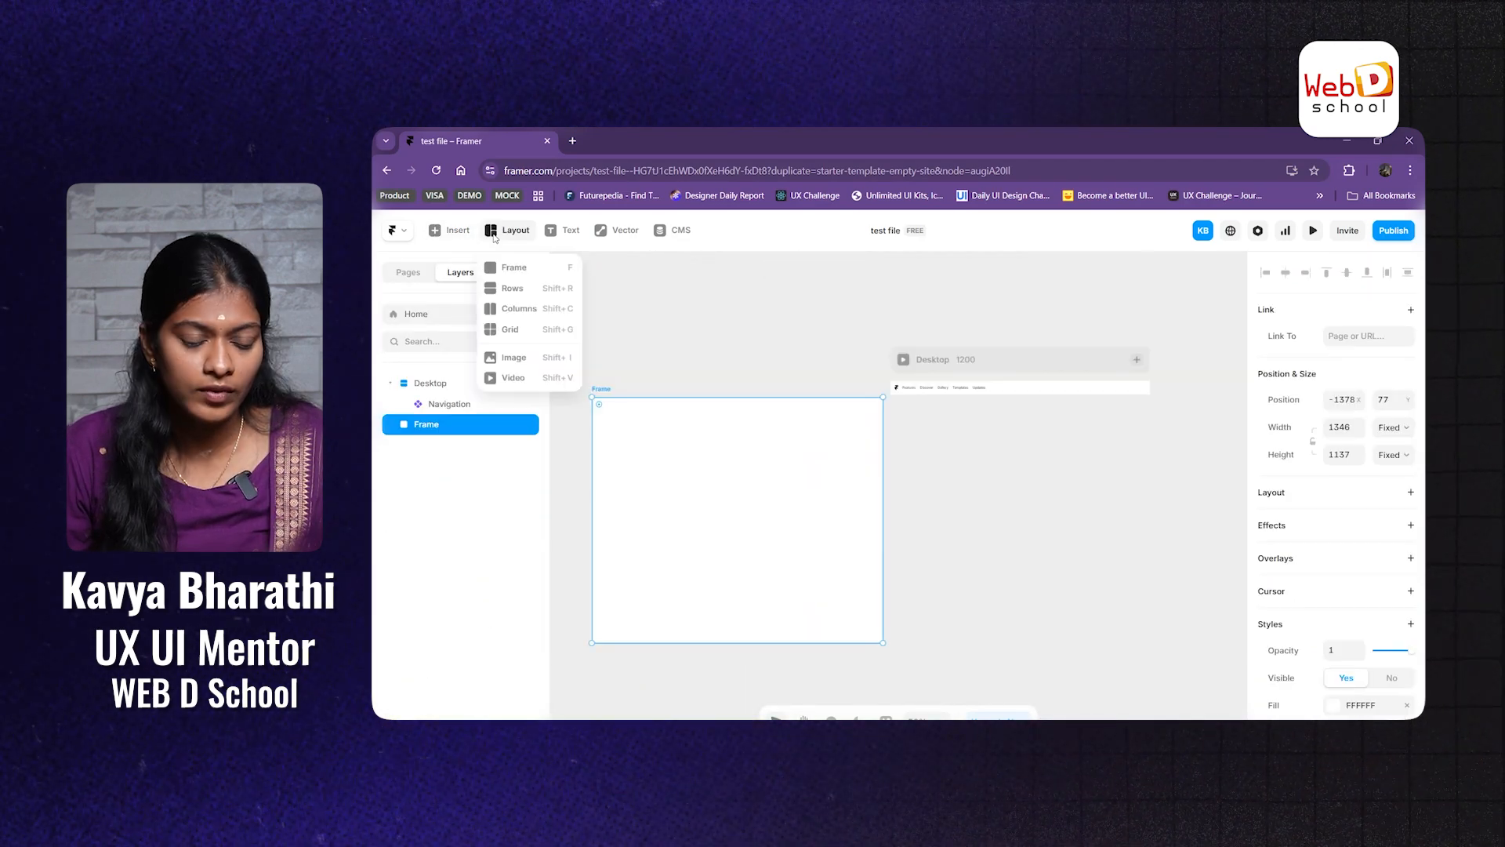
left_click(514, 357)
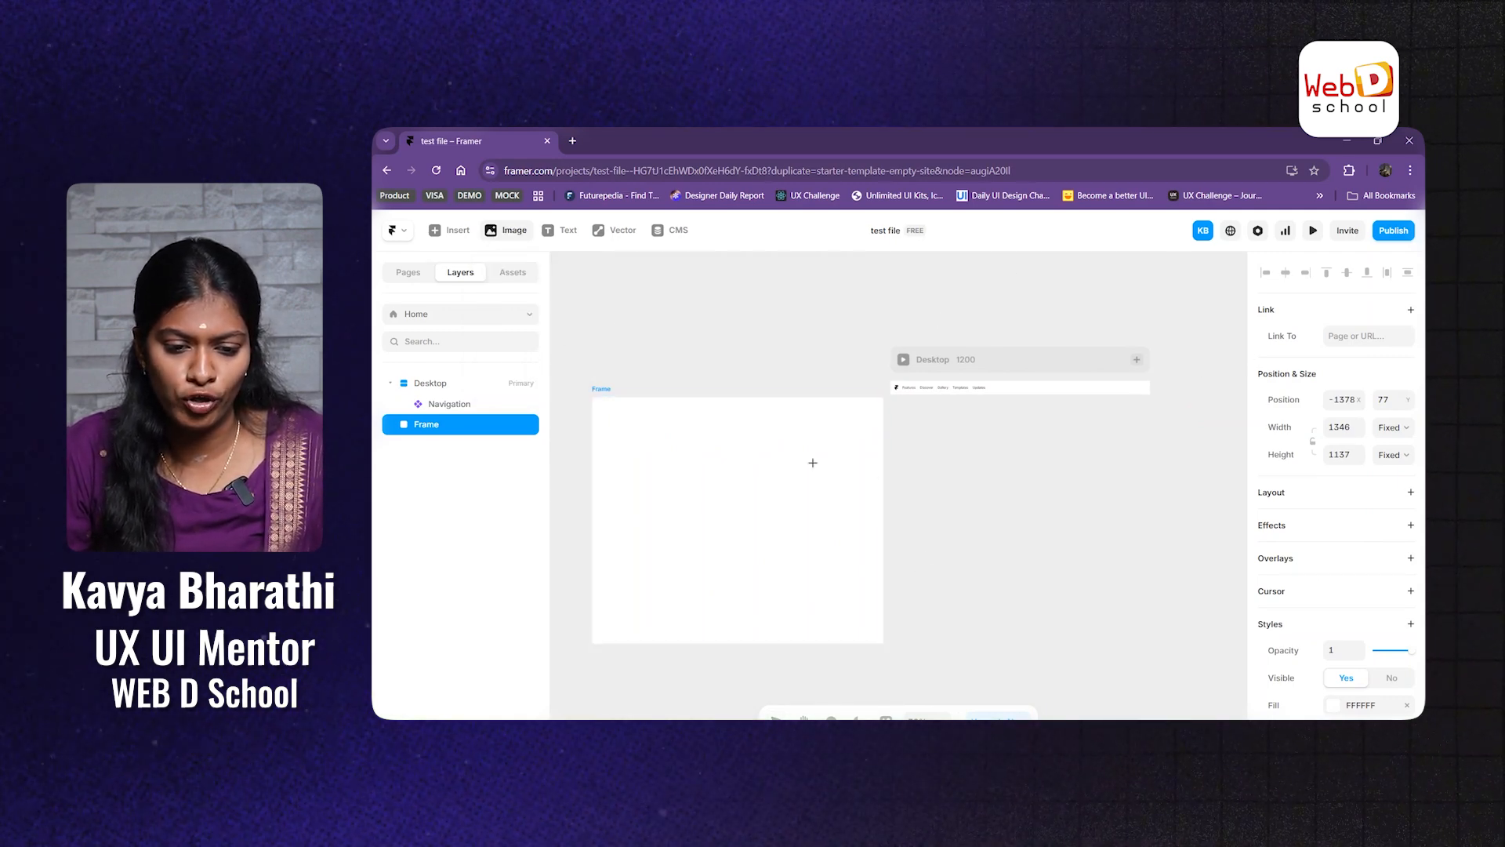
left_click(508, 238)
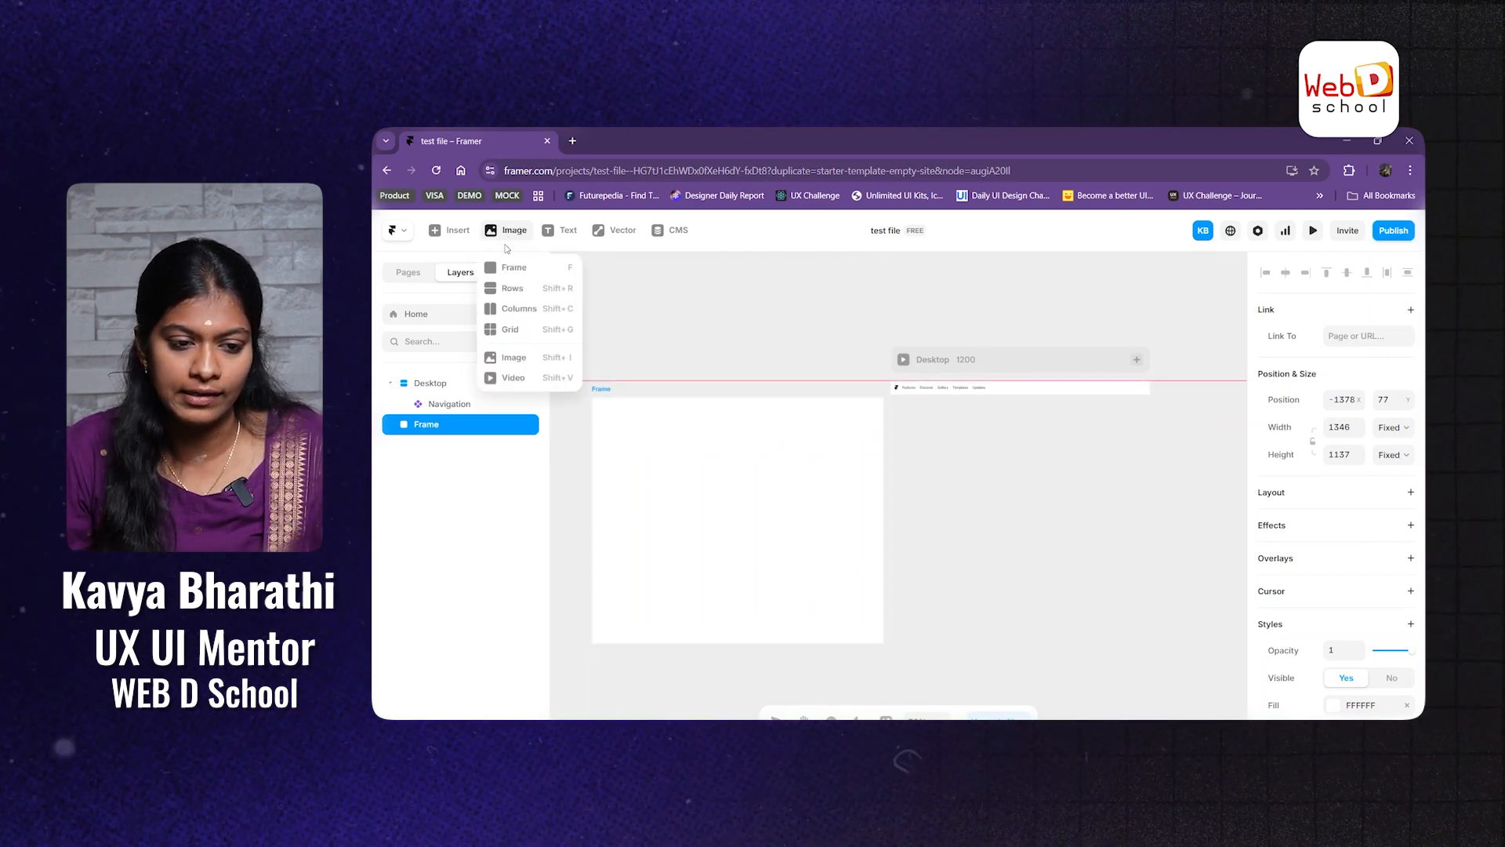
left_click(519, 265)
left_click_drag(613, 419, 709, 511)
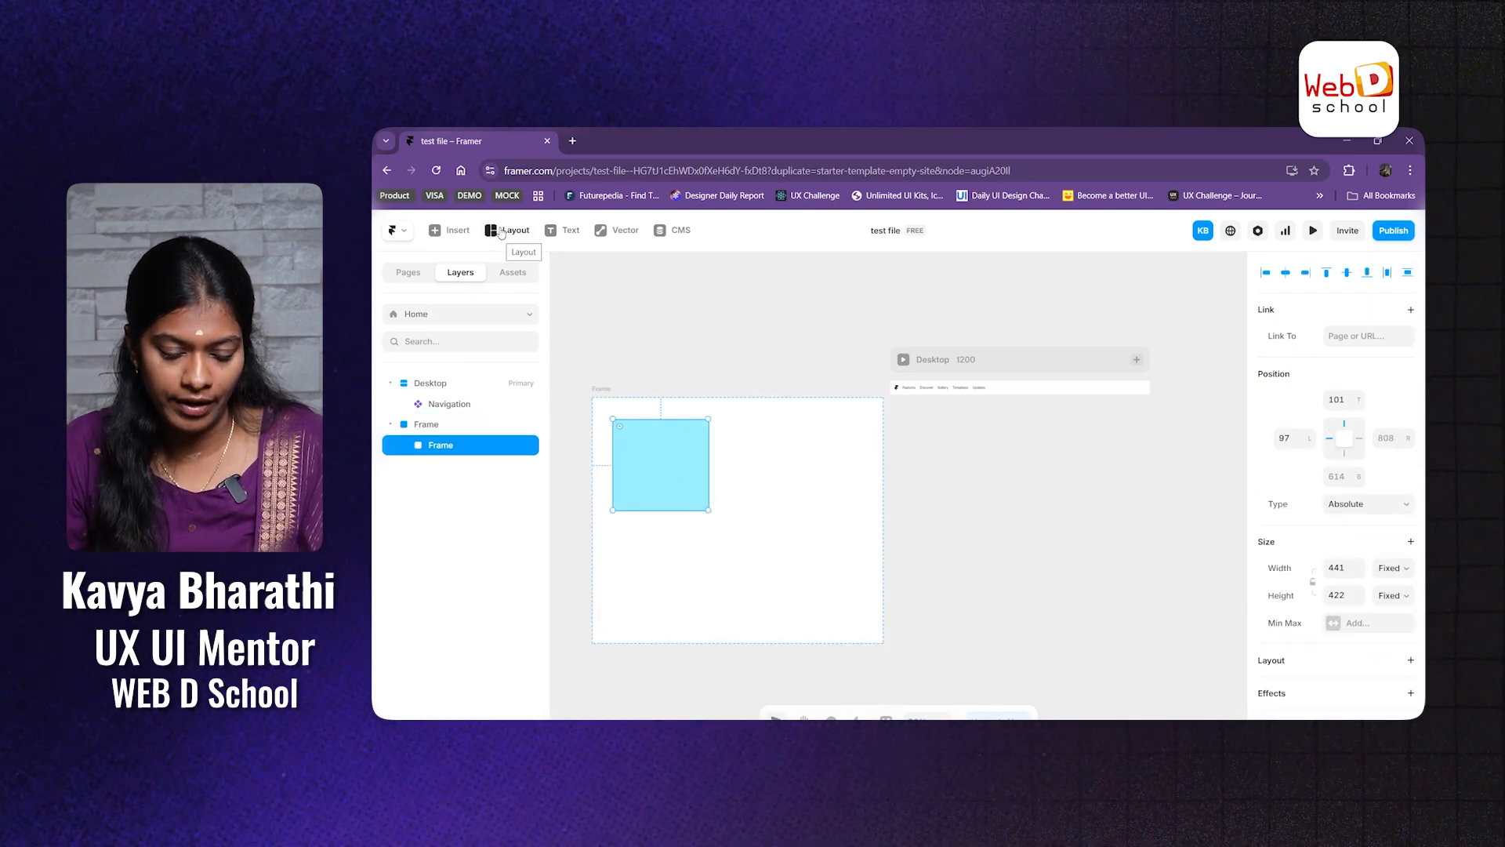
Step: Draw a tall nested frame about 710 by 970 beside the light-blue frame inside the white frame
key("r")
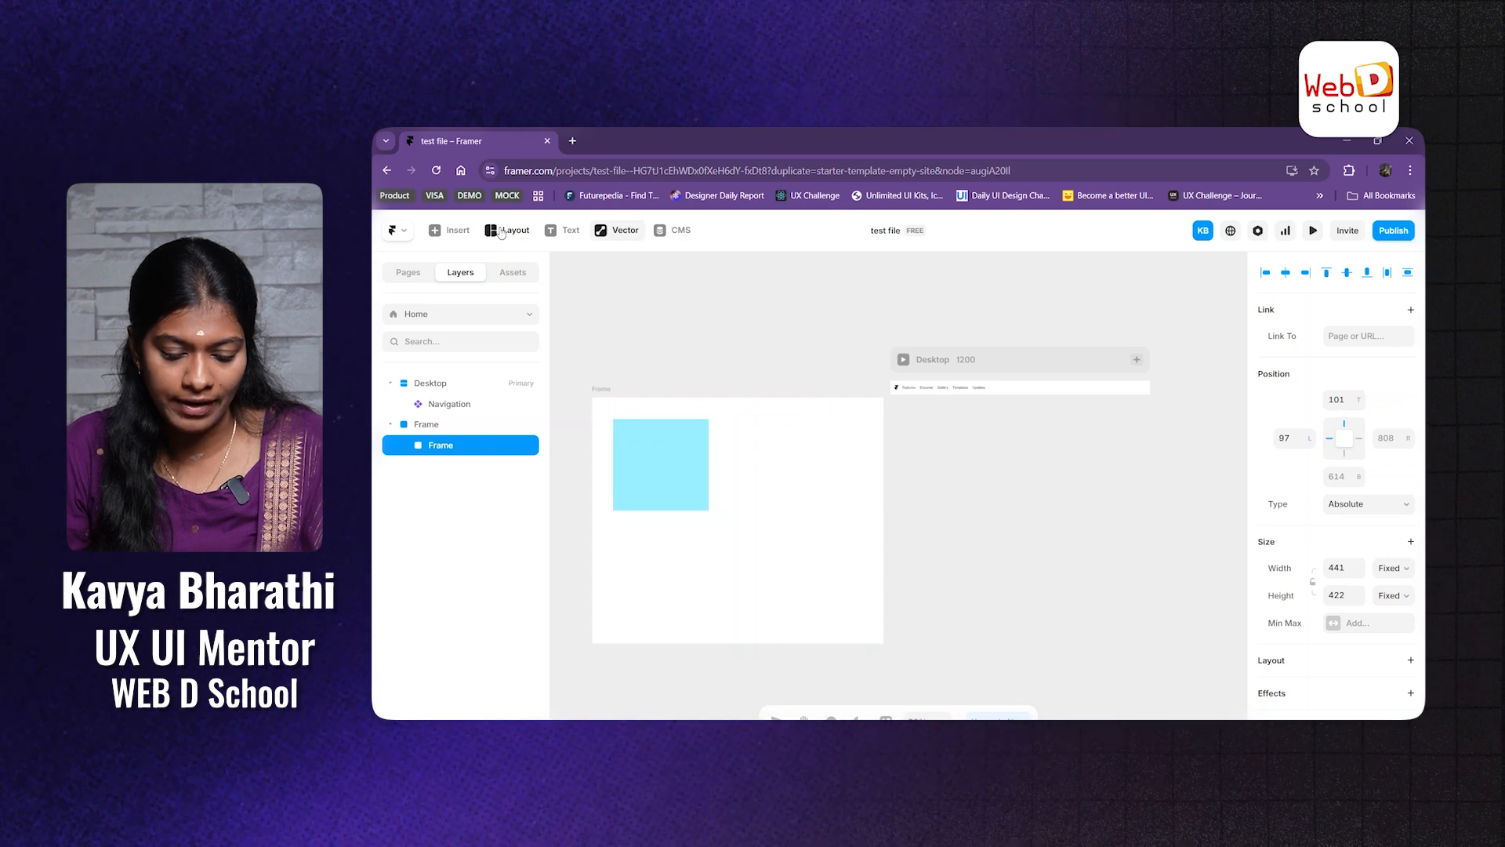
left_click(501, 232)
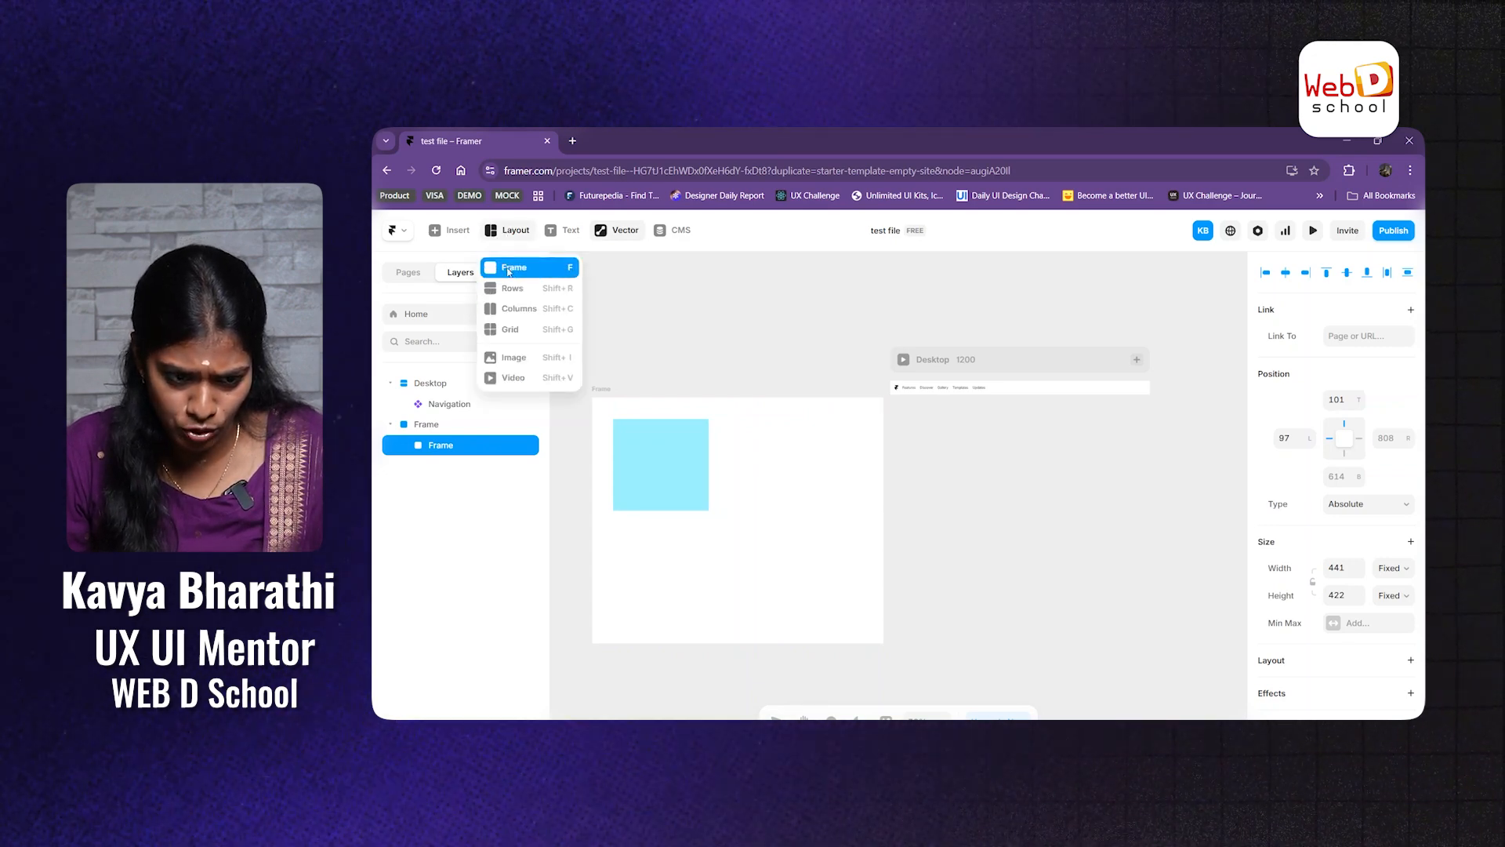
left_click(494, 268)
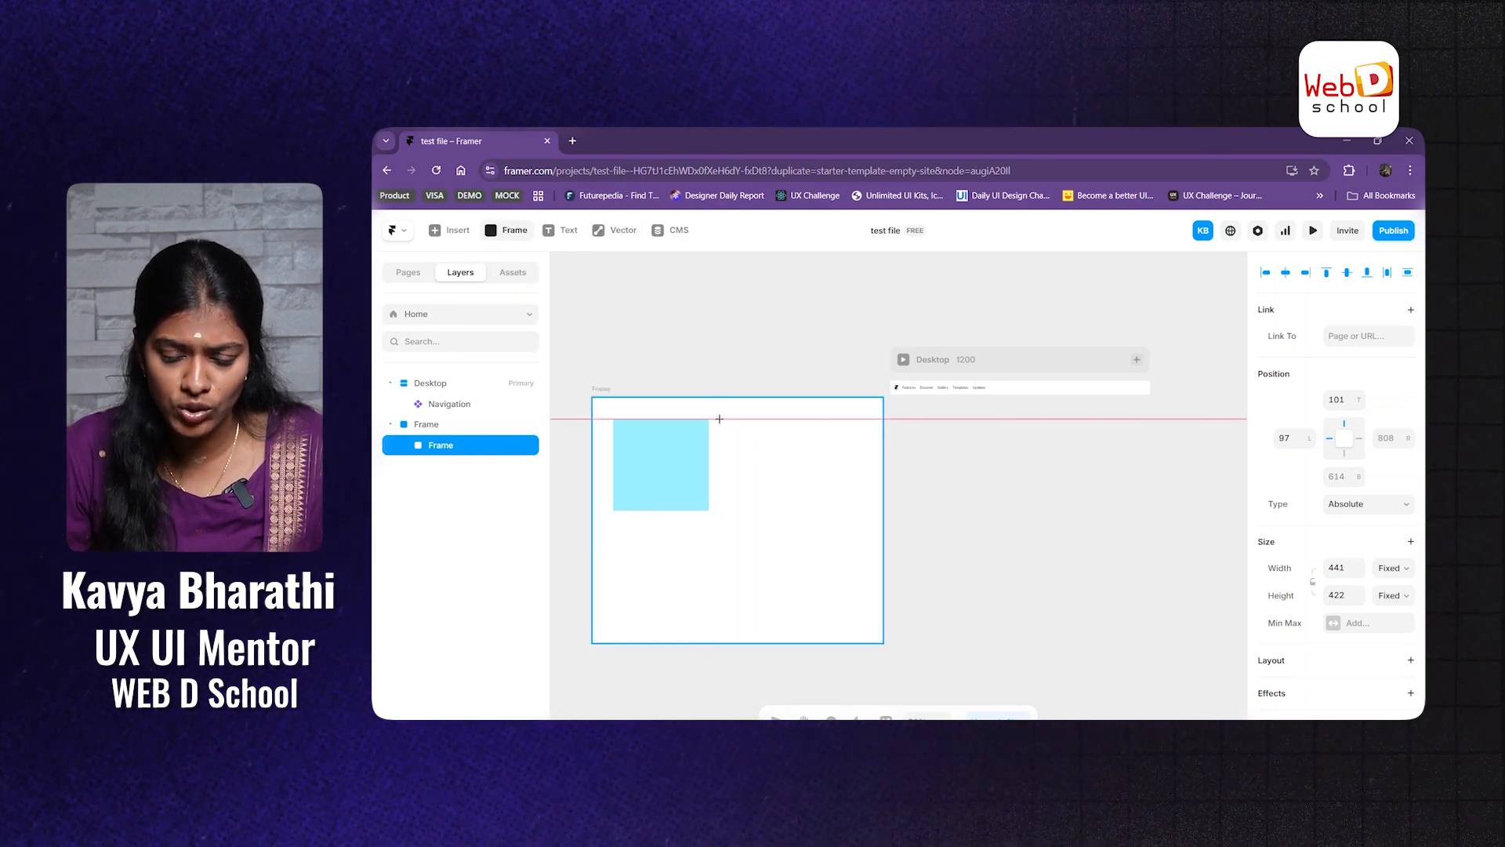
left_click_drag(778, 513, 800, 545)
left_click_drag(845, 628, 871, 628)
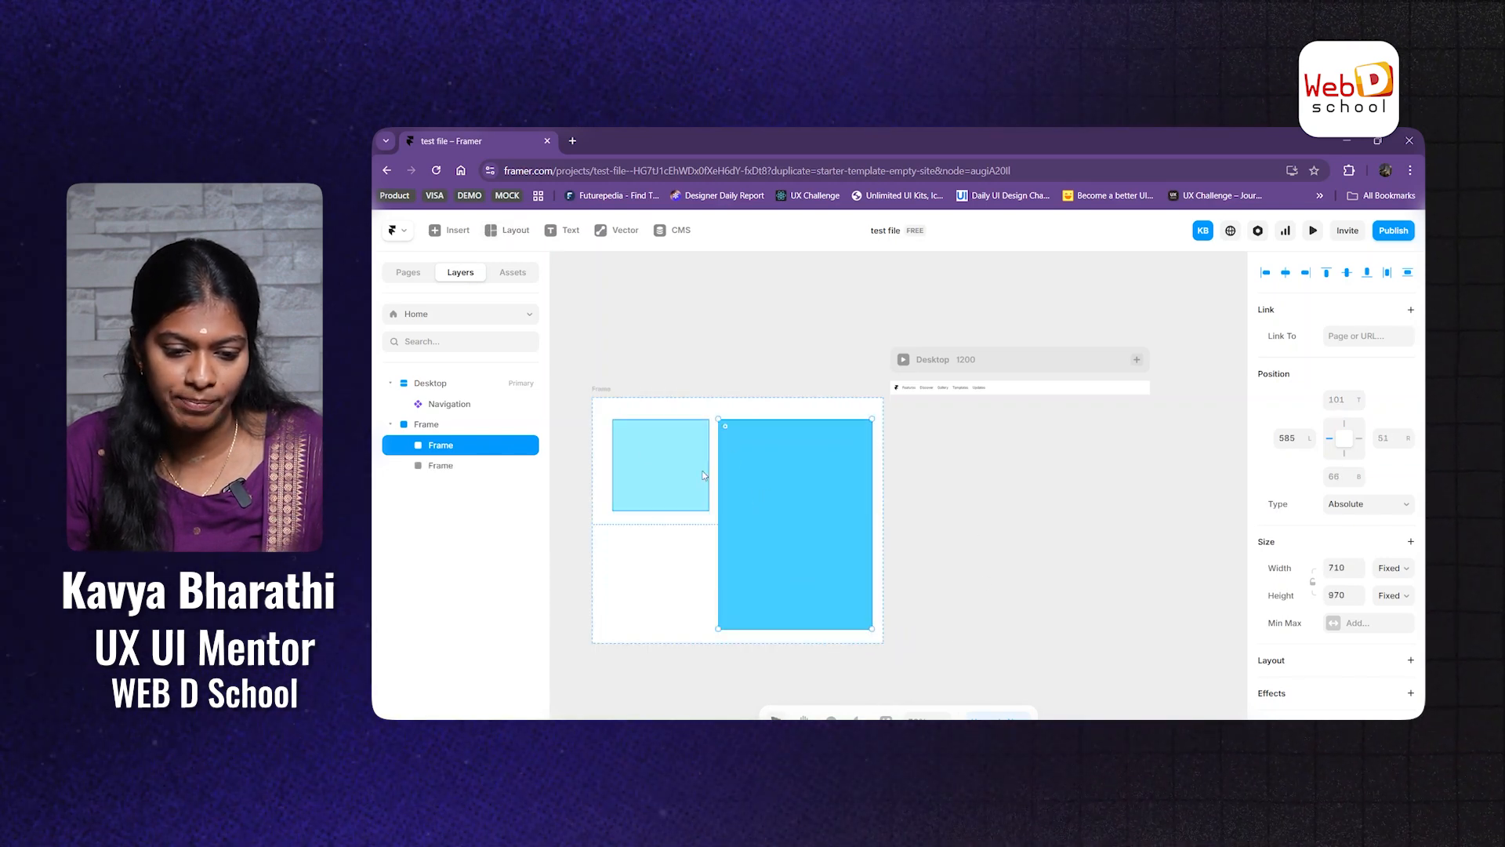
key("Escape")
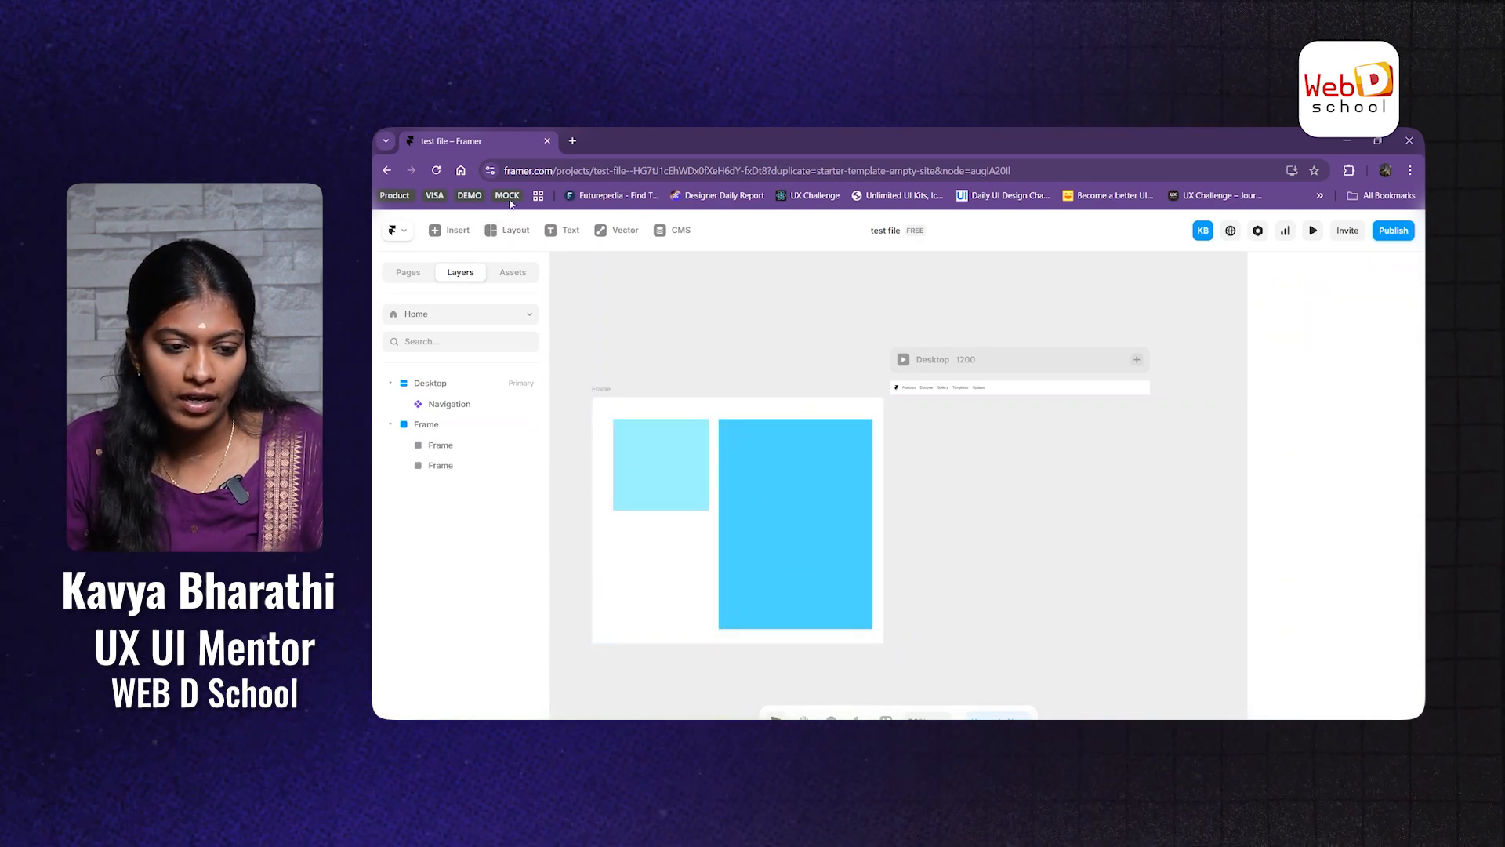
Step: Draw a smaller nested frame about 262 by 331 below the light-blue frame
left_click(490, 230)
left_click(514, 267)
left_click_drag(605, 520, 663, 592)
key("Escape")
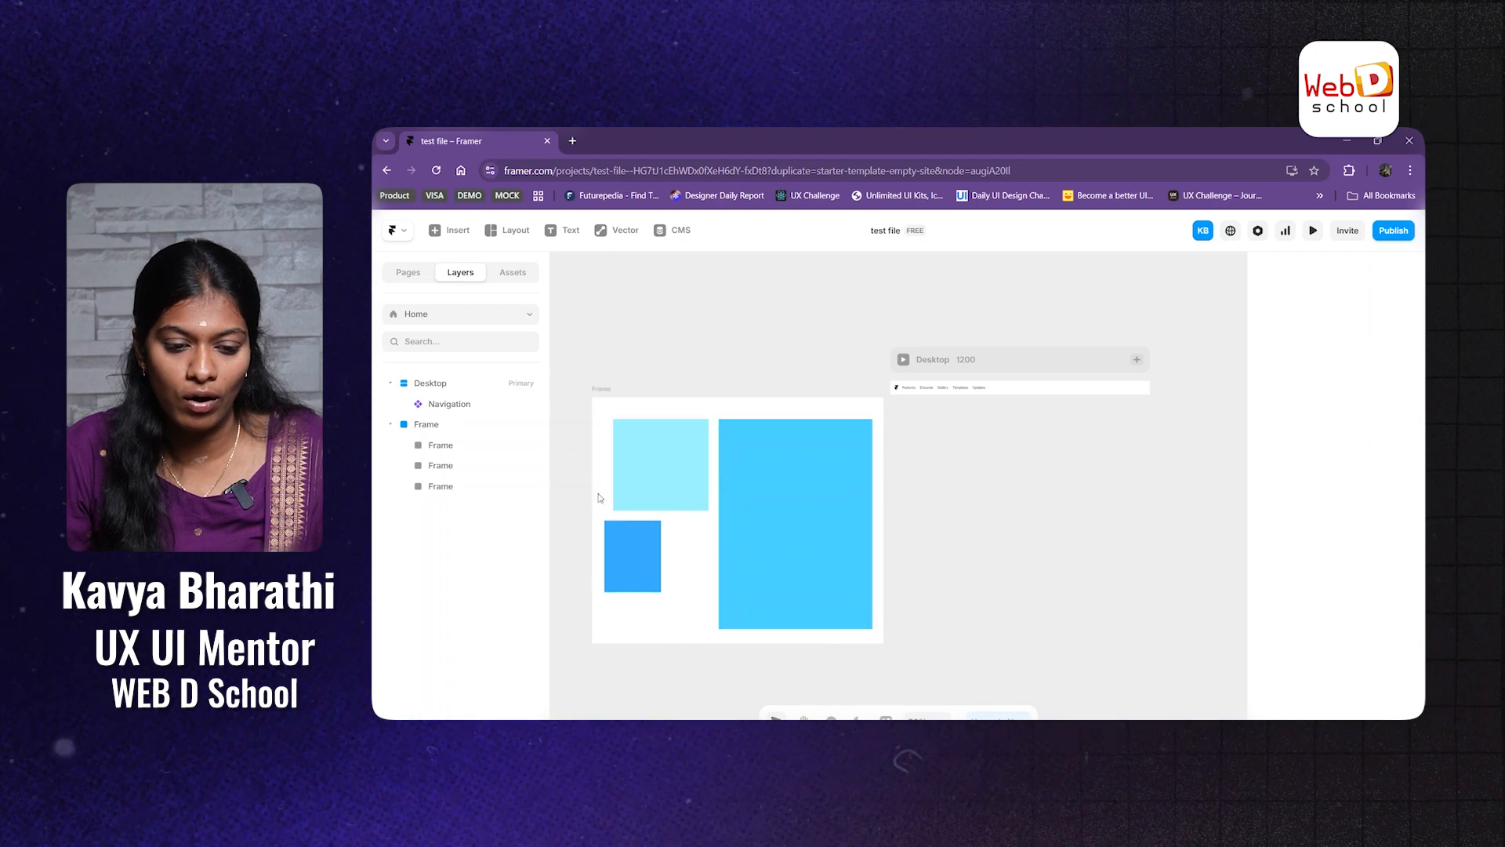
Step: Draw a Rows layout across the middle of the white frame, enclosing the small dark-blue frame
left_click(495, 235)
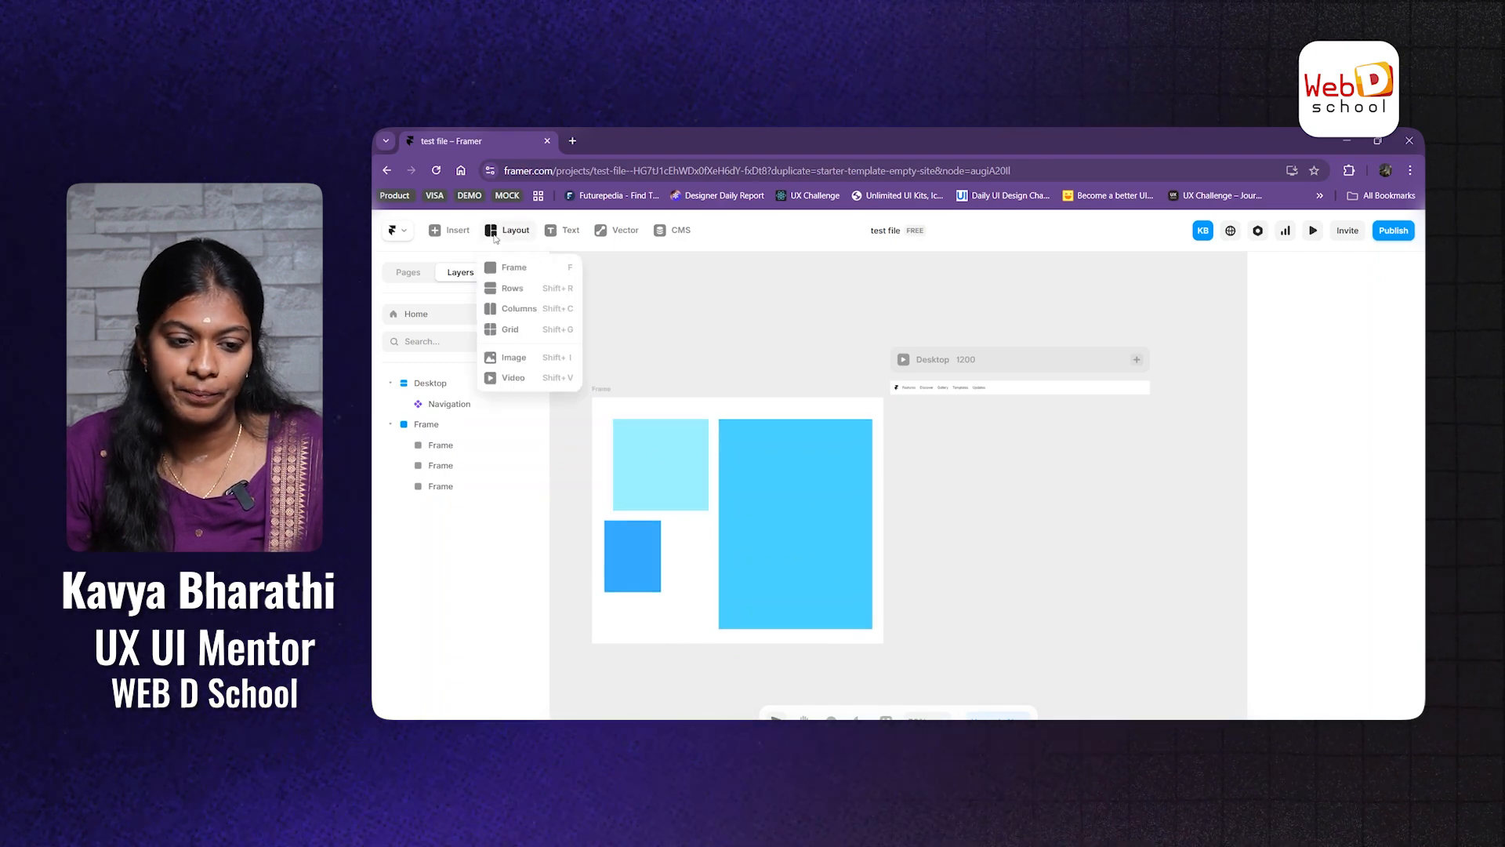
left_click(533, 293)
left_click(506, 230)
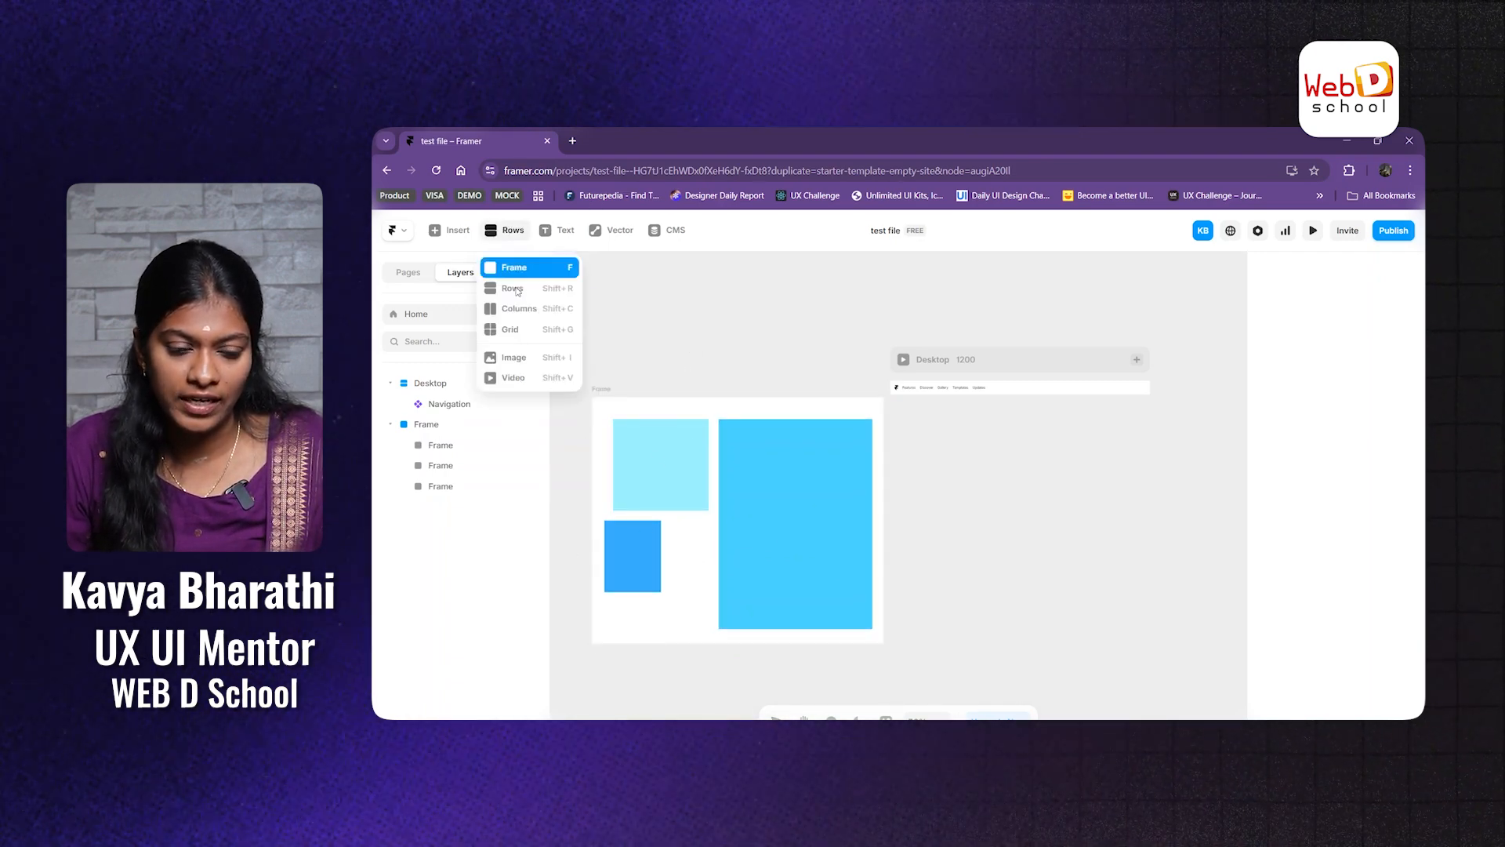
left_click(518, 291)
mouse_move(605, 448)
left_mouse_down()
mouse_move(673, 520)
mouse_move(807, 616)
left_mouse_up()
mouse_move(712, 552)
left_mouse_down()
mouse_move(648, 532)
mouse_move(657, 488)
left_mouse_up()
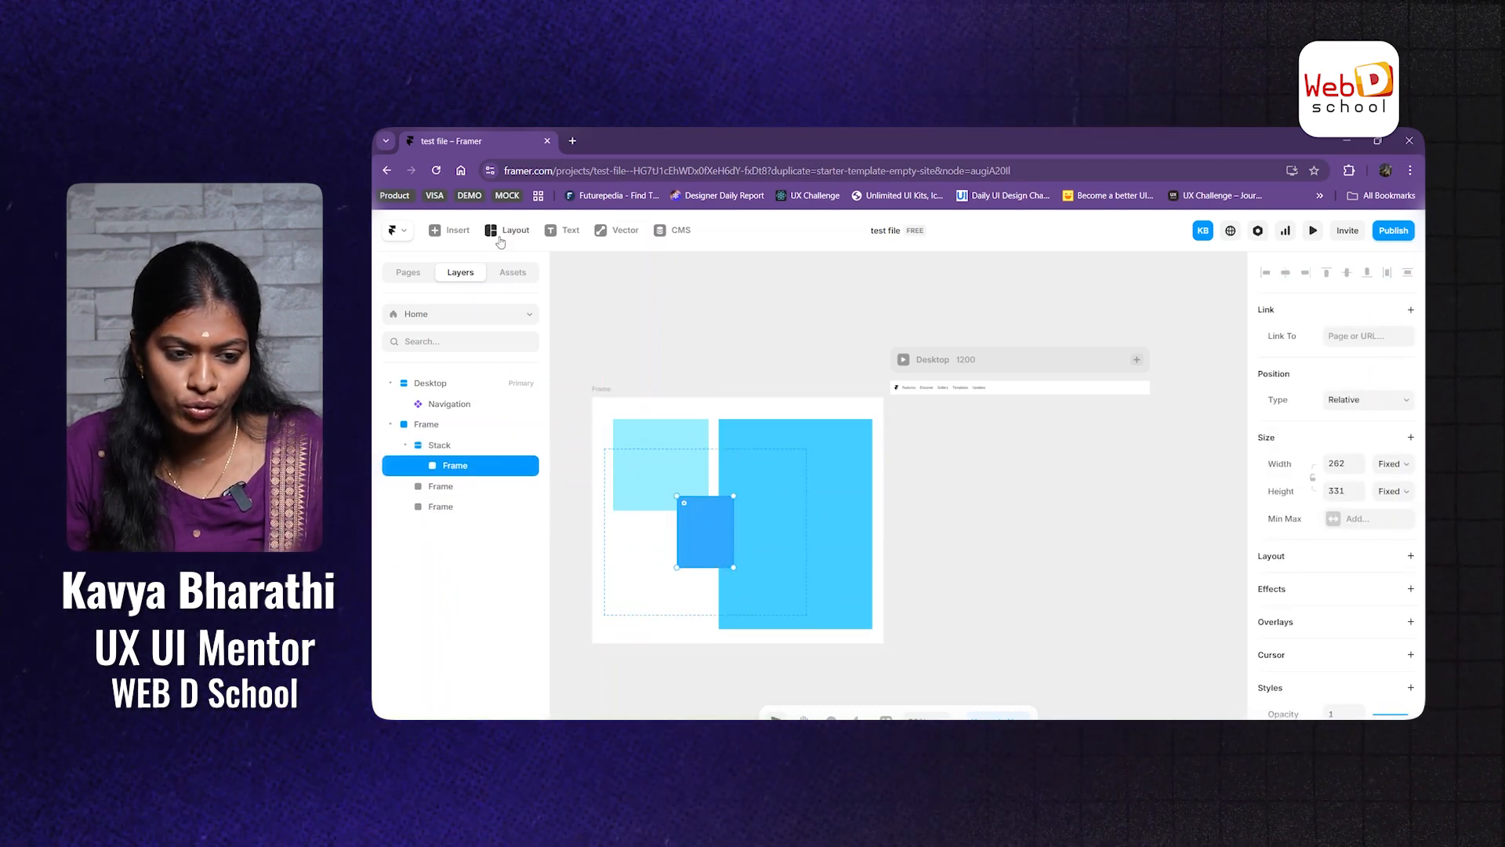
Step: Draw a Columns layout across the upper part of the white frame, over the light-blue frame
left_click(508, 230)
left_click(517, 309)
mouse_move(624, 414)
left_mouse_down()
mouse_move(806, 511)
mouse_move(754, 464)
mouse_move(758, 480)
left_mouse_up()
left_click(508, 231)
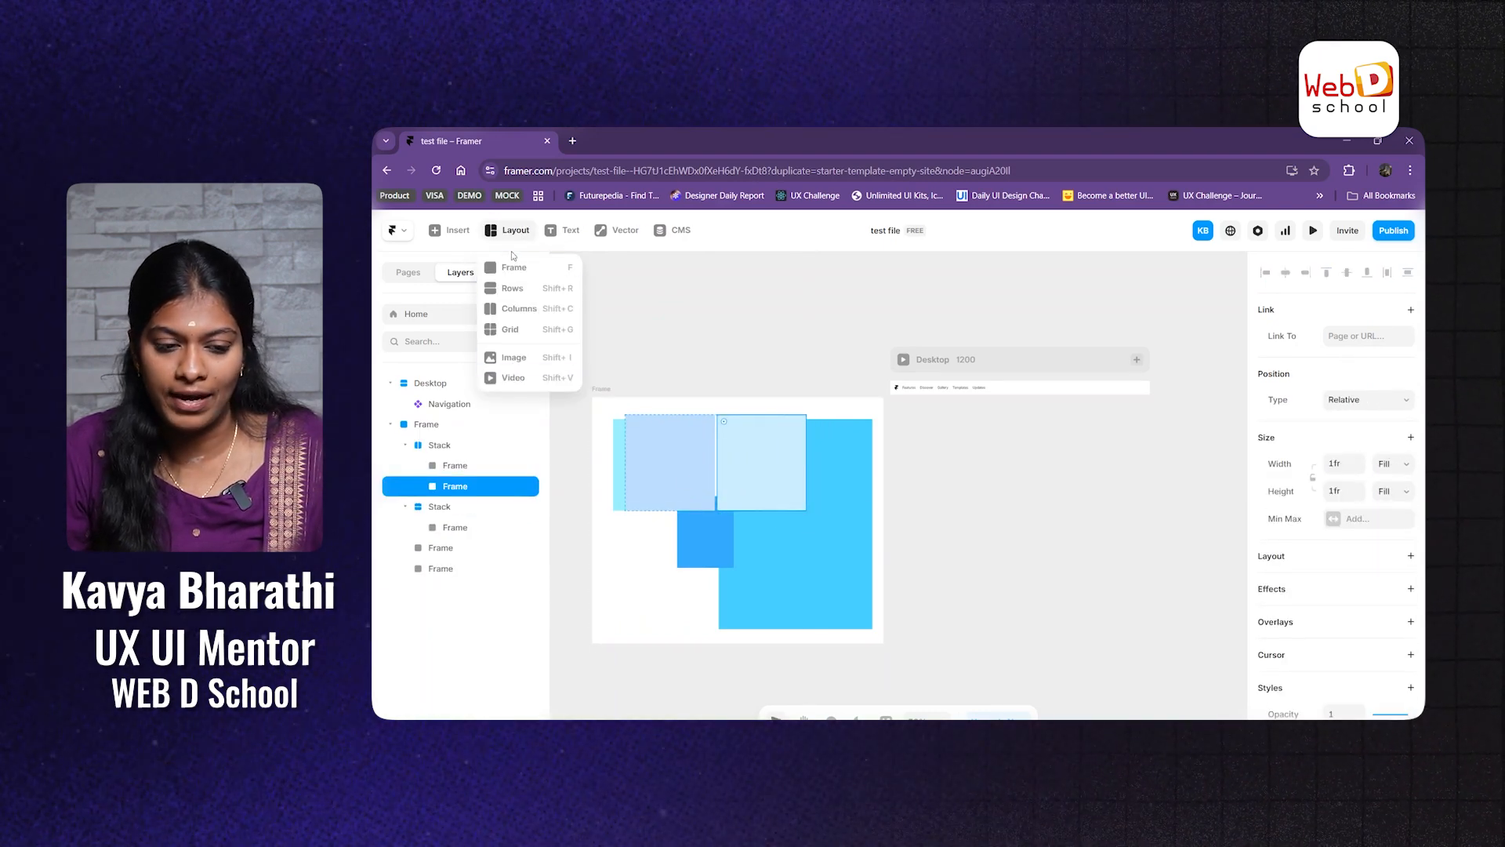
Step: Delete all the nested frames and stacks inside the white frame
left_click_drag(590, 411, 859, 616)
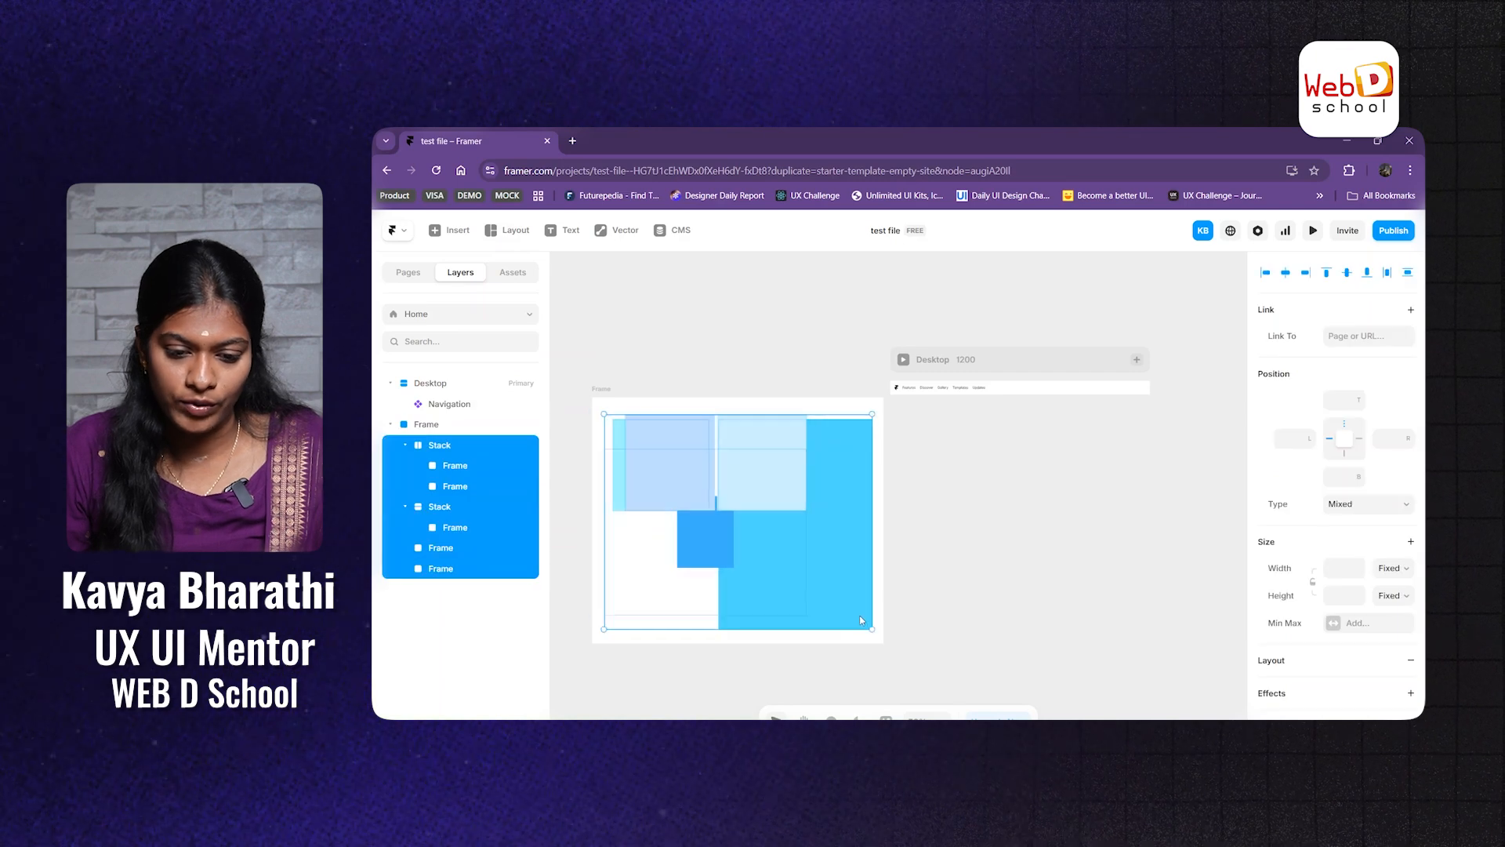
key("Delete")
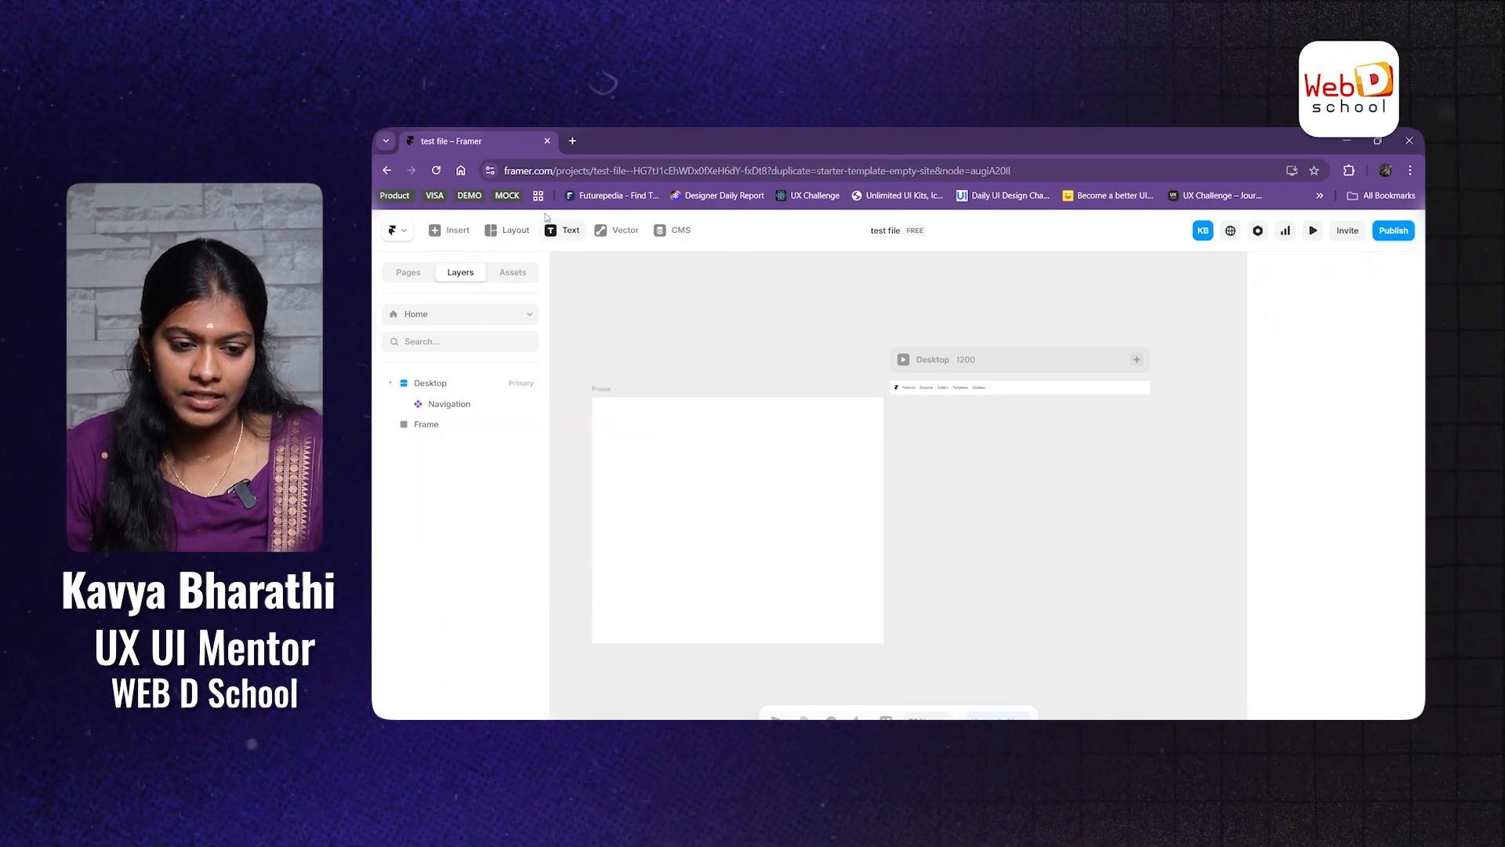
Step: Add the text "welcome to framer" in the white frame and move it to about 281 from the left and 83 from the top
left_click(663, 429)
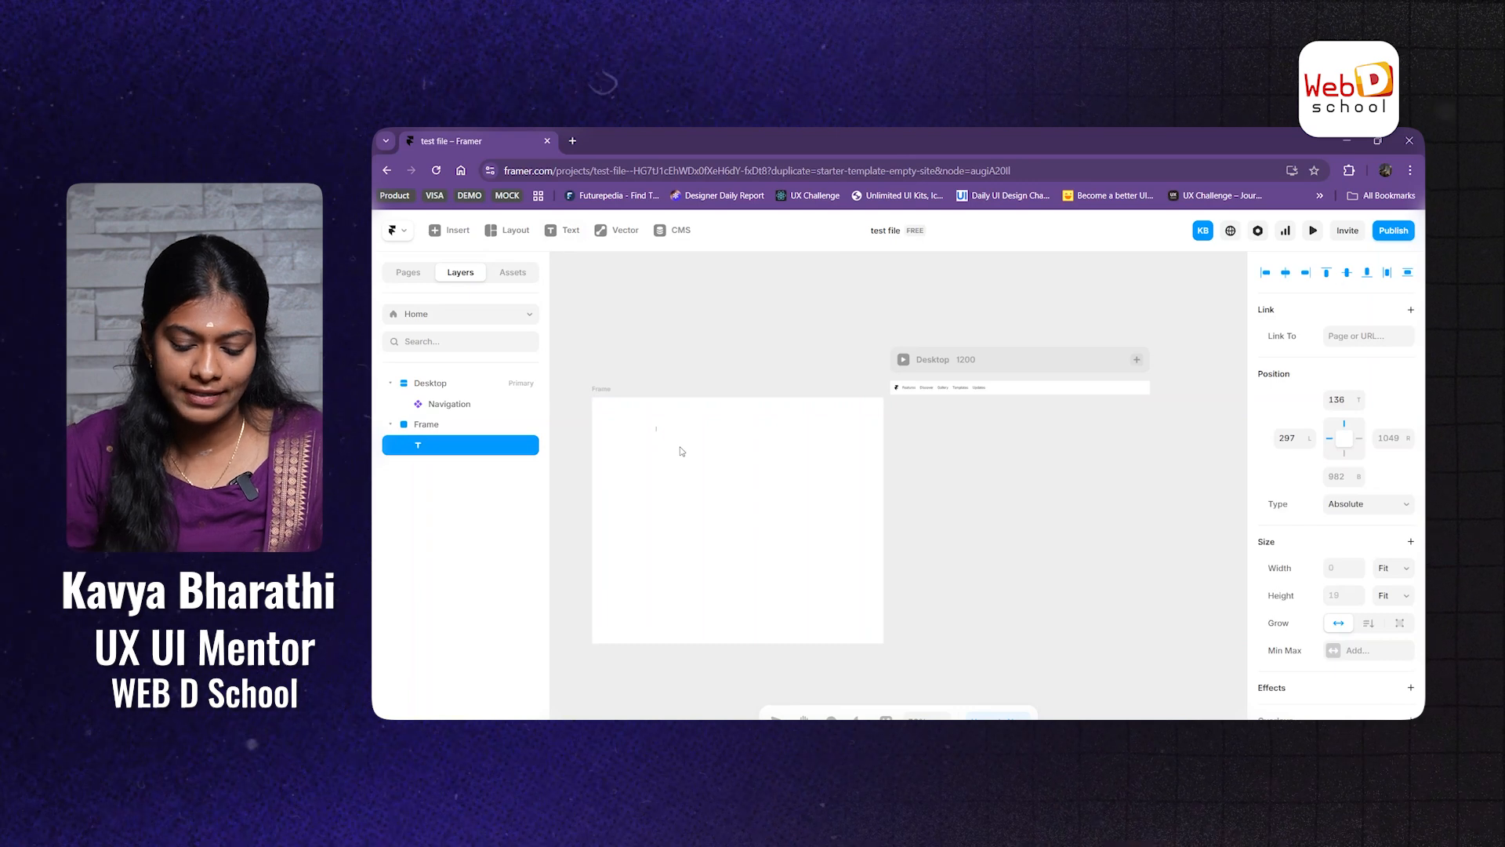
type("wel")
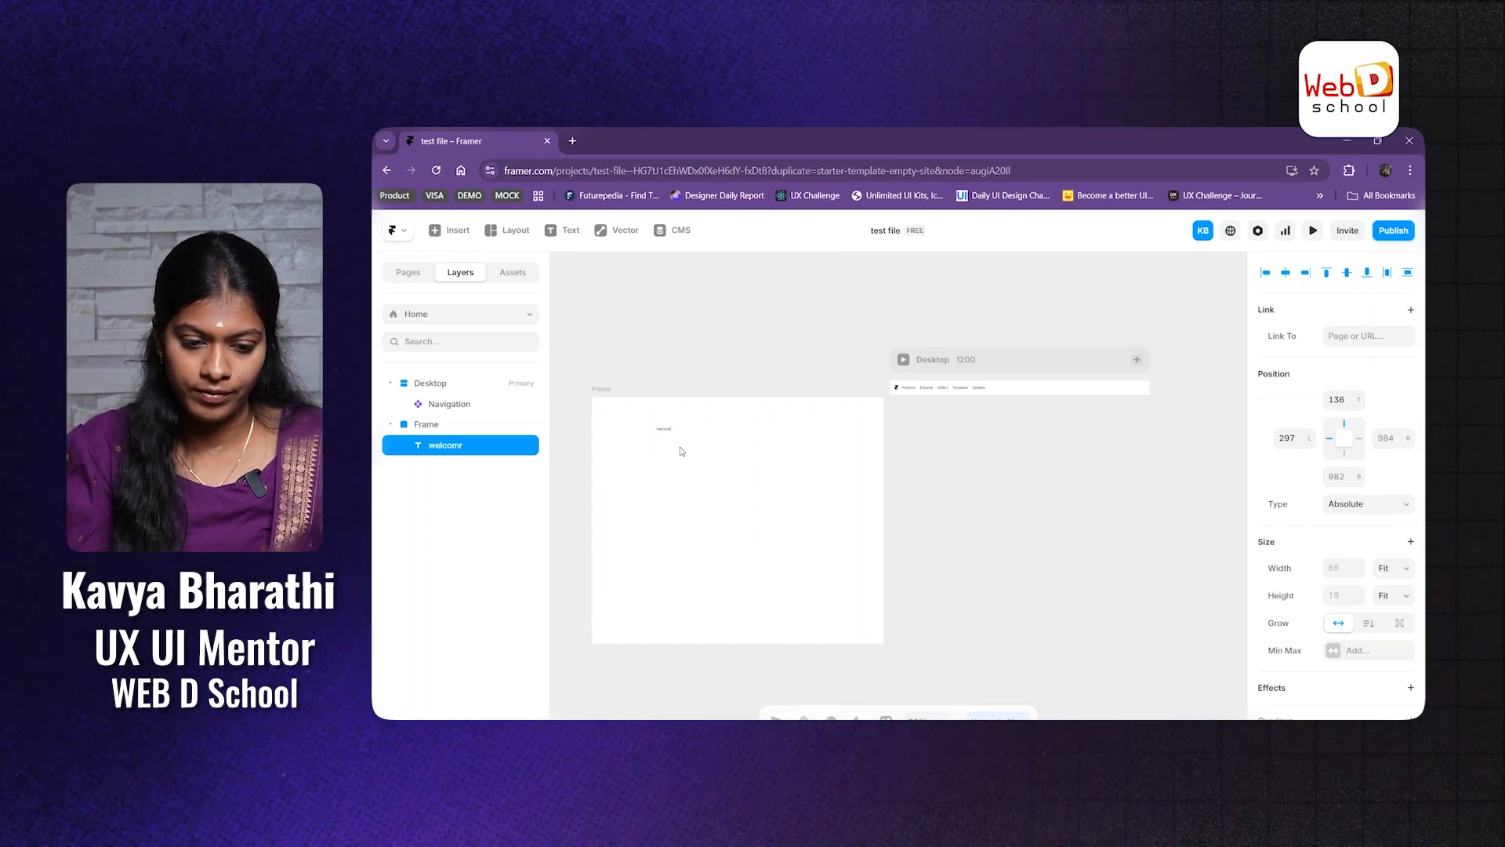
type("come t")
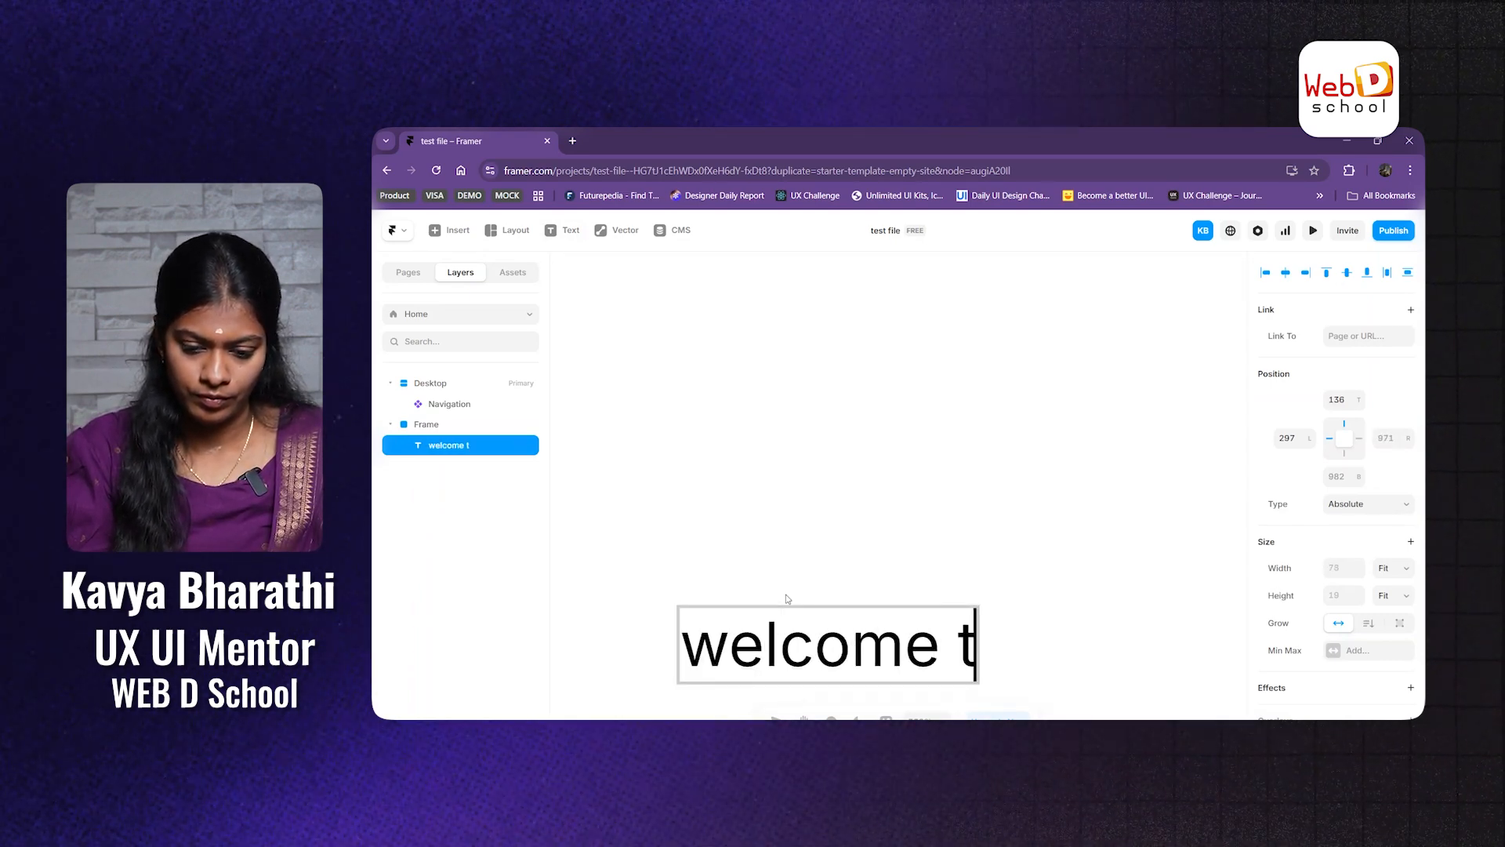
type("o framer")
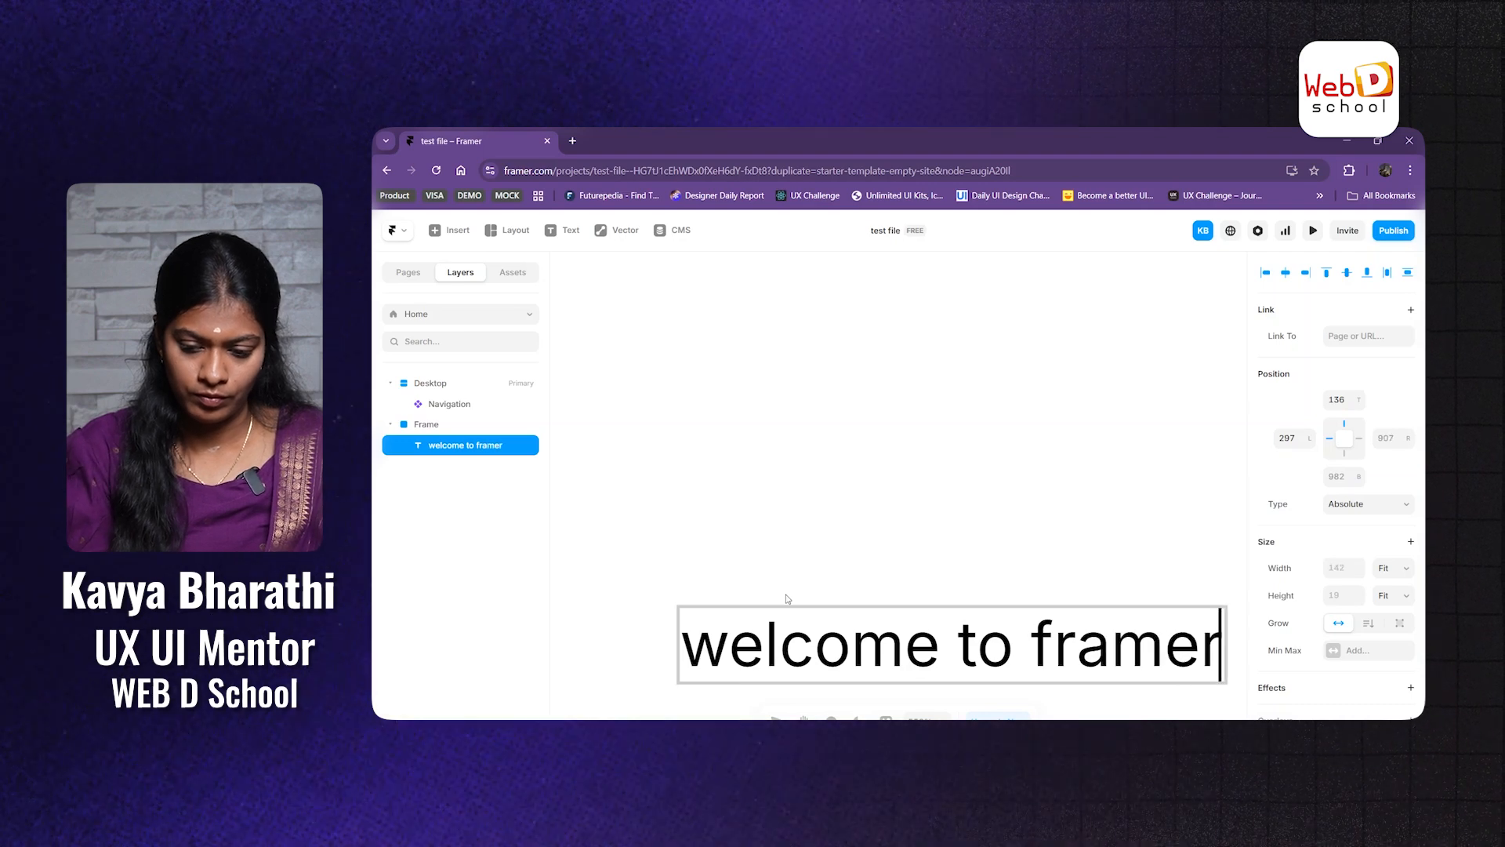
left_click(802, 593)
left_click_drag(836, 644, 762, 410)
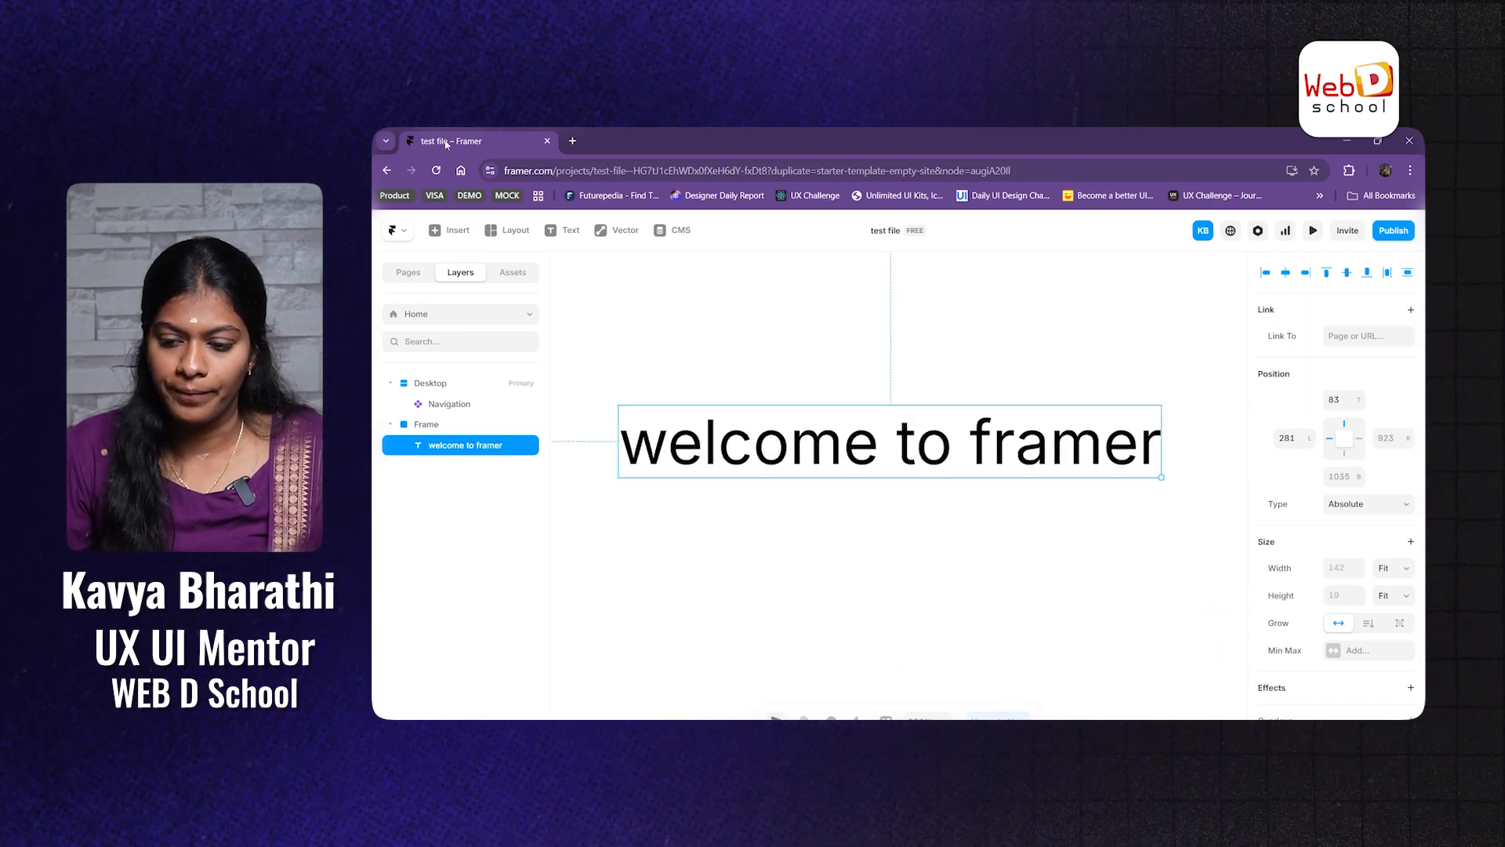
Step: Set the welcome text's font size to 25 px and check the available size units
scroll(932, 456, "down", 2)
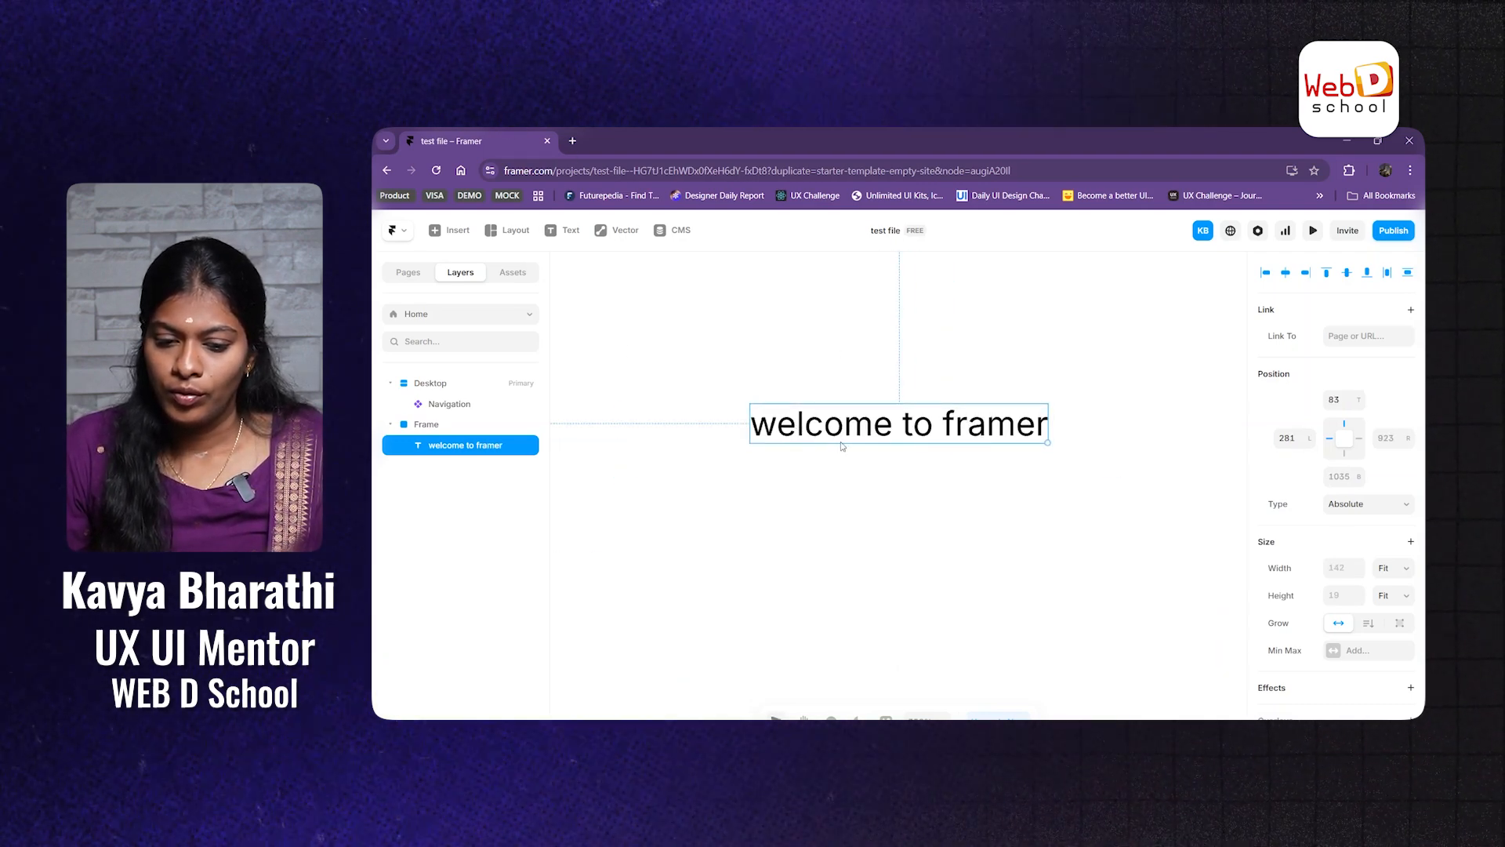
scroll(1402, 588, "down", 8)
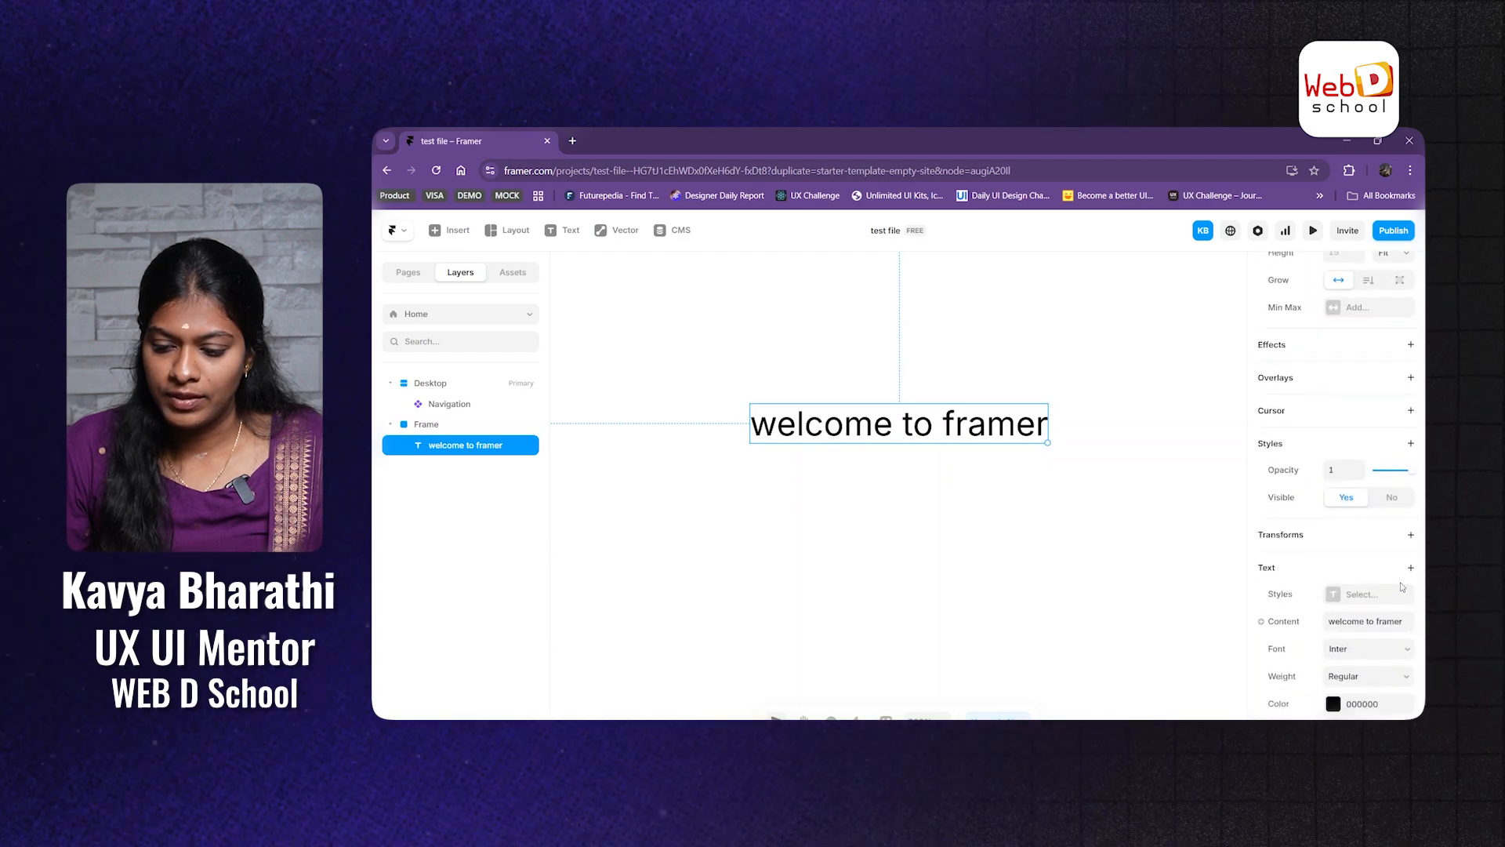
scroll(1401, 588, "down", 1)
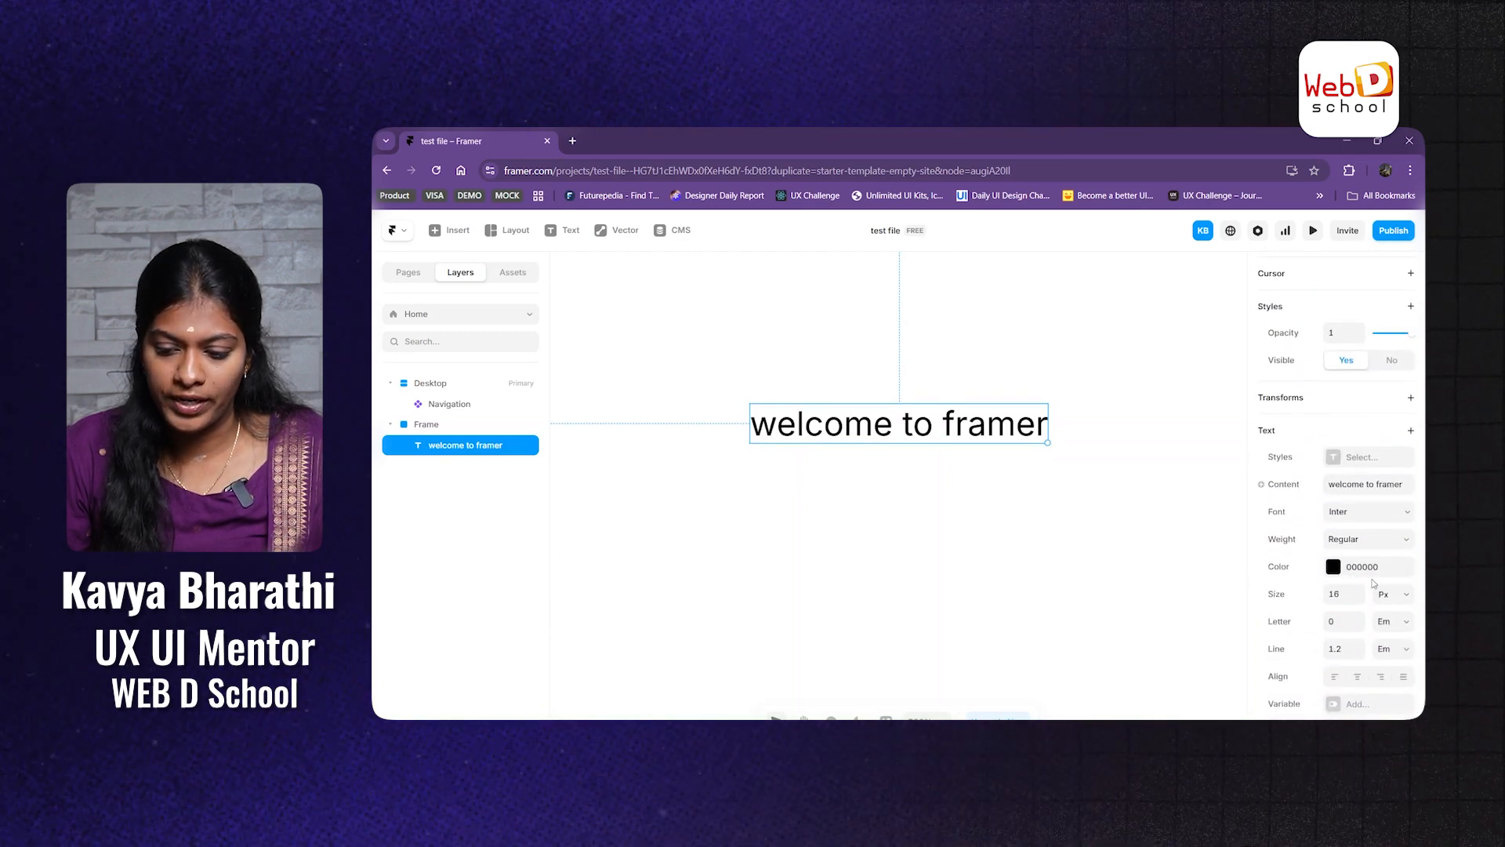
left_click(1358, 590)
left_click(1358, 590)
left_click(1359, 590)
double_click(1359, 590)
left_click(1358, 591)
left_click(1359, 591)
left_click(1359, 590)
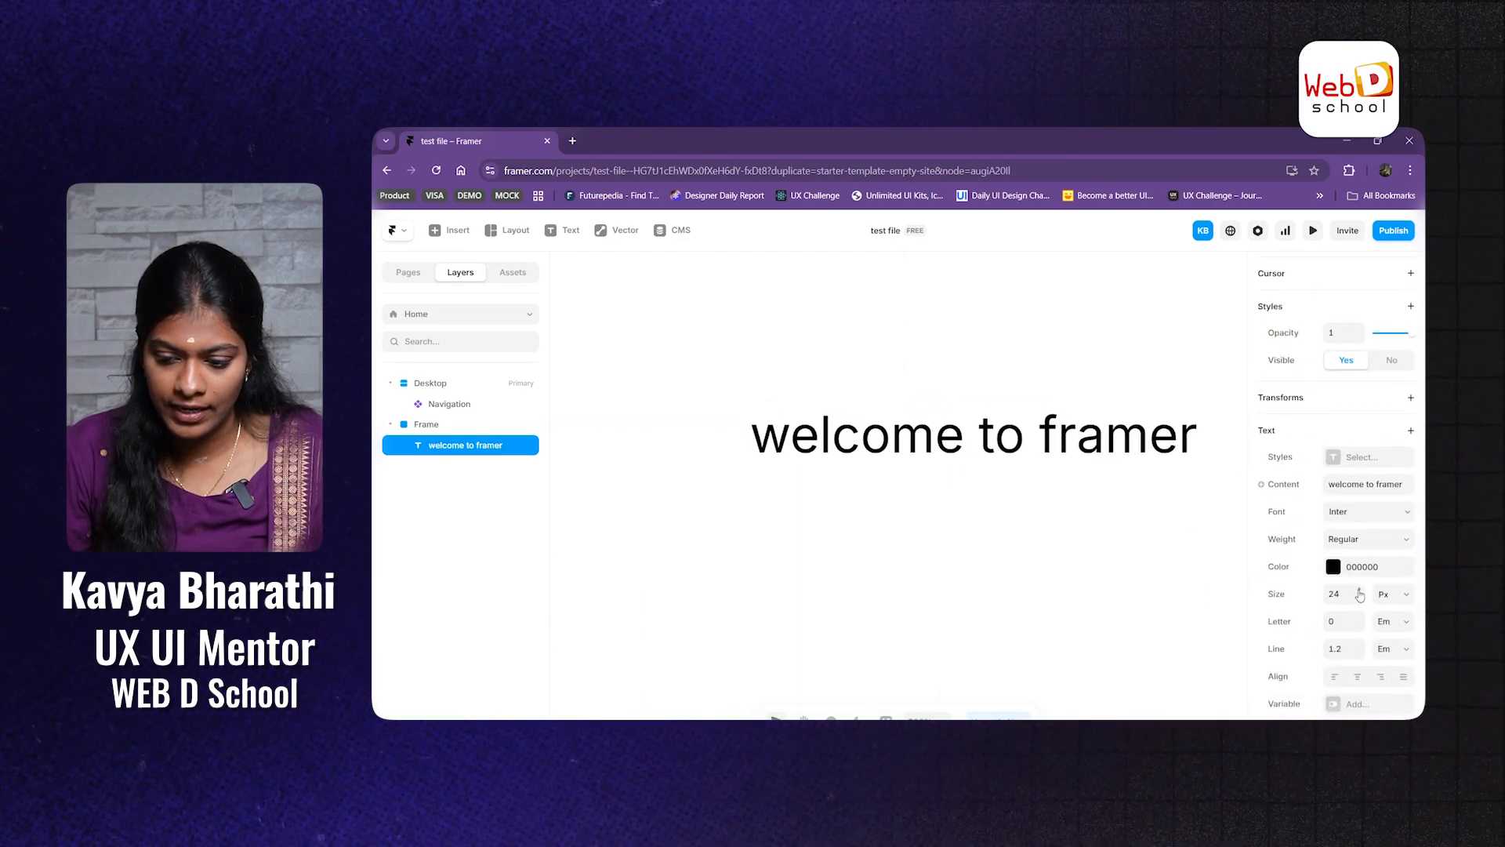
left_click(1359, 590)
left_click(1393, 594)
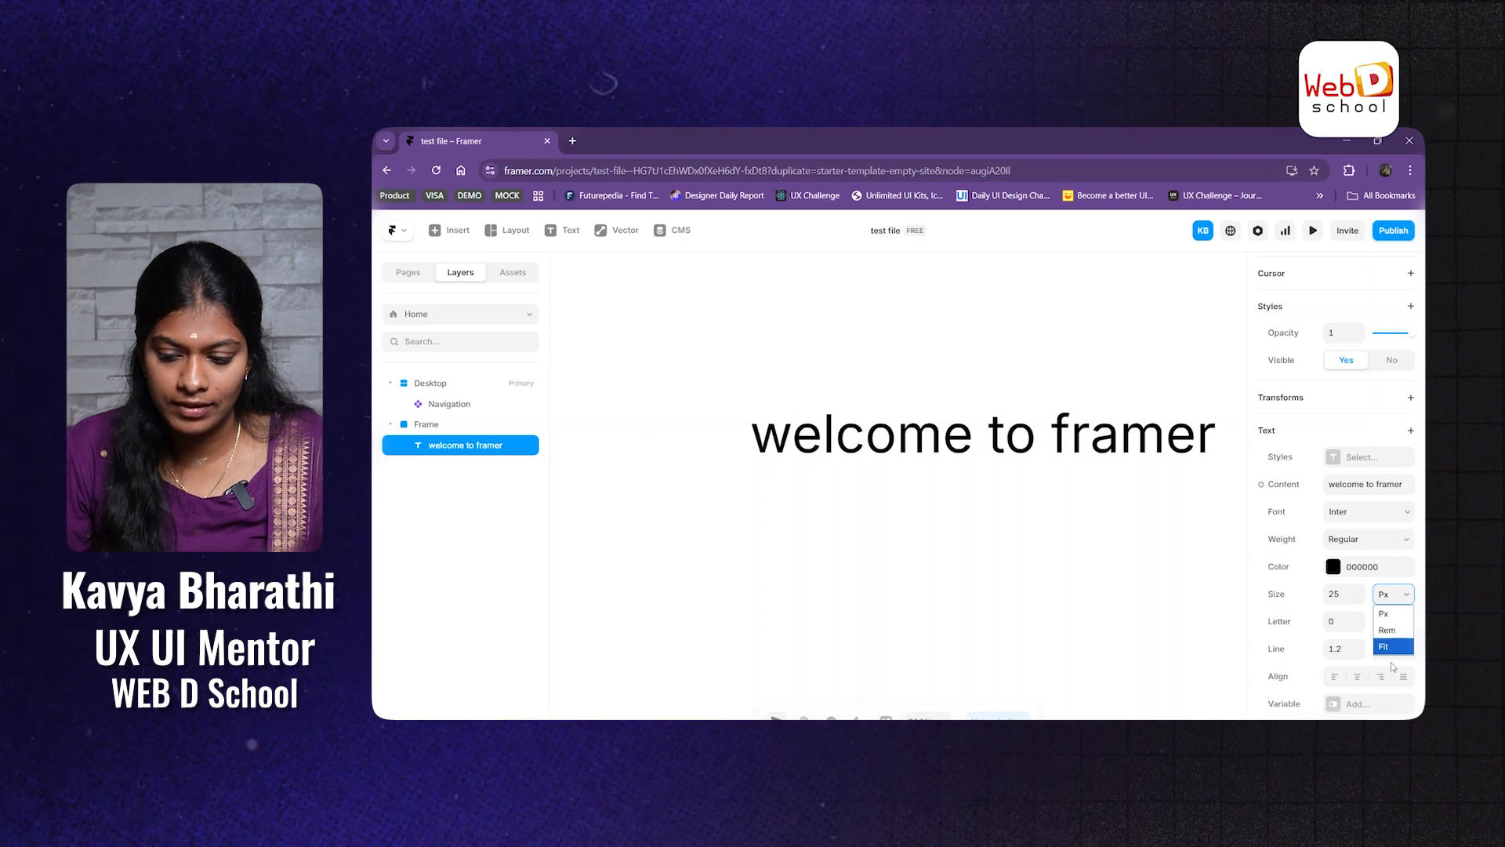
Step: Move the welcome text slightly down and toward the white frame's left edge, and deselect it
scroll(1317, 588, "down", 3)
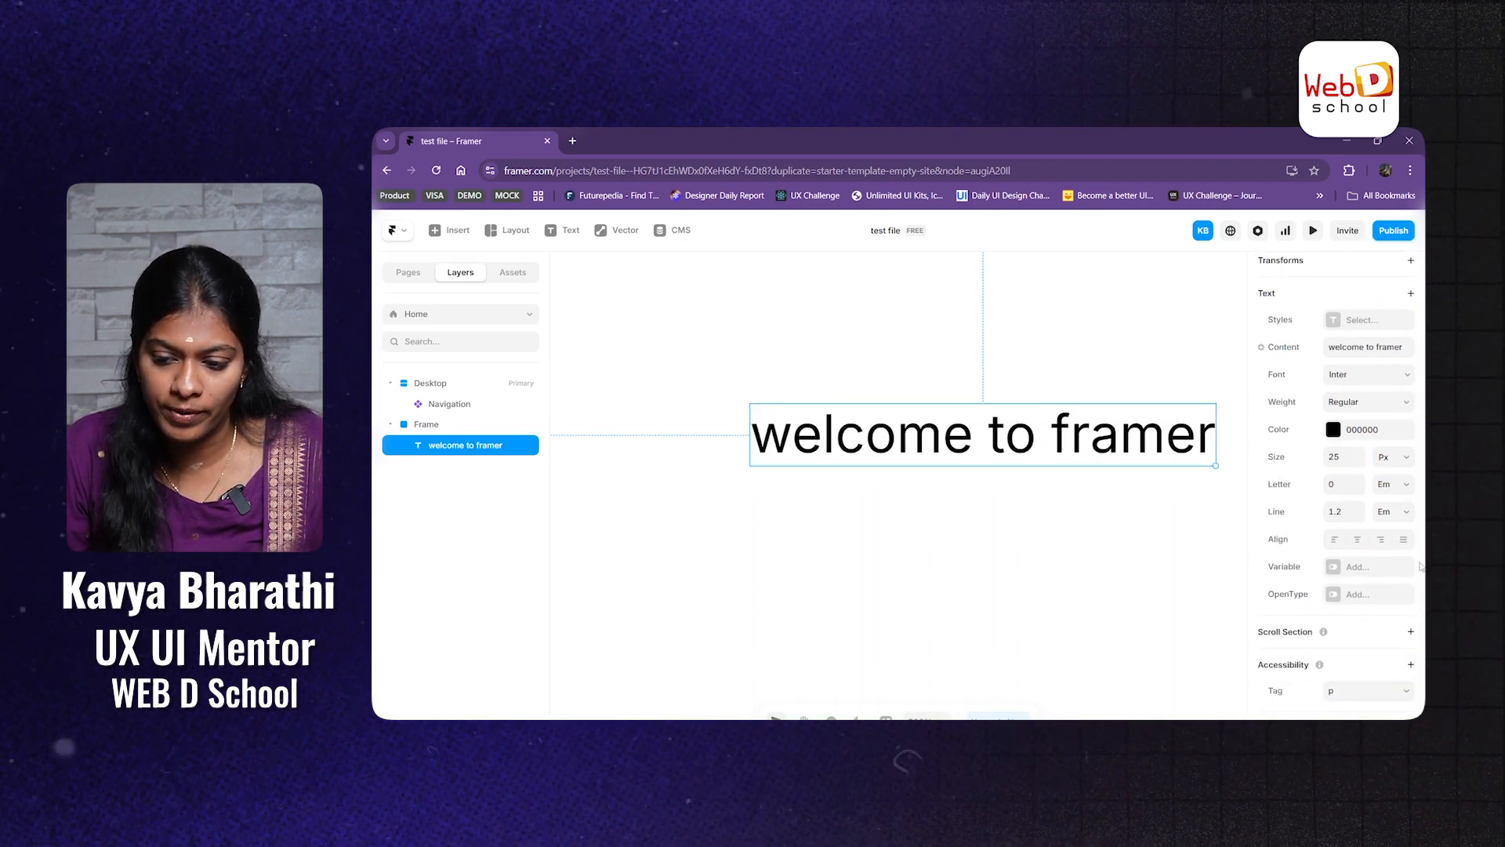
scroll(993, 526, "down", 3)
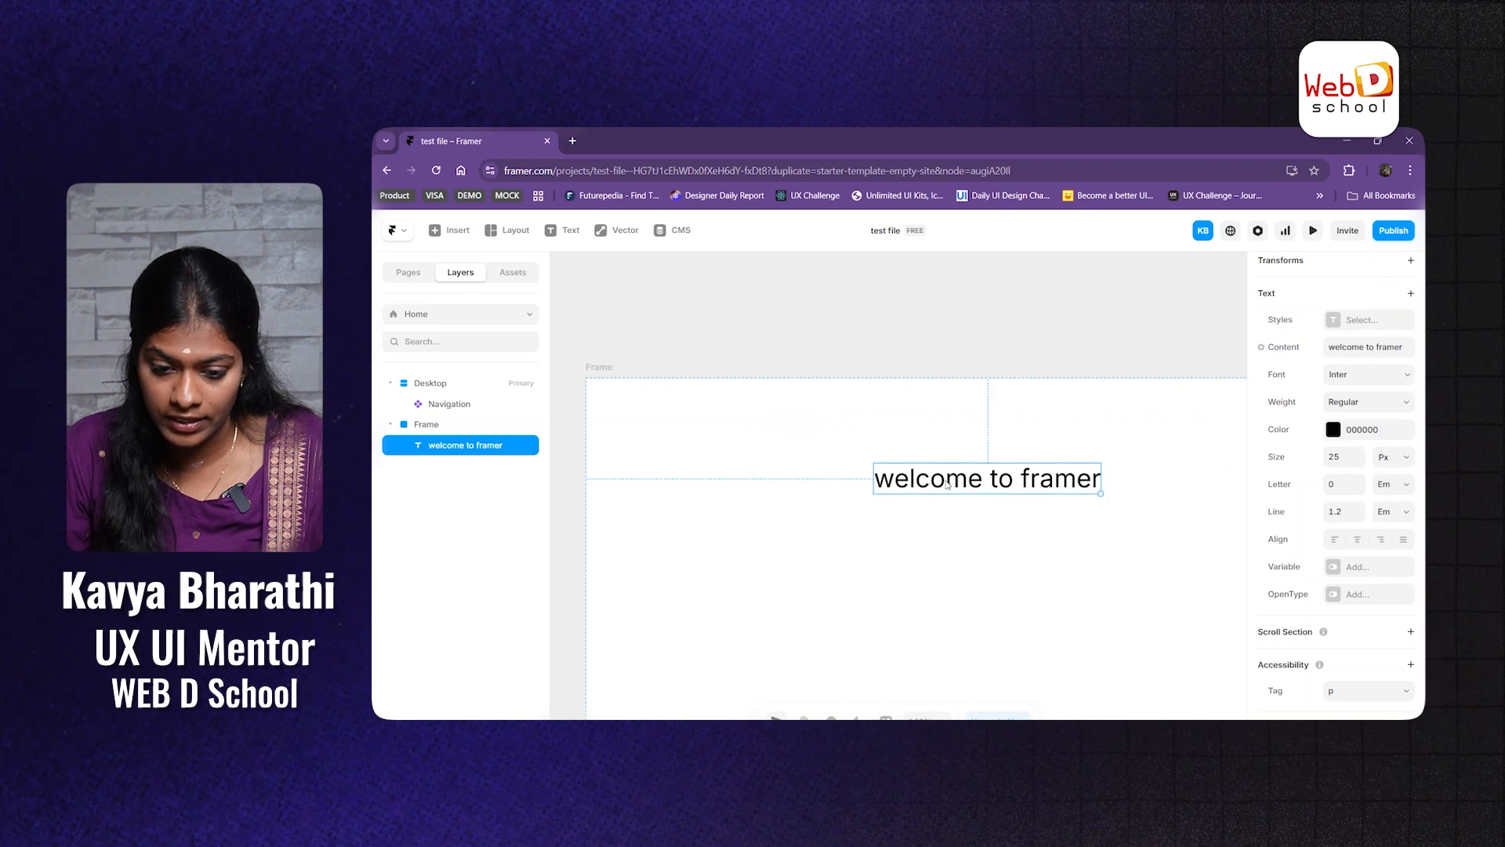
left_click_drag(947, 484, 896, 497)
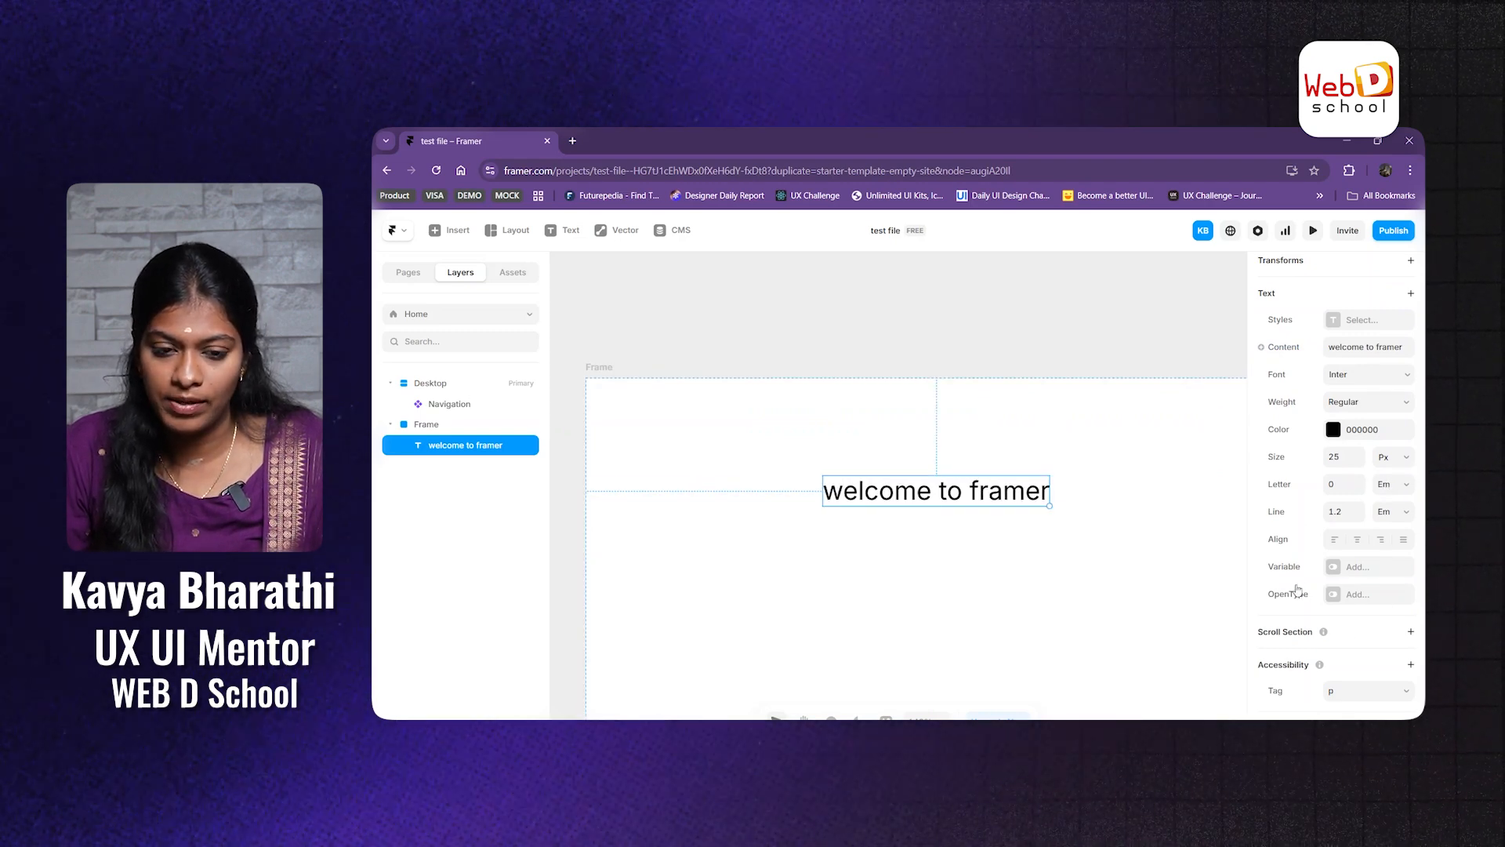
left_click(1092, 453)
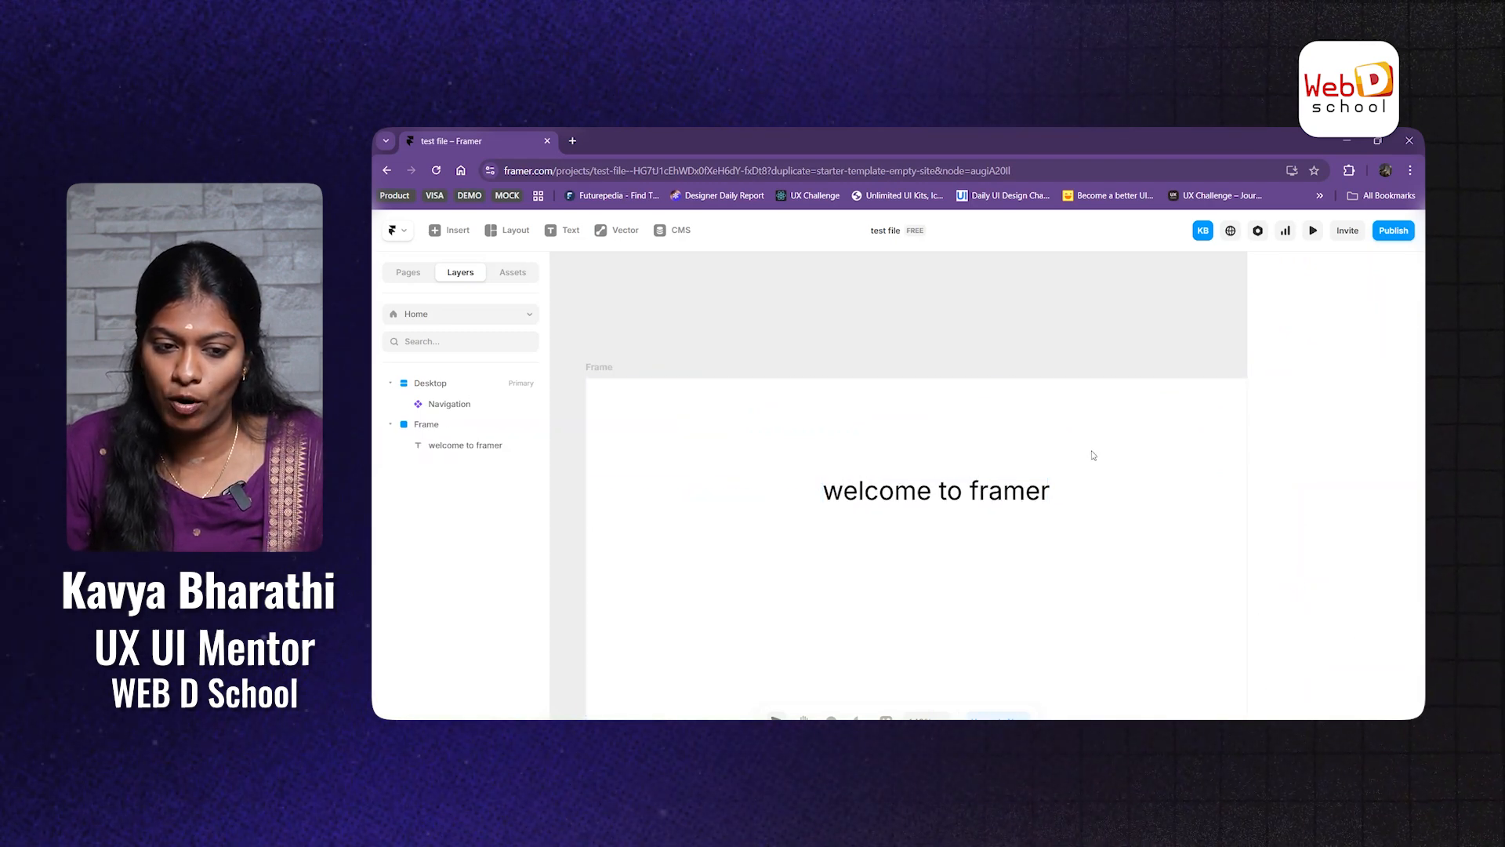
Step: Draw a vector rectangle about 153 by 211 left of the welcome text and move it to about X 50, Y 71
left_click(604, 232)
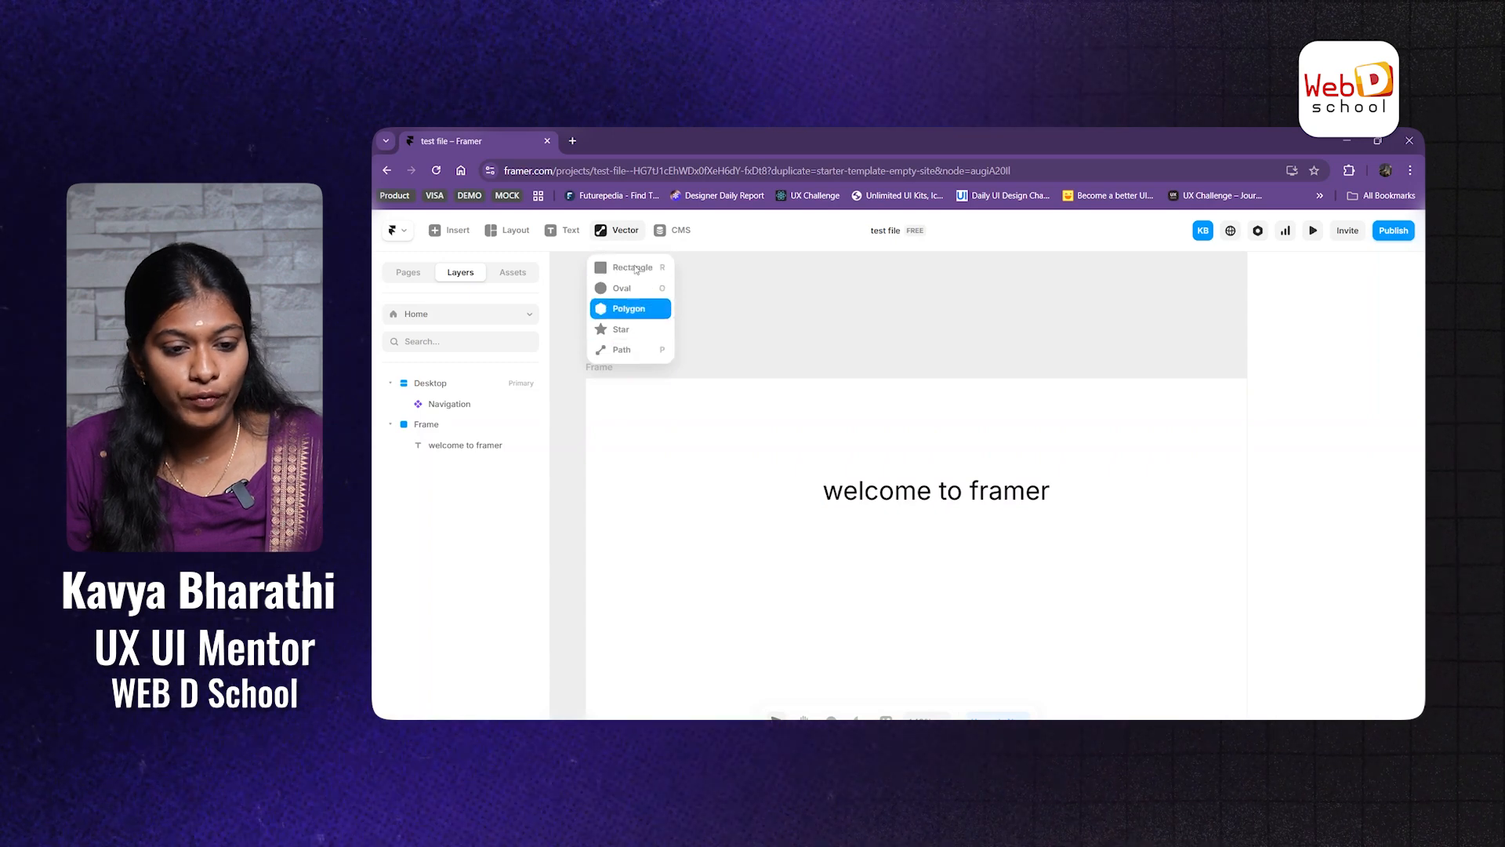
left_click(492, 232)
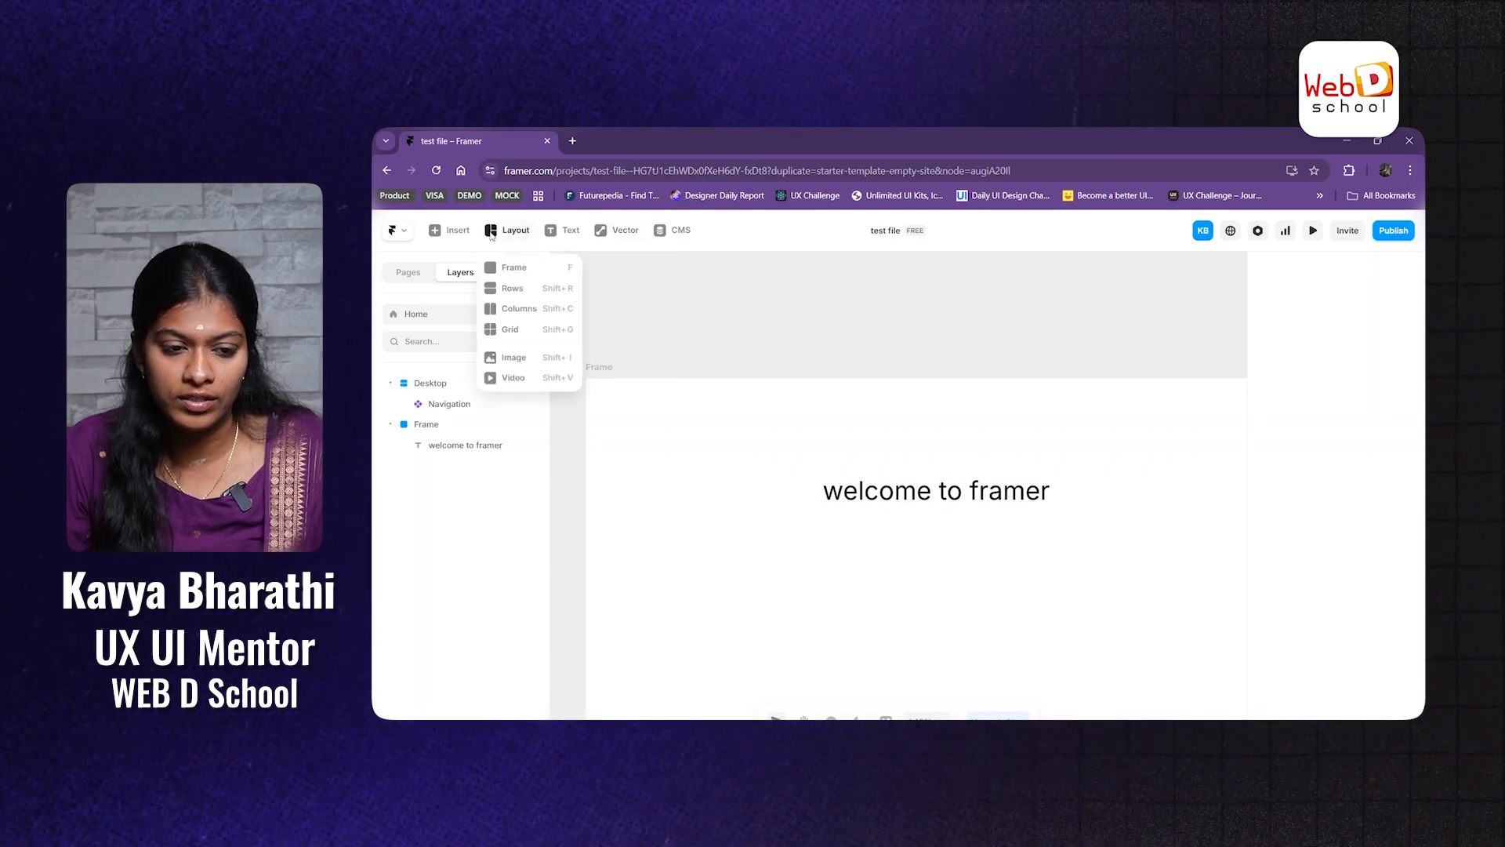
left_click(605, 234)
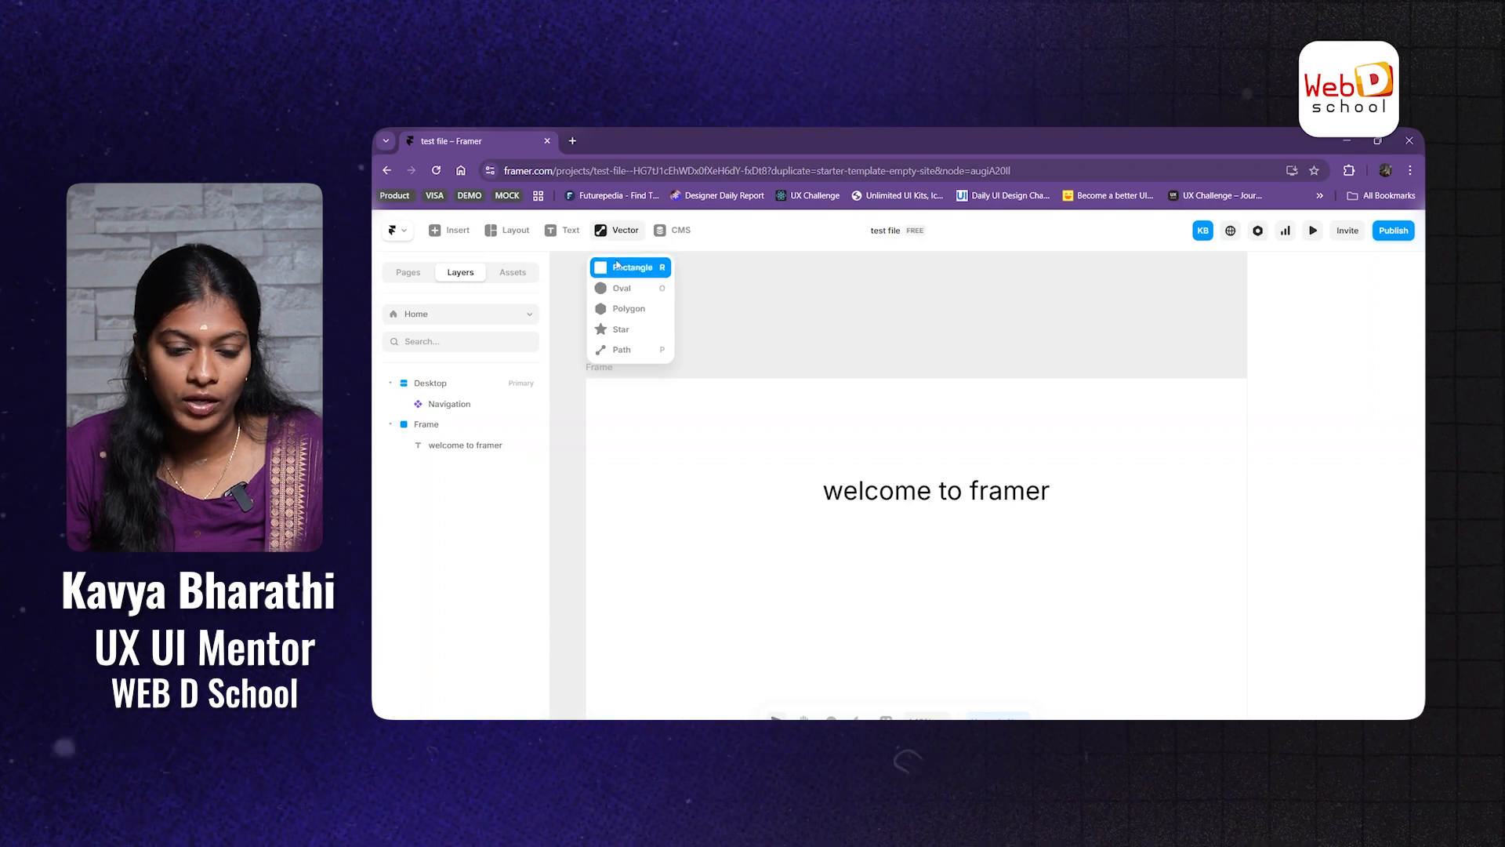
left_click(649, 270)
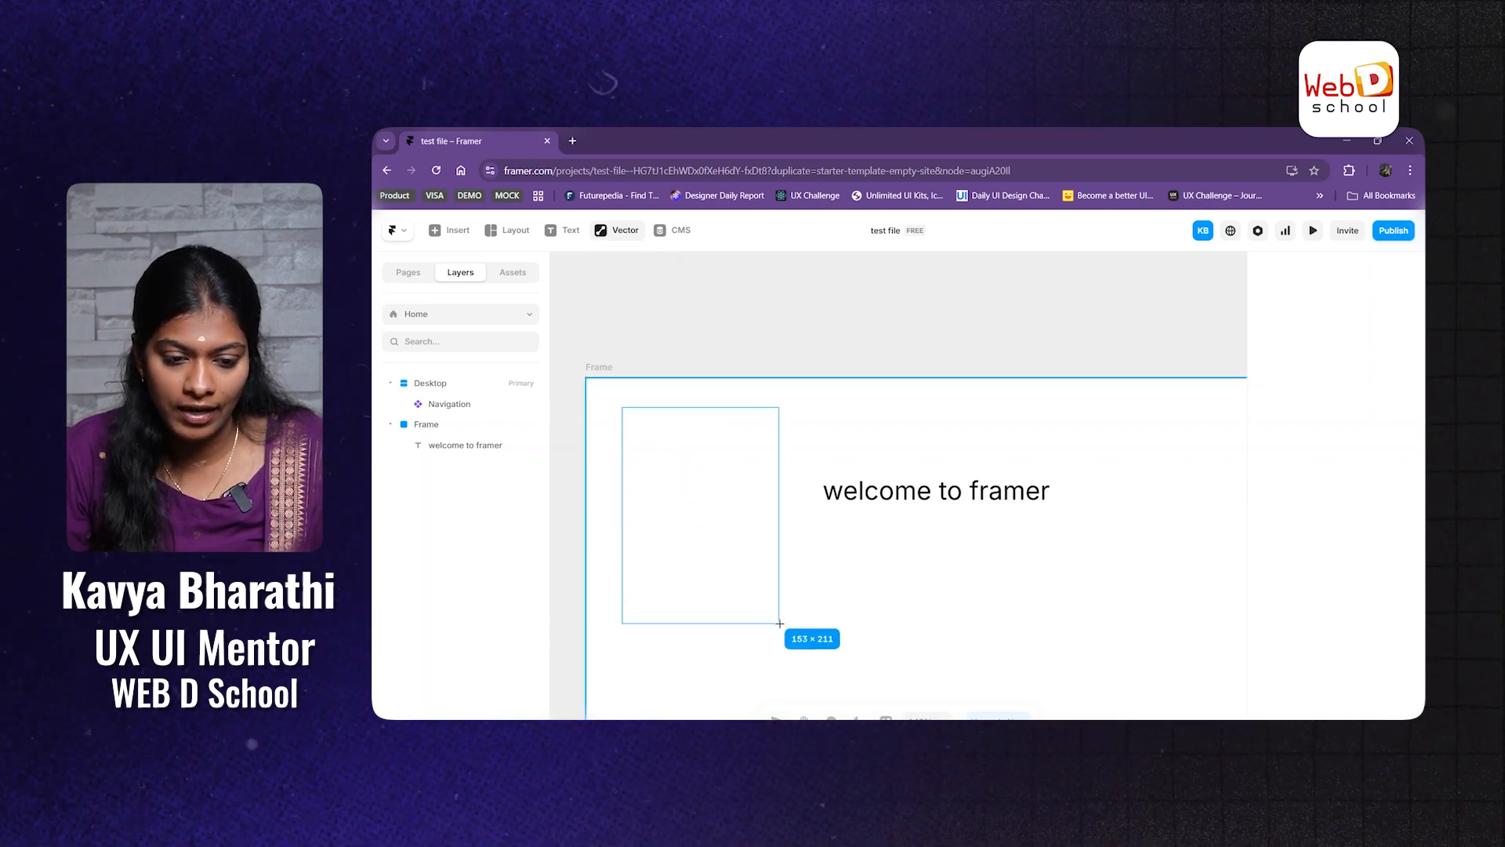
left_click_drag(779, 624, 779, 623)
left_click_drag(683, 510, 695, 541)
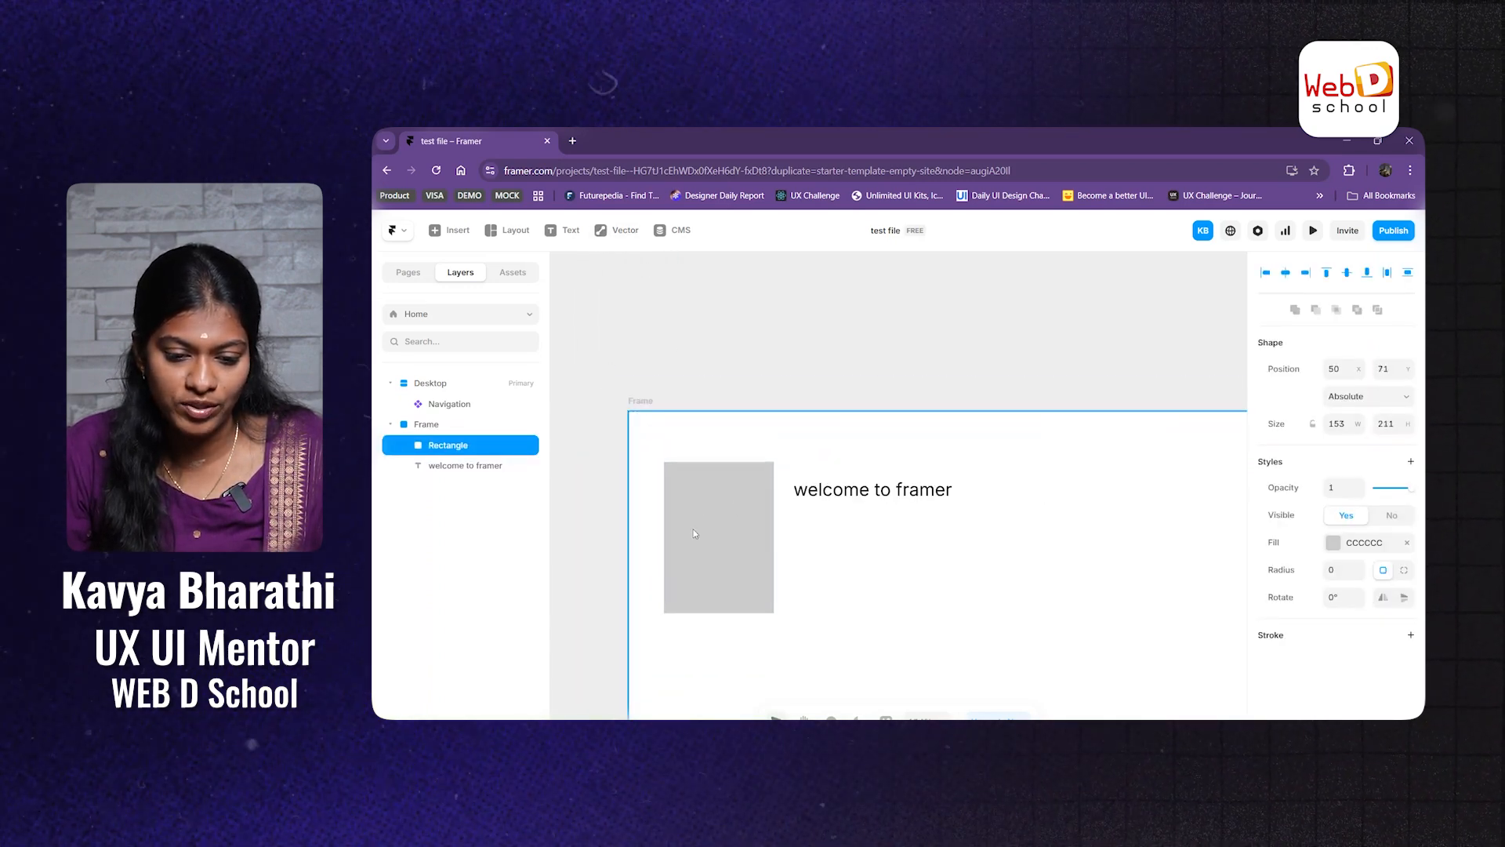
Step: Draw a closed six-point vector path below and to the right of the welcome text
left_click(618, 229)
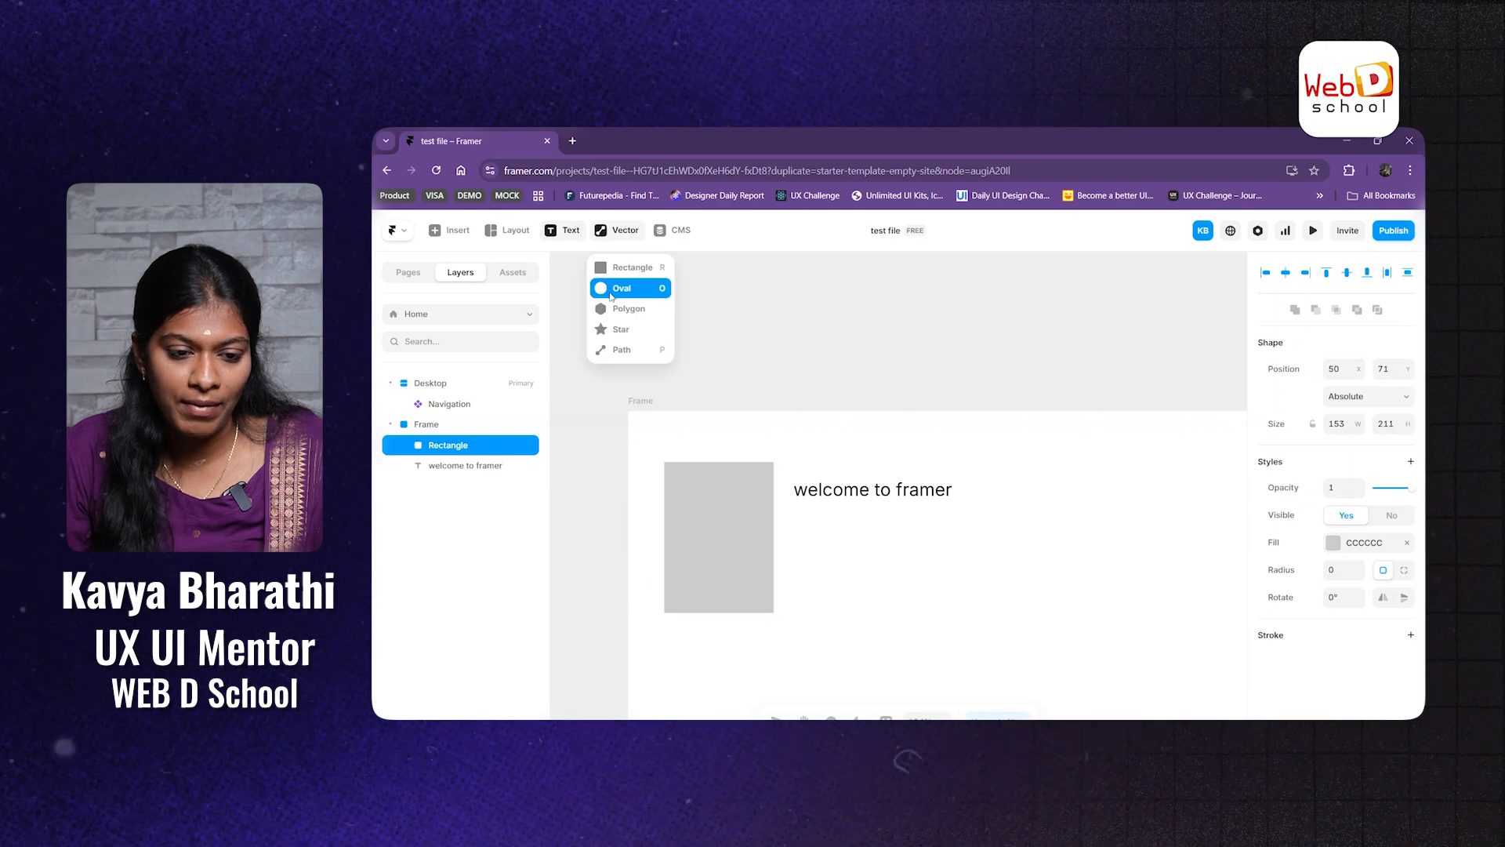
left_click(612, 349)
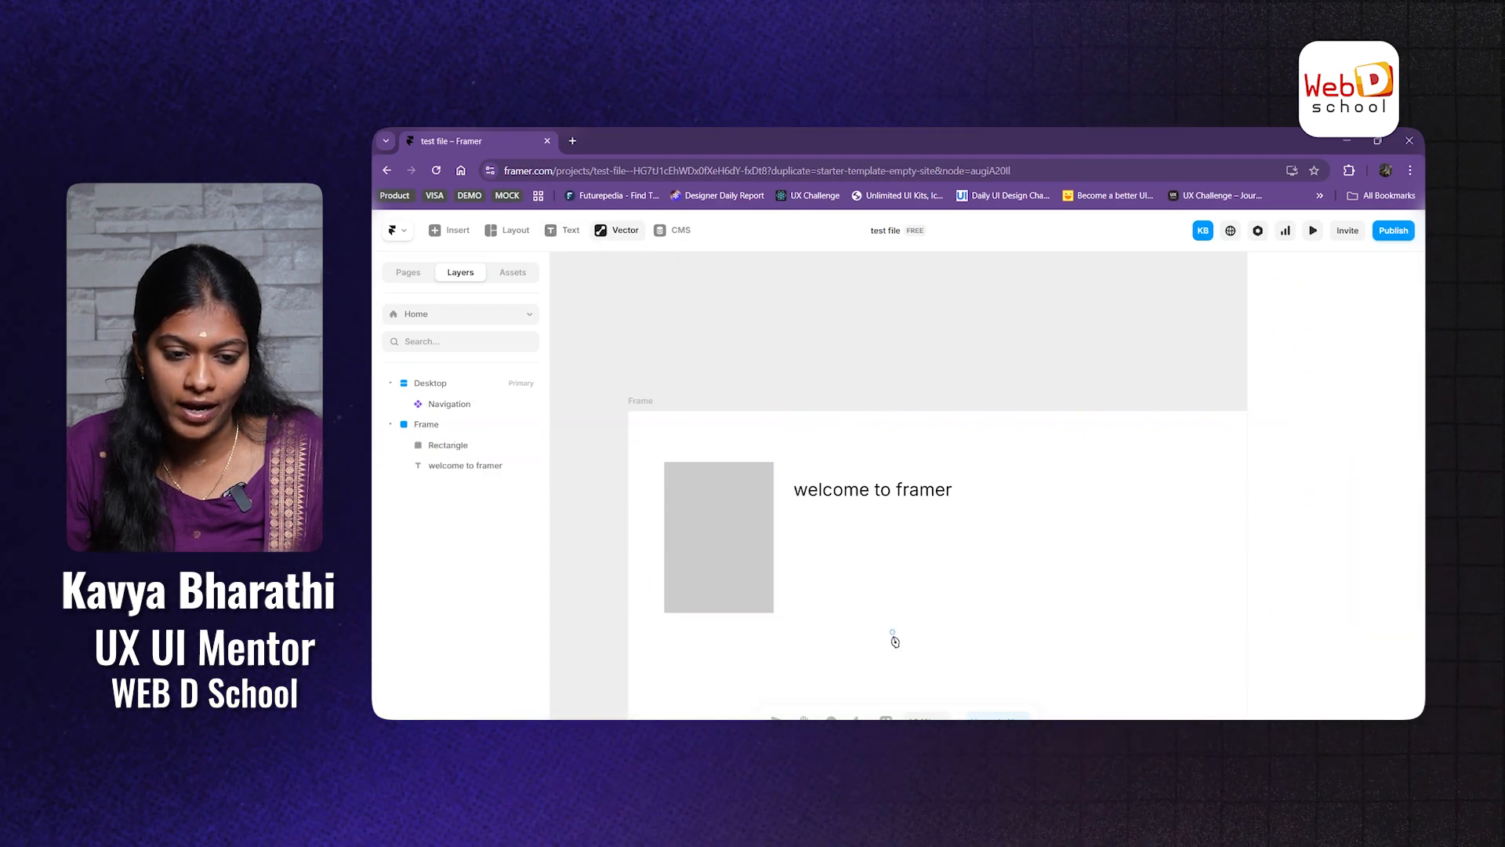
left_click(893, 636)
left_click(920, 582)
left_click(963, 548)
left_click(1021, 533)
left_click(1039, 599)
left_click(984, 641)
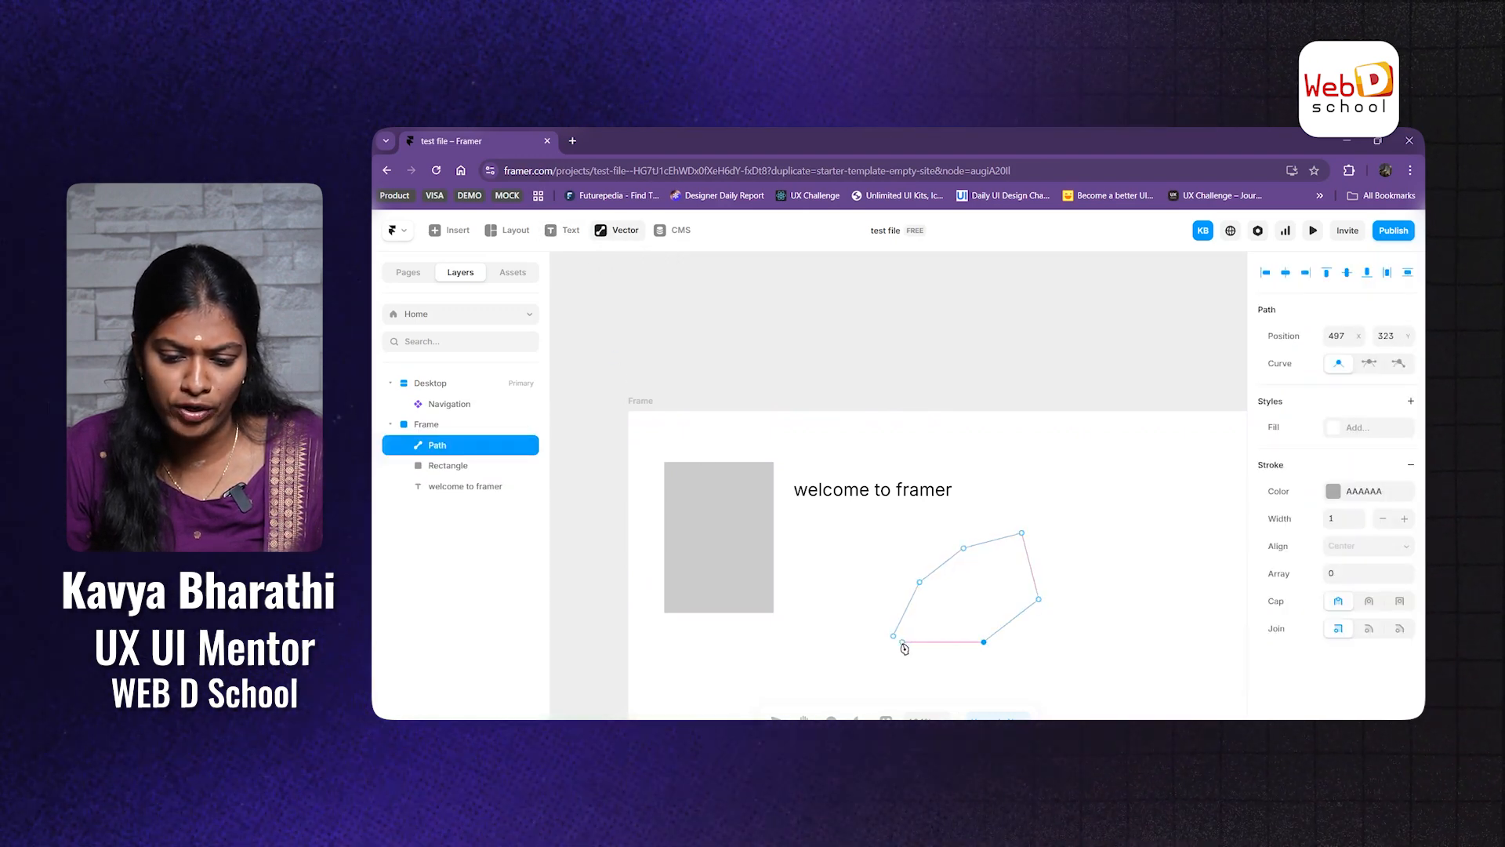
left_click(893, 636)
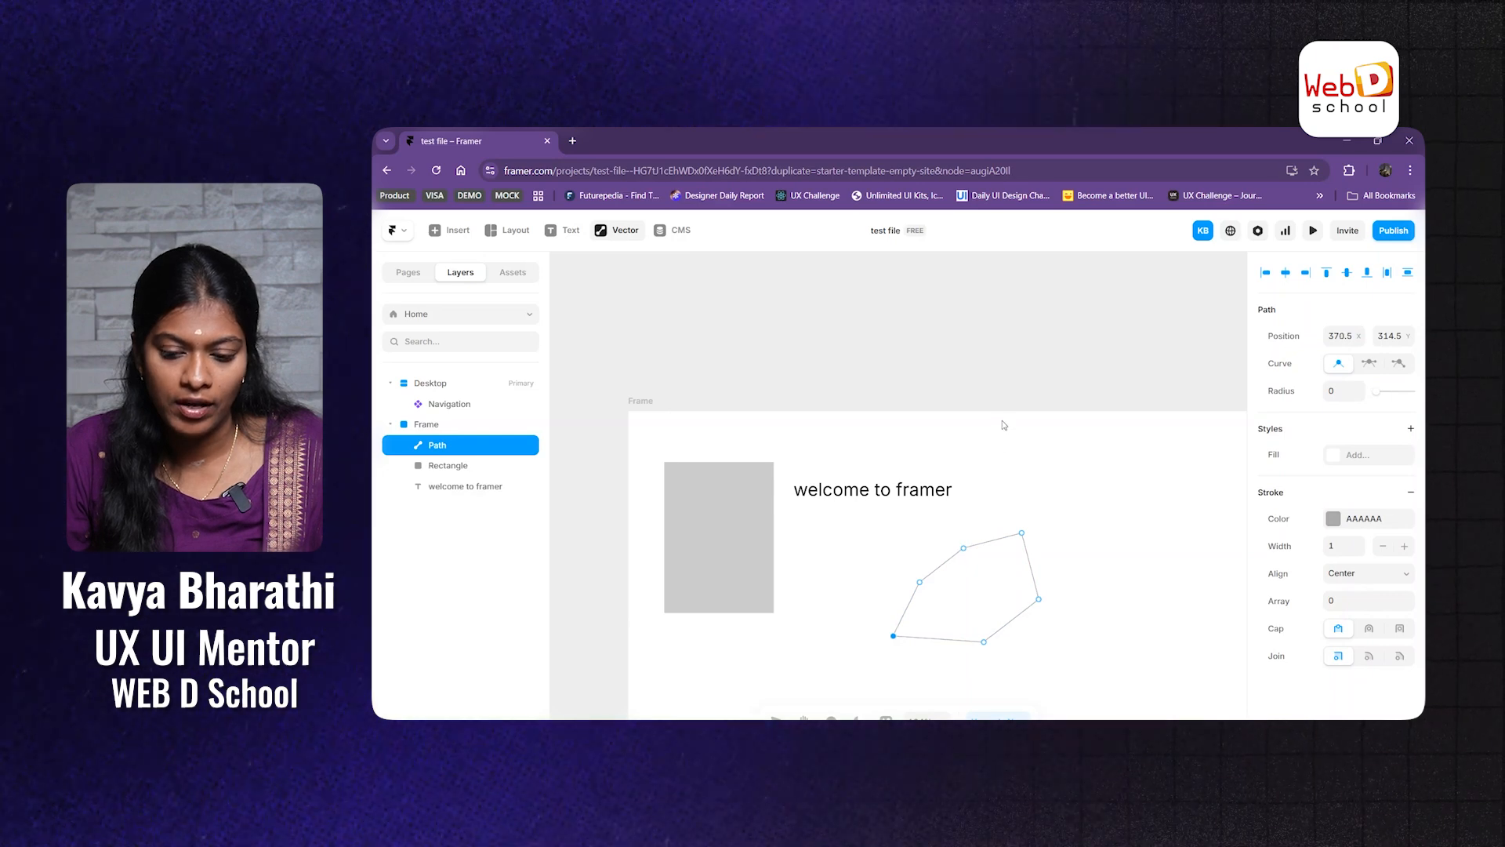
Step: Undo the vector path drawn below the welcome text and exit the path tool
key("ctrl+z")
key("ctrl+z")
key("ctrl+z")
key("ctrl+z")
key("ctrl+z")
key("ctrl+z")
key("Escape")
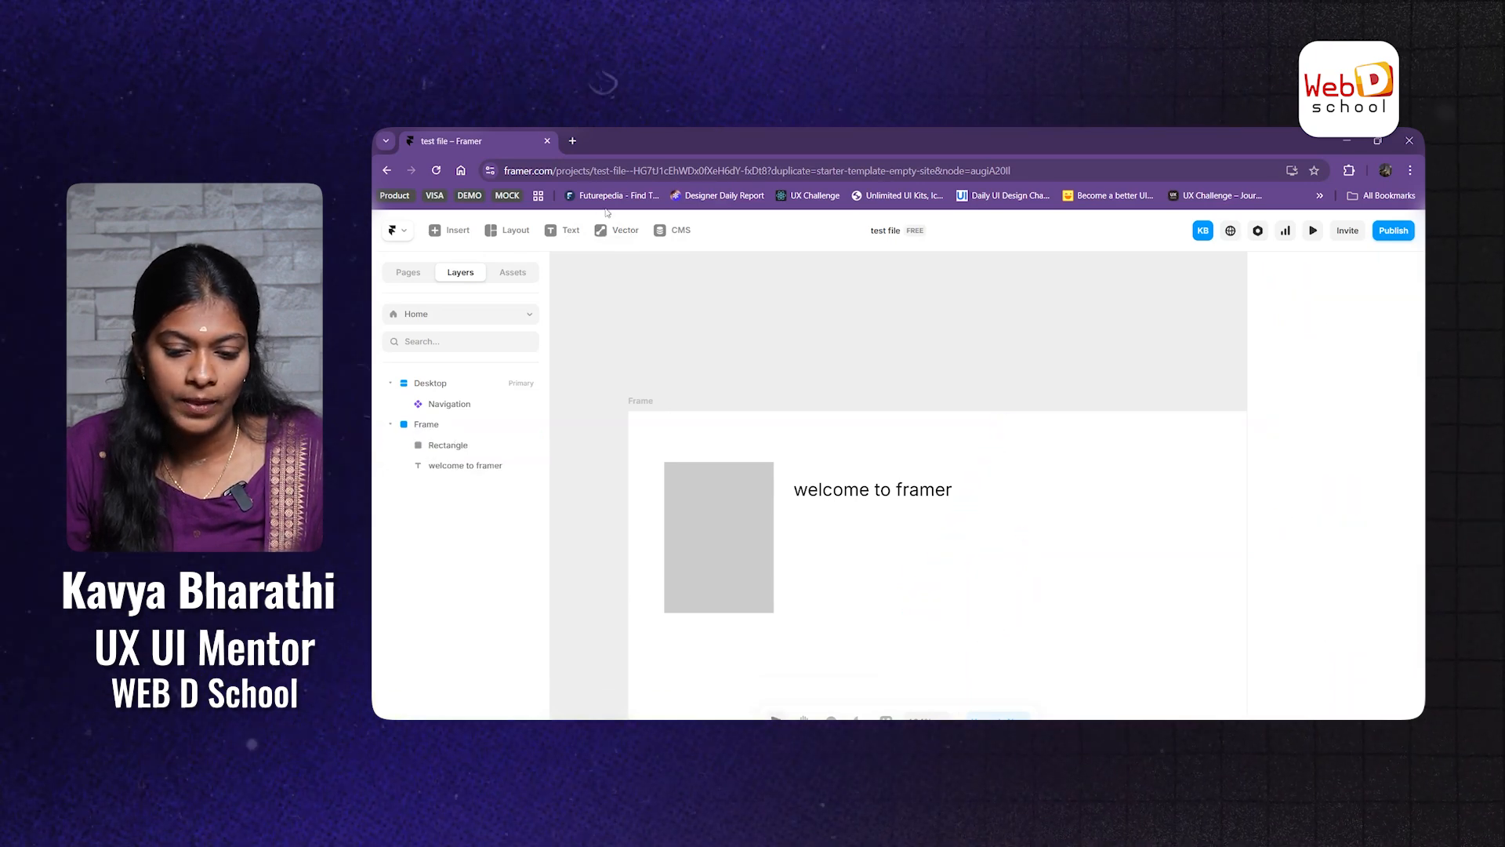
Step: Create a new CMS collection and start a new item in it
left_click(674, 230)
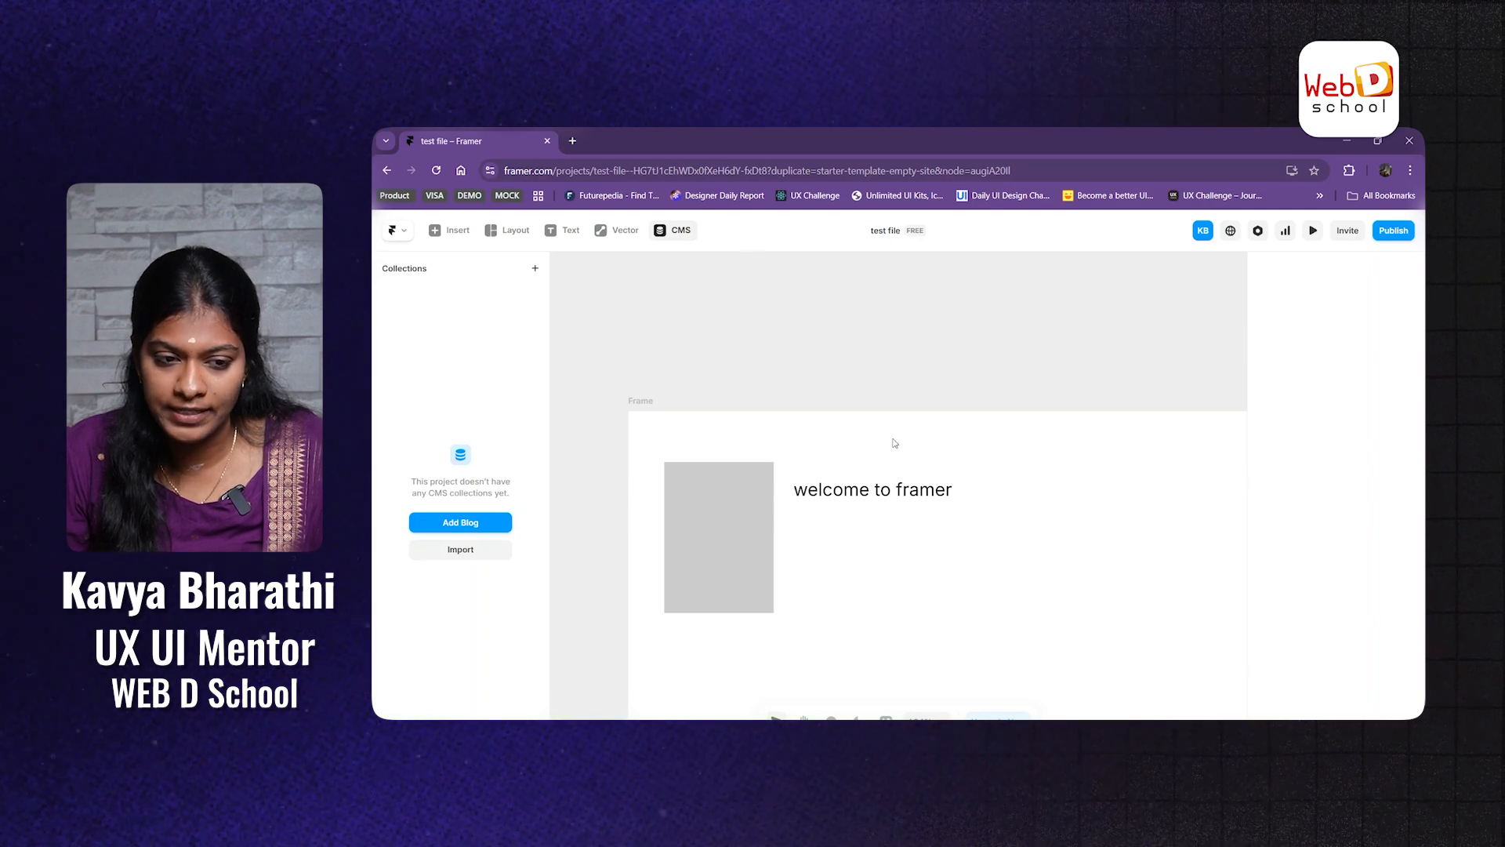
left_click(535, 268)
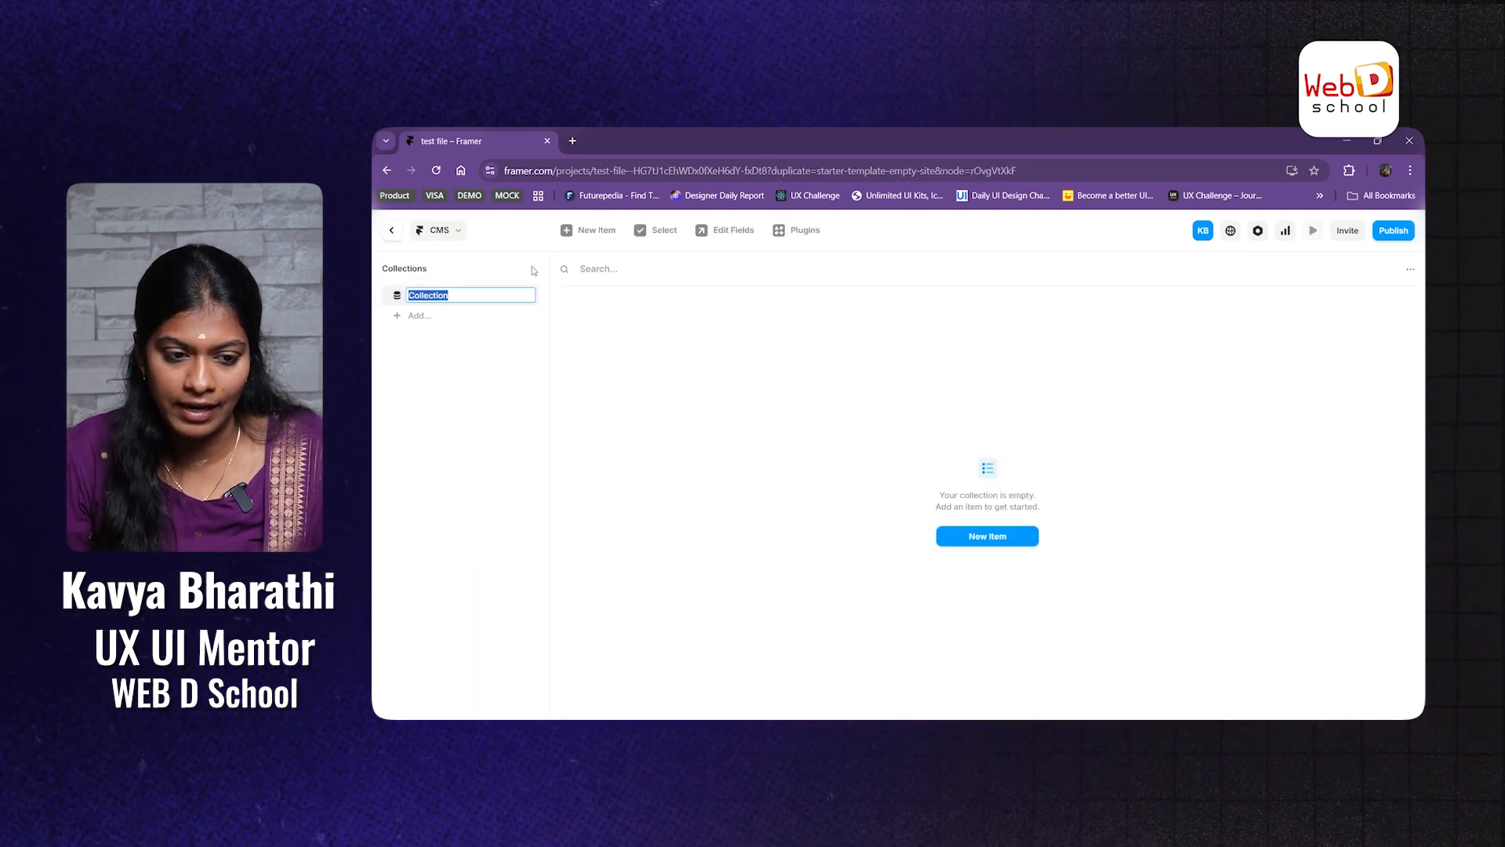
left_click(943, 535)
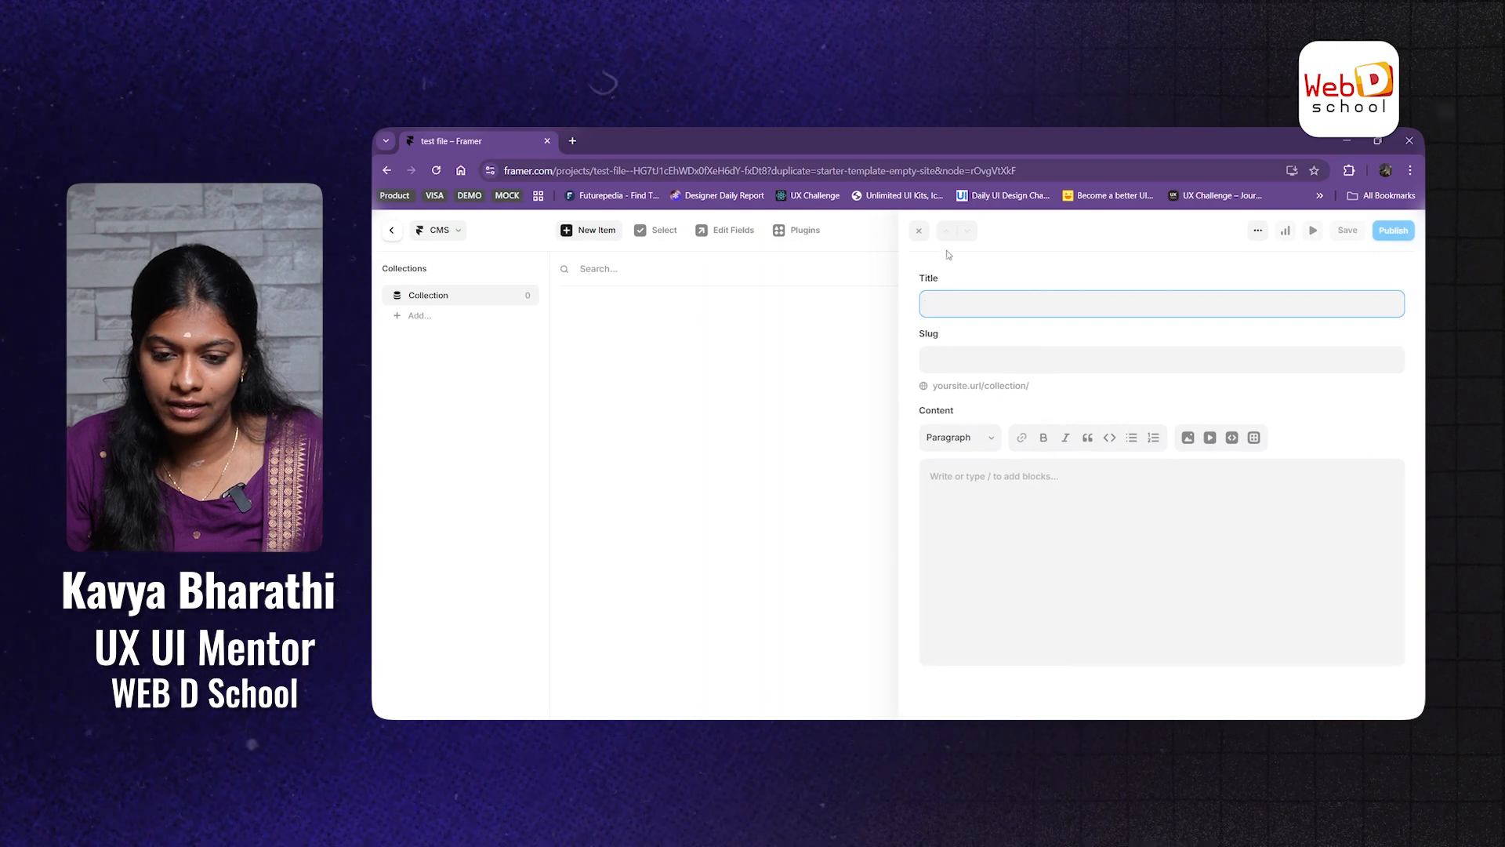
Step: Open webdschool.com in a new browser tab, copy its web address and switch back to the Framer project
left_click(570, 141)
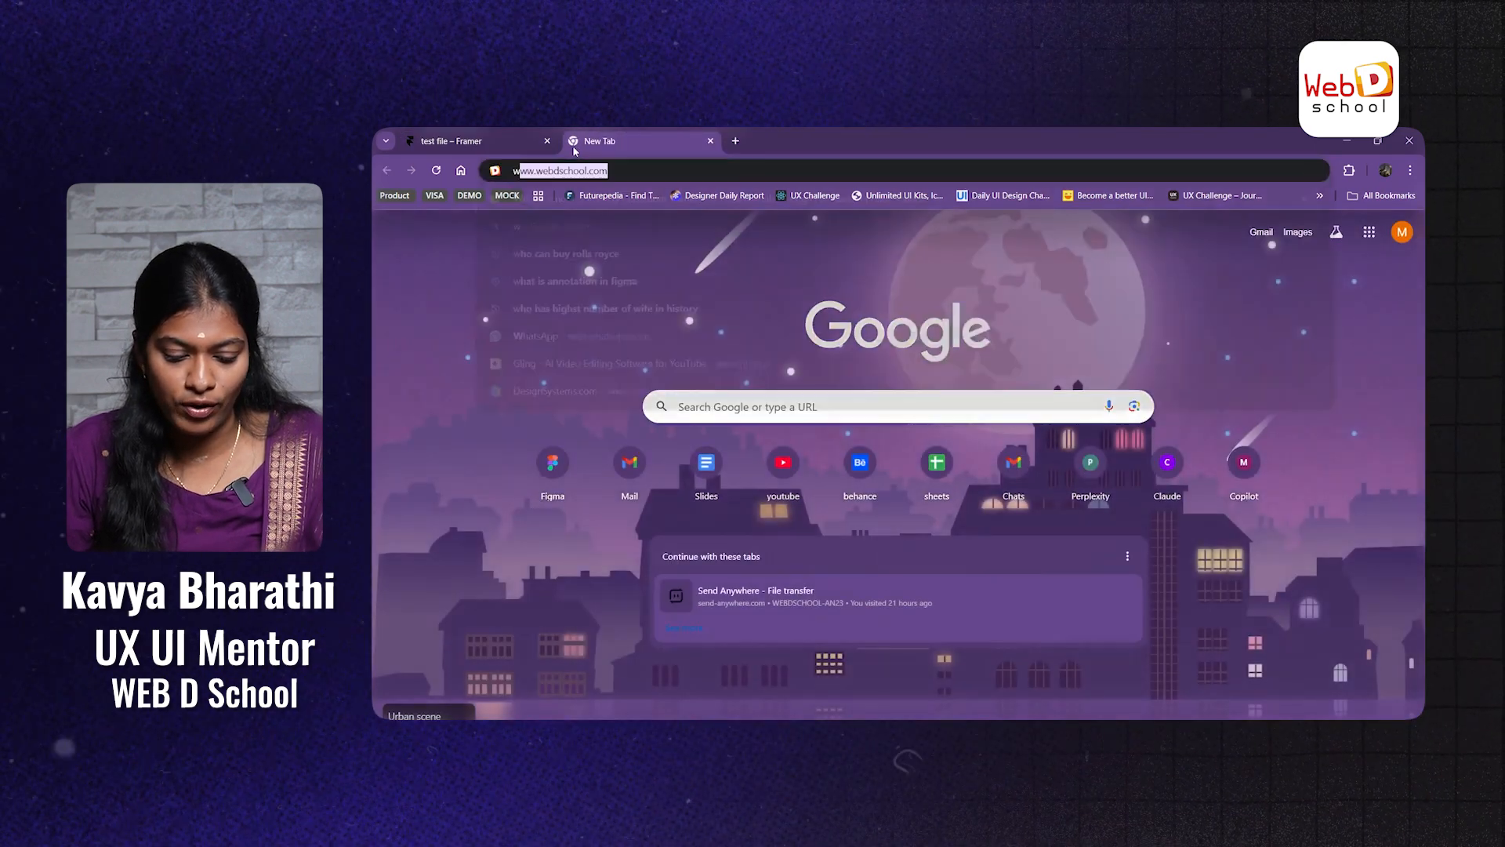
type("webdschool.com")
key("Return")
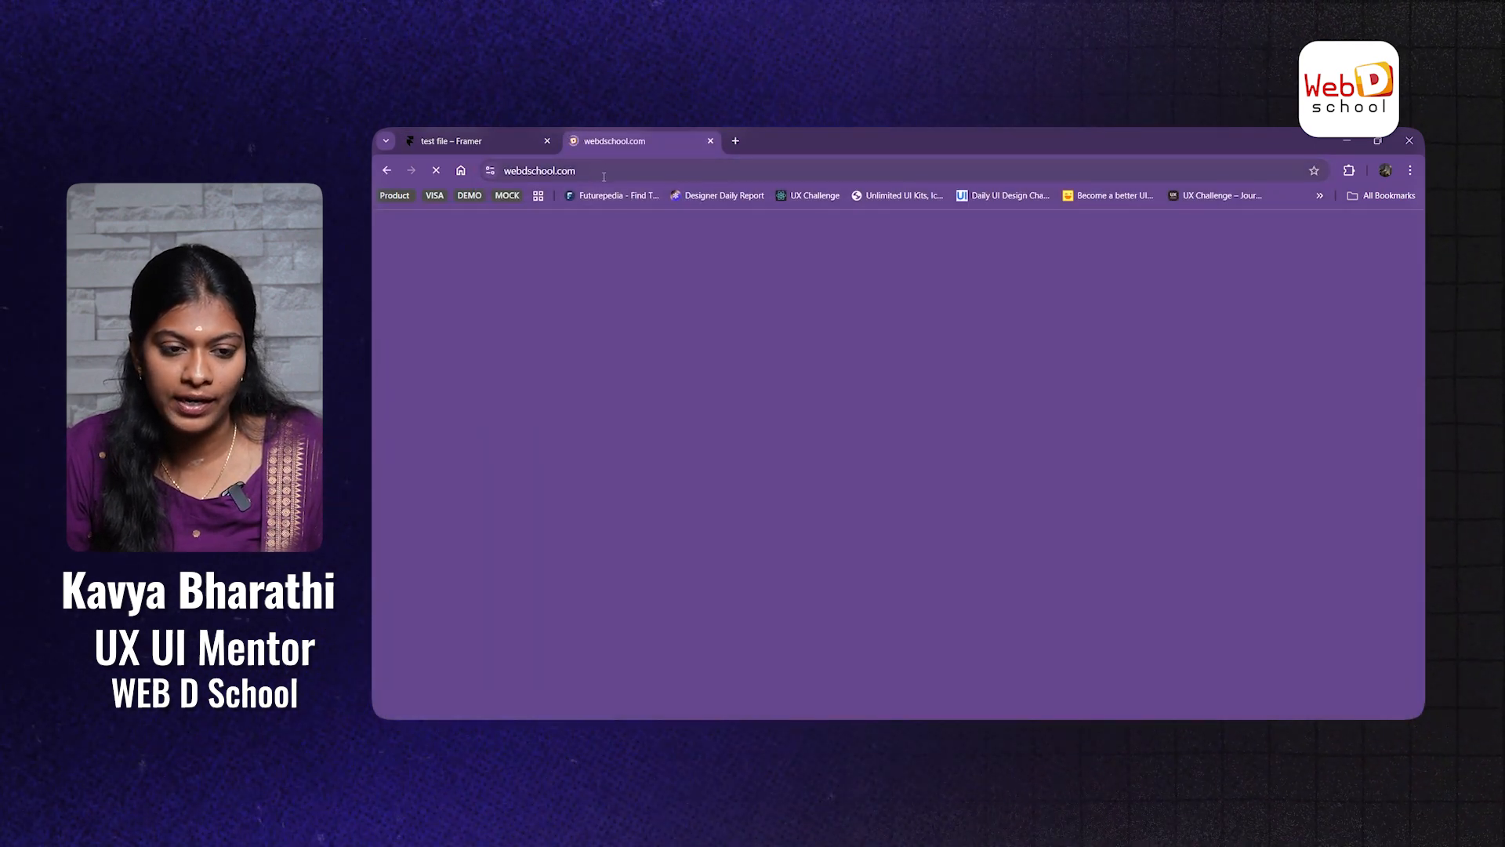
left_click(606, 171)
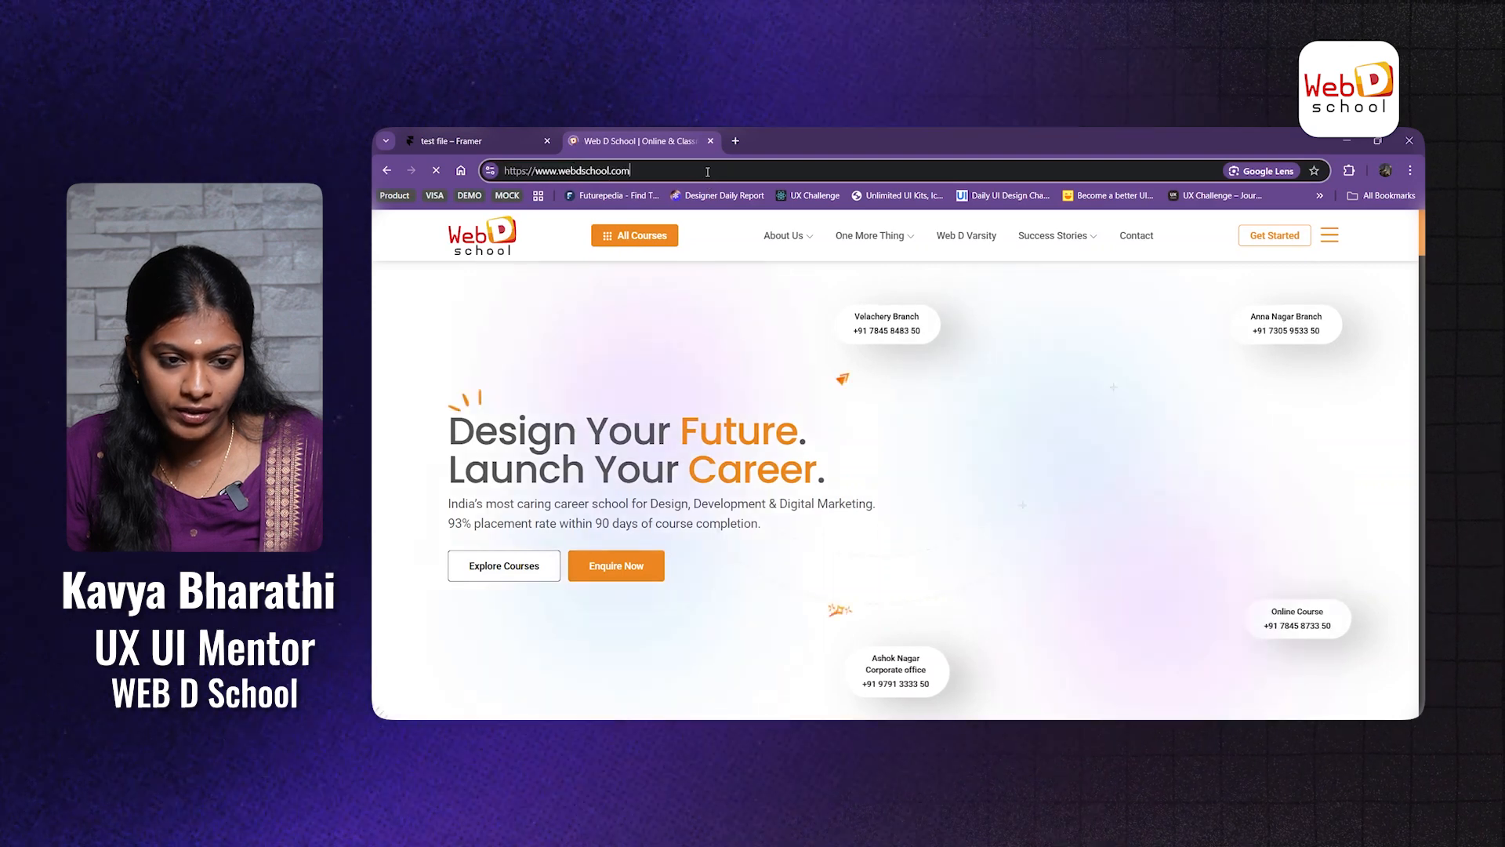
left_click(386, 141)
left_click(474, 139)
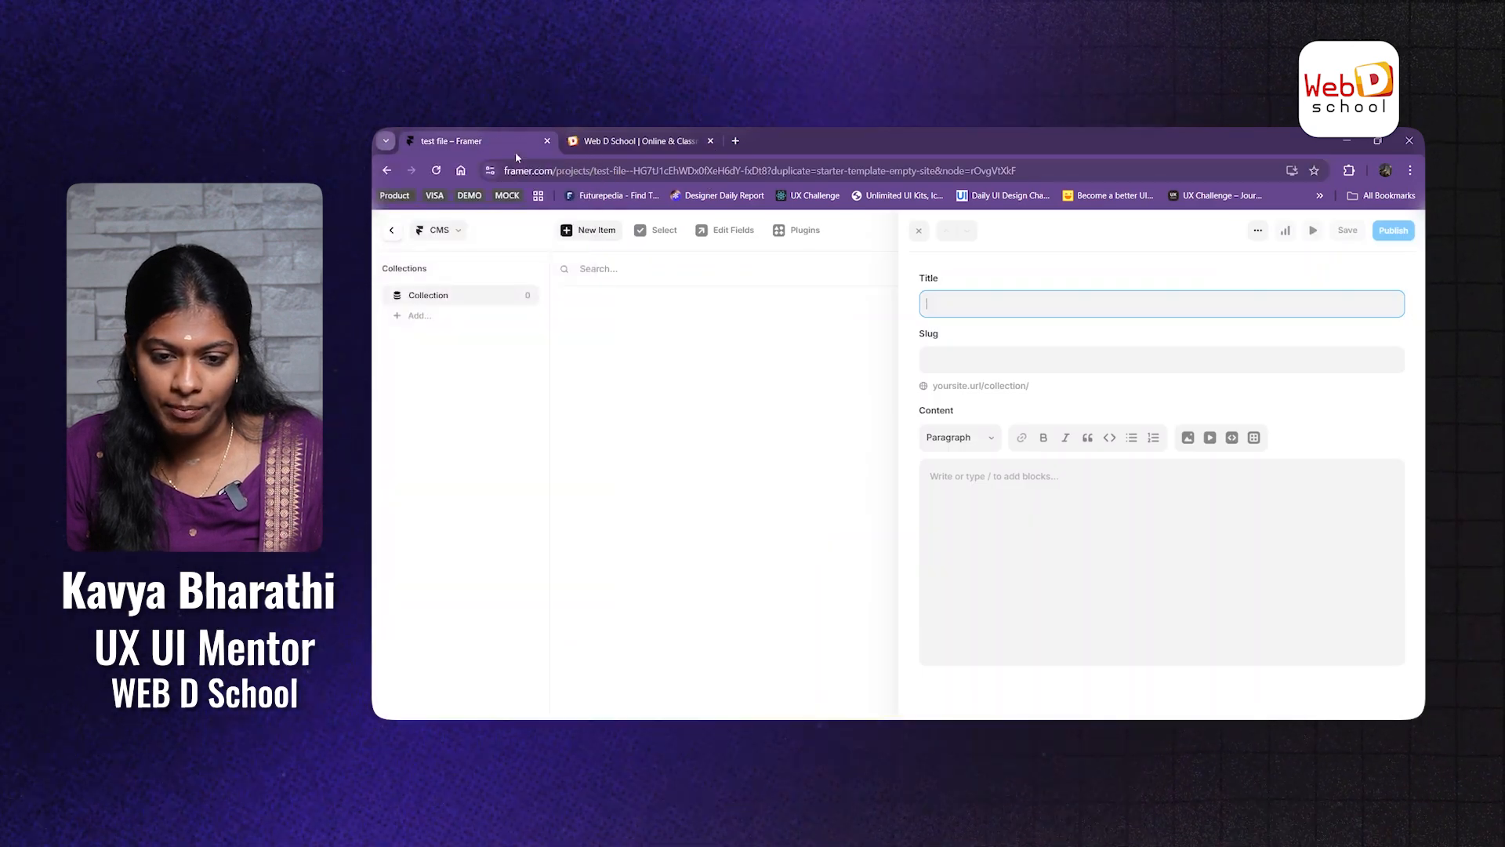
Step: Set the new item's slug to https-www-webdschool-com, reopen the item to check it, and return to the canvas
left_click(985, 361)
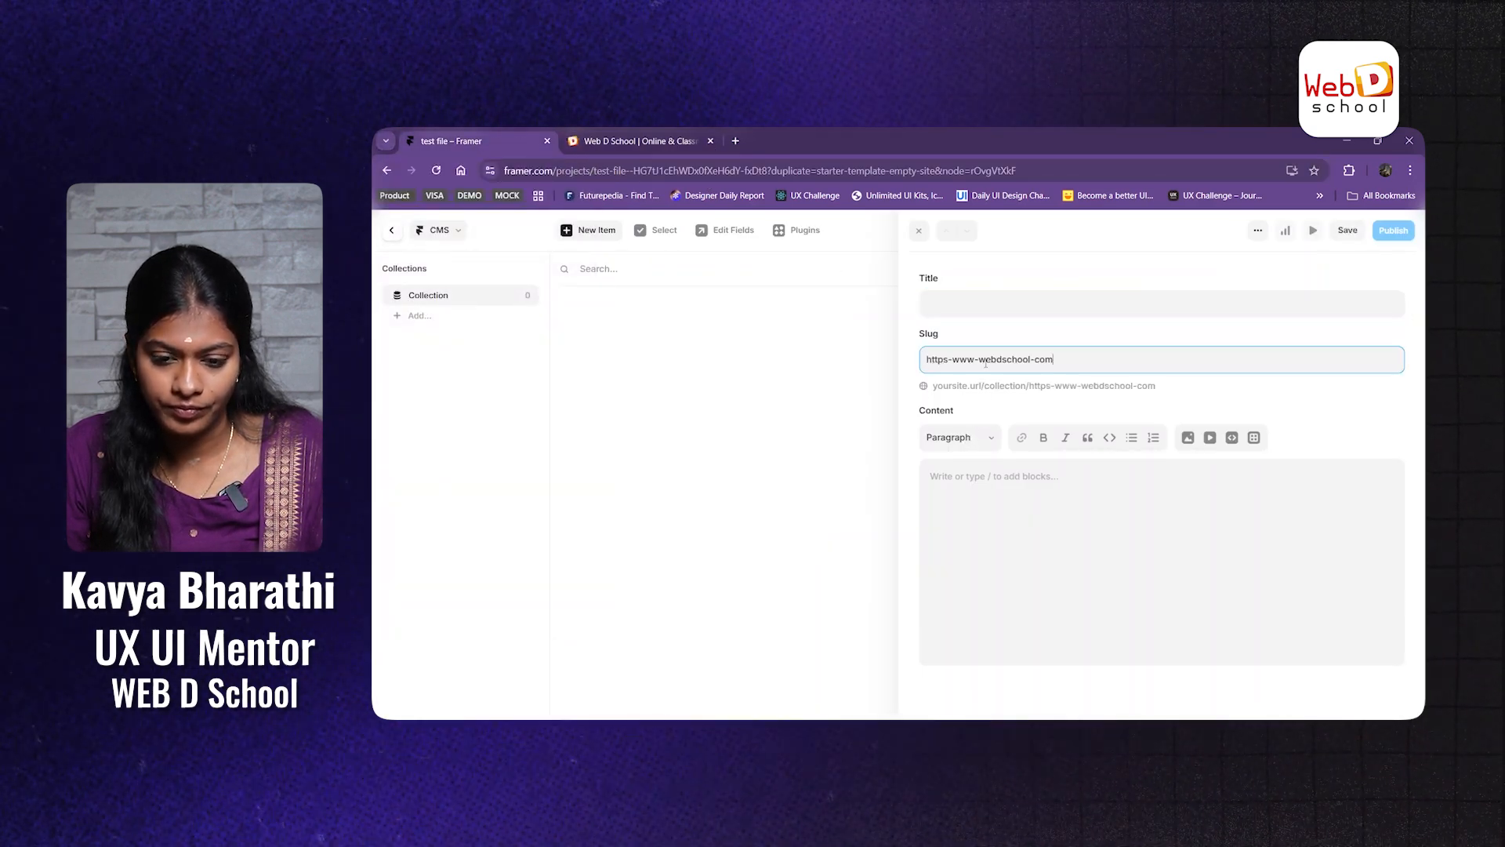
left_click(997, 545)
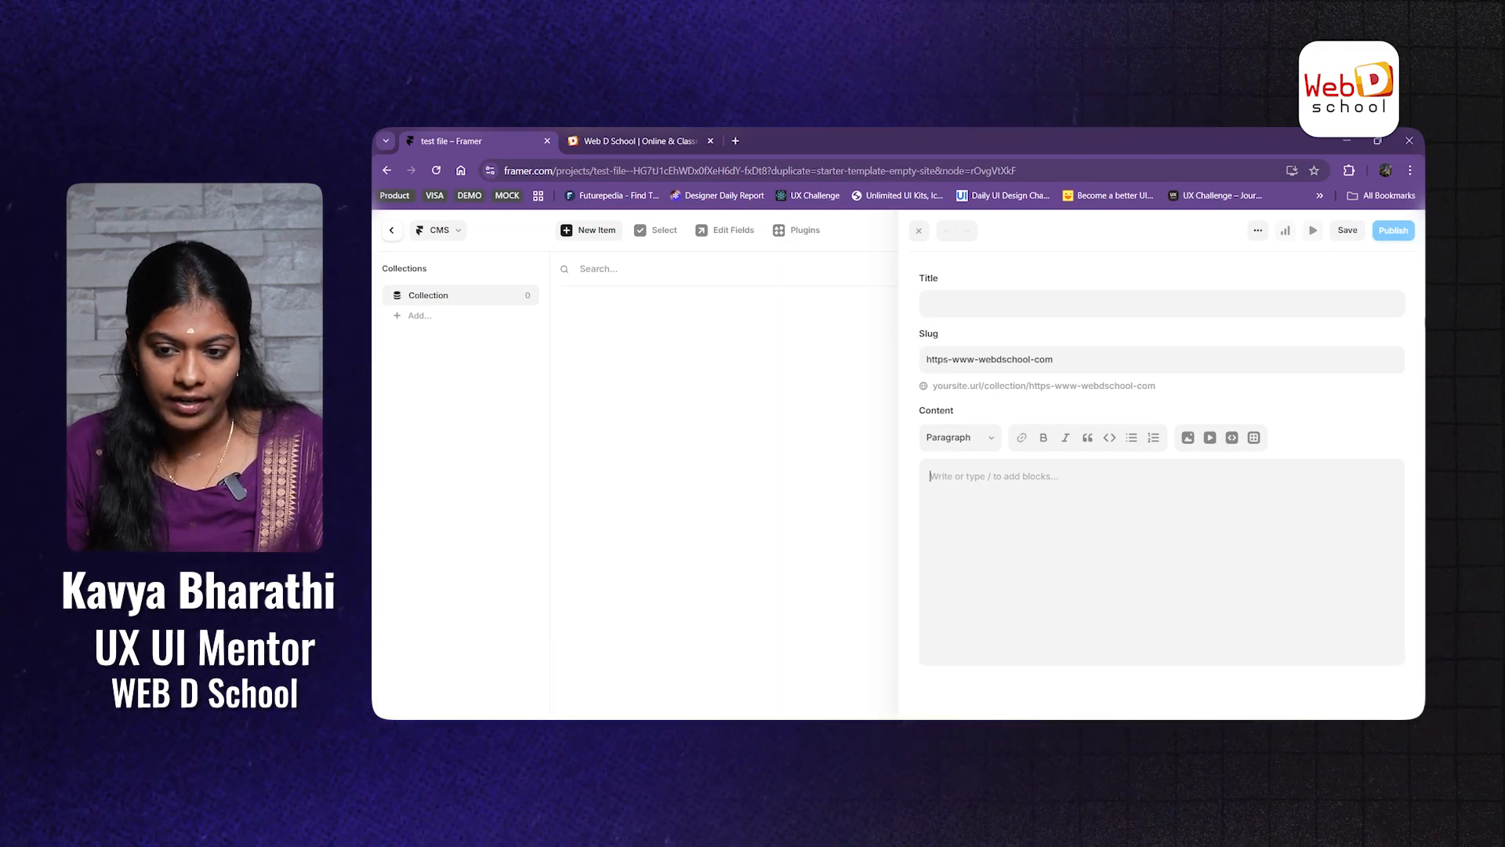
left_click(922, 231)
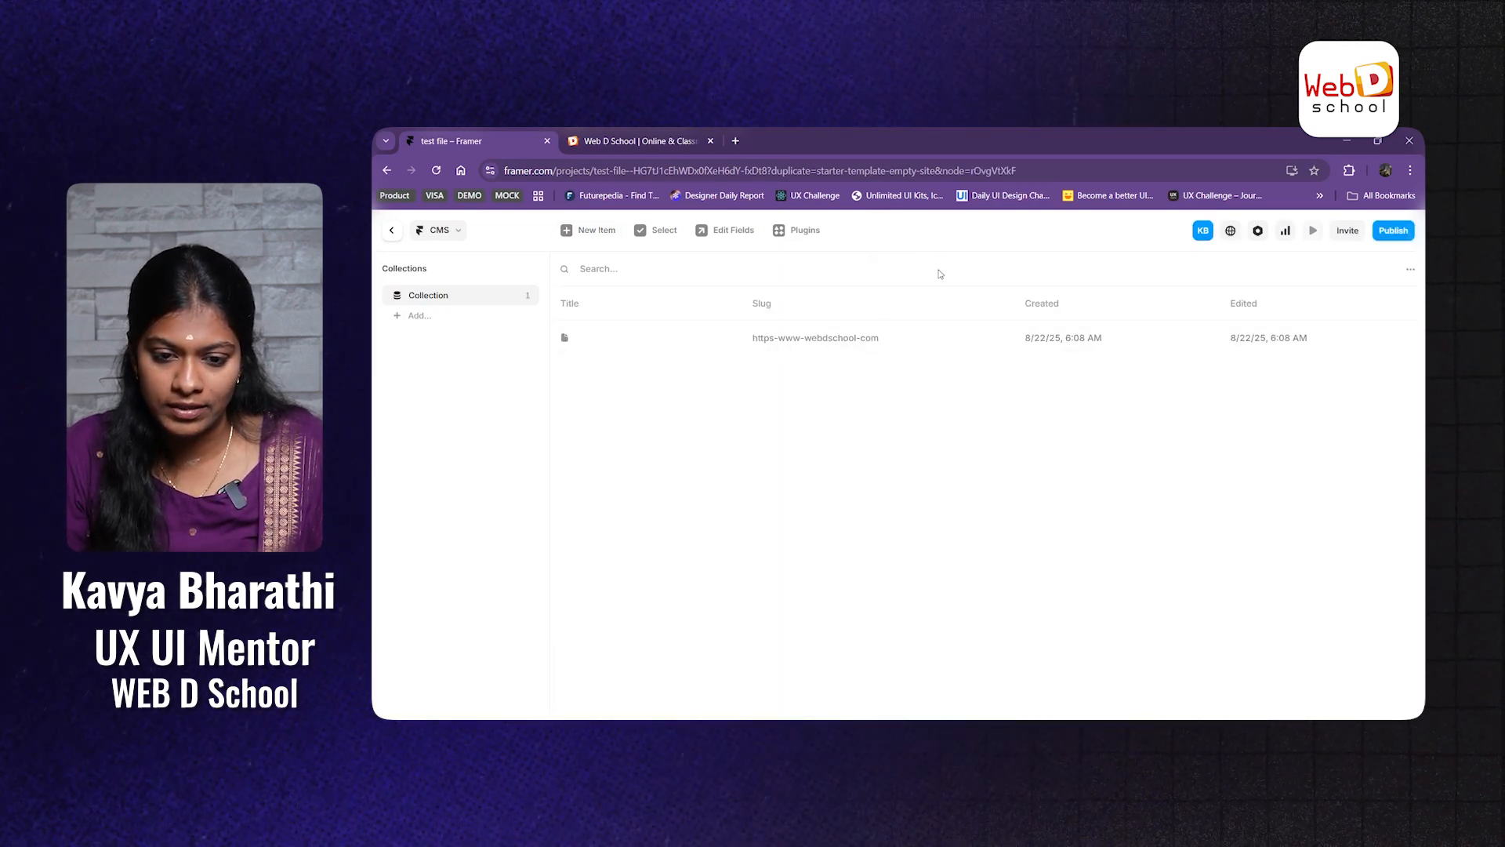
left_click(792, 341)
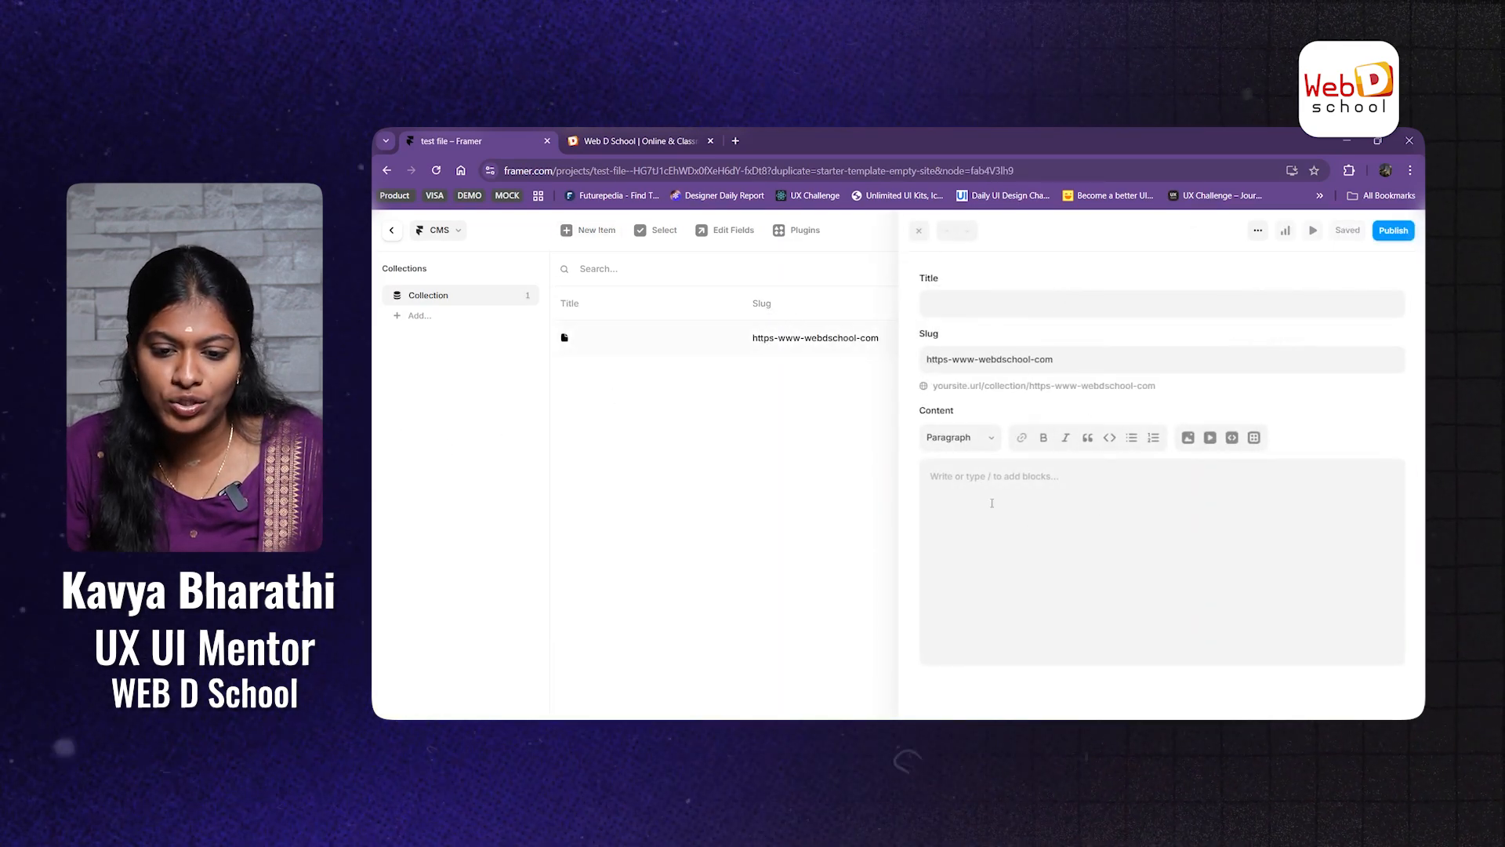
left_click(392, 231)
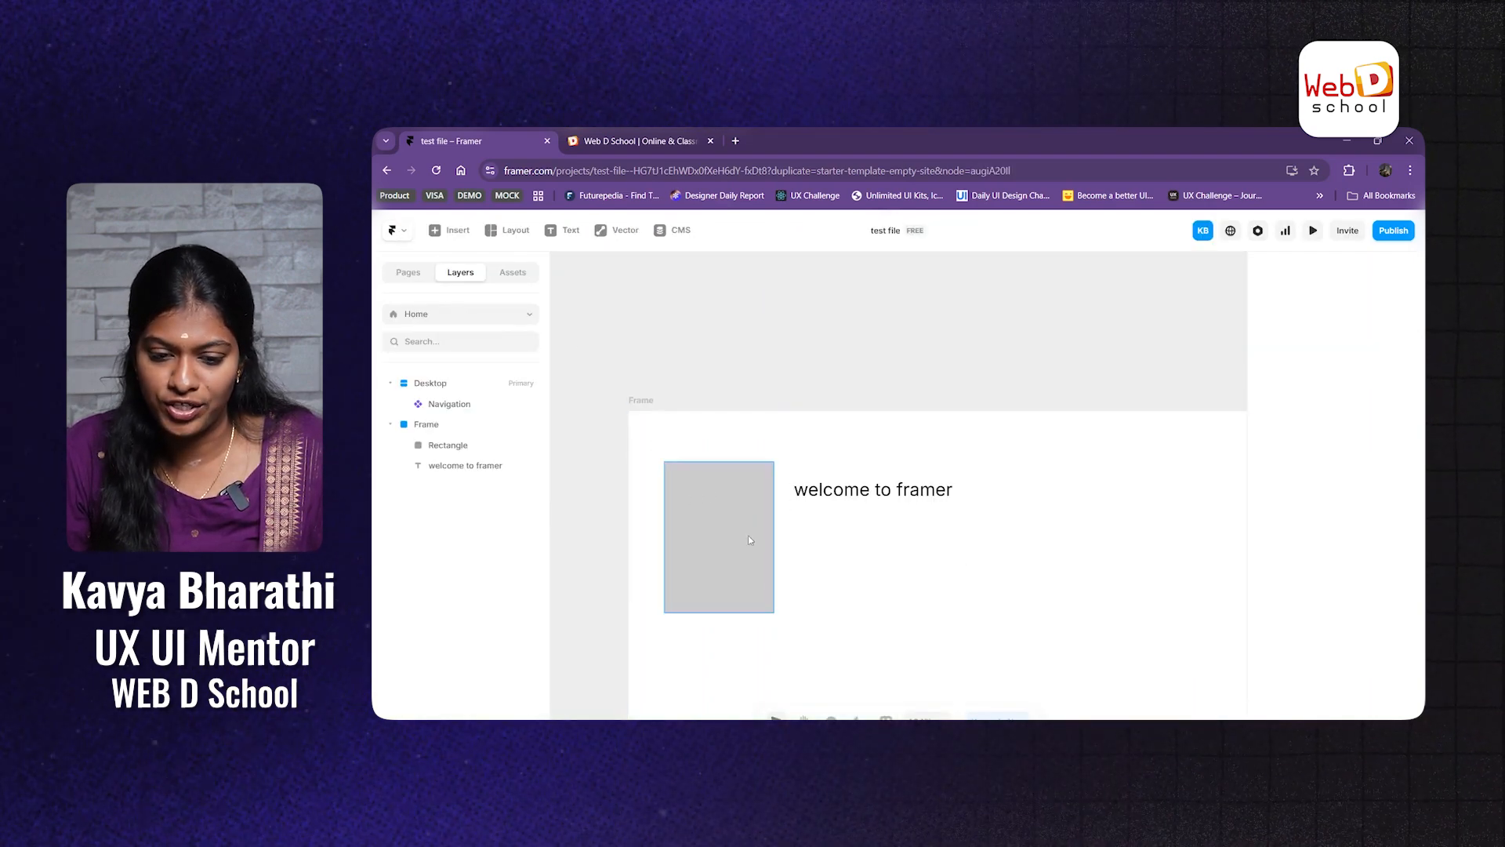
Step: Add three new pages to the site below Home
scroll(745, 533, "down", 3)
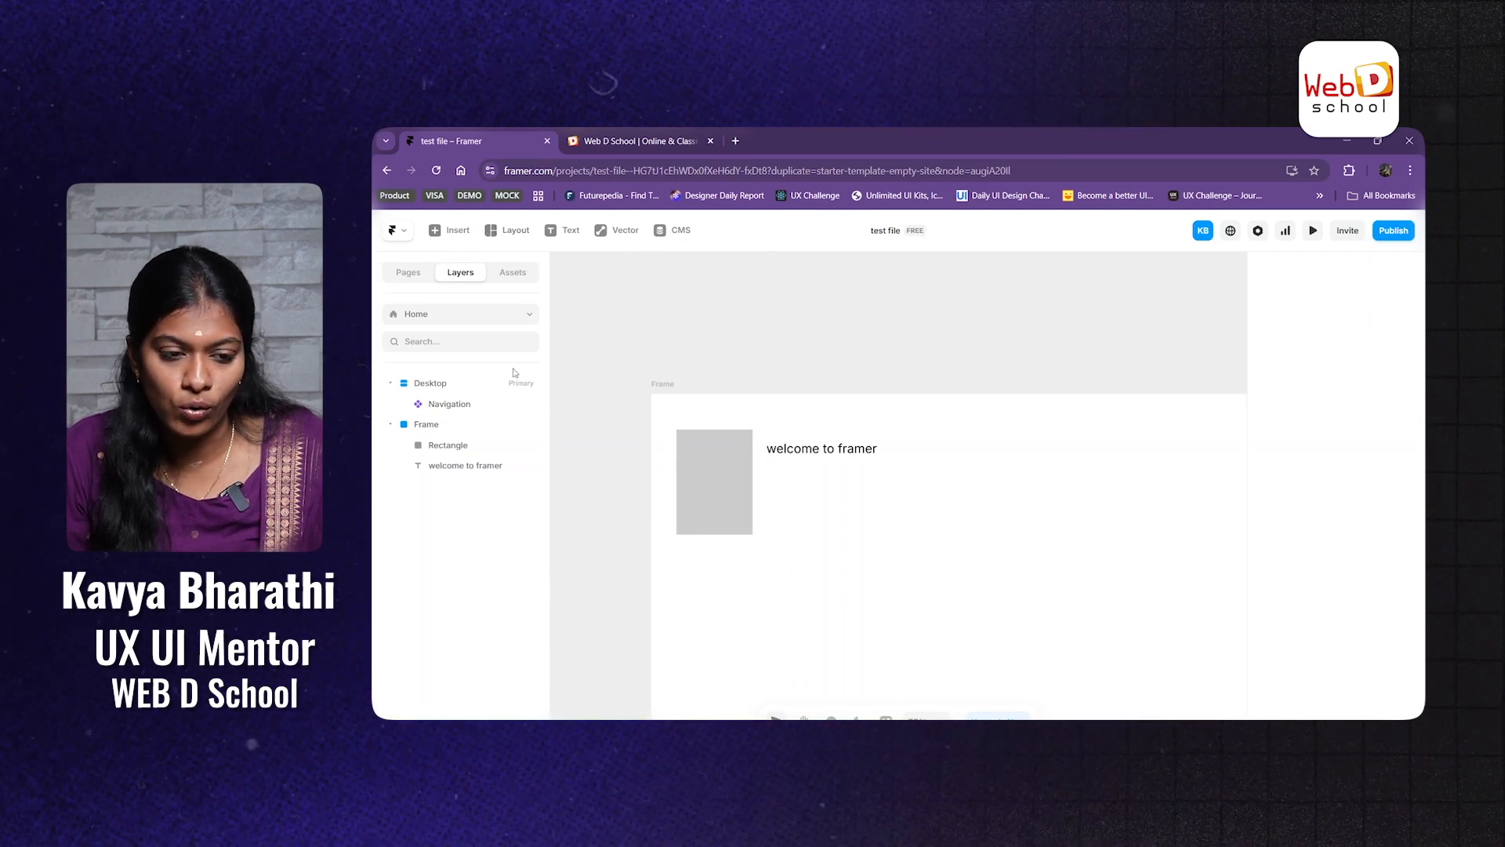
left_click(406, 272)
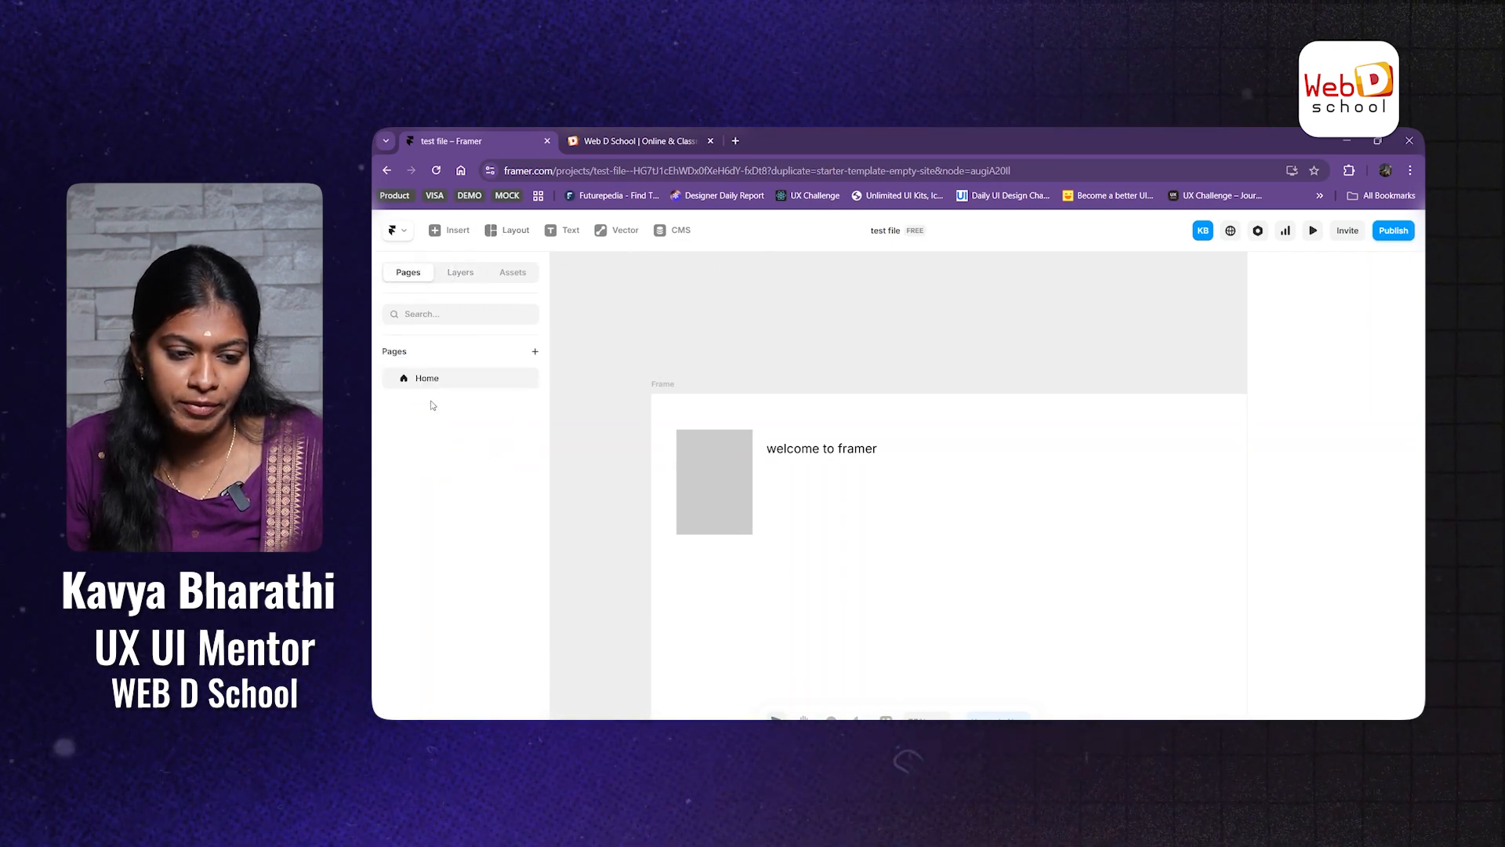
scroll(683, 409, "down", 2)
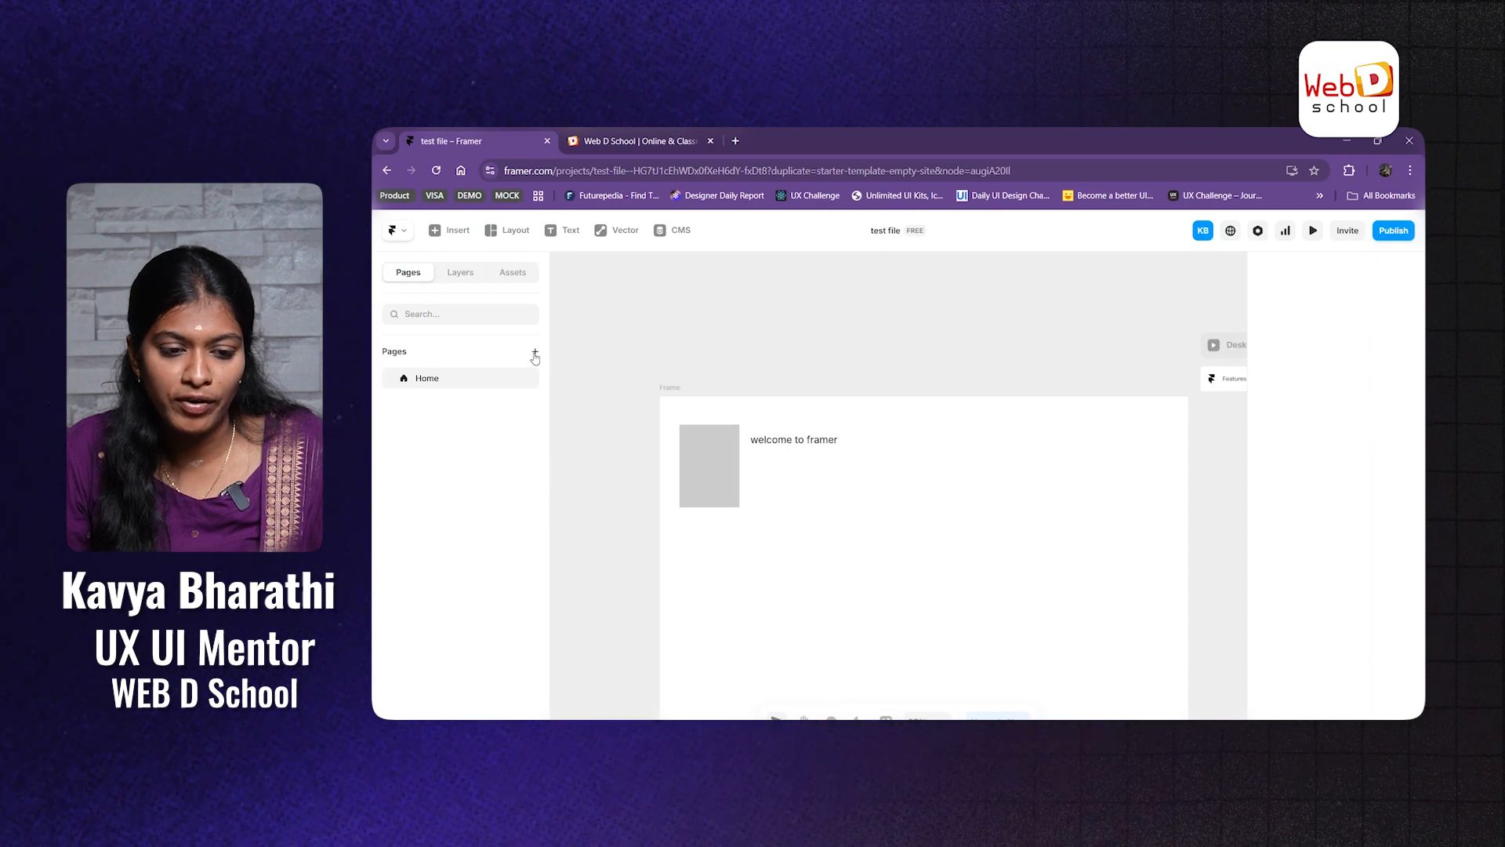
scroll(898, 384, "down", 2)
scroll(897, 383, "down", 1)
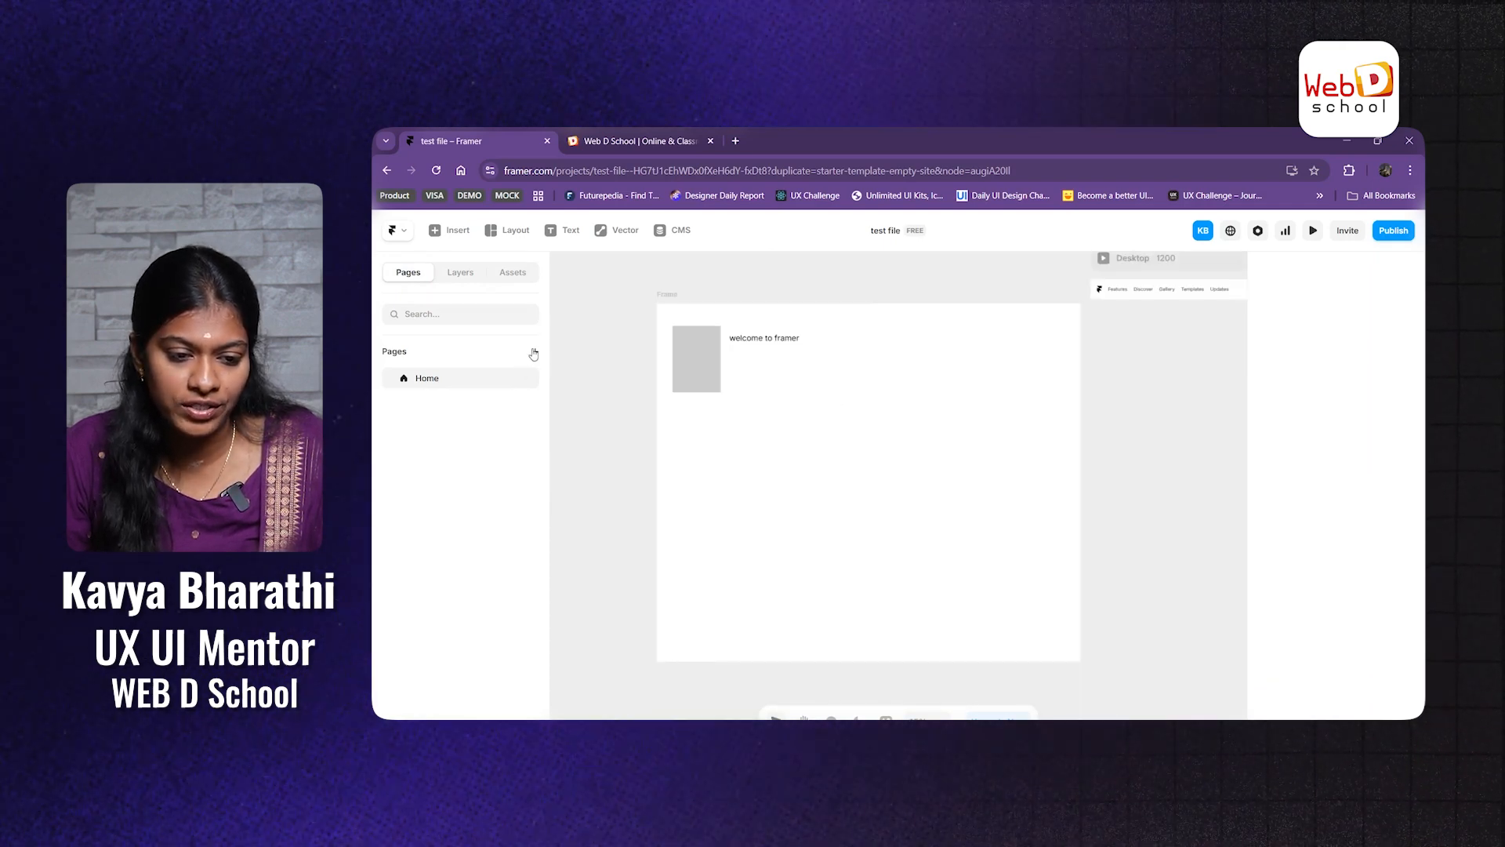
left_click(533, 352)
left_click(556, 369)
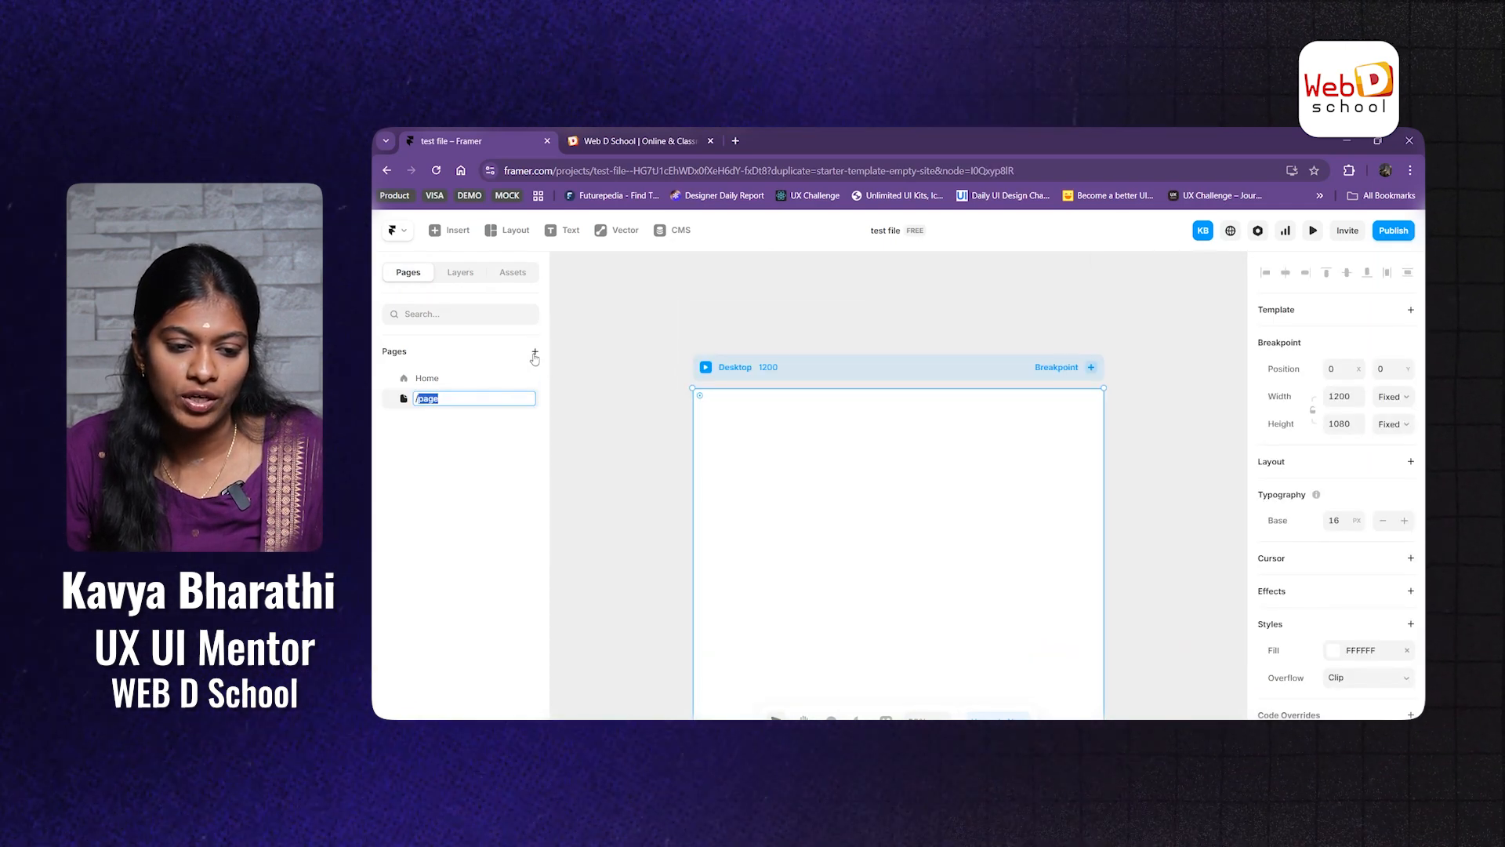
left_click(534, 353)
left_click(557, 367)
left_click(534, 353)
left_click(557, 368)
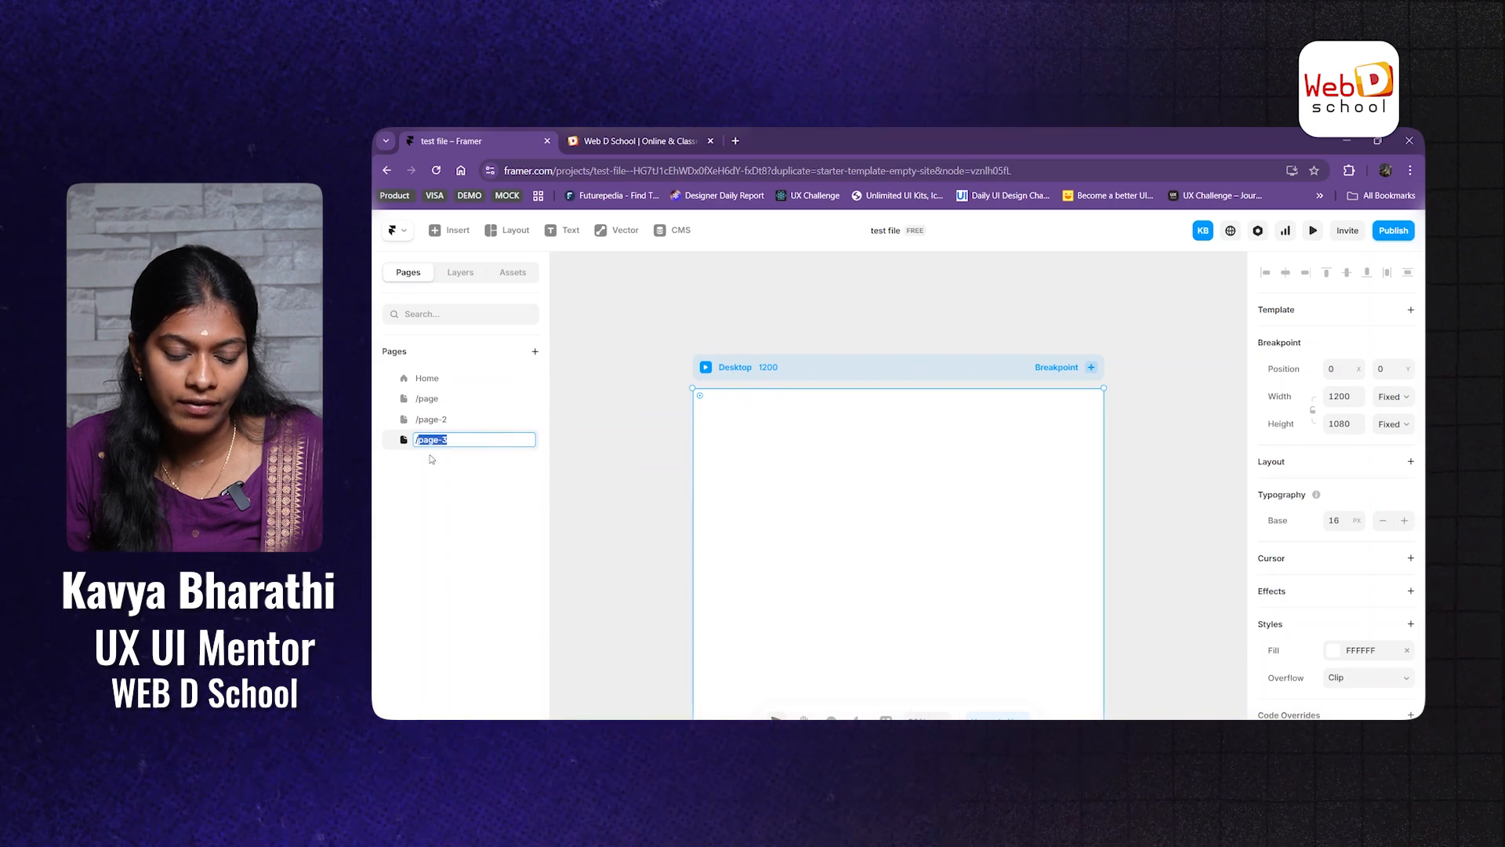
Step: Go through the Home and /page pages and open /page-2
left_click(419, 379)
left_click(427, 398)
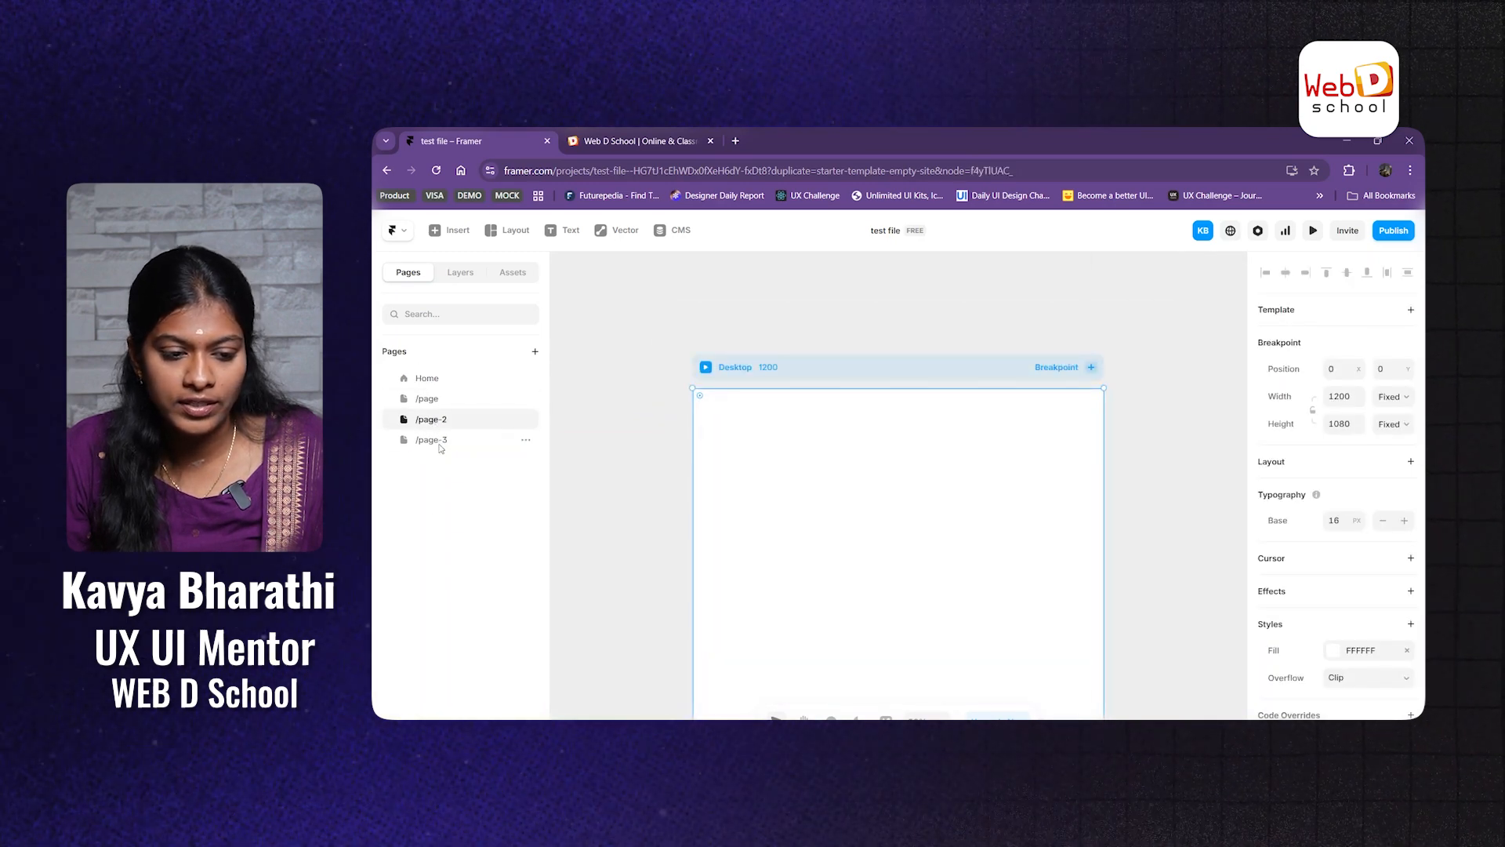
left_click(433, 419)
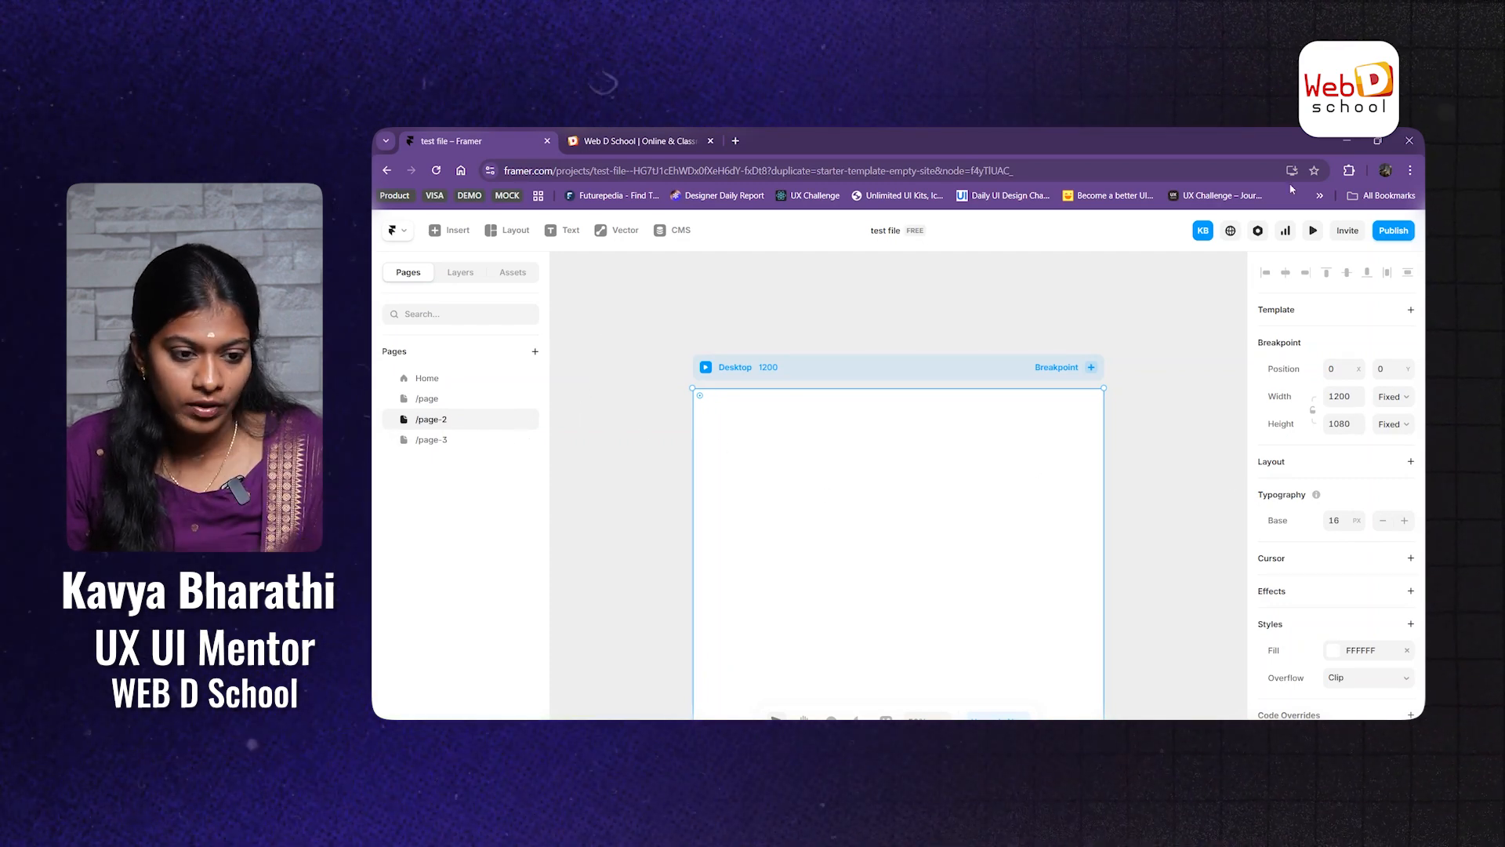
Step: Review the layers of /page-2 and the project's assets, and return to the page list
left_click(461, 272)
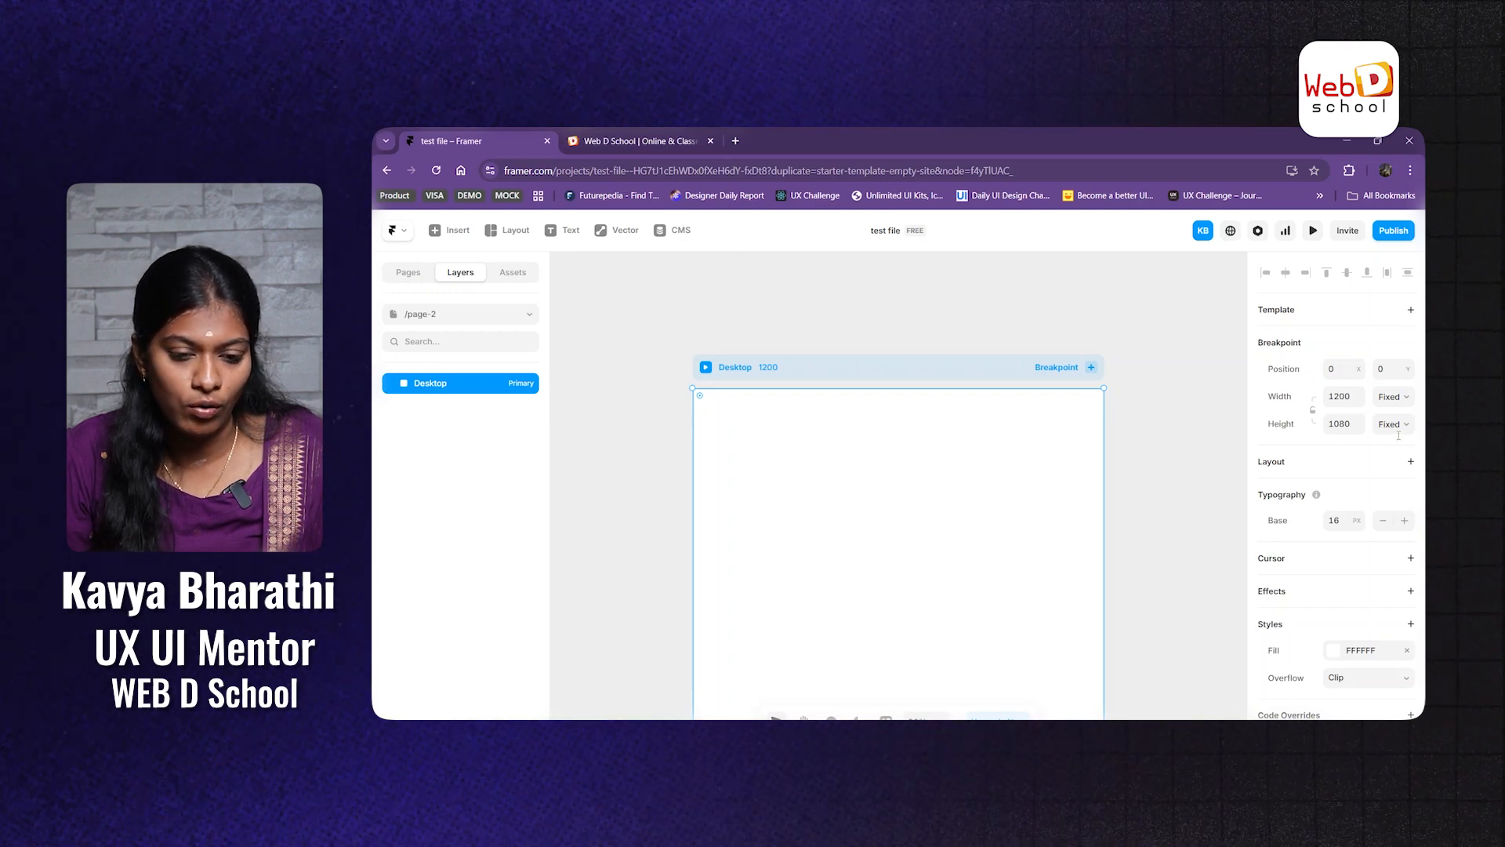
scroll(1099, 485, "down", 3)
scroll(1099, 487, "right", 1)
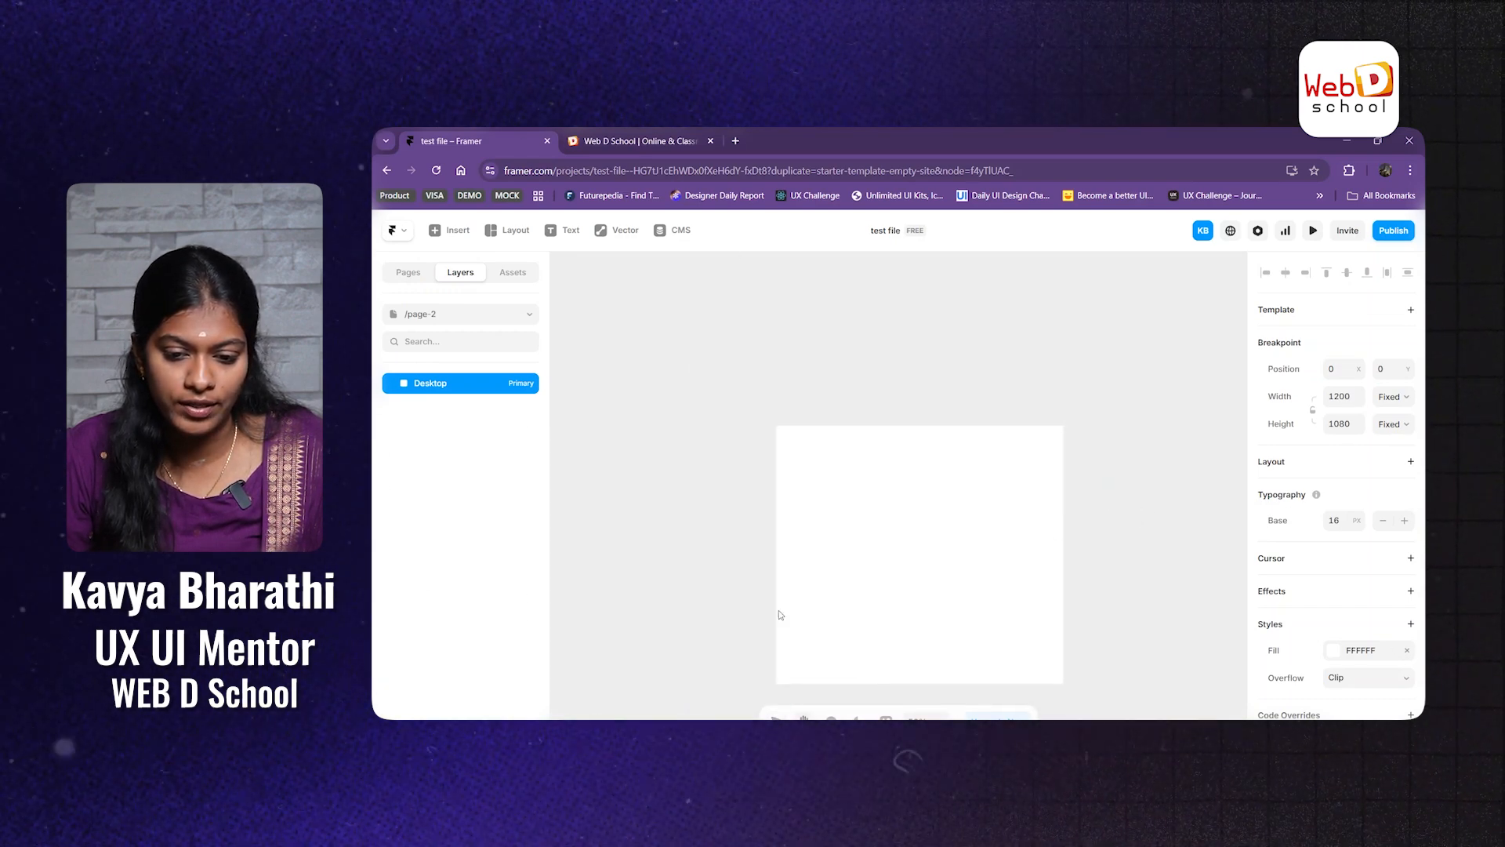
left_click(513, 275)
left_click(460, 274)
left_click(512, 275)
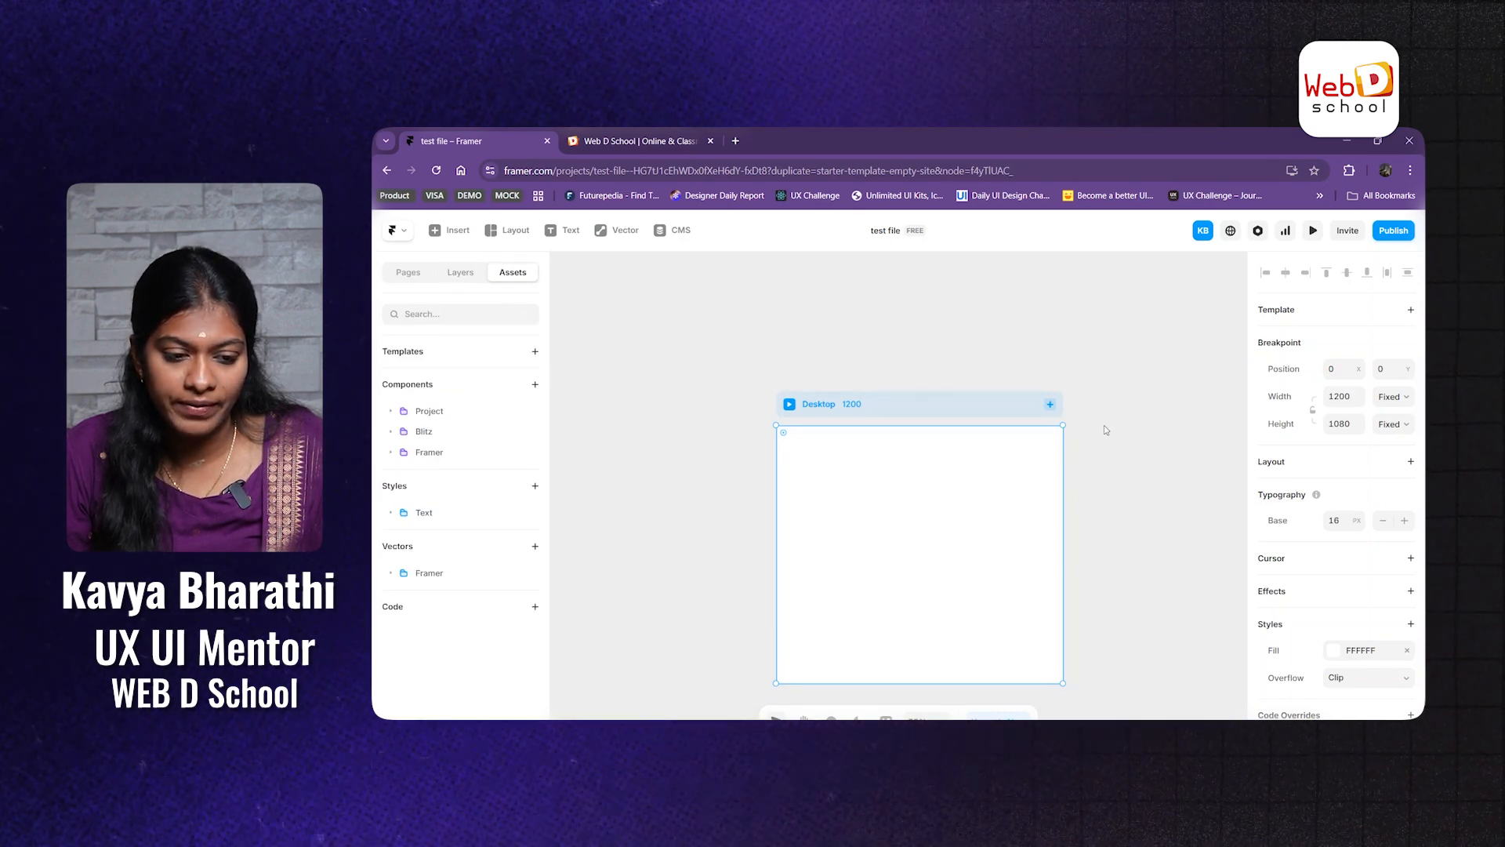
left_click(407, 274)
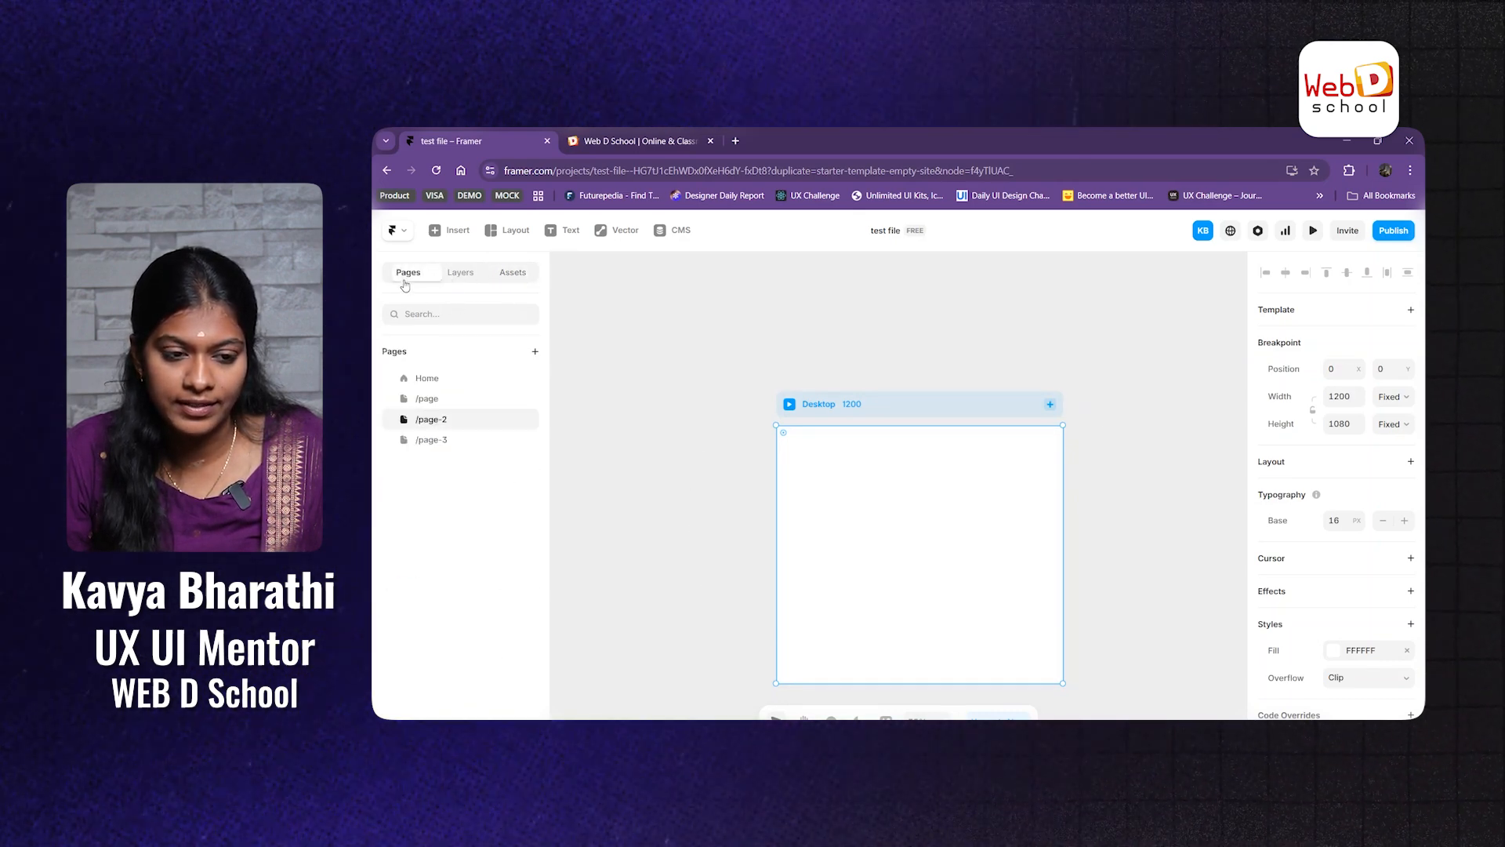
Step: Draw a vector rectangle about 531 by 338 in the upper part of the /page-2 desktop frame and deselect it
left_click(1022, 360)
left_click_drag(935, 469, 897, 460)
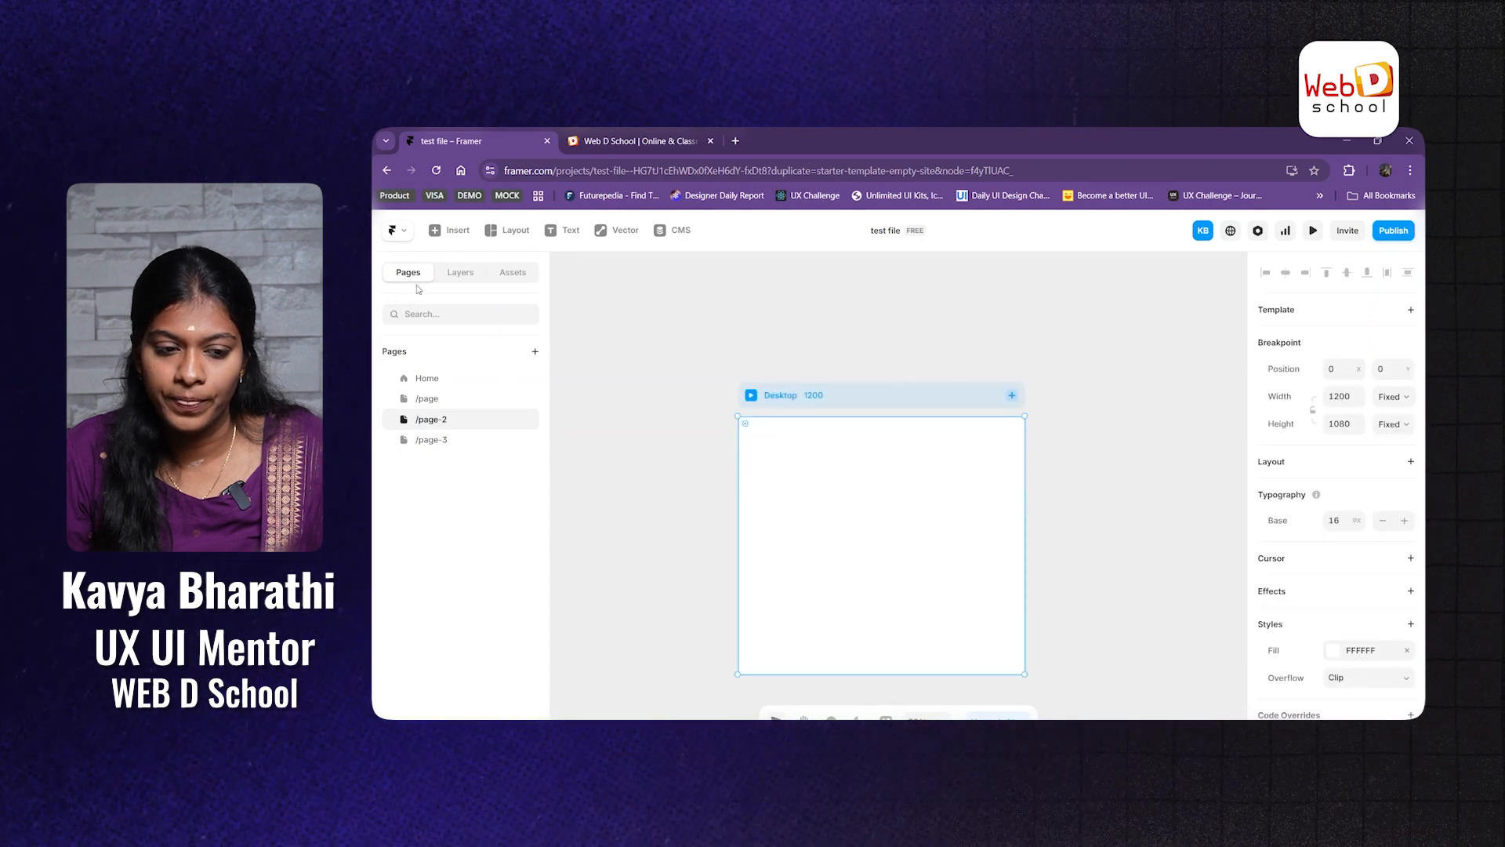
left_click(596, 232)
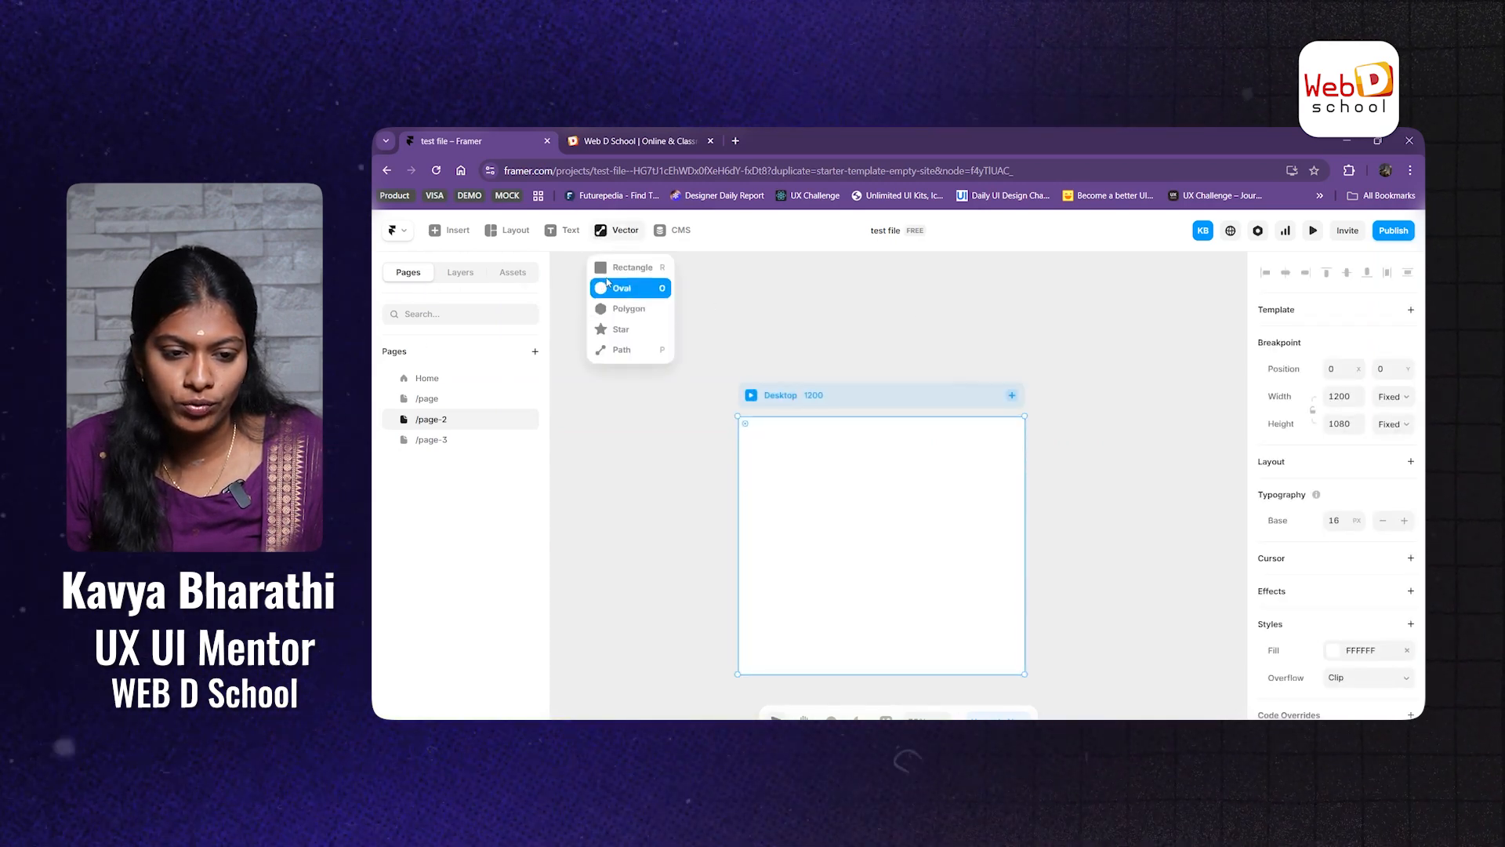
left_click(619, 289)
left_click_drag(787, 450, 915, 529)
left_click_drag(1030, 497, 966, 502)
left_click(966, 502)
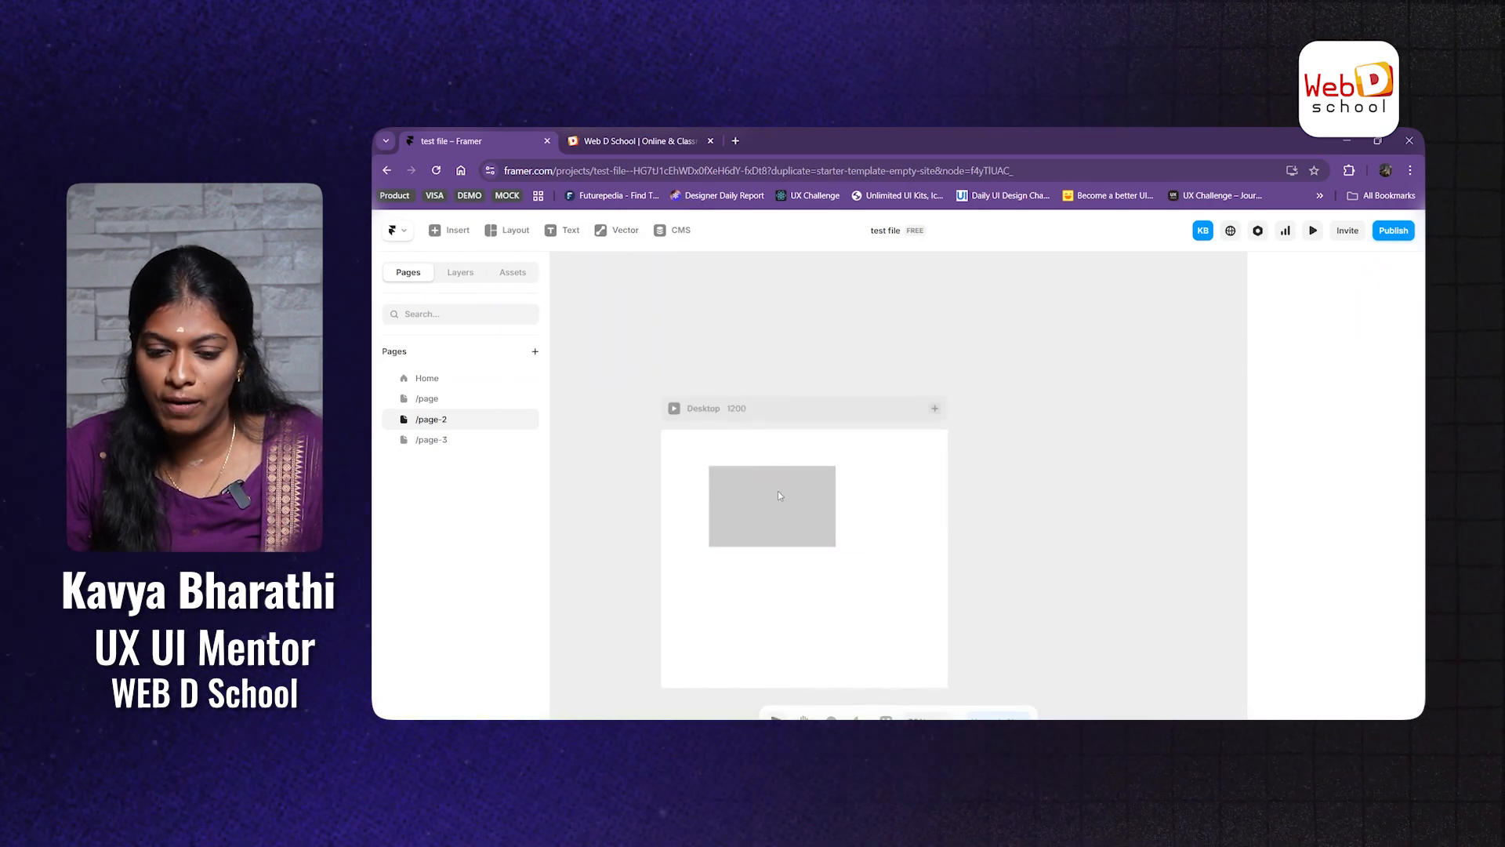
left_click(778, 491)
left_click(1146, 460)
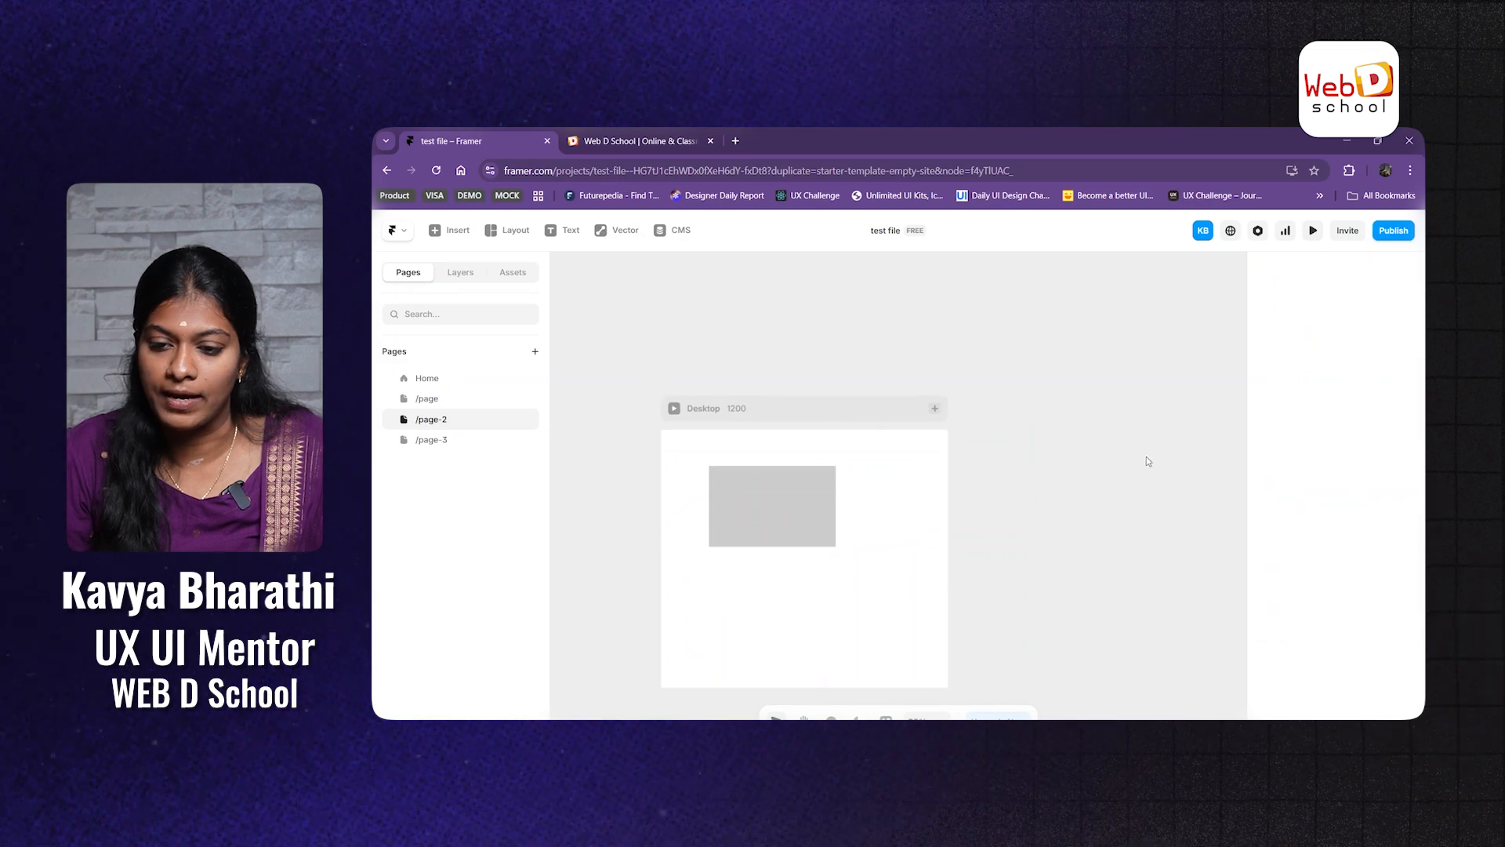
Step: Select the gray rectangle and move it to about X 168, Y 126
scroll(1146, 460, "up", 1)
left_click(773, 544)
left_click_drag(965, 572, 970, 472)
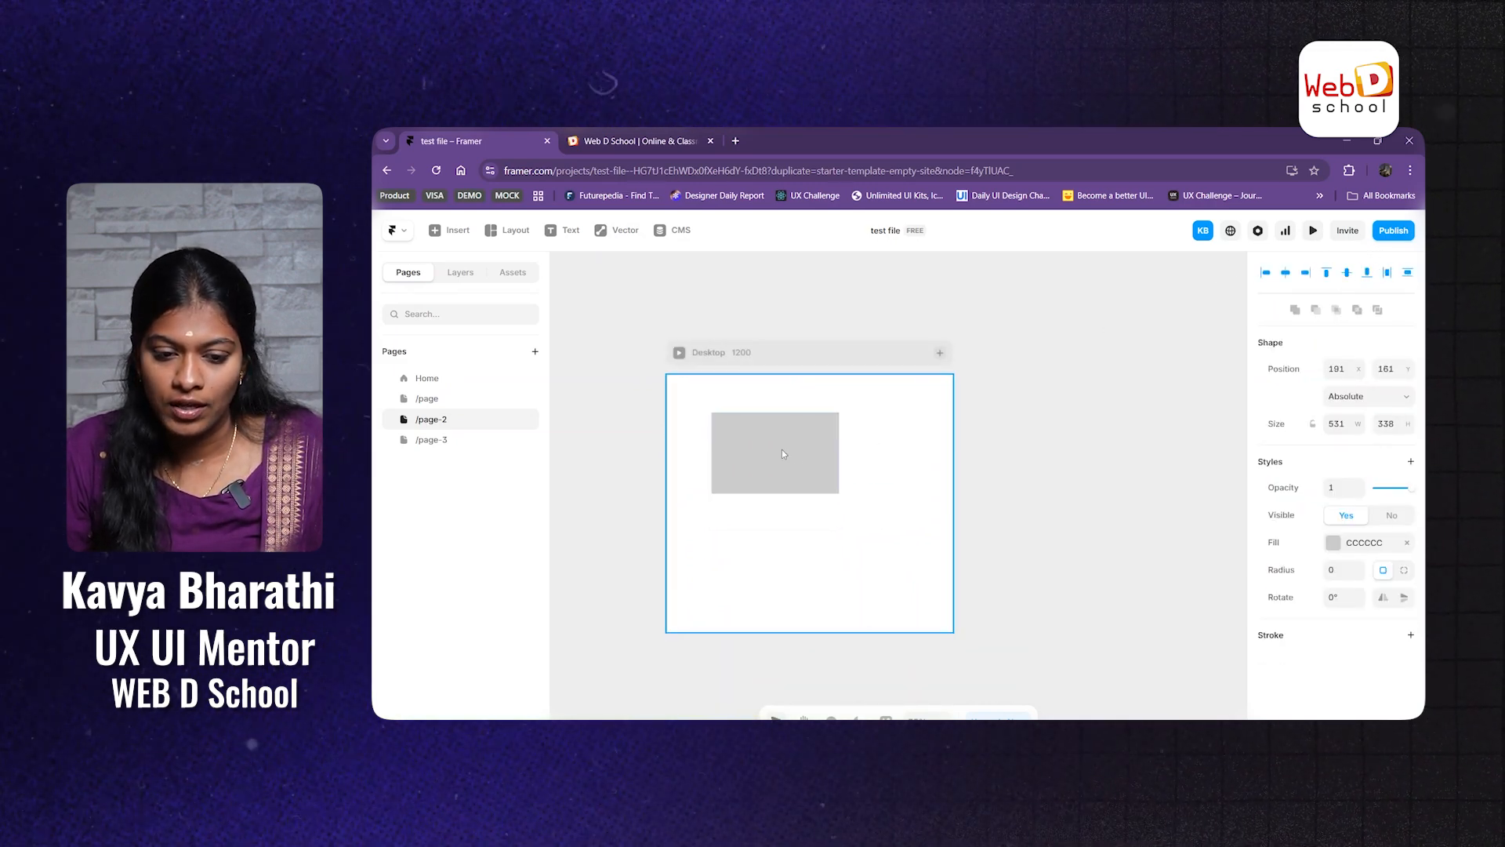
mouse_move(793, 437)
left_mouse_down()
mouse_move(769, 441)
mouse_move(778, 454)
mouse_move(786, 434)
left_mouse_up()
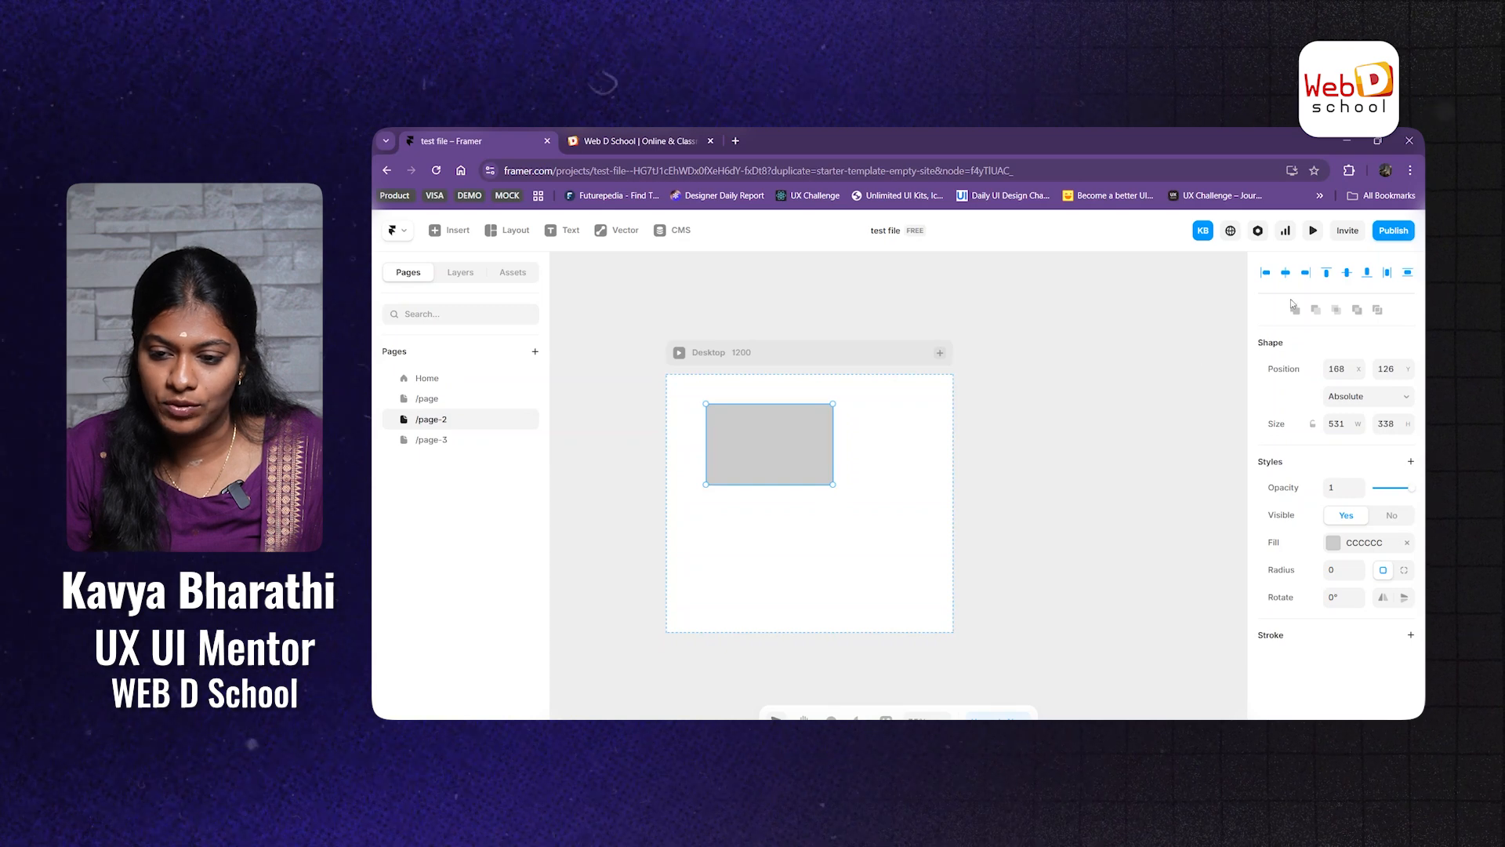
Step: Try centering and right-aligning the rectangle horizontally in the desktop frame, and finally align it to the frame's left edge
left_click(1286, 272)
left_click(1304, 272)
left_click(1266, 272)
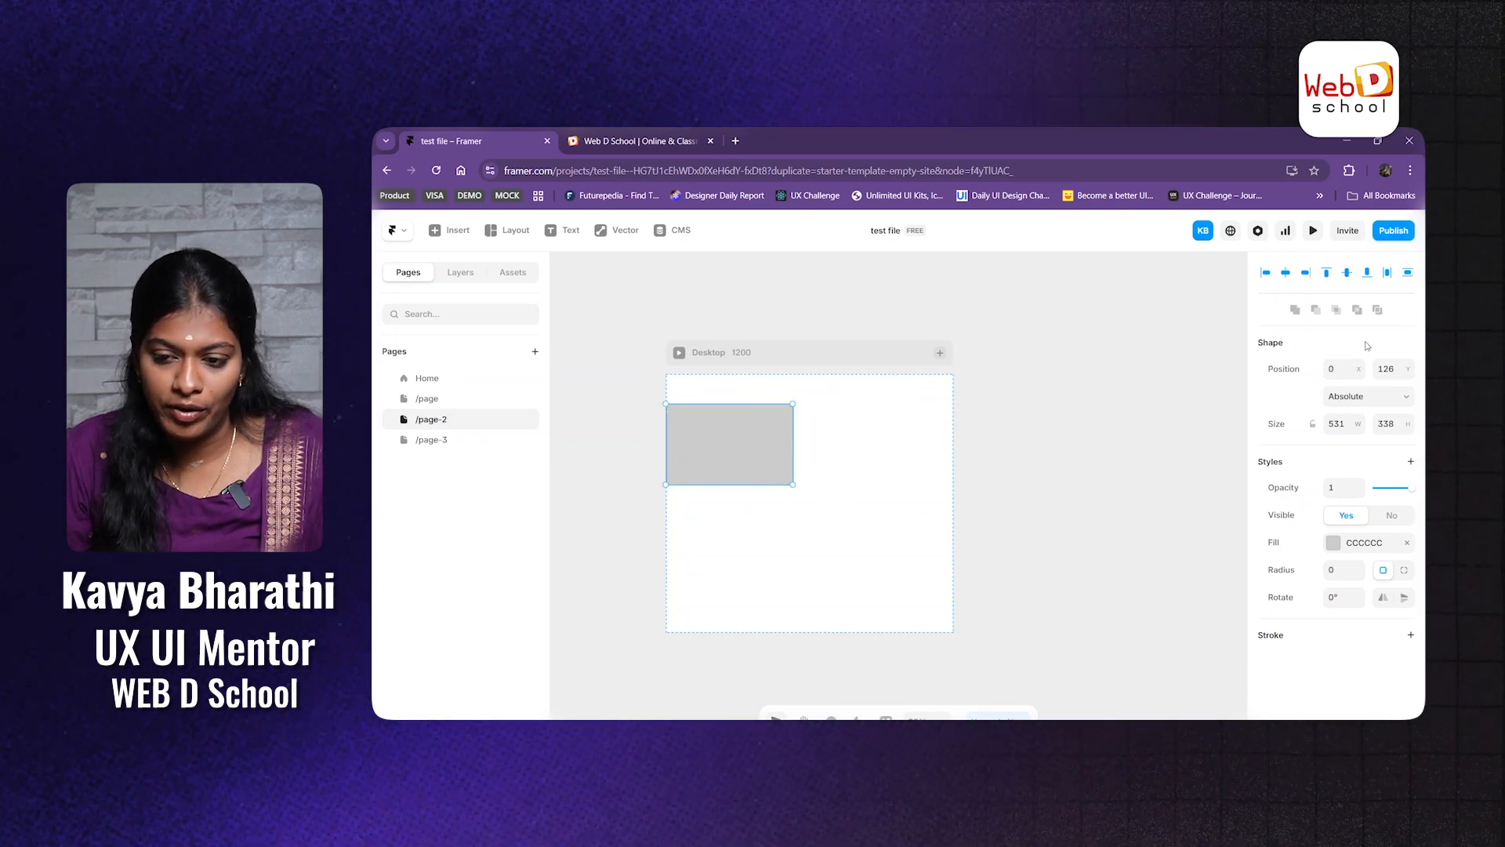
Step: Duplicate the rectangle to about X 212, Y 341, try subtracting the copy from the original, and select the copy
left_click_drag(748, 448, 798, 498)
left_click_drag(865, 584, 772, 431)
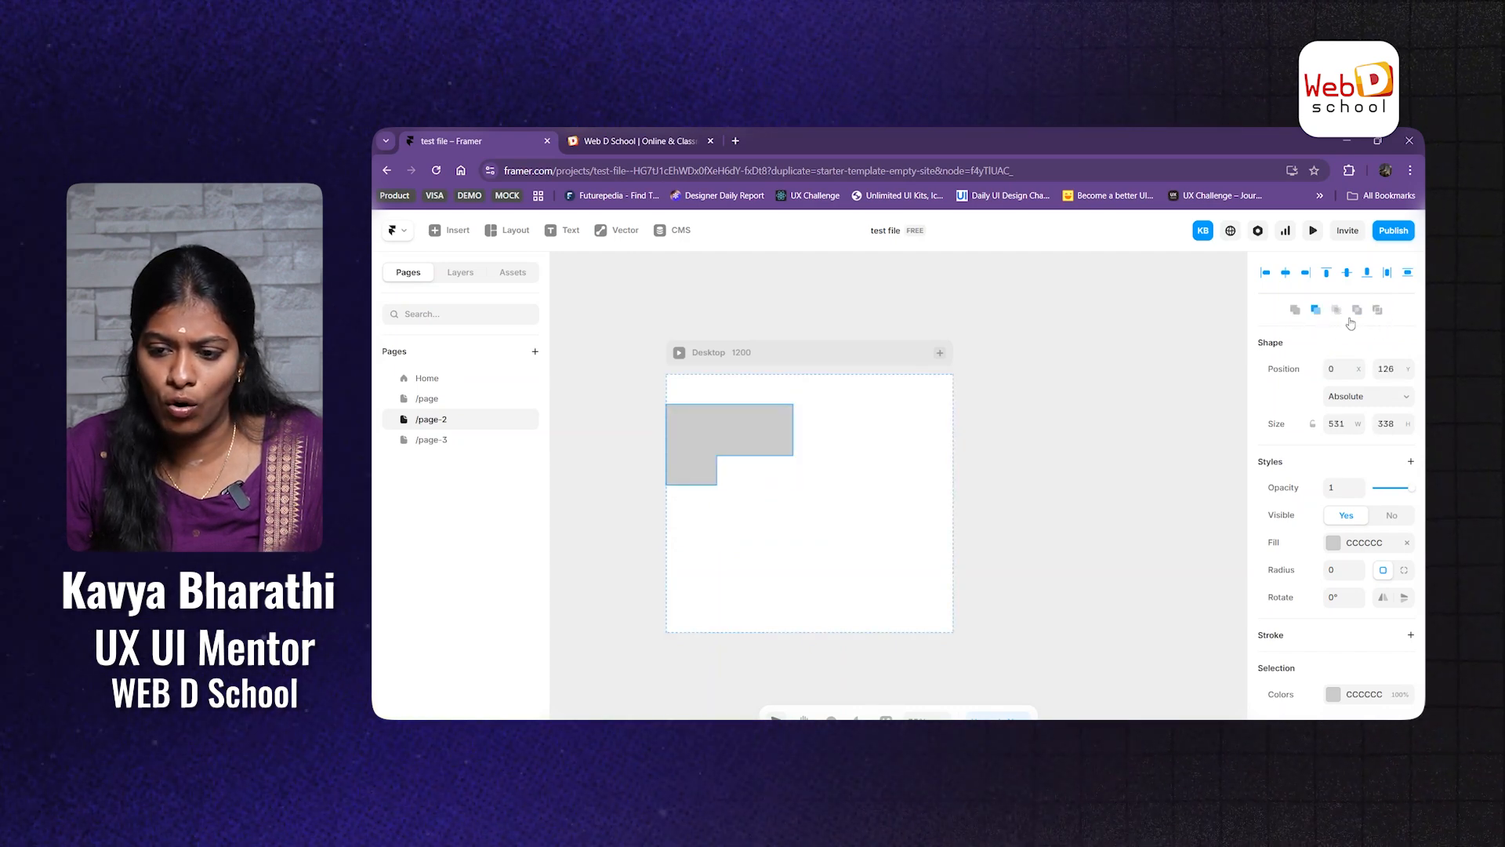
left_click(929, 510)
left_click(821, 526)
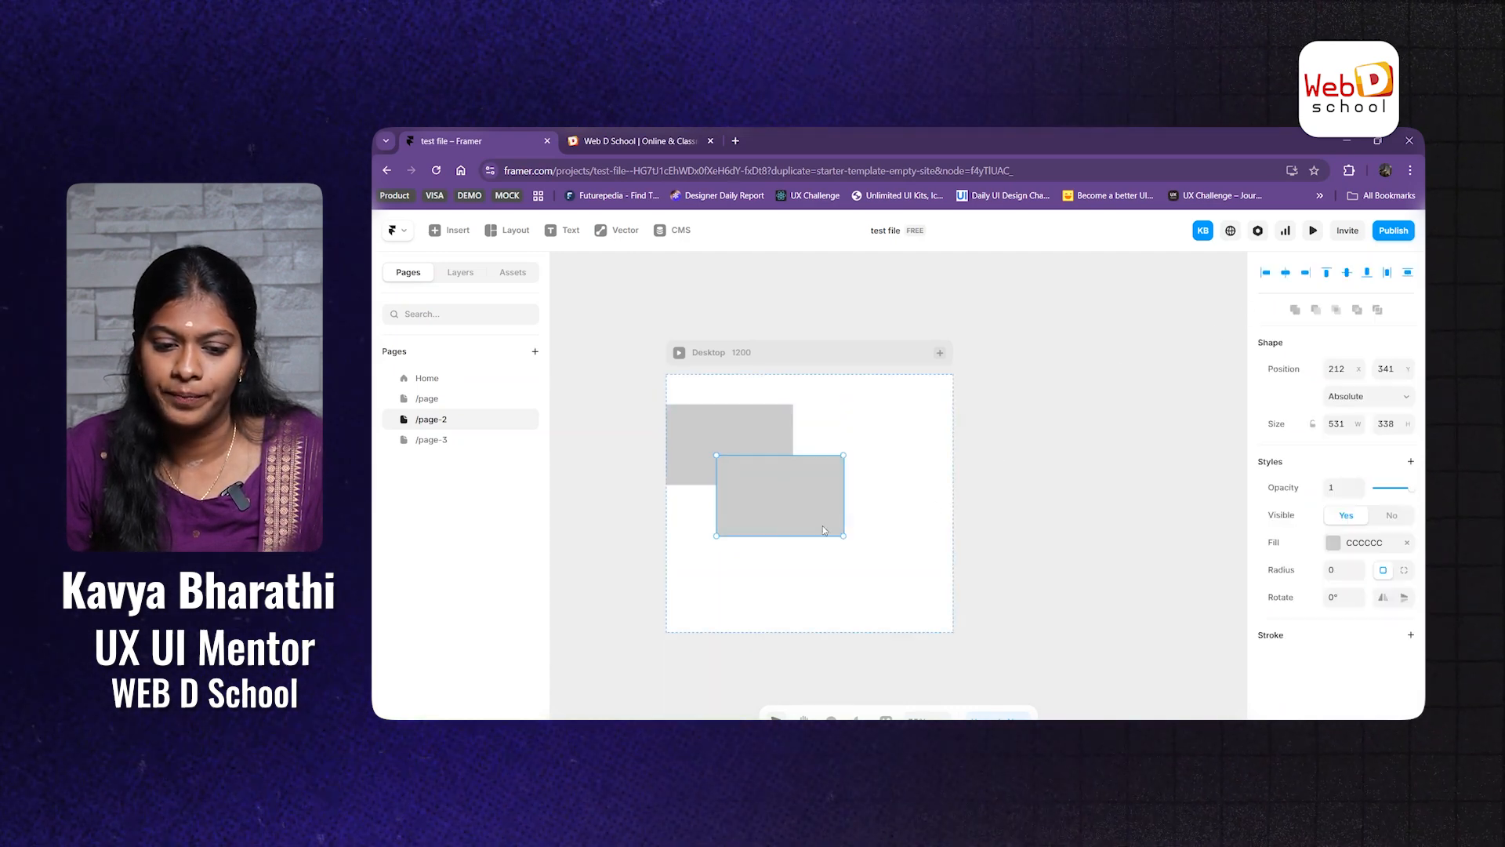
Step: Enlarge the gray rectangle in the desktop frame to about 643 by 686 and move it to about X 278, Y 117
left_click_drag(822, 537, 827, 602)
left_click(894, 577)
left_click_drag(823, 547, 866, 573)
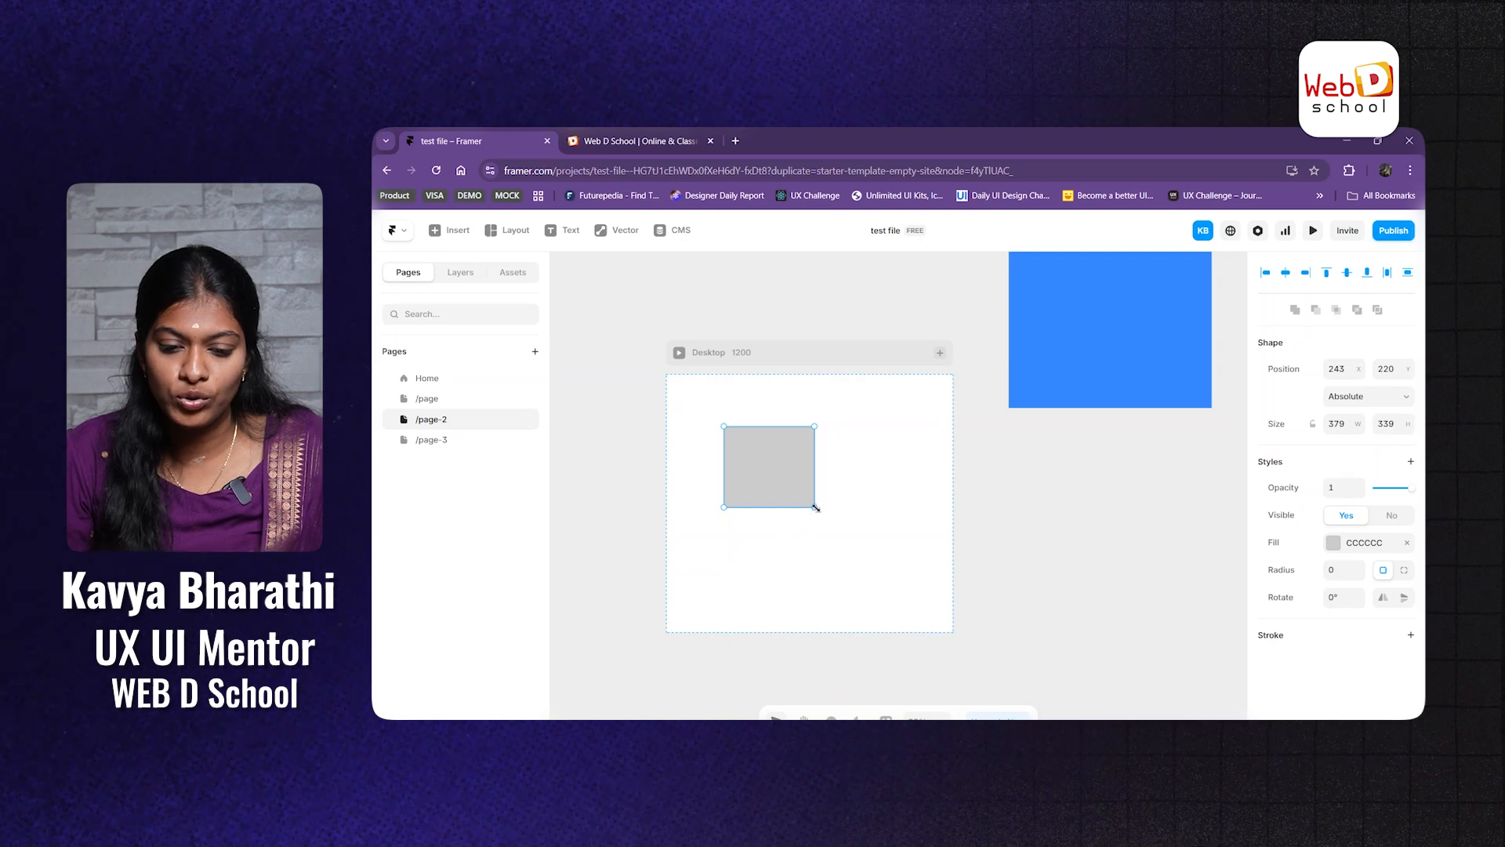
left_click_drag(815, 508, 878, 591)
mouse_move(833, 479)
left_mouse_down()
mouse_move(820, 442)
mouse_move(844, 454)
left_mouse_up()
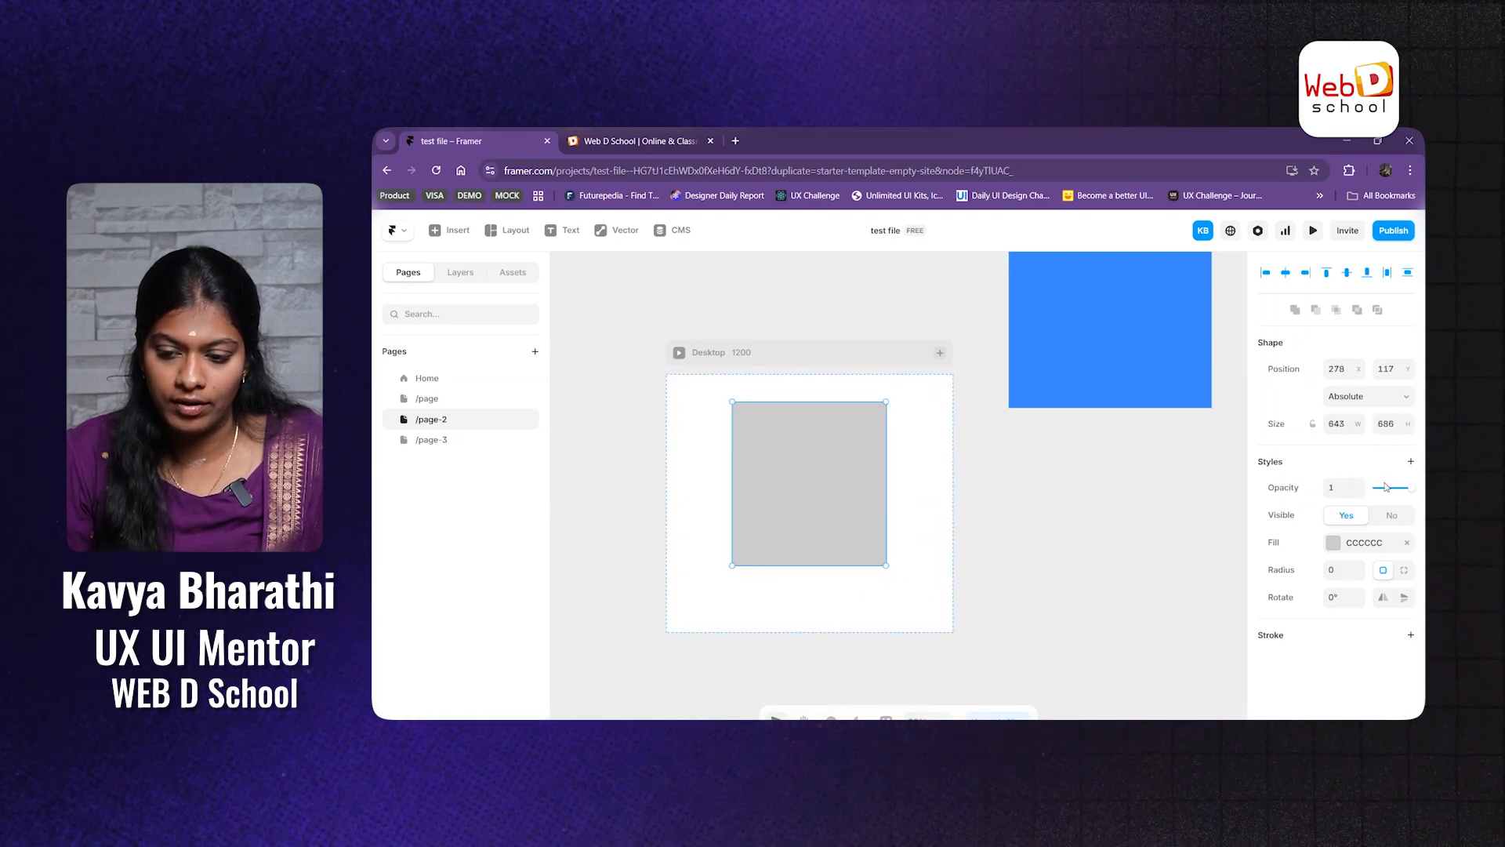
Step: Lower the gray rectangle's opacity to 0.74, then hide it and make it visible again
left_click_drag(1410, 487, 1404, 492)
left_click(1391, 515)
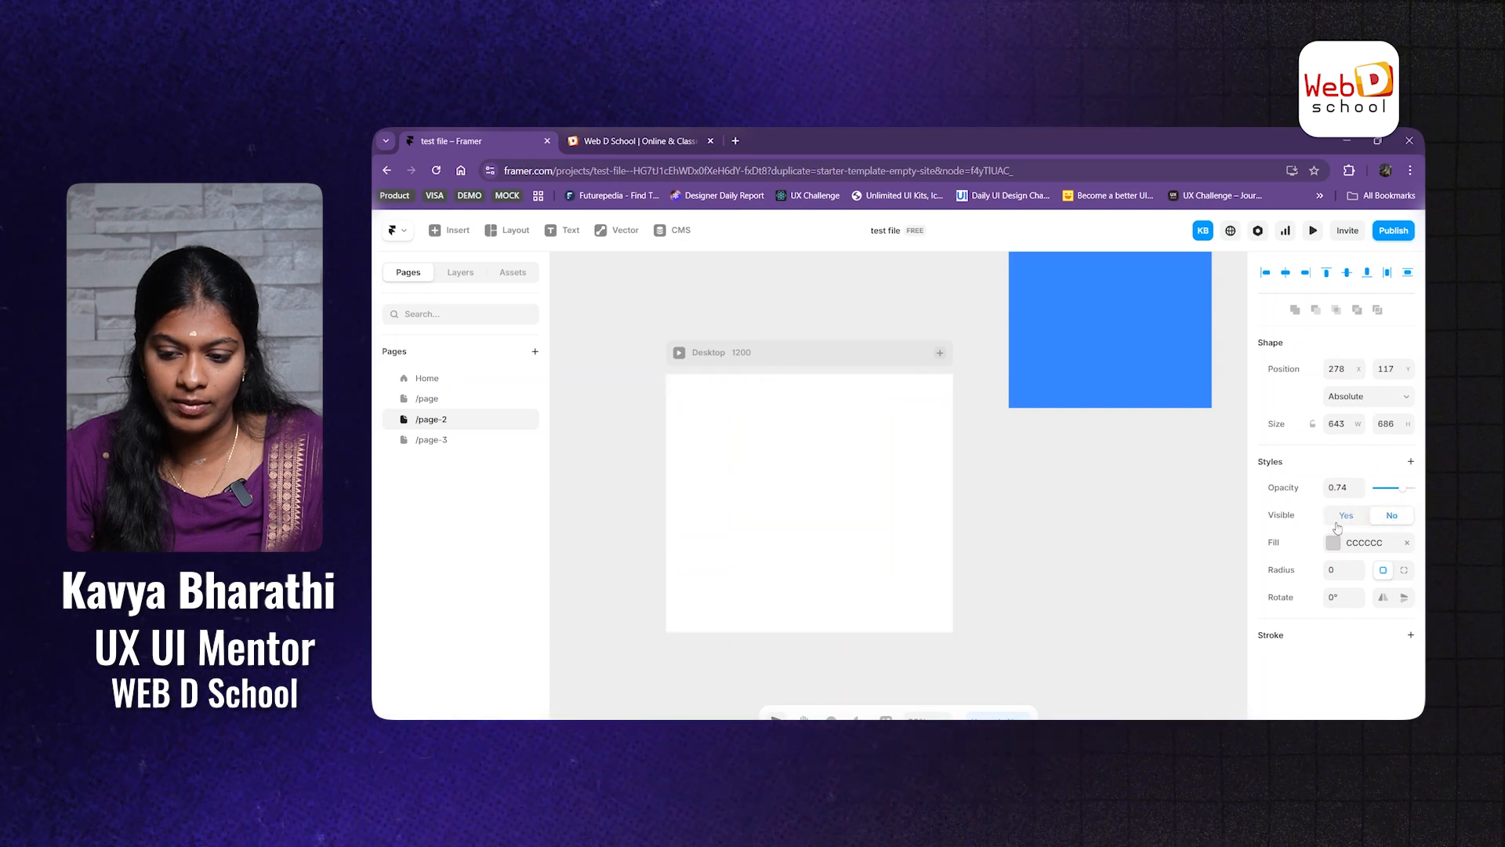
left_click(1346, 515)
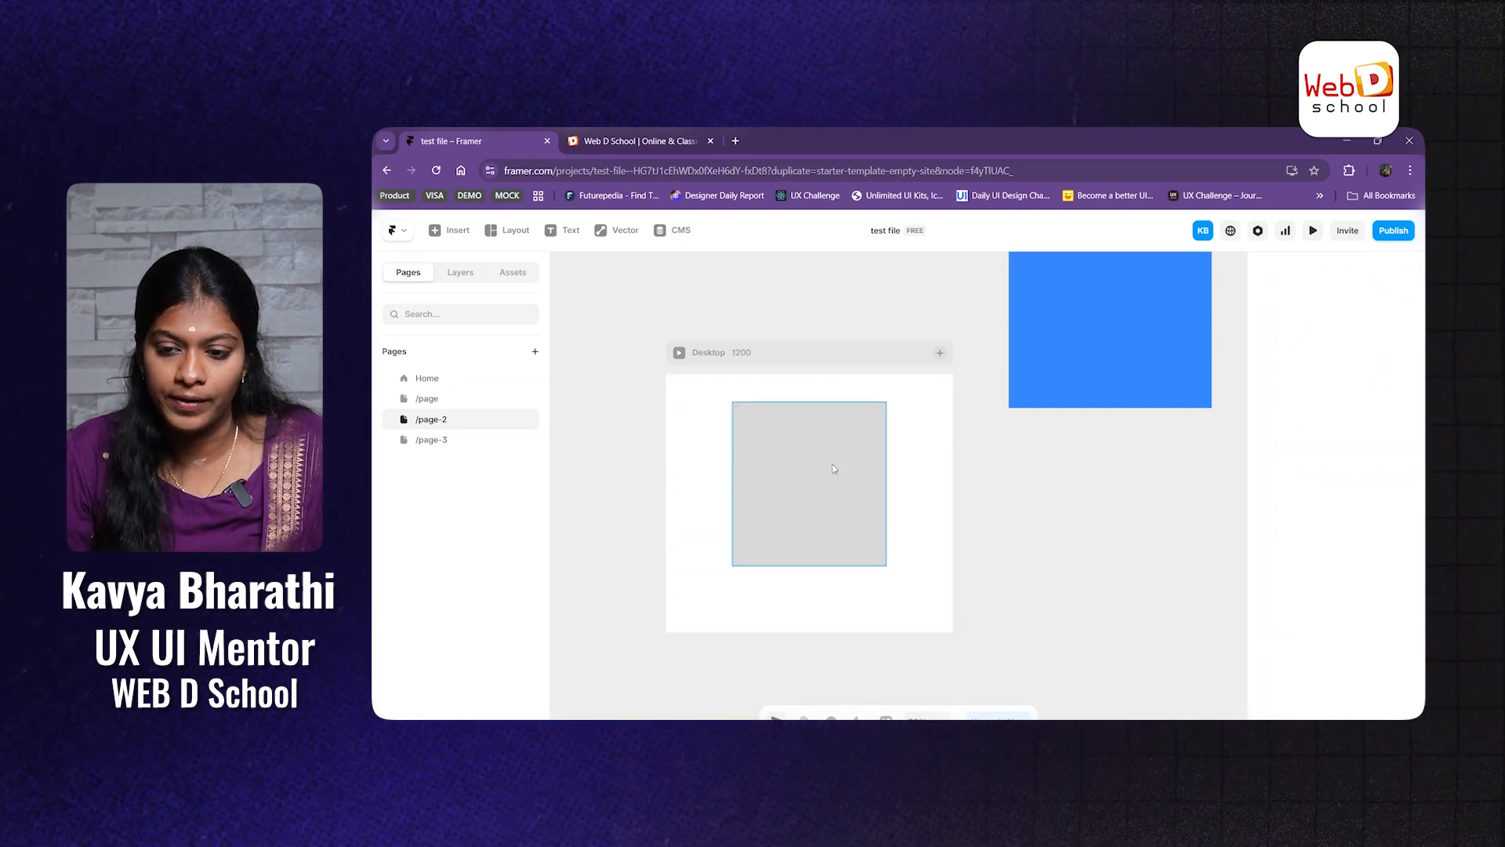
Step: Delete the gray rectangle and the blue frame beside the desktop frame
left_click_drag(790, 477, 709, 443)
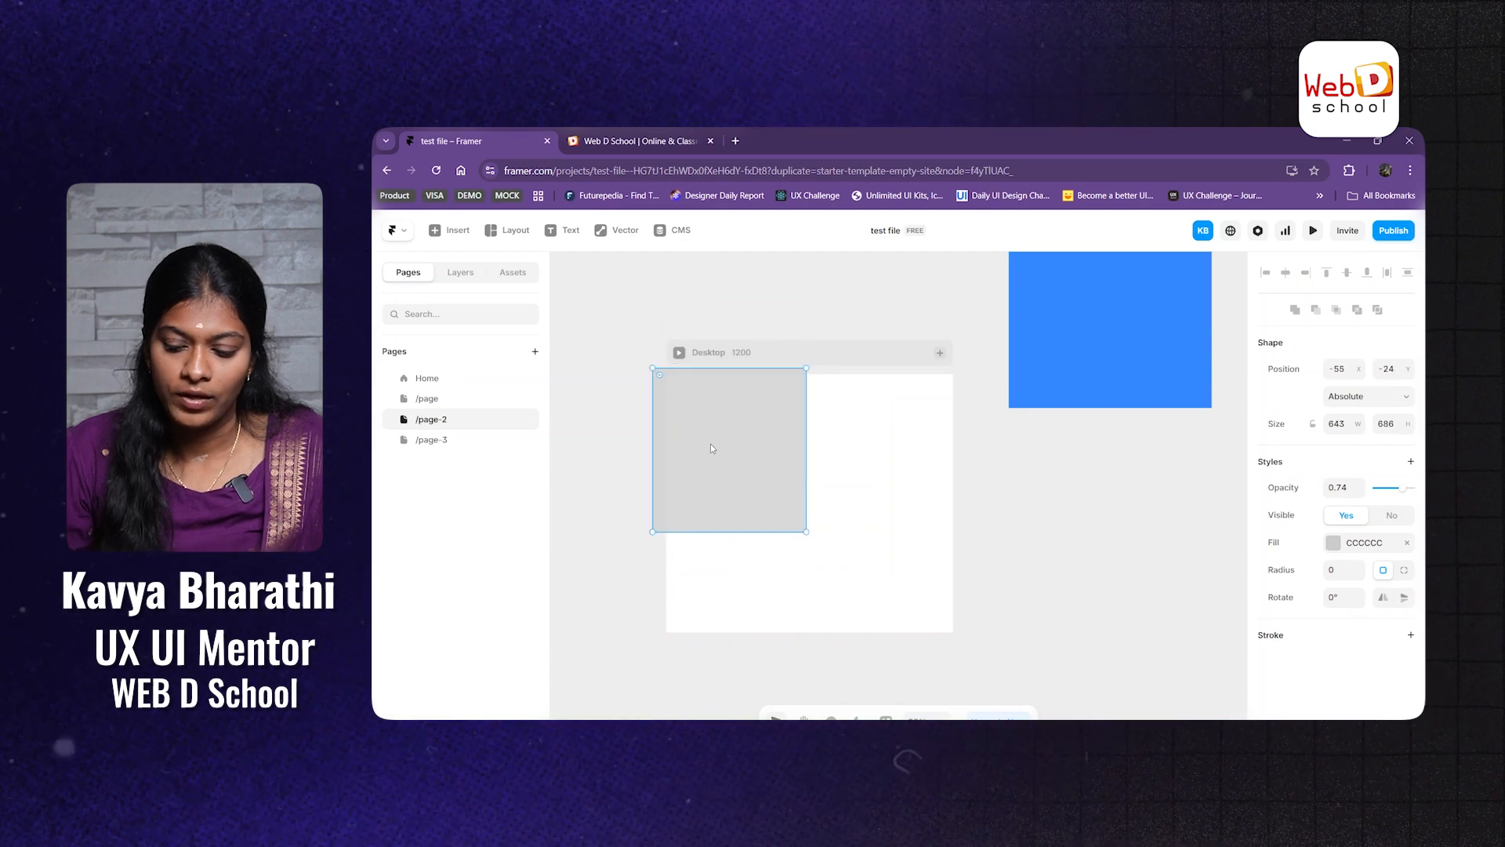
key("Delete")
left_click(1062, 370)
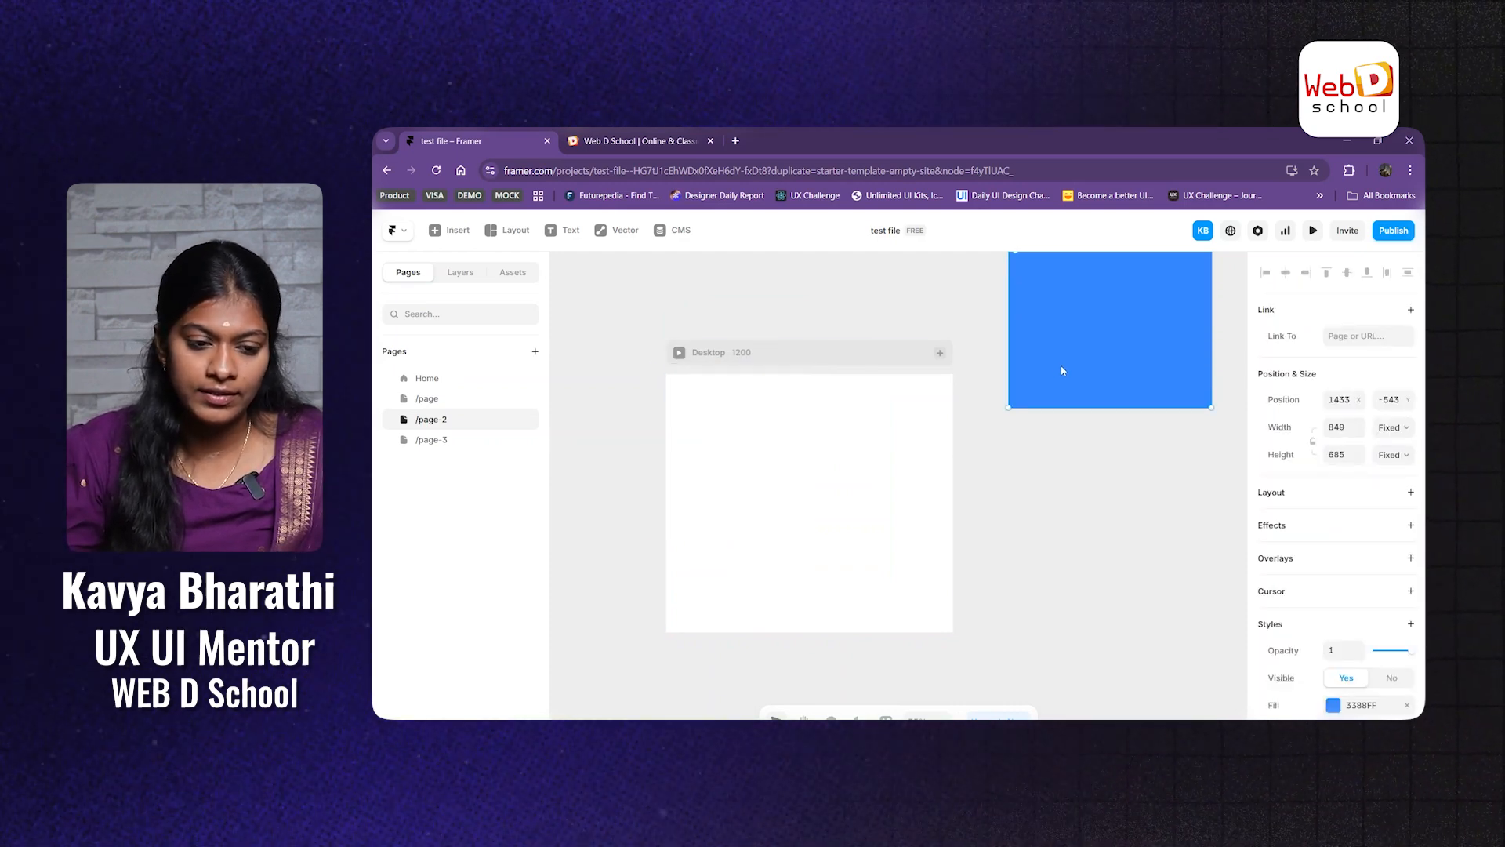
key("Delete")
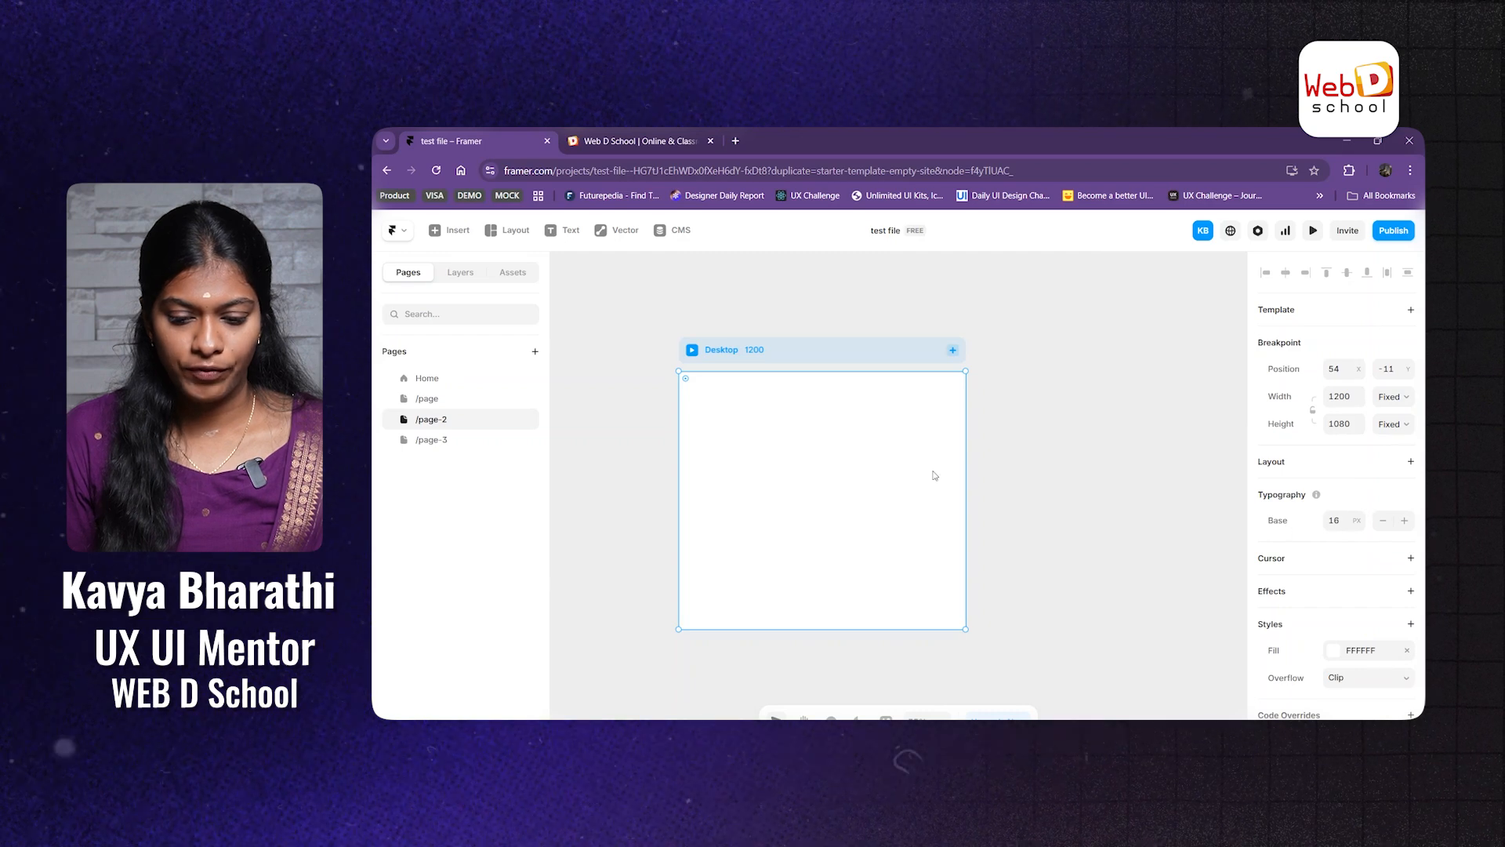
key("t")
left_click(758, 476)
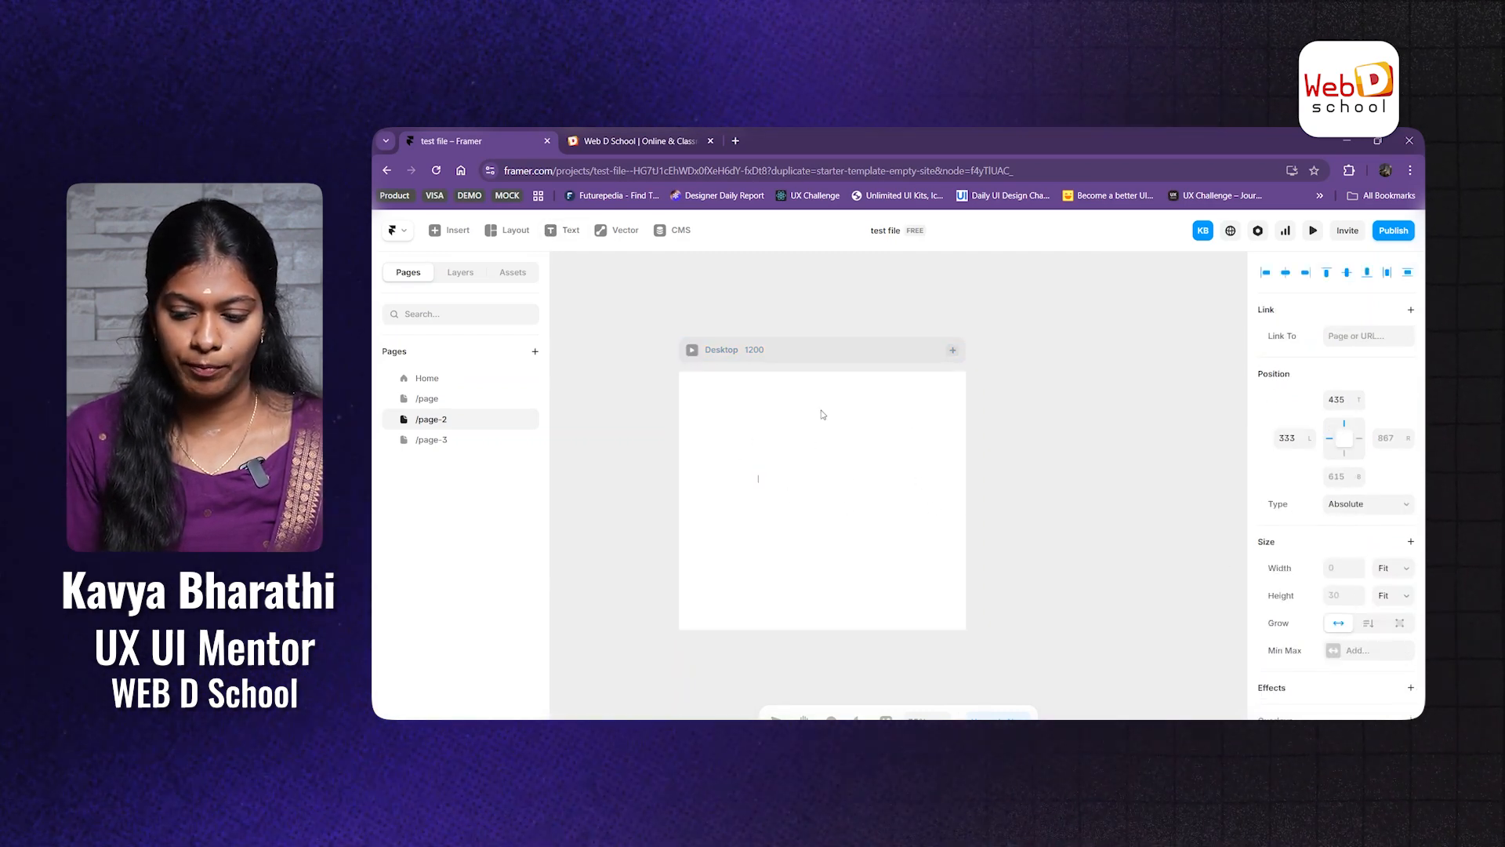
left_click(930, 508)
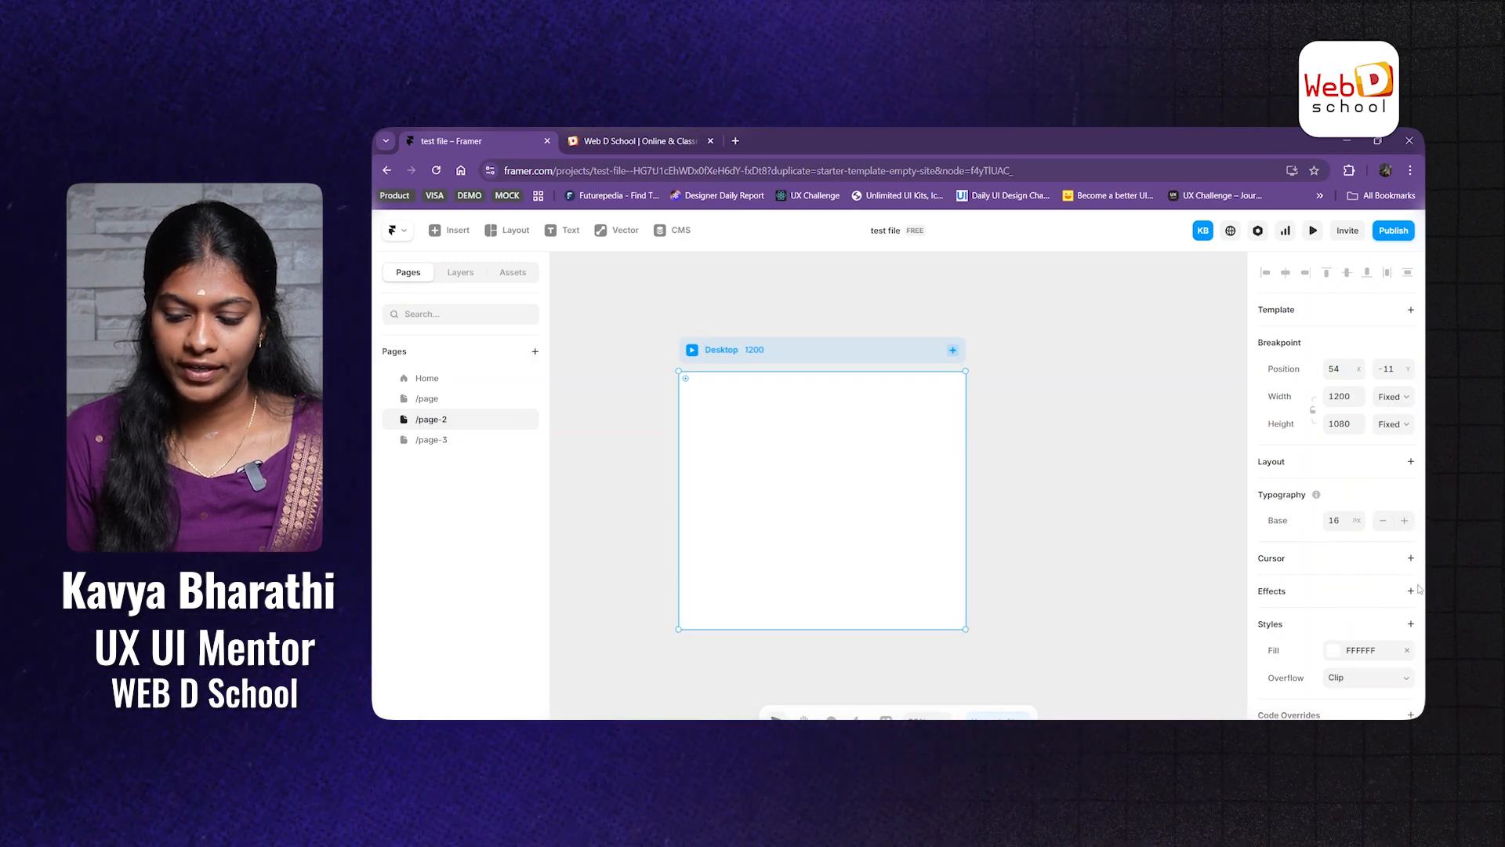
Step: Add a page effect targeting Home to the desktop frame and look through its transition presets, keeping Crossfade
left_click(1411, 590)
left_click(1187, 600)
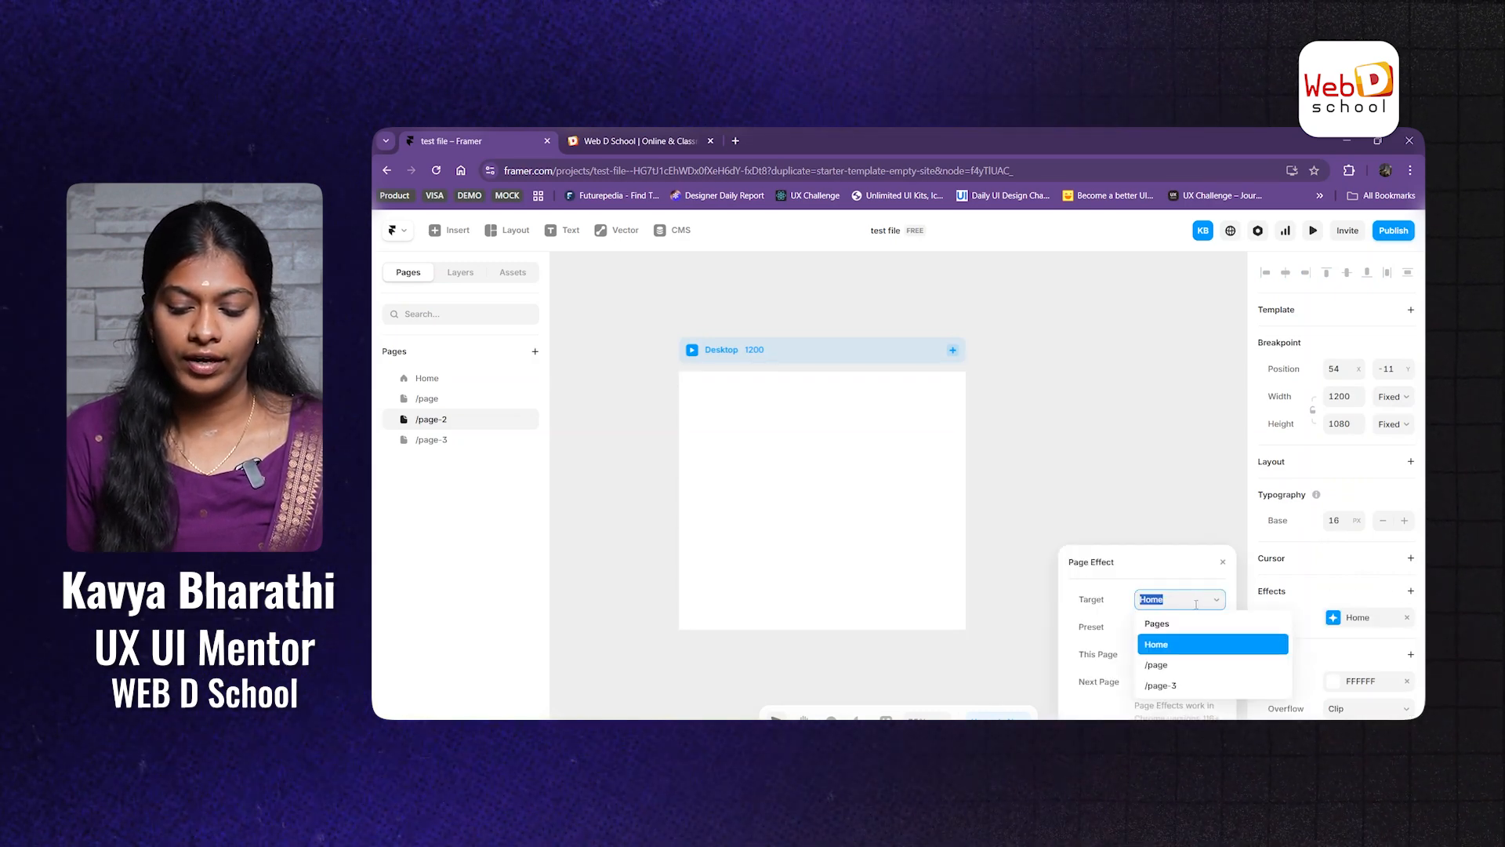
left_click(1162, 632)
left_click(1192, 628)
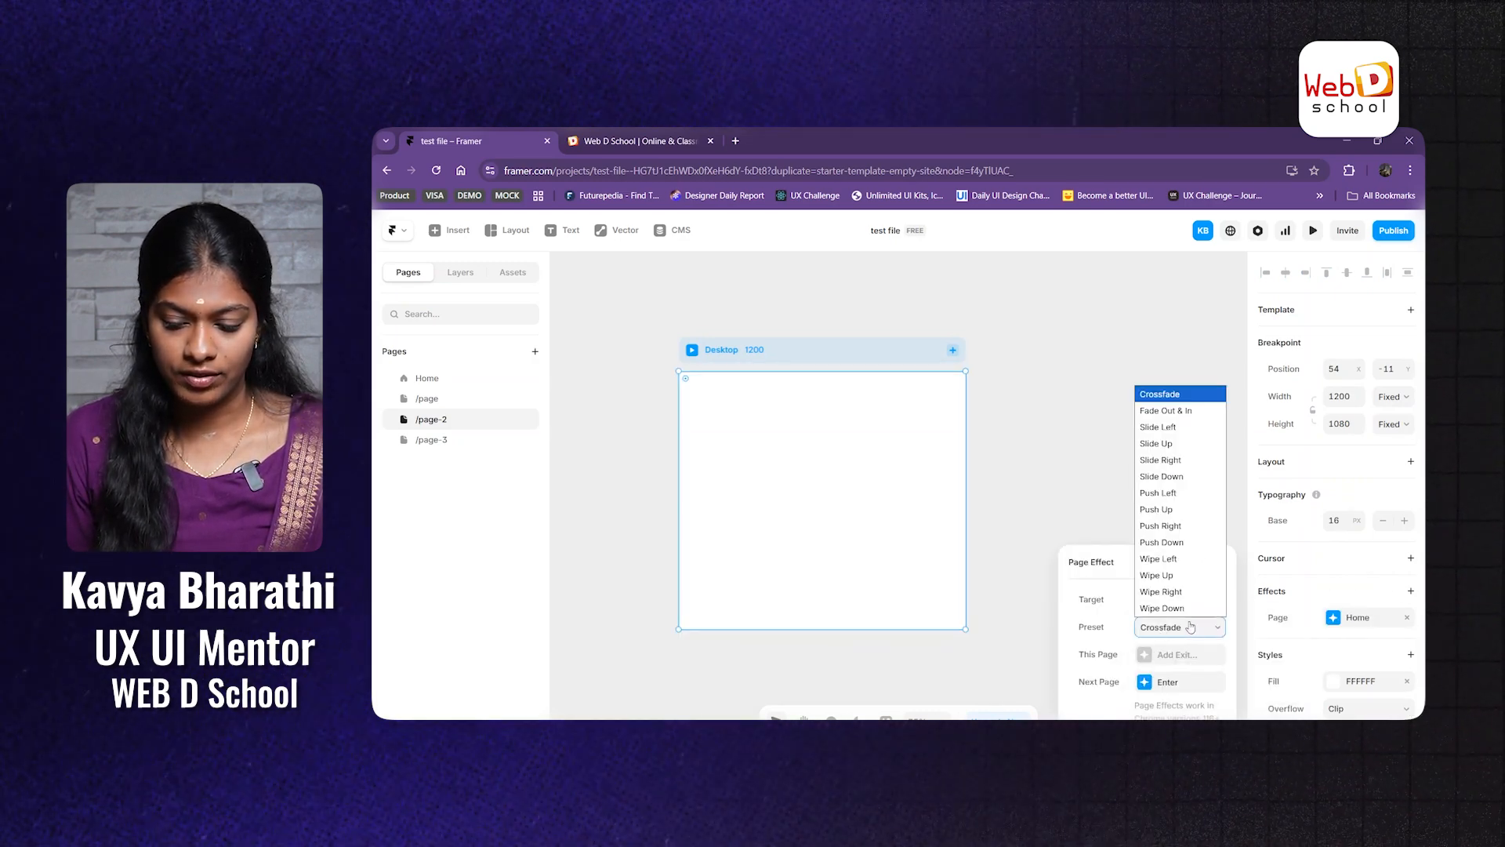
left_click(993, 282)
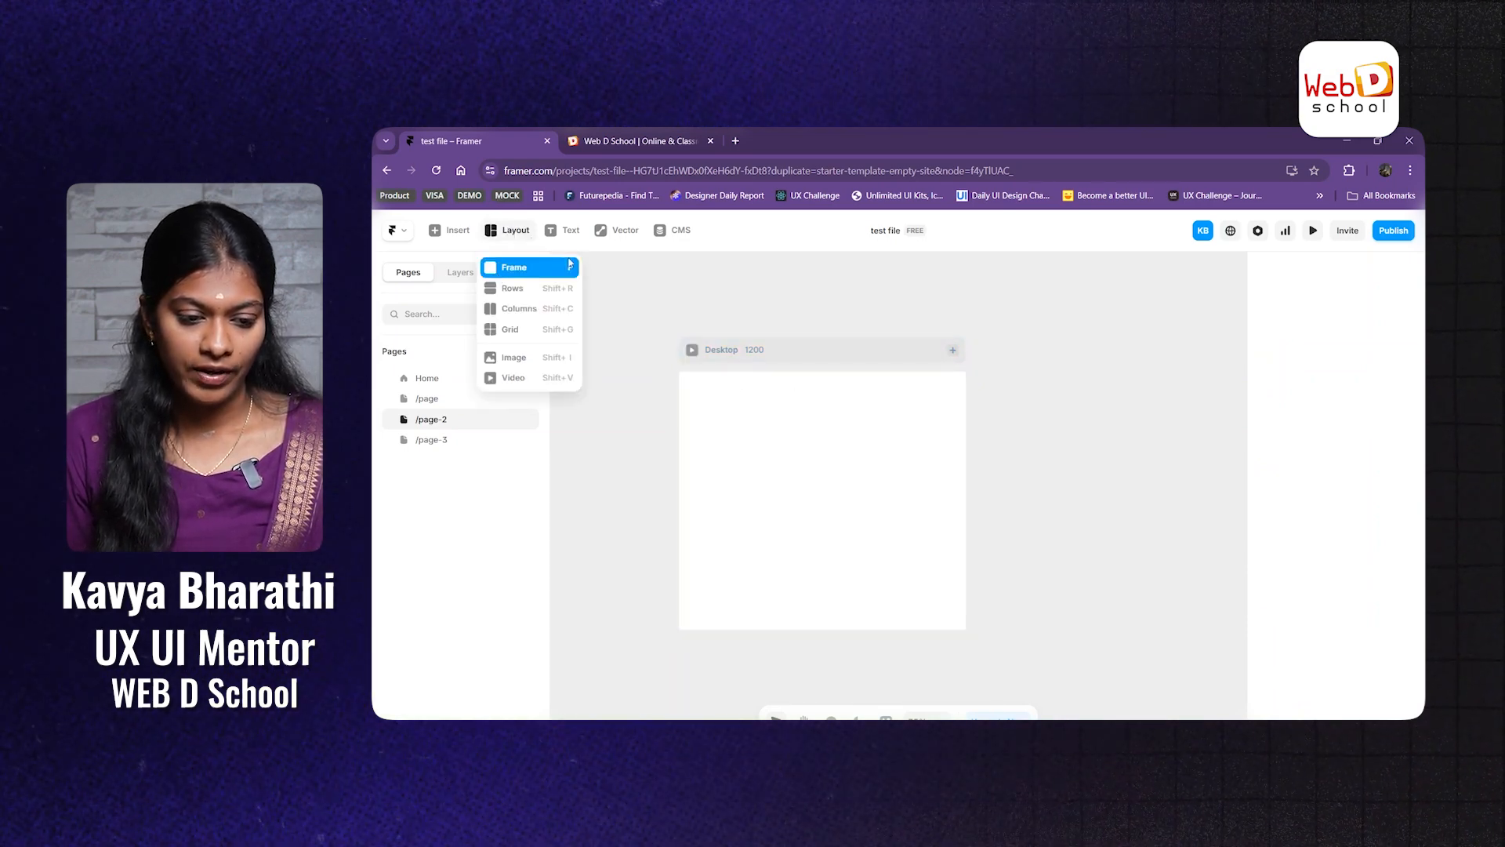
Step: Draw a vector rectangle about 846 by 404 in the desktop frame, then delete it
mouse_move(603, 235)
left_click(619, 262)
left_click_drag(707, 409, 911, 506)
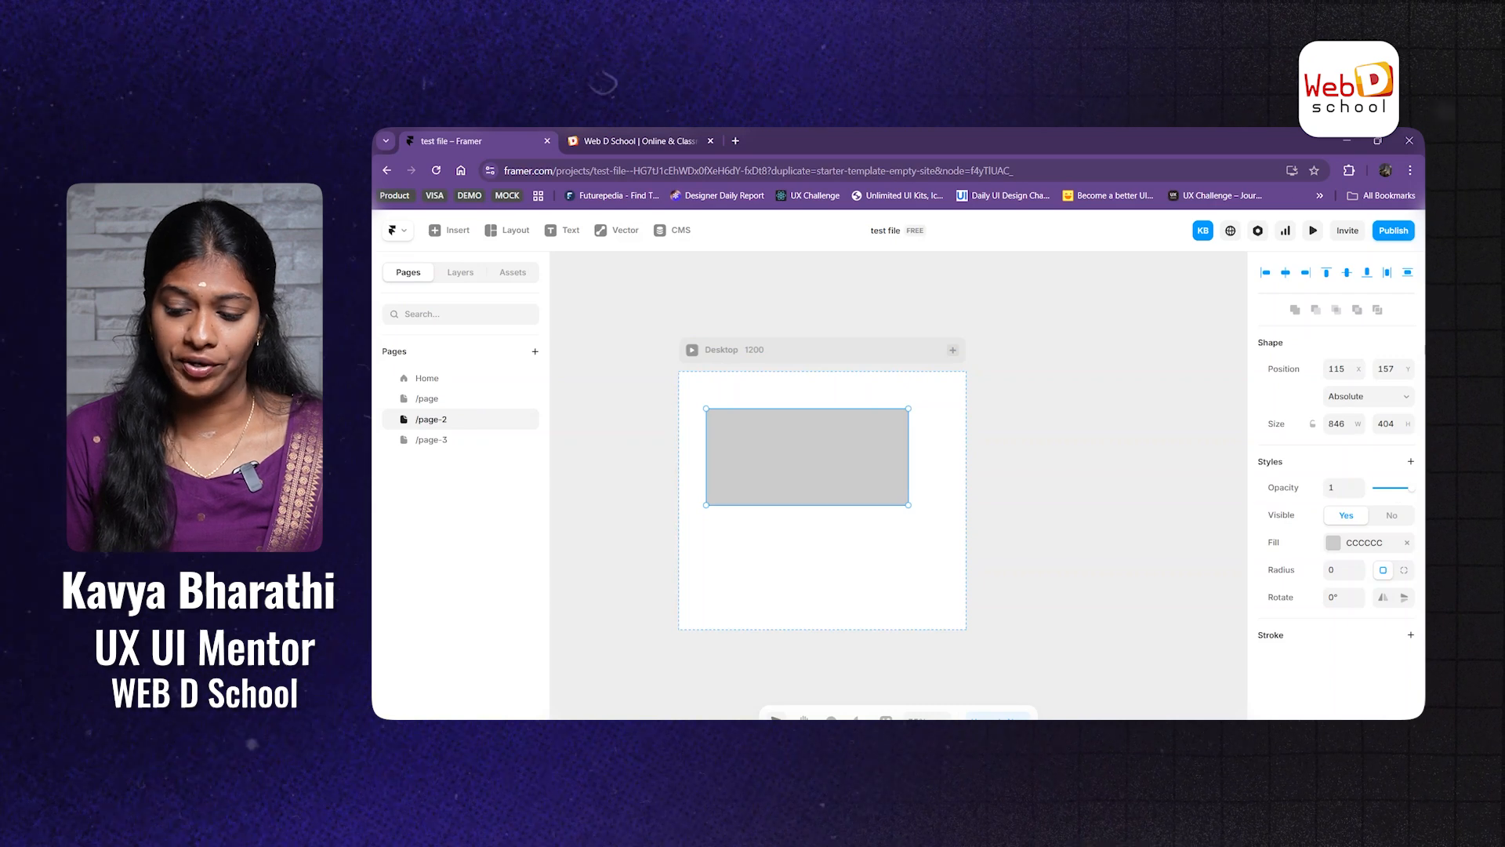
left_click(1082, 494)
left_click(900, 491)
key("Delete")
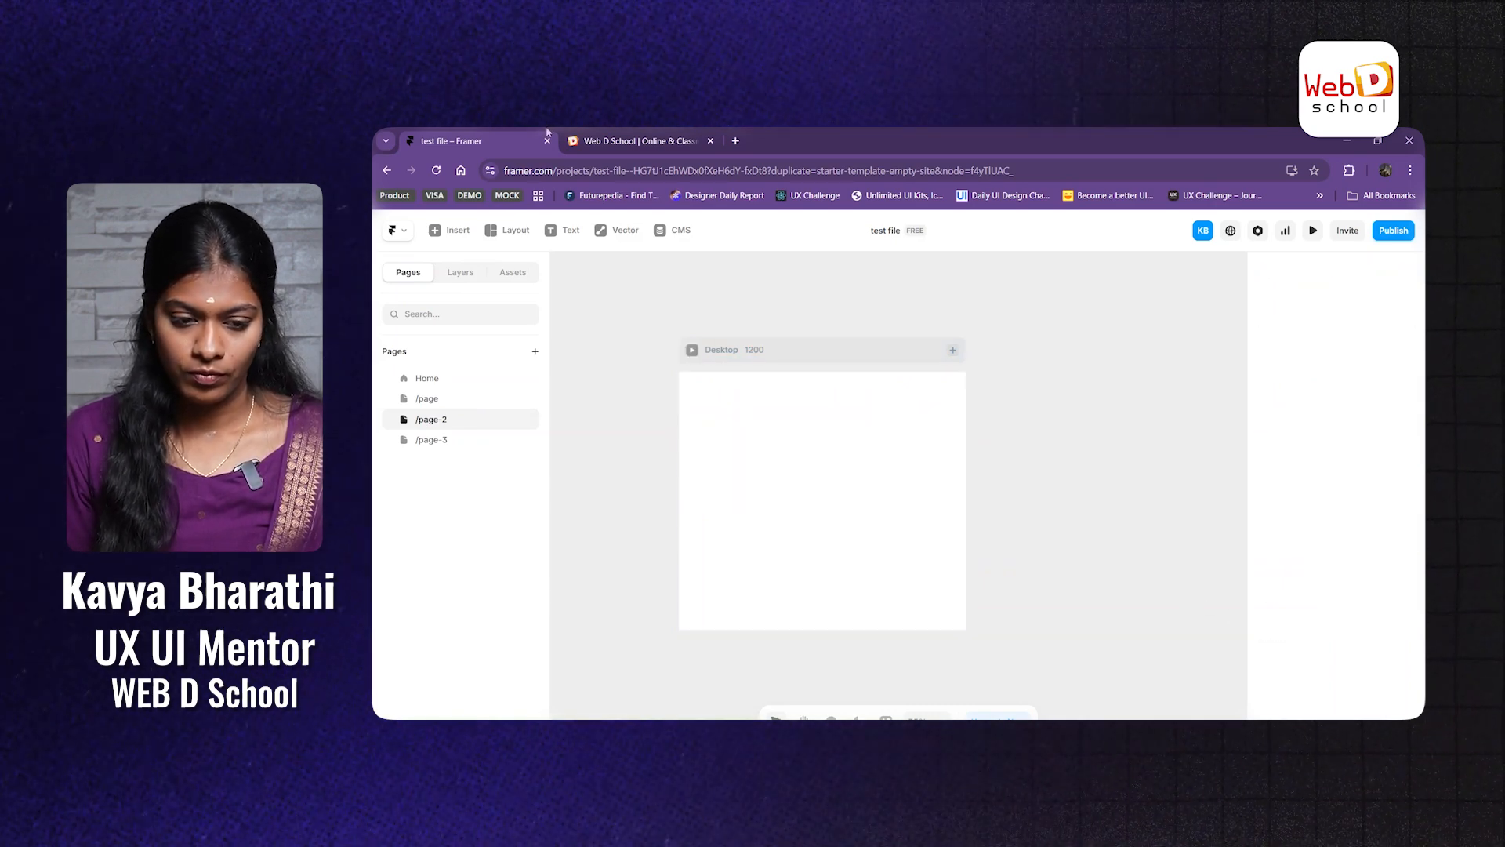
Step: Draw a layout frame about 875 by 536 in the upper part of the desktop frame
mouse_move(496, 234)
left_click(510, 268)
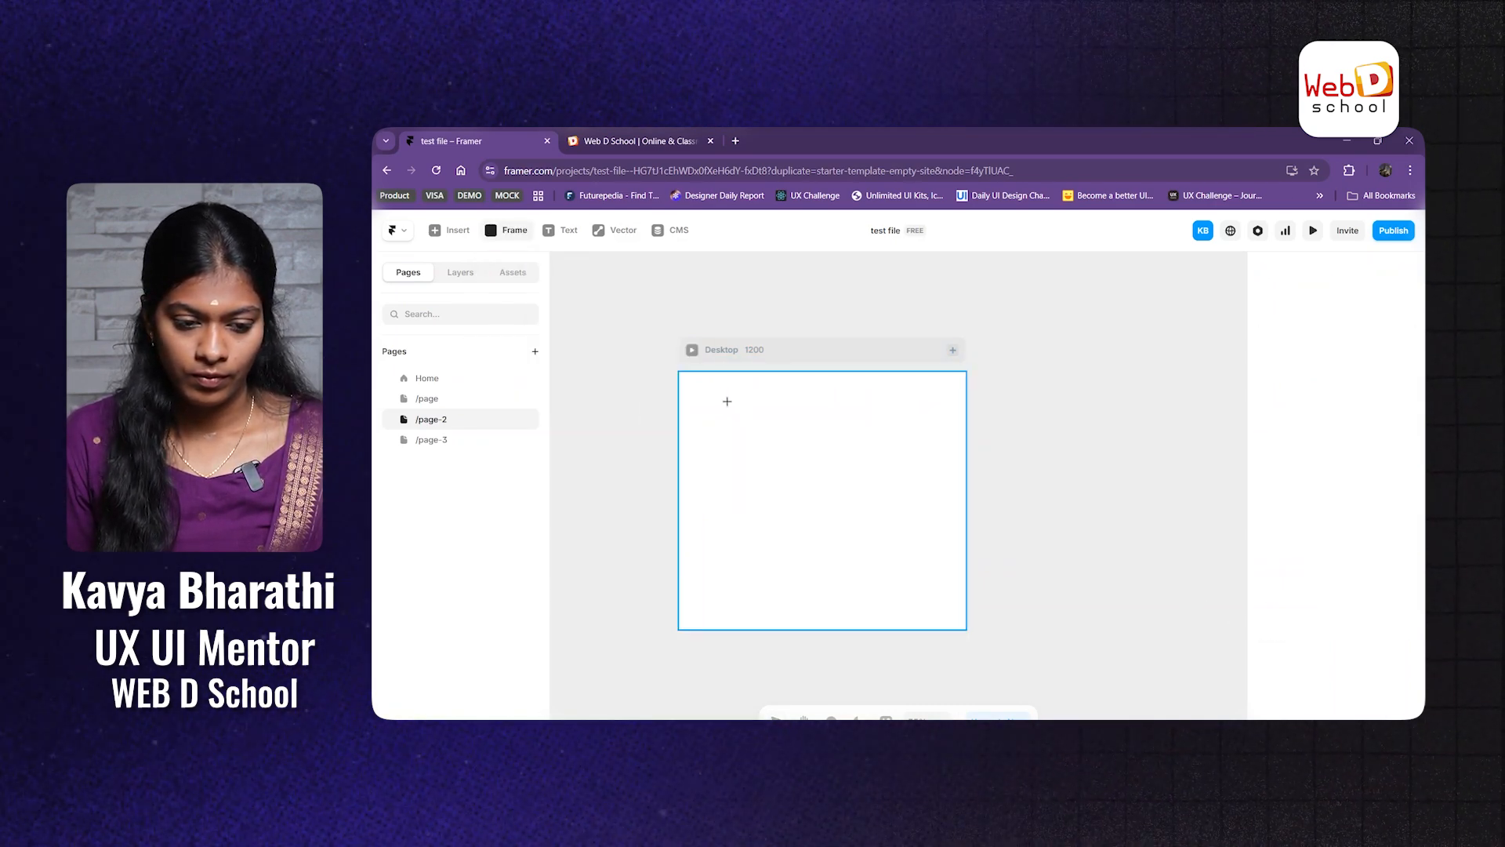
left_click_drag(881, 524, 909, 533)
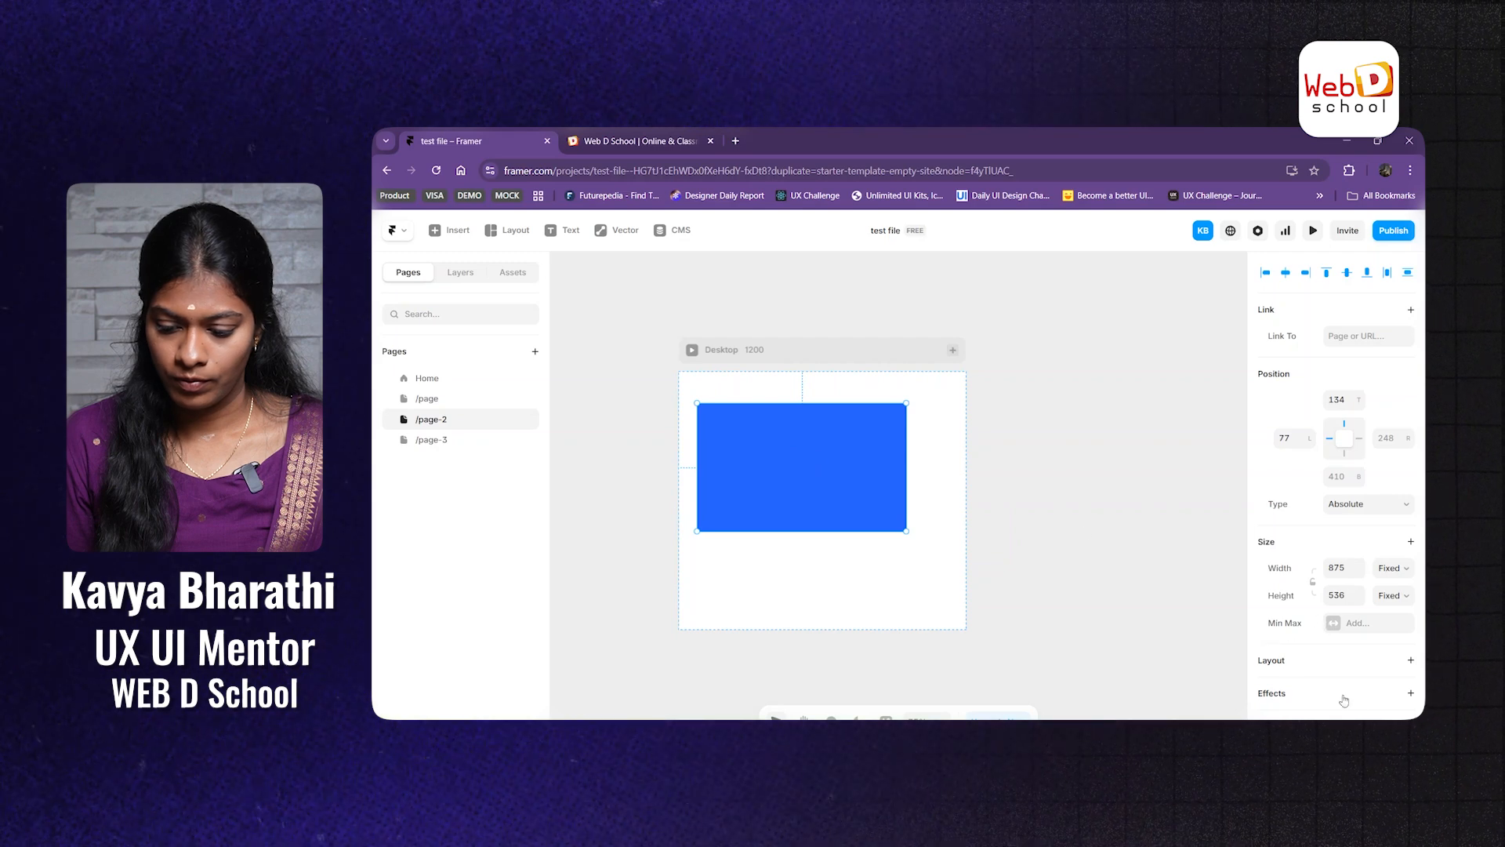
Step: Add an Appear effect with the Fade In preset to the blue frame
left_click(1411, 693)
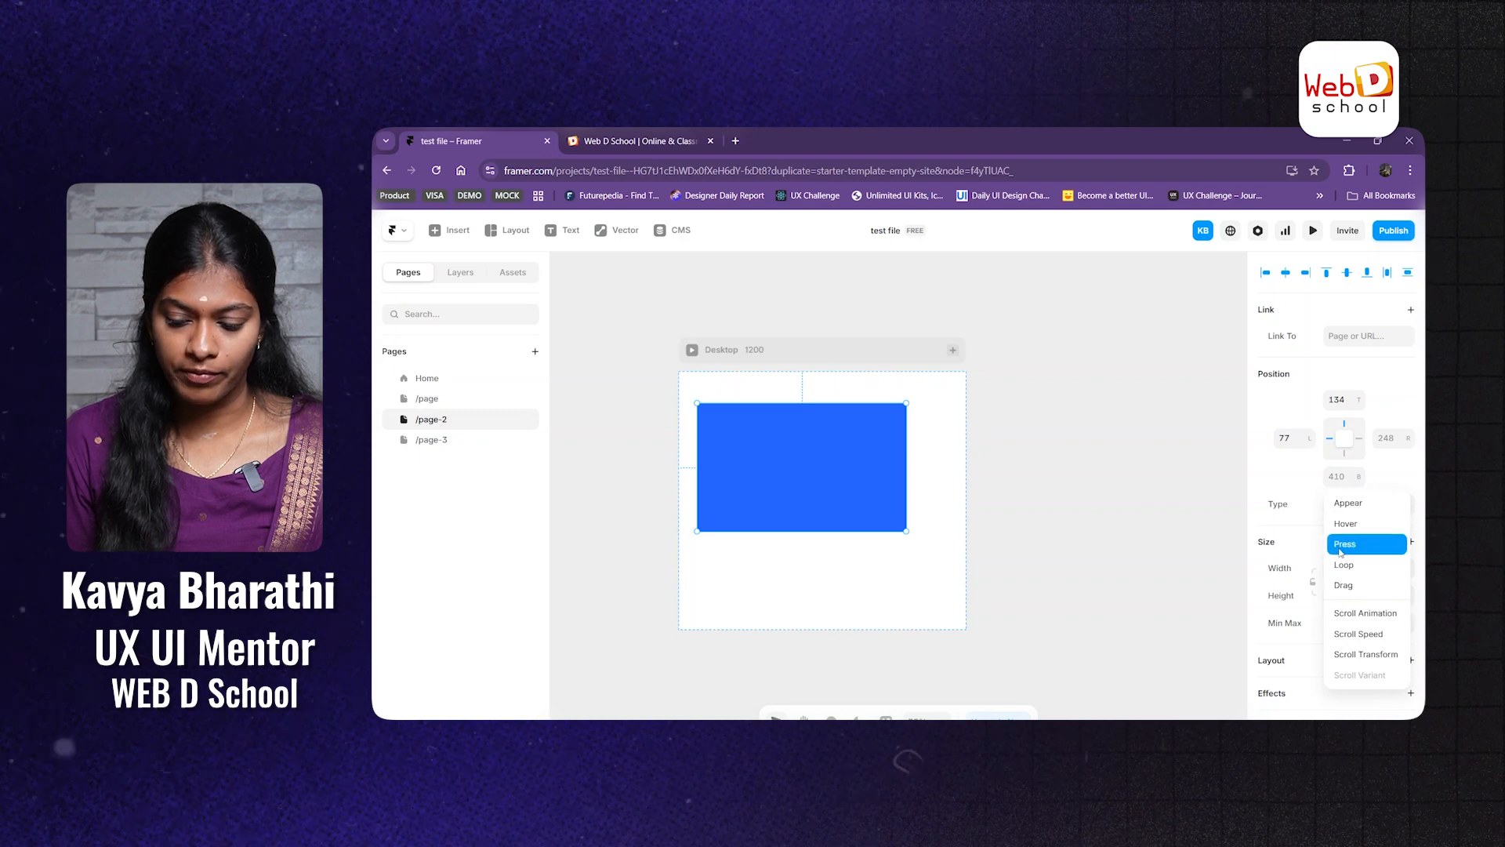
left_click(1348, 503)
left_click(1198, 695)
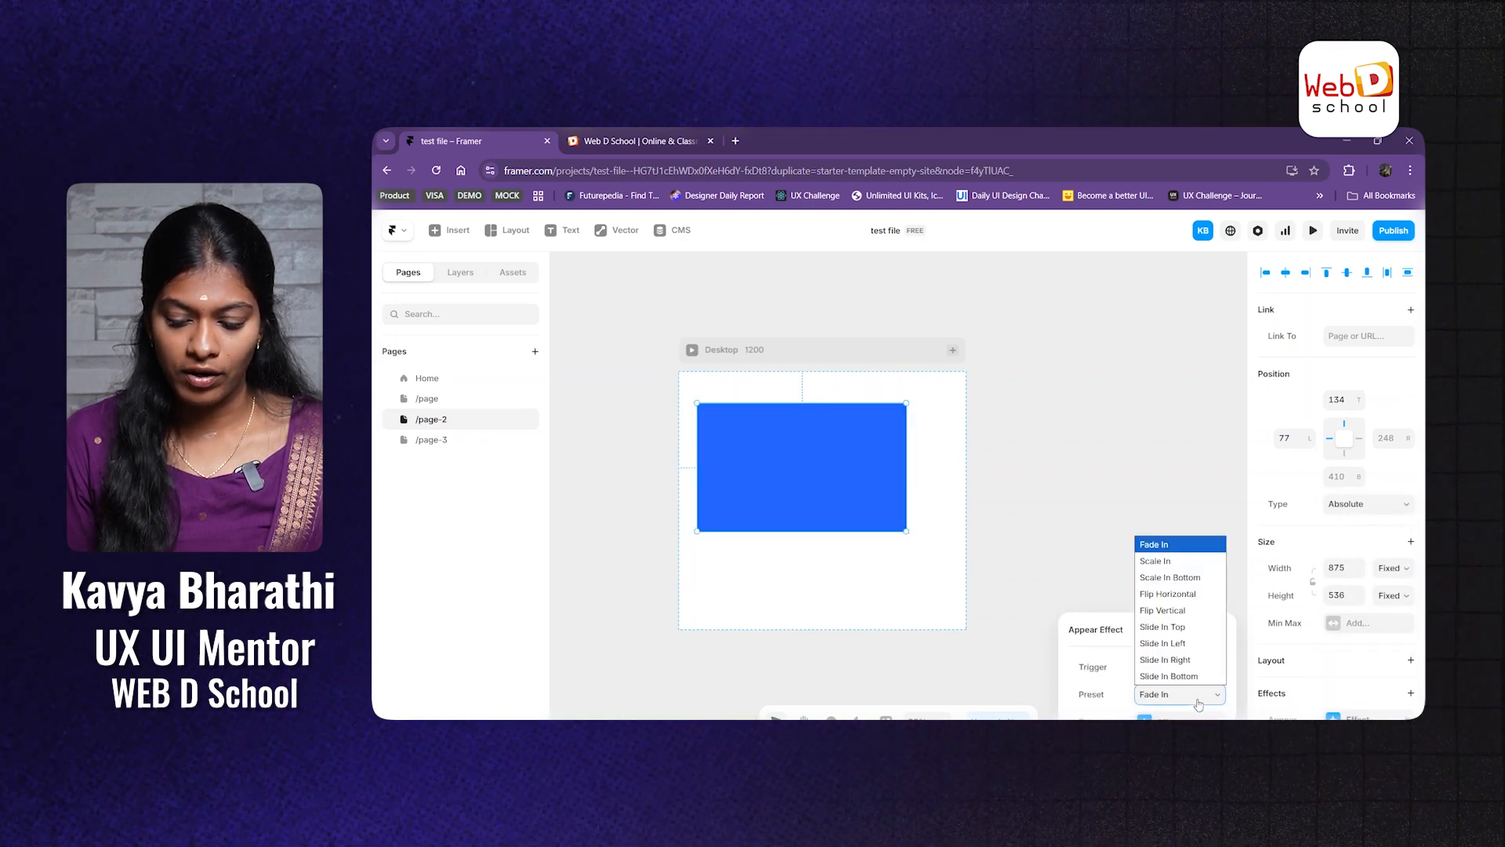
left_click(1193, 549)
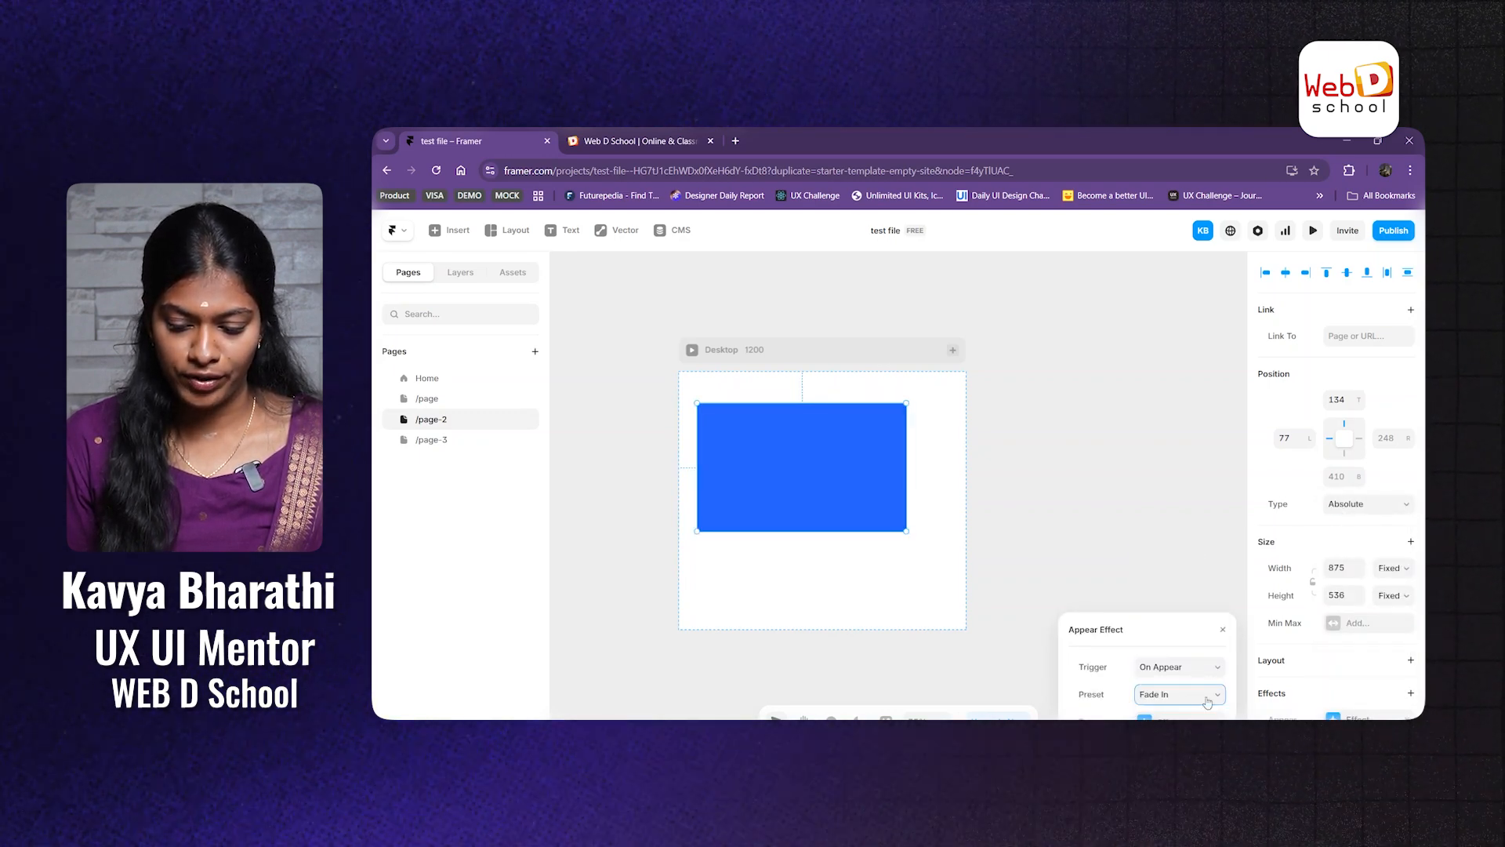
left_click(1225, 630)
Step: Preview the page repeatedly to check the blue frame's appear effect, and return to the canvas
left_click(1313, 230)
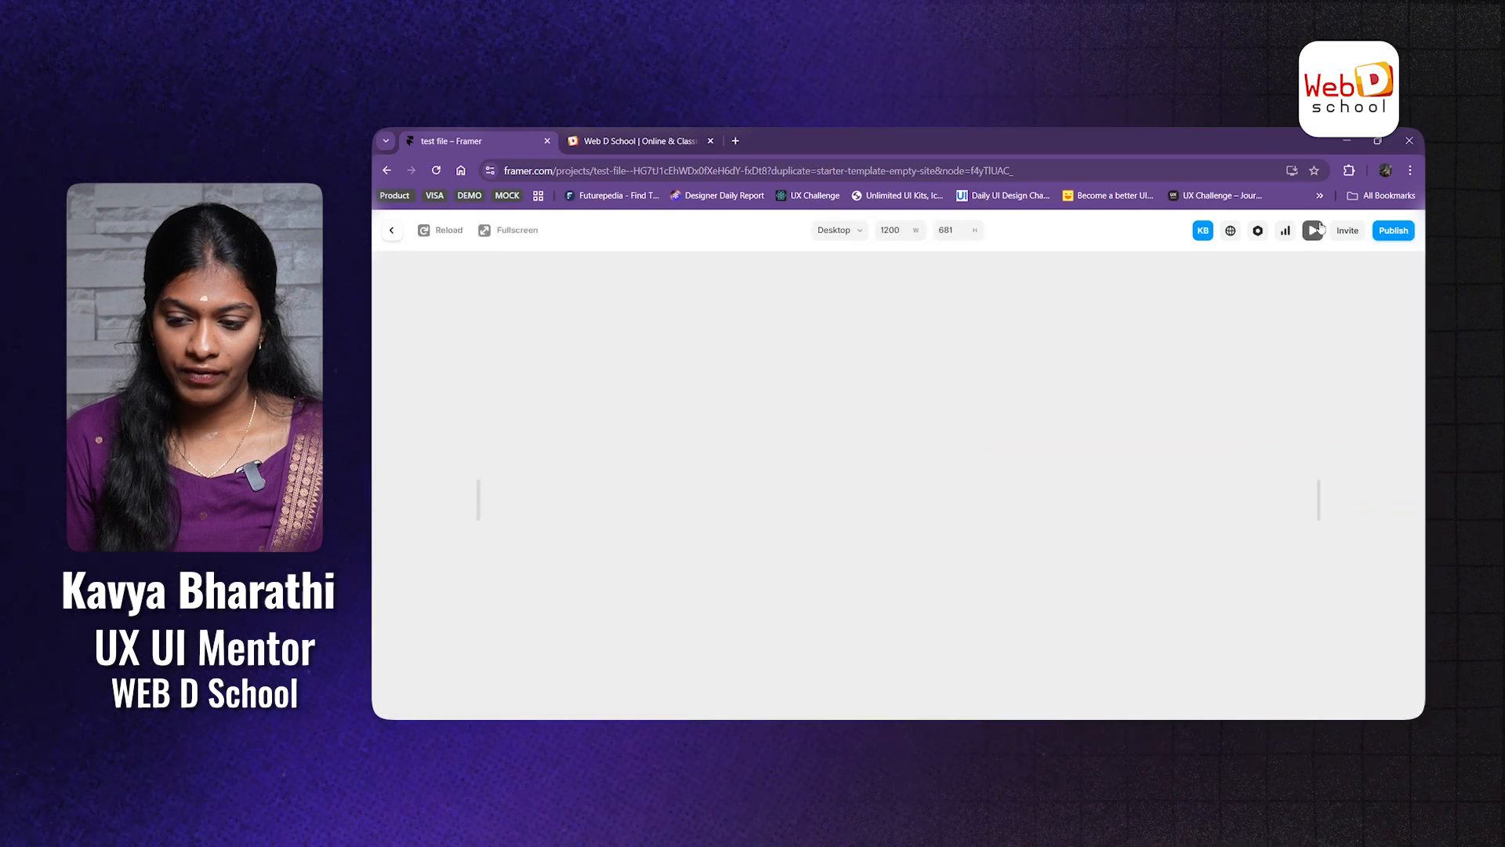
key("Escape")
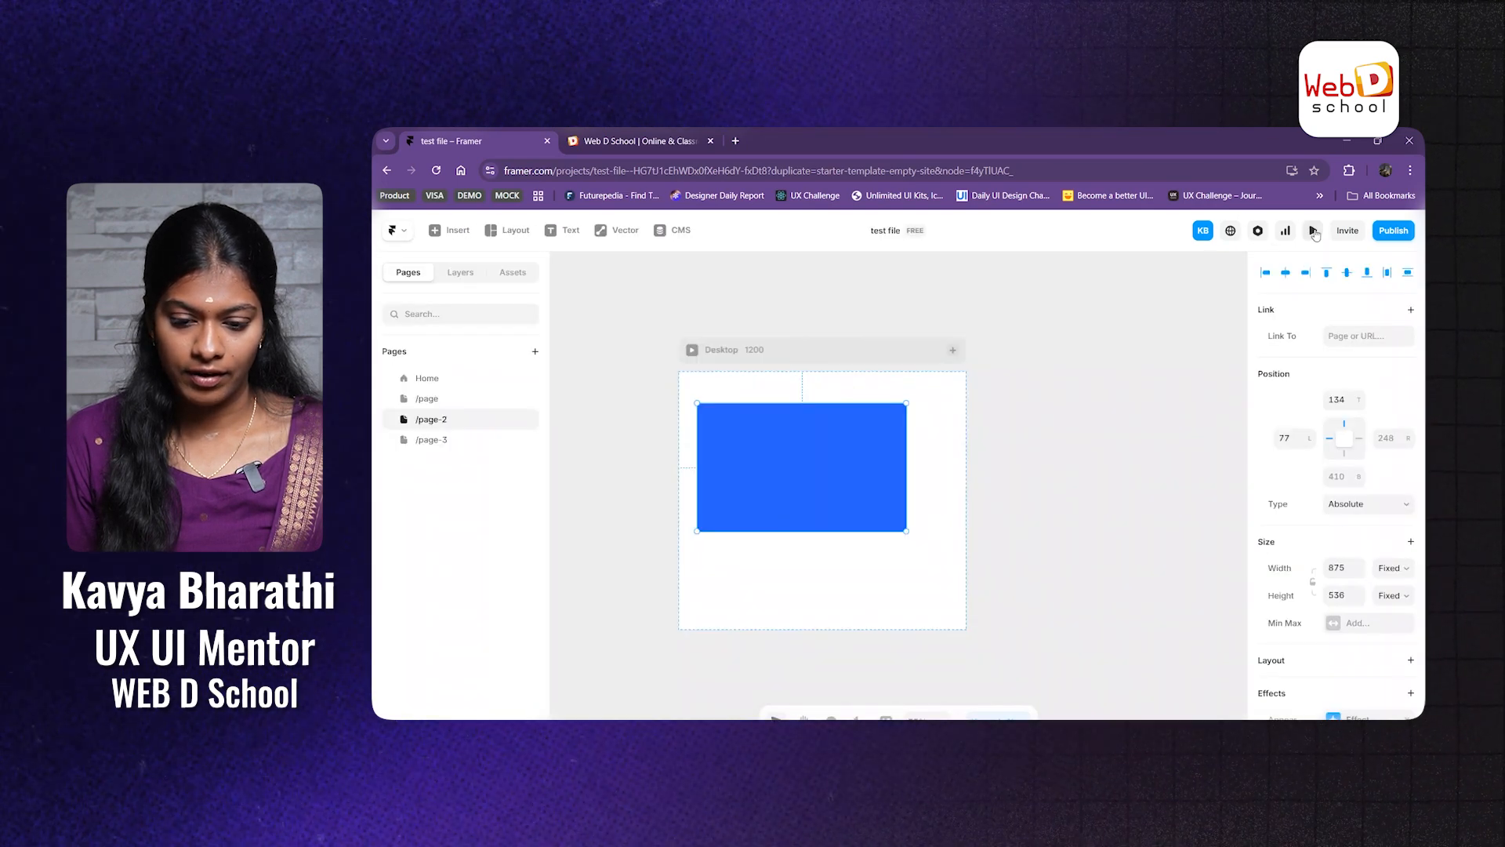
left_click(1315, 235)
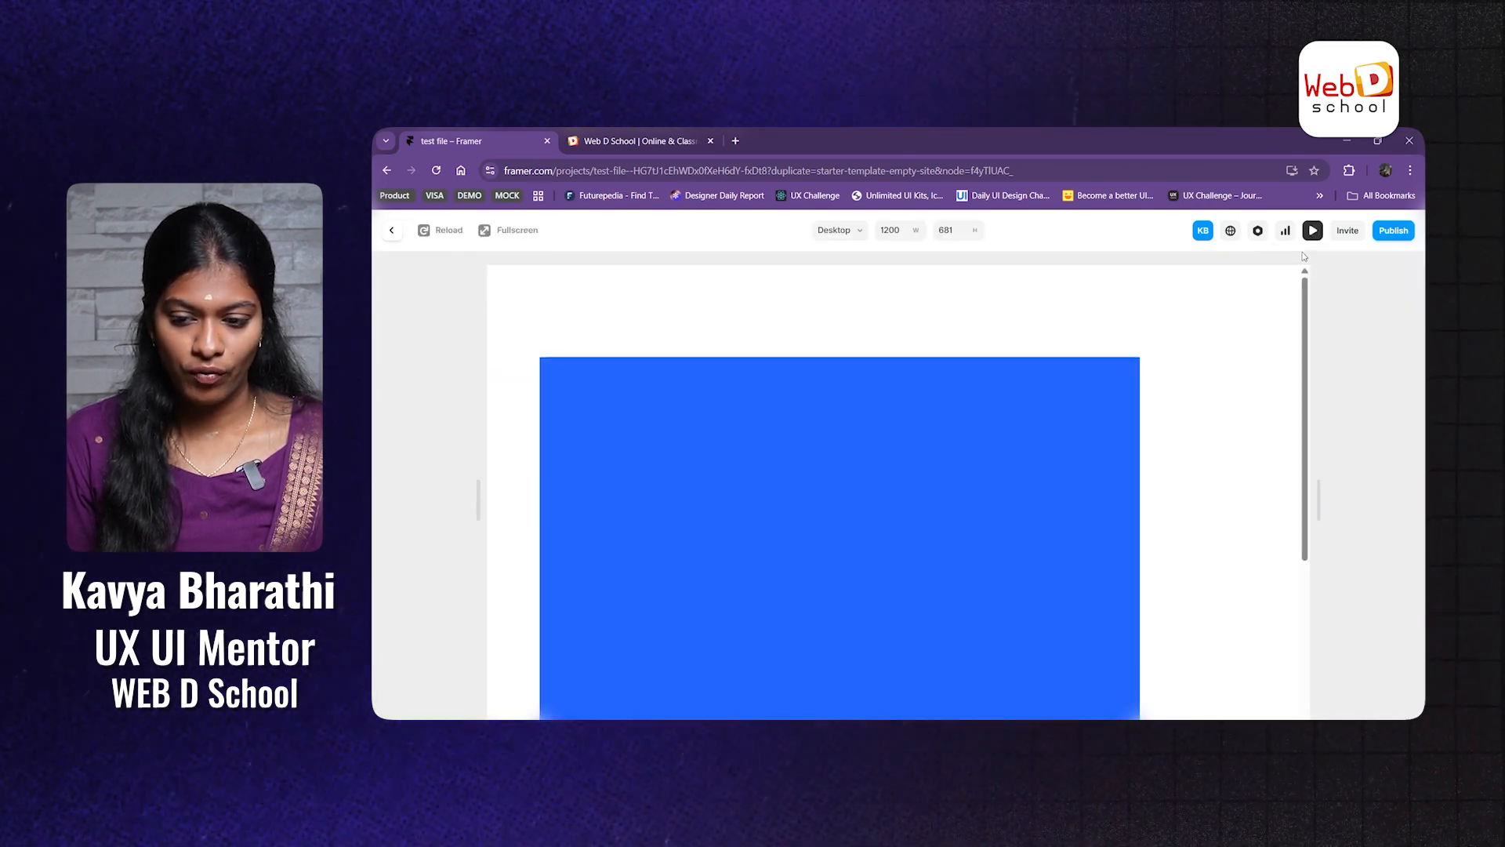
left_click(1314, 230)
left_click(1314, 230)
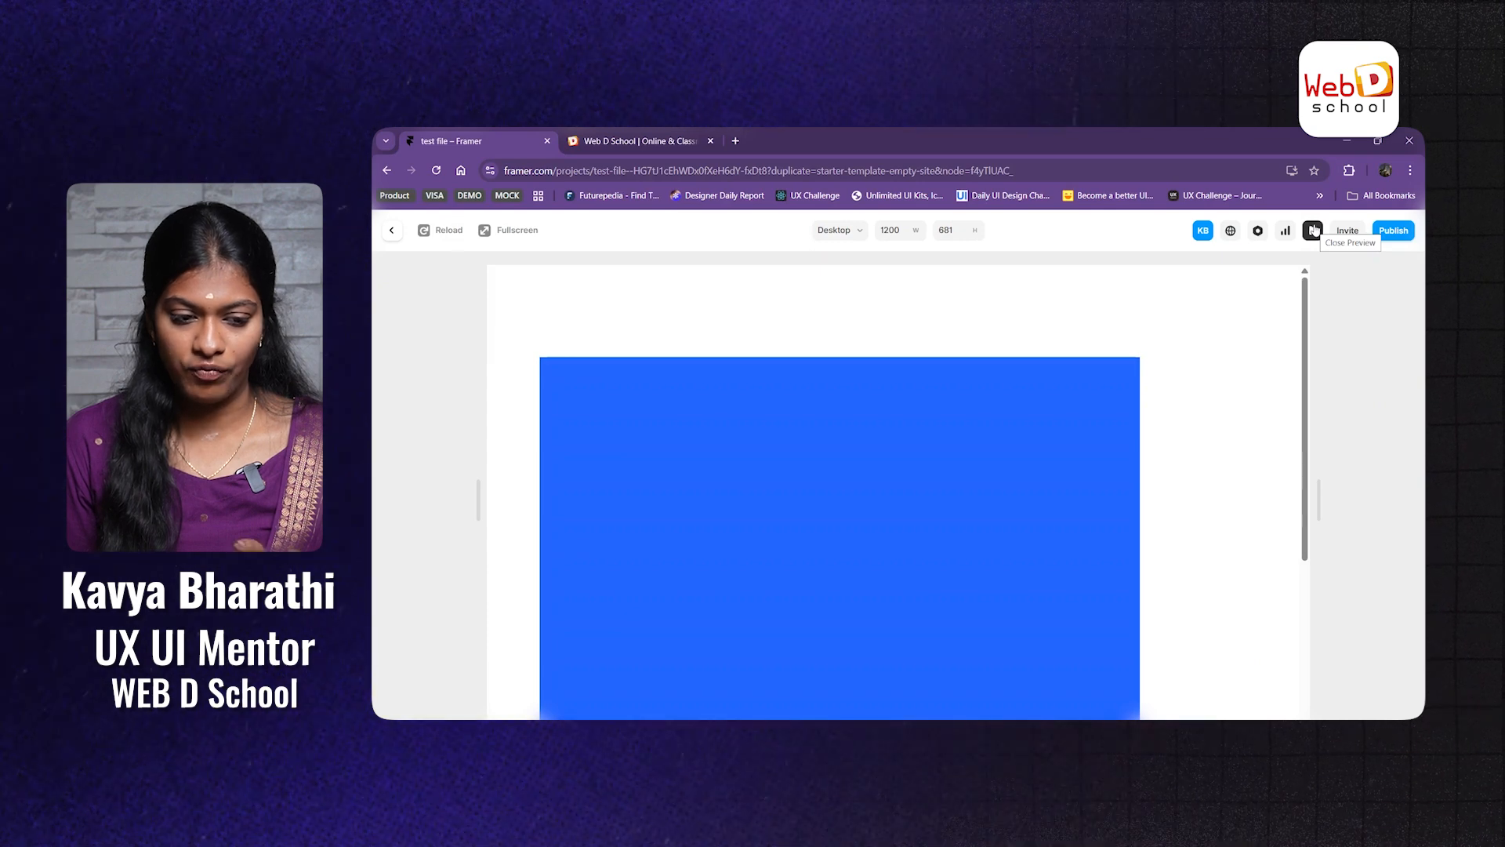
key("Escape")
Step: Examine the blue frame's size, effects, overlays, cursor, style and transform properties
scroll(1343, 482, "down", 2)
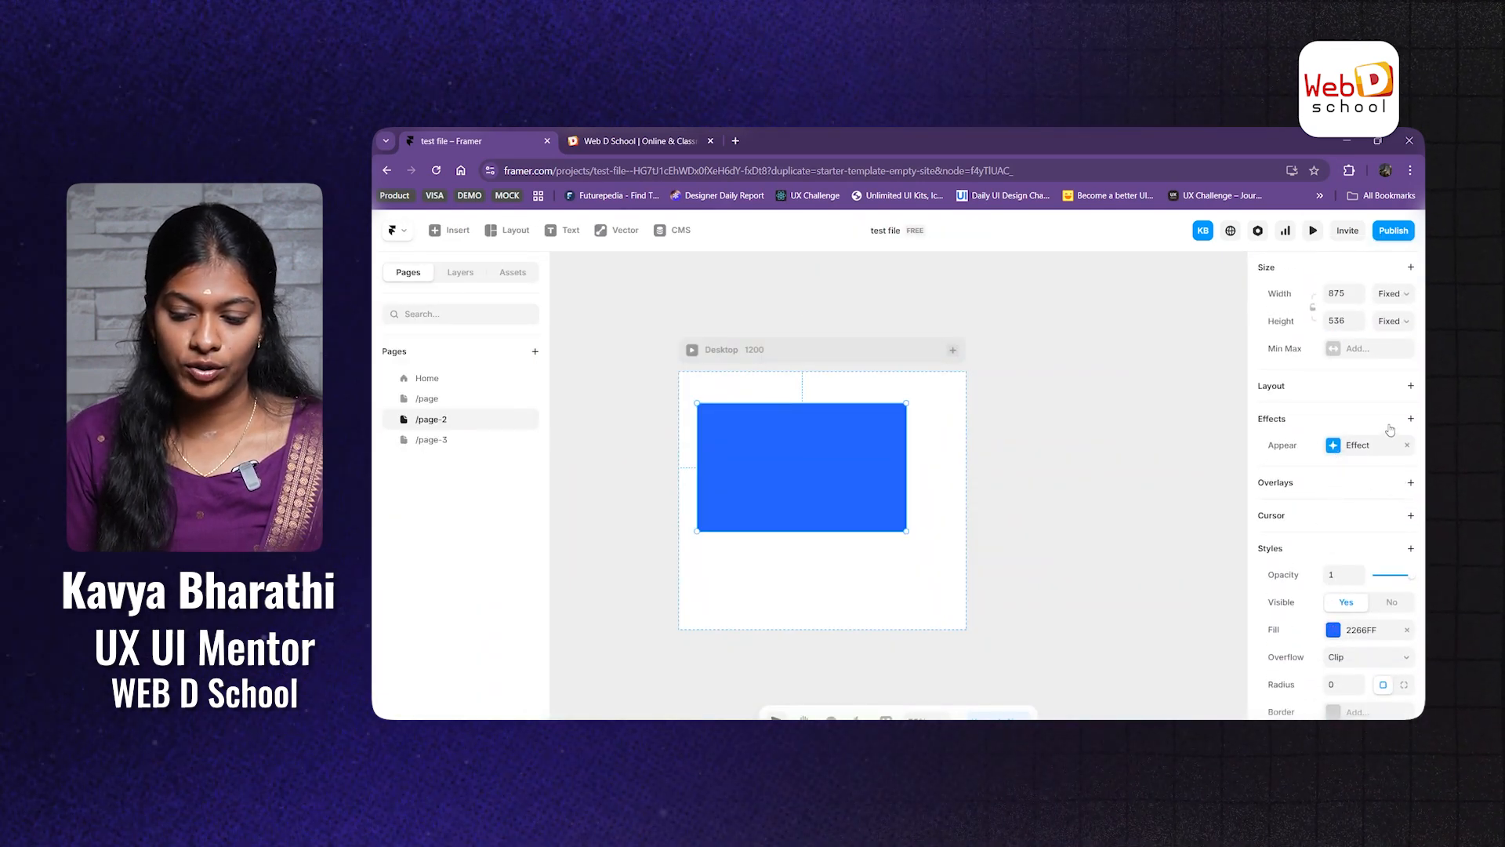
scroll(1402, 456, "down", 3)
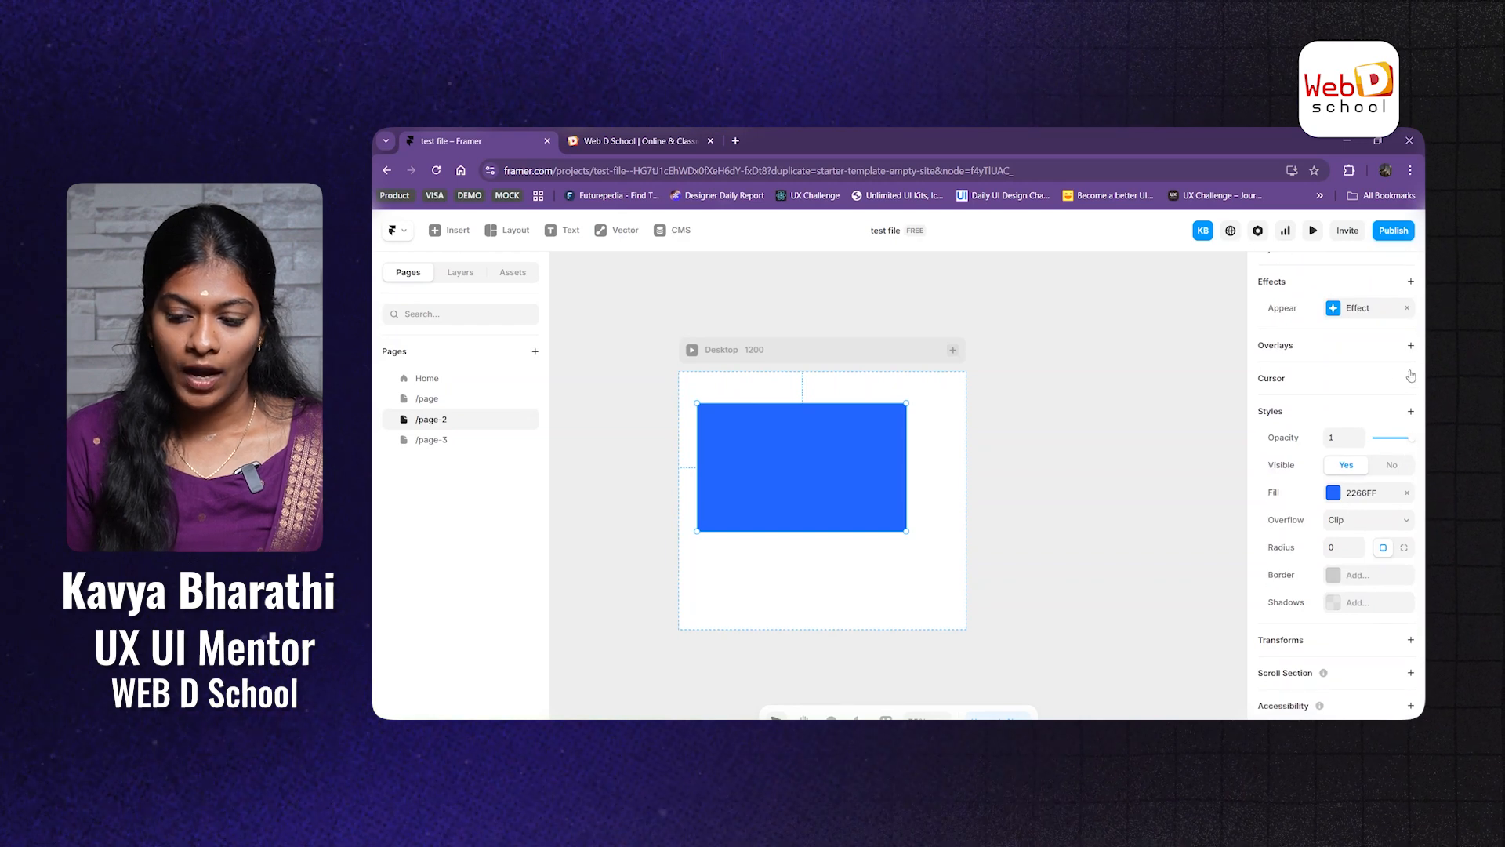
left_click(1411, 379)
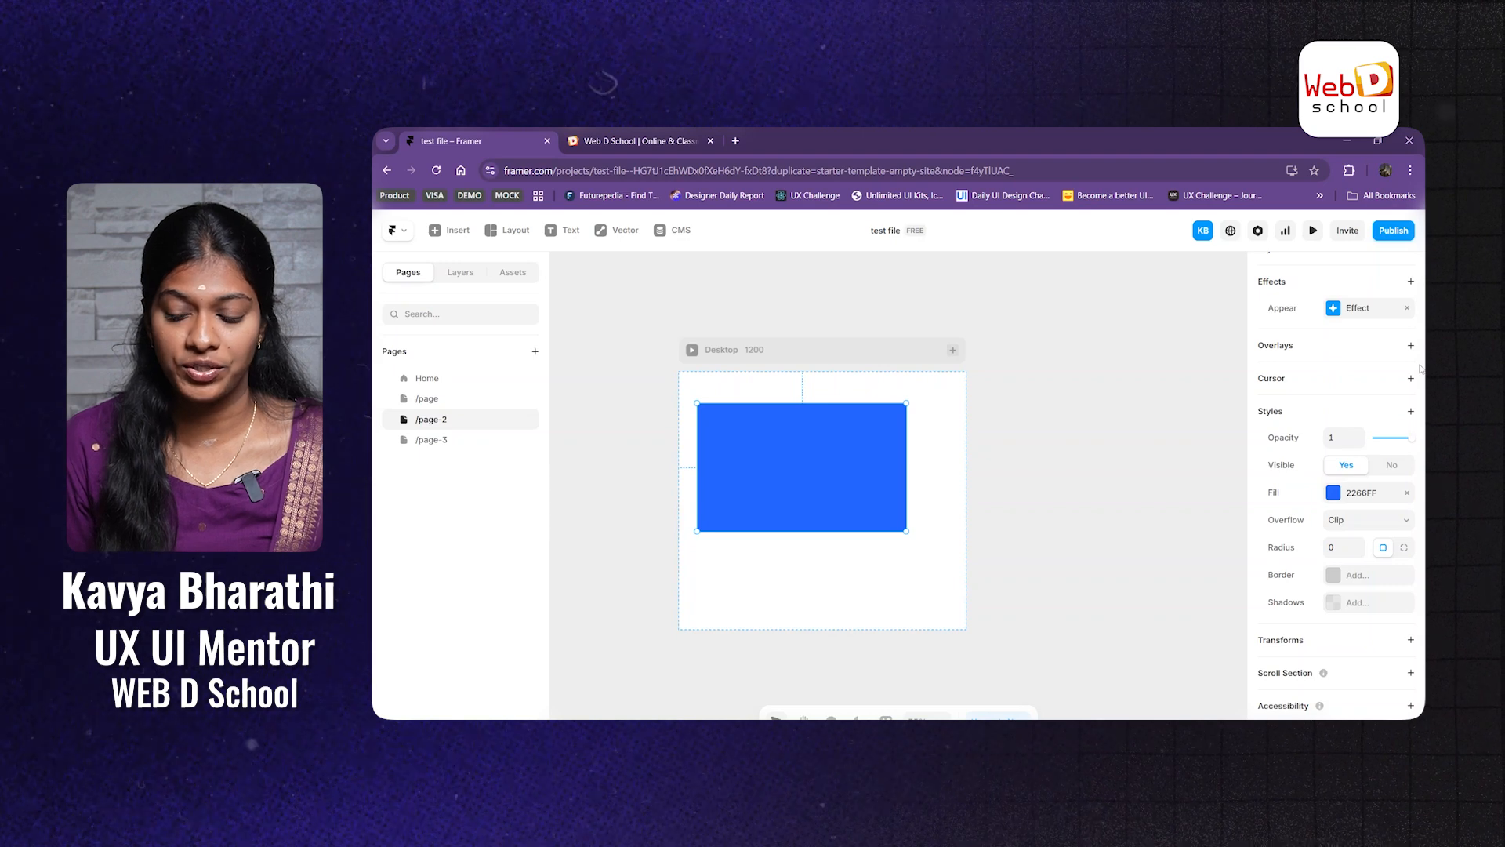
scroll(1367, 463, "down", 1)
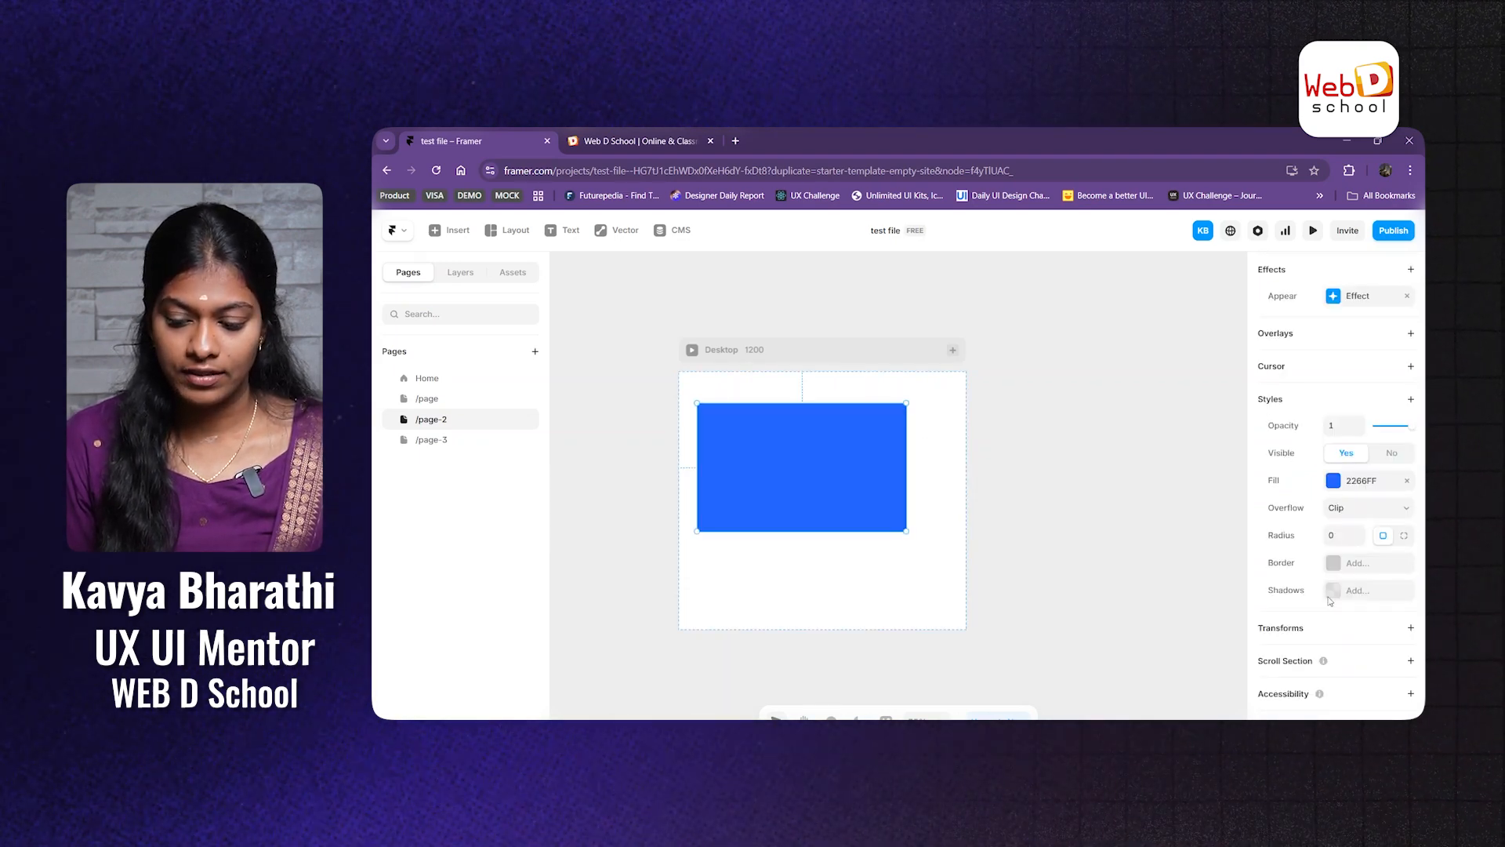
scroll(1319, 475, "up", 1)
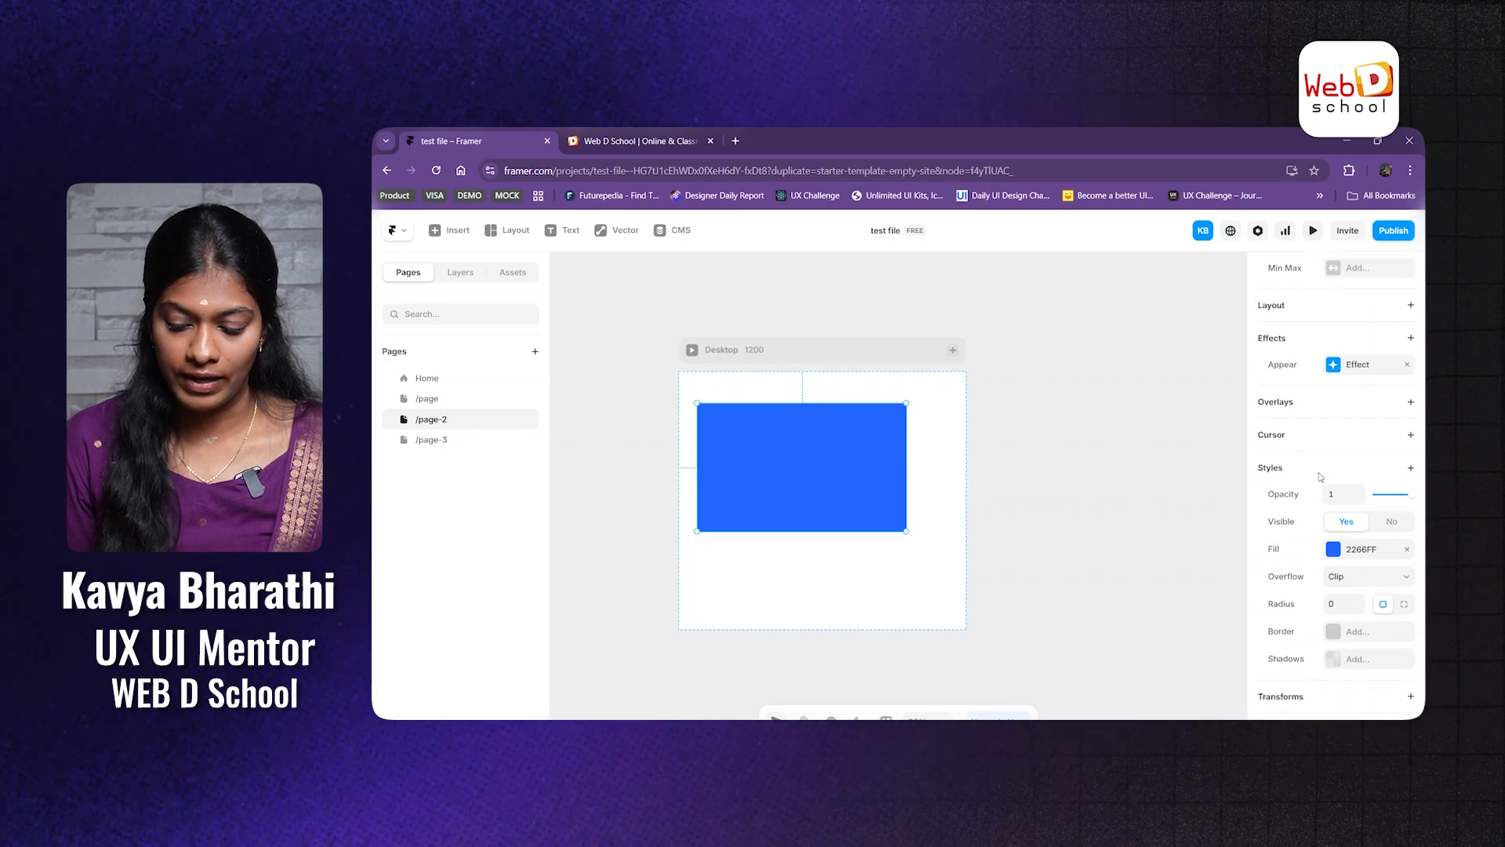
scroll(1320, 477, "down", 1)
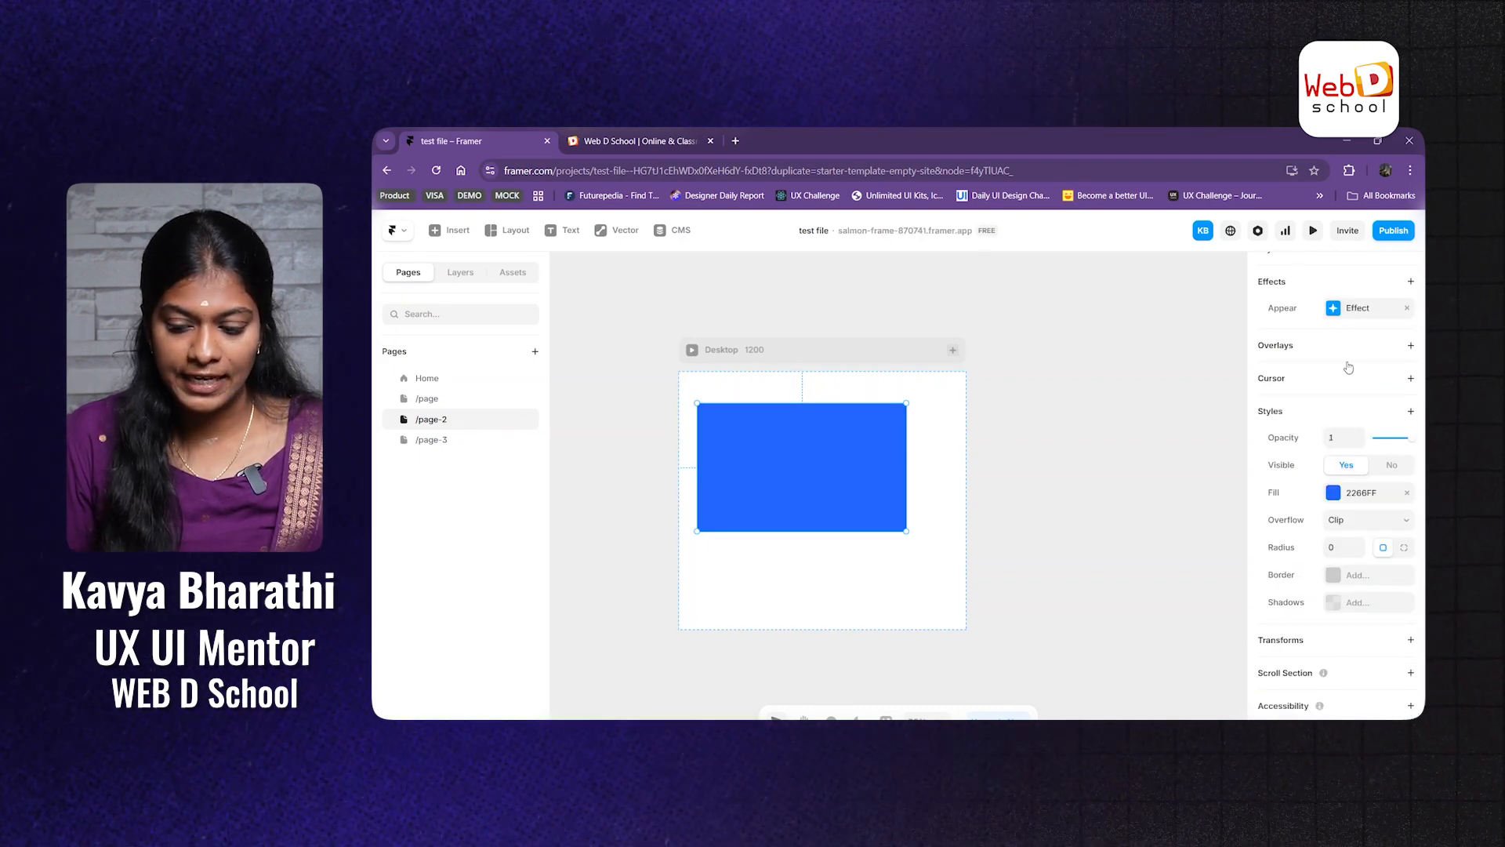
scroll(1302, 627, "up", 5)
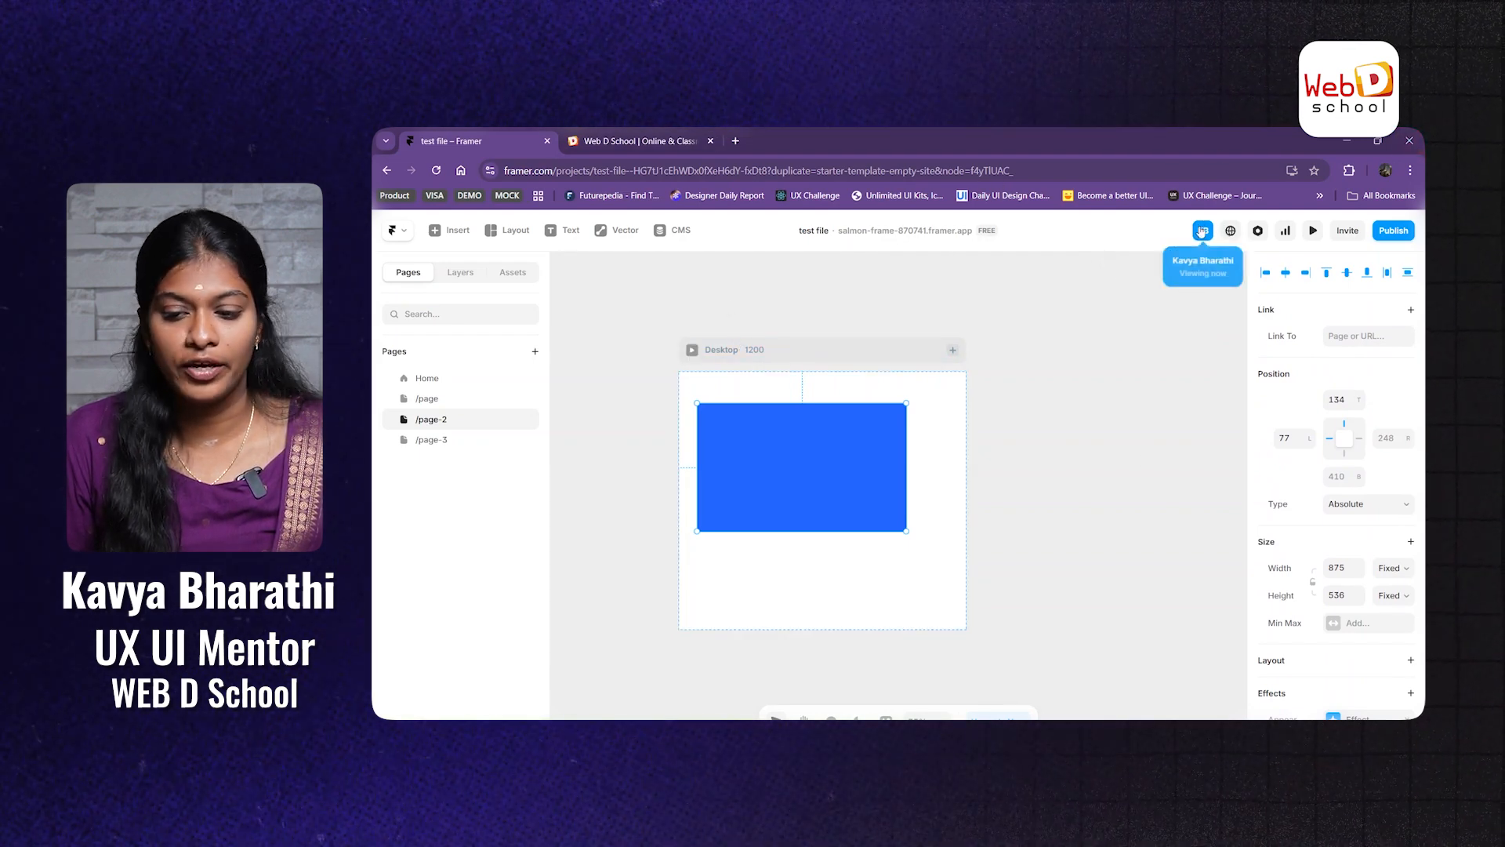
Step: View the page settings and analytics for /page-2, and return to the canvas
left_click(1257, 232)
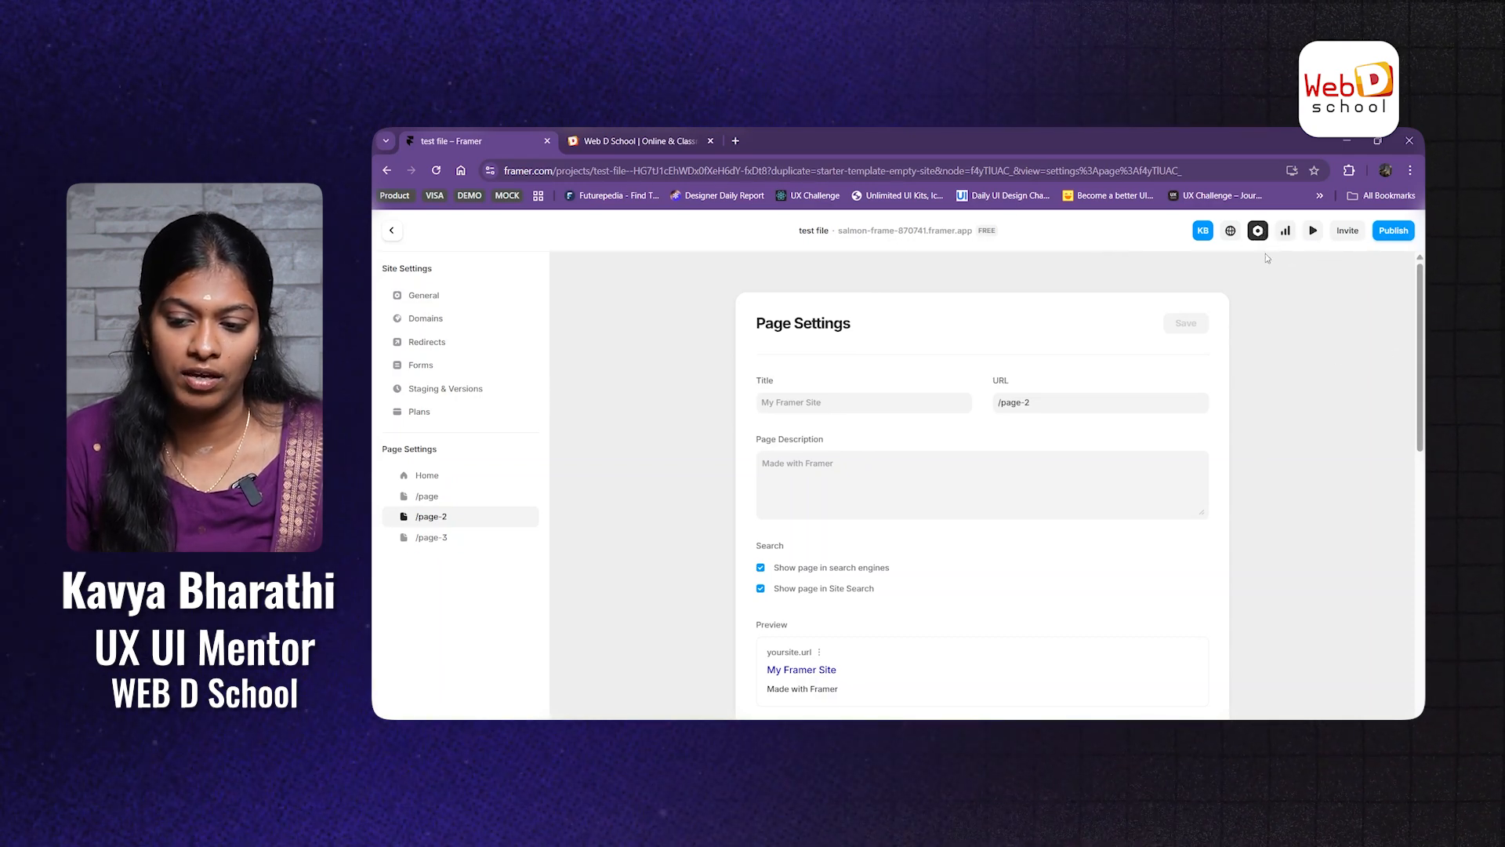
left_click(1287, 231)
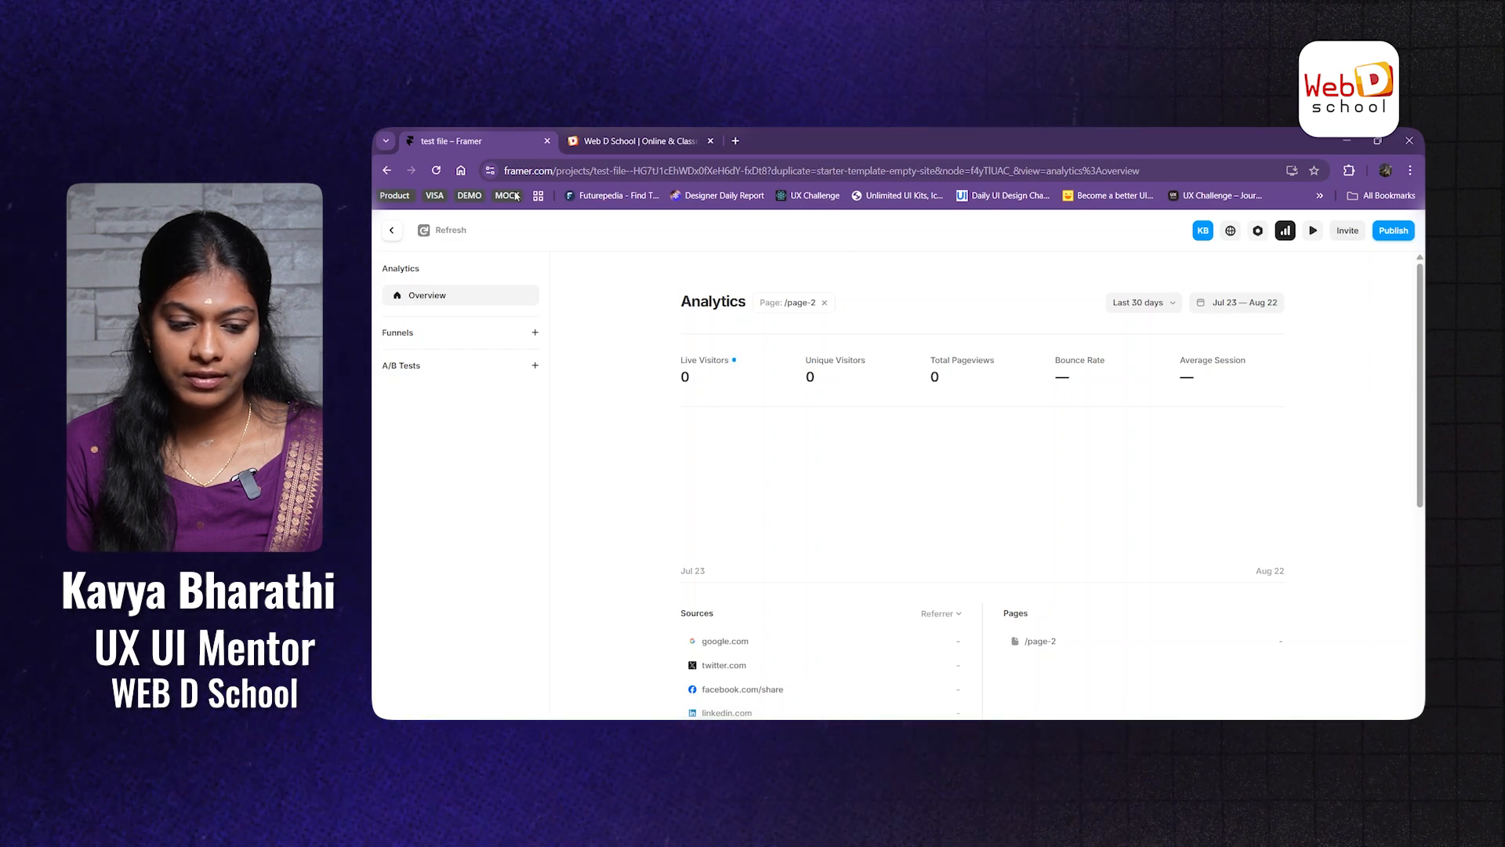
left_click(394, 233)
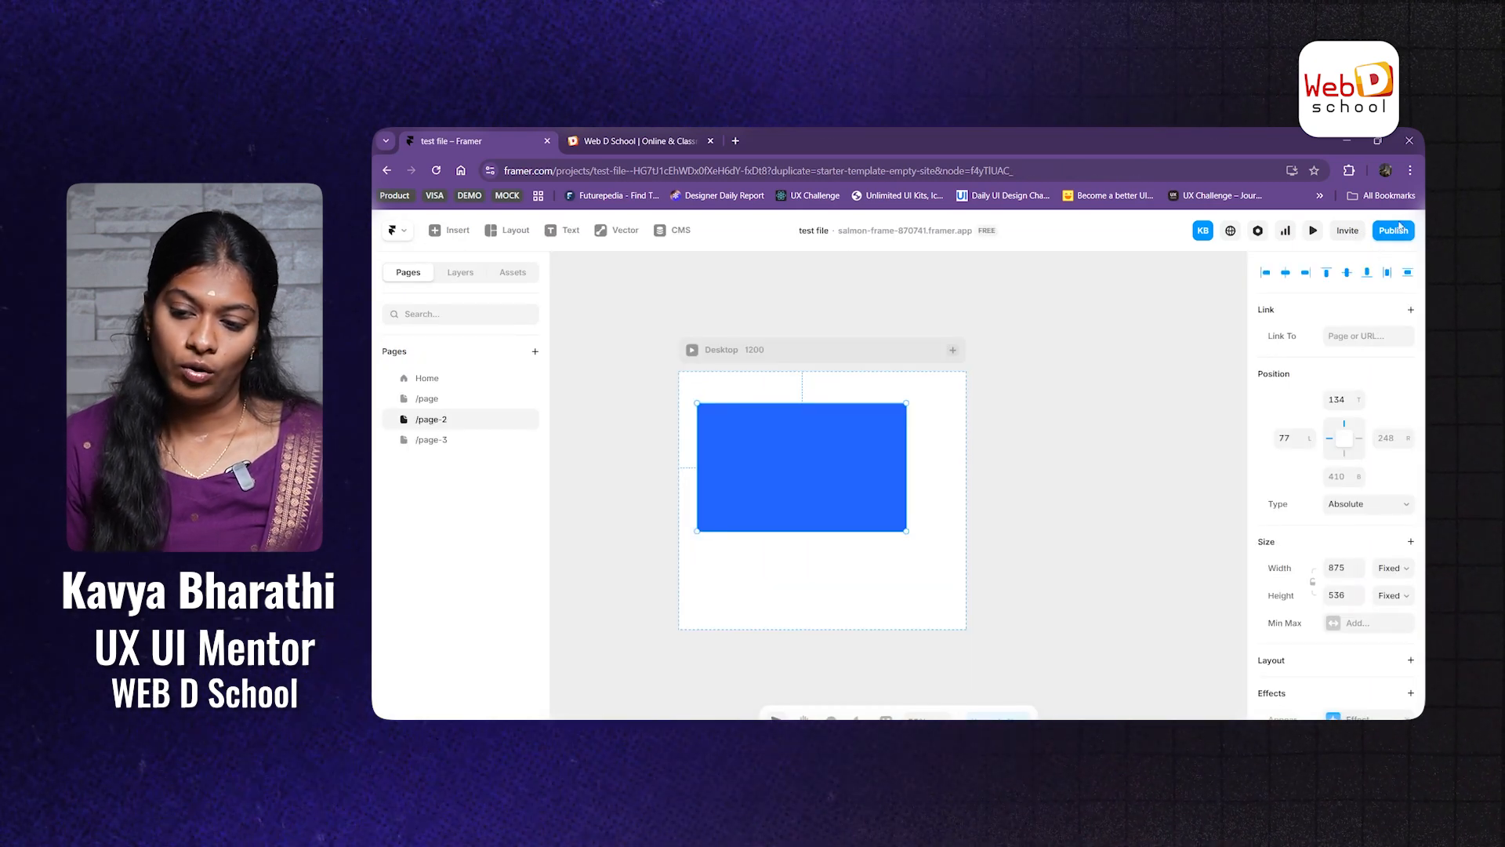
Step: Open the site's publishing options
scroll(768, 474, "down", 1)
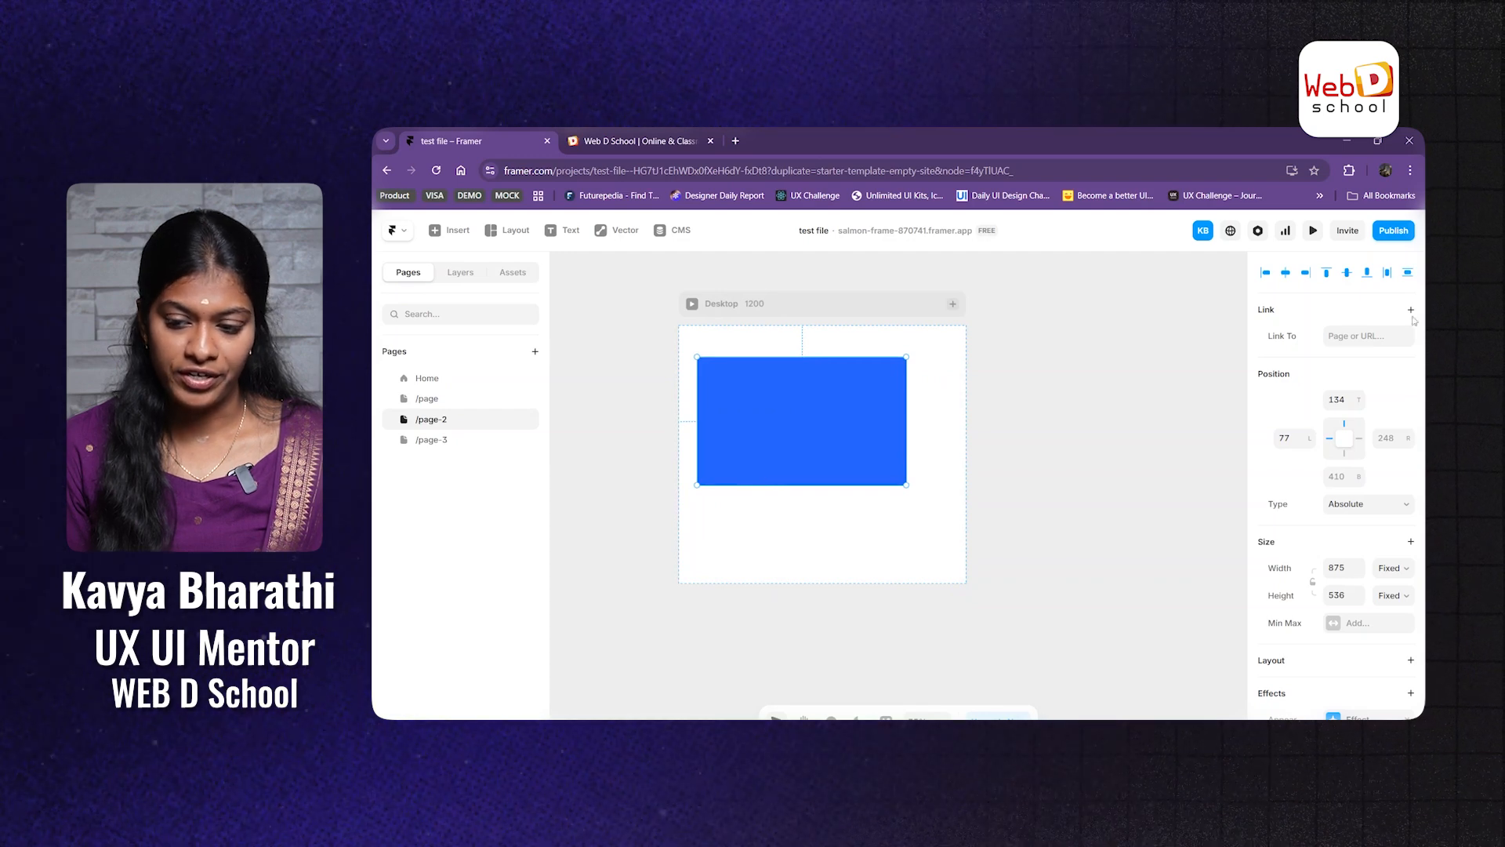
left_click(1404, 229)
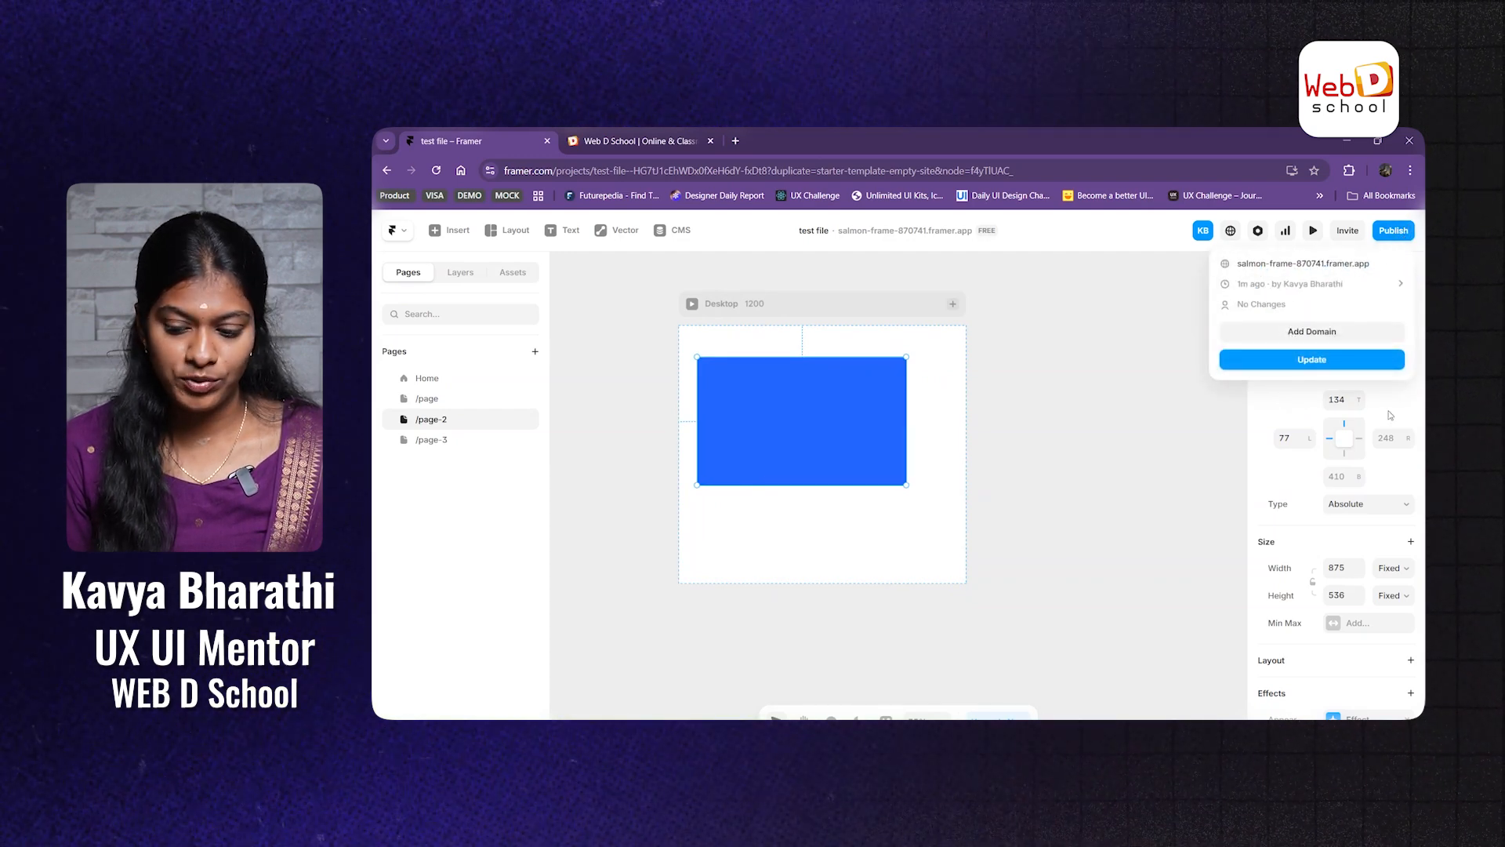
Step: Open the site's domain settings, view the published site at its base URL, and return to the domain settings
left_click(1311, 331)
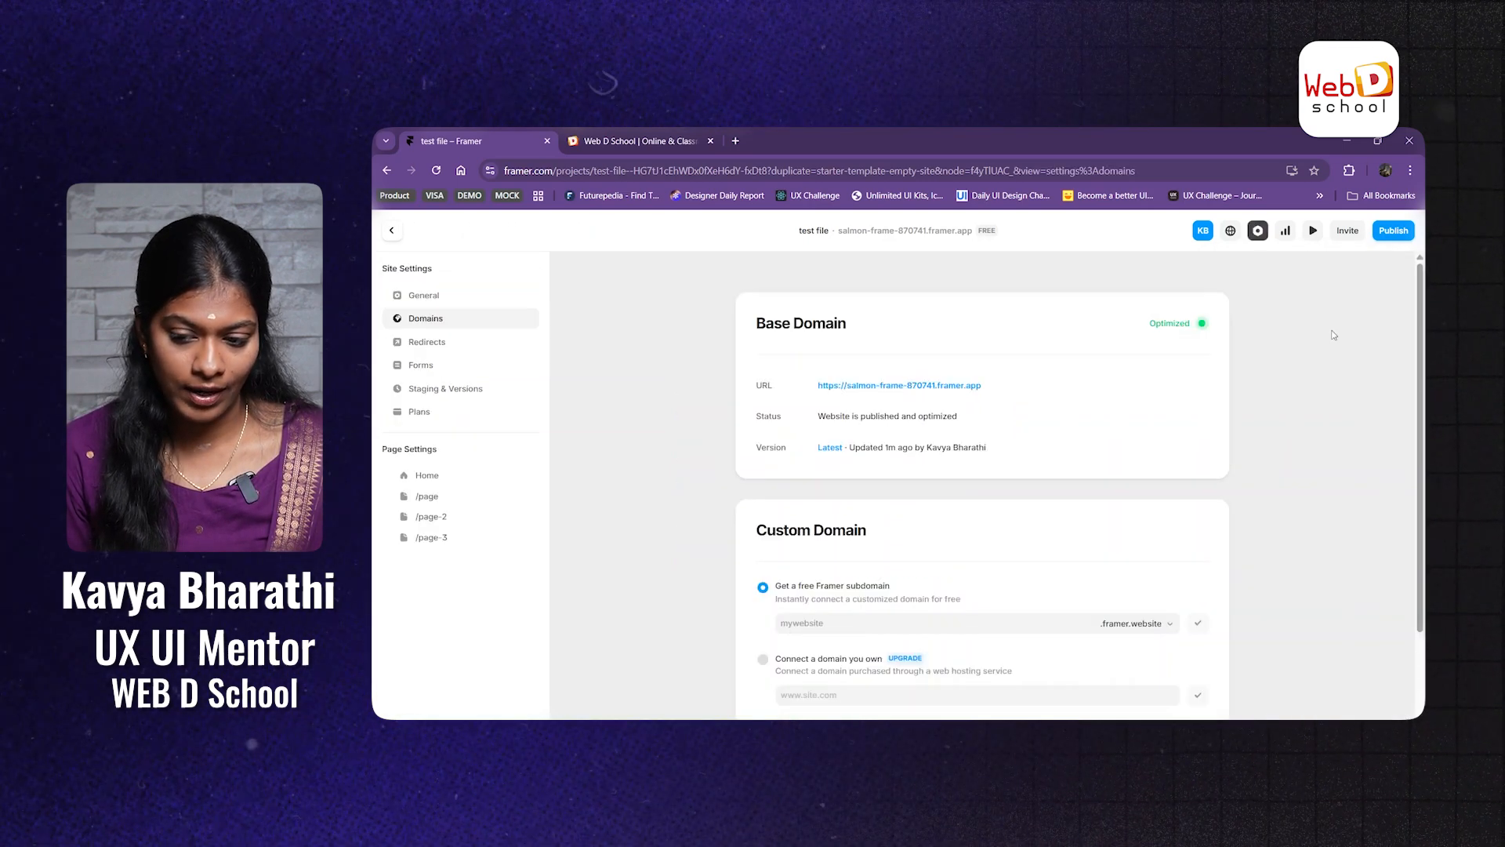
scroll(910, 452, "down", 3)
scroll(1032, 558, "up", 3)
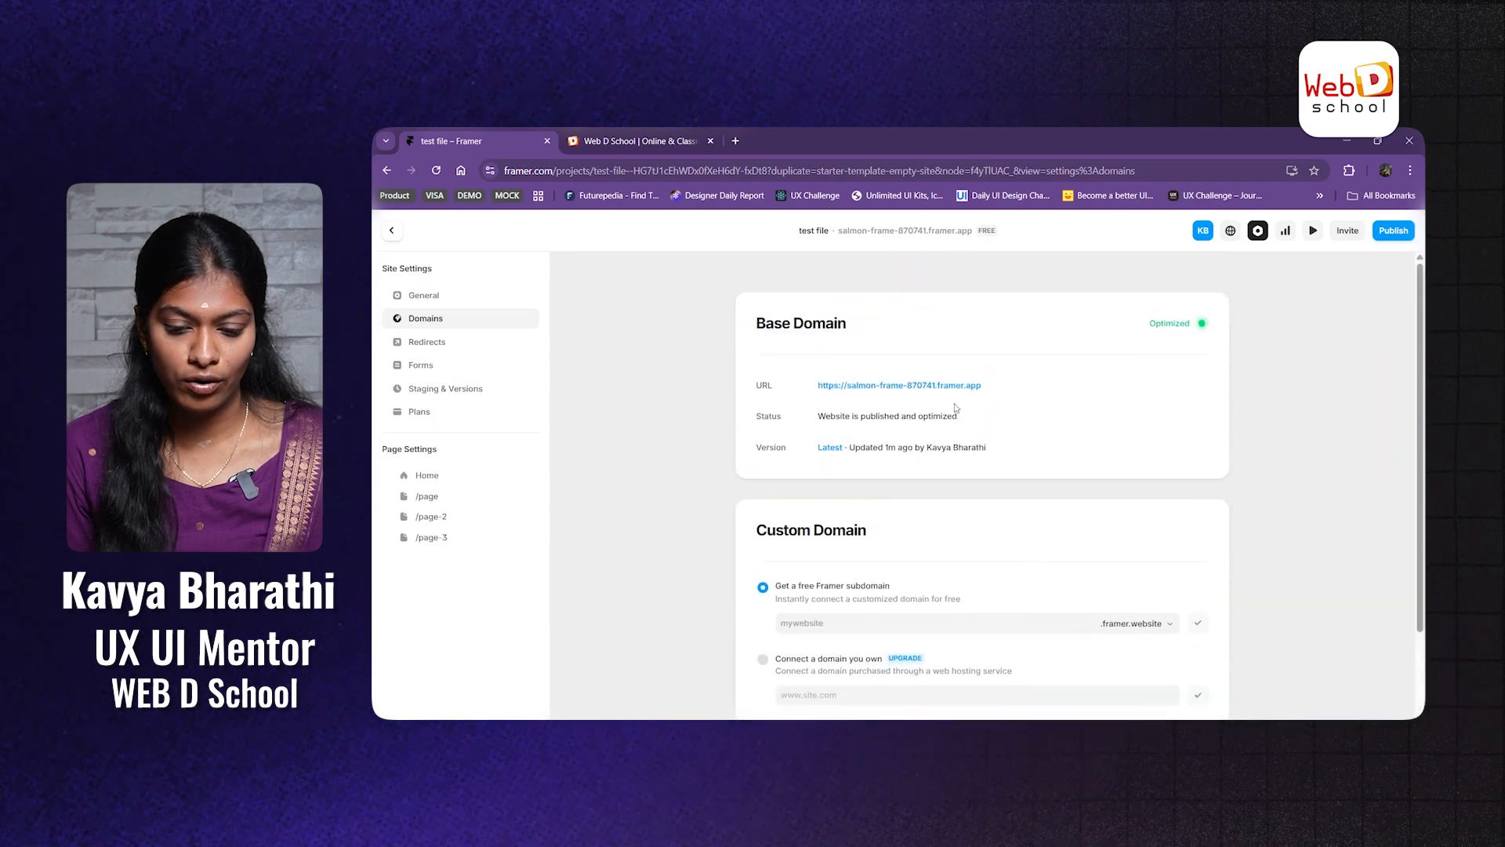
left_click(920, 384)
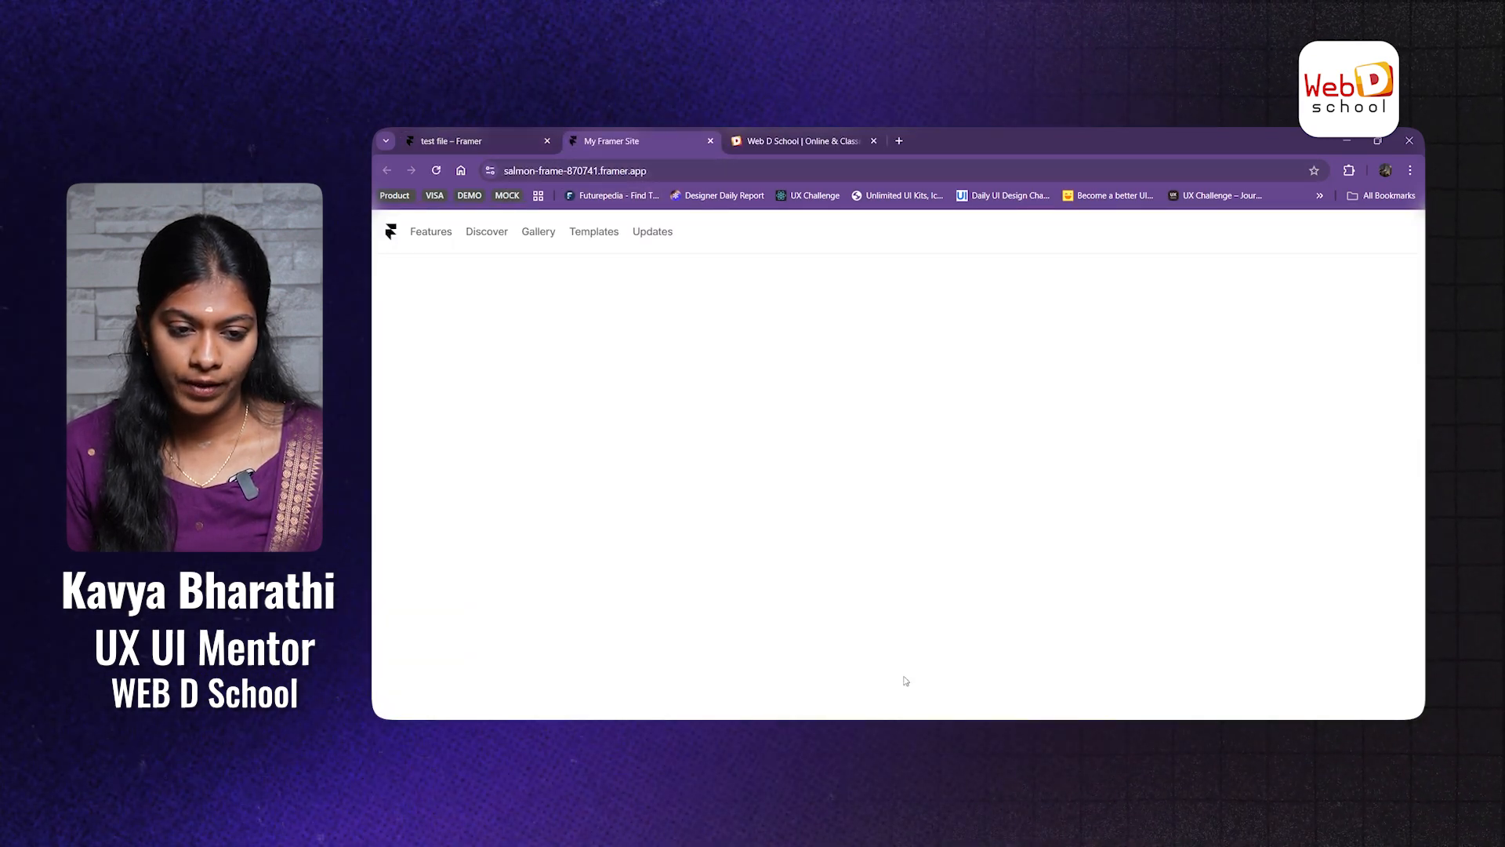
left_click(460, 135)
left_click(675, 134)
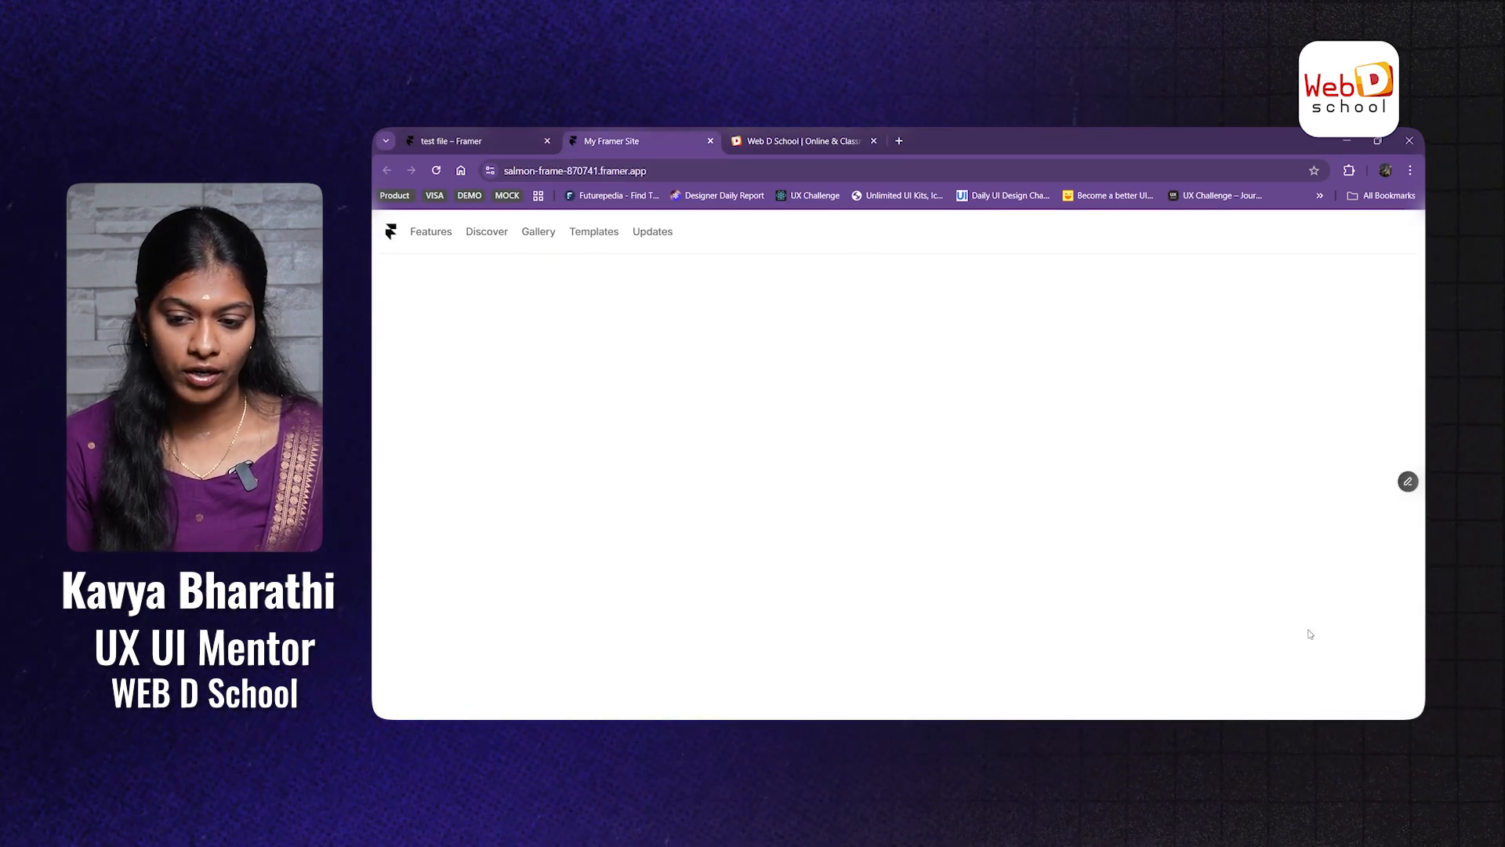
left_click(415, 134)
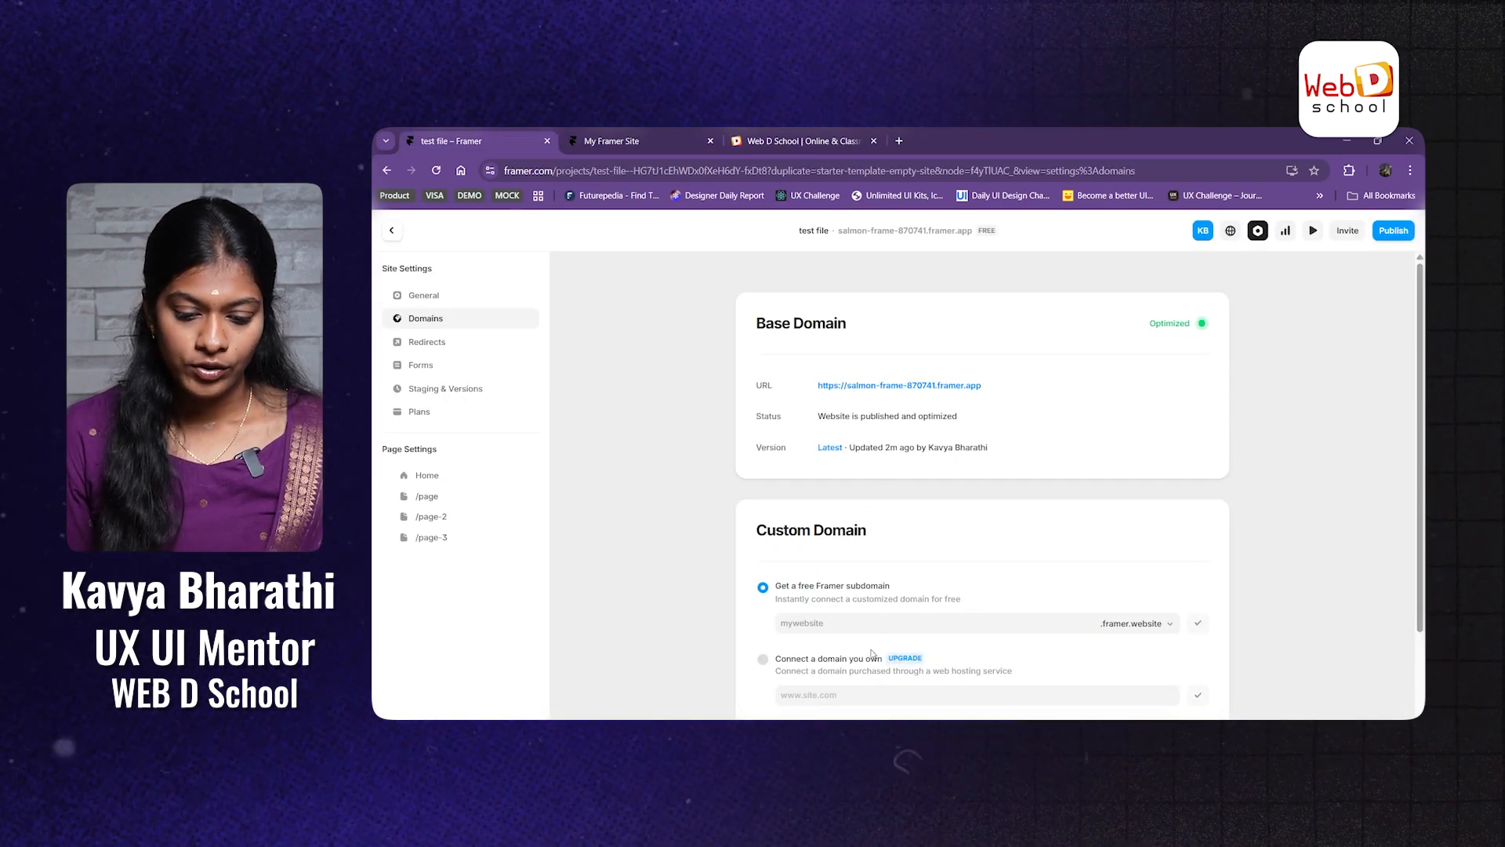
Step: Examine the custom domain options, including the available endings for a free Framer subdomain
scroll(801, 394, "down", 2)
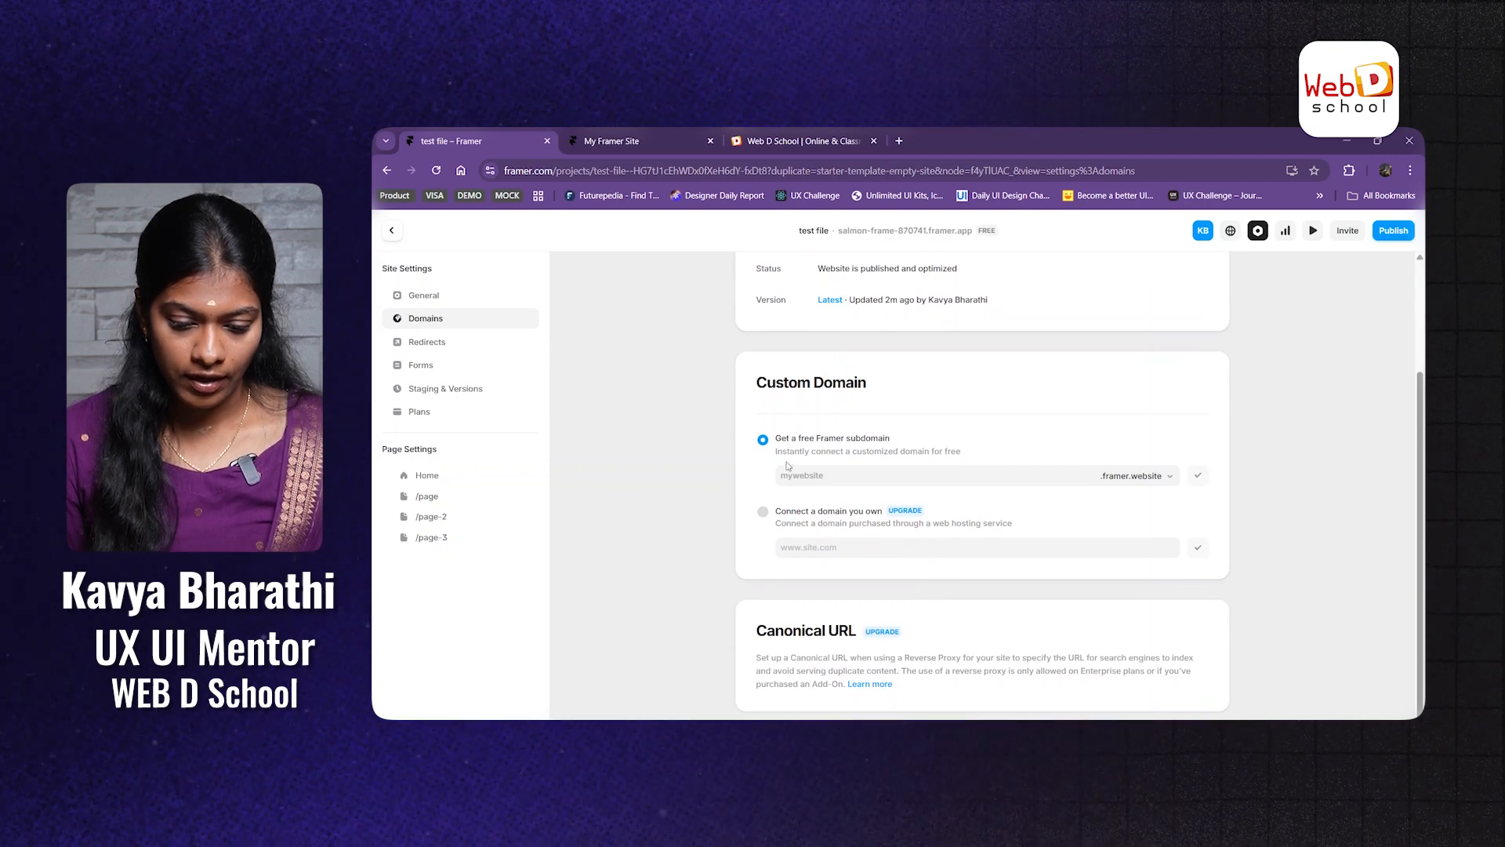
left_click(1169, 476)
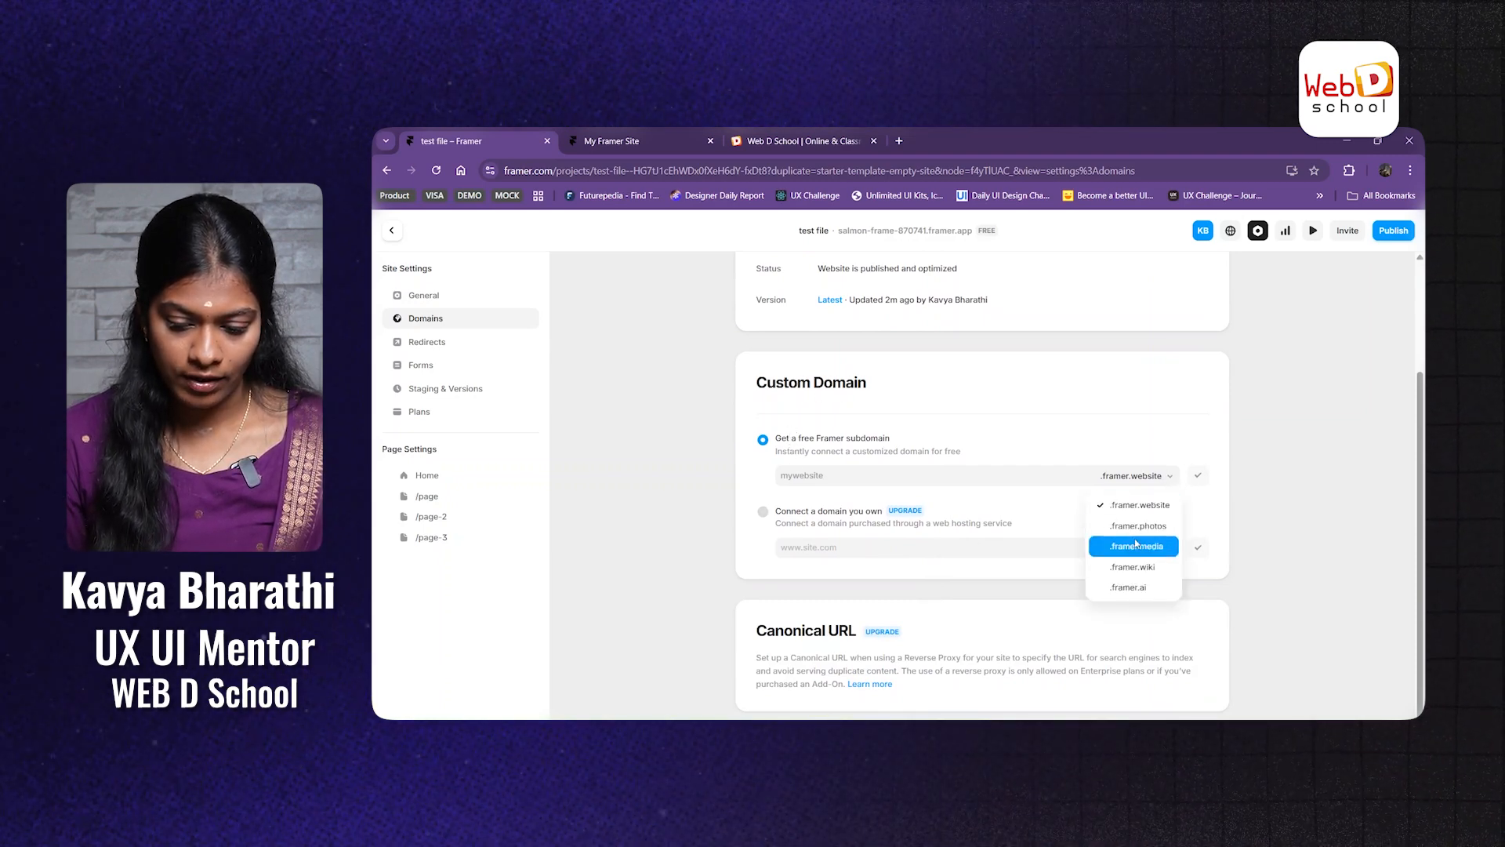
scroll(1145, 580, "up", 1)
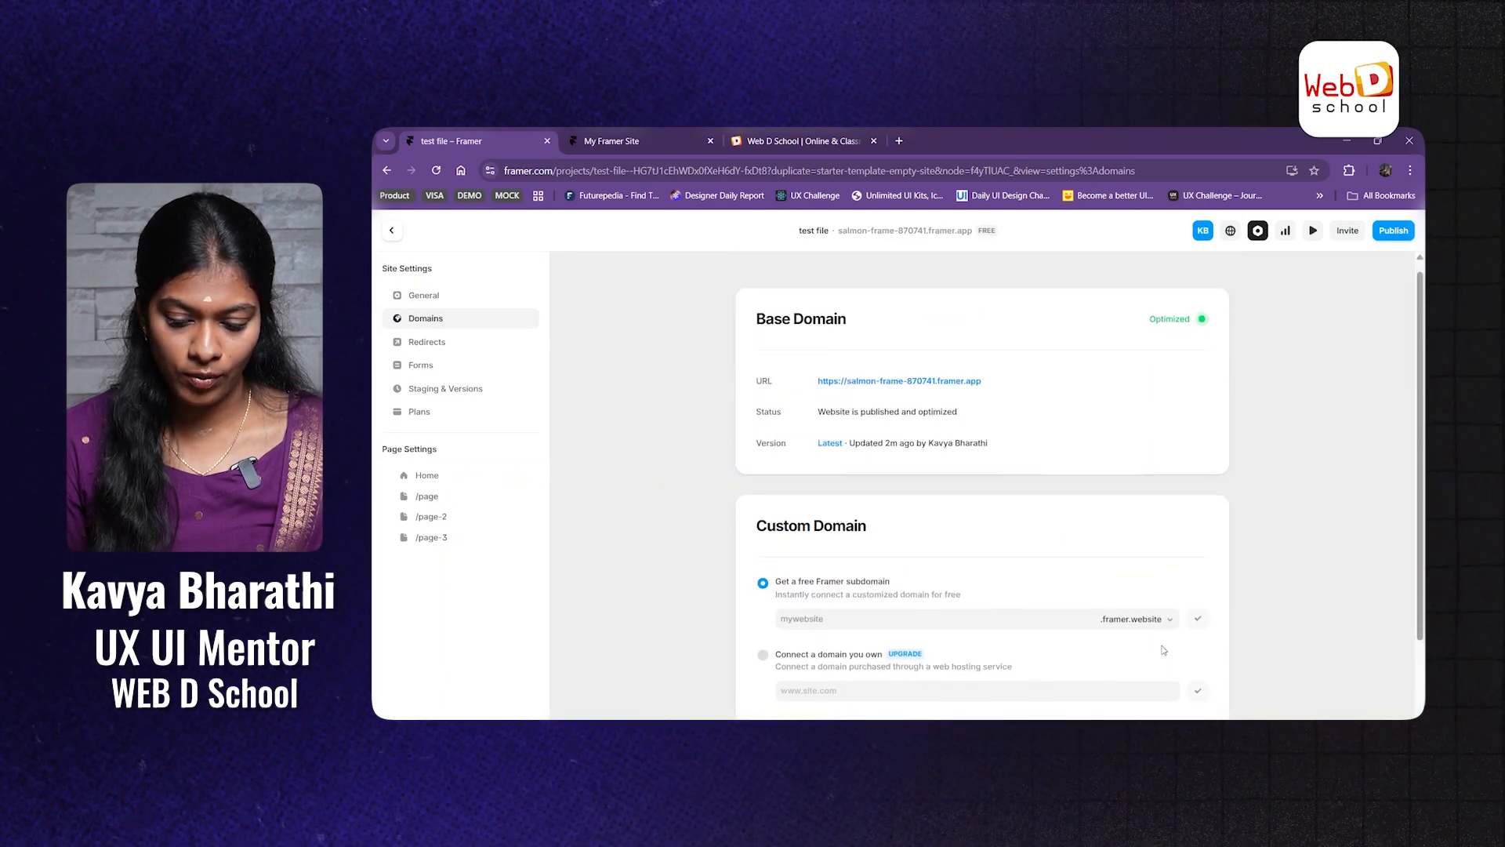
scroll(1173, 516, "down", 1)
left_click(1170, 487)
scroll(1089, 492, "up", 1)
scroll(927, 518, "down", 1)
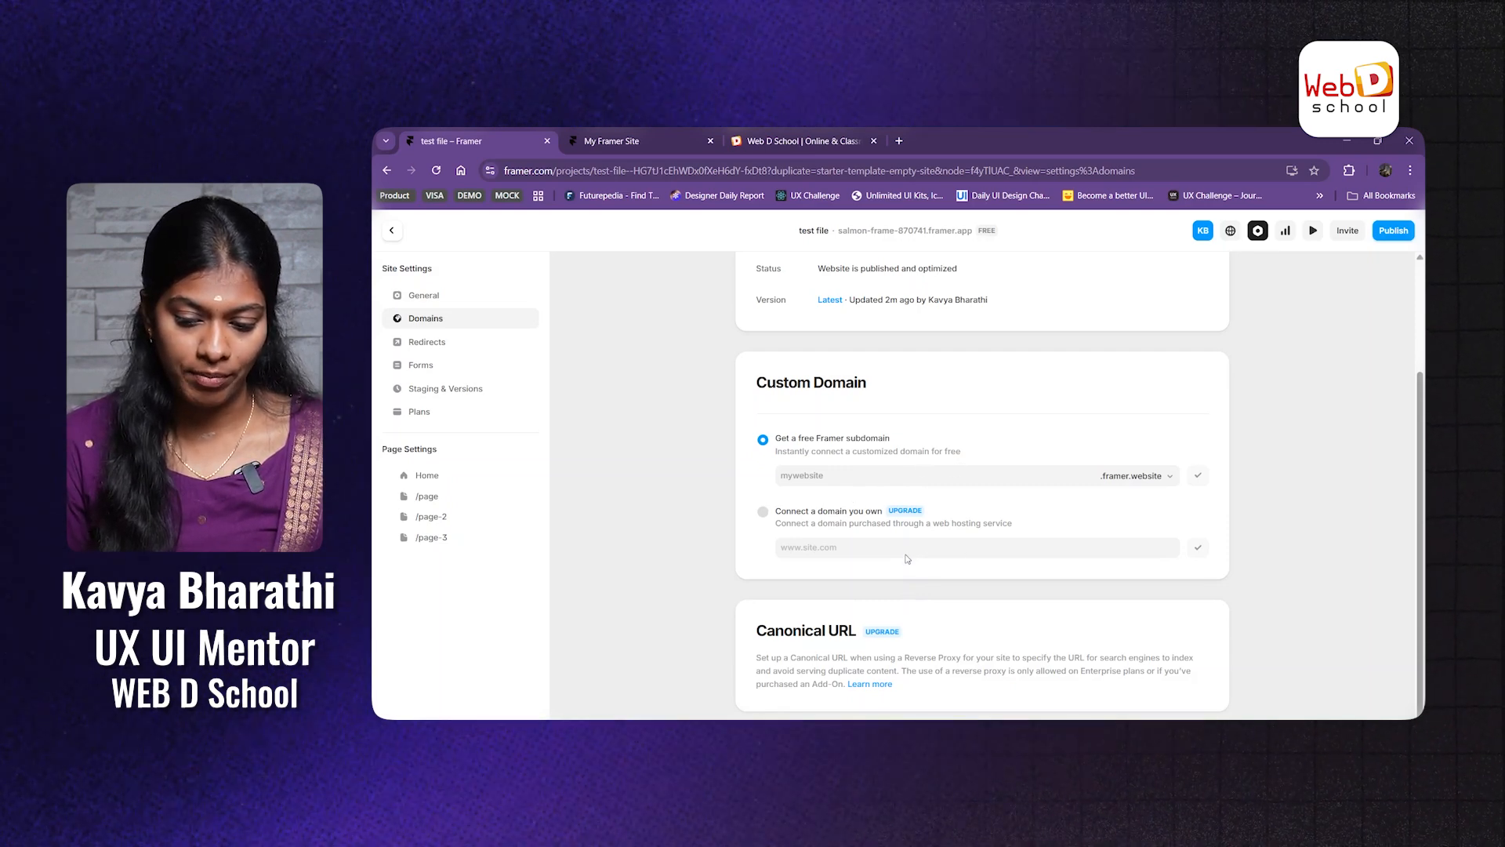
scroll(911, 565, "up", 2)
scroll(910, 564, "up", 1)
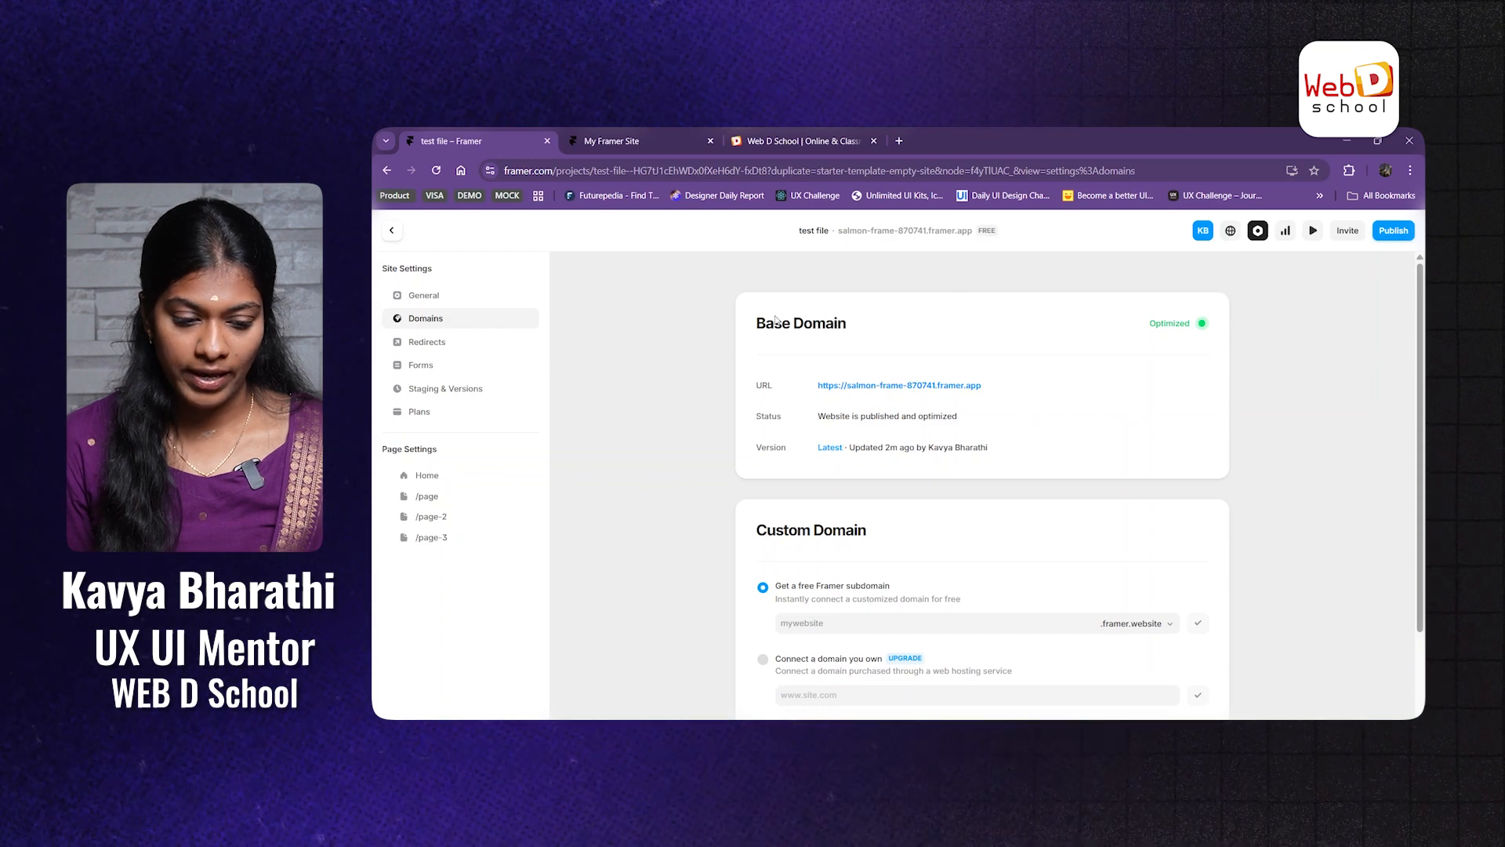
Step: View the Redirects, Forms, Staging & Versions, Plans and General site settings, and return to the canvas
left_click(431, 344)
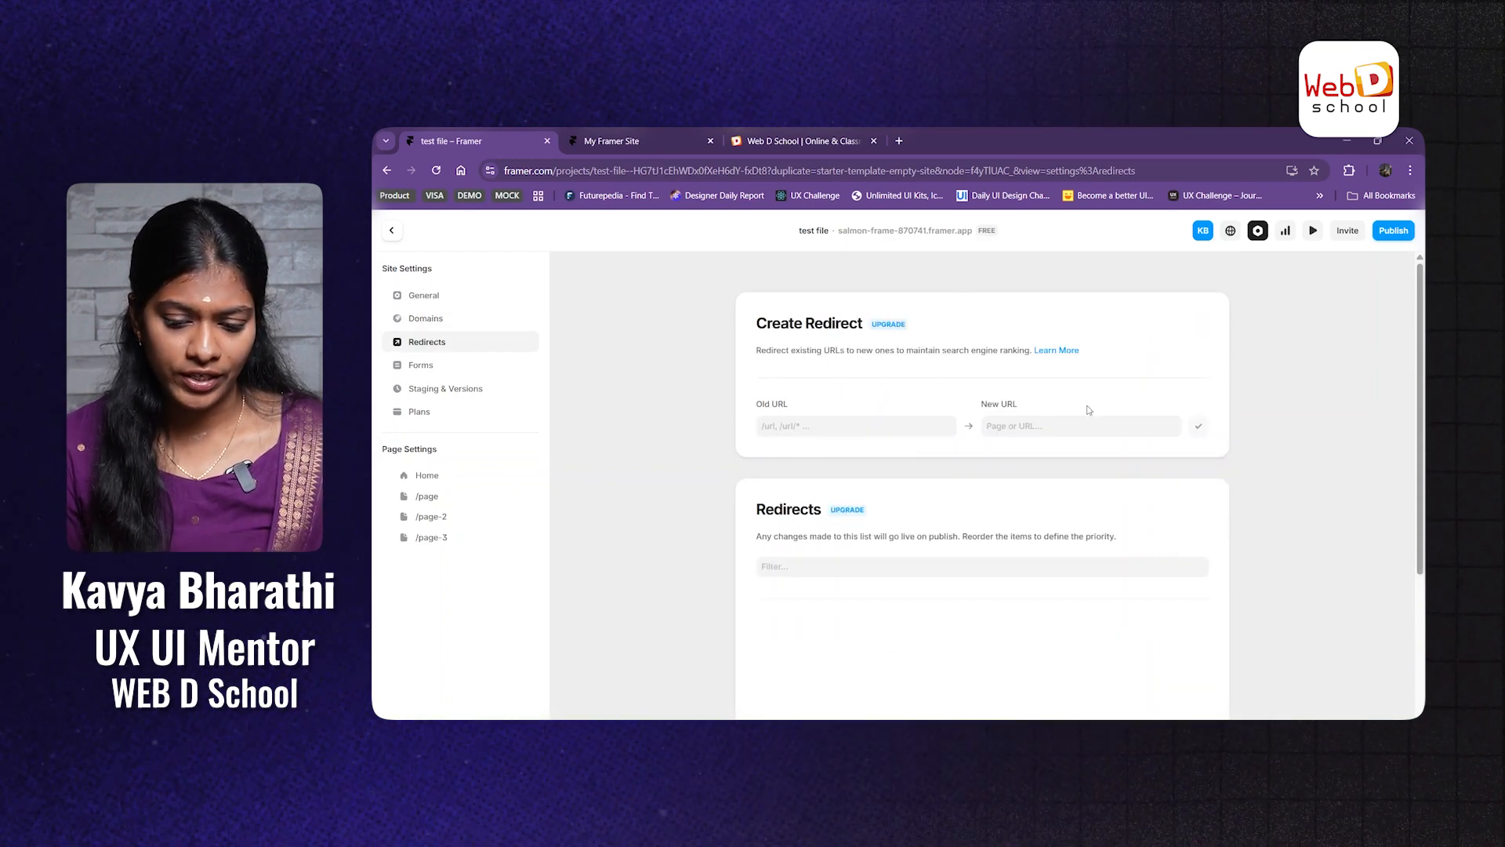
left_click(421, 365)
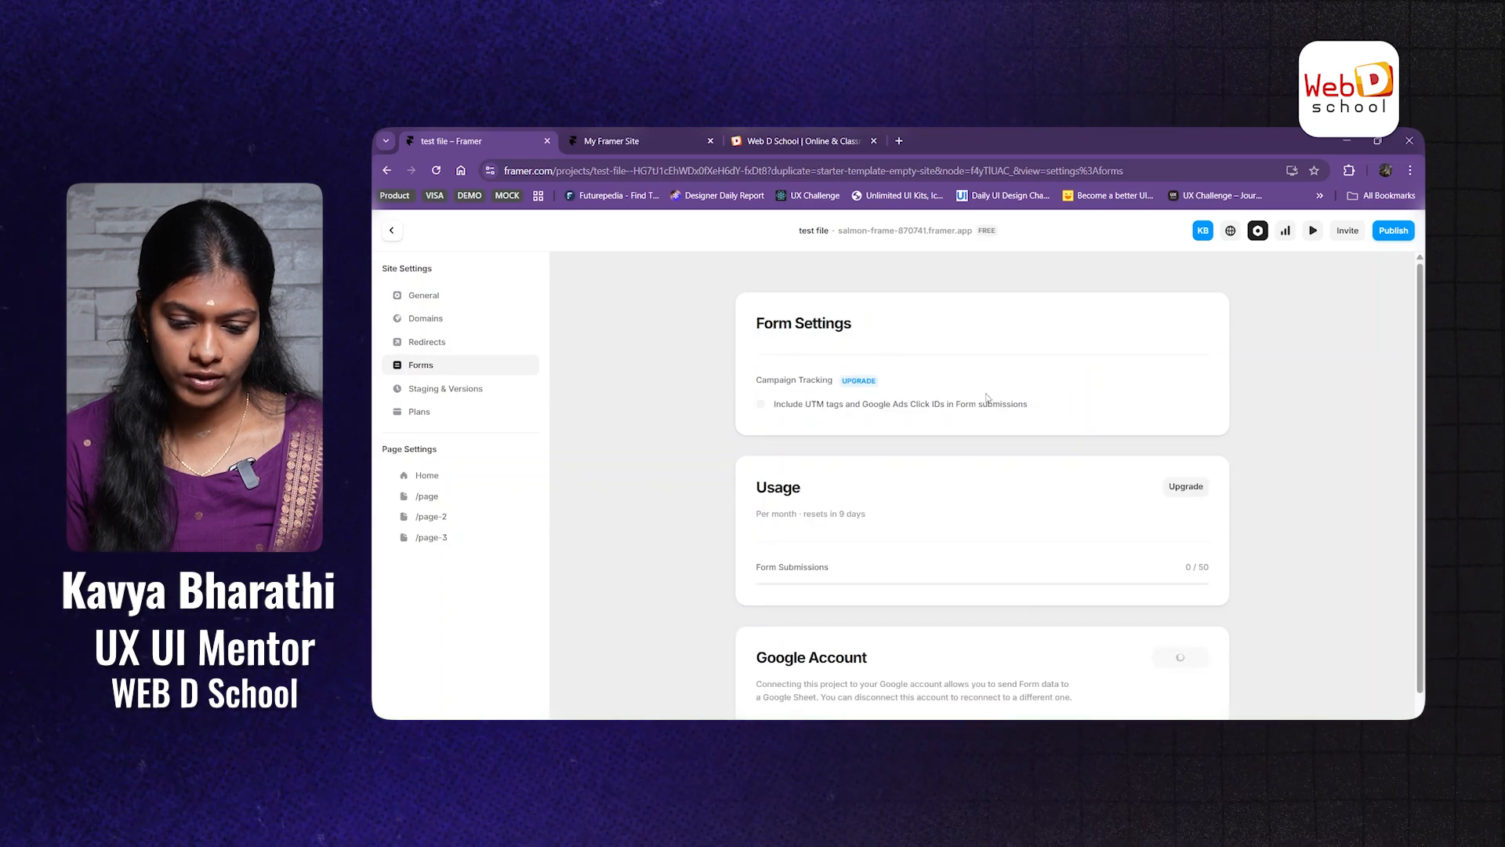
left_click(446, 388)
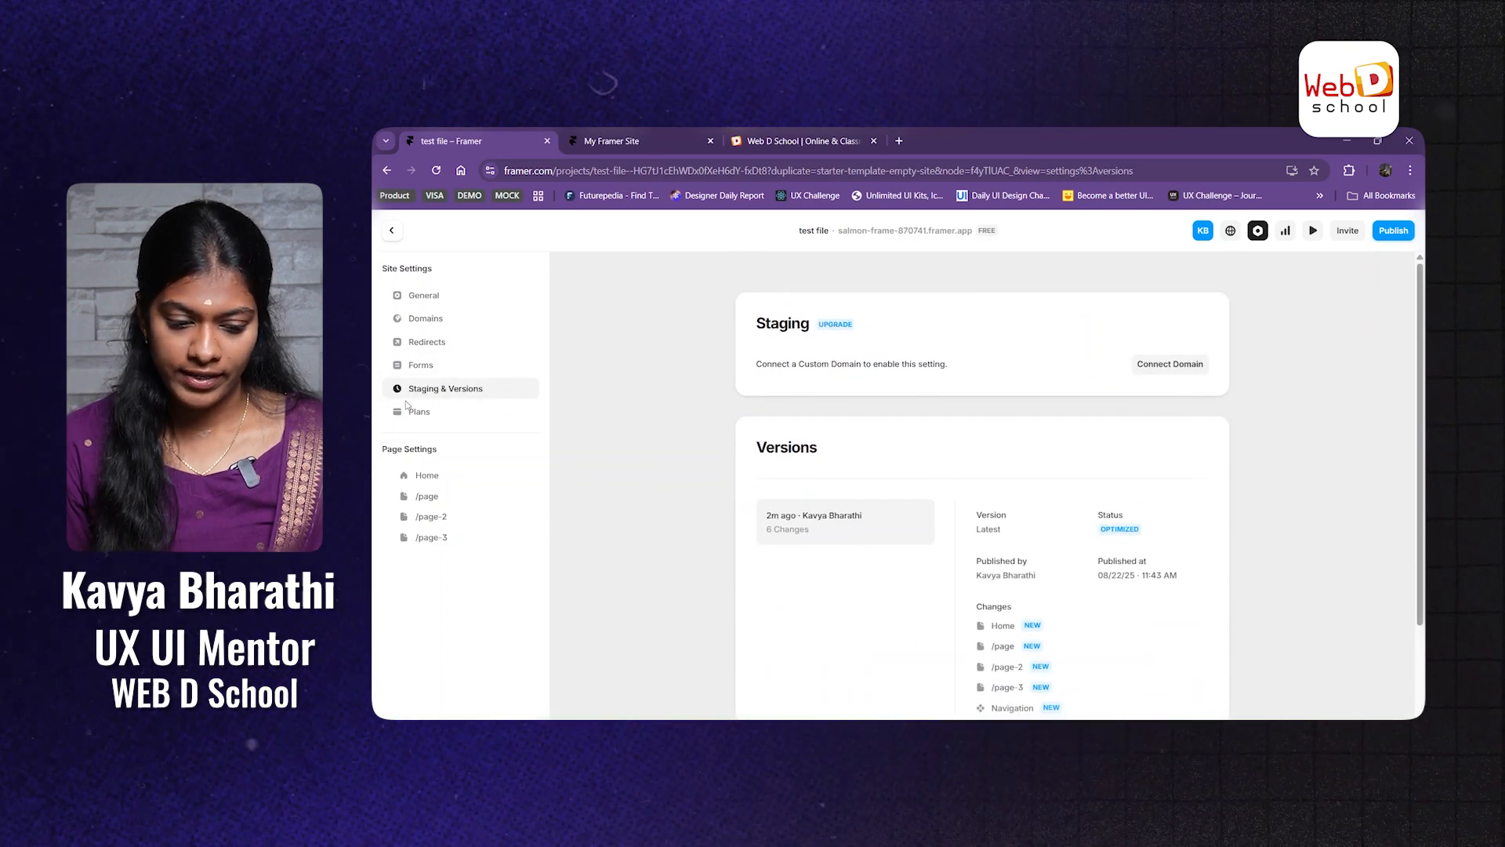
left_click(419, 412)
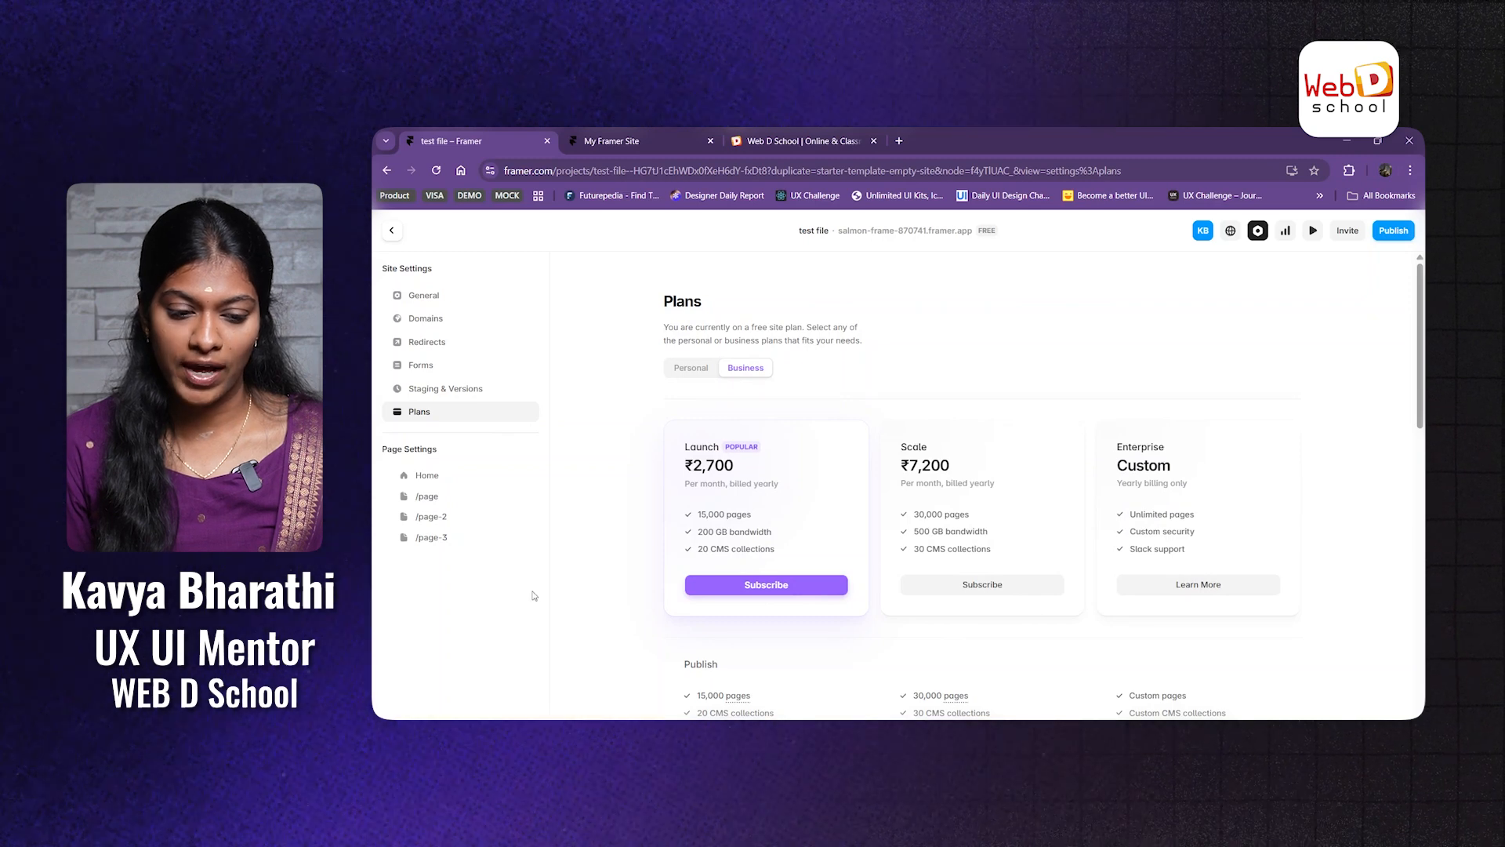
left_click(424, 297)
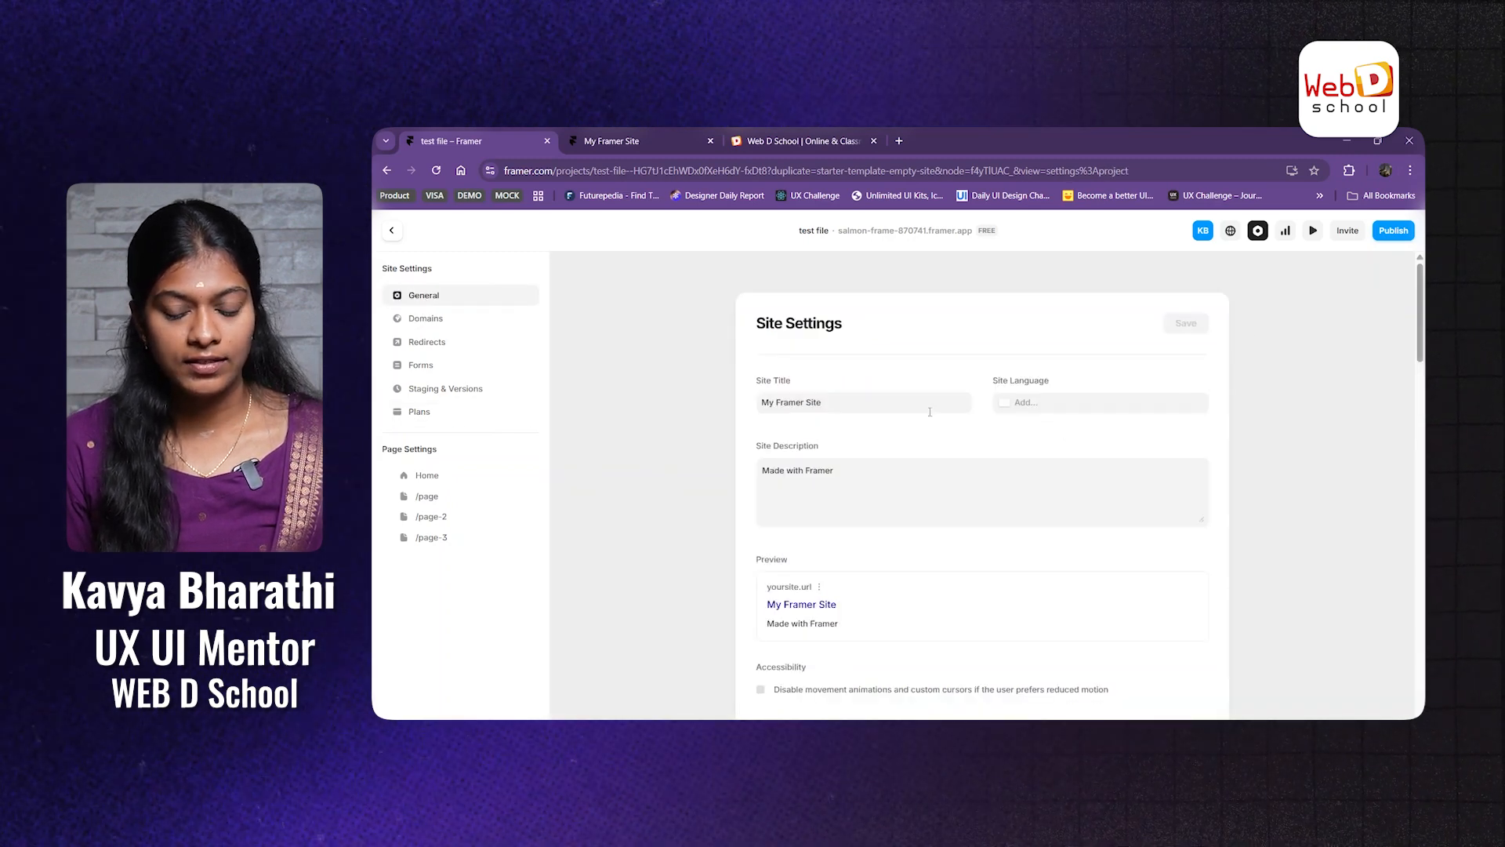
left_click(389, 232)
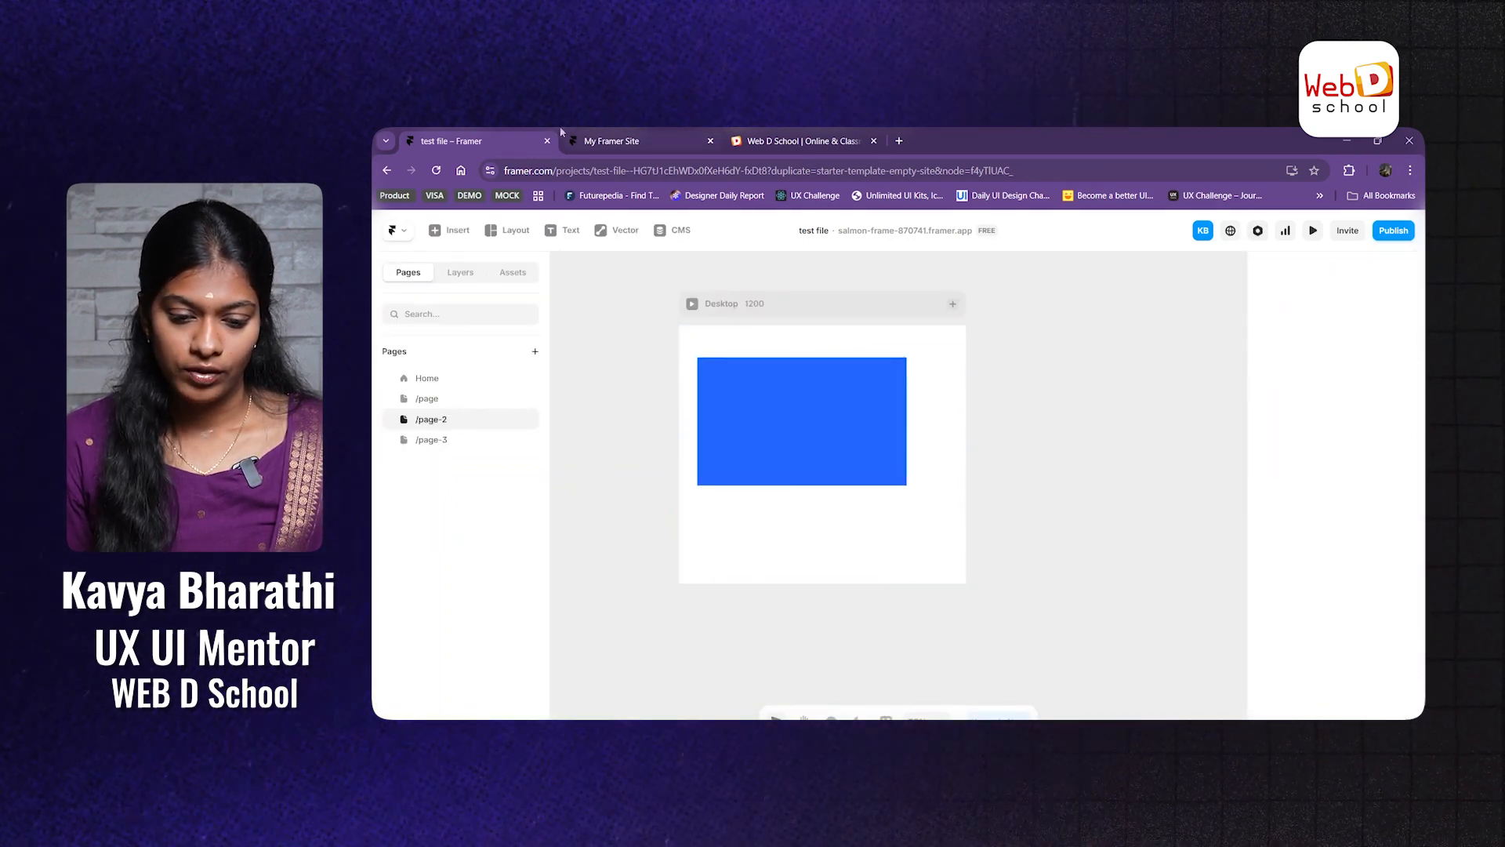
Step: Close the open Landio project copy and Landio template page in the browser
left_click(899, 141)
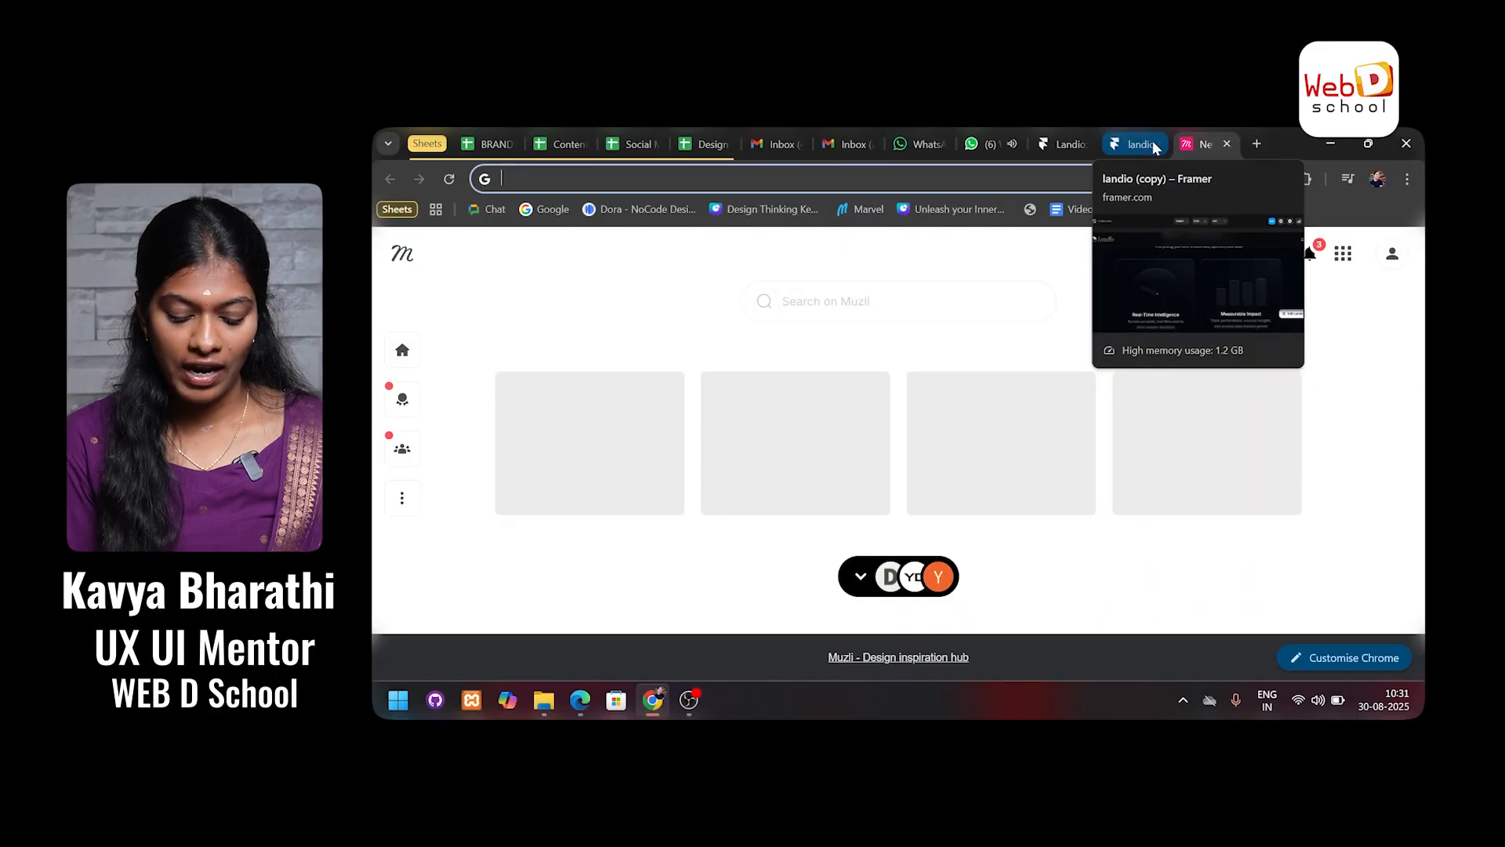
left_click(1162, 141)
left_click(1155, 143)
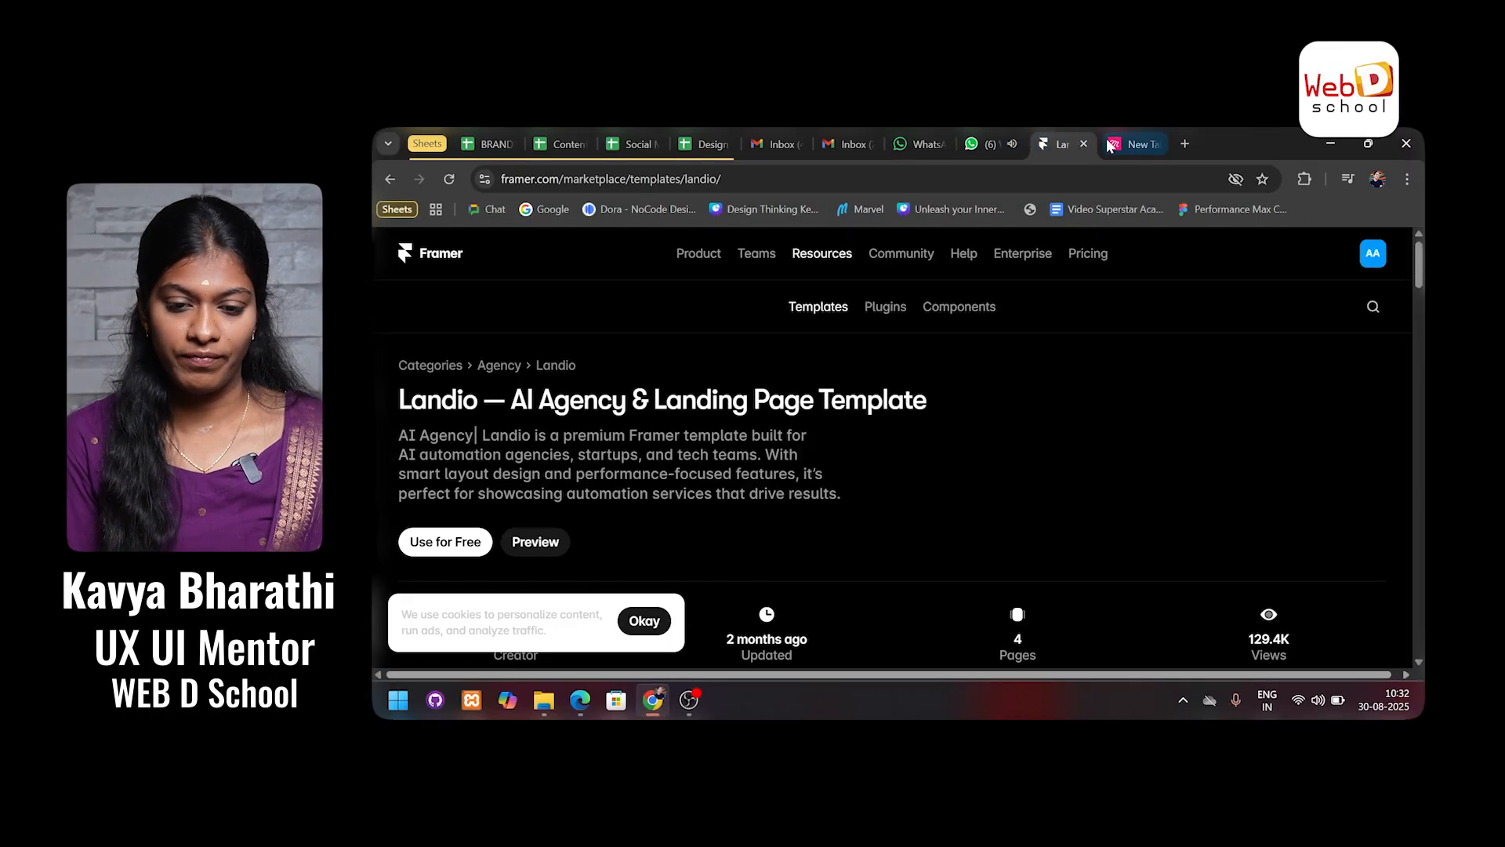
left_click(1084, 143)
Step: Search Google for "framer templates" and open the Framer Marketplace templates page
left_click(802, 182)
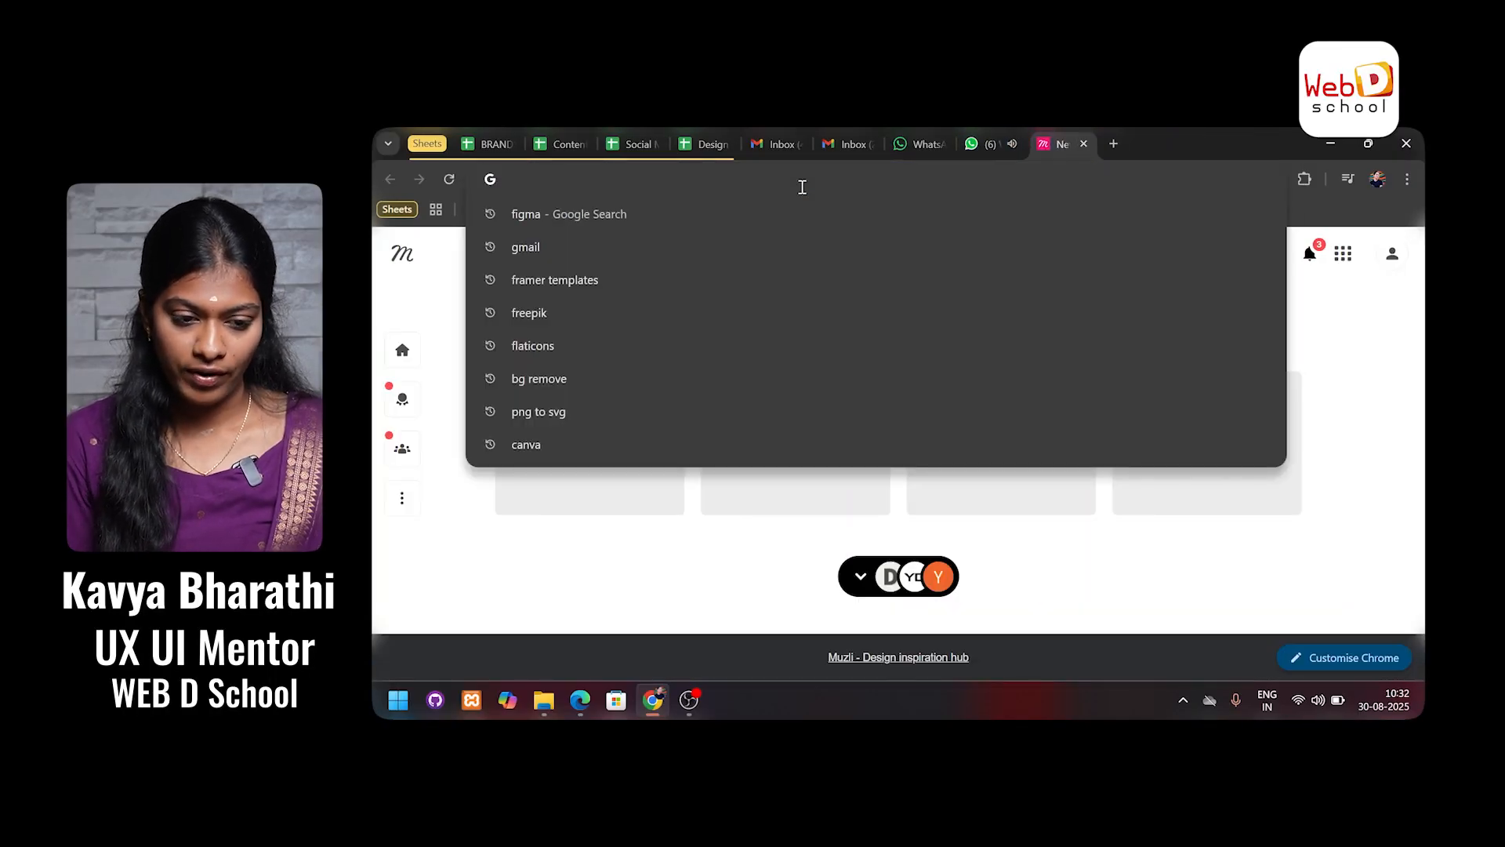
type("framer tem")
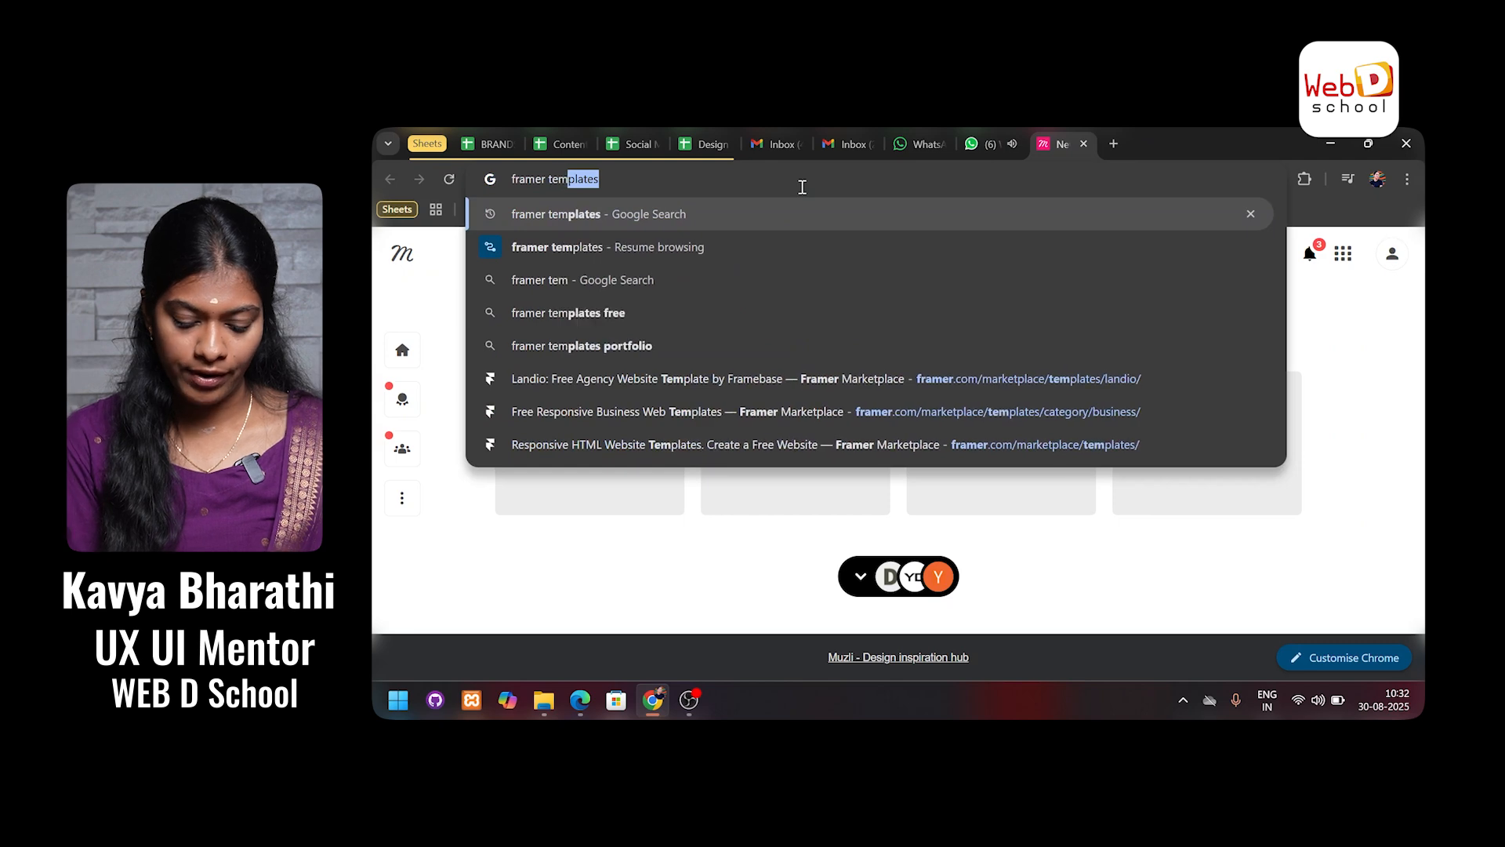
type("plates")
key("Return")
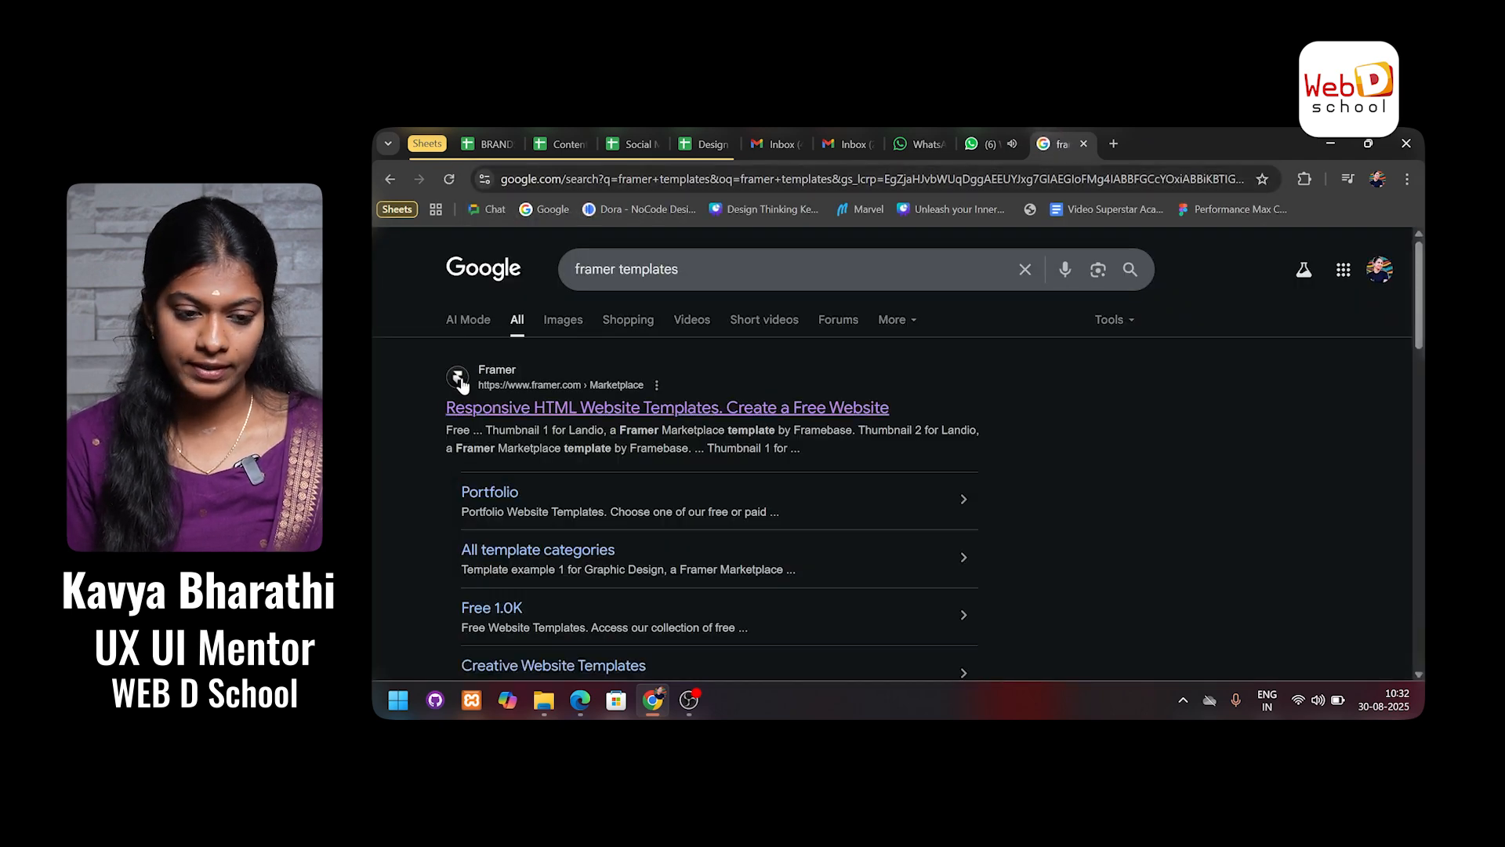
left_click(547, 410)
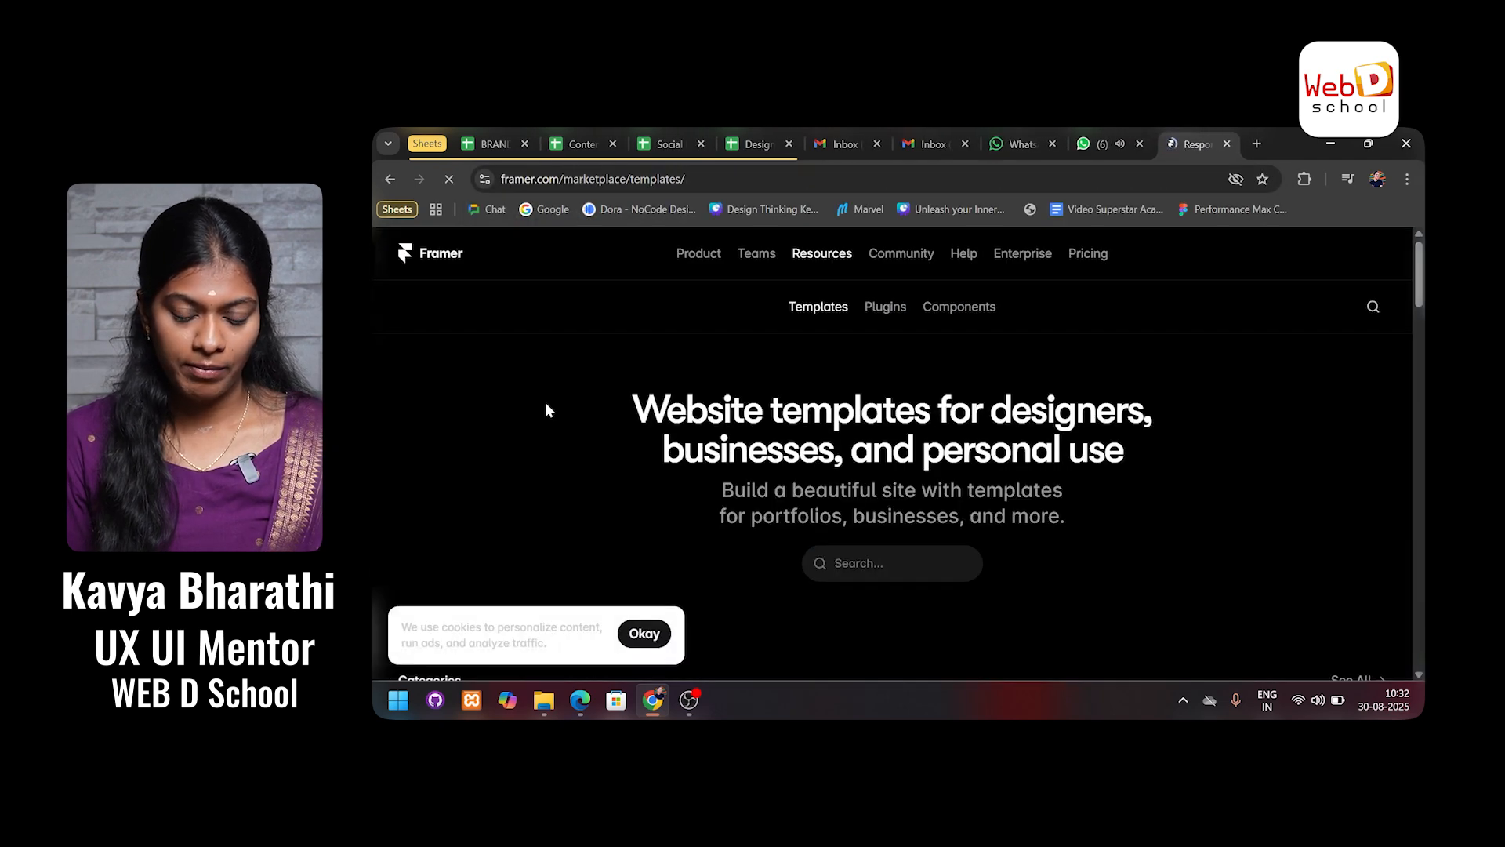
Step: Browse the marketplace templates and copy the free Portfolite template into a new project
scroll(820, 480, "down", 5)
scroll(823, 489, "down", 15)
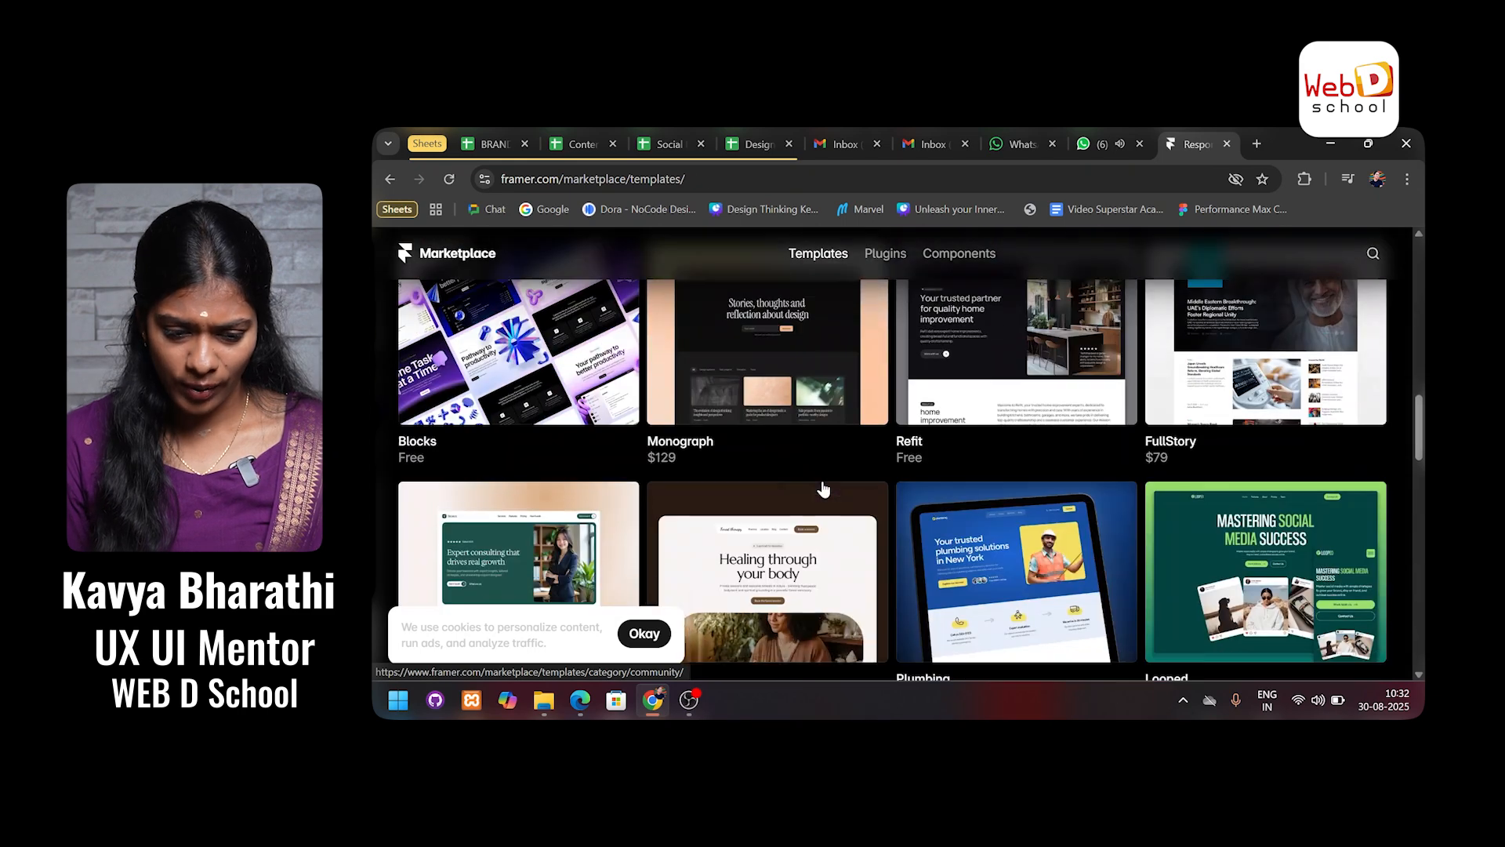
scroll(822, 487, "down", 3)
scroll(822, 487, "up", 6)
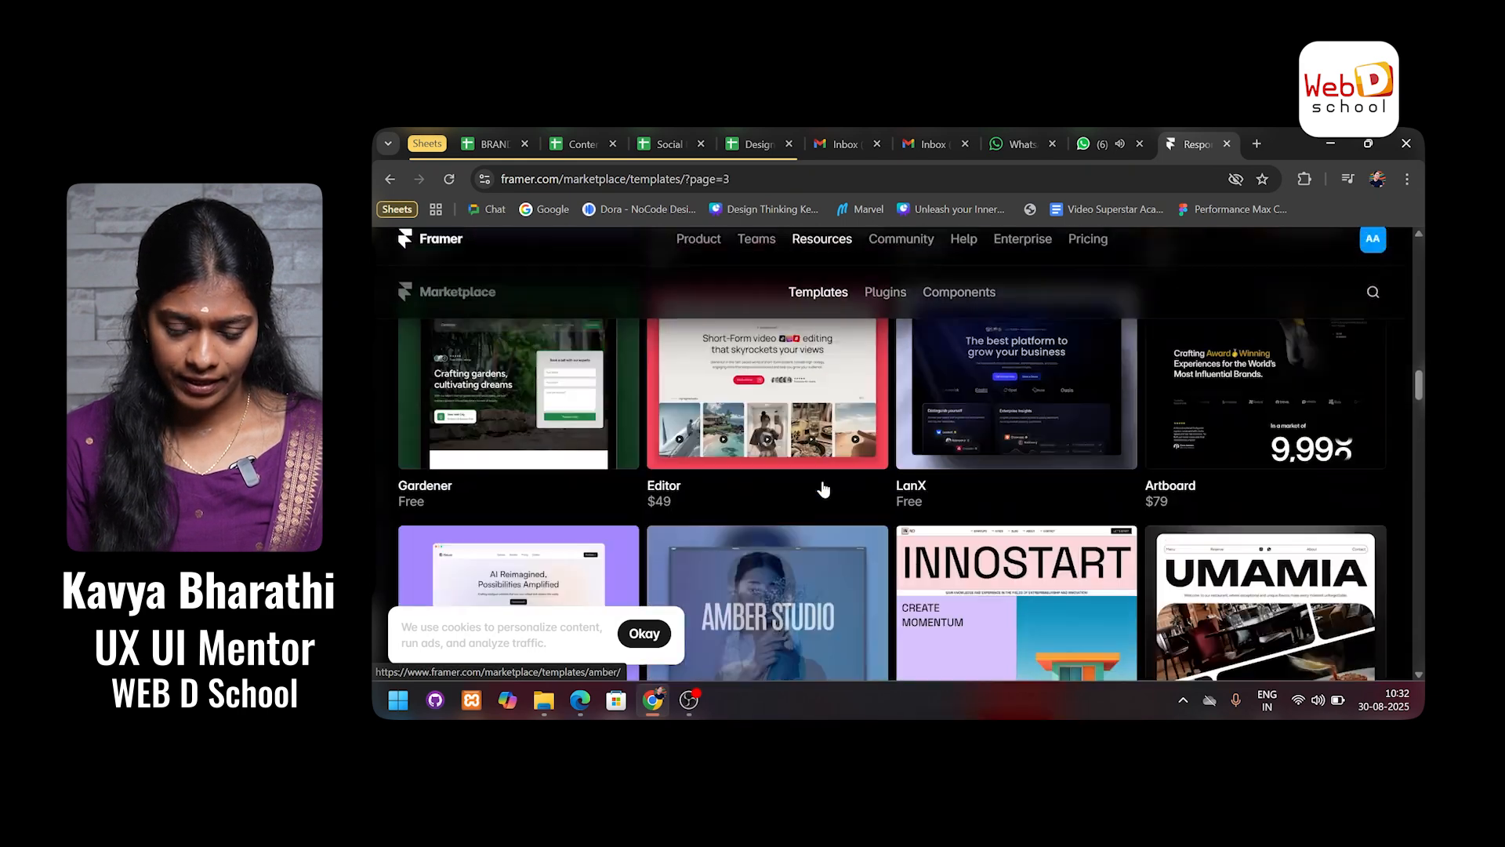
left_click(990, 469)
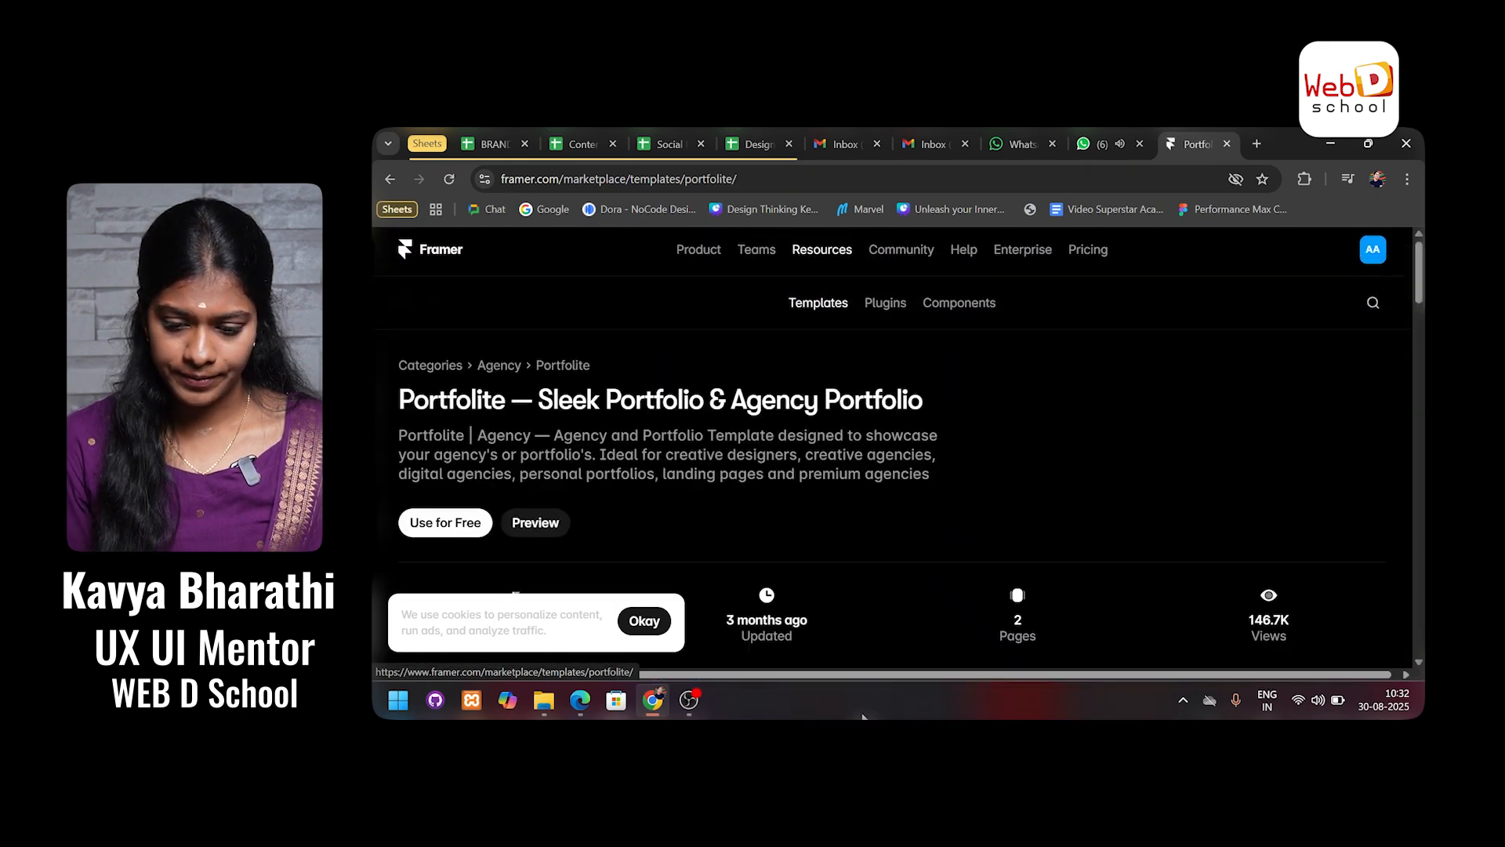
left_click(463, 525)
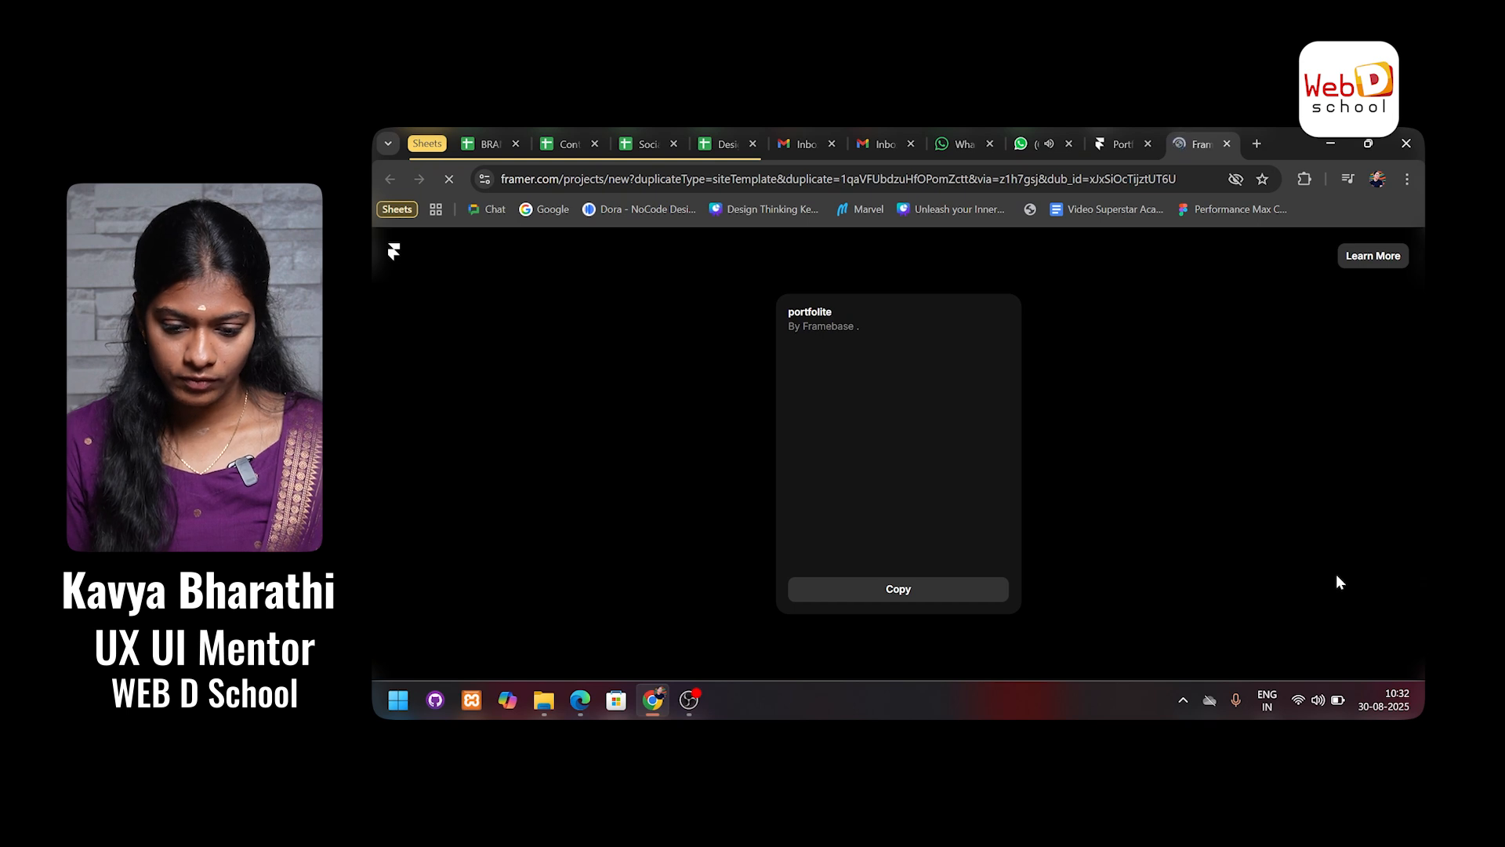
left_click(962, 597)
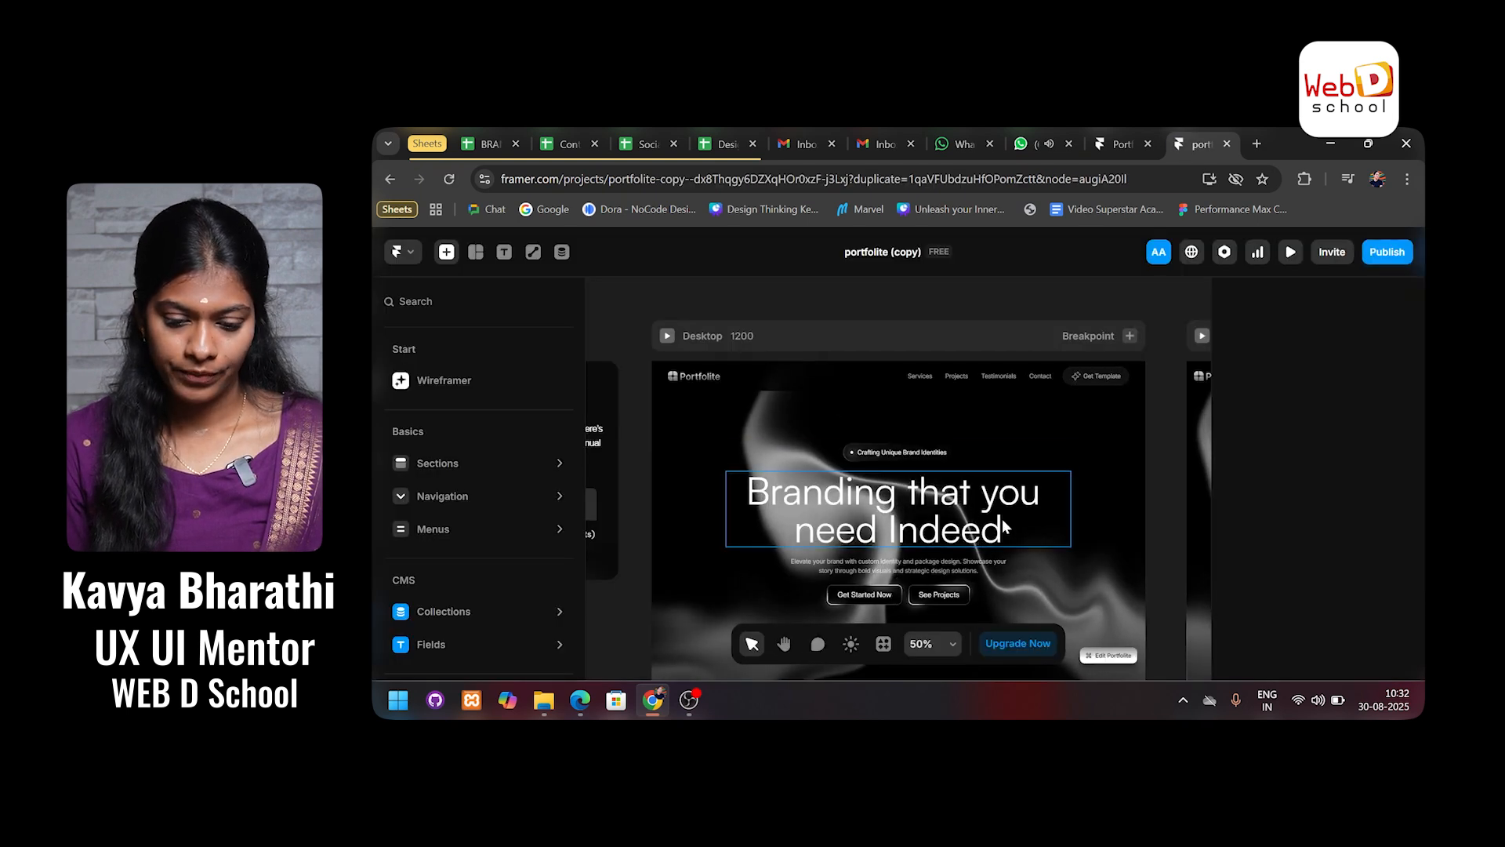
Step: Replace the hero heading in the Desktop breakpoint of the Home page with "Welcome to Framer"
scroll(1004, 525, "down", 2)
key("space")
left_click_drag(1147, 495, 872, 496)
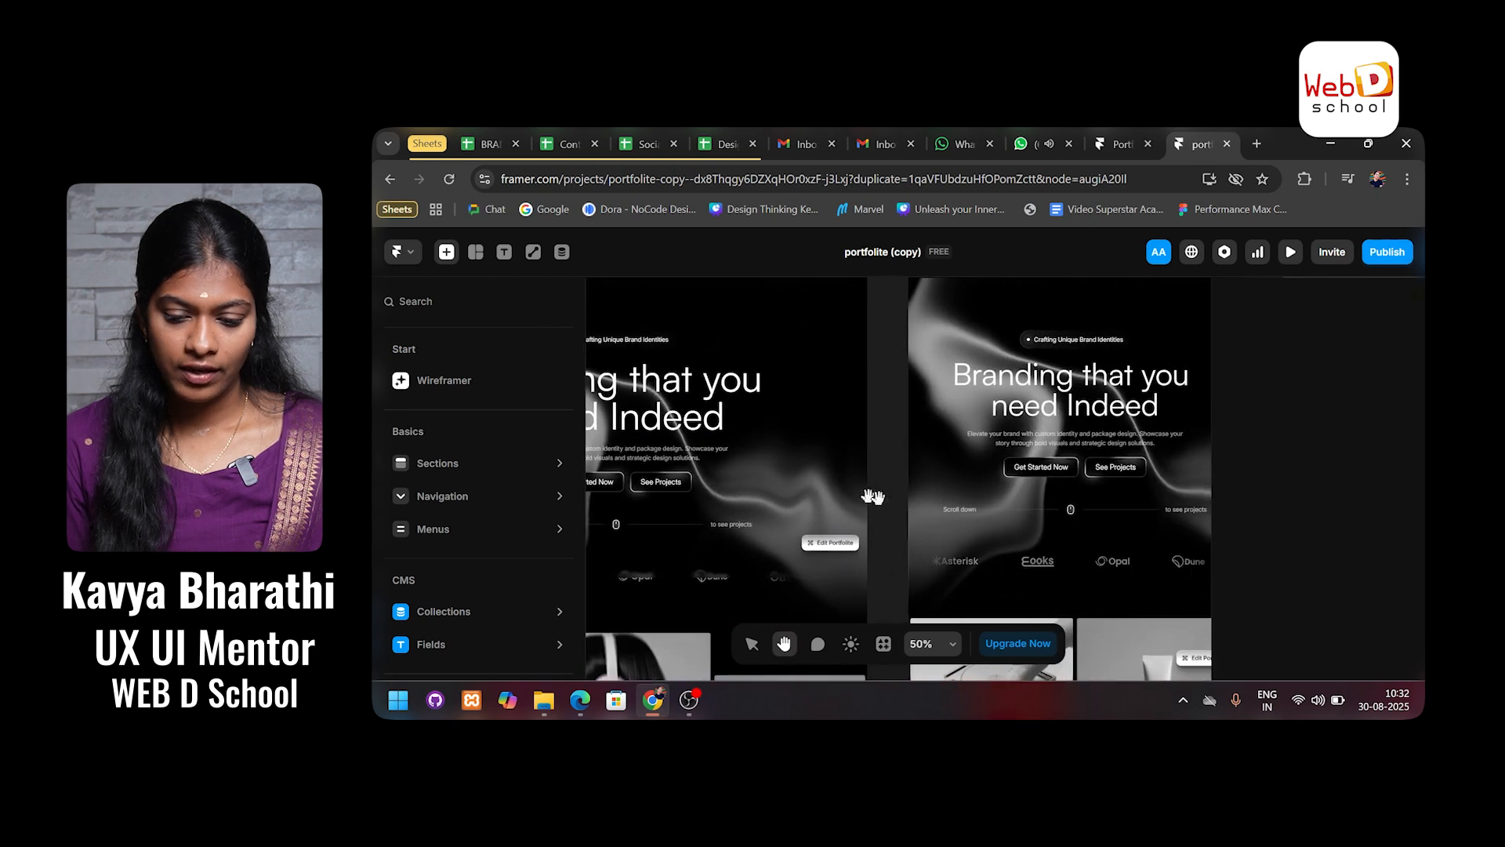
left_click_drag(968, 497, 706, 498)
left_click_drag(1084, 506, 925, 529)
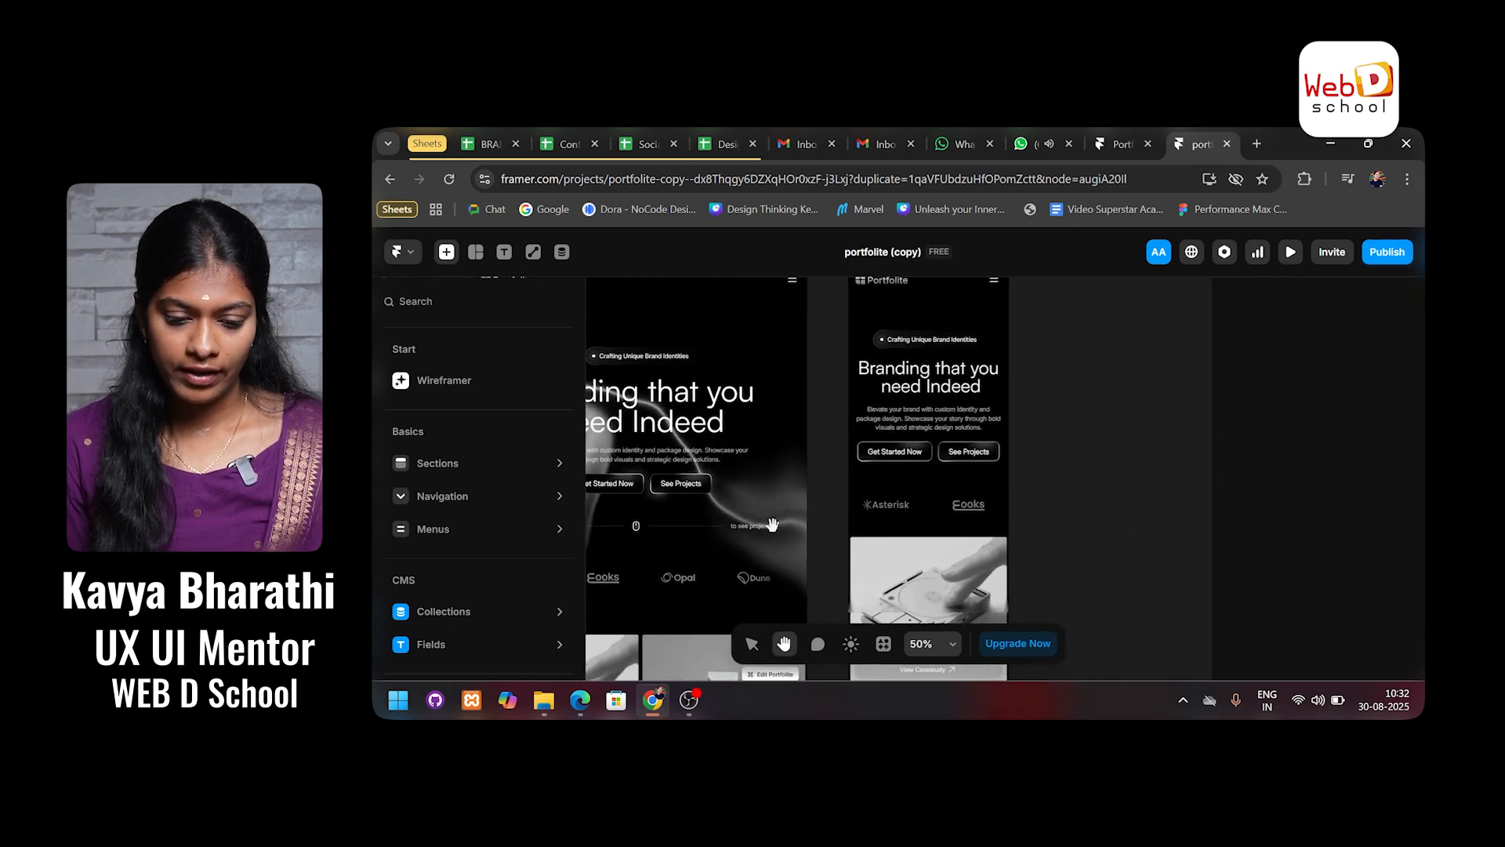
mouse_move(736, 513)
left_mouse_down()
mouse_move(1119, 508)
mouse_move(804, 500)
mouse_move(1036, 497)
left_mouse_up()
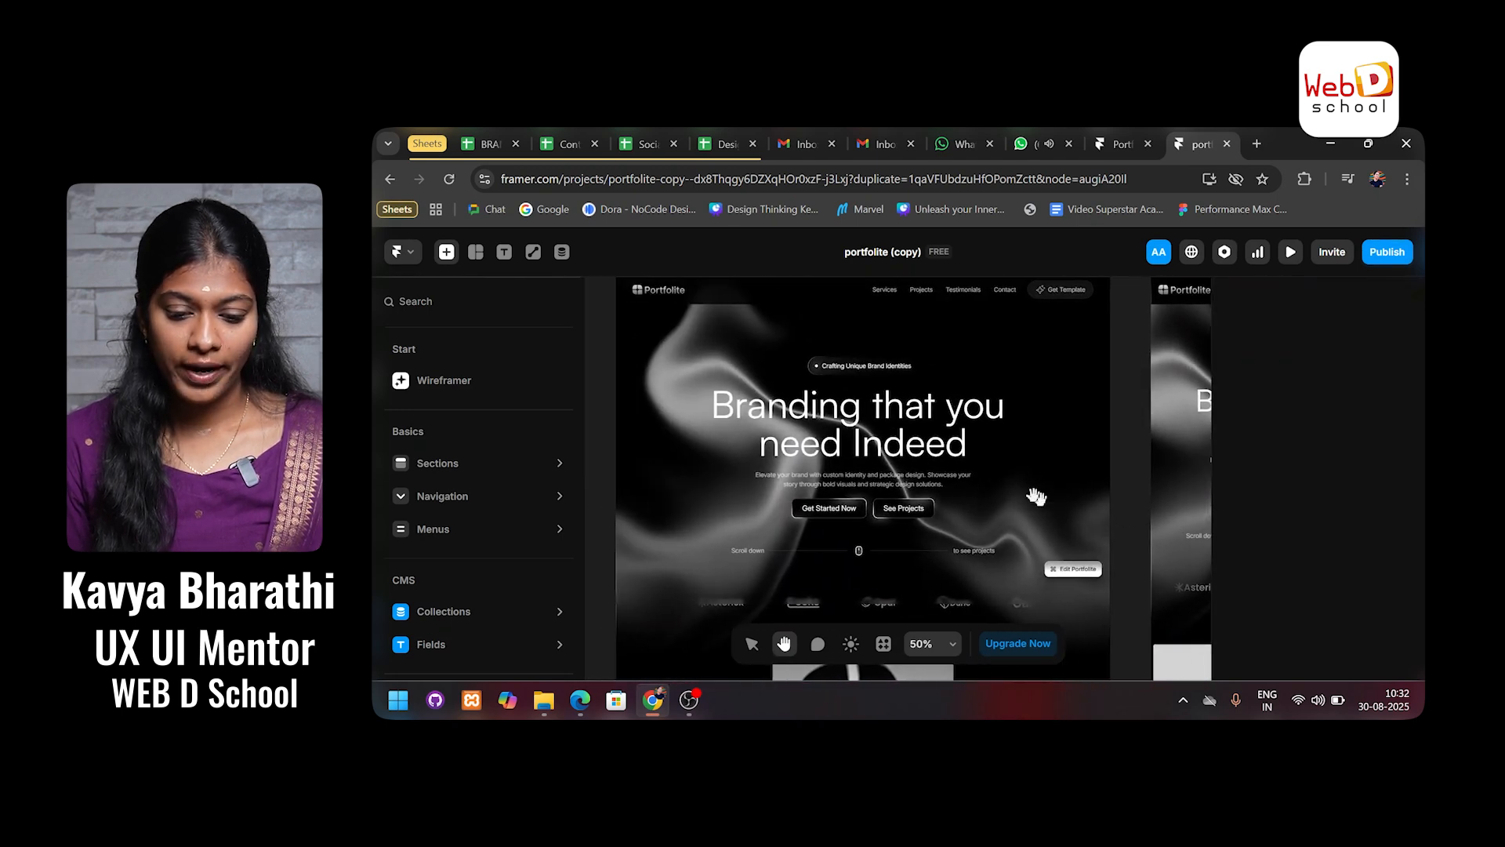
double_click(939, 441)
key("ctrl+a")
key("BackSpace")
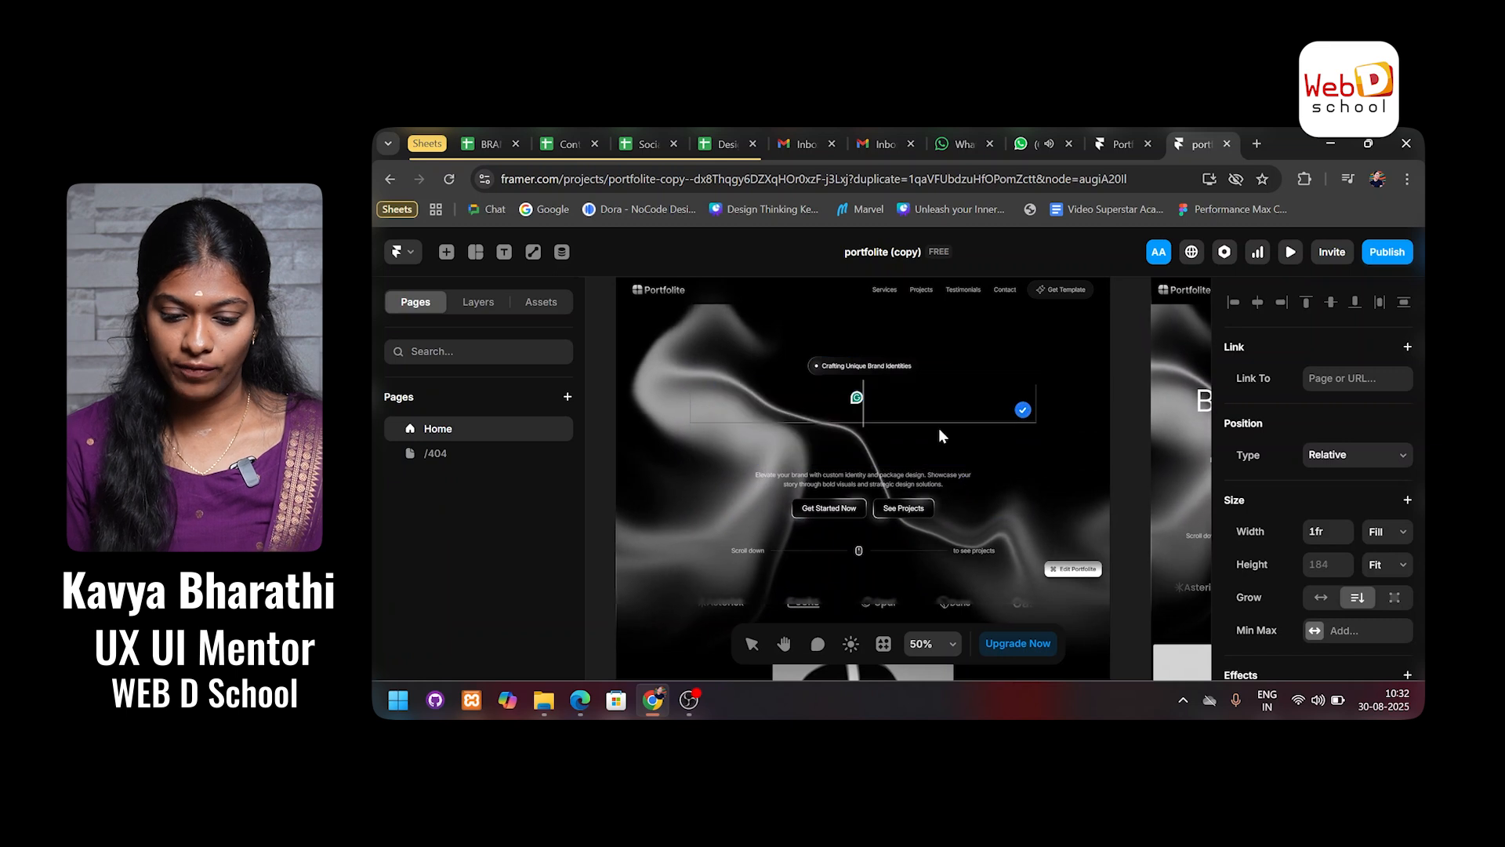
type("Welco")
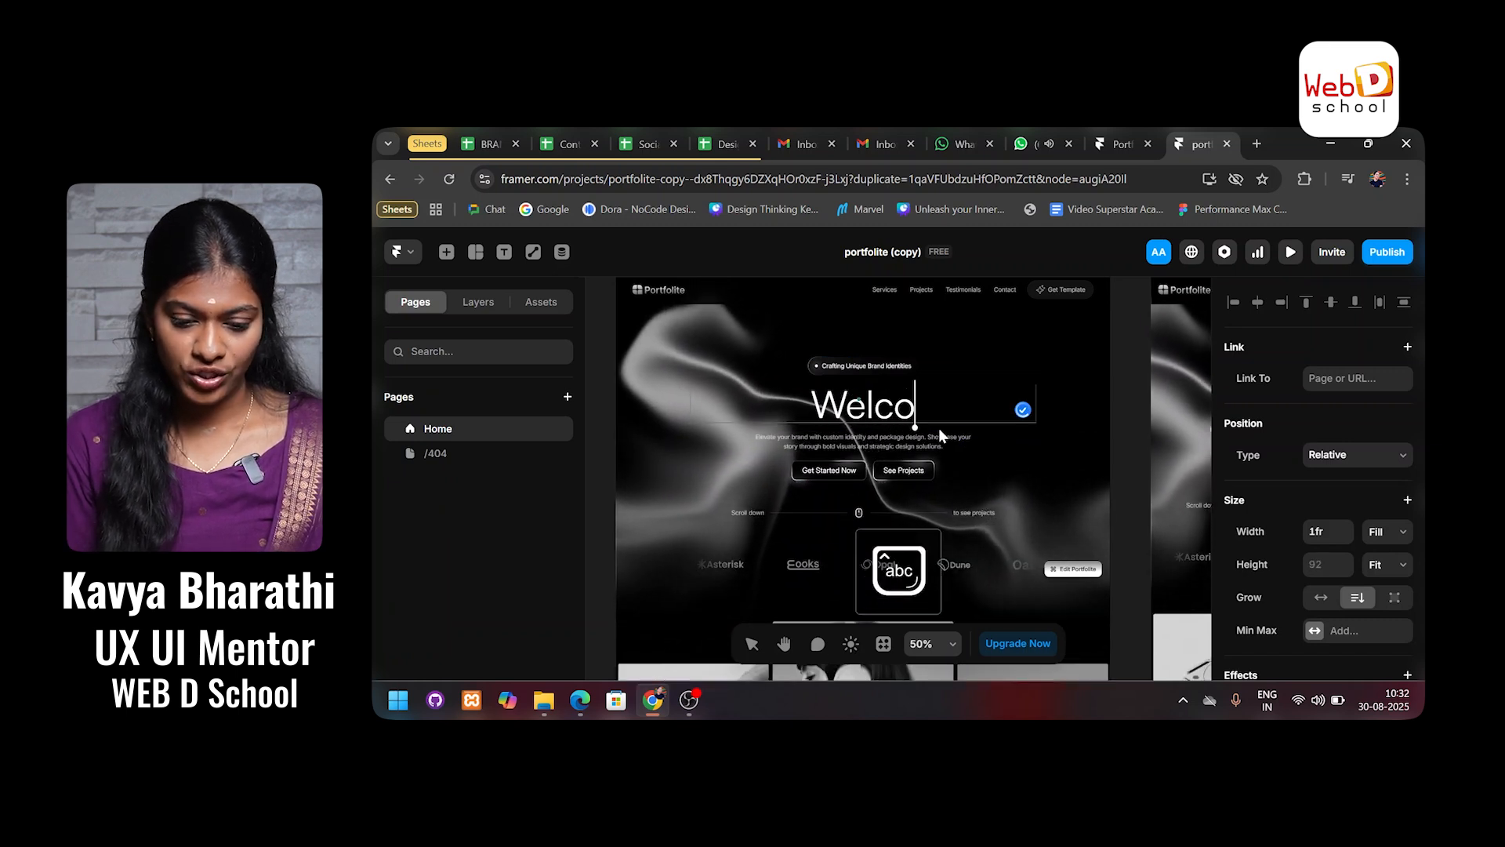
type("me to Fra")
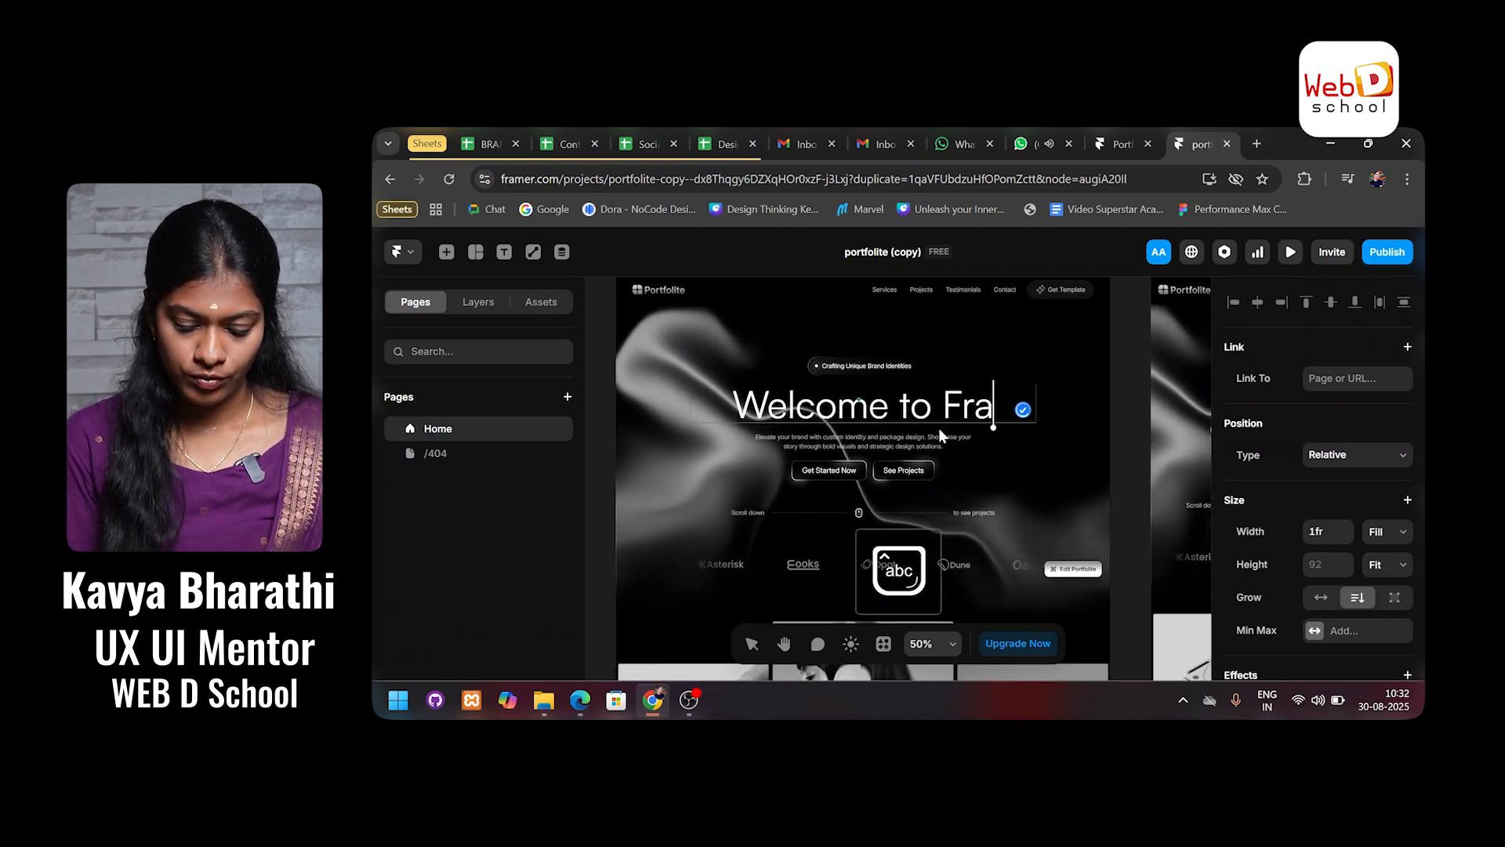
type("mer")
key("Escape")
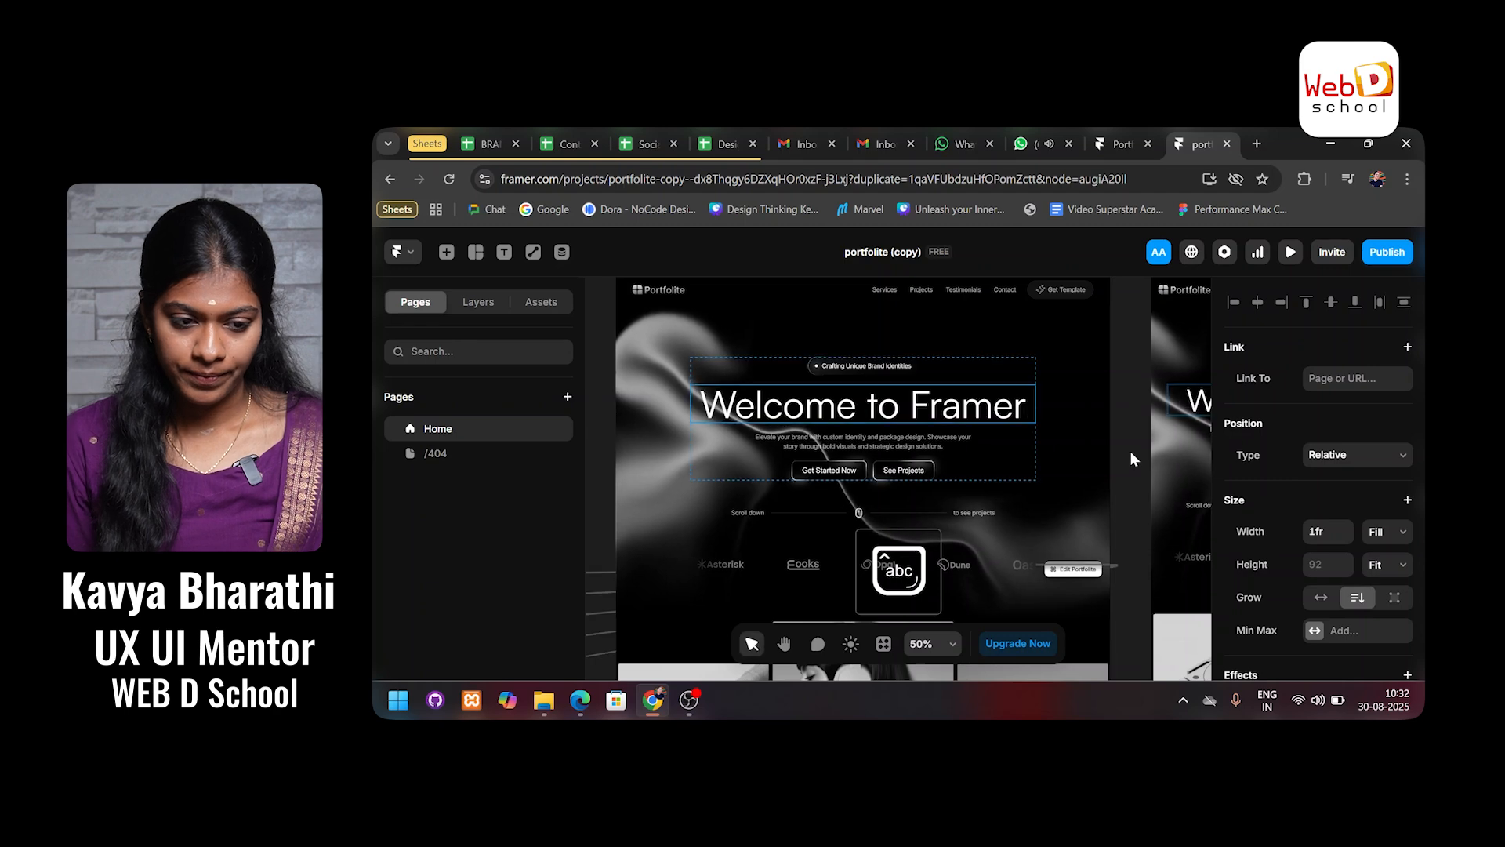
Step: Check the heading across the breakpoints, preview the page, and narrow the preview to a phone width of 450 before widening it slightly
key("h")
left_click_drag(1093, 441, 742, 478)
left_click_drag(1023, 484, 1190, 495)
left_click_drag(694, 516, 1019, 570)
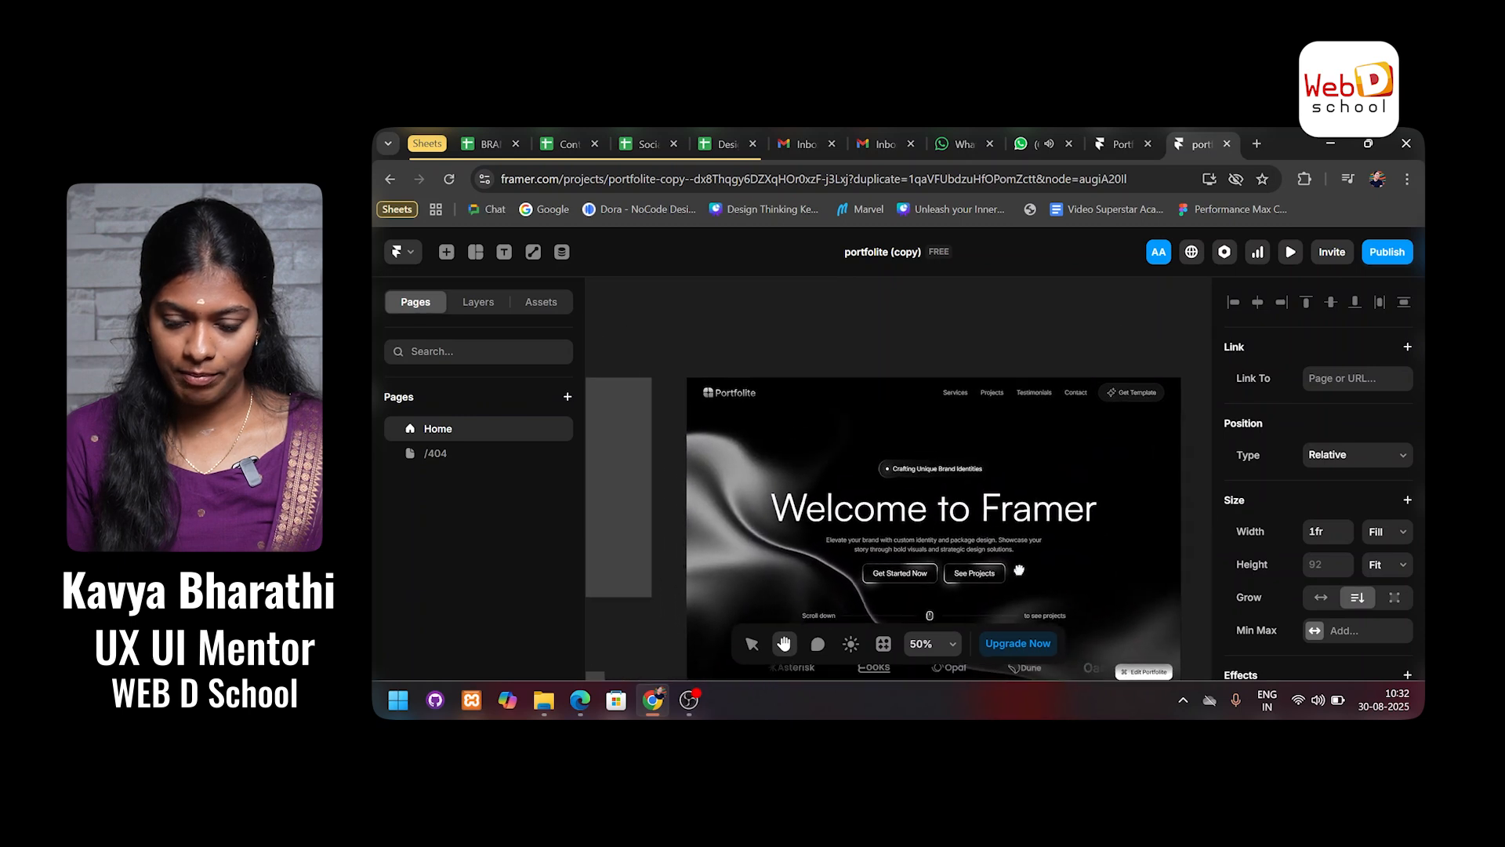
left_click(713, 351)
left_click(1291, 252)
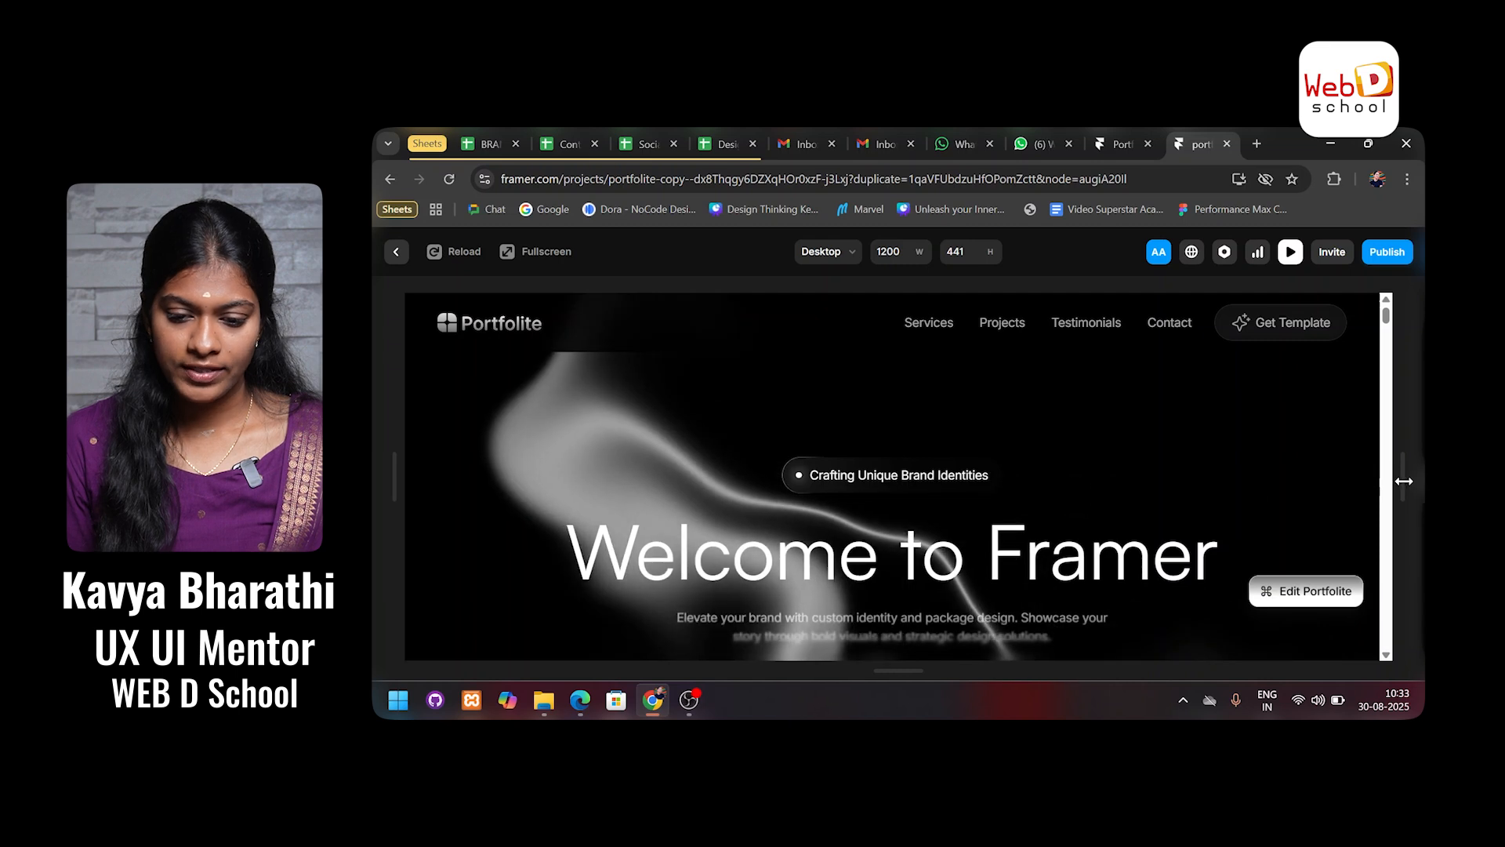
left_click_drag(1404, 481, 1095, 531)
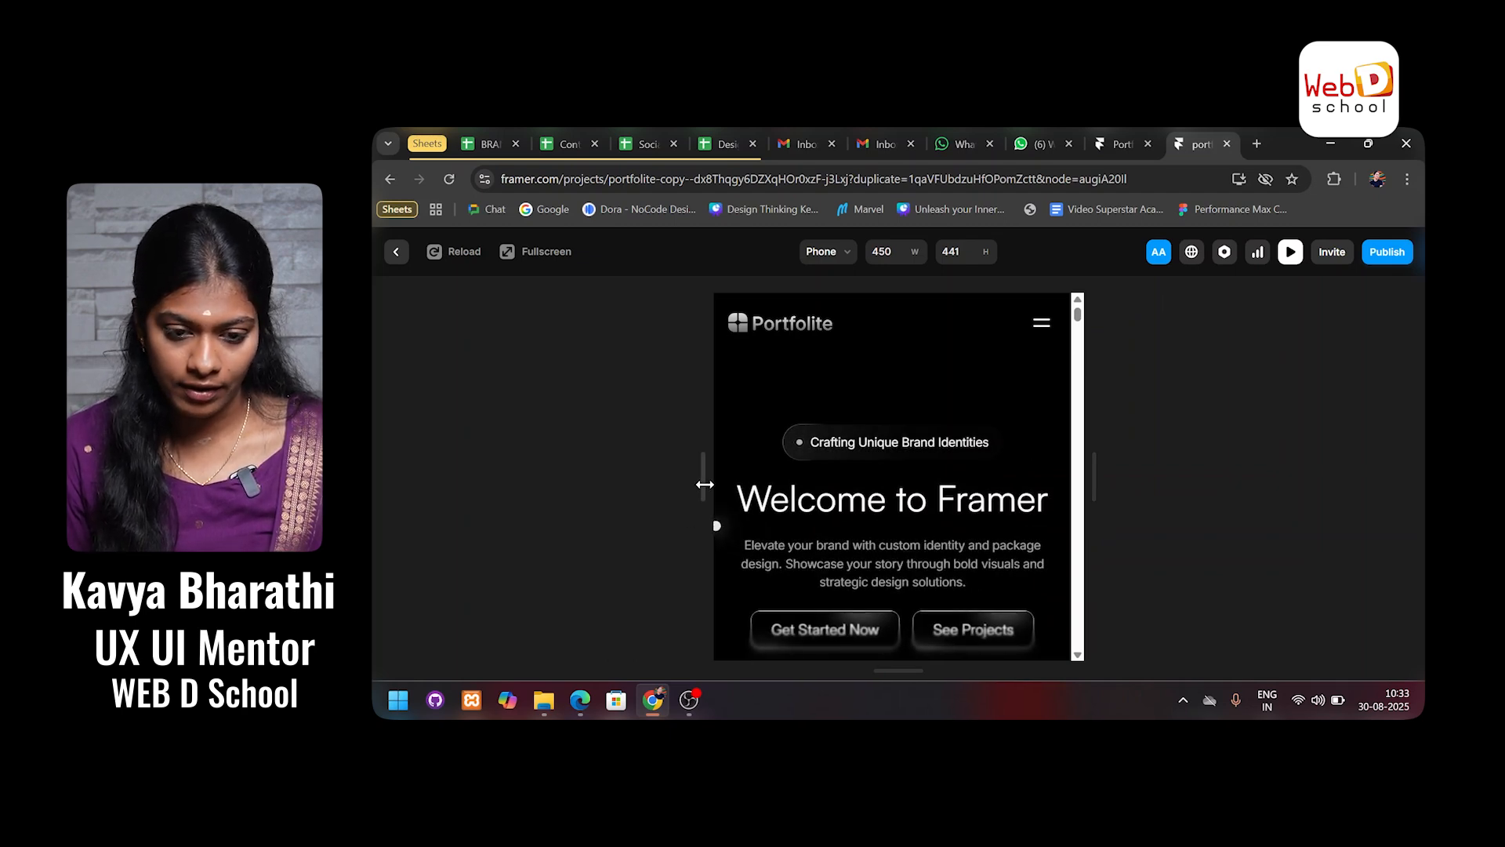
left_click_drag(705, 484, 655, 491)
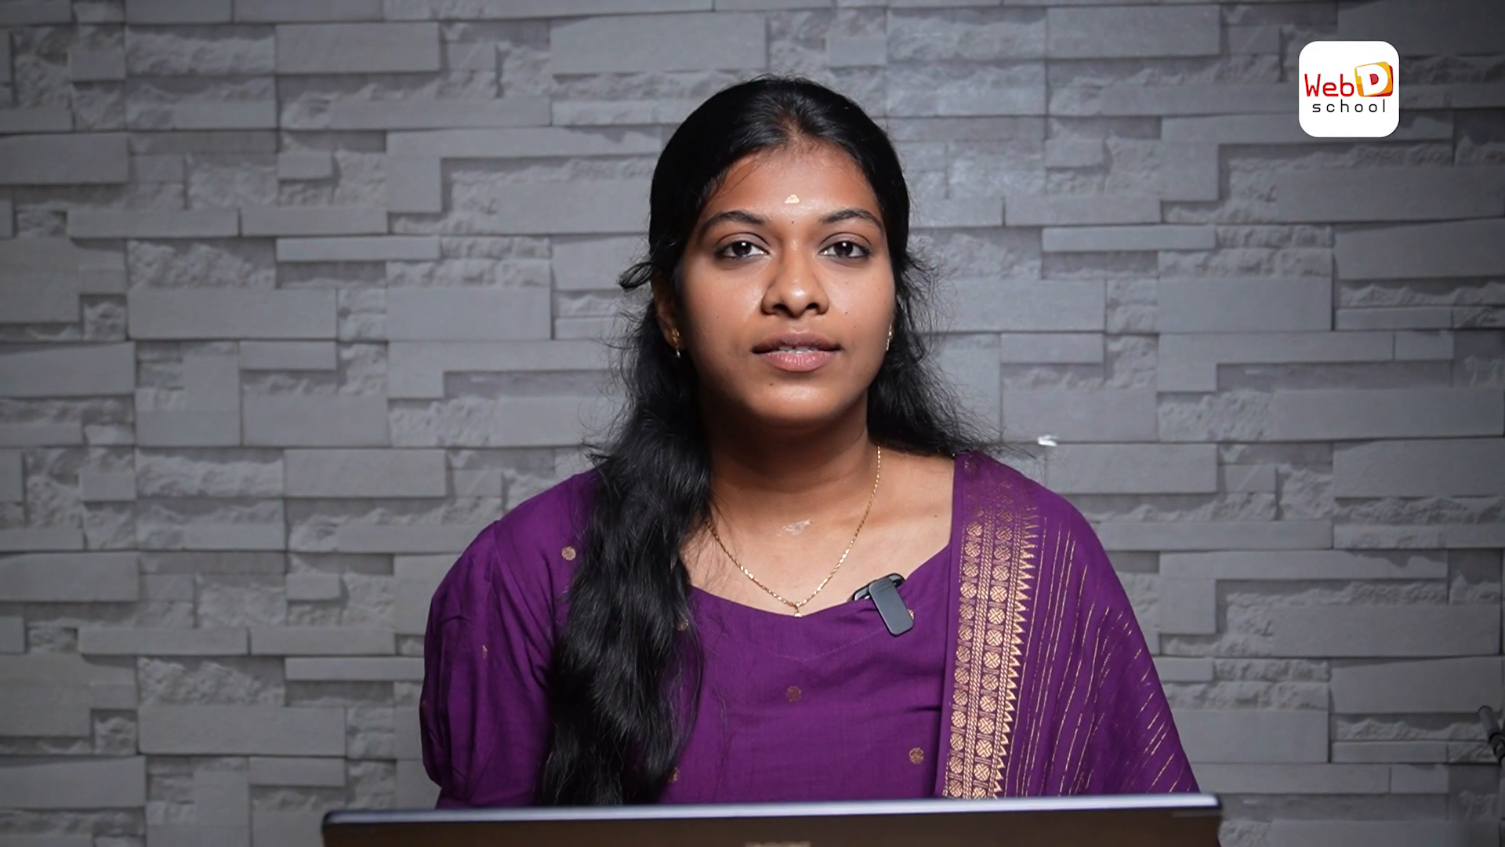